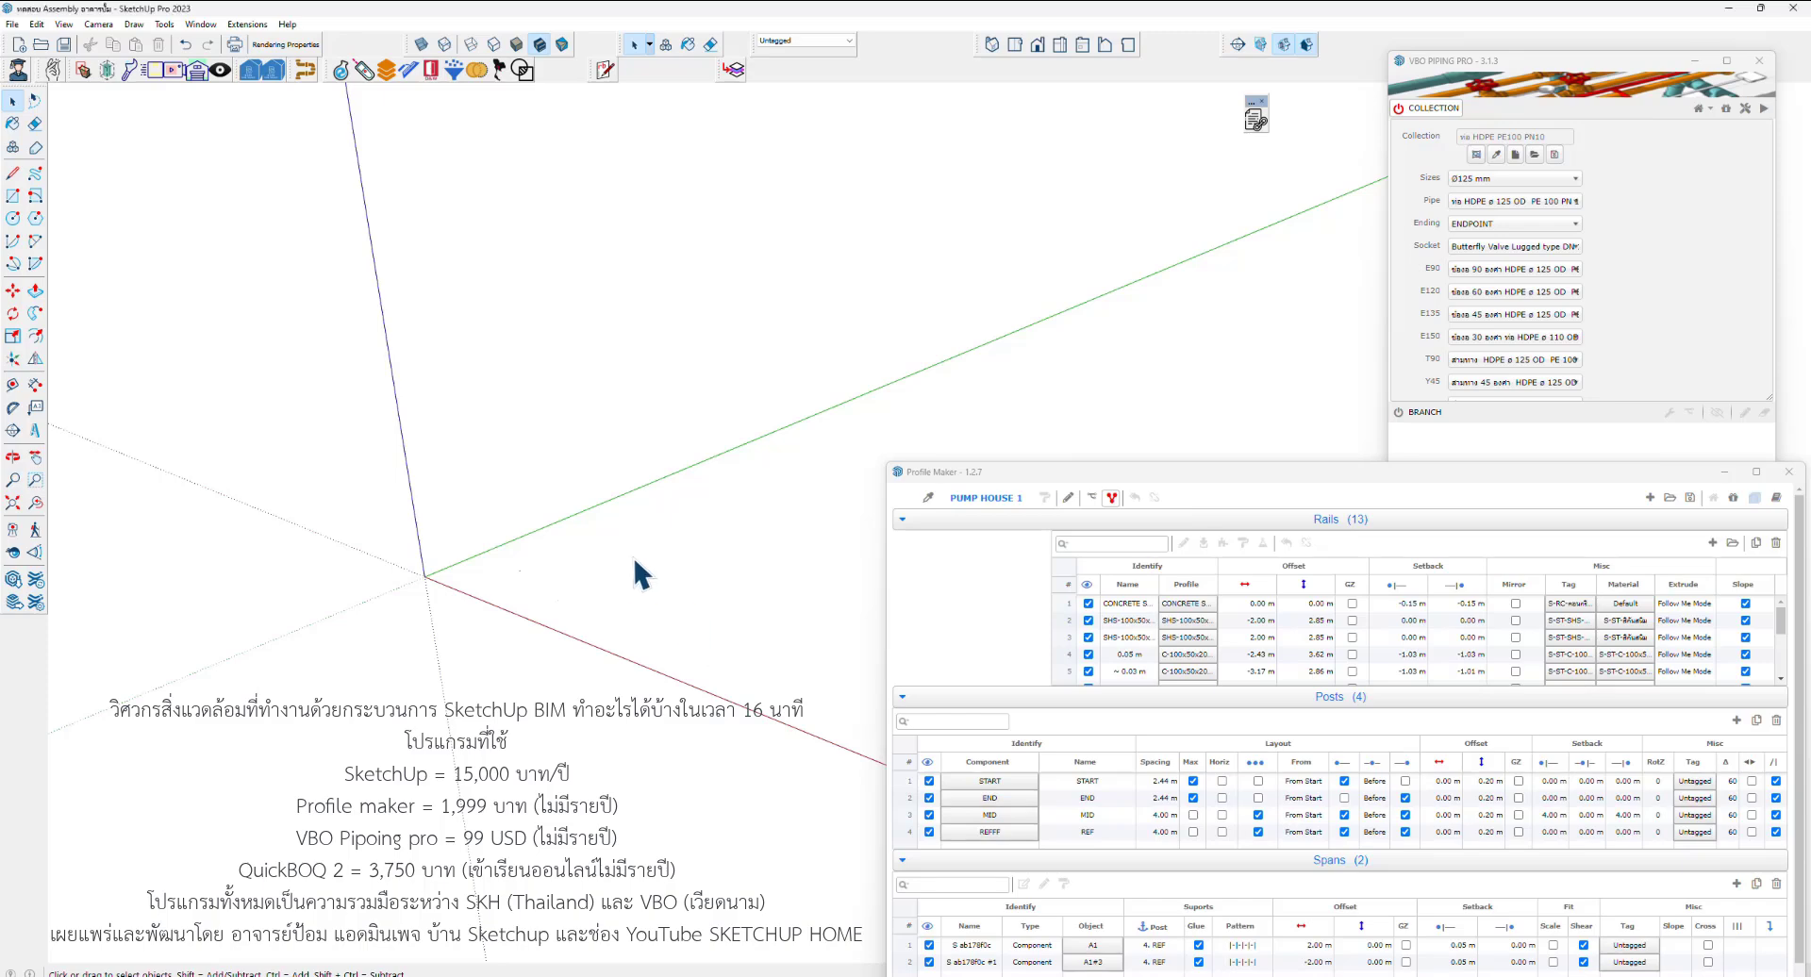
# Place the first arched-roof pump house along the red axis with Profile Maker's Draw Assembly
pyautogui.moveTo(635, 570)
pyautogui.mouseDown(button='middle')
pyautogui.moveTo(509, 461)
pyautogui.moveTo(618, 485)
pyautogui.moveTo(533, 569)
pyautogui.mouseUp(button='middle')
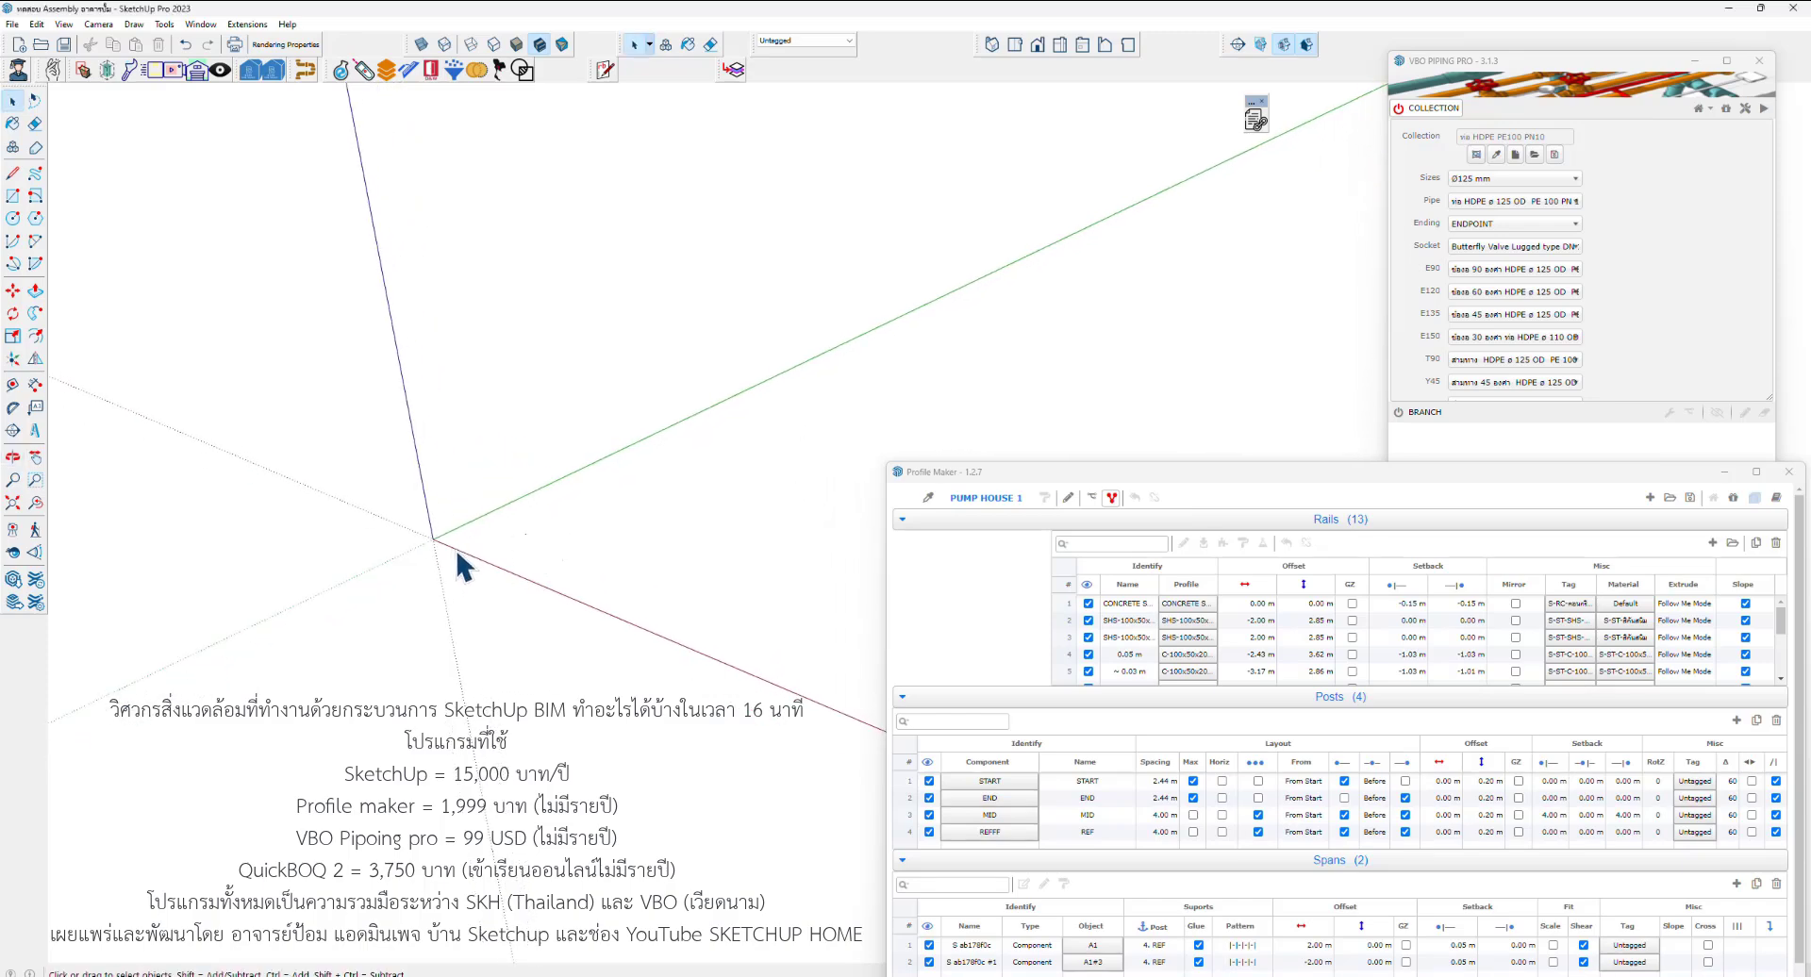
pyautogui.scroll(2, 456, 556)
pyautogui.click(1067, 497)
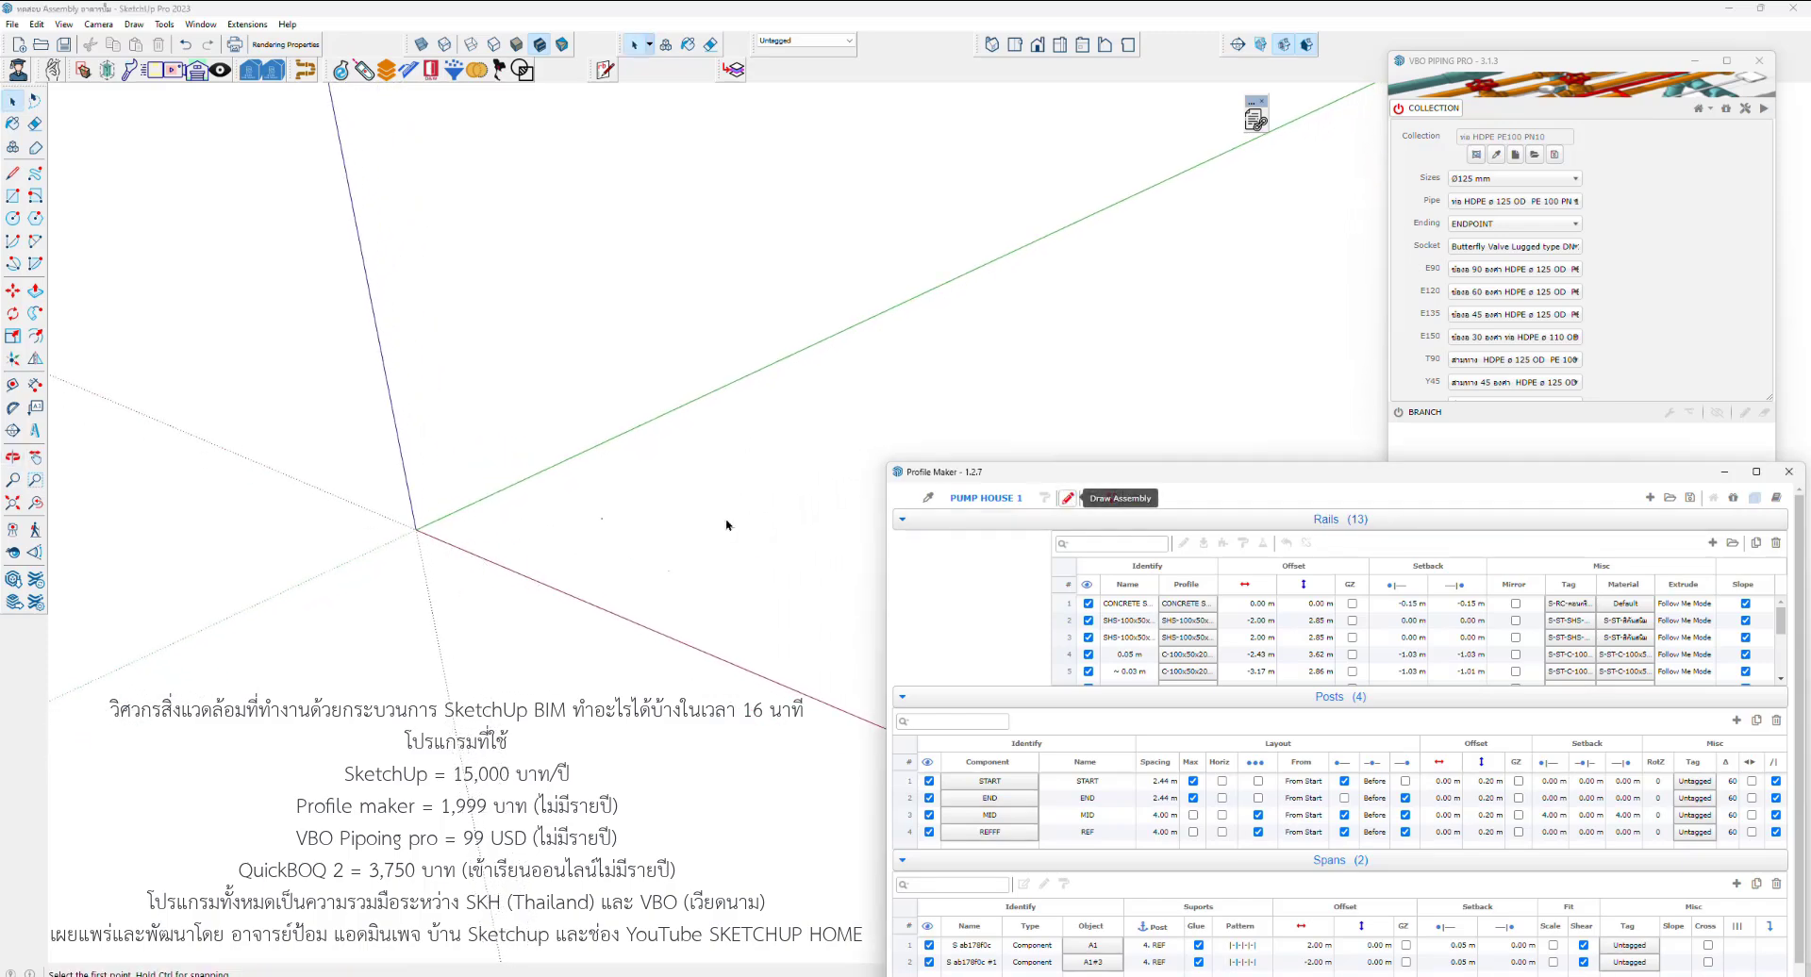
pyautogui.click(484, 506)
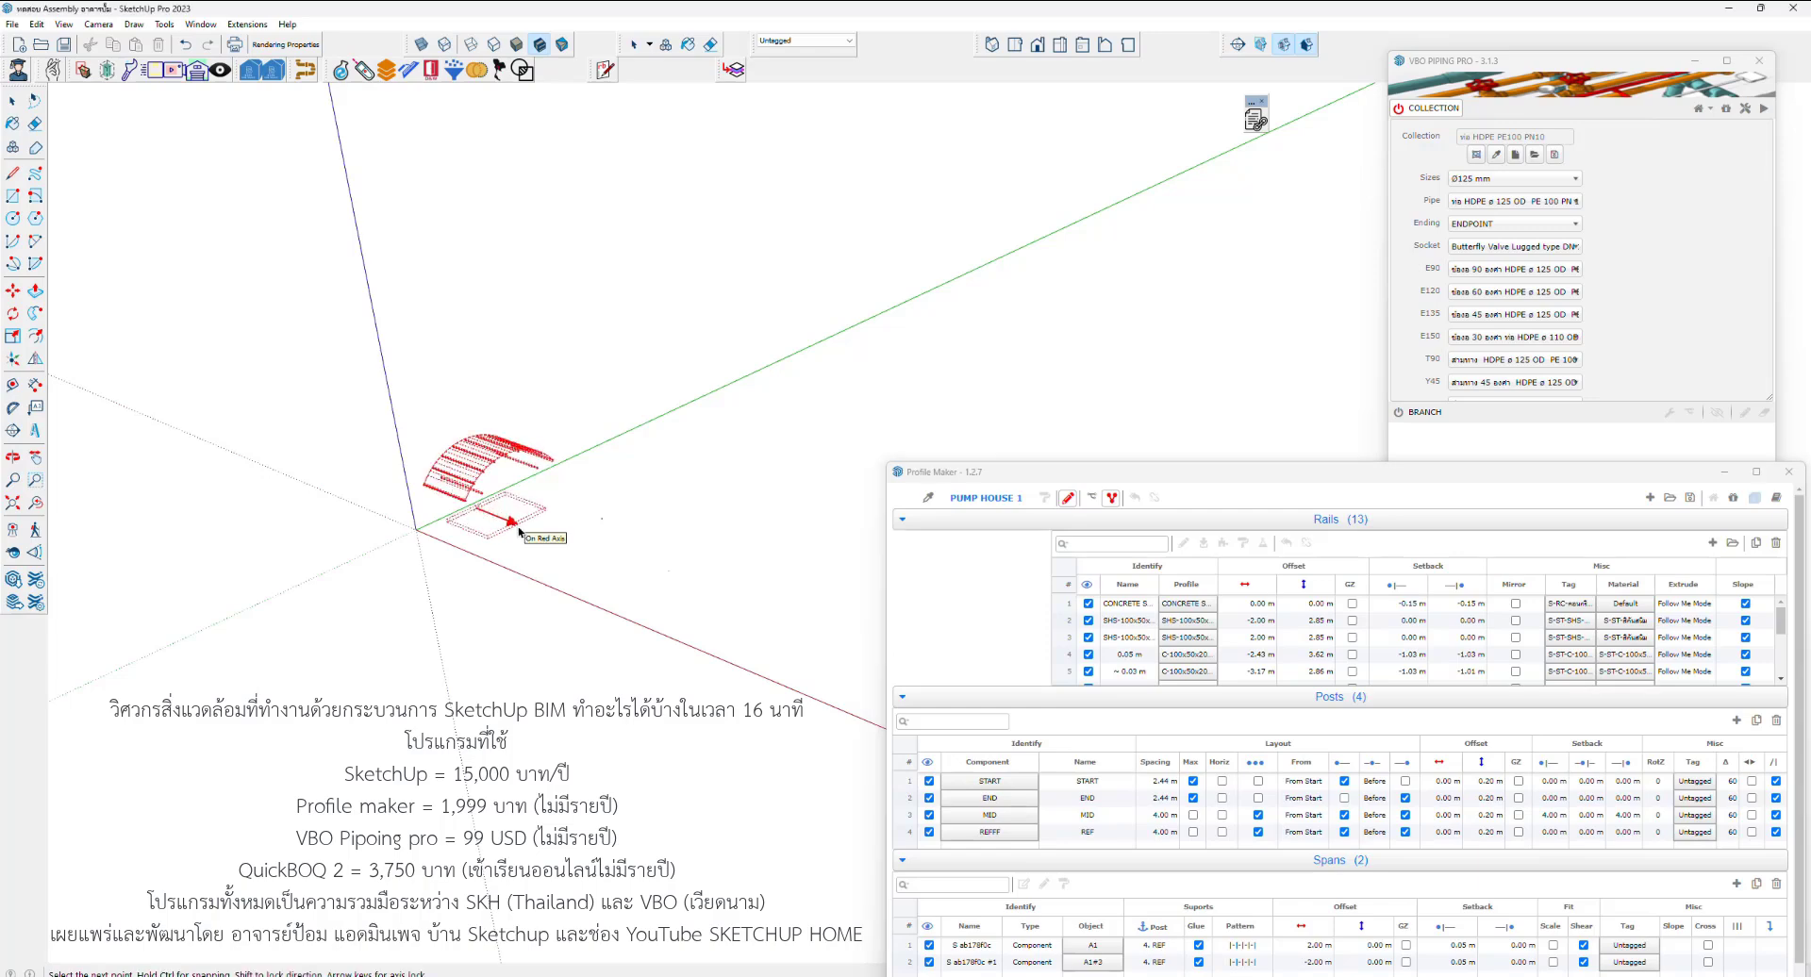
pyautogui.write('ส')
pyautogui.press('Return')
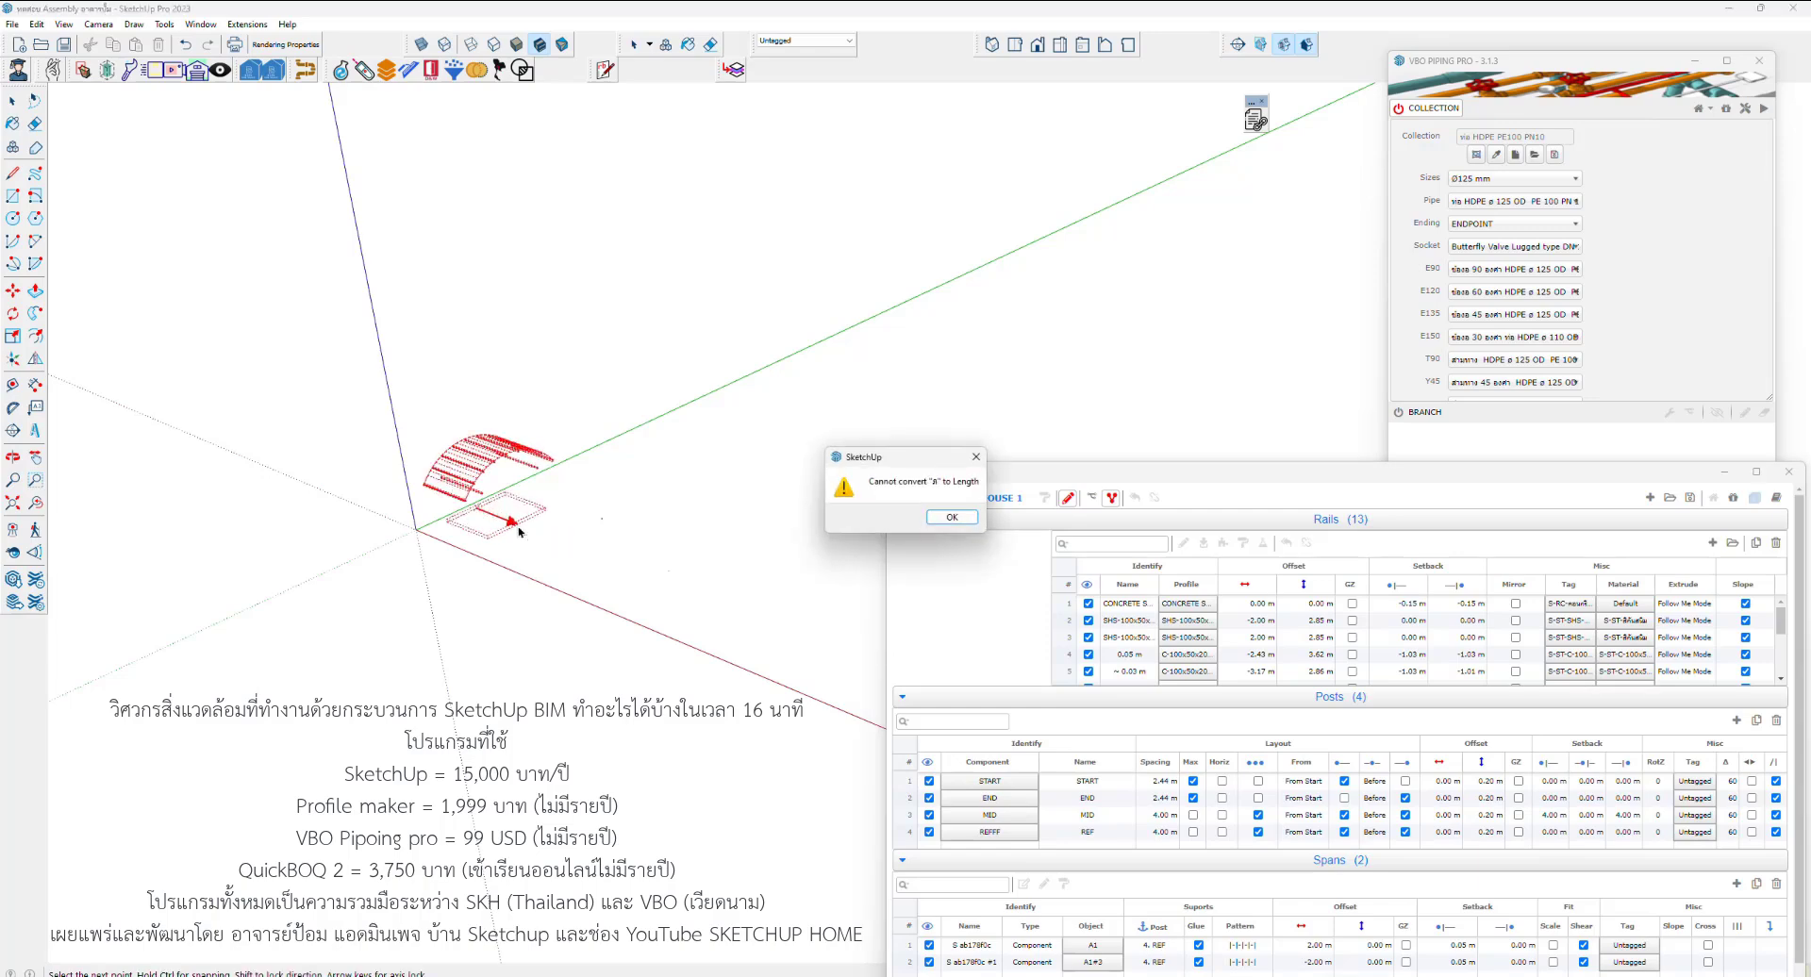
pyautogui.press('Return')
pyautogui.click(518, 531)
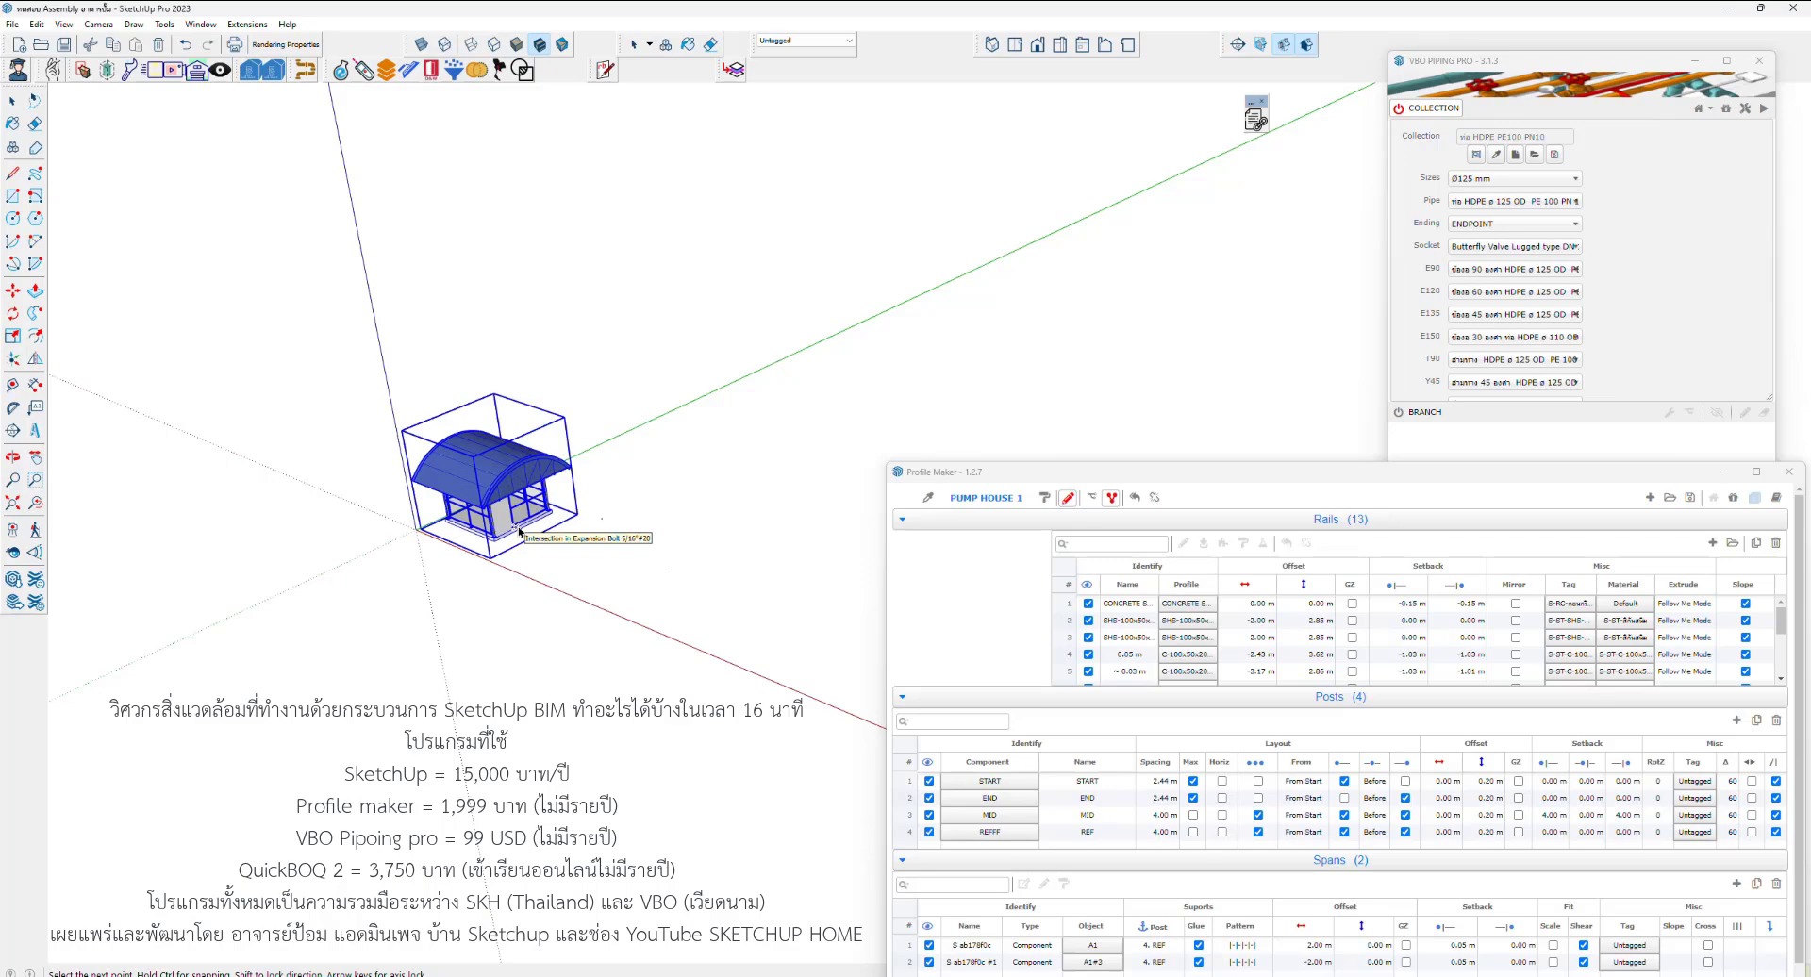
pyautogui.scroll(5, 779, 420)
pyautogui.scroll(-5, 778, 421)
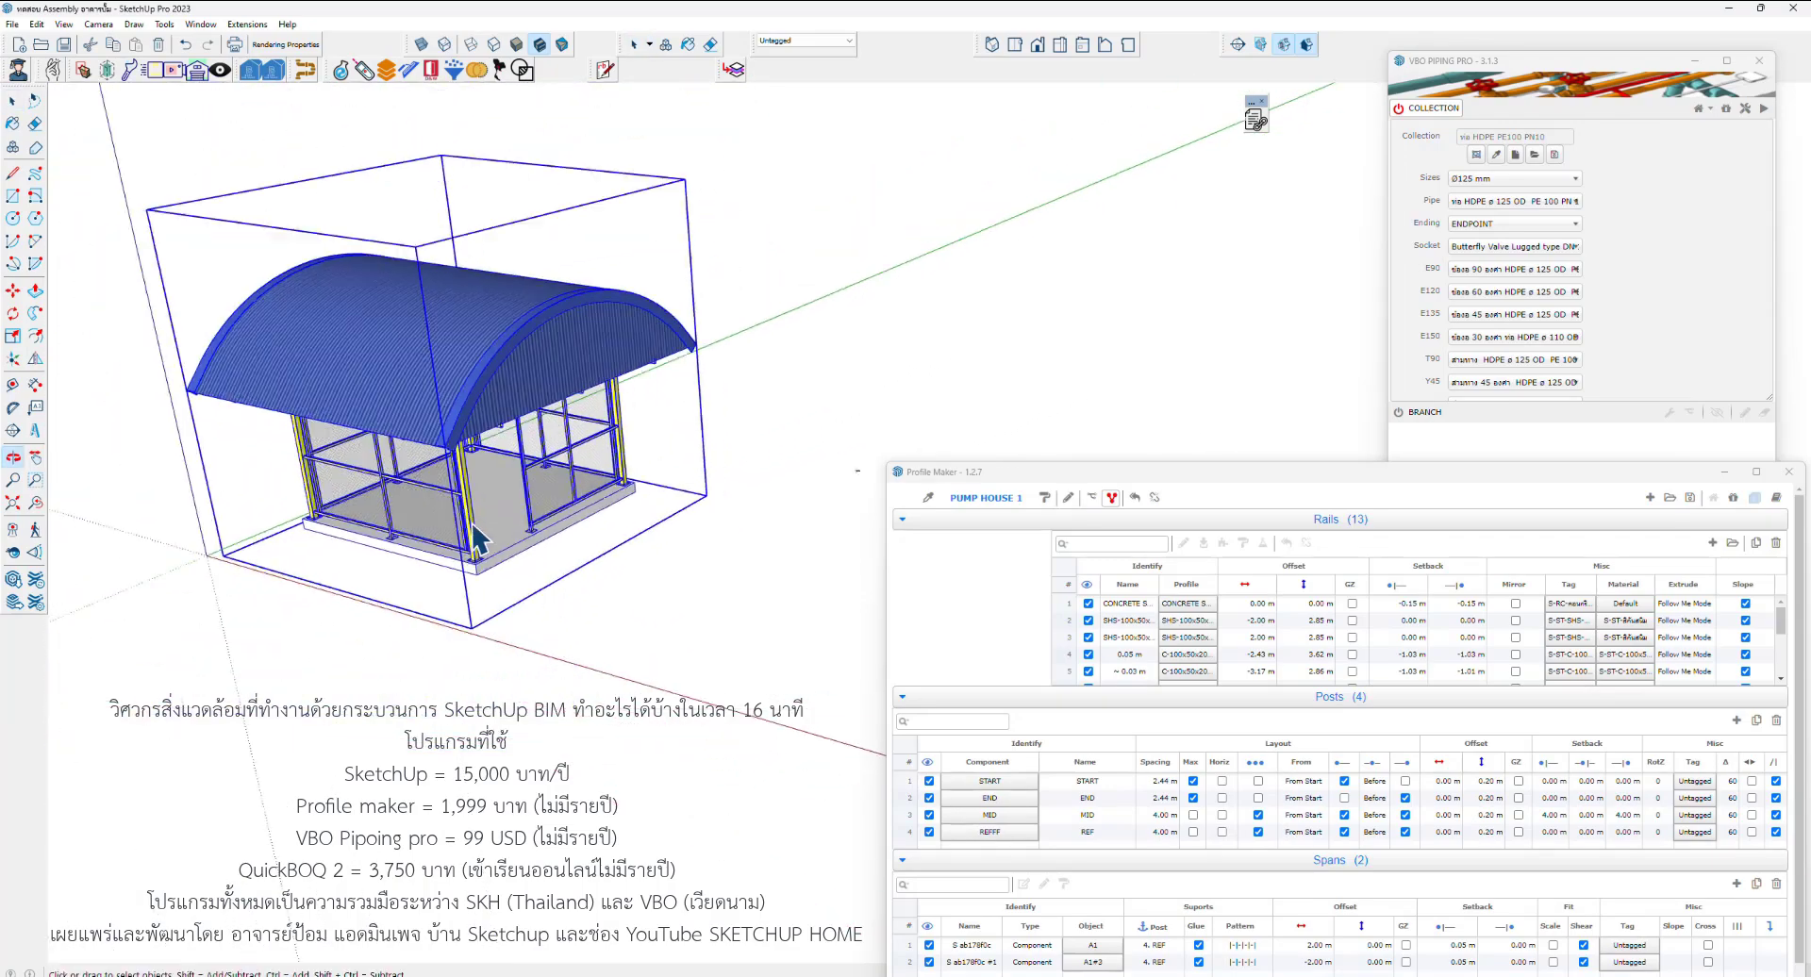
# Add a second and third pump house beside it along the red axis
pyautogui.click(1067, 497)
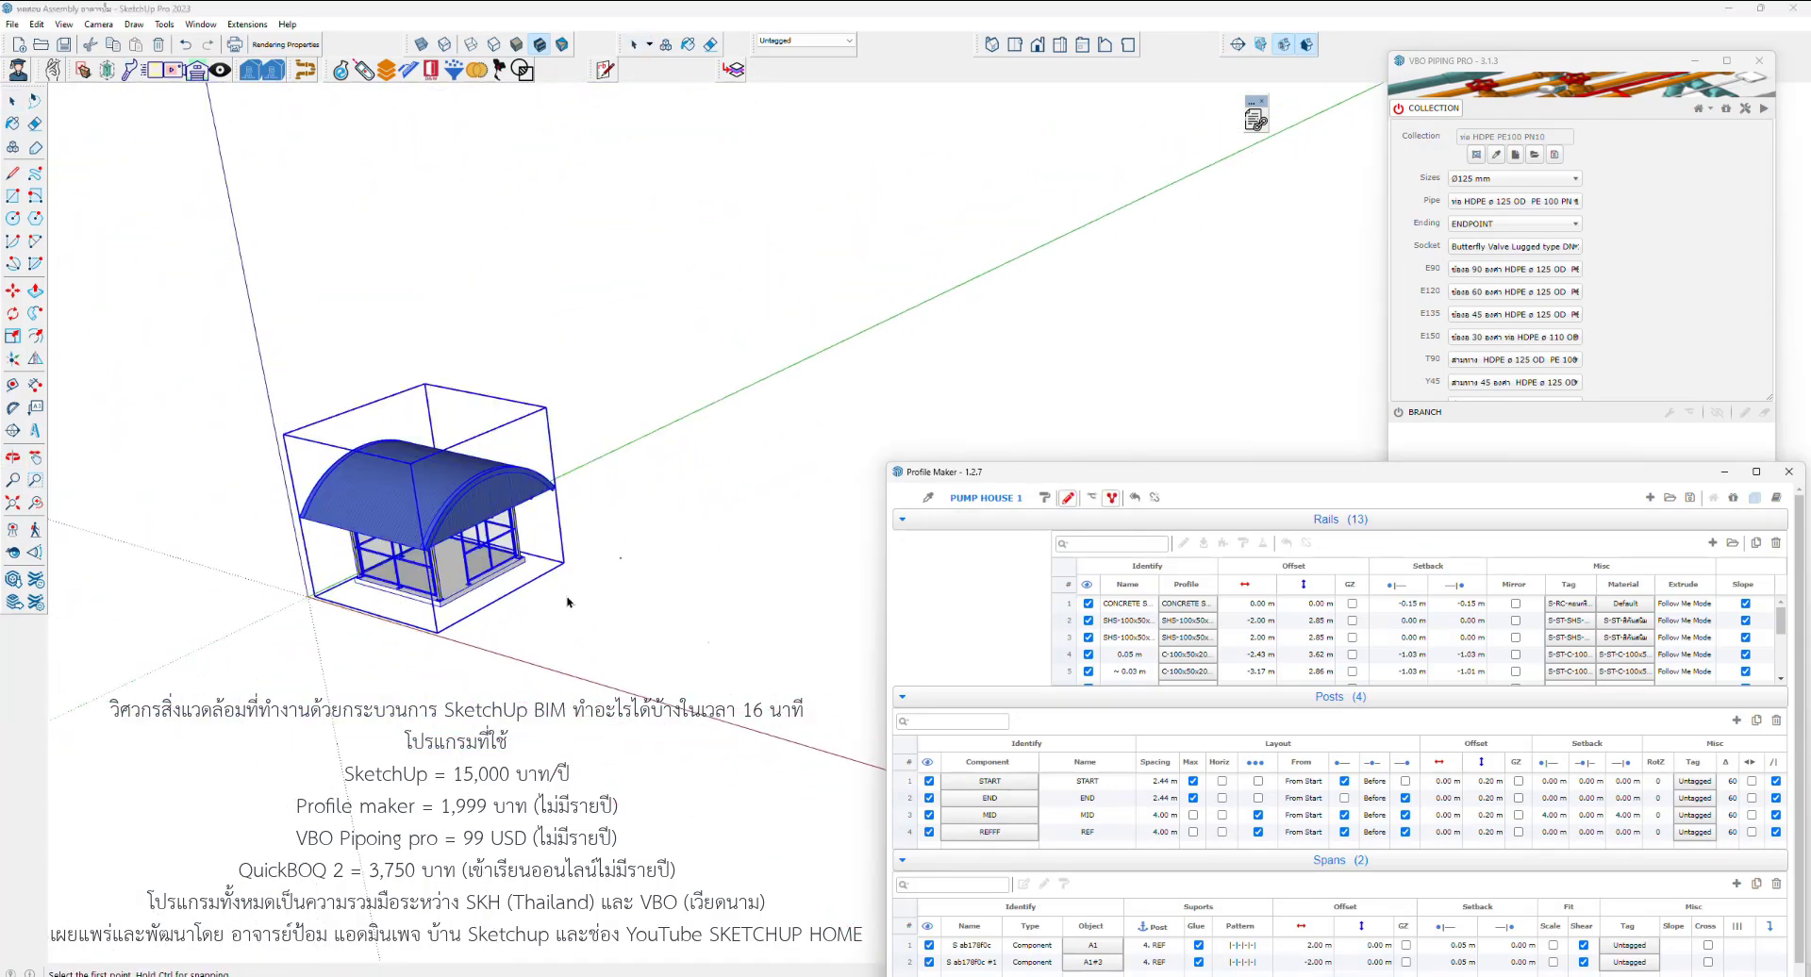
pyautogui.click(576, 503)
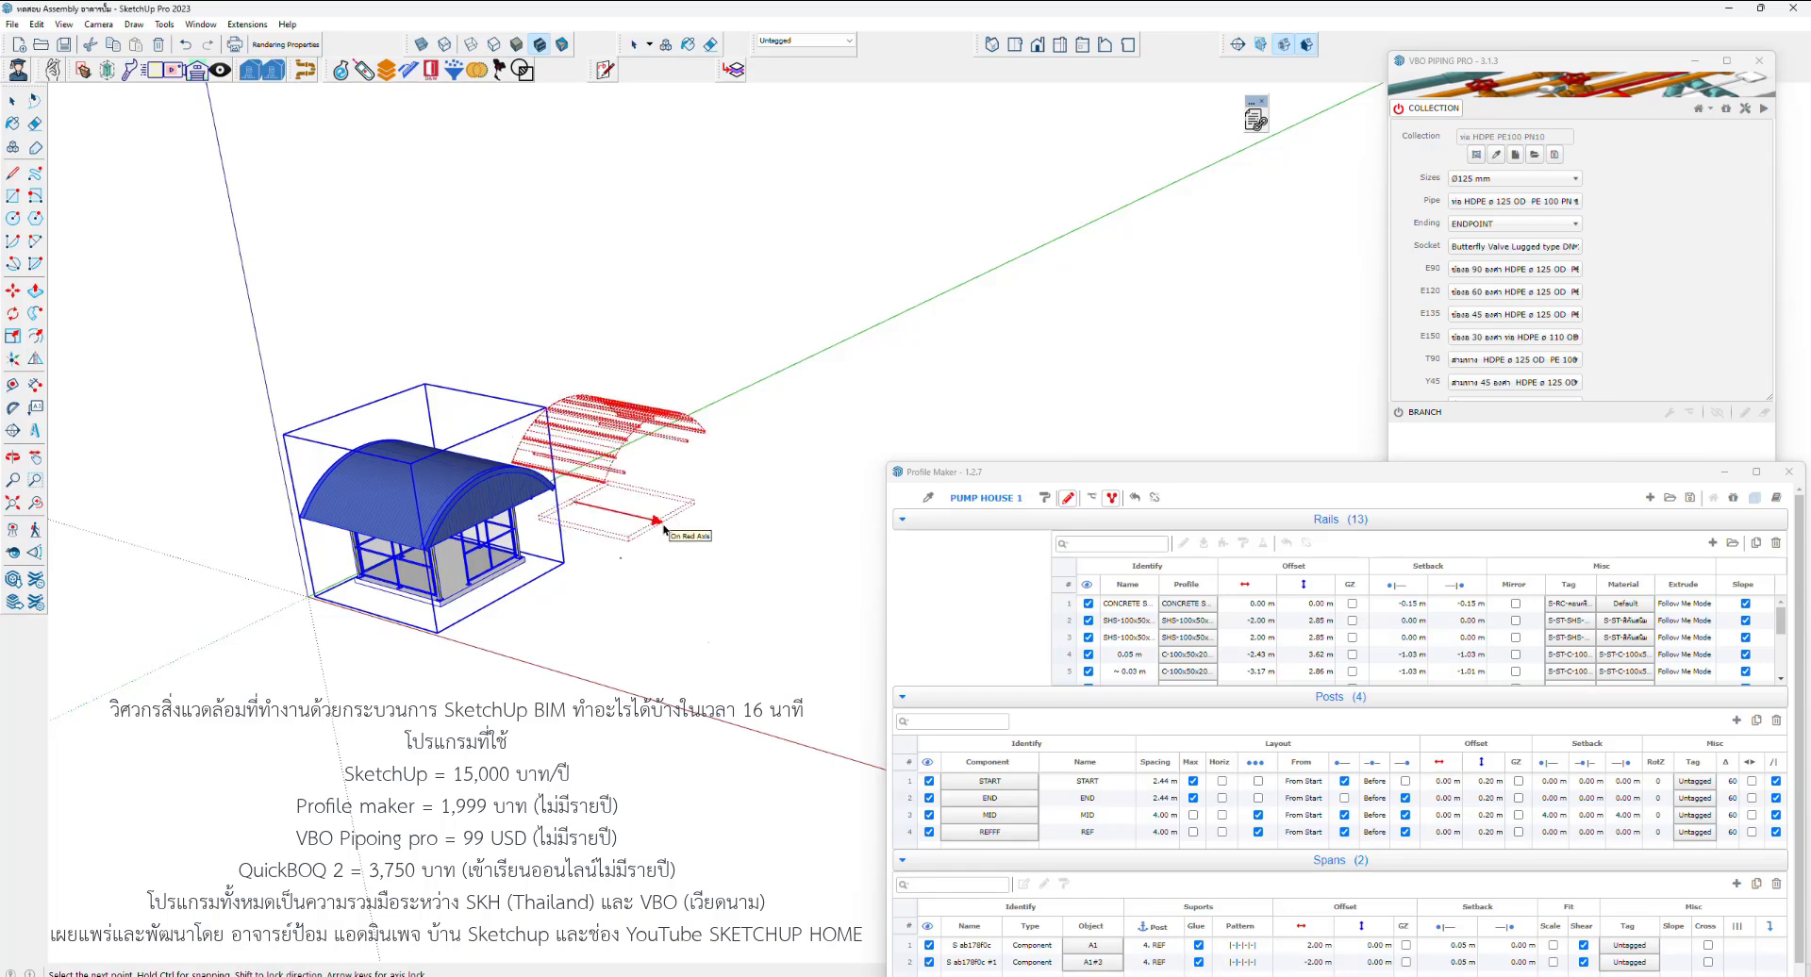
pyautogui.click(663, 528)
pyautogui.scroll(-3, 696, 479)
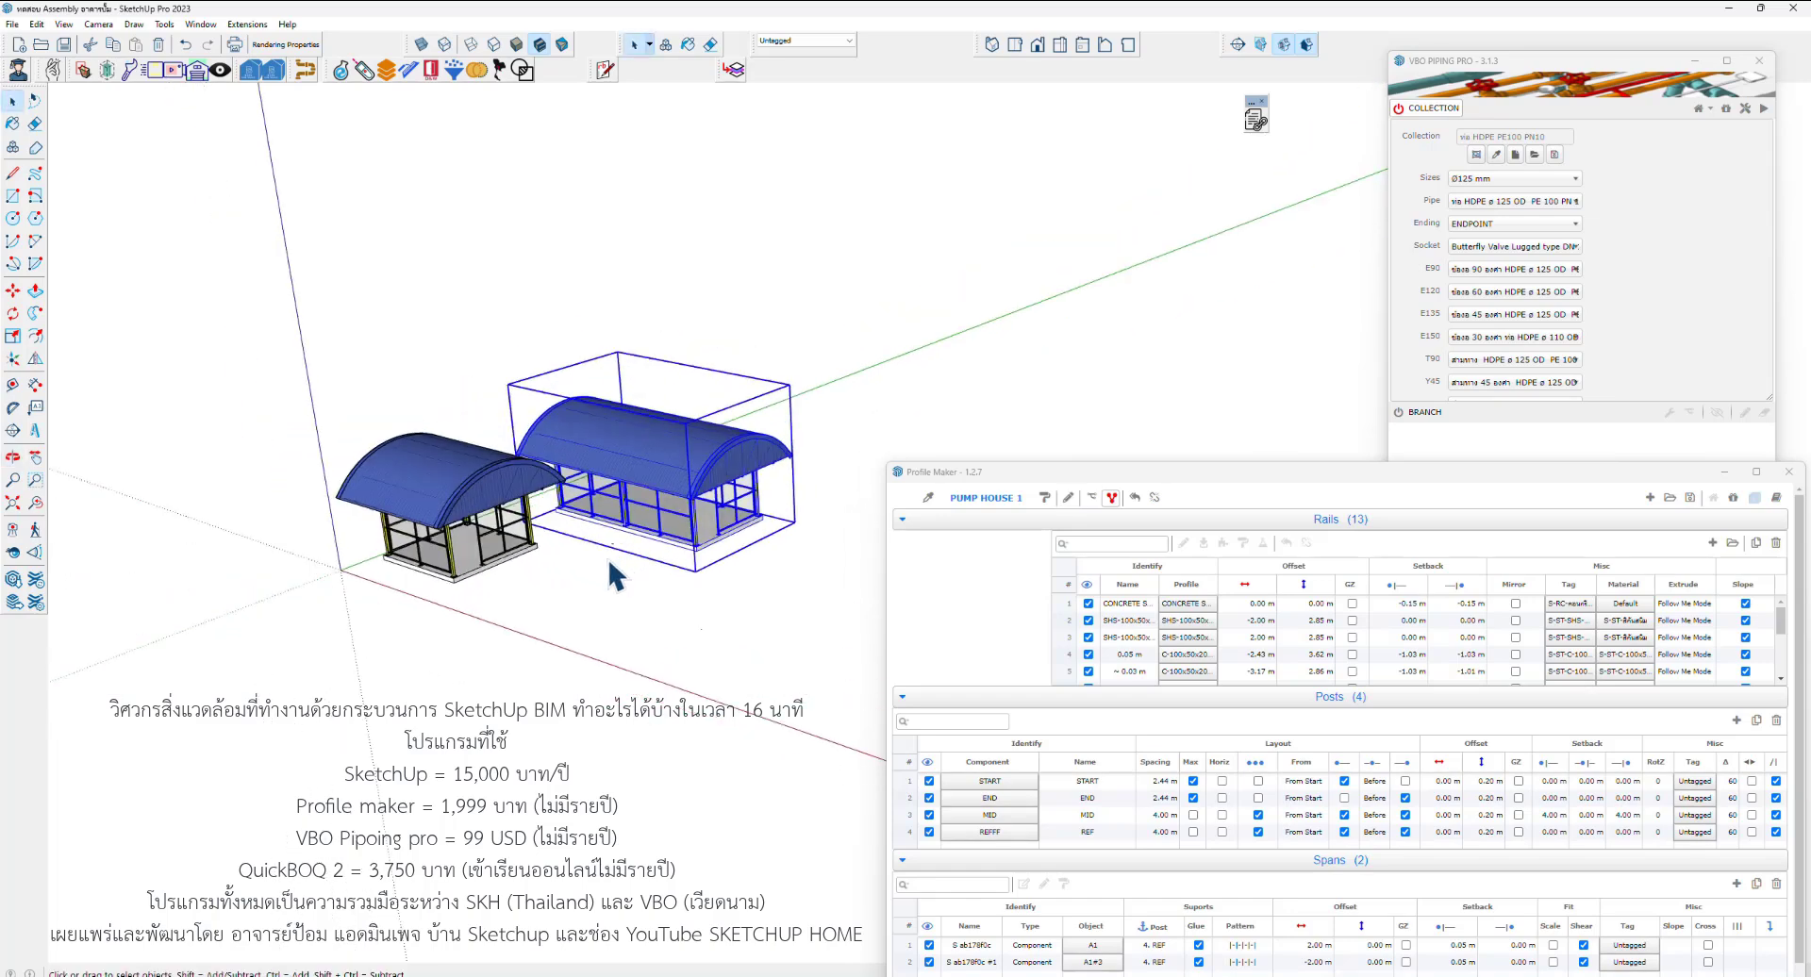
pyautogui.click(1064, 502)
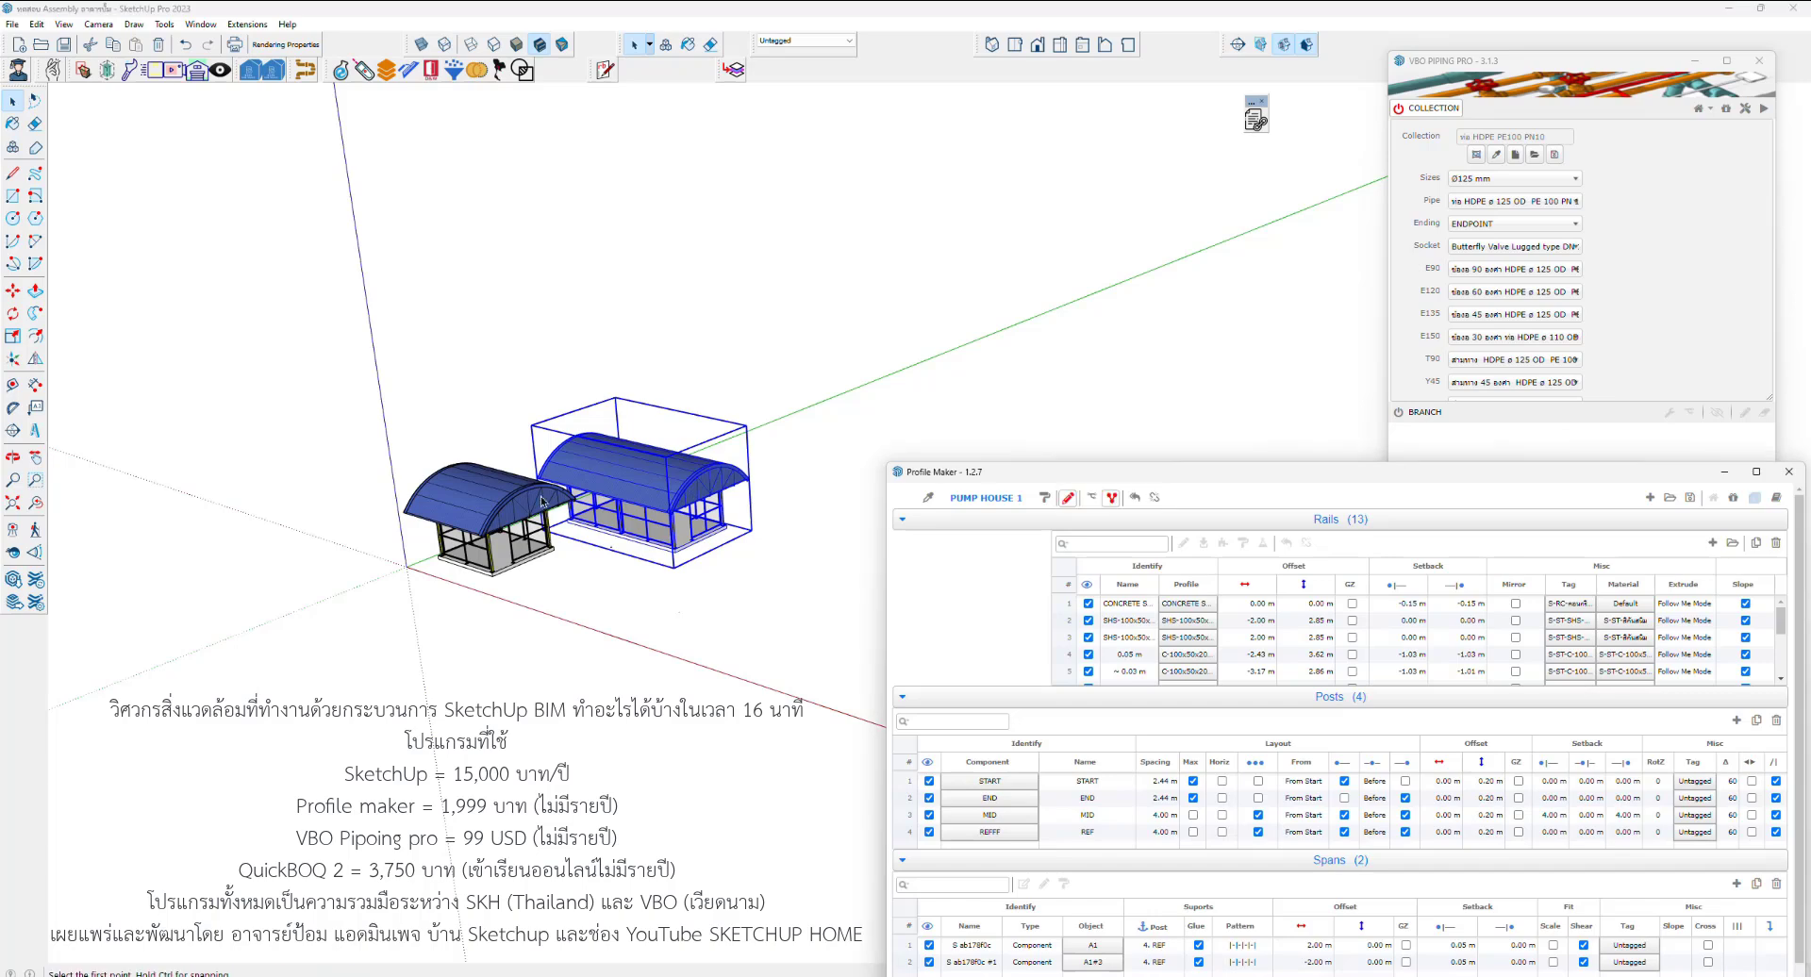
pyautogui.scroll(-2, 684, 443)
pyautogui.click(686, 464)
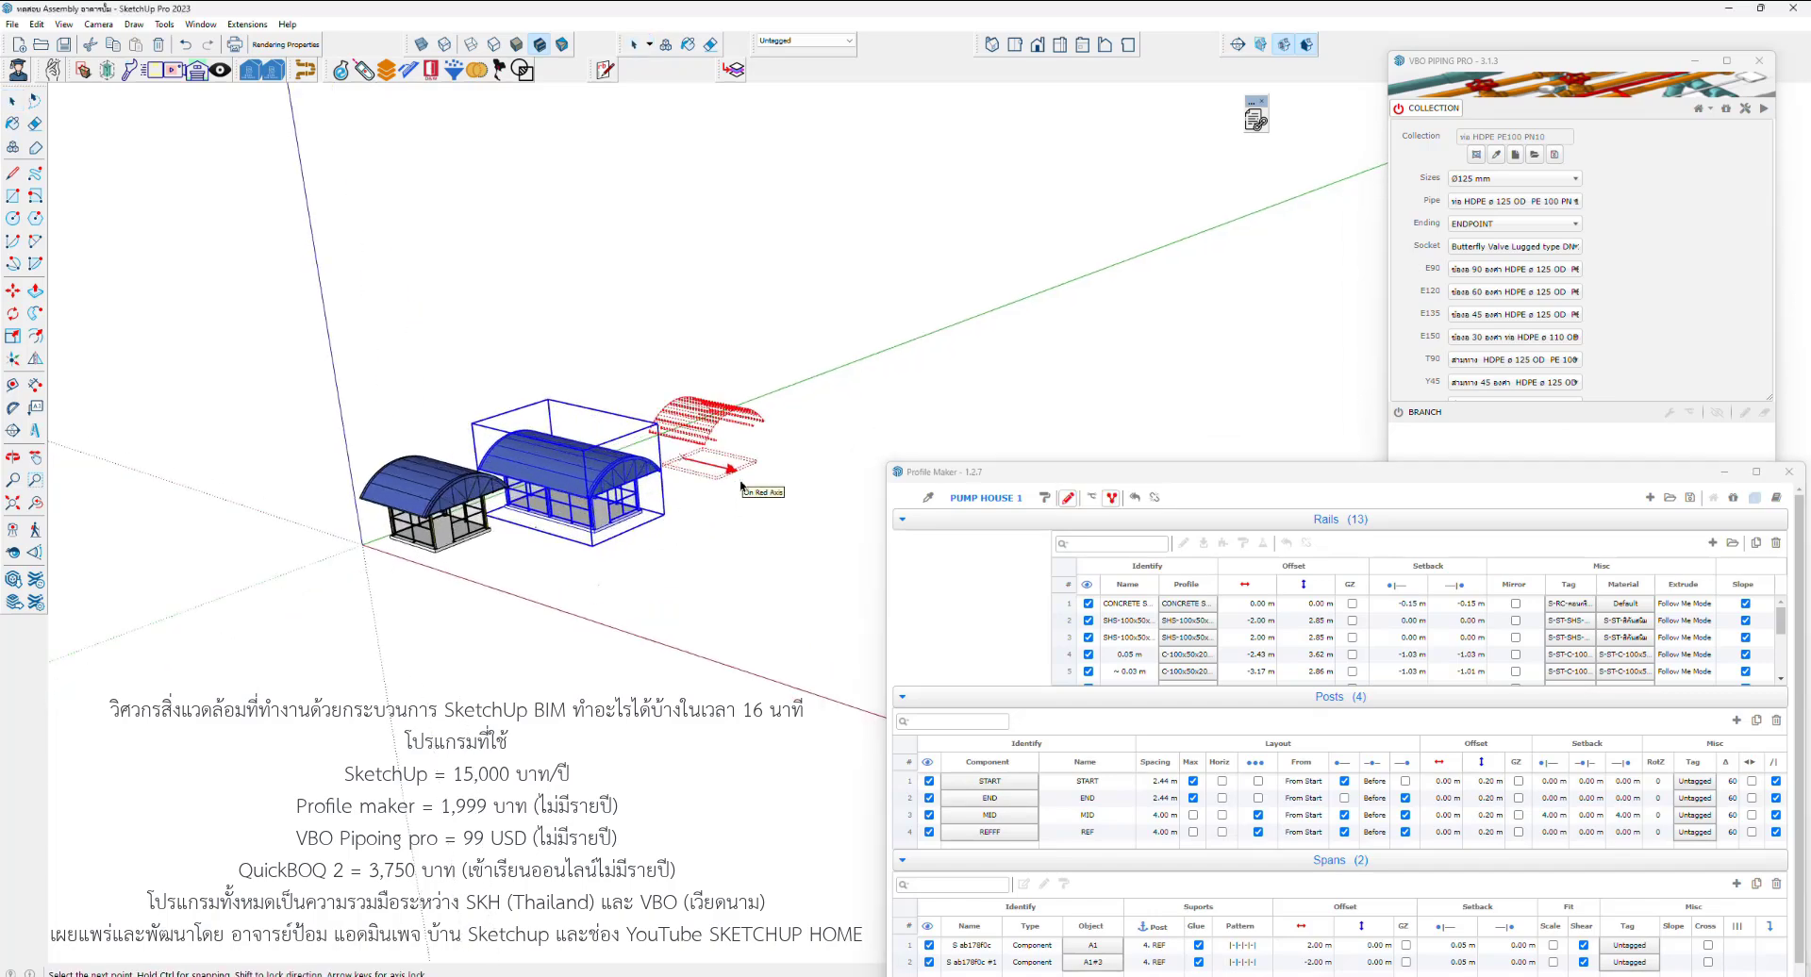
pyautogui.click(759, 490)
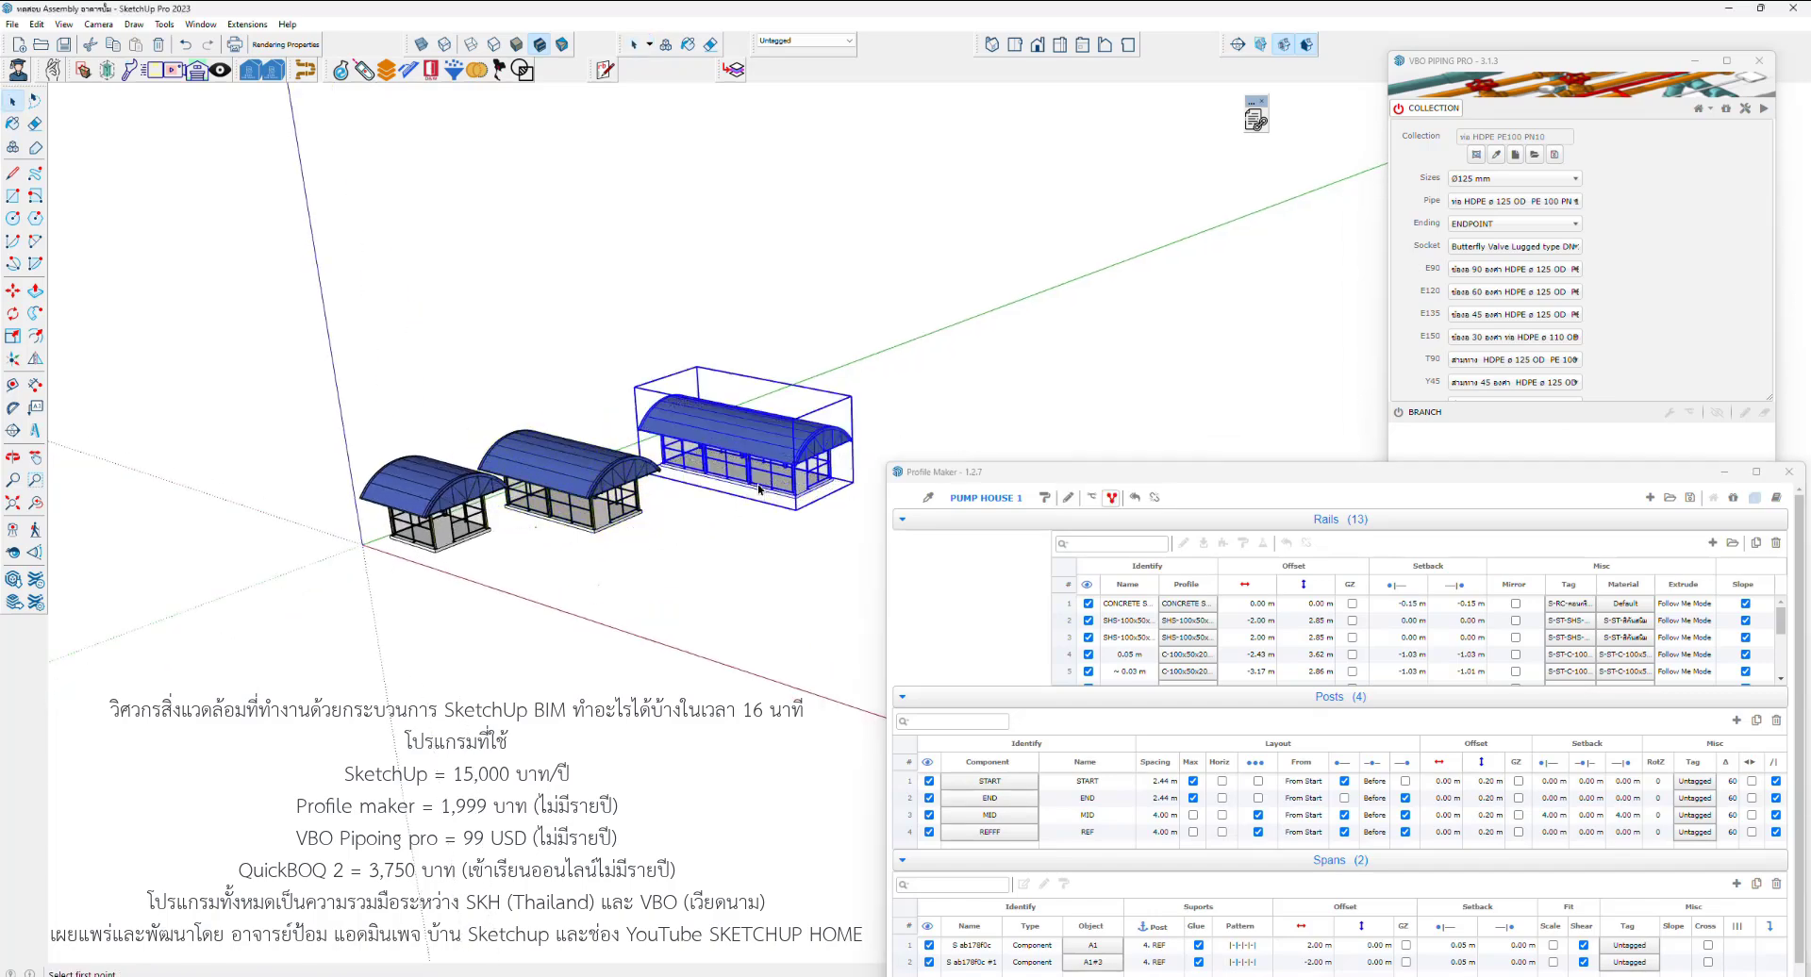
pyautogui.moveTo(733, 569)
pyautogui.mouseDown(button='middle')
pyautogui.moveTo(695, 493)
pyautogui.moveTo(860, 383)
pyautogui.moveTo(750, 517)
pyautogui.mouseUp(button='middle')
pyautogui.scroll(2, 575, 467)
pyautogui.click(557, 436)
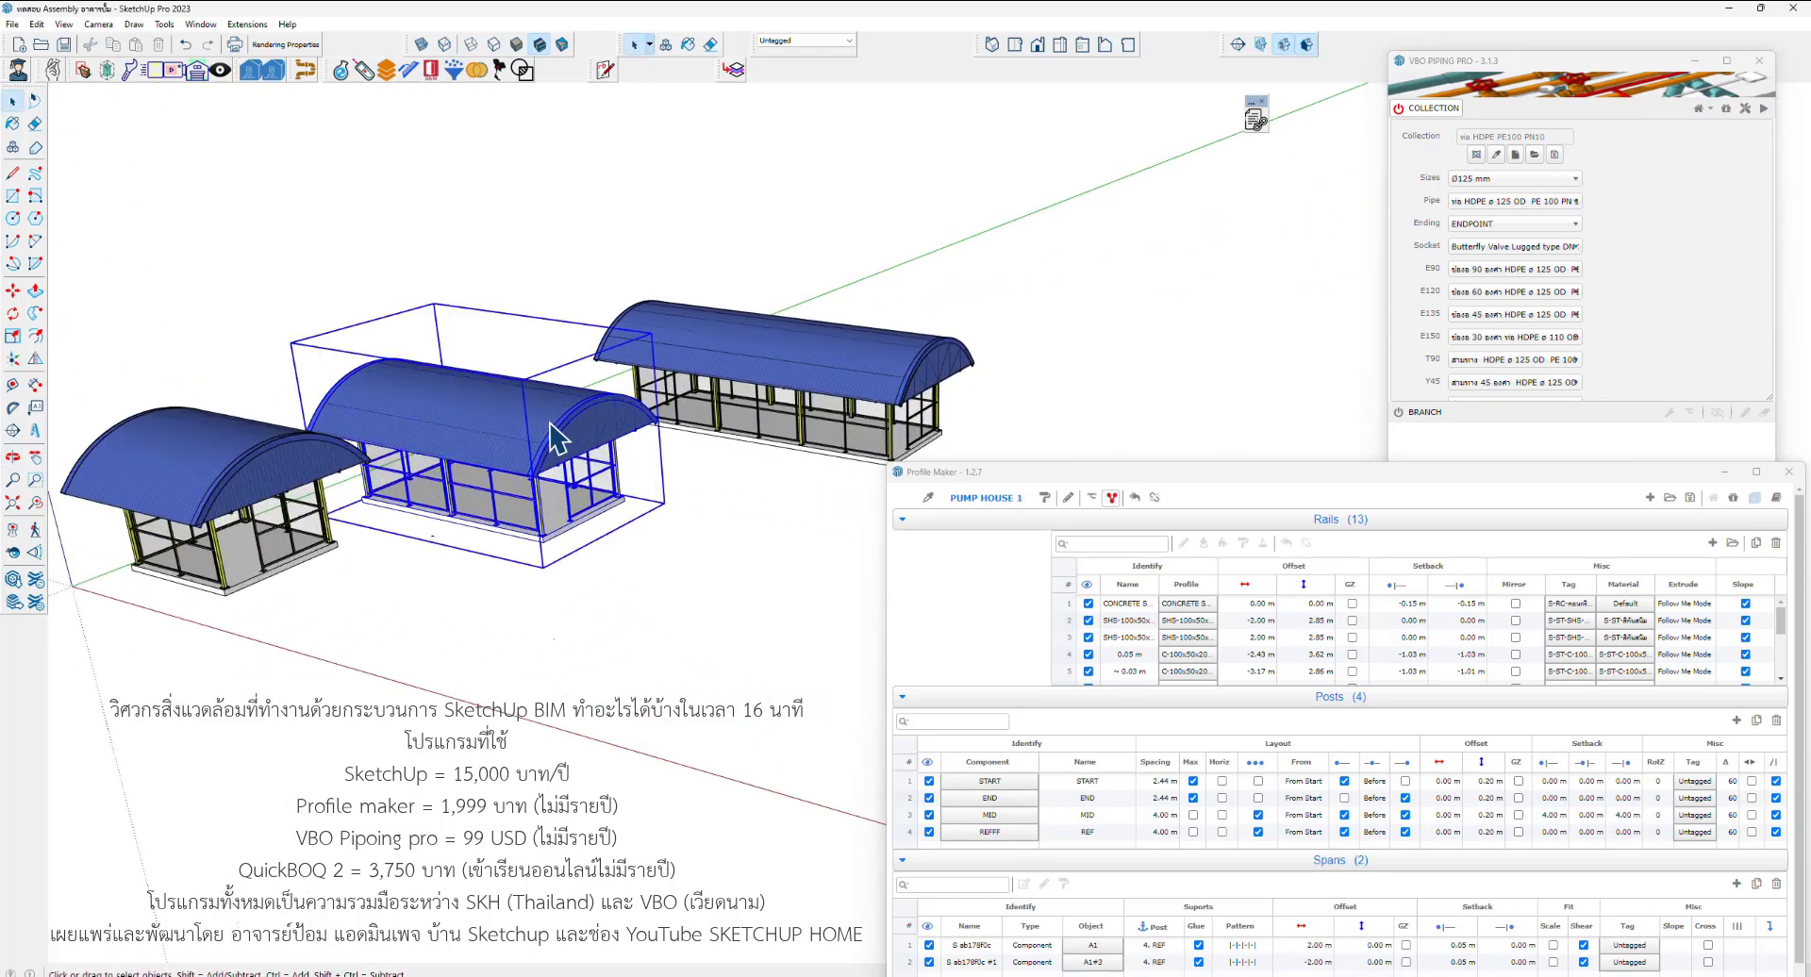
# Delete the two extra pump houses so only one remains
pyautogui.click(1092, 501)
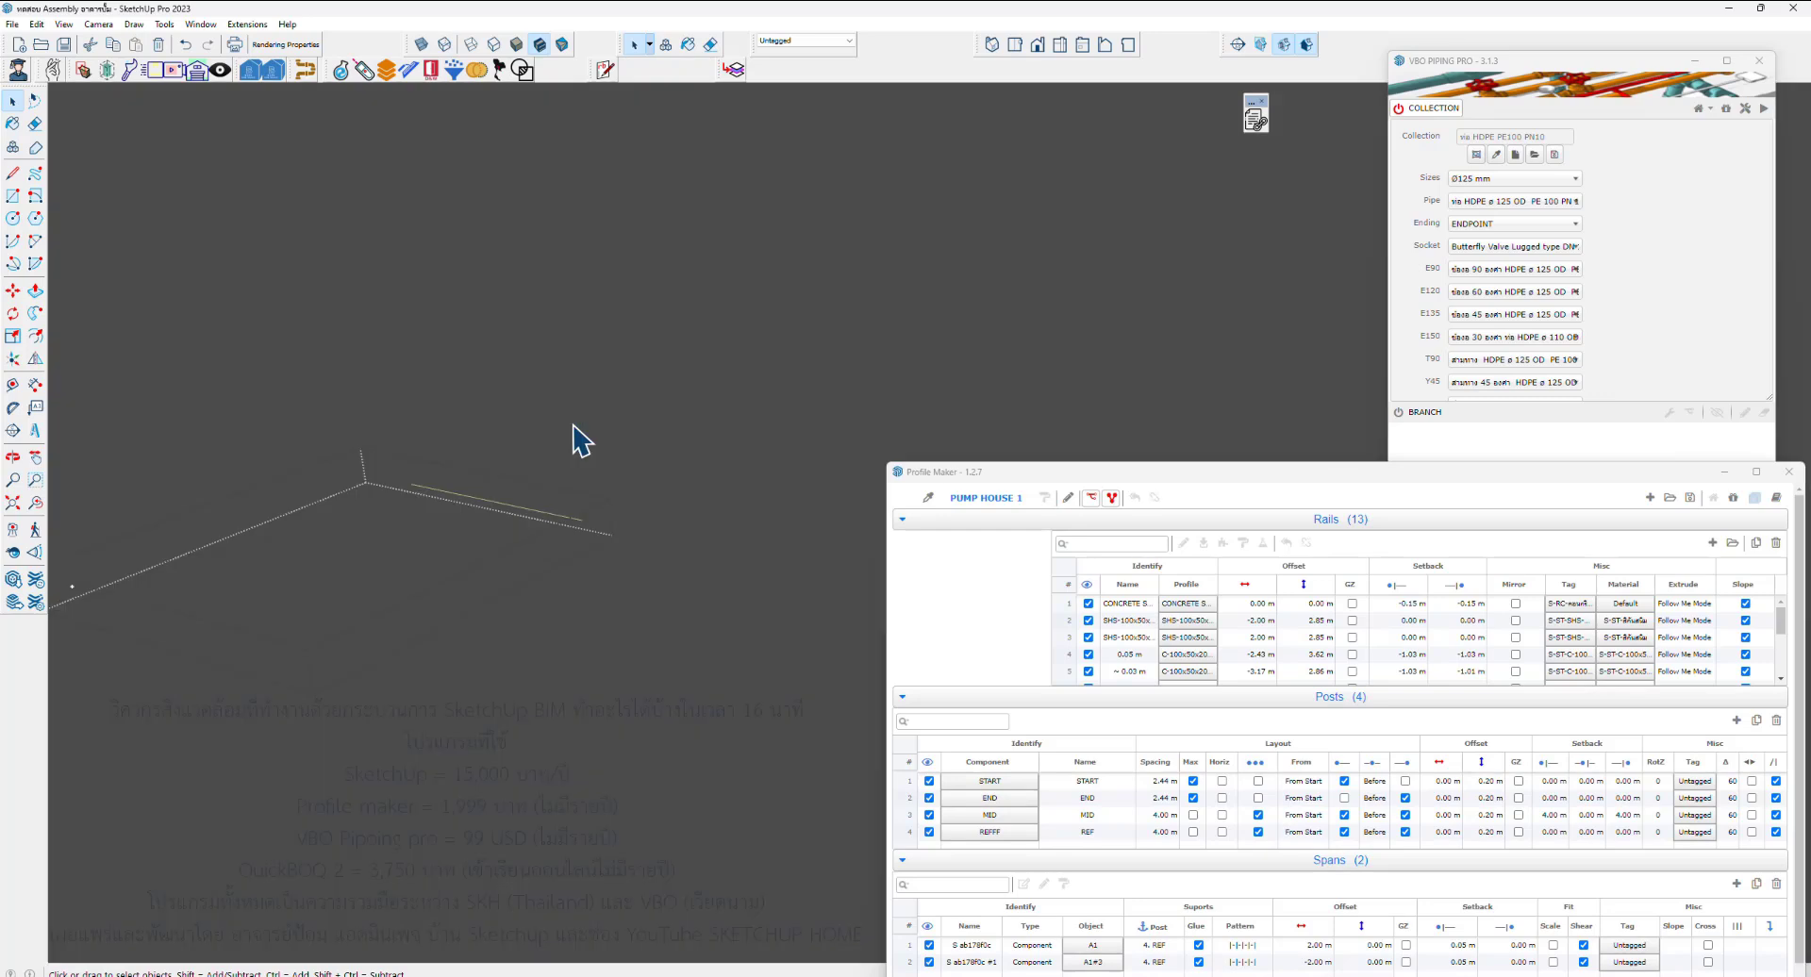
pyautogui.press('l')
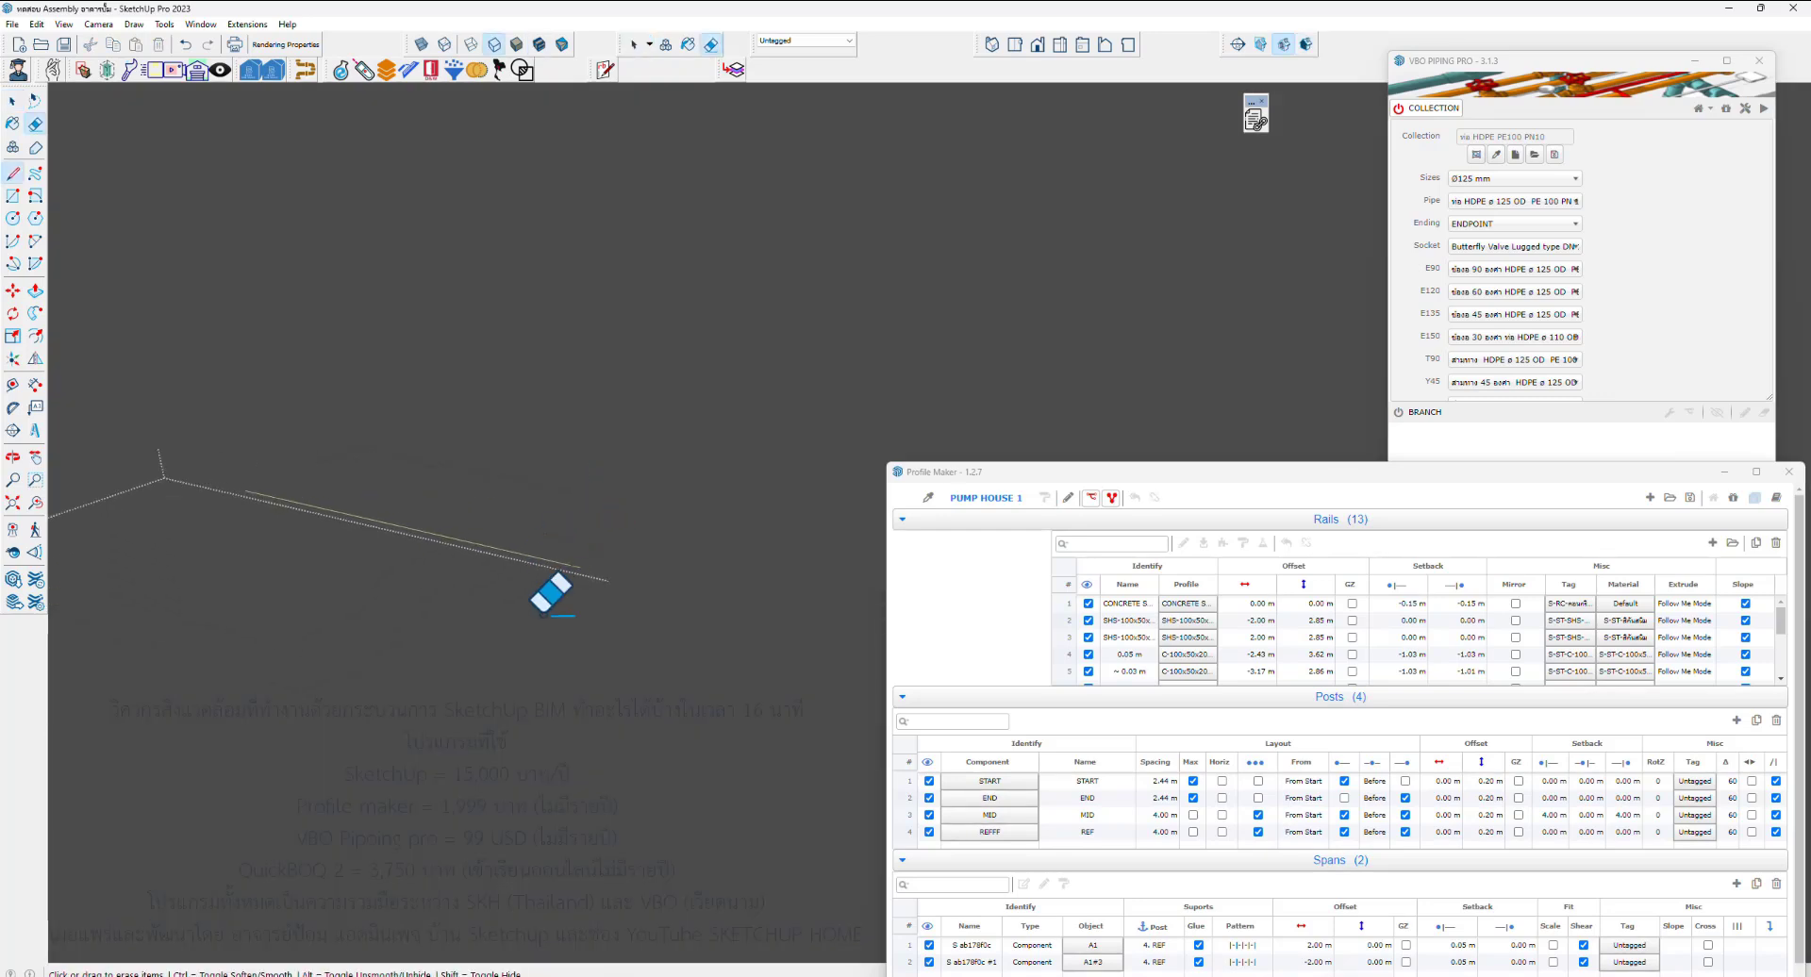
pyautogui.press('space')
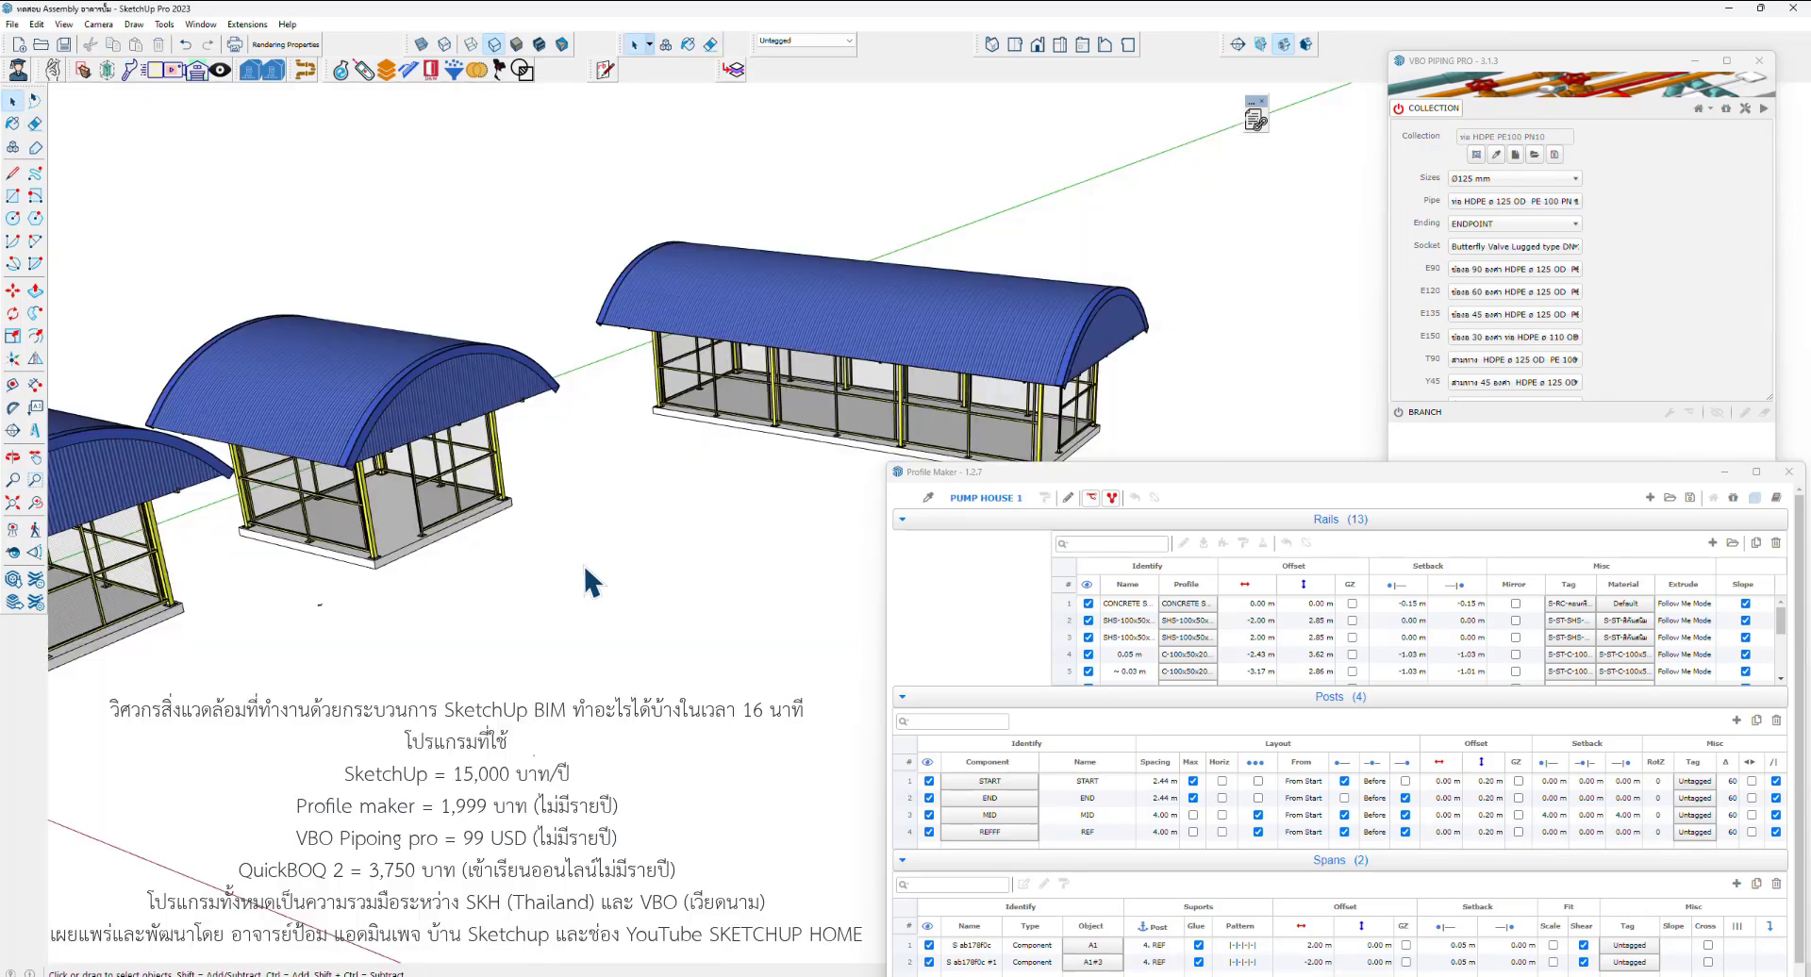
pyautogui.click(717, 486)
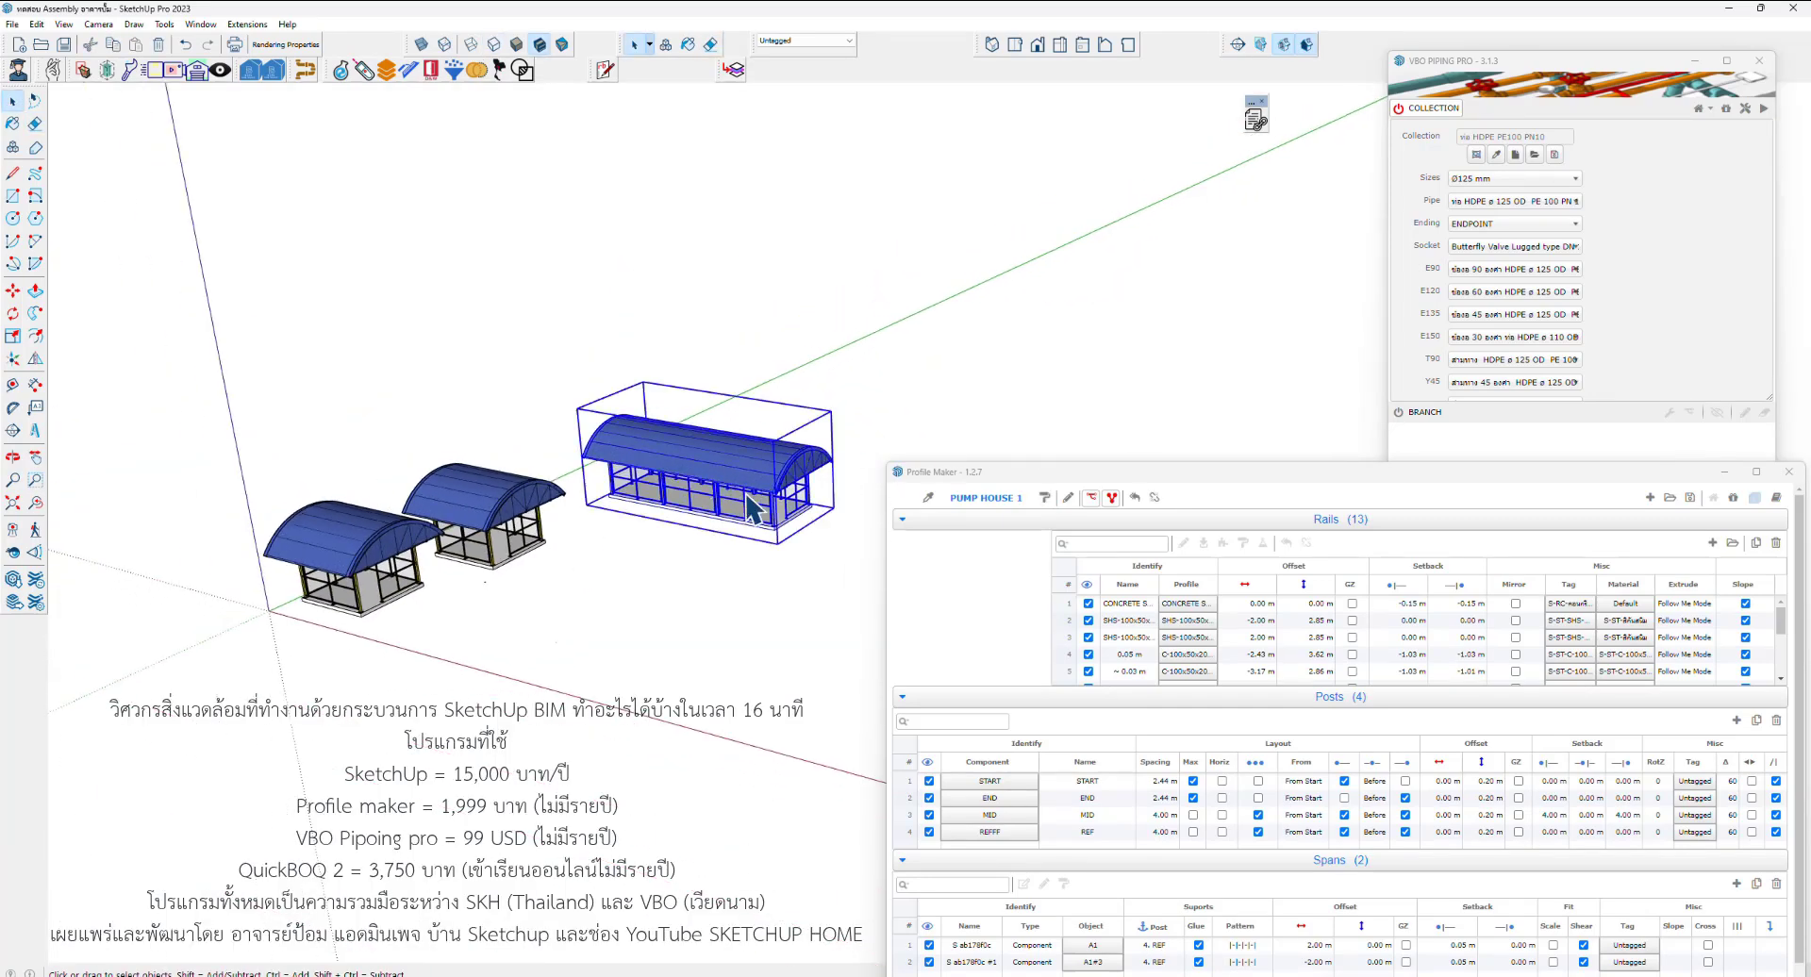
pyautogui.press('Delete')
pyautogui.click(486, 509)
pyautogui.press('Delete')
pyautogui.press('e')
pyautogui.press('space')
pyautogui.scroll(4, 264, 597)
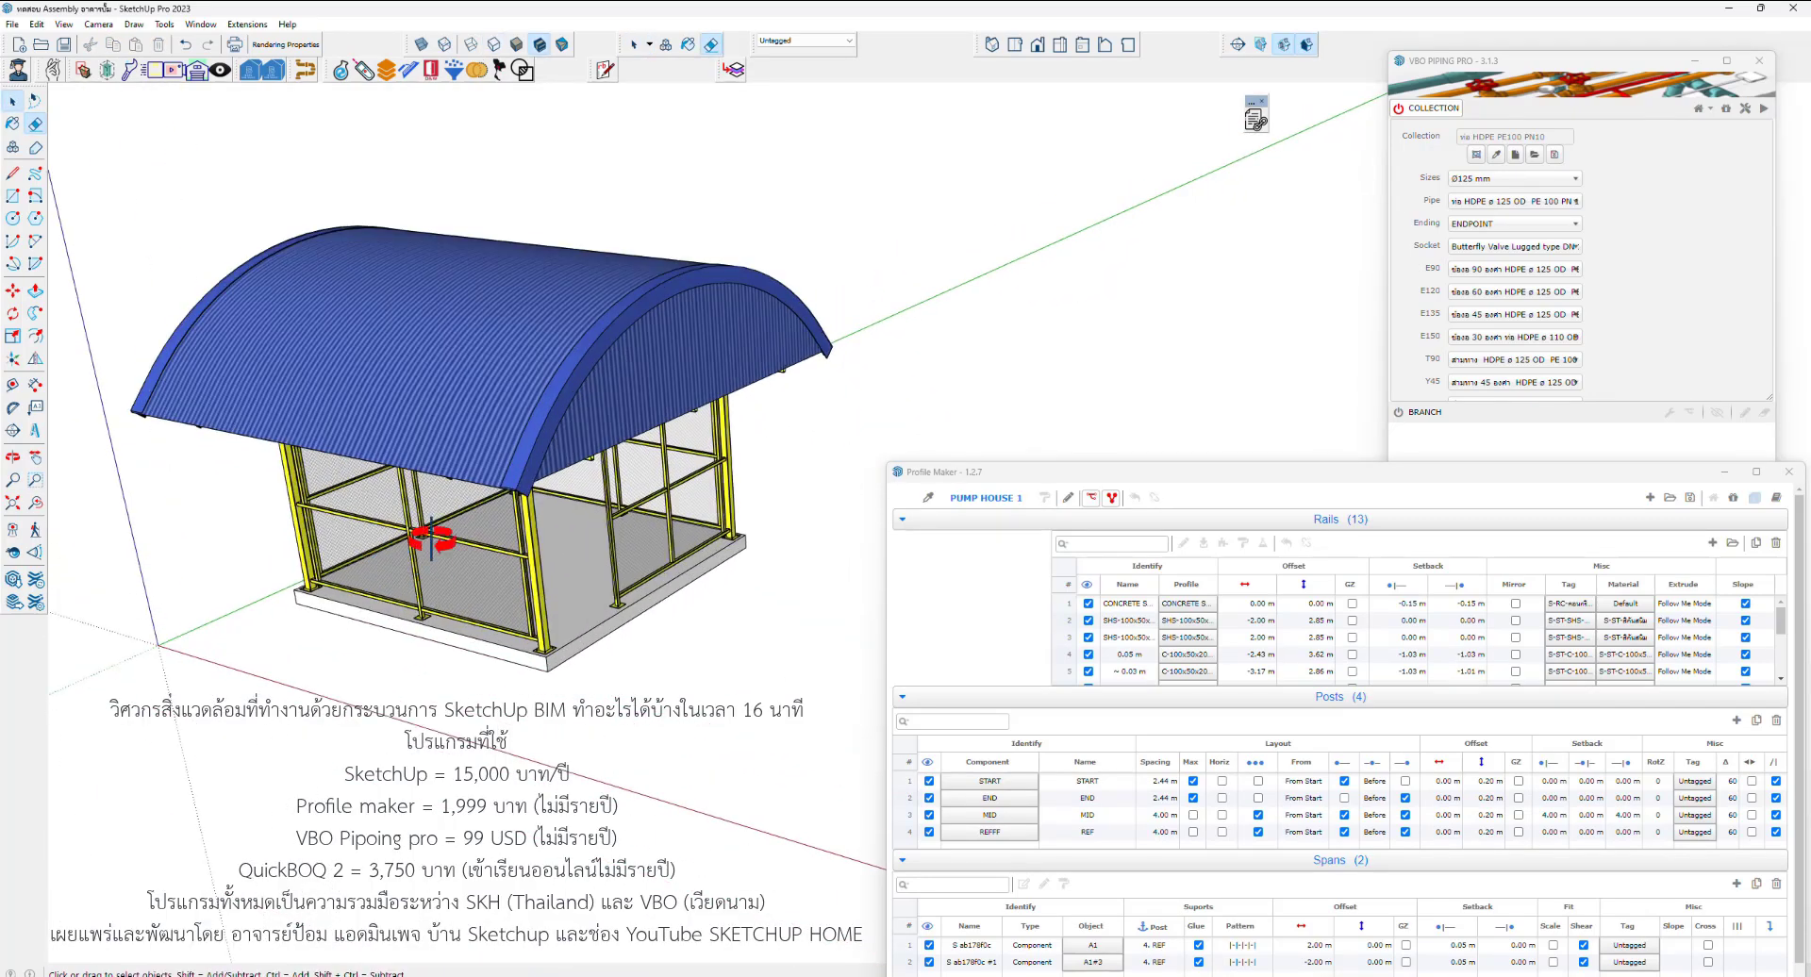
pyautogui.click(505, 404)
pyautogui.press('Delete')
pyautogui.scroll(-2, 374, 615)
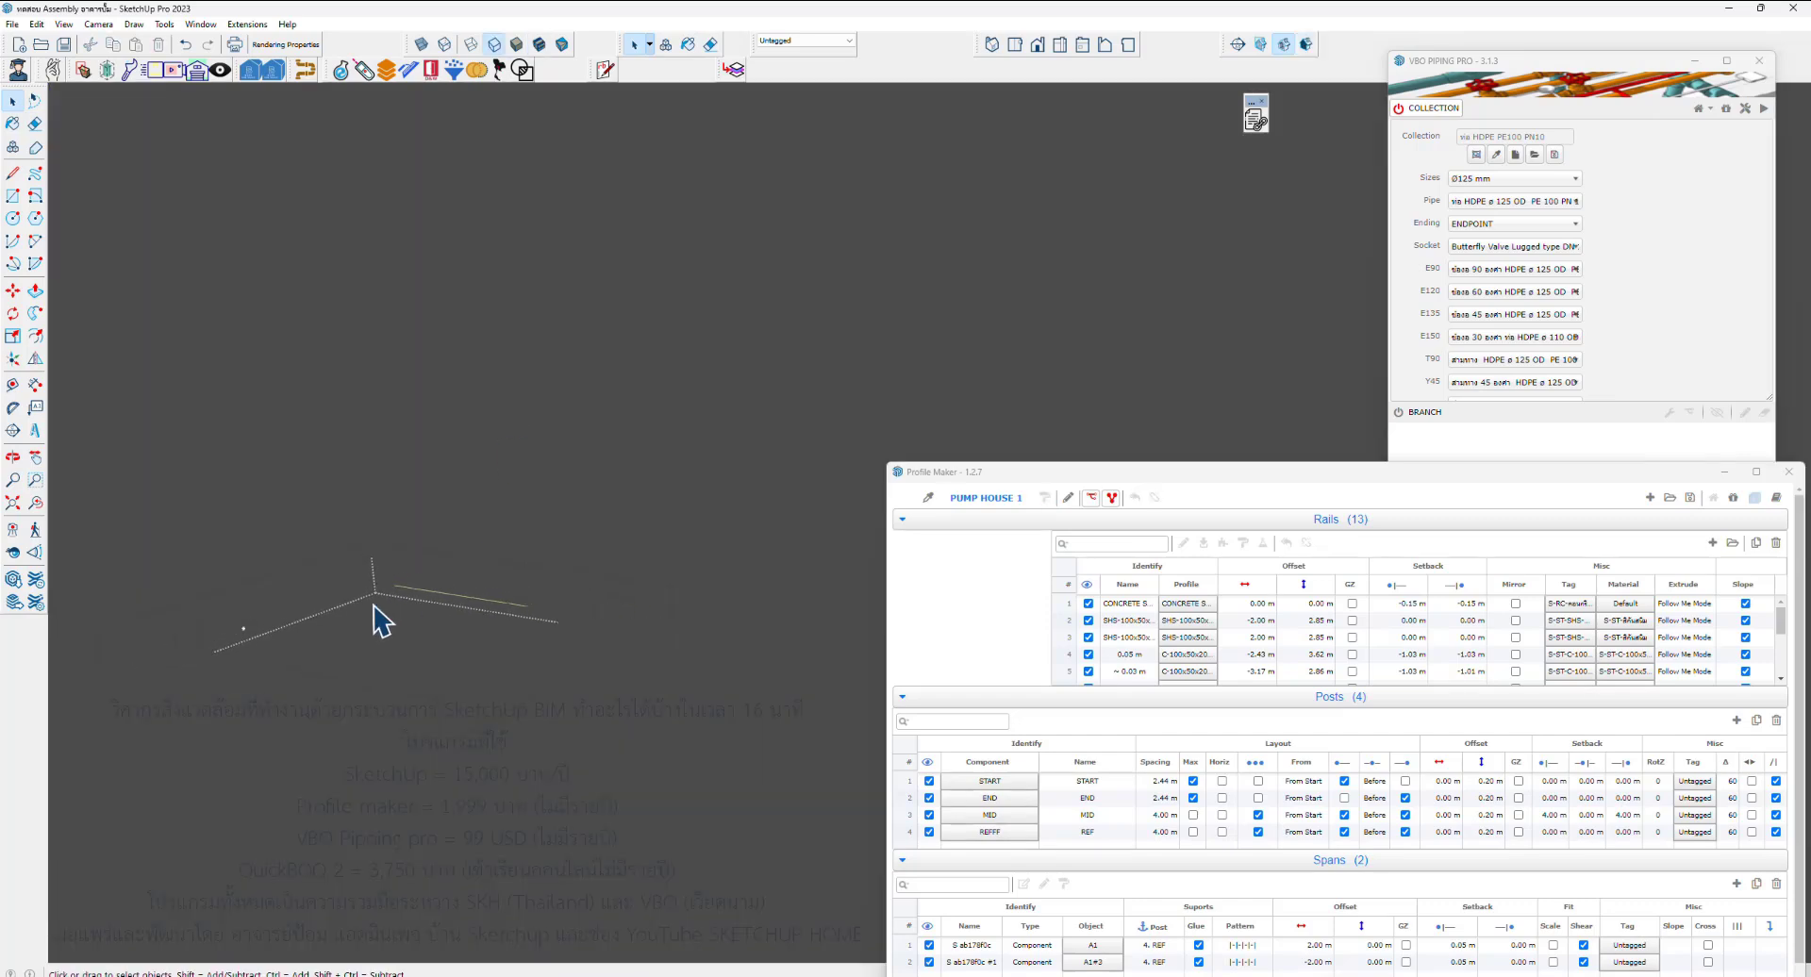
# Move the remaining pump house further right and hide the Profile Maker panel
pyautogui.press('l')
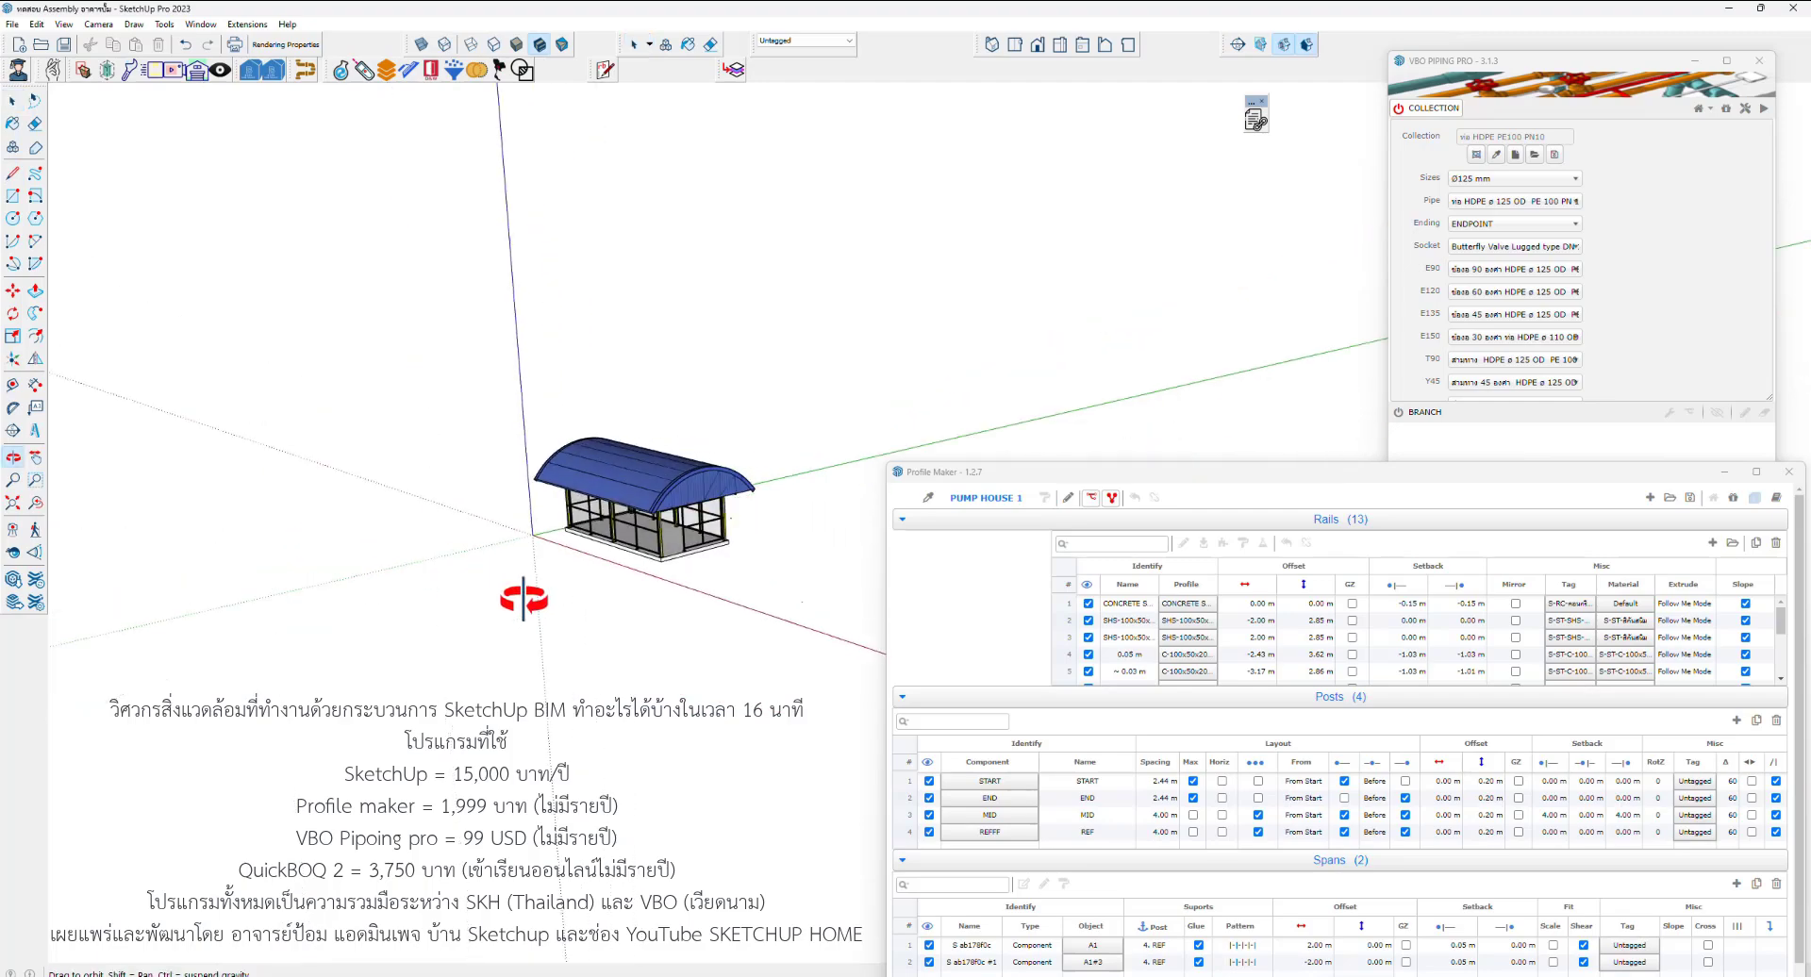
pyautogui.press('space')
pyautogui.scroll(2, 604, 552)
pyautogui.scroll(2, 600, 556)
pyautogui.scroll(-1, 601, 557)
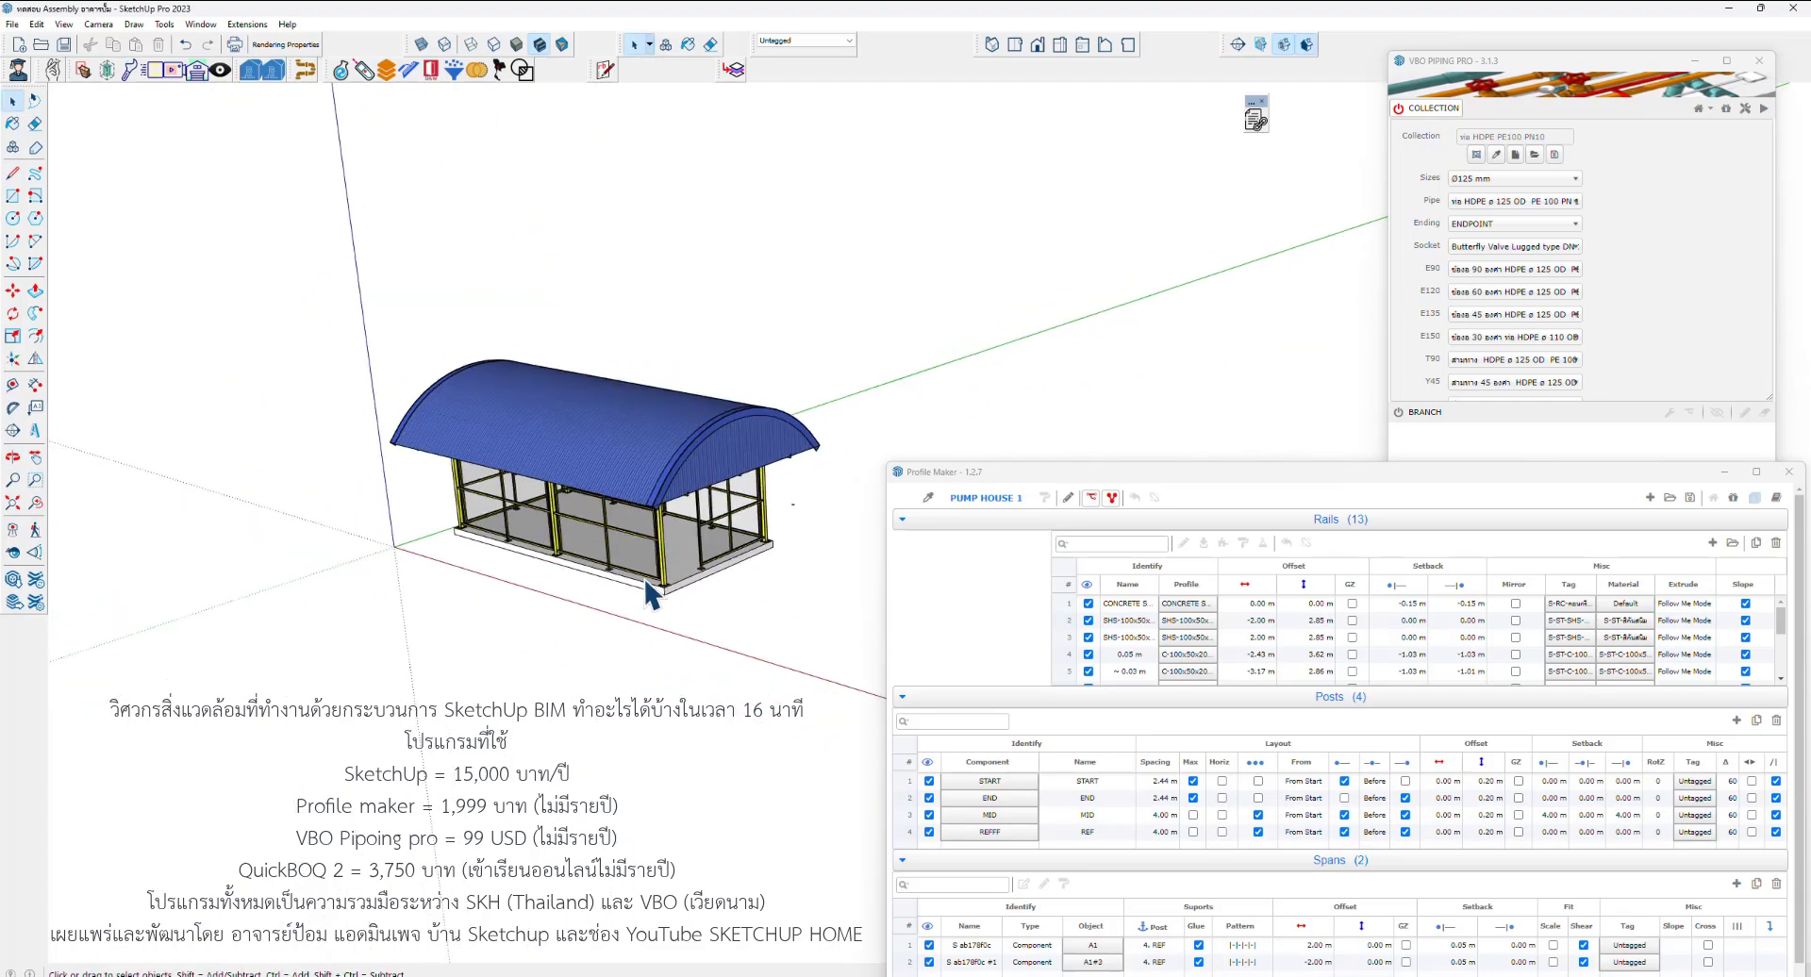
pyautogui.scroll(2, 603, 556)
pyautogui.moveTo(604, 557)
pyautogui.mouseDown(button='middle')
pyautogui.moveTo(777, 382)
pyautogui.moveTo(604, 472)
pyautogui.mouseUp(button='middle')
pyautogui.scroll(-3, 603, 472)
pyautogui.click(505, 577)
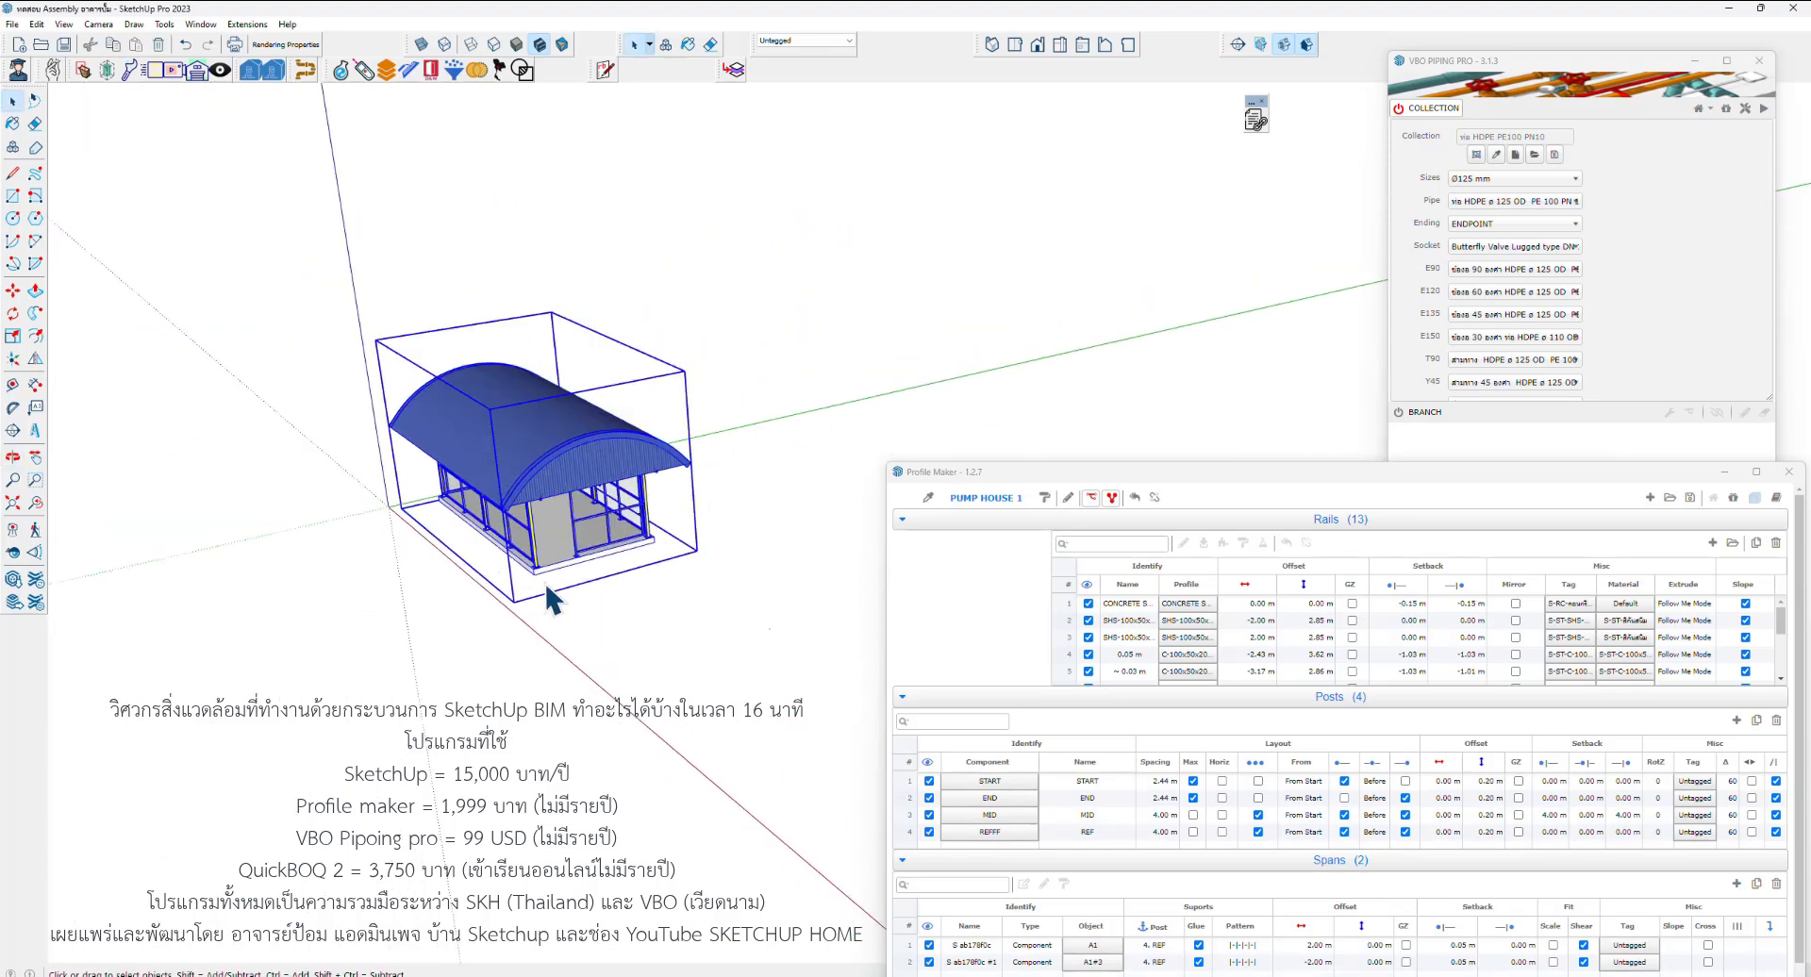
pyautogui.press('m')
pyautogui.click(728, 571)
pyautogui.press('space')
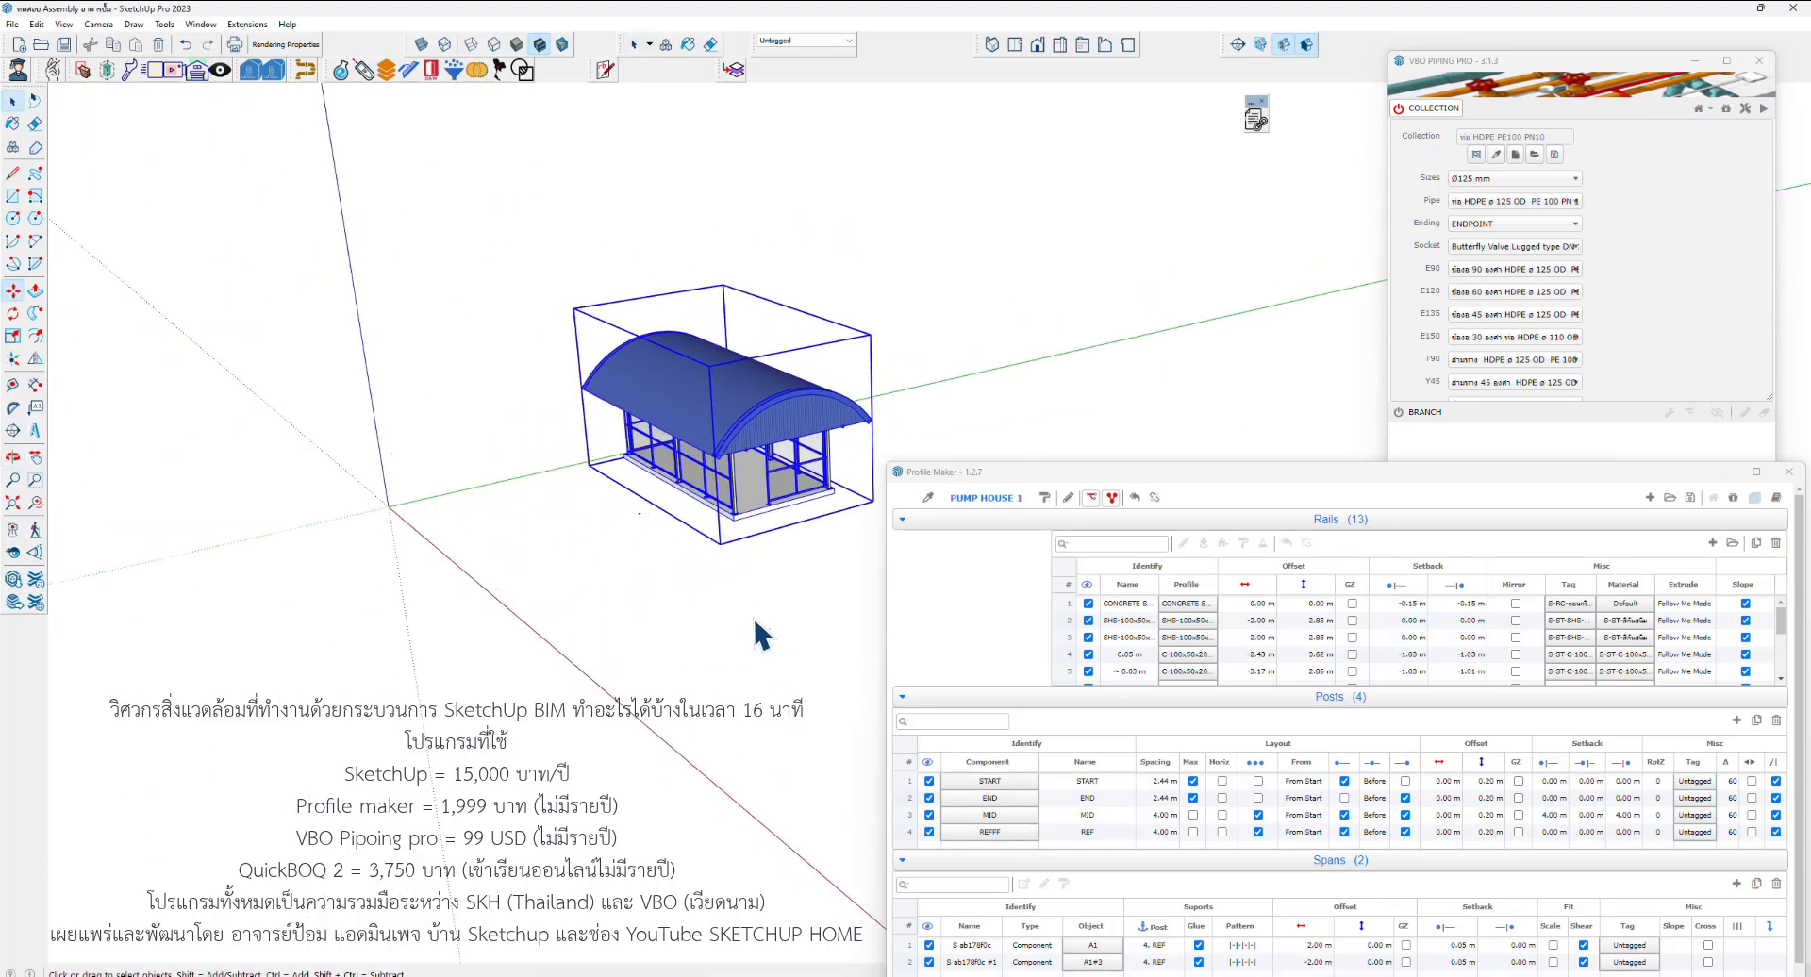
pyautogui.click(752, 625)
pyautogui.click(1725, 471)
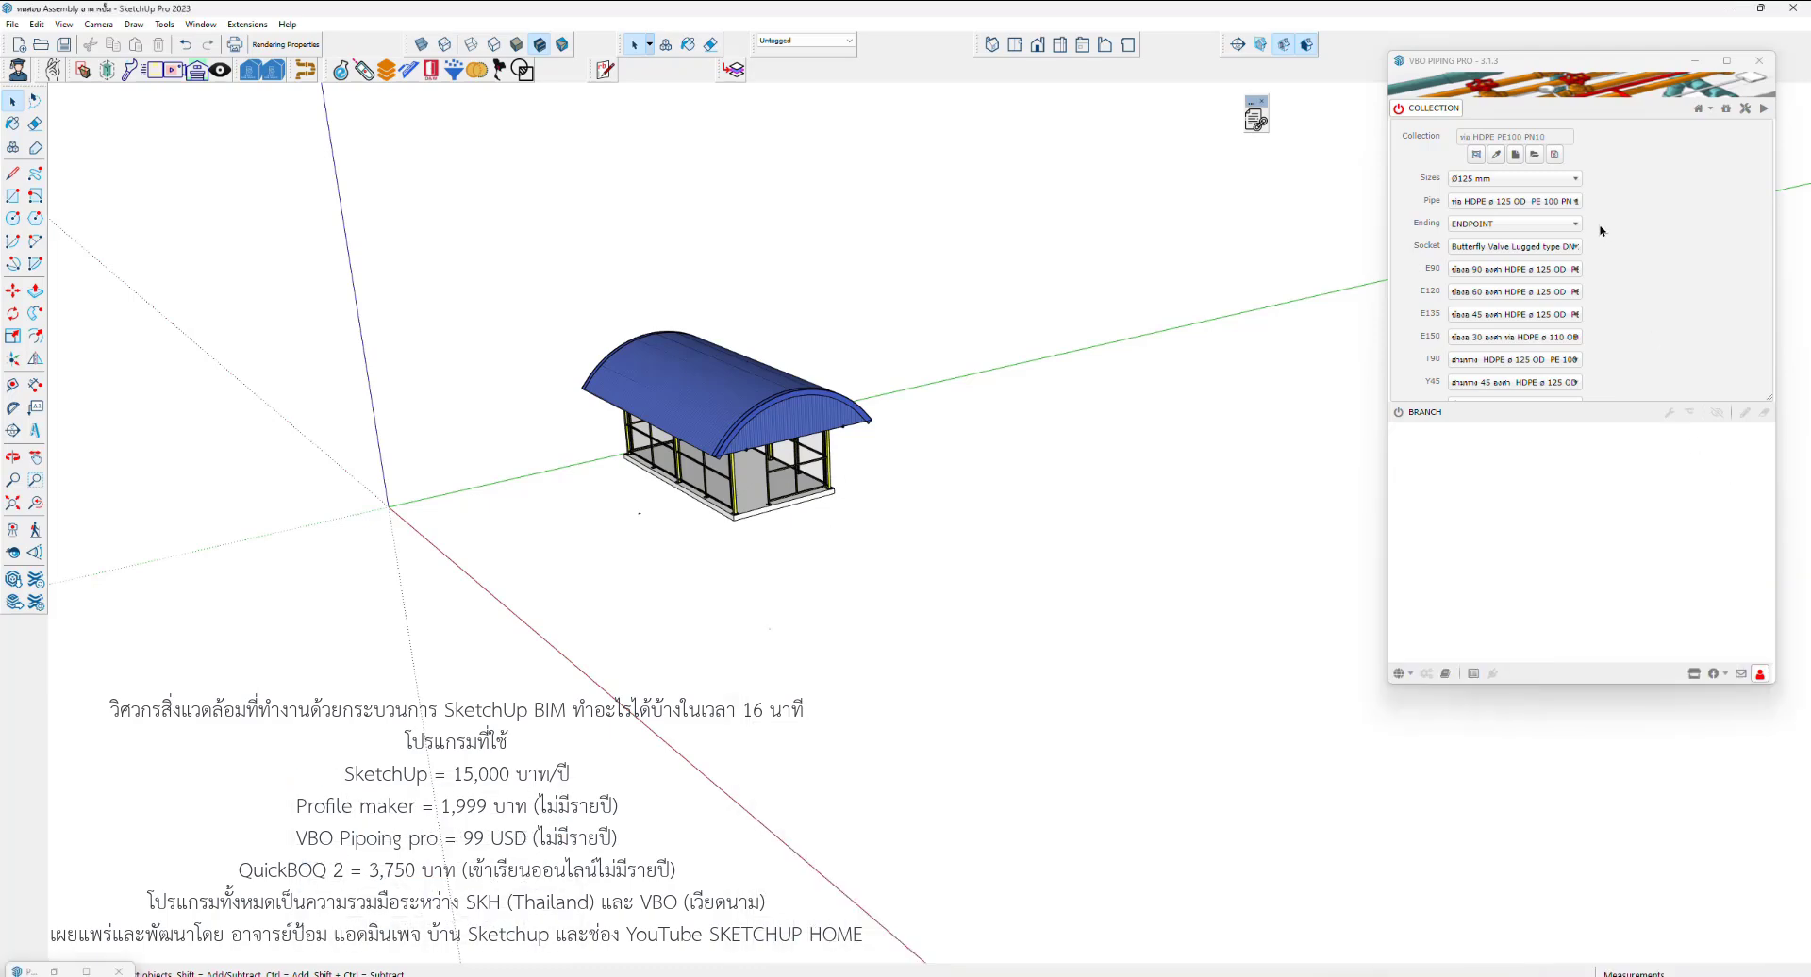
# Draw a short test line in front of the pump house and select it
pyautogui.scroll(2, 647, 554)
pyautogui.scroll(1, 647, 554)
pyautogui.press('l')
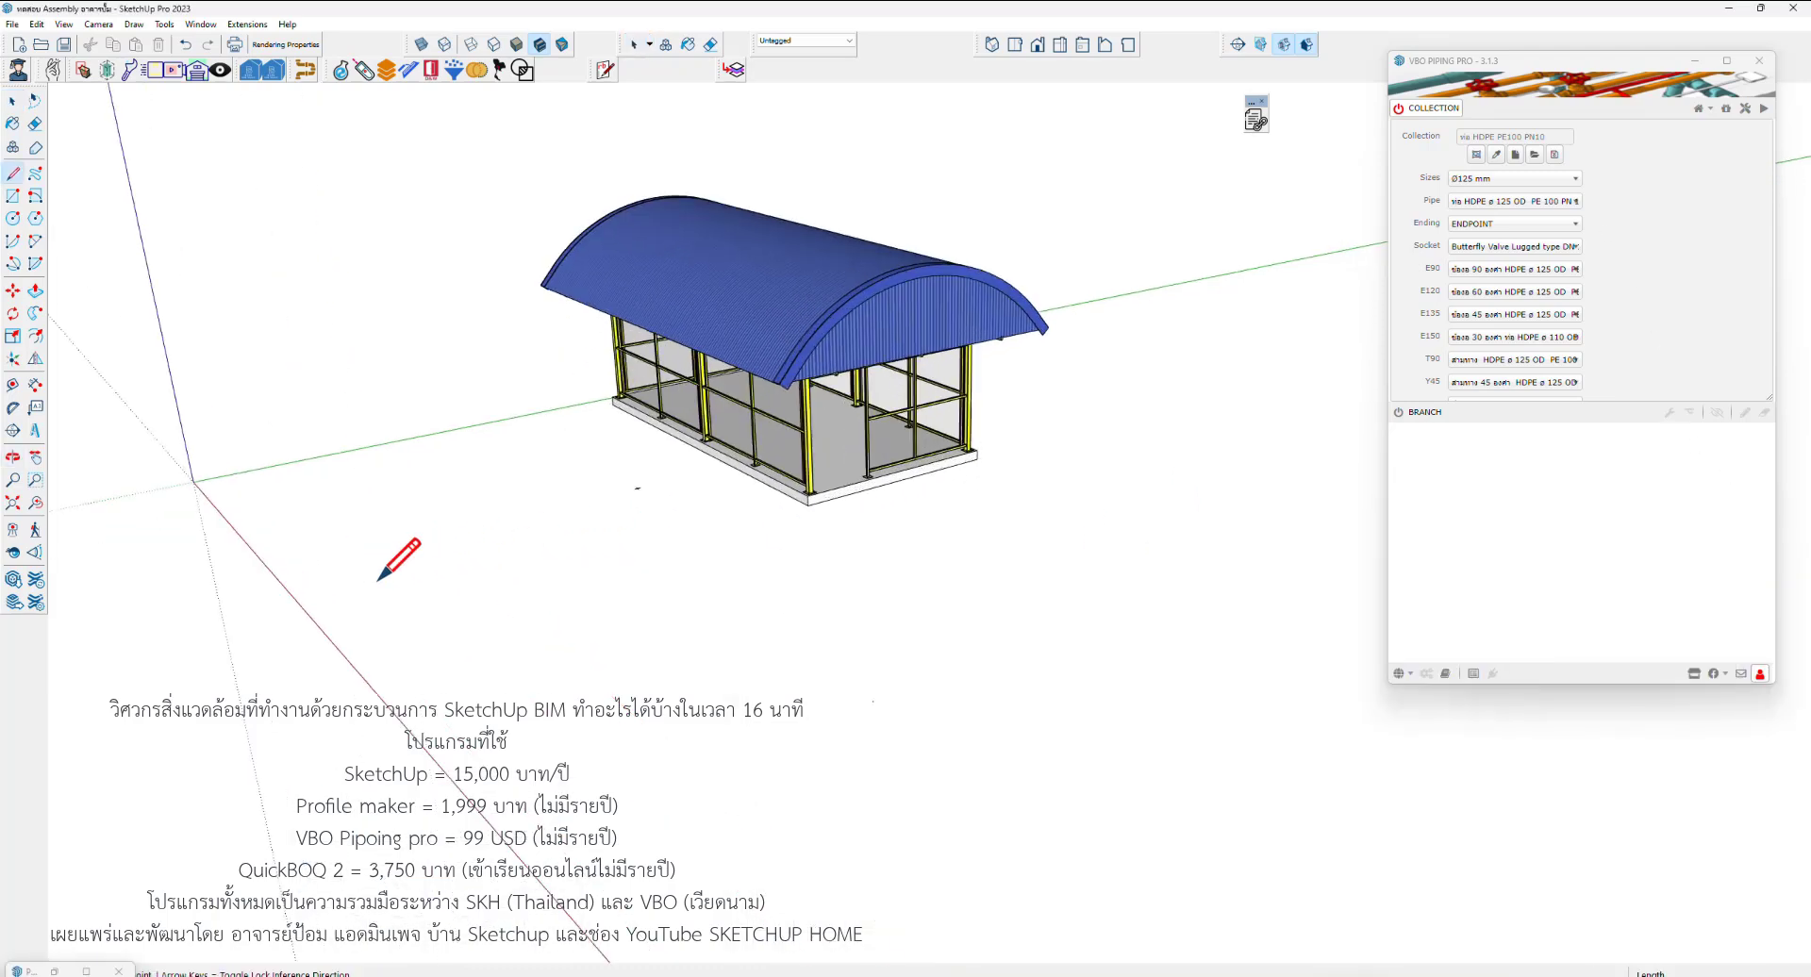
pyautogui.click(379, 578)
pyautogui.click(525, 543)
pyautogui.press('space')
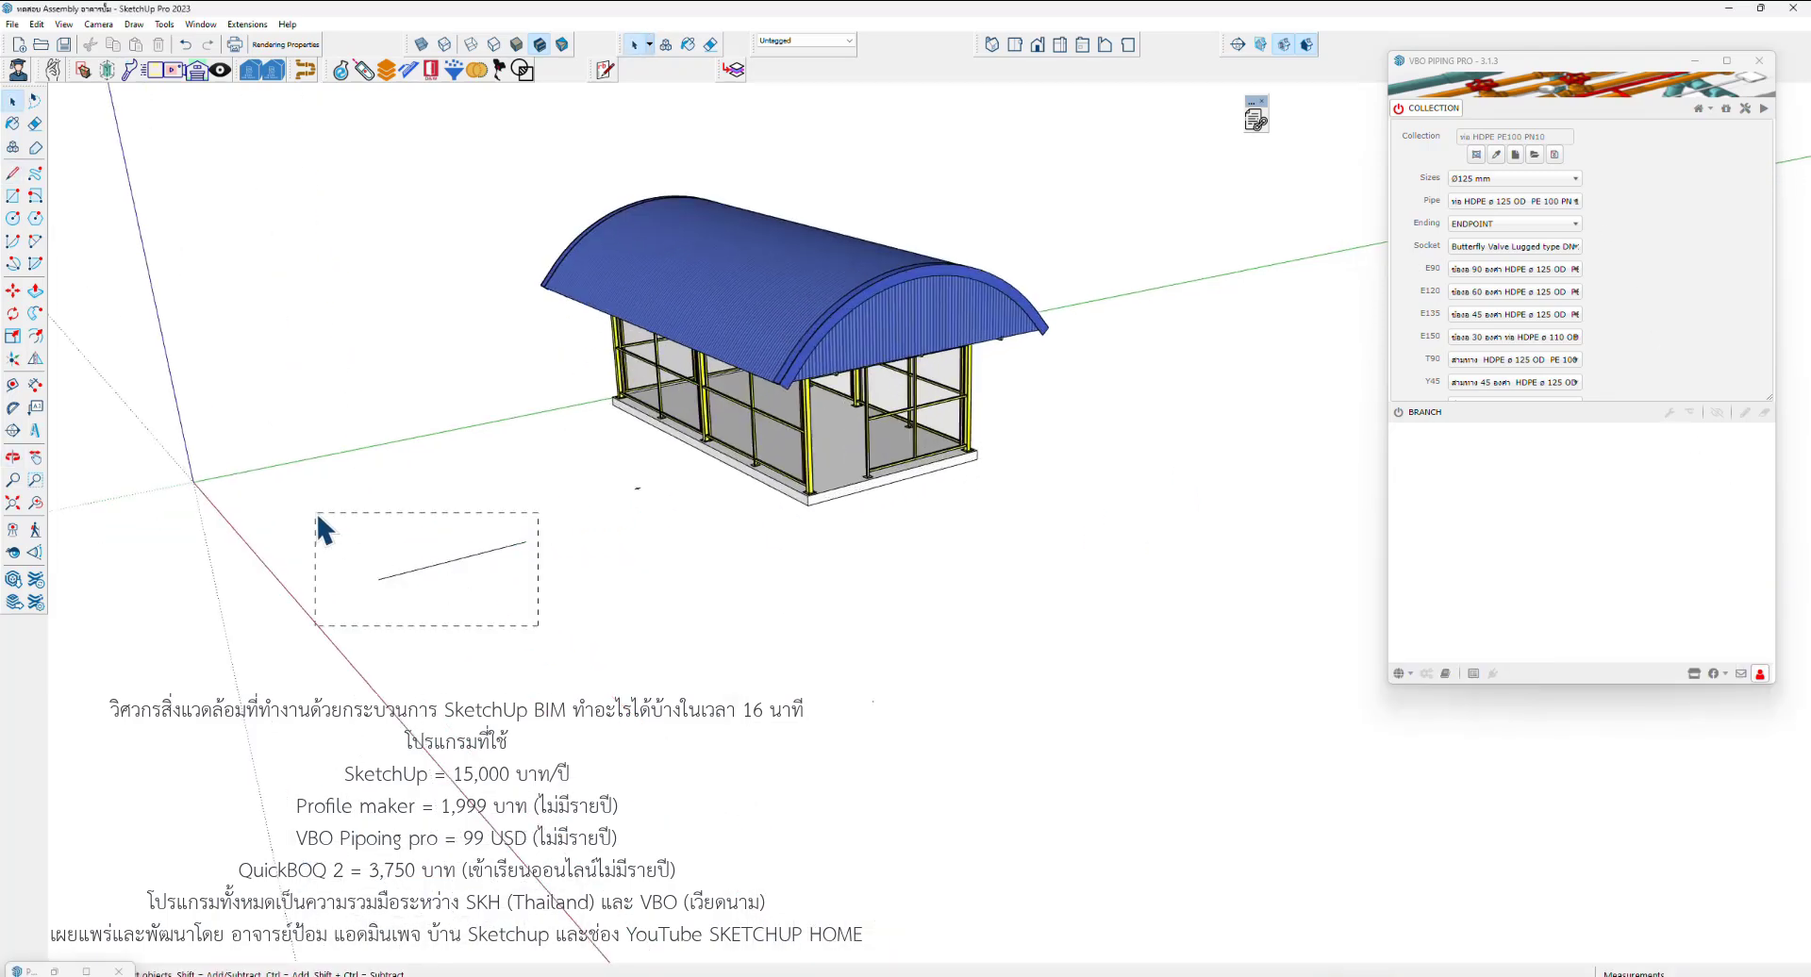
pyautogui.moveTo(318, 516); pyautogui.dragTo(315, 511)
# Load an external component into VBO Piping Pro for the HDPE PE100 PN10 D125 mm collection
pyautogui.scroll(2, 315, 511)
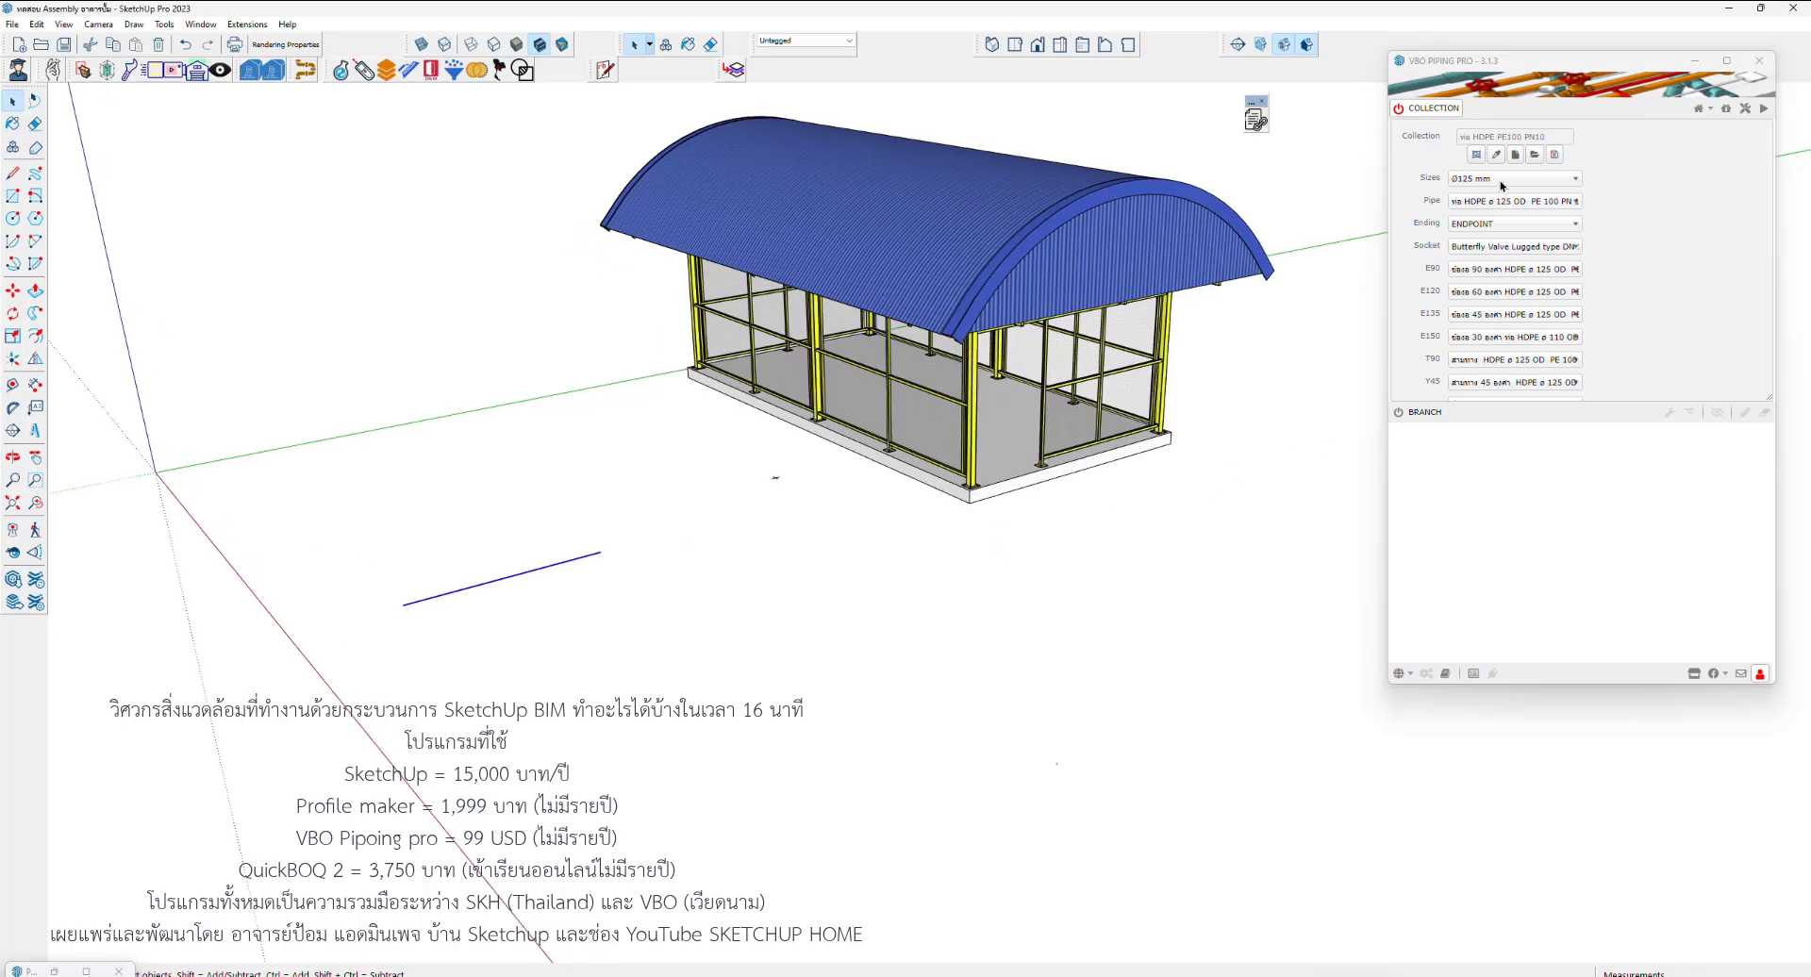
pyautogui.click(1764, 109)
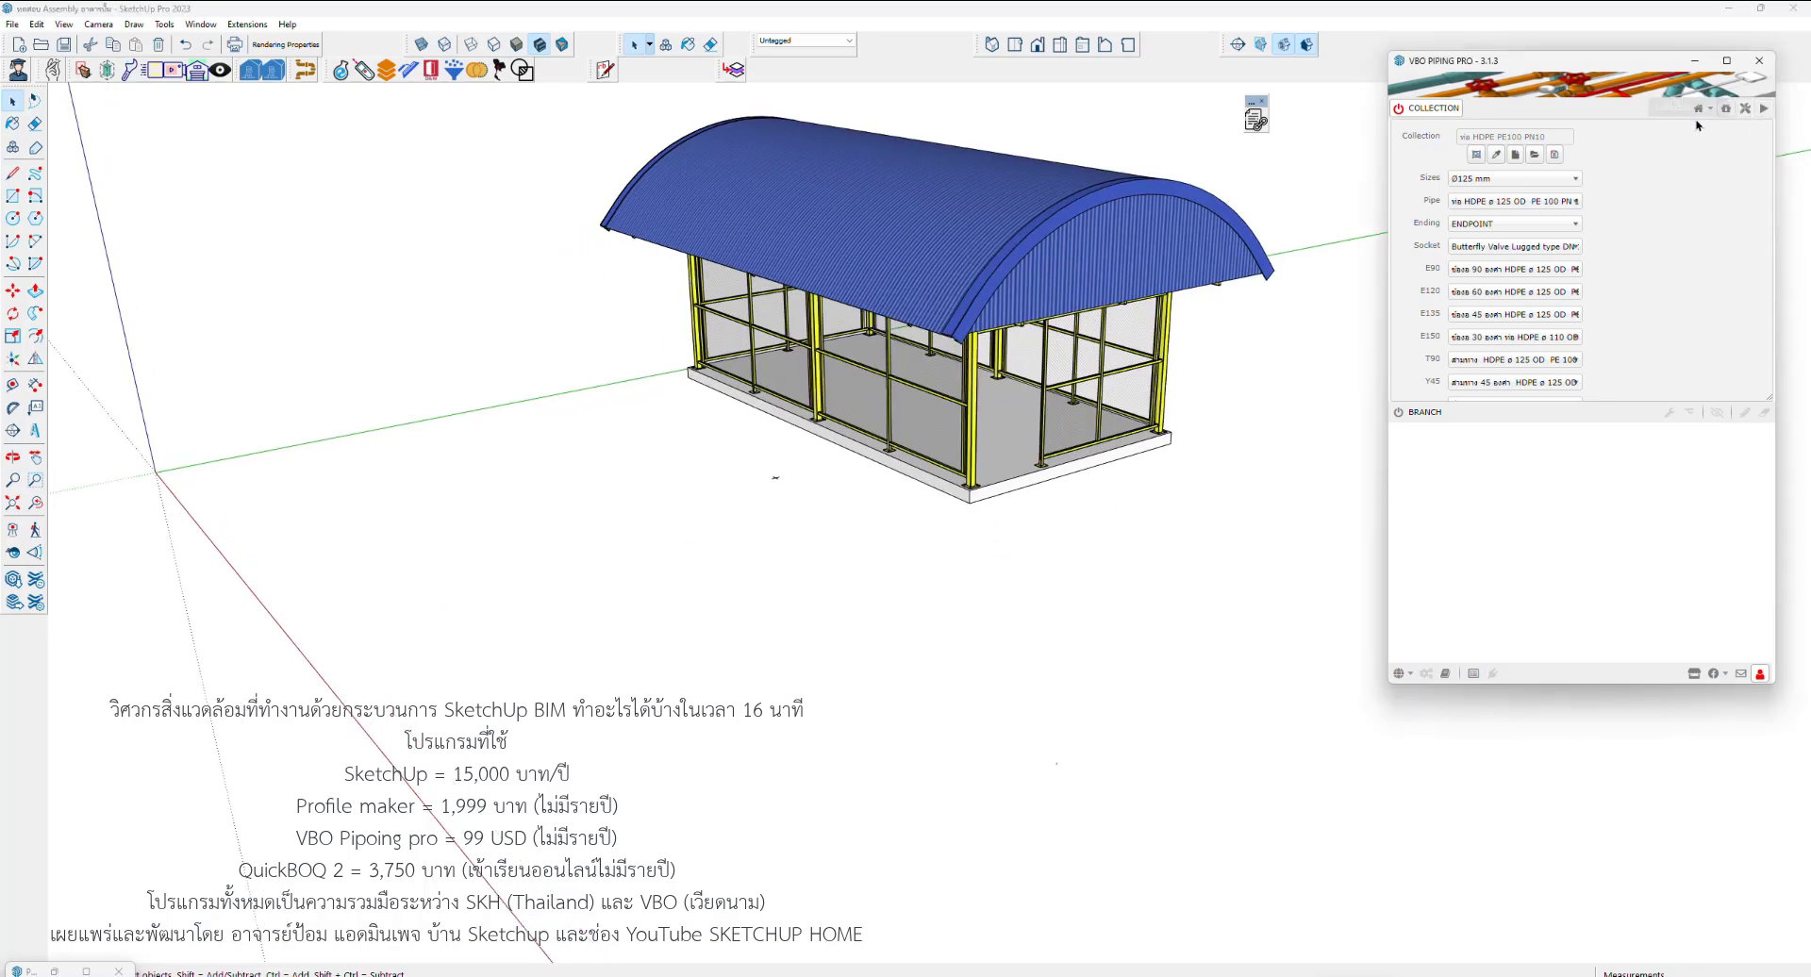
pyautogui.click(1535, 156)
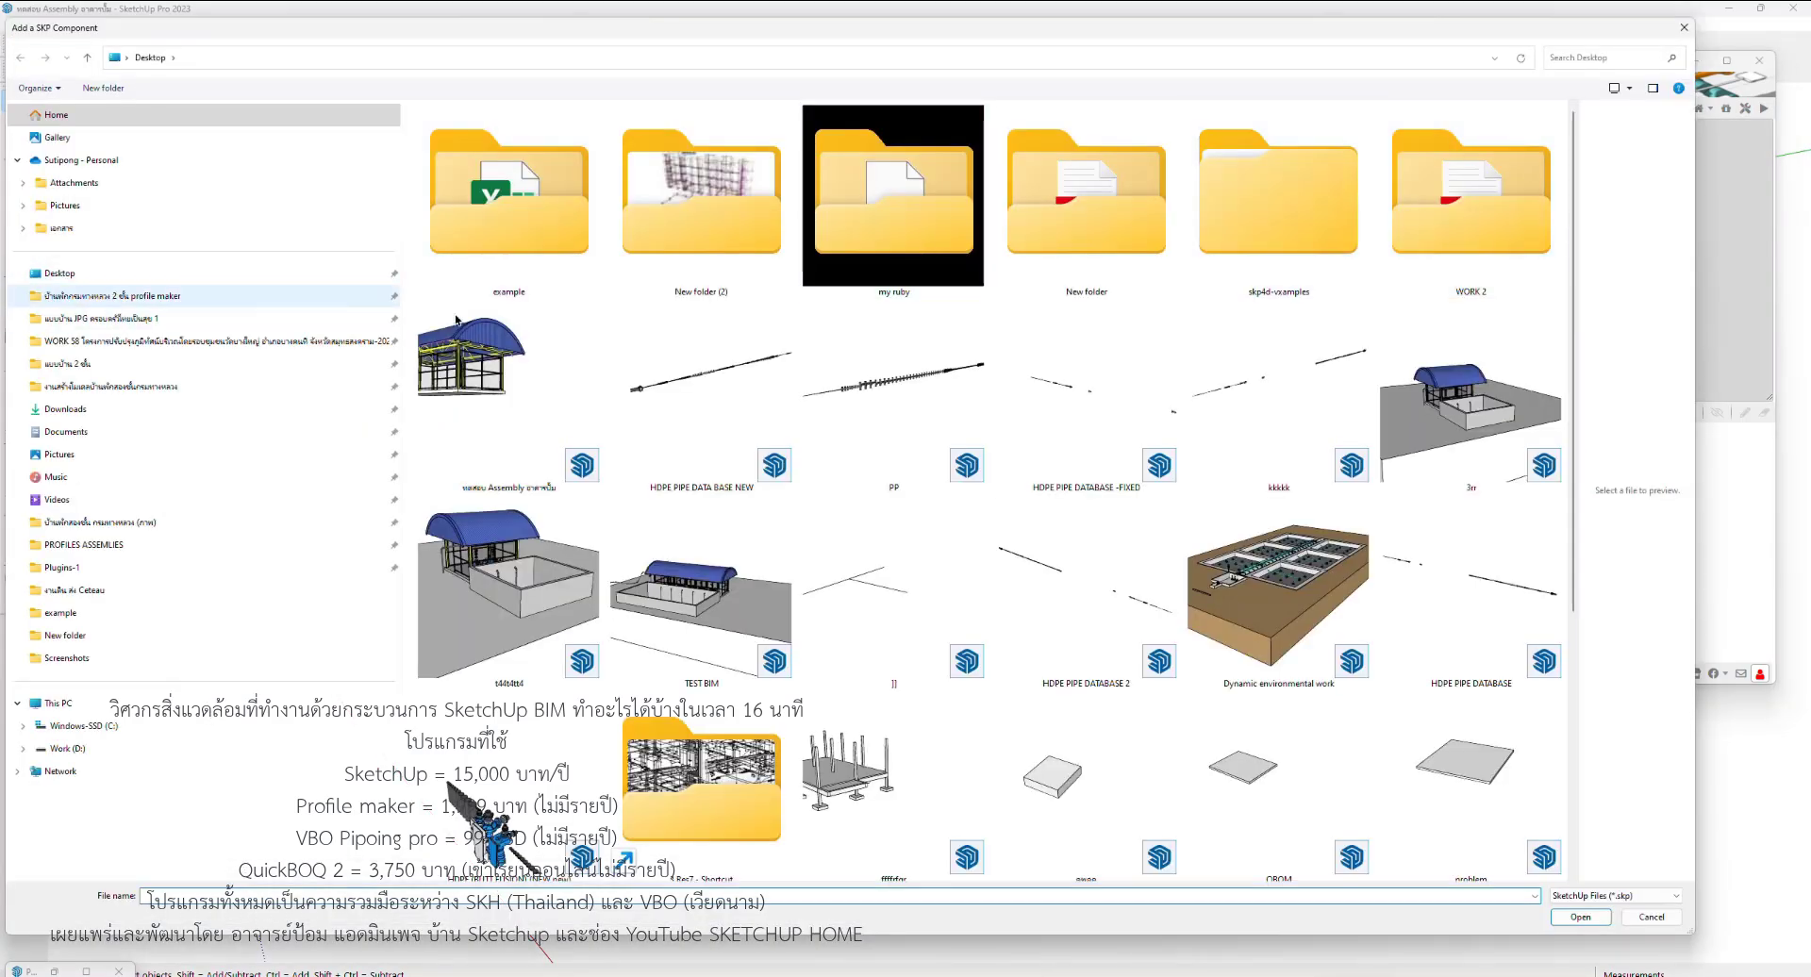
pyautogui.hotkey('alt', 'Tab')
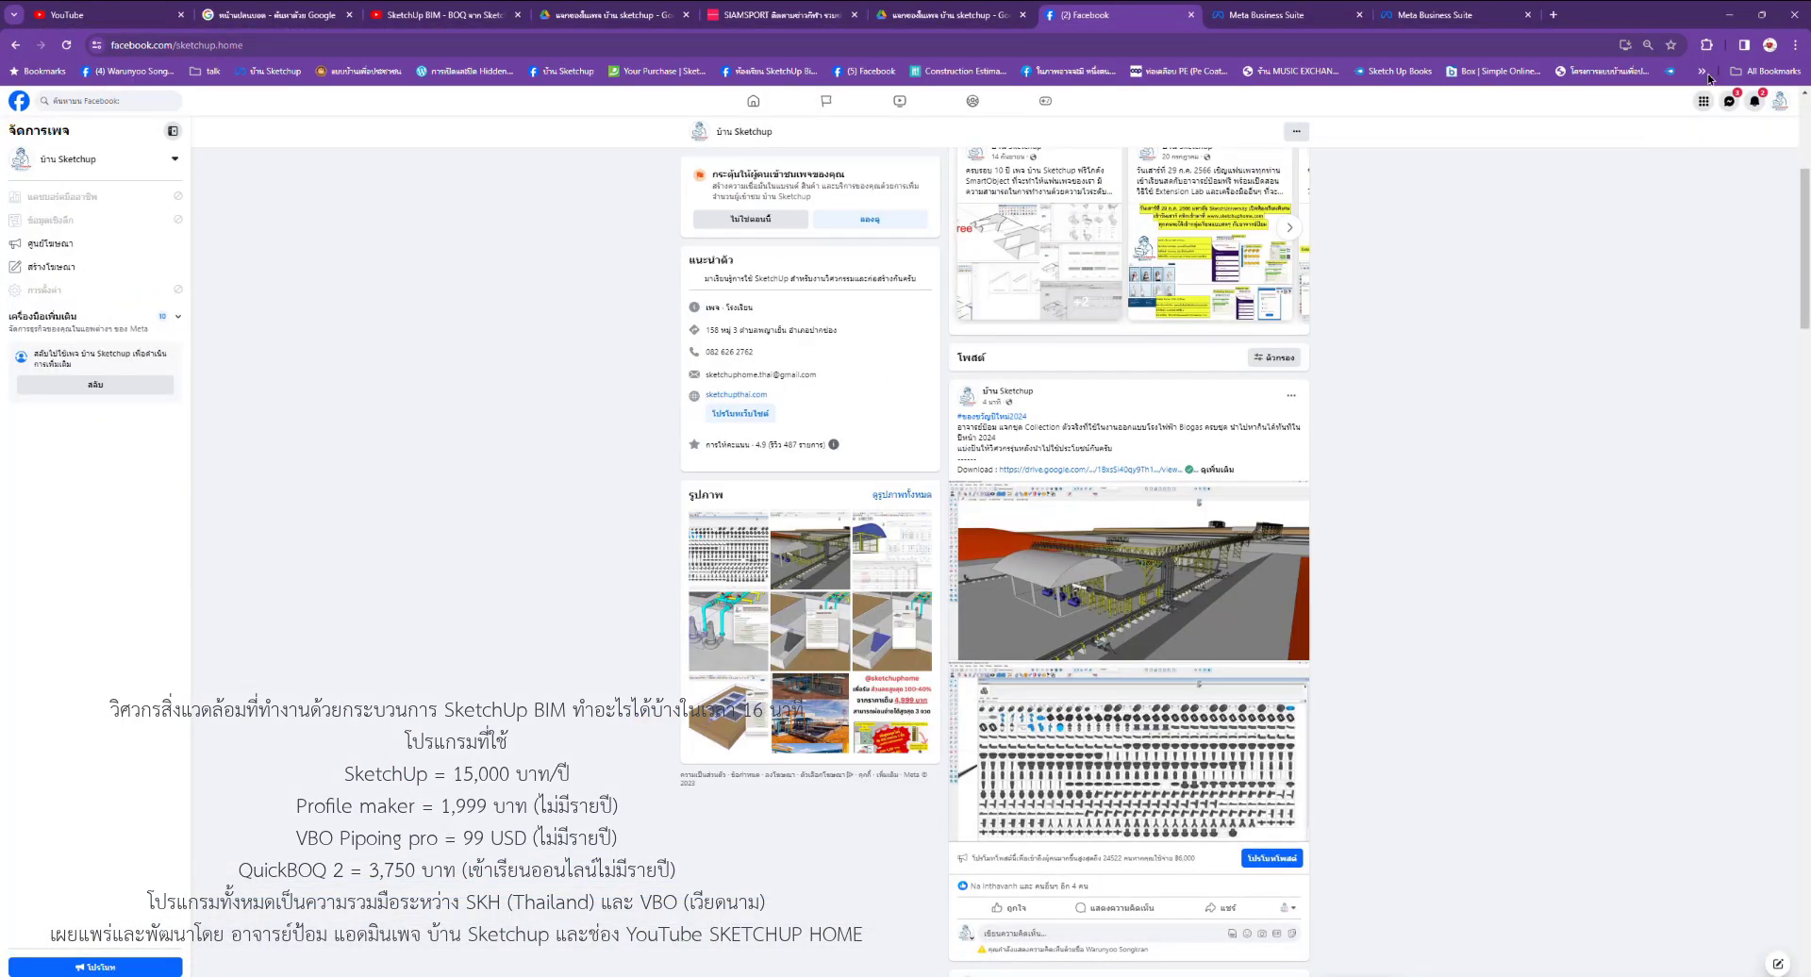
pyautogui.click(1729, 16)
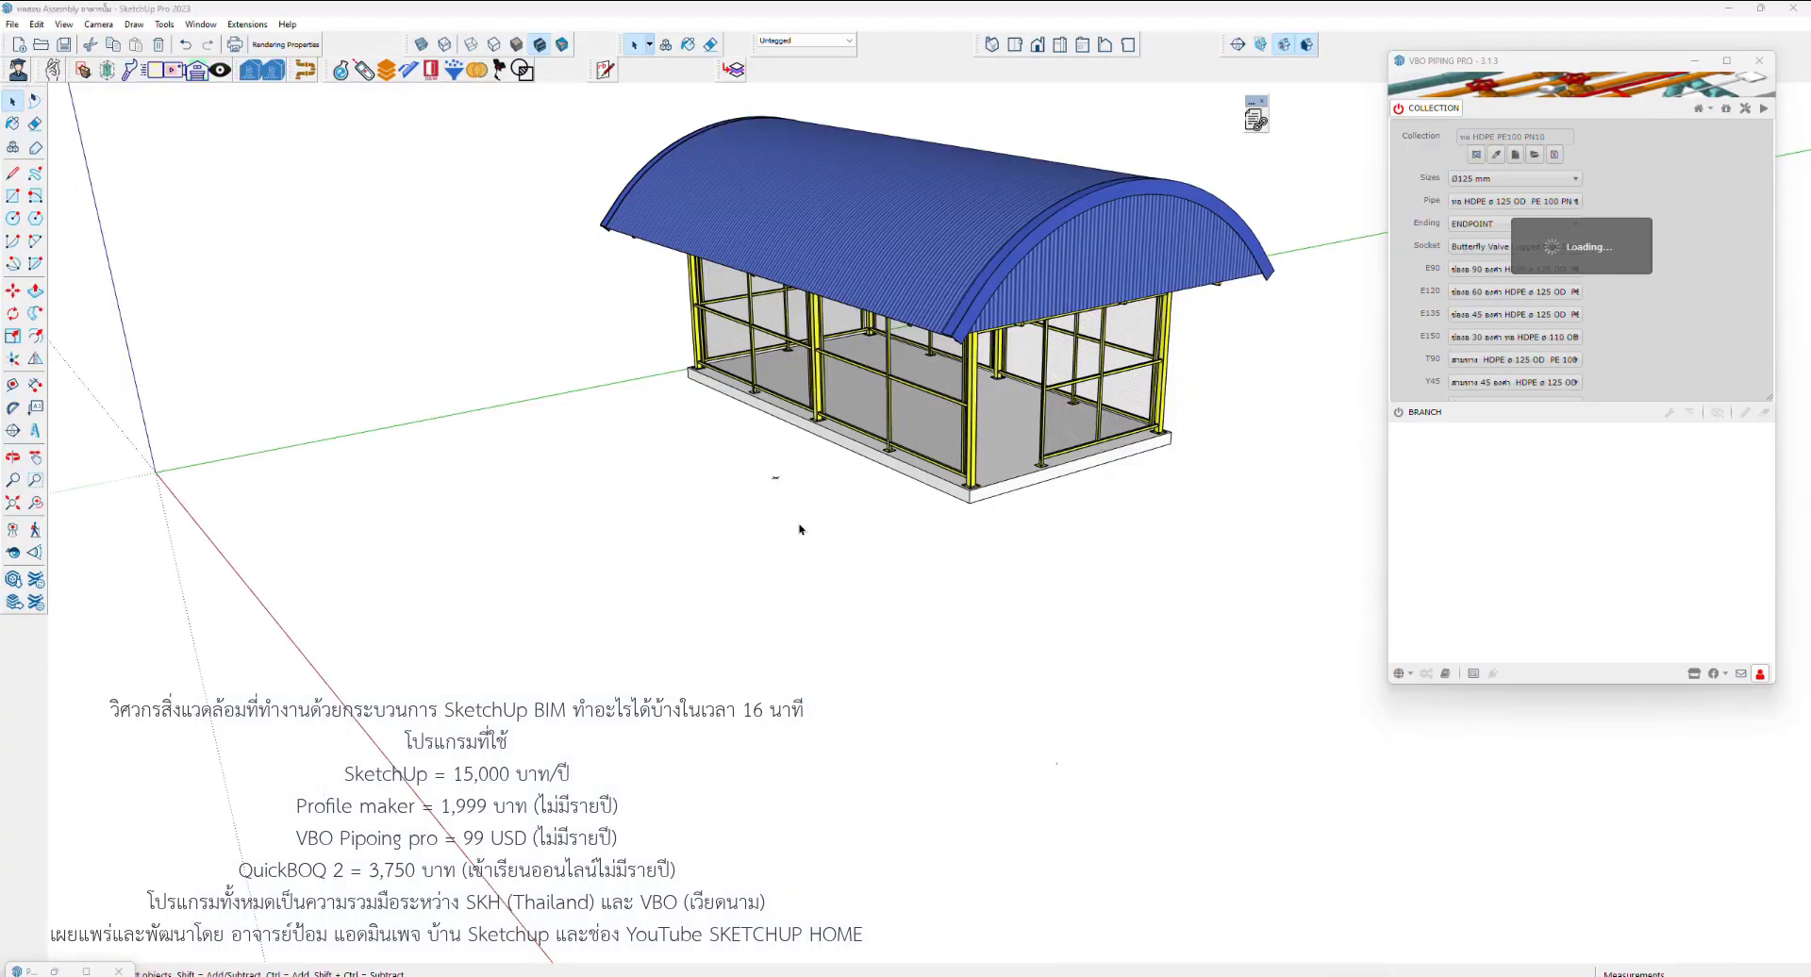
# Draw a line from left of the pump house to its front and select it
pyautogui.scroll(-2, 801, 533)
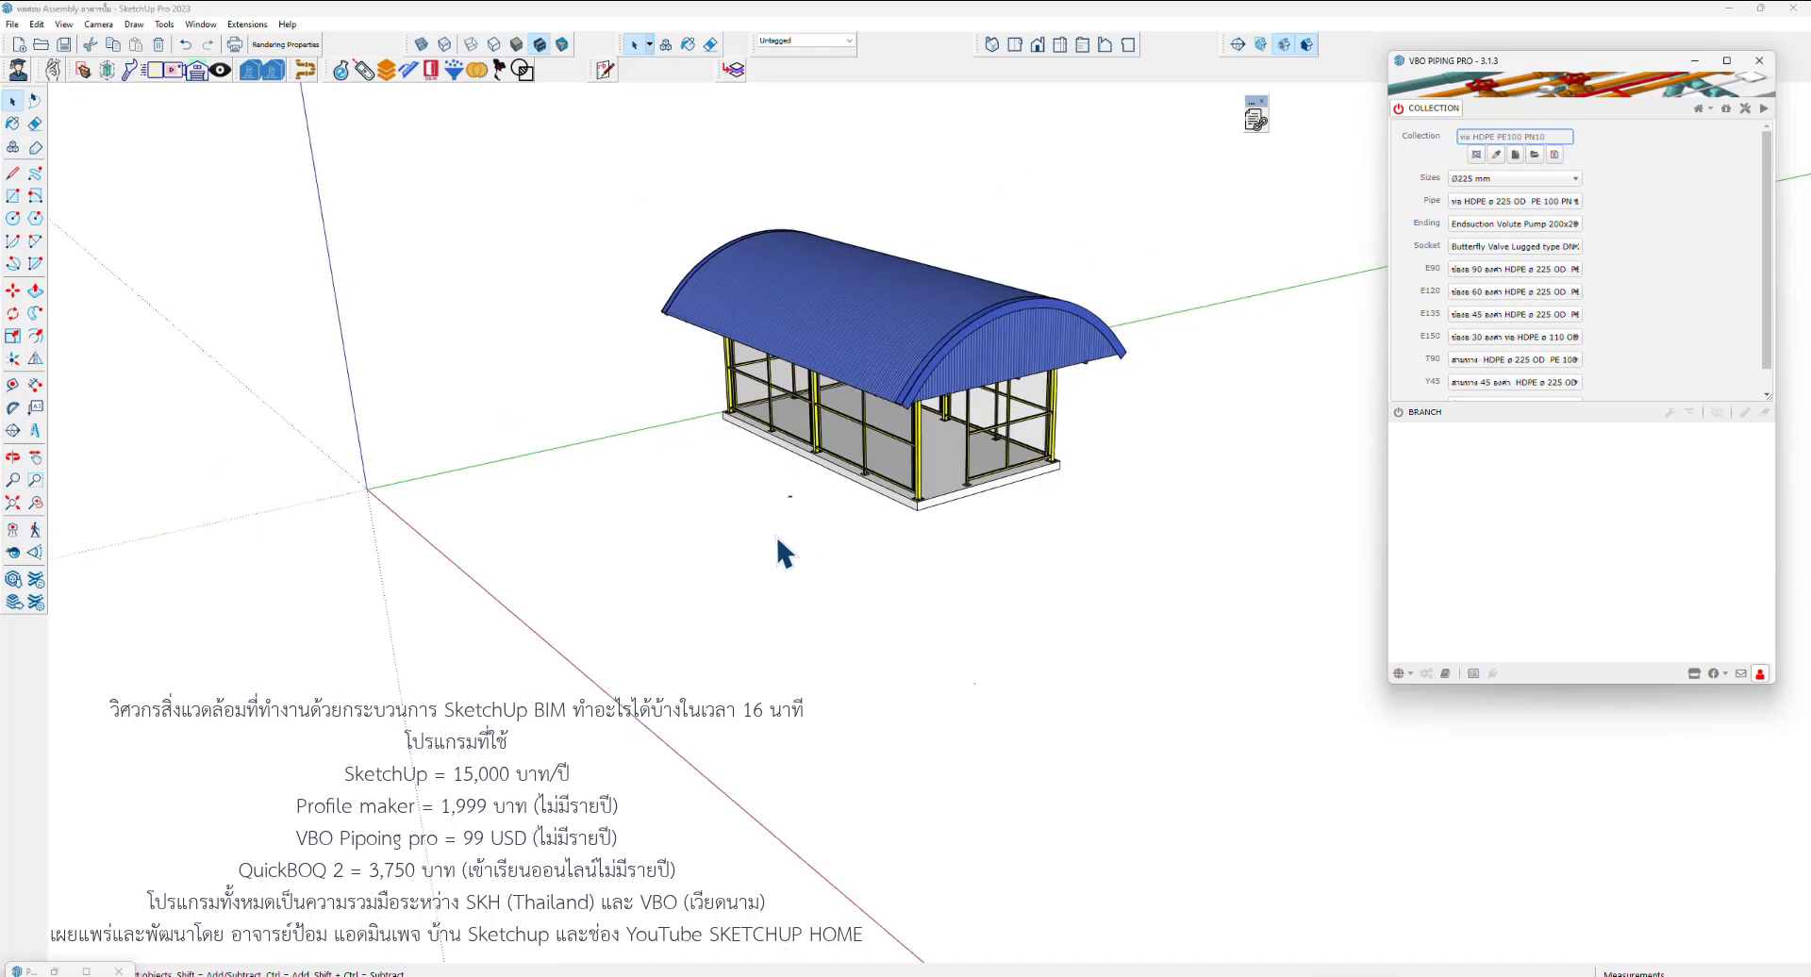
pyautogui.moveTo(776, 534)
pyautogui.mouseDown(button='middle')
pyautogui.moveTo(824, 476)
pyautogui.moveTo(768, 513)
pyautogui.mouseUp(button='middle')
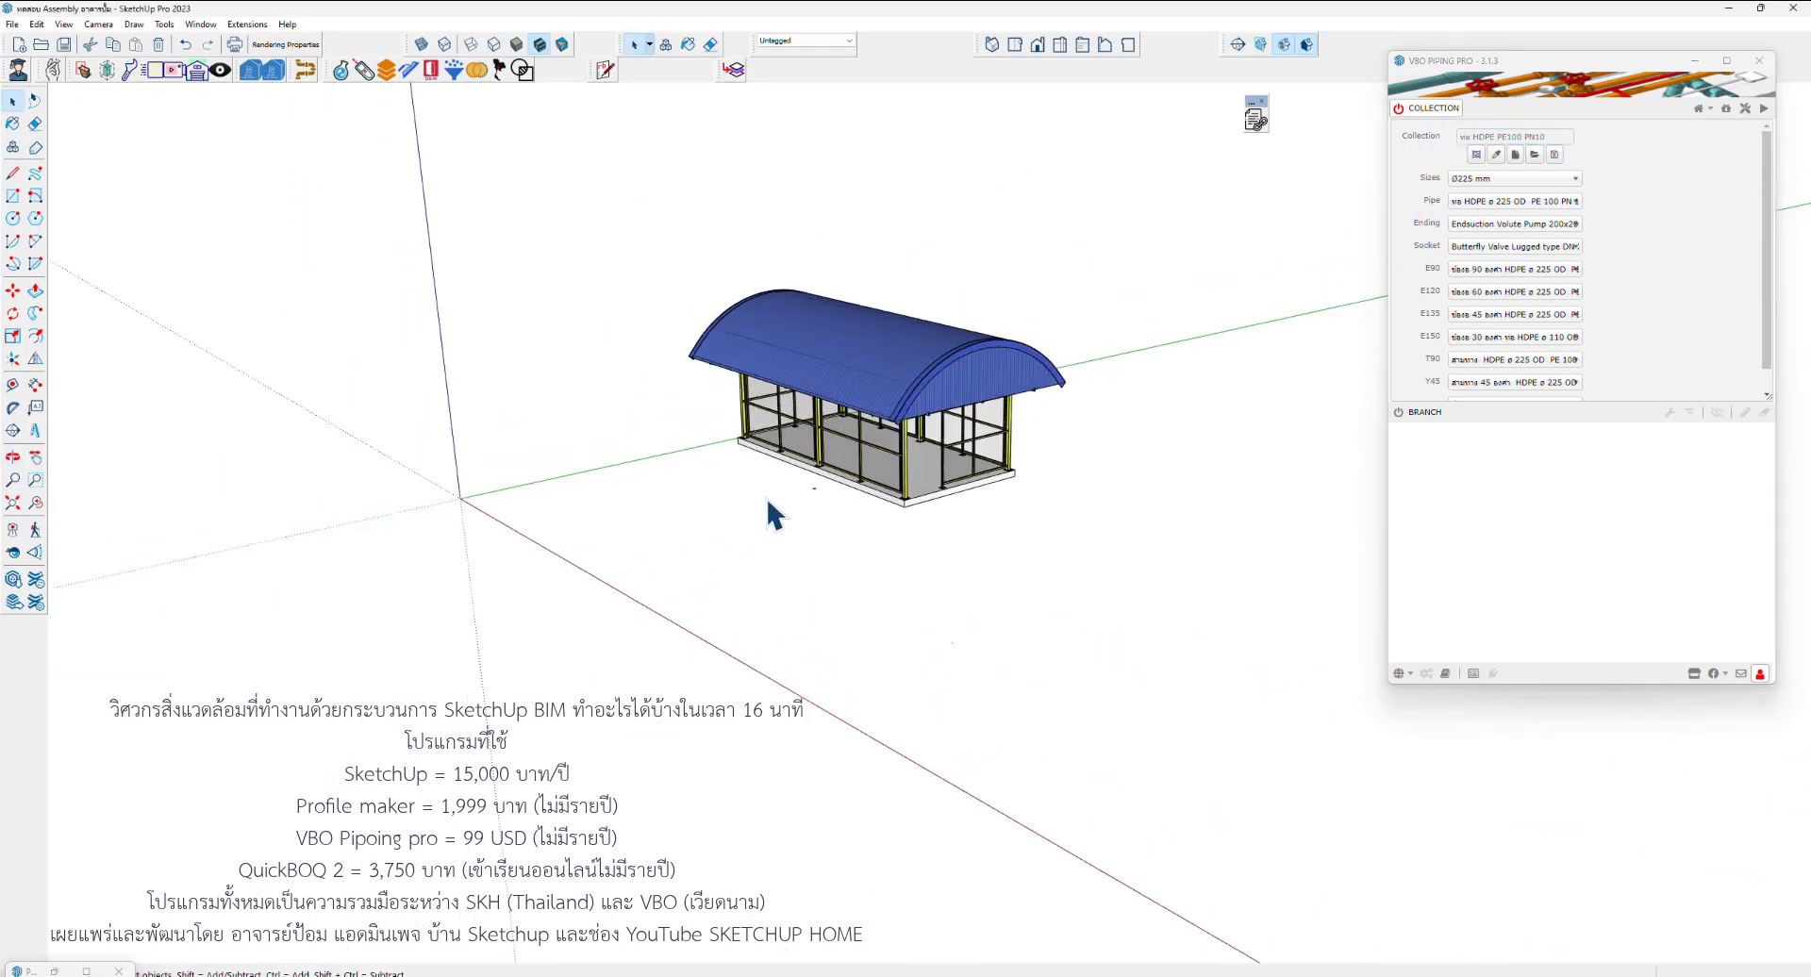
pyautogui.scroll(1, 733, 531)
pyautogui.press('l')
pyautogui.click(492, 539)
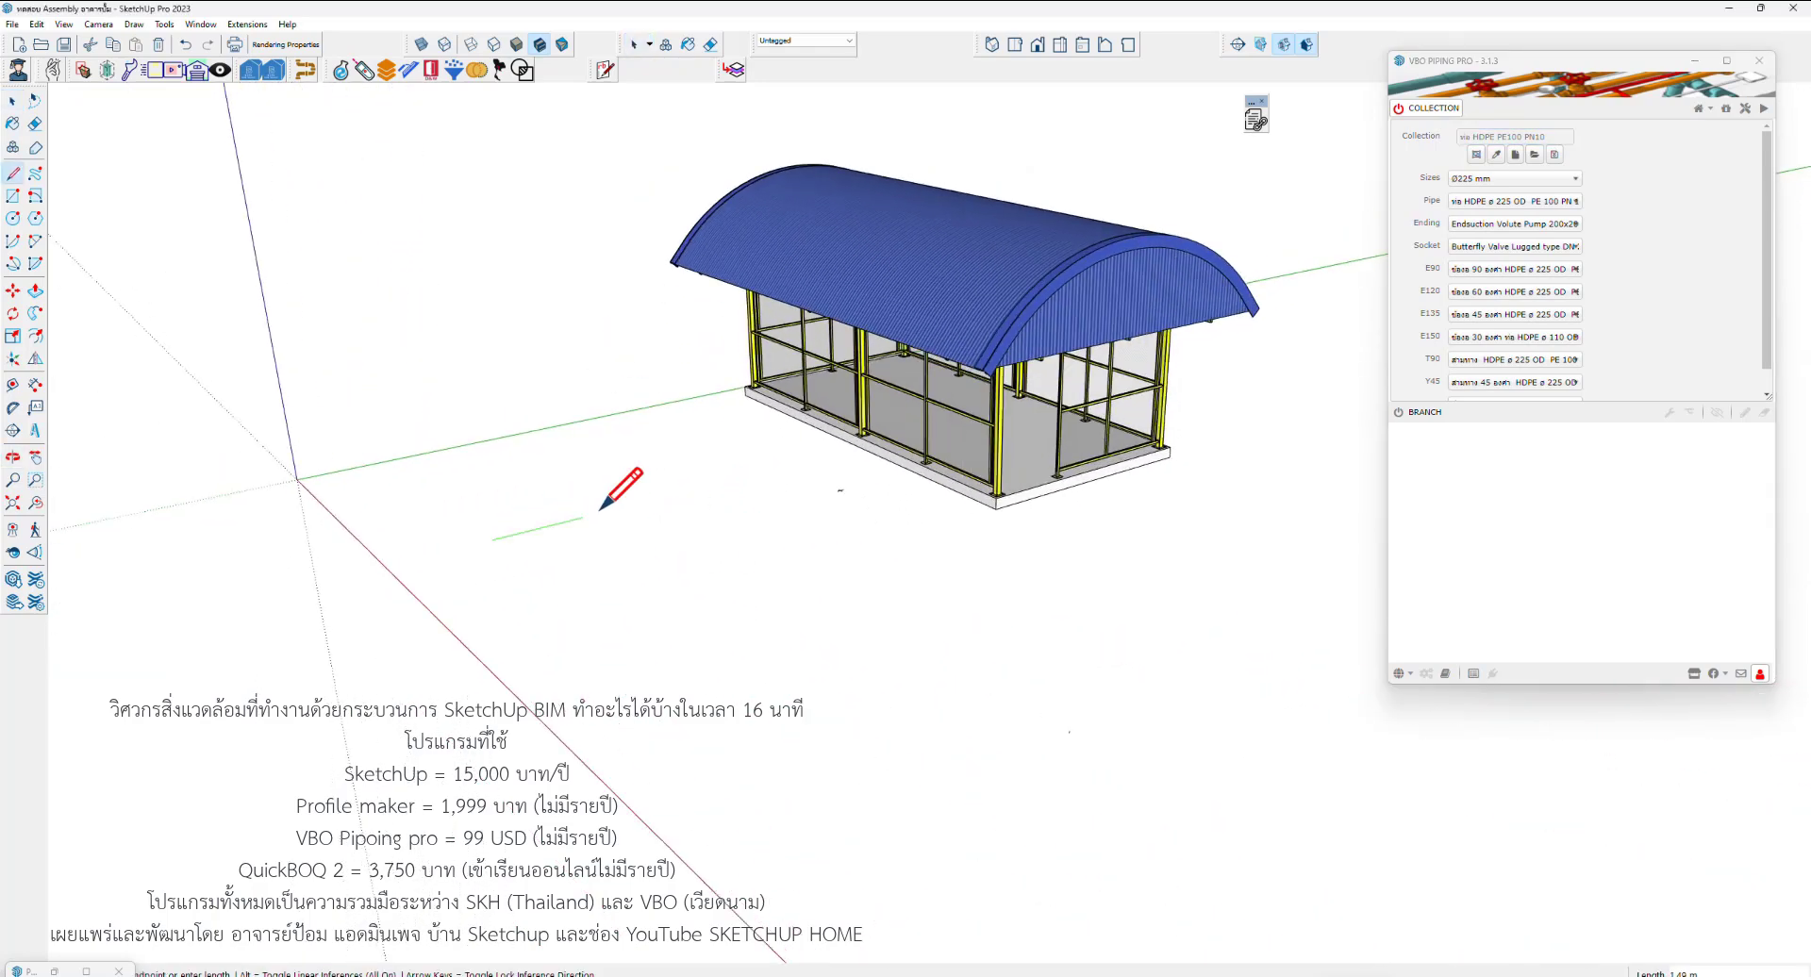
pyautogui.click(776, 465)
pyautogui.press('space')
pyautogui.click(625, 503)
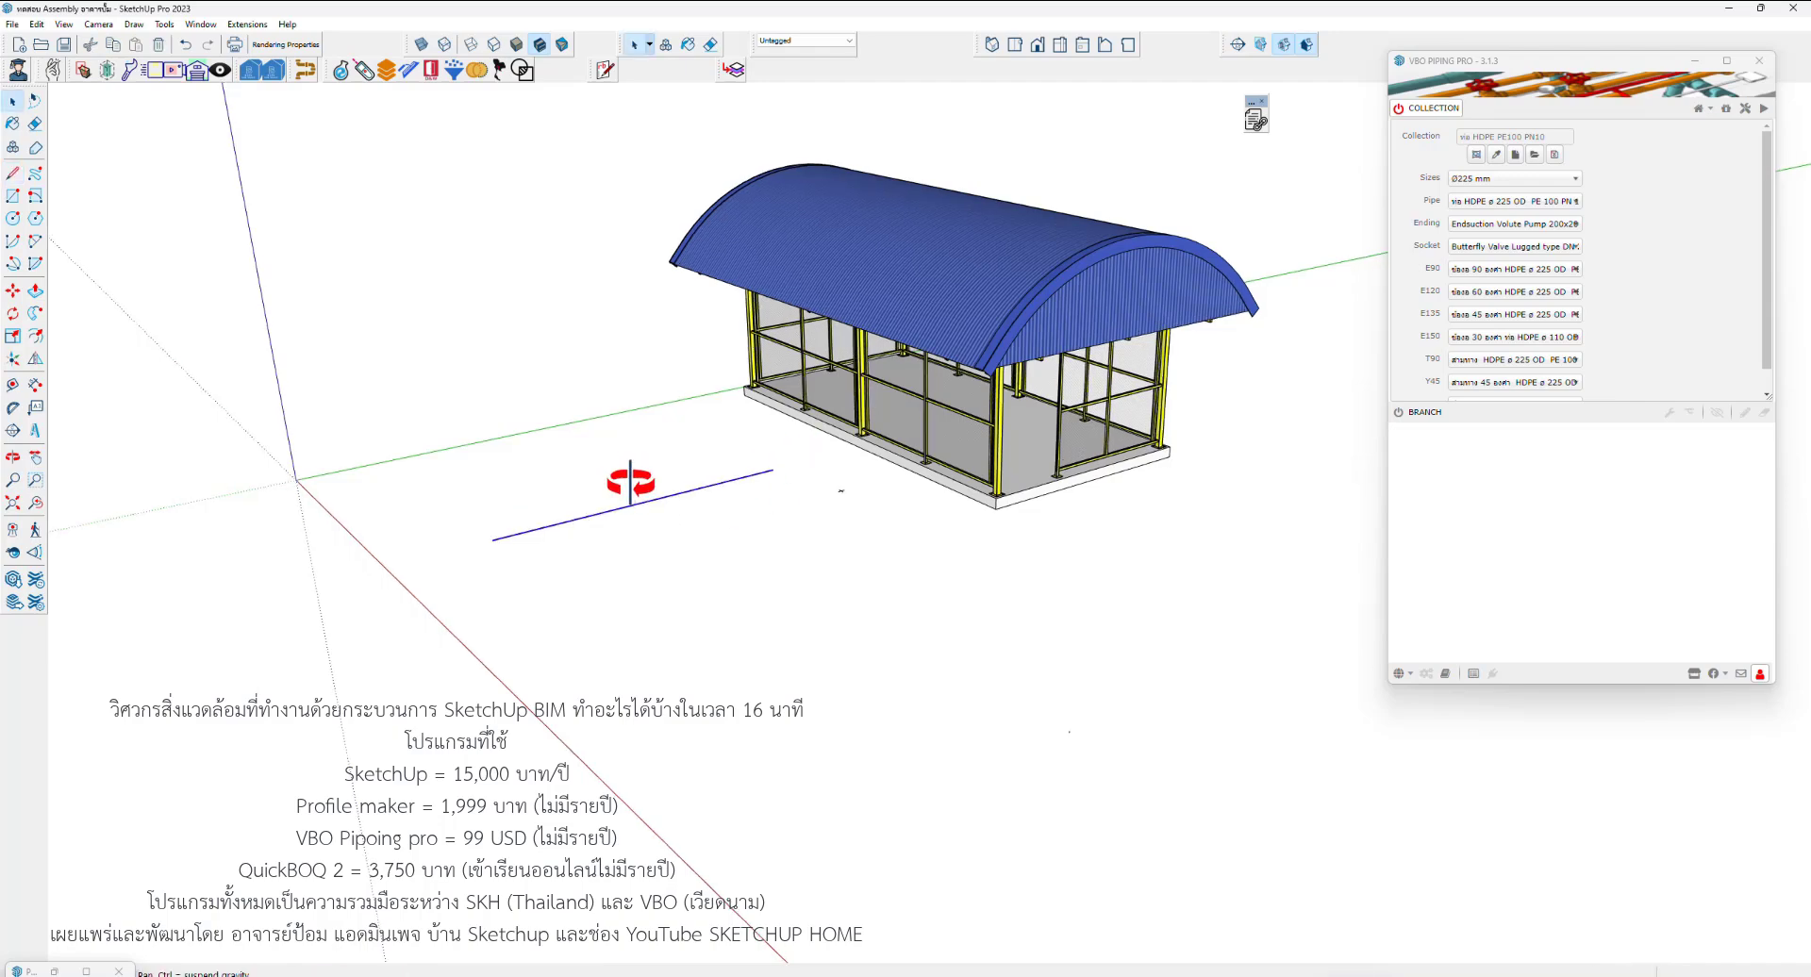
pyautogui.moveTo(625, 503); pyautogui.dragTo(639, 504, button='middle')
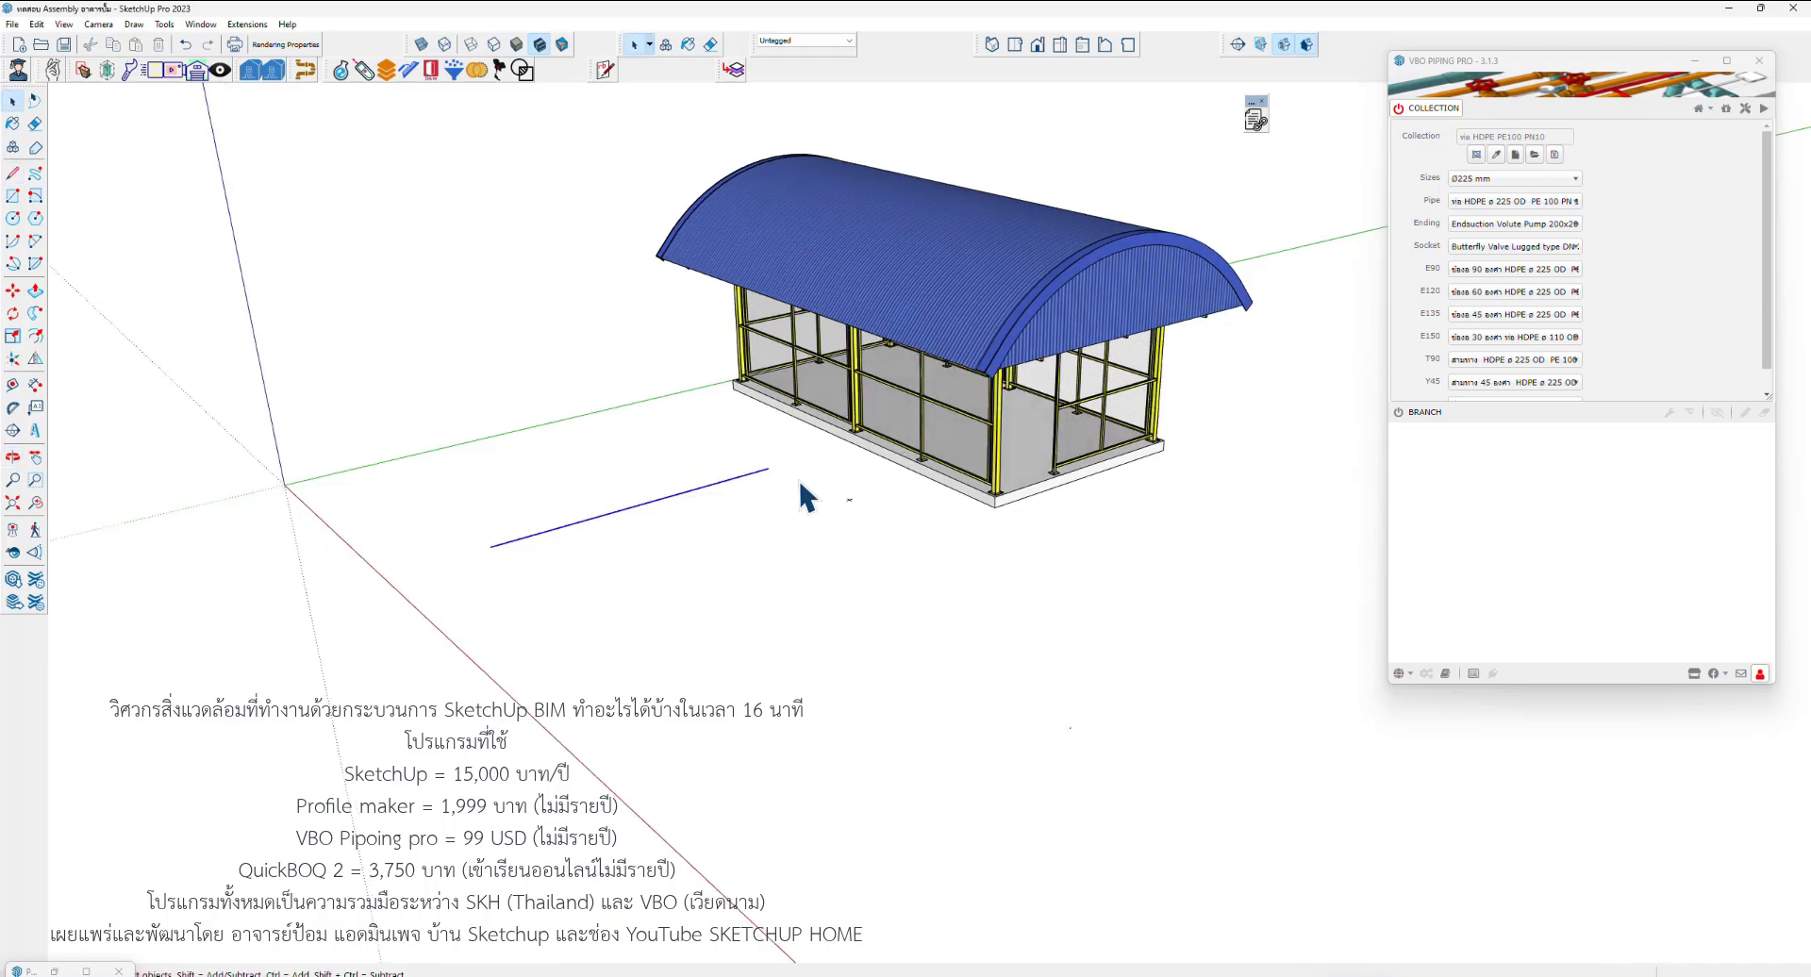
# Convert the line into a D225 mm pipe run with end suction pumps and a midway valve
pyautogui.click(1765, 112)
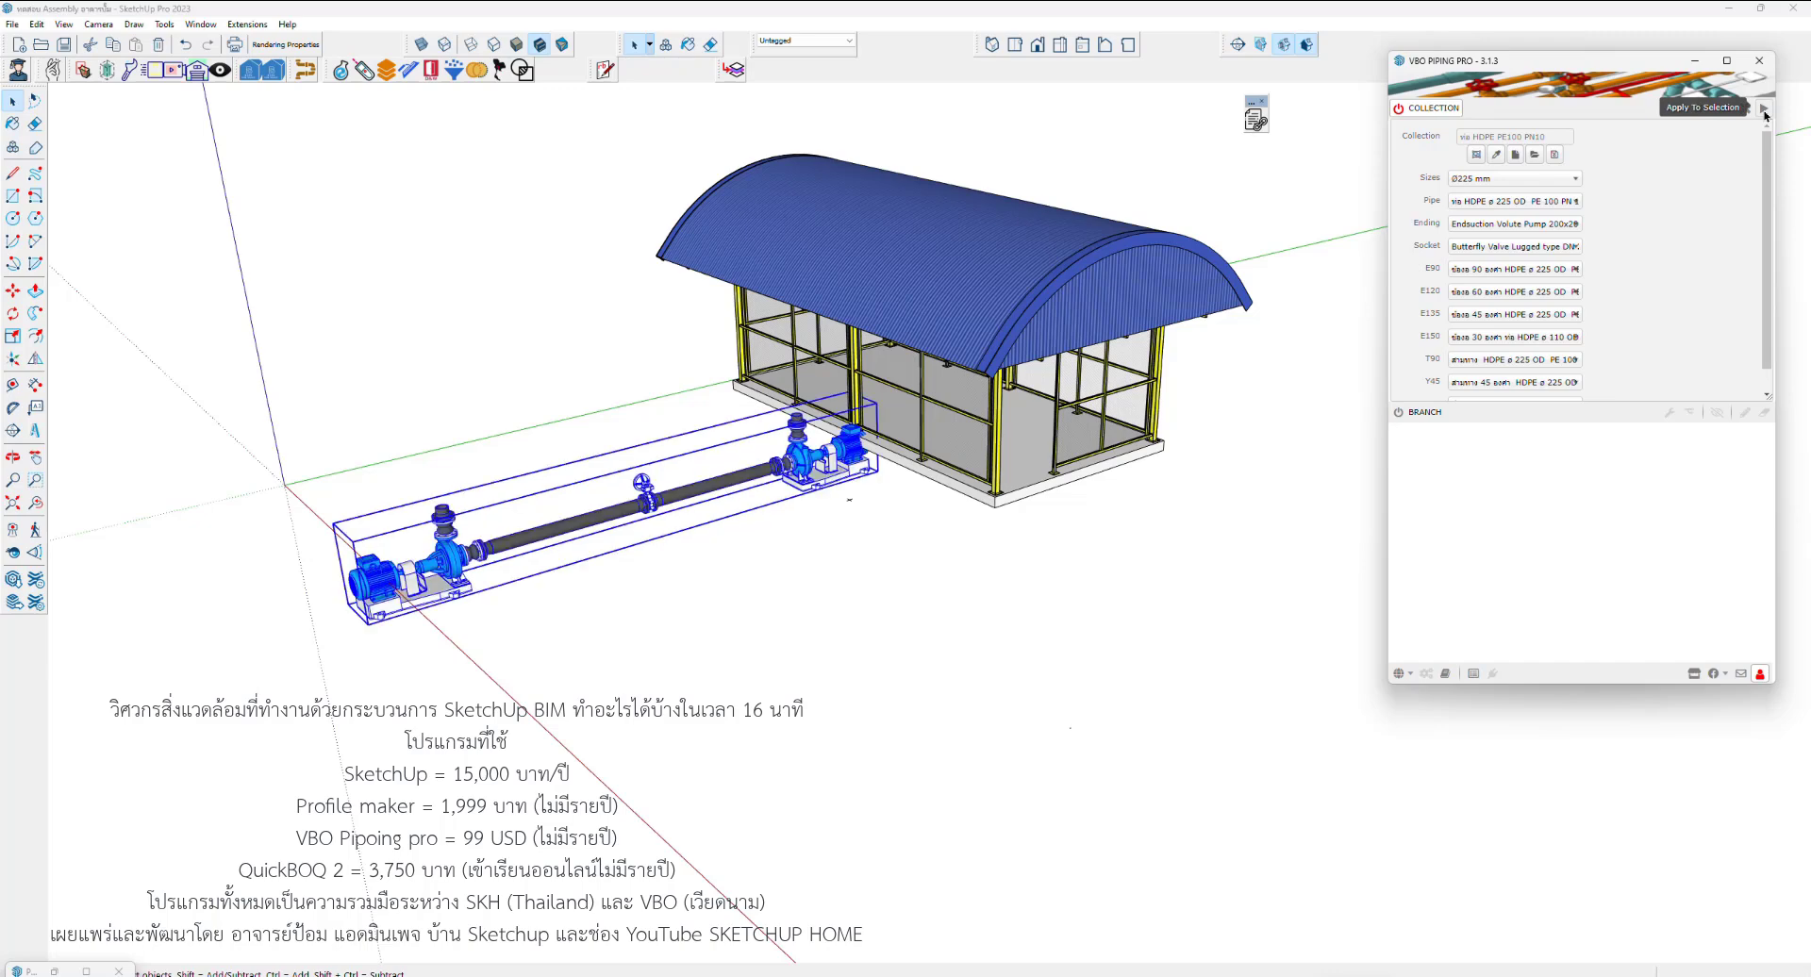
pyautogui.moveTo(865, 541); pyautogui.dragTo(1112, 404, button='middle')
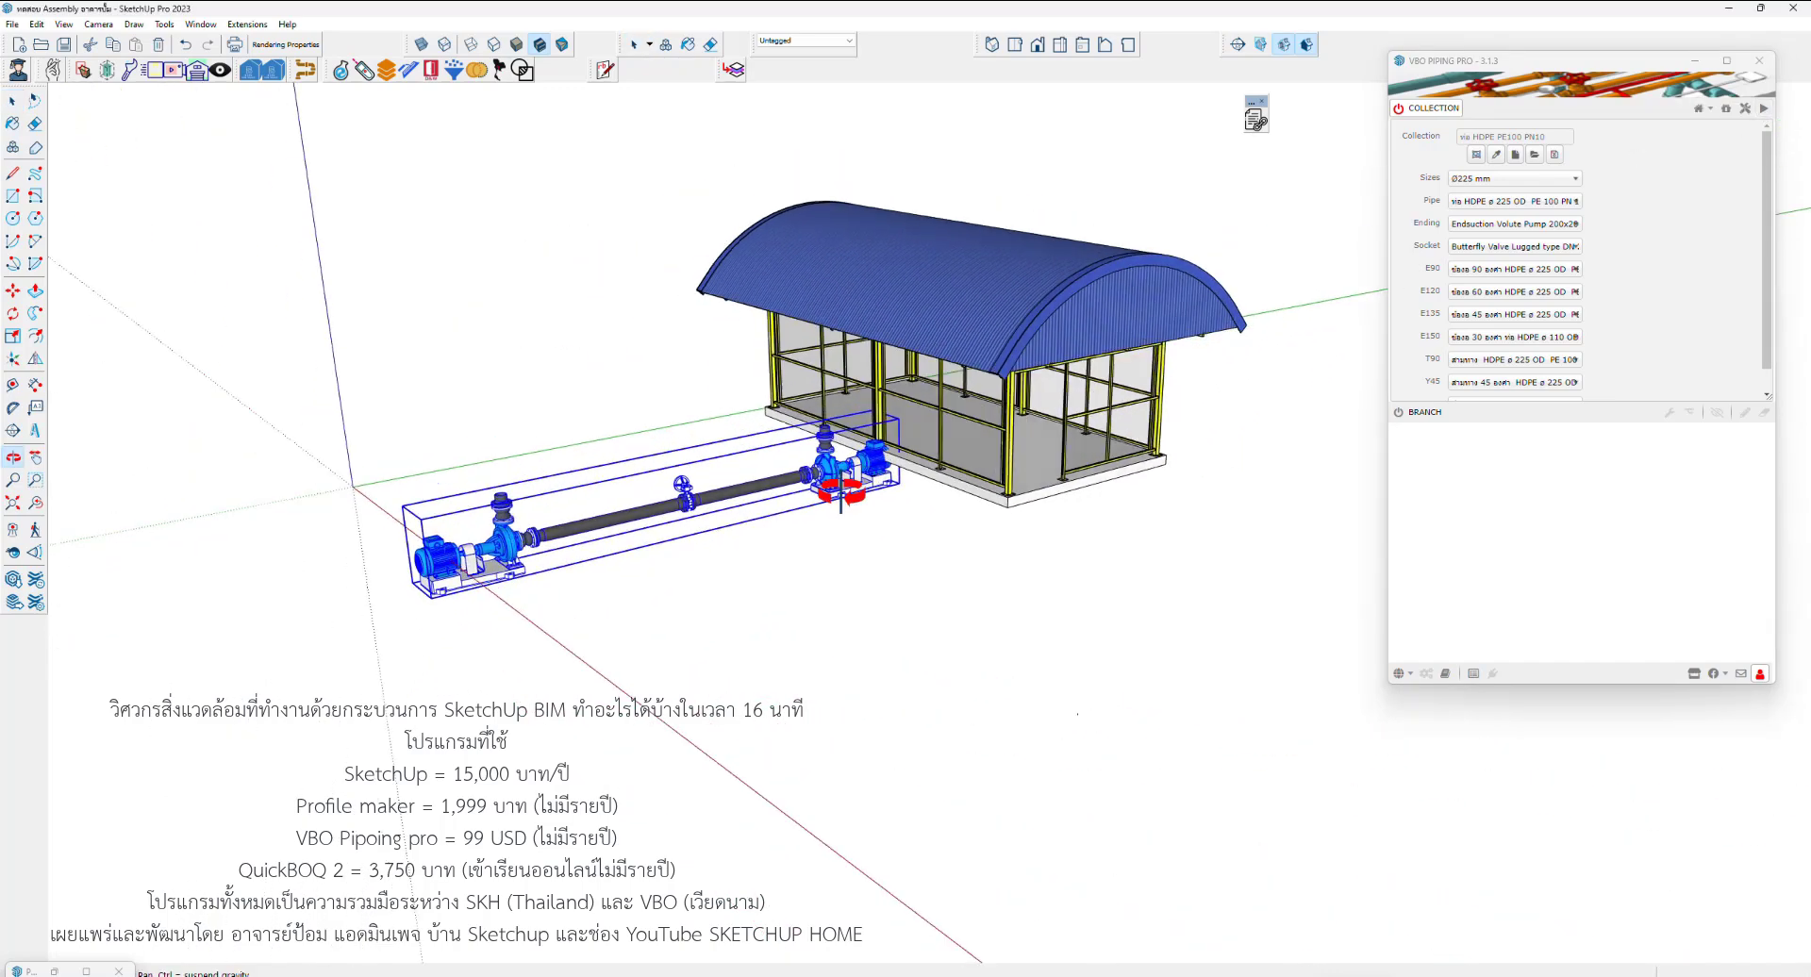
pyautogui.click(1498, 226)
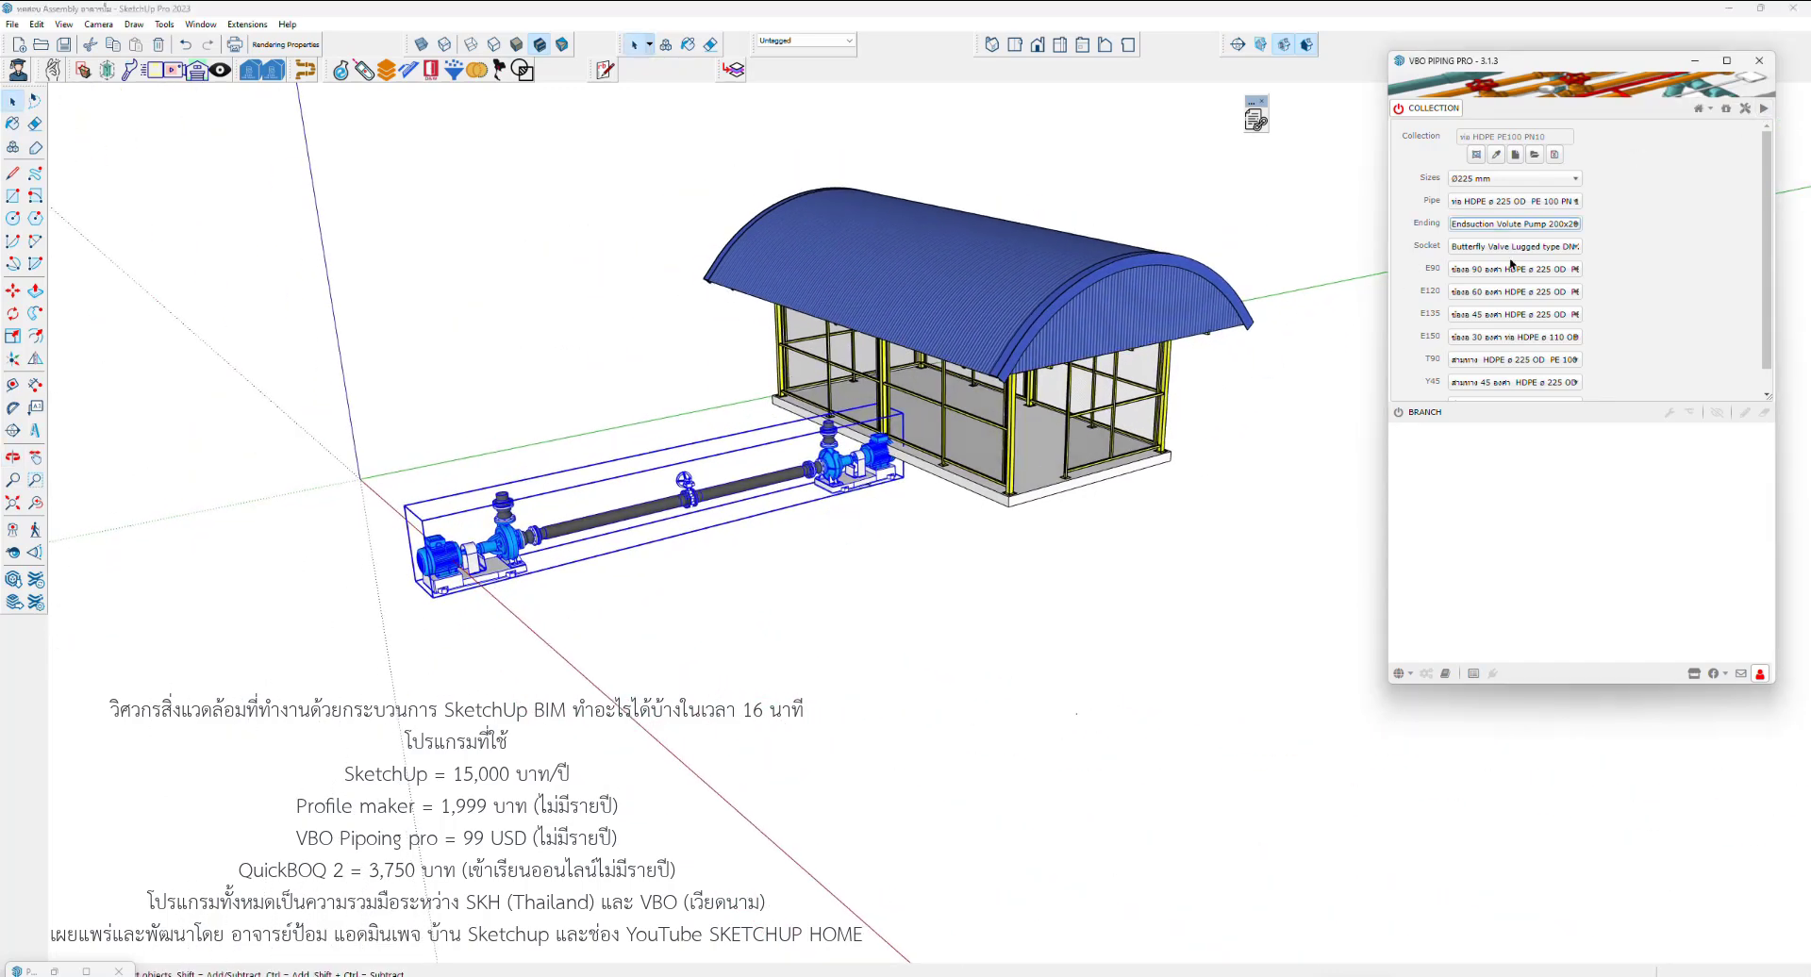
pyautogui.moveTo(1605, 685); pyautogui.dragTo(1604, 378)
# Set the pipe ending to ENDPOINT and apply it, replacing the pumps with plain D225 endpoints
pyautogui.click(1508, 223)
pyautogui.write('e')
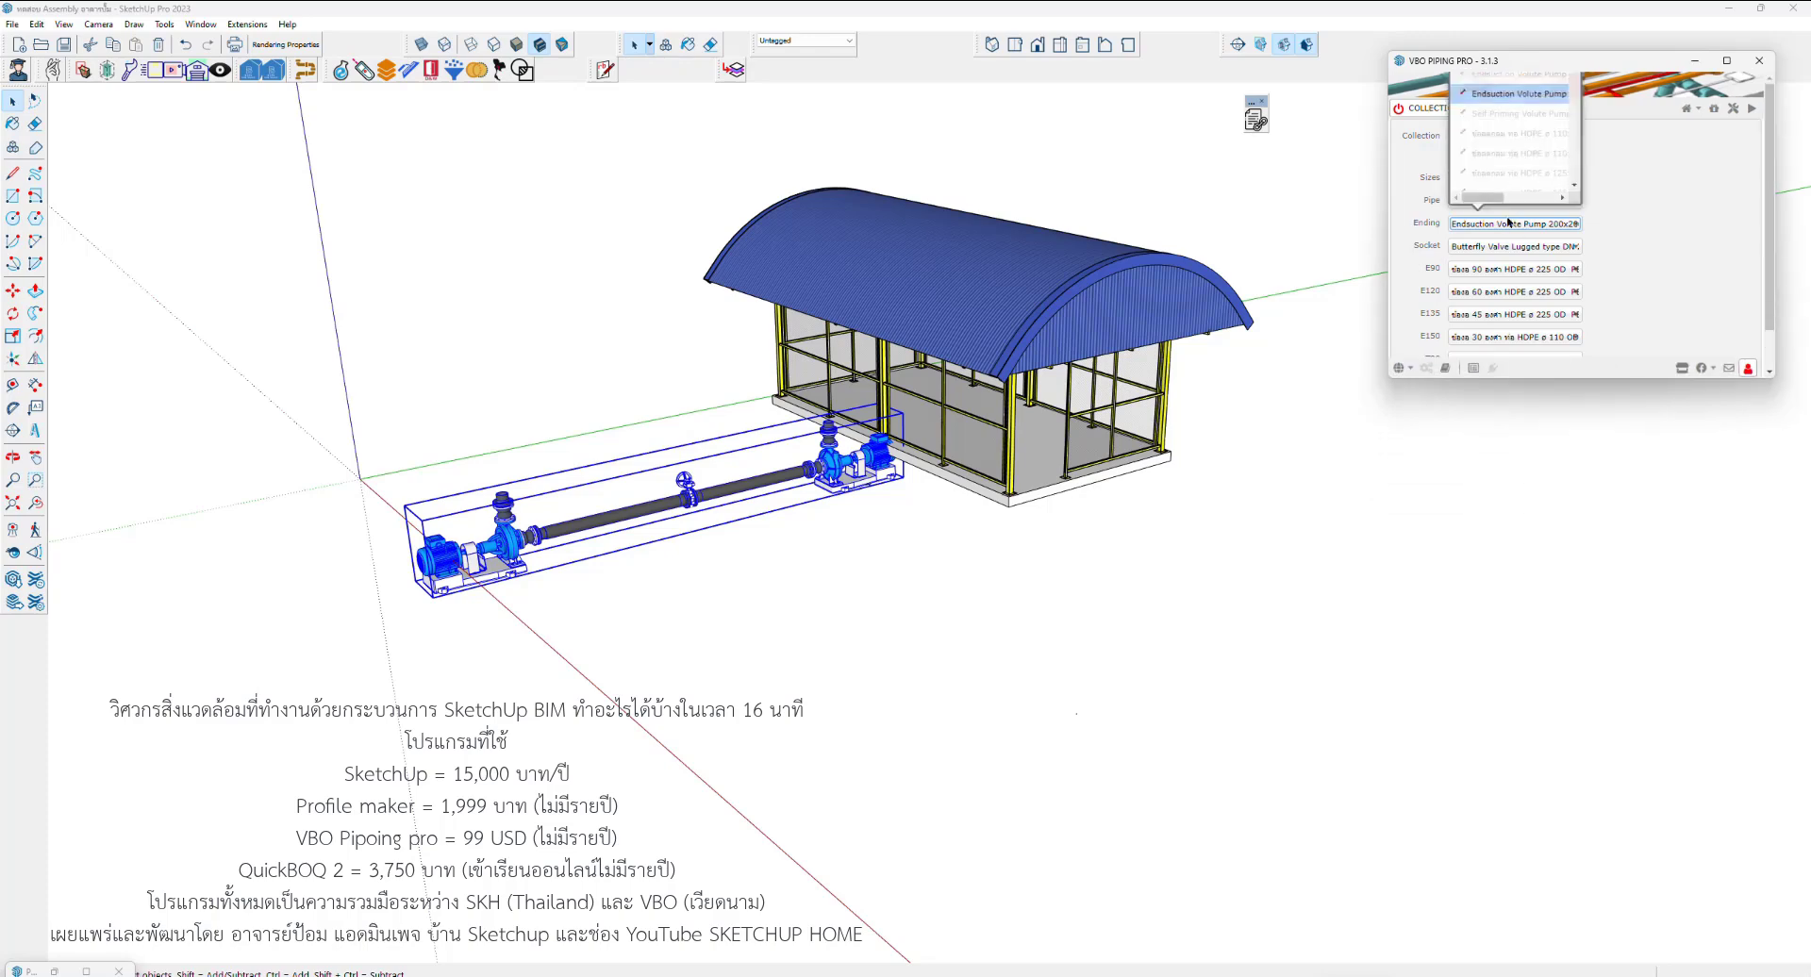
pyautogui.write('n')
pyautogui.click(1504, 149)
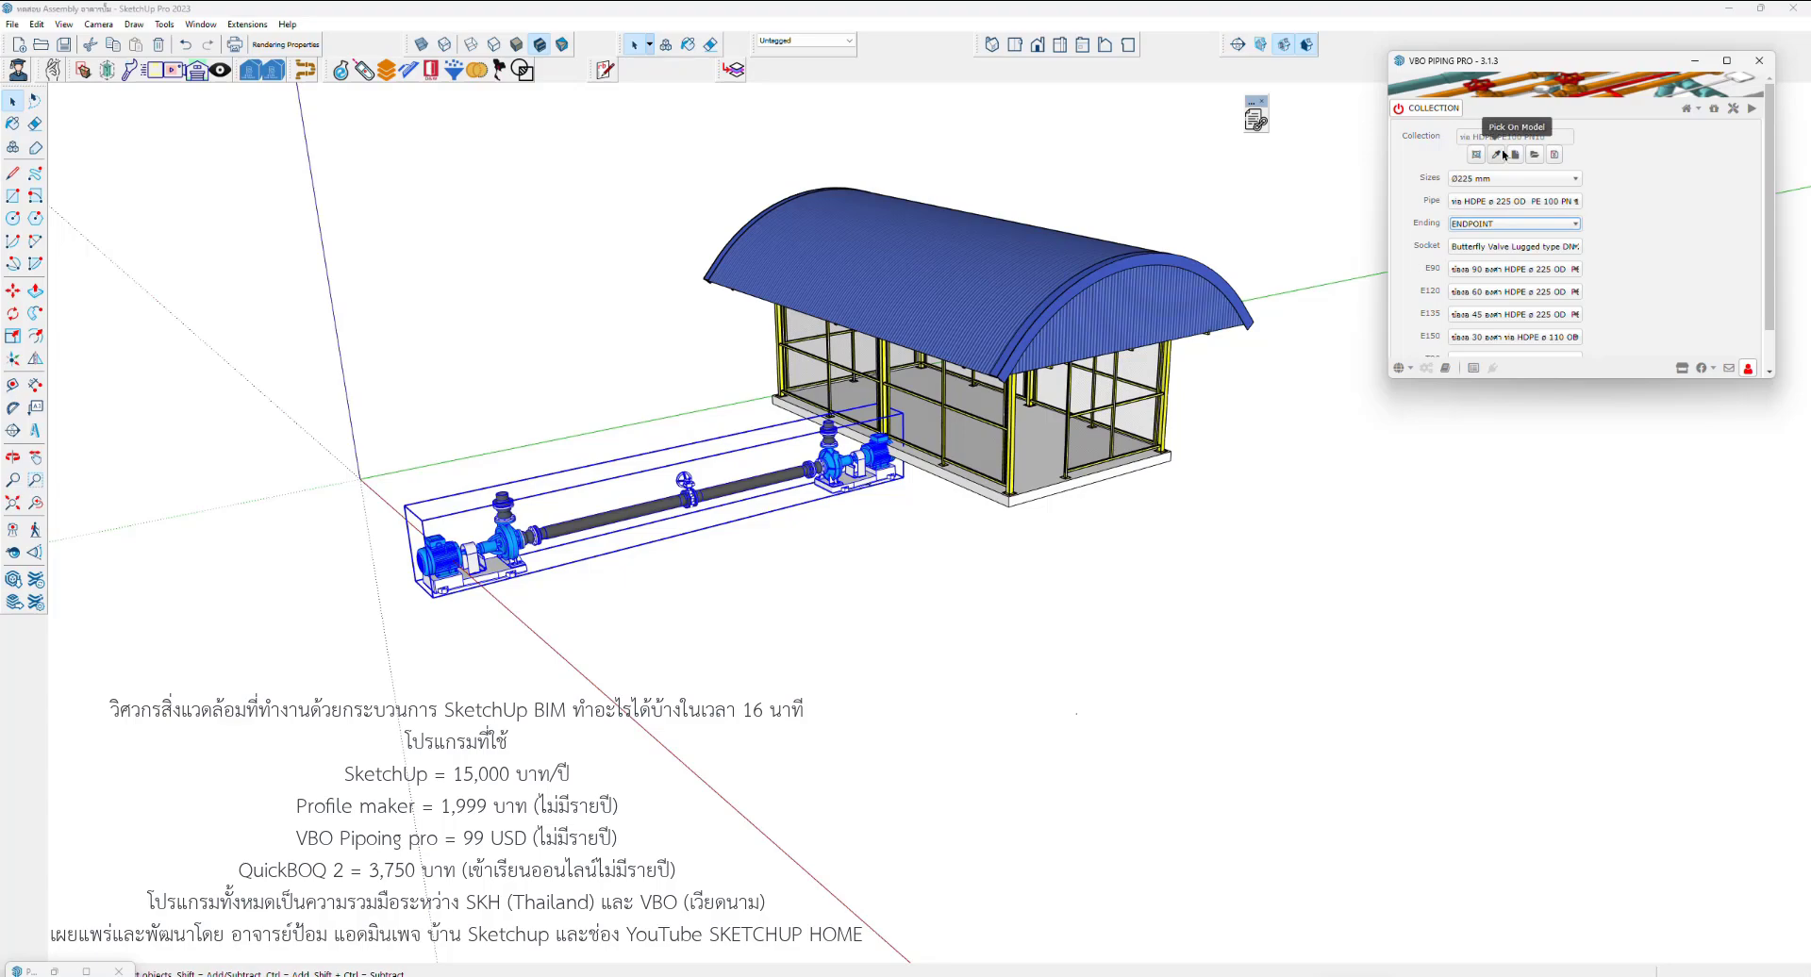
pyautogui.click(1754, 109)
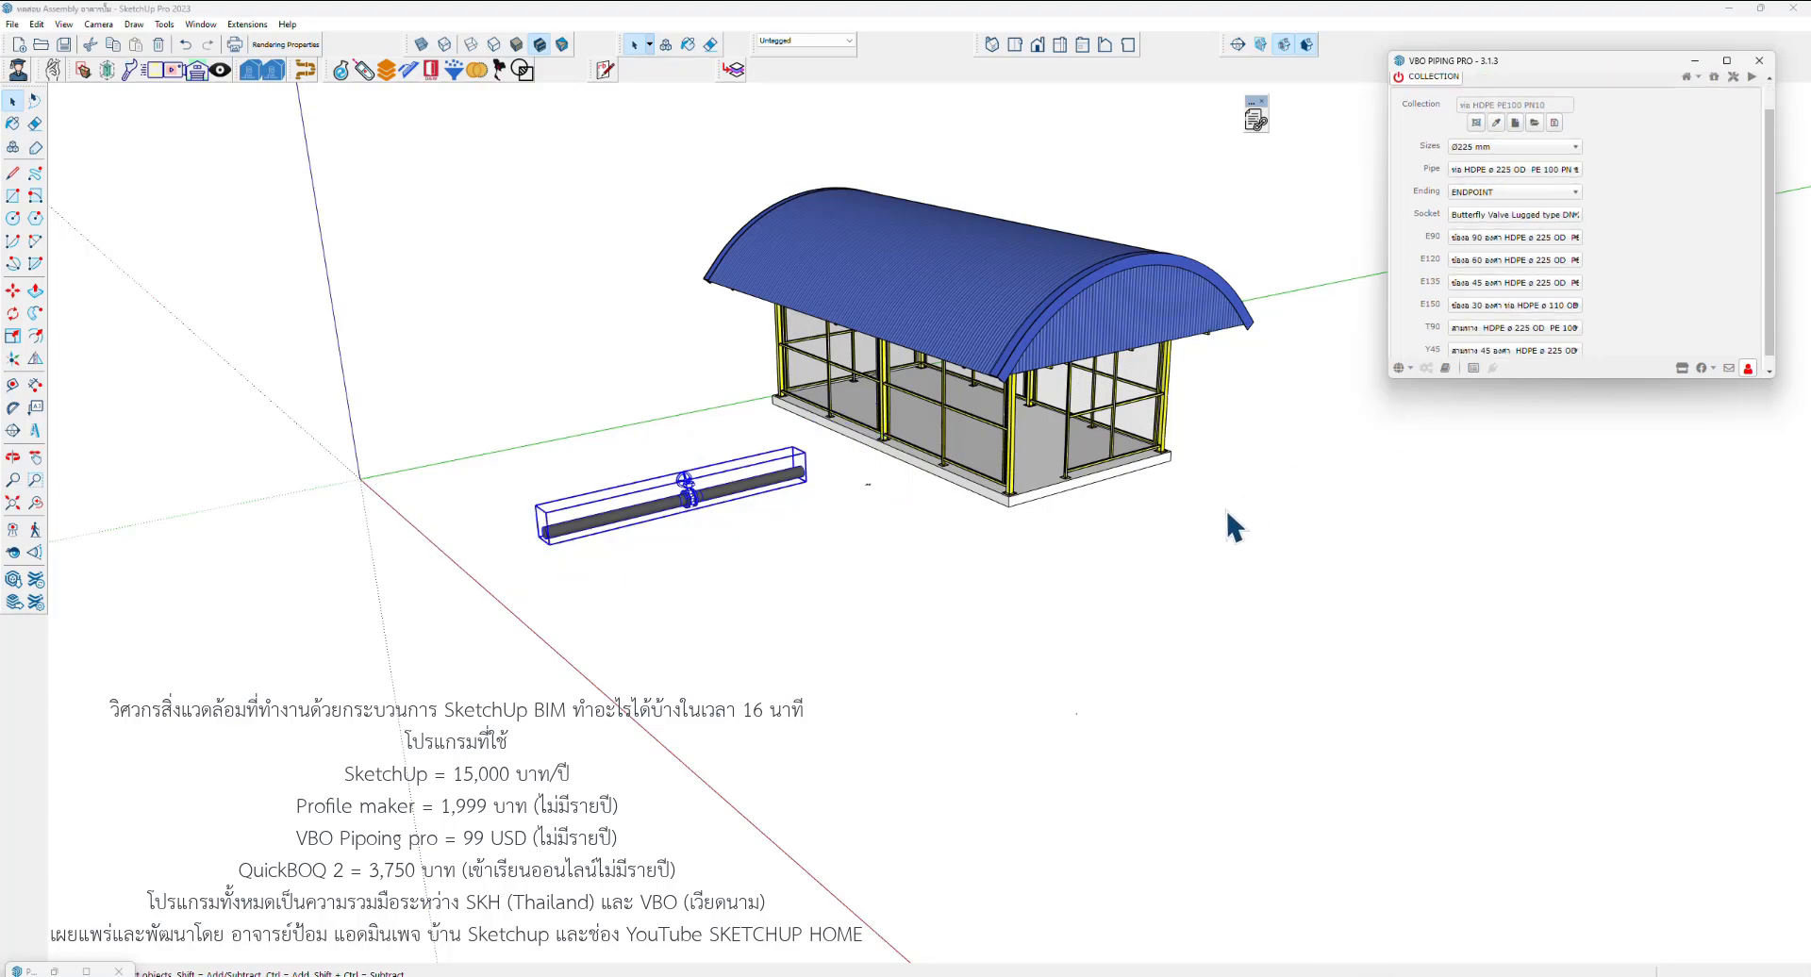
pyautogui.scroll(5, 1234, 509)
pyautogui.moveTo(1234, 510)
pyautogui.mouseDown(button='middle')
pyautogui.moveTo(1234, 485)
pyautogui.moveTo(740, 514)
pyautogui.moveTo(808, 546)
pyautogui.mouseUp(button='middle')
pyautogui.scroll(-5, 1234, 485)
# Select the pipe and list its two pipes, two endpoints and butterfly valve in BRANCH
pyautogui.press('space')
pyautogui.scroll(3, 740, 514)
pyautogui.scroll(3, 740, 514)
pyautogui.scroll(-3, 809, 546)
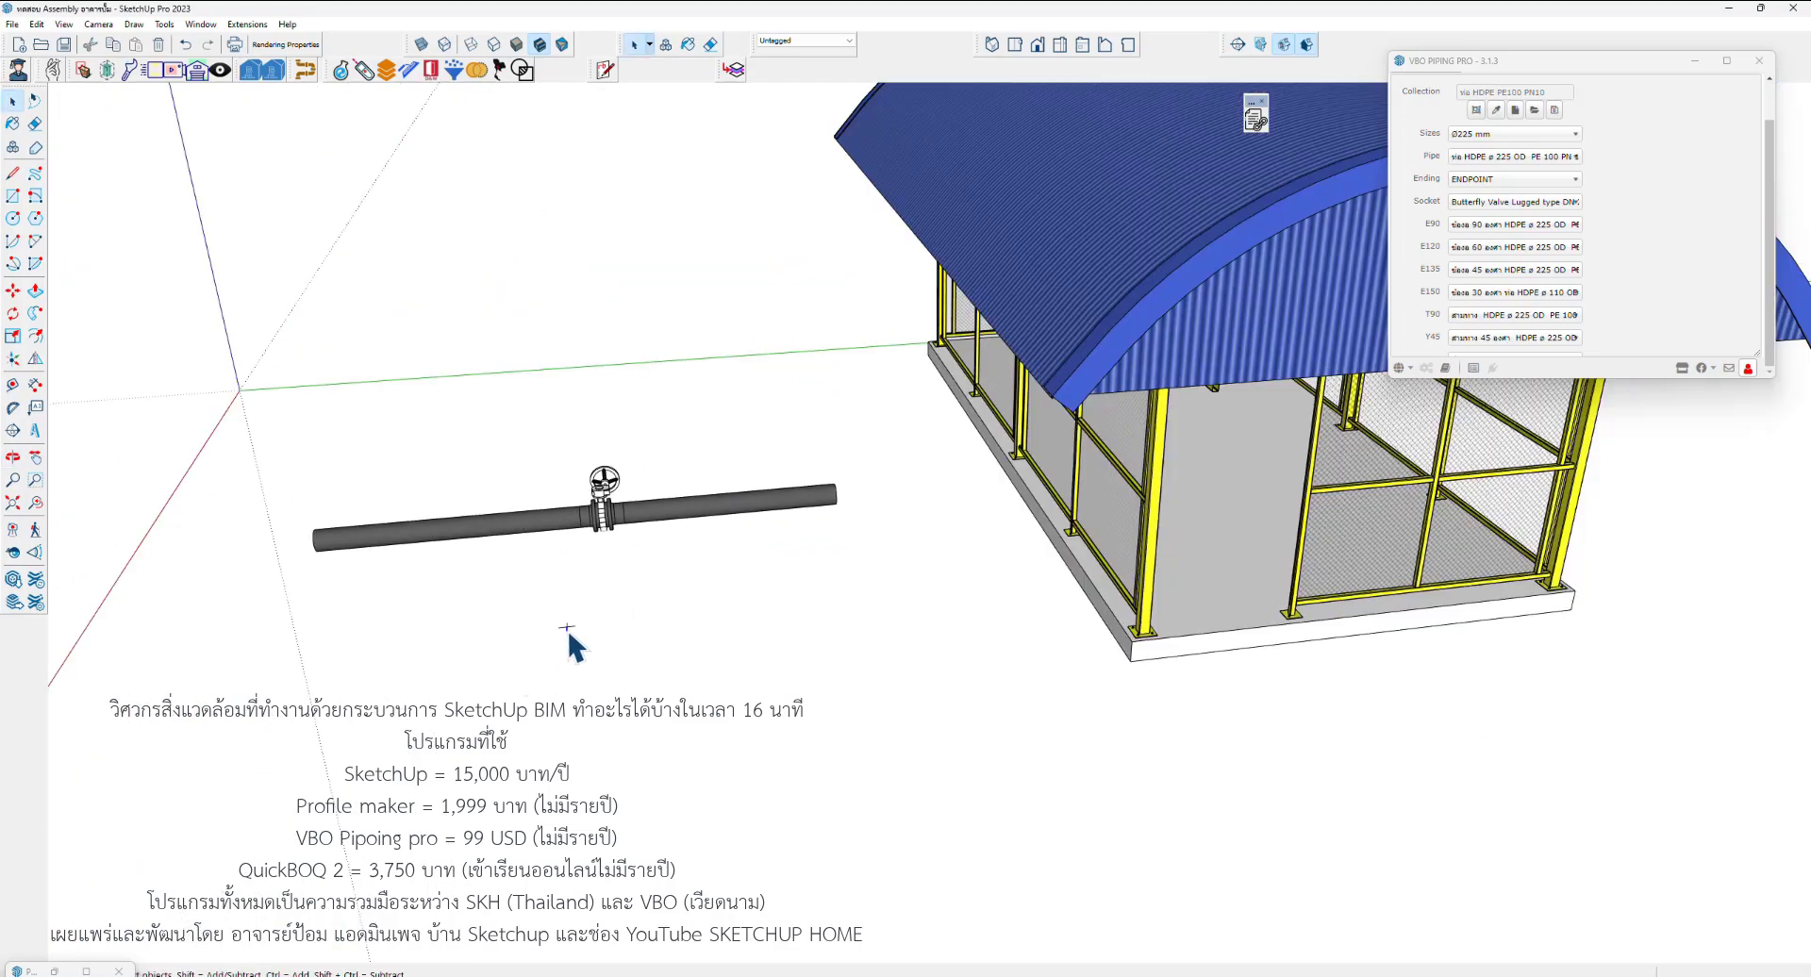
pyautogui.moveTo(649, 709); pyautogui.dragTo(614, 690, button='middle')
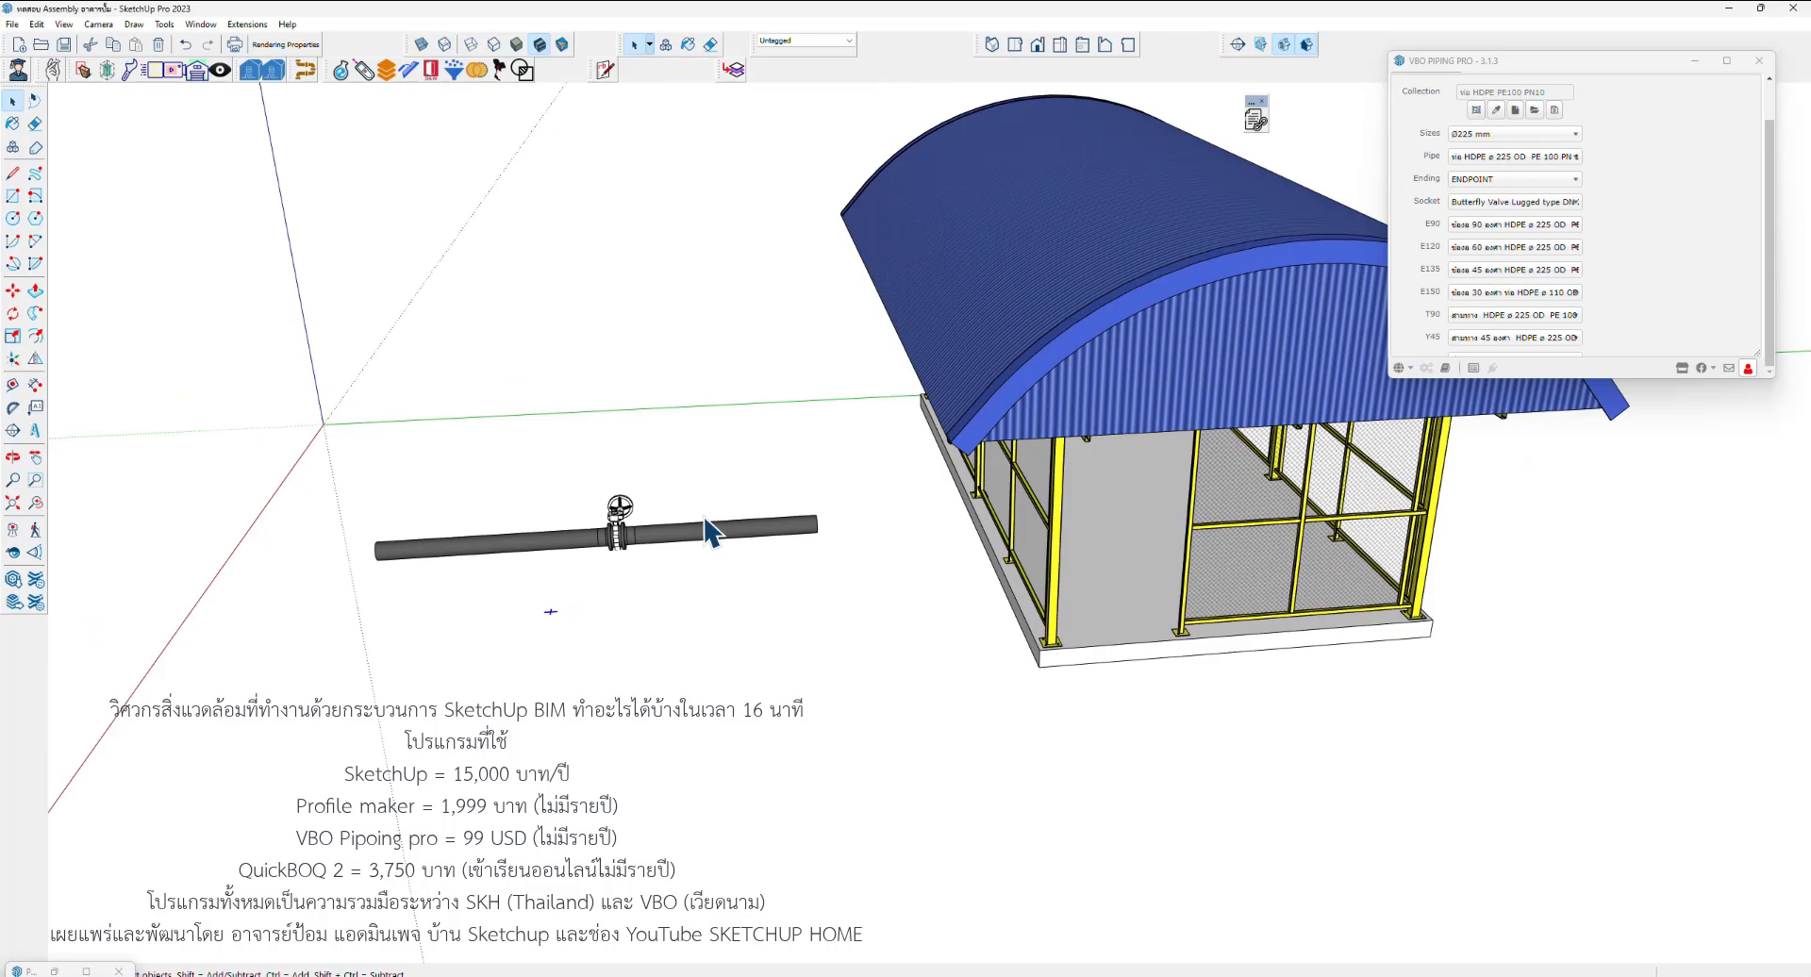
pyautogui.moveTo(710, 531); pyautogui.dragTo(747, 513, button='middle')
pyautogui.scroll(3, 709, 531)
pyautogui.scroll(2, 709, 531)
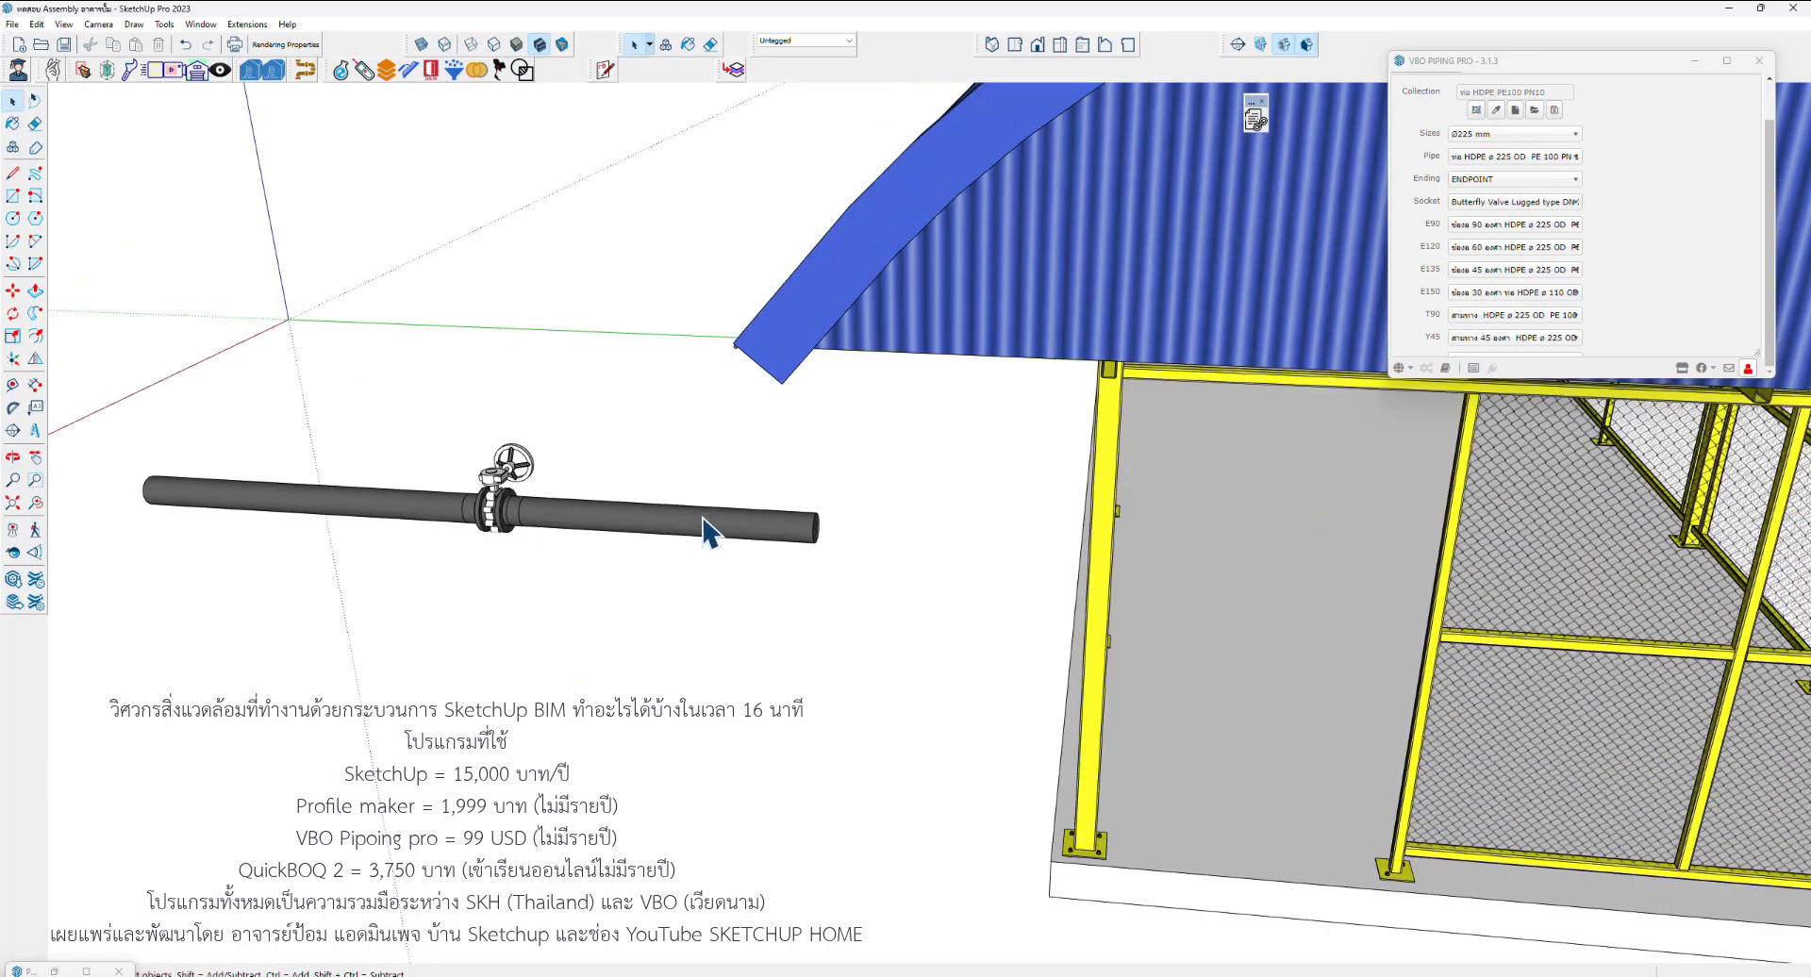
pyautogui.click(709, 531)
pyautogui.scroll(-5, 745, 528)
pyautogui.moveTo(818, 513)
pyautogui.mouseDown(button='middle')
pyautogui.moveTo(910, 476)
pyautogui.moveTo(1179, 455)
pyautogui.mouseUp(button='middle')
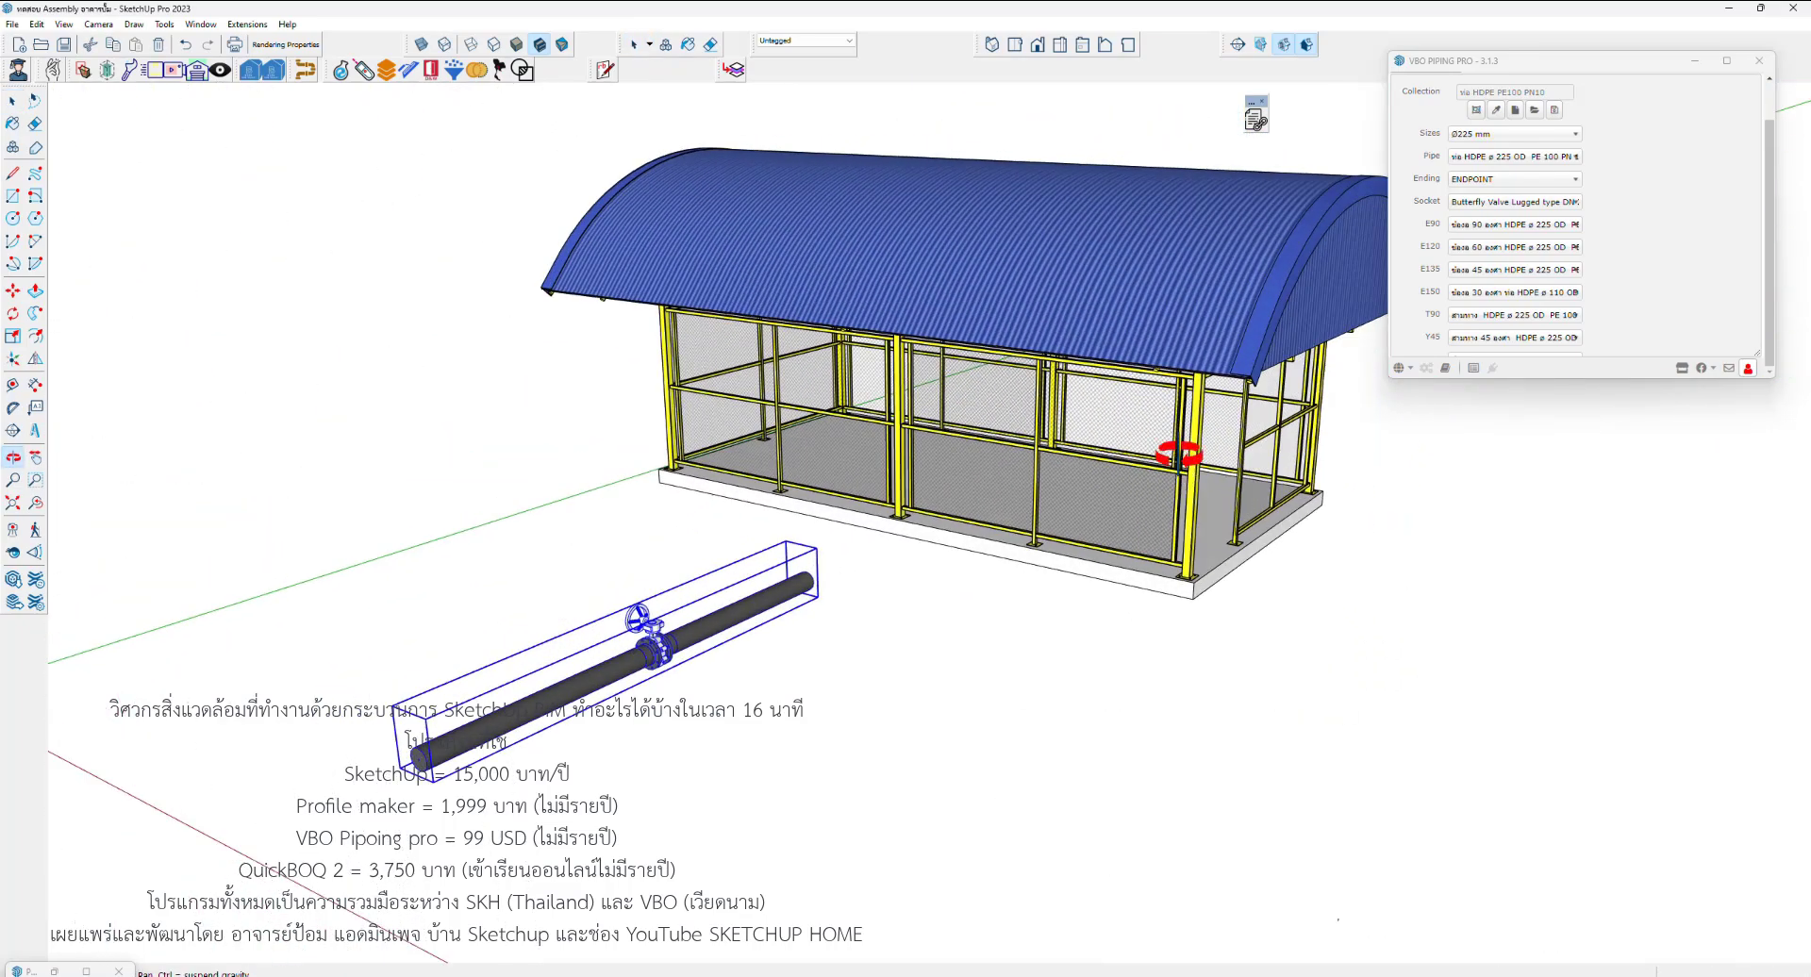
pyautogui.scroll(-3, 1179, 455)
pyautogui.scroll(-2, 965, 511)
pyautogui.scroll(4, 959, 512)
pyautogui.moveTo(959, 512)
pyautogui.mouseDown(button='middle')
pyautogui.moveTo(721, 550)
pyautogui.moveTo(727, 453)
pyautogui.mouseUp(button='middle')
pyautogui.scroll(2, 1052, 565)
pyautogui.scroll(2, 1059, 564)
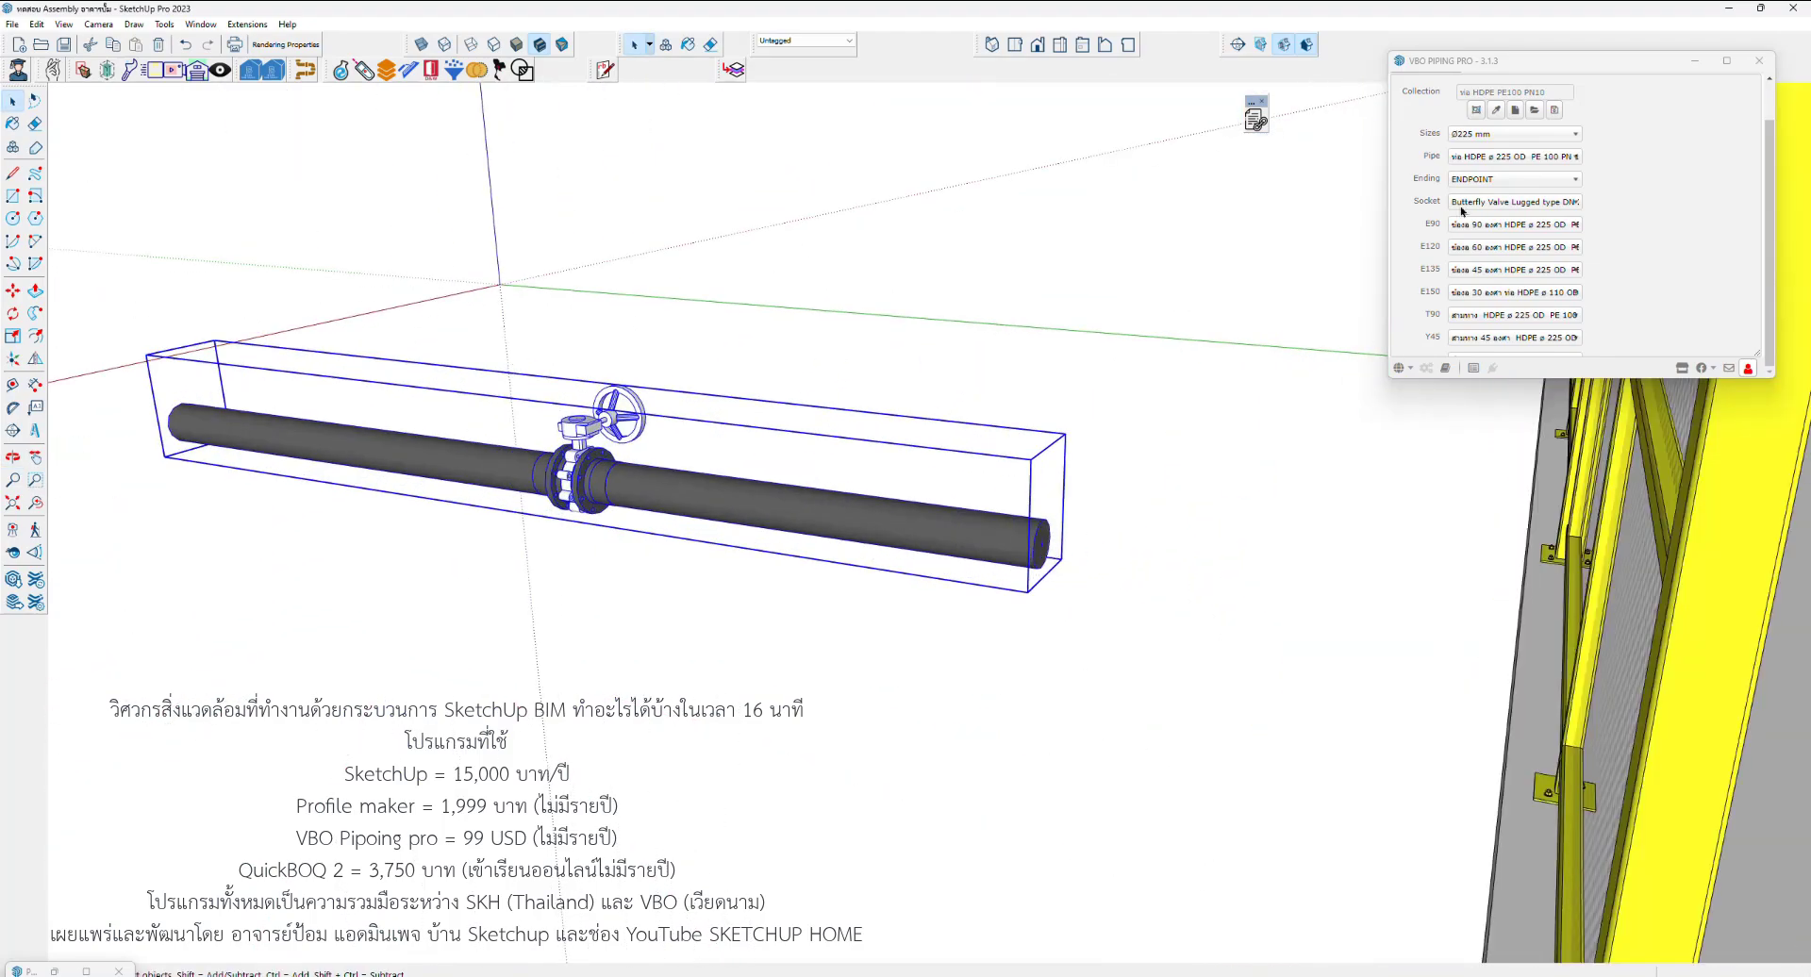
pyautogui.click(1477, 109)
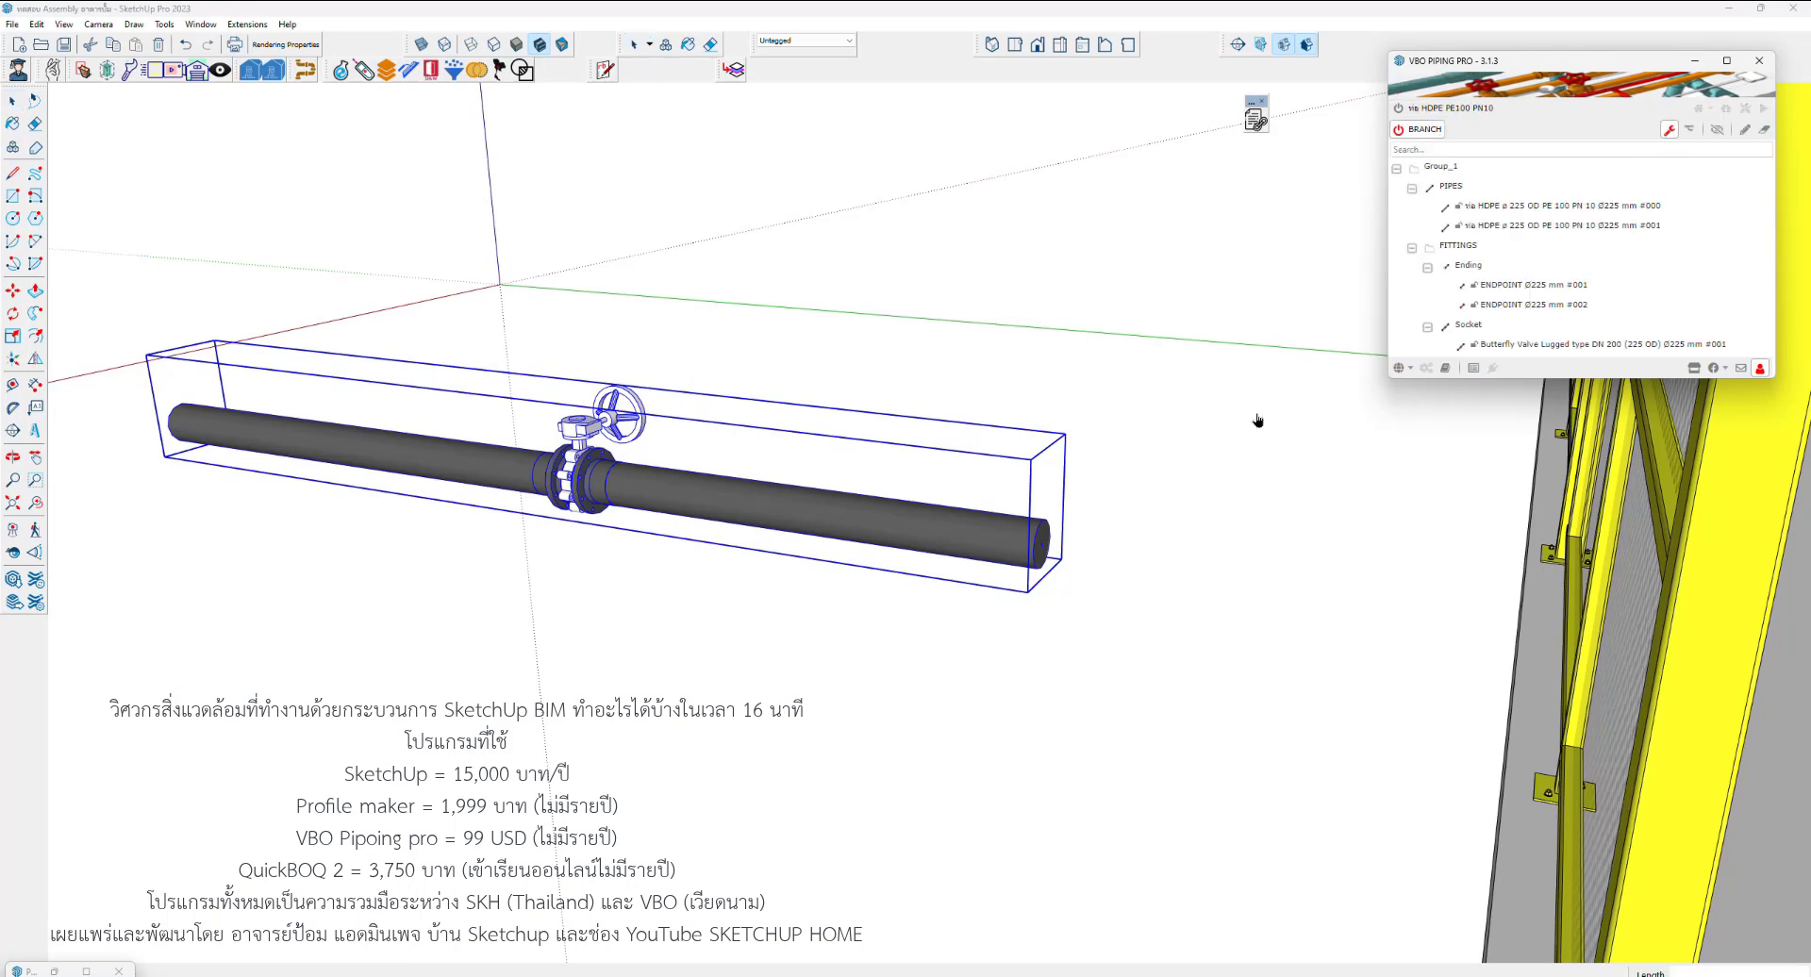
# Select the pipe's far endpoint, ENDPOINT #002, and open its fitting Type list
pyautogui.scroll(3, 1054, 560)
pyautogui.click(1025, 529)
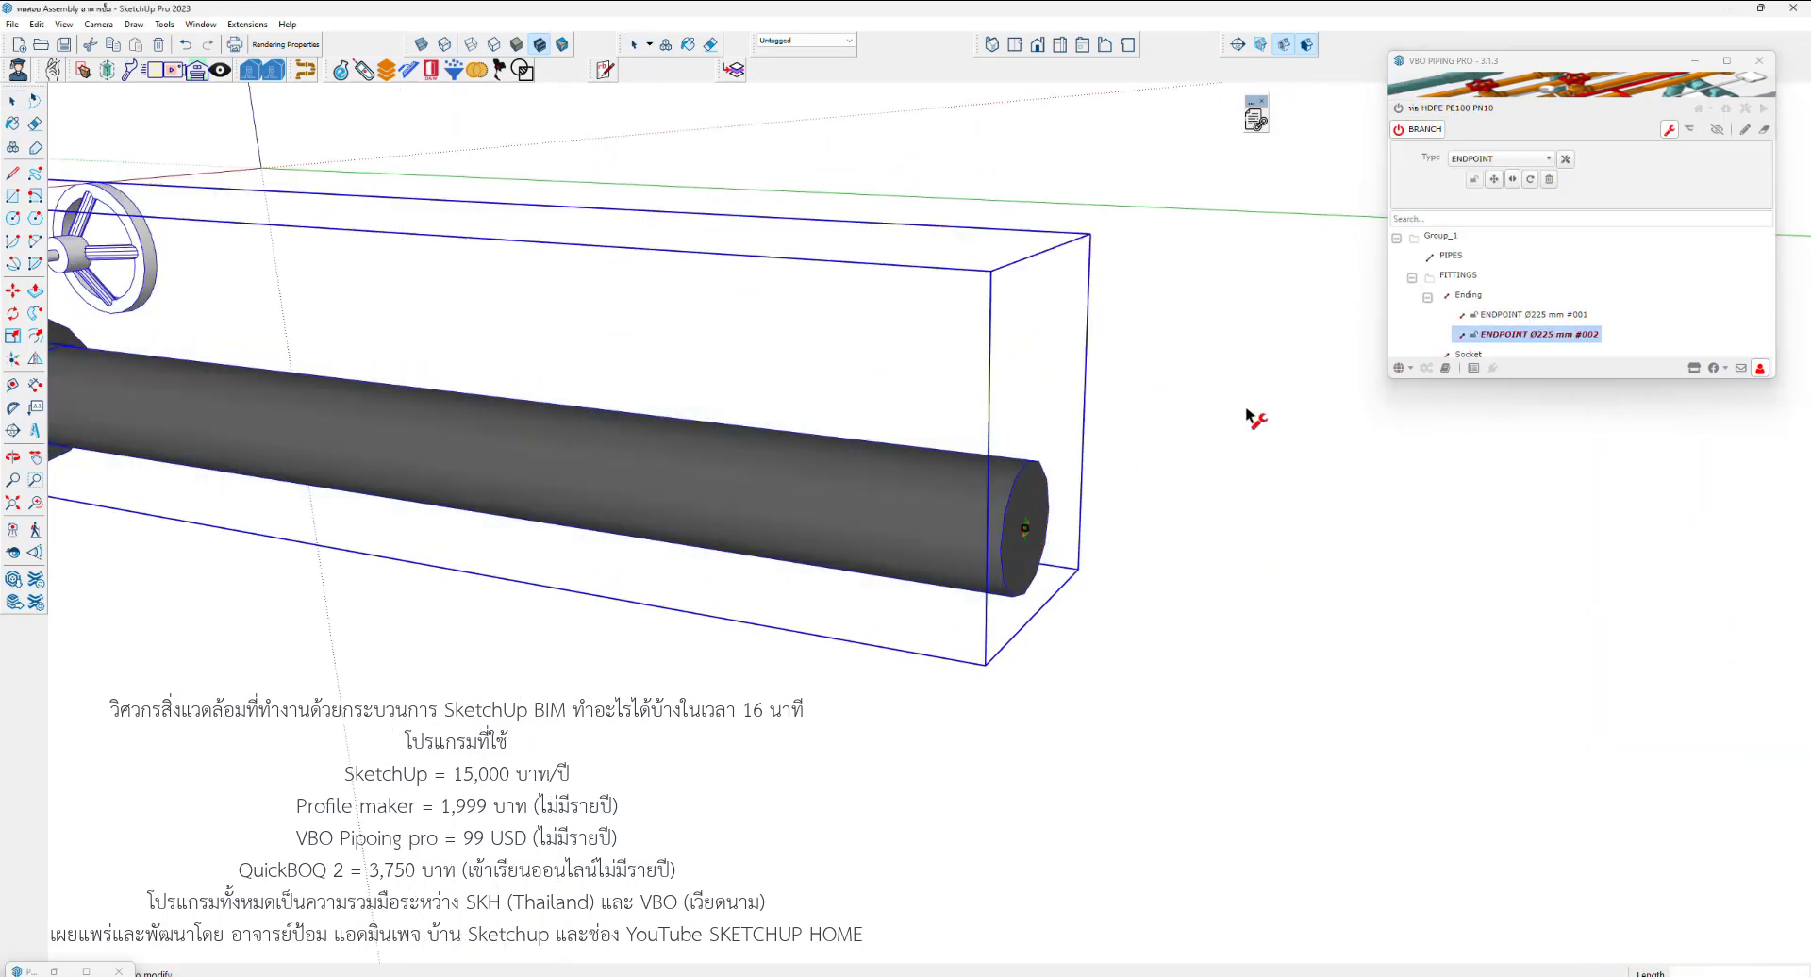
pyautogui.click(1502, 163)
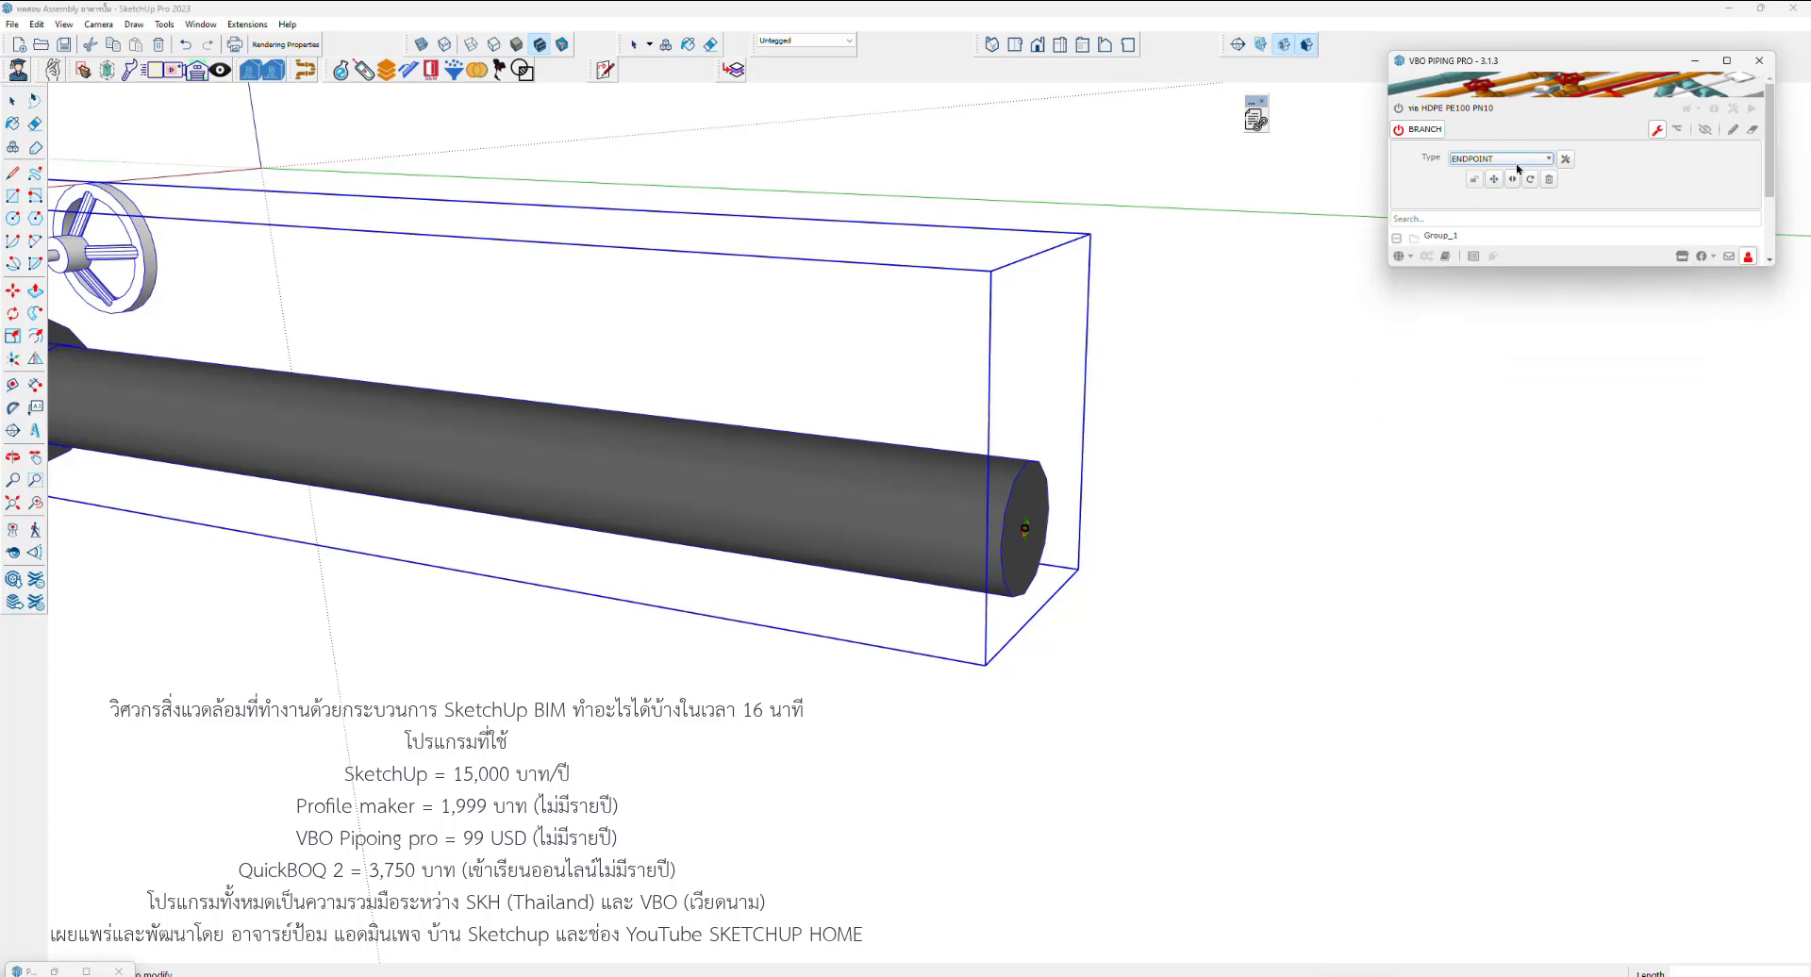
pyautogui.click(1516, 161)
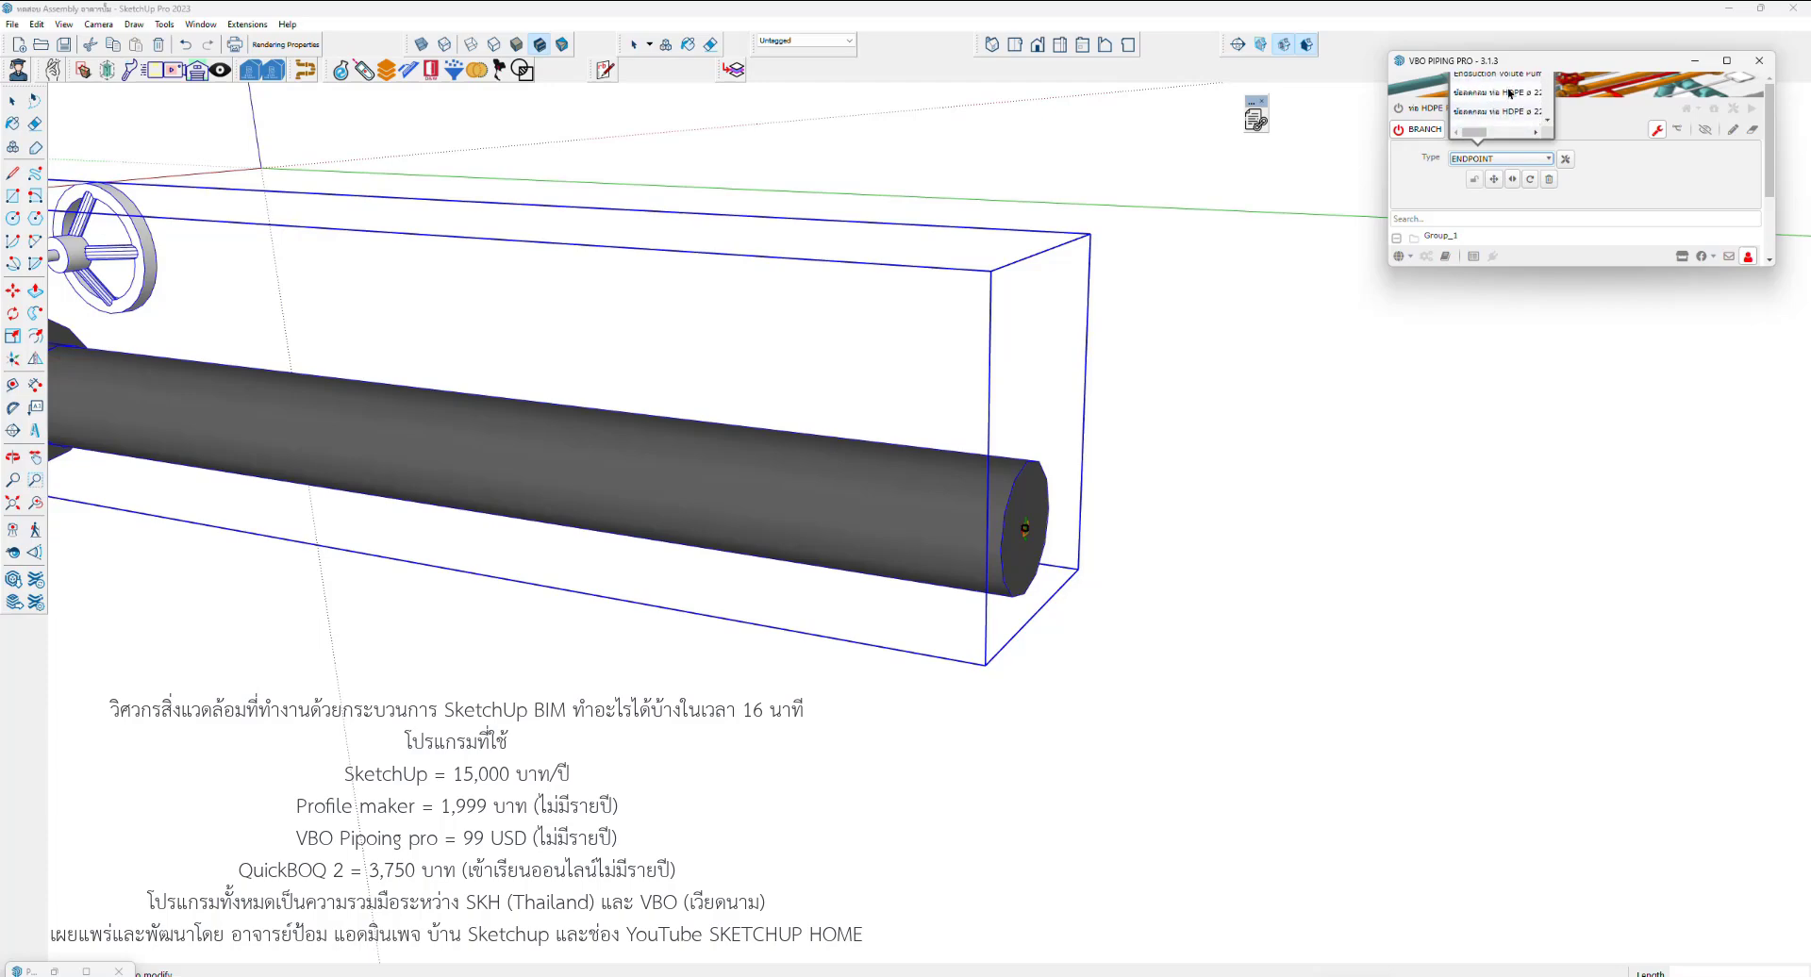
# Search the types for 'se', cancel to keep ENDPOINT, and return to the collection settings
pyautogui.write('se')
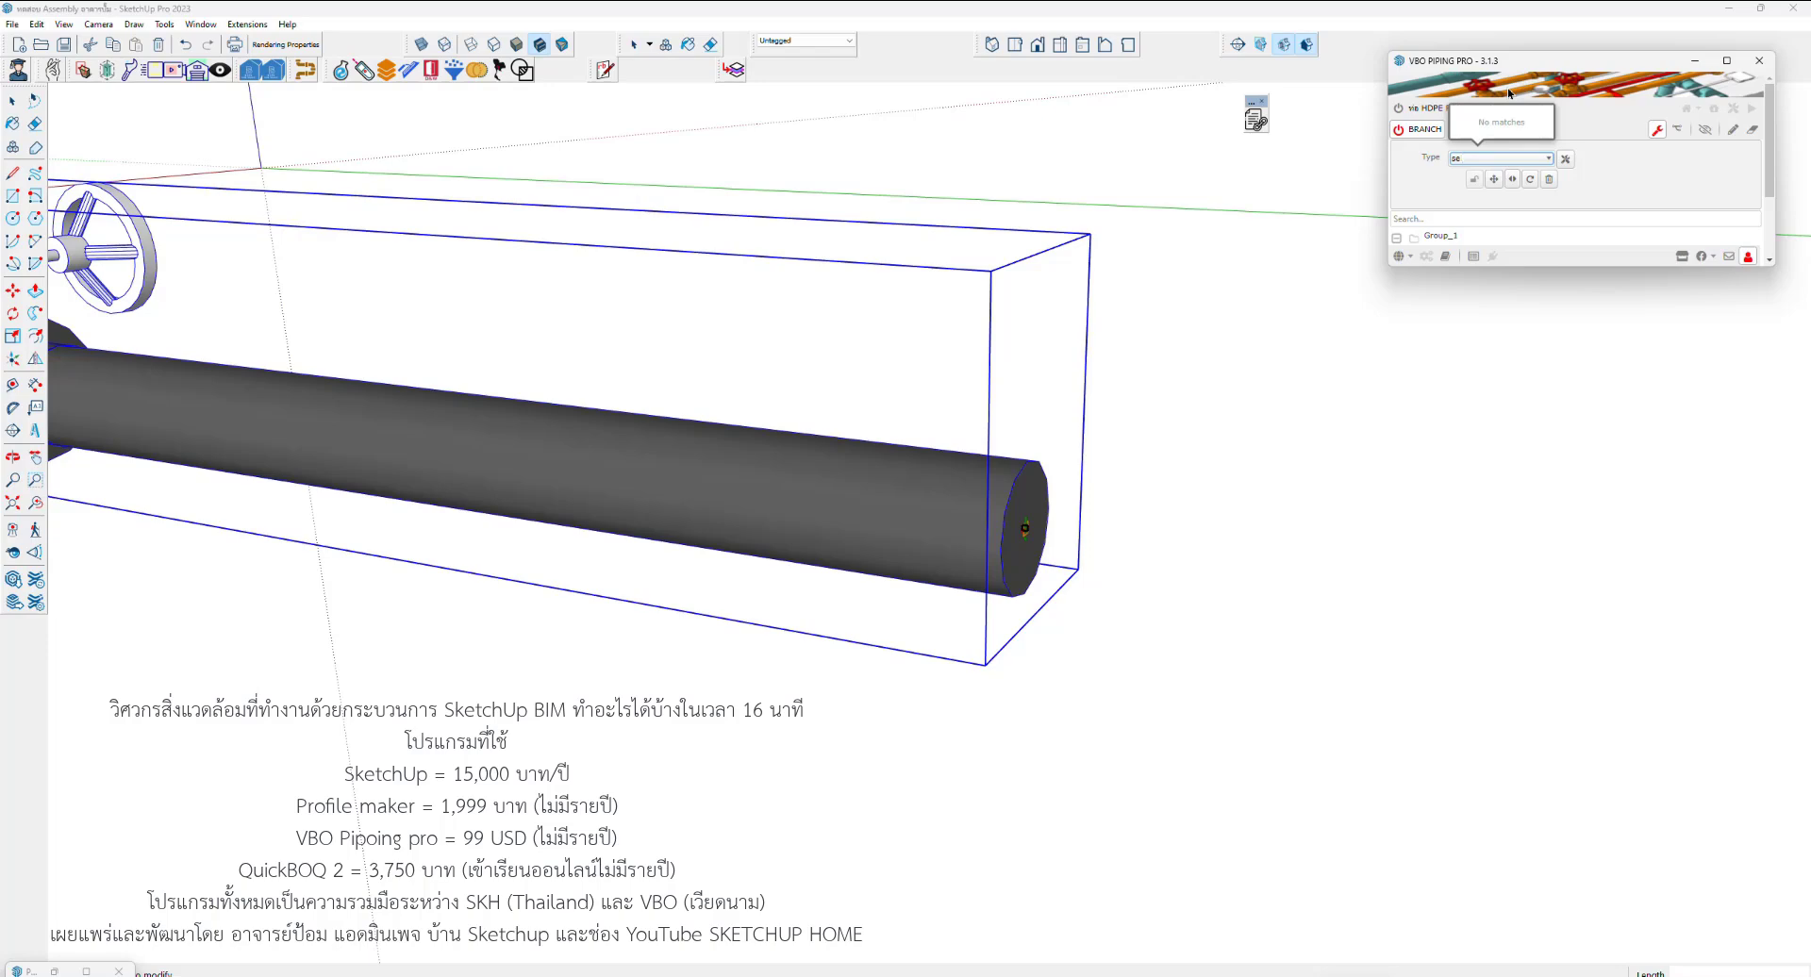
pyautogui.press('BackSpace')
pyautogui.press('BackSpace')
pyautogui.write('se')
pyautogui.press('BackSpace')
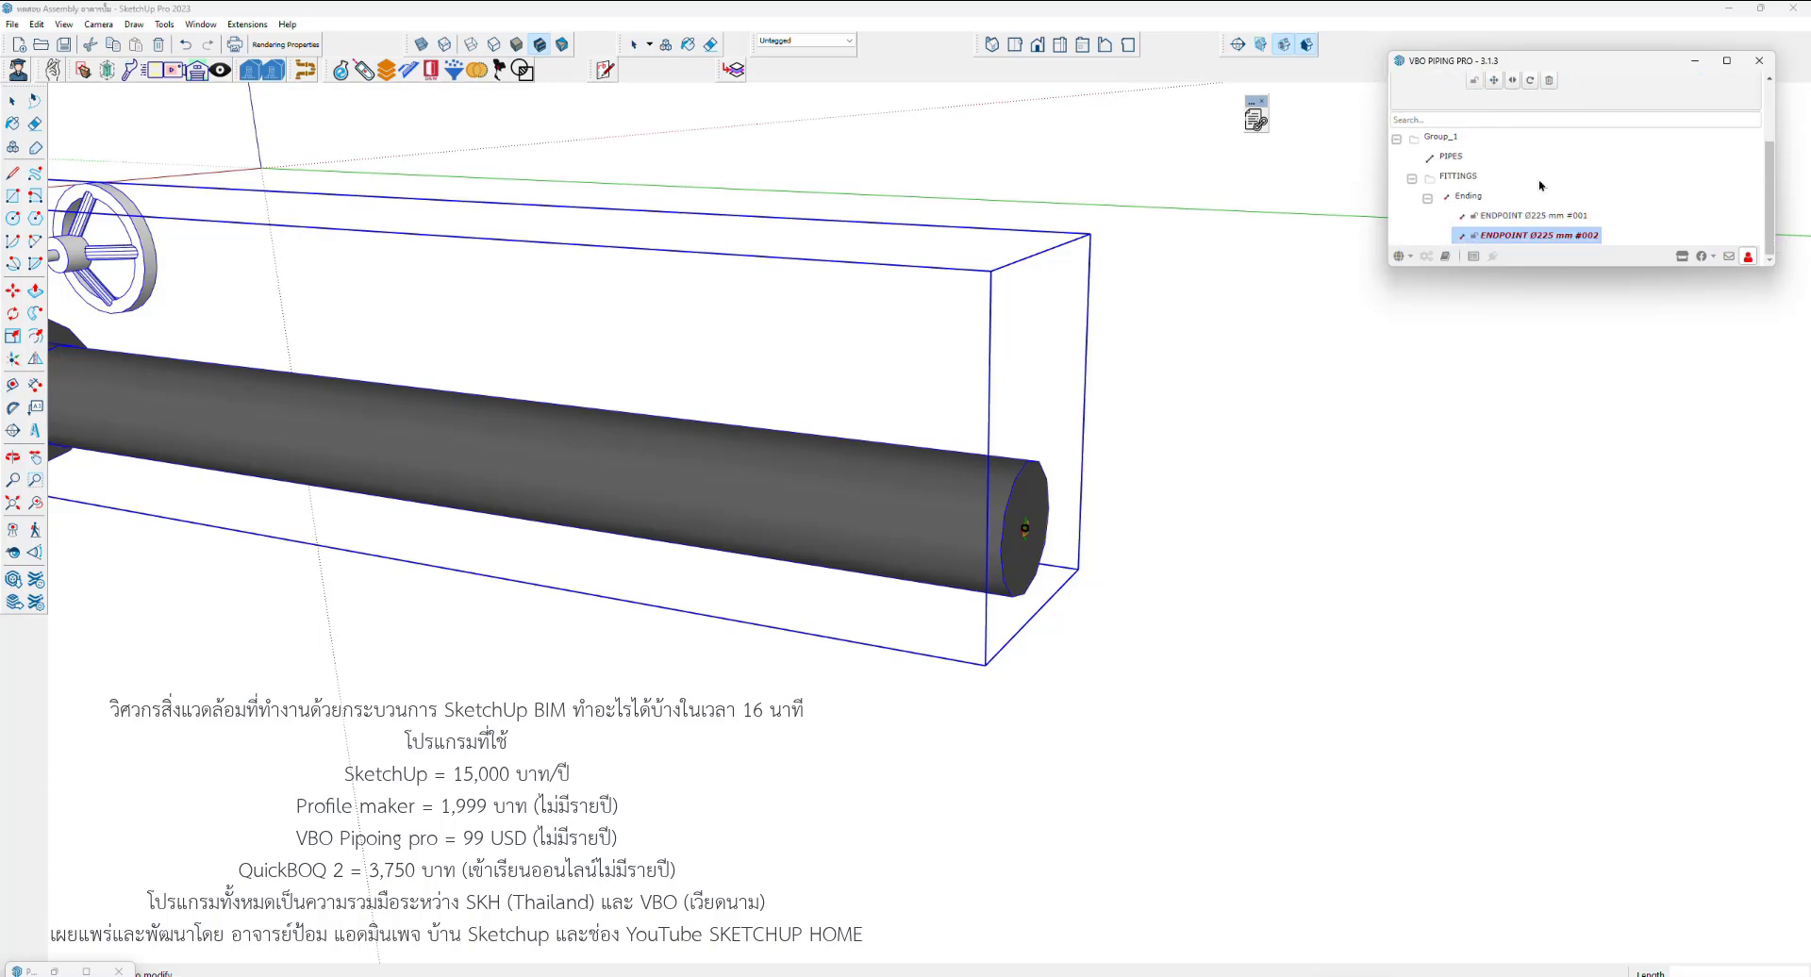
pyautogui.press('Escape')
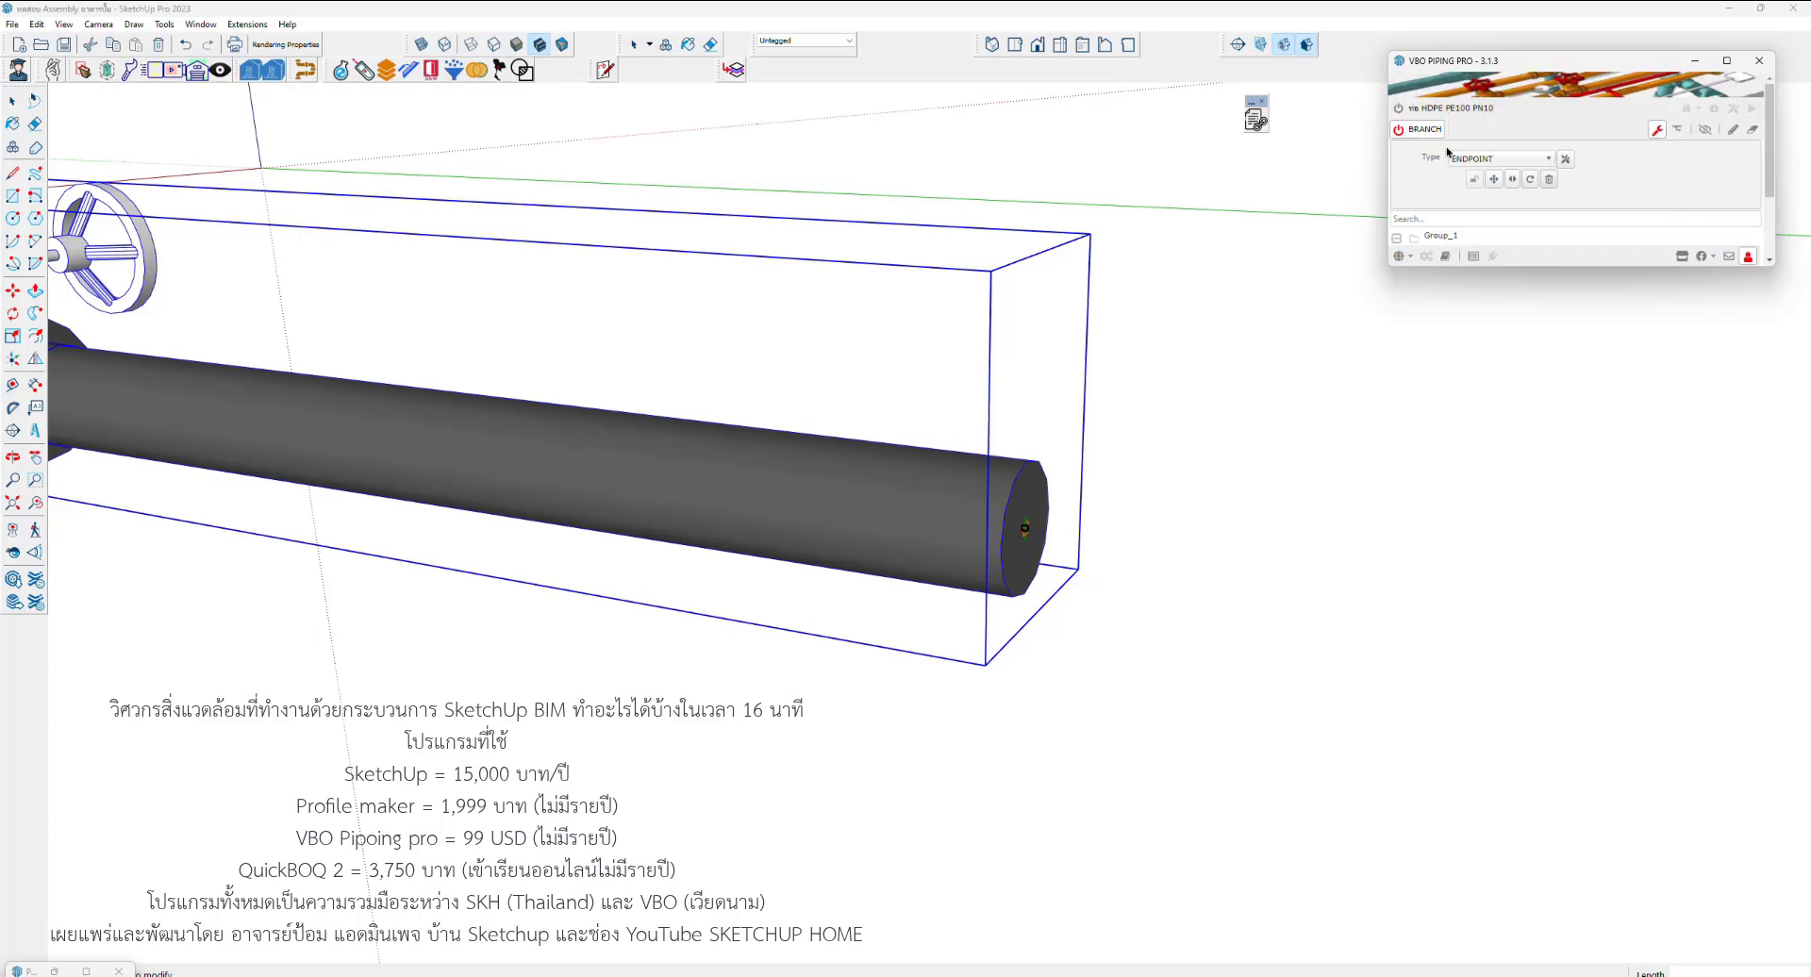
pyautogui.click(1427, 129)
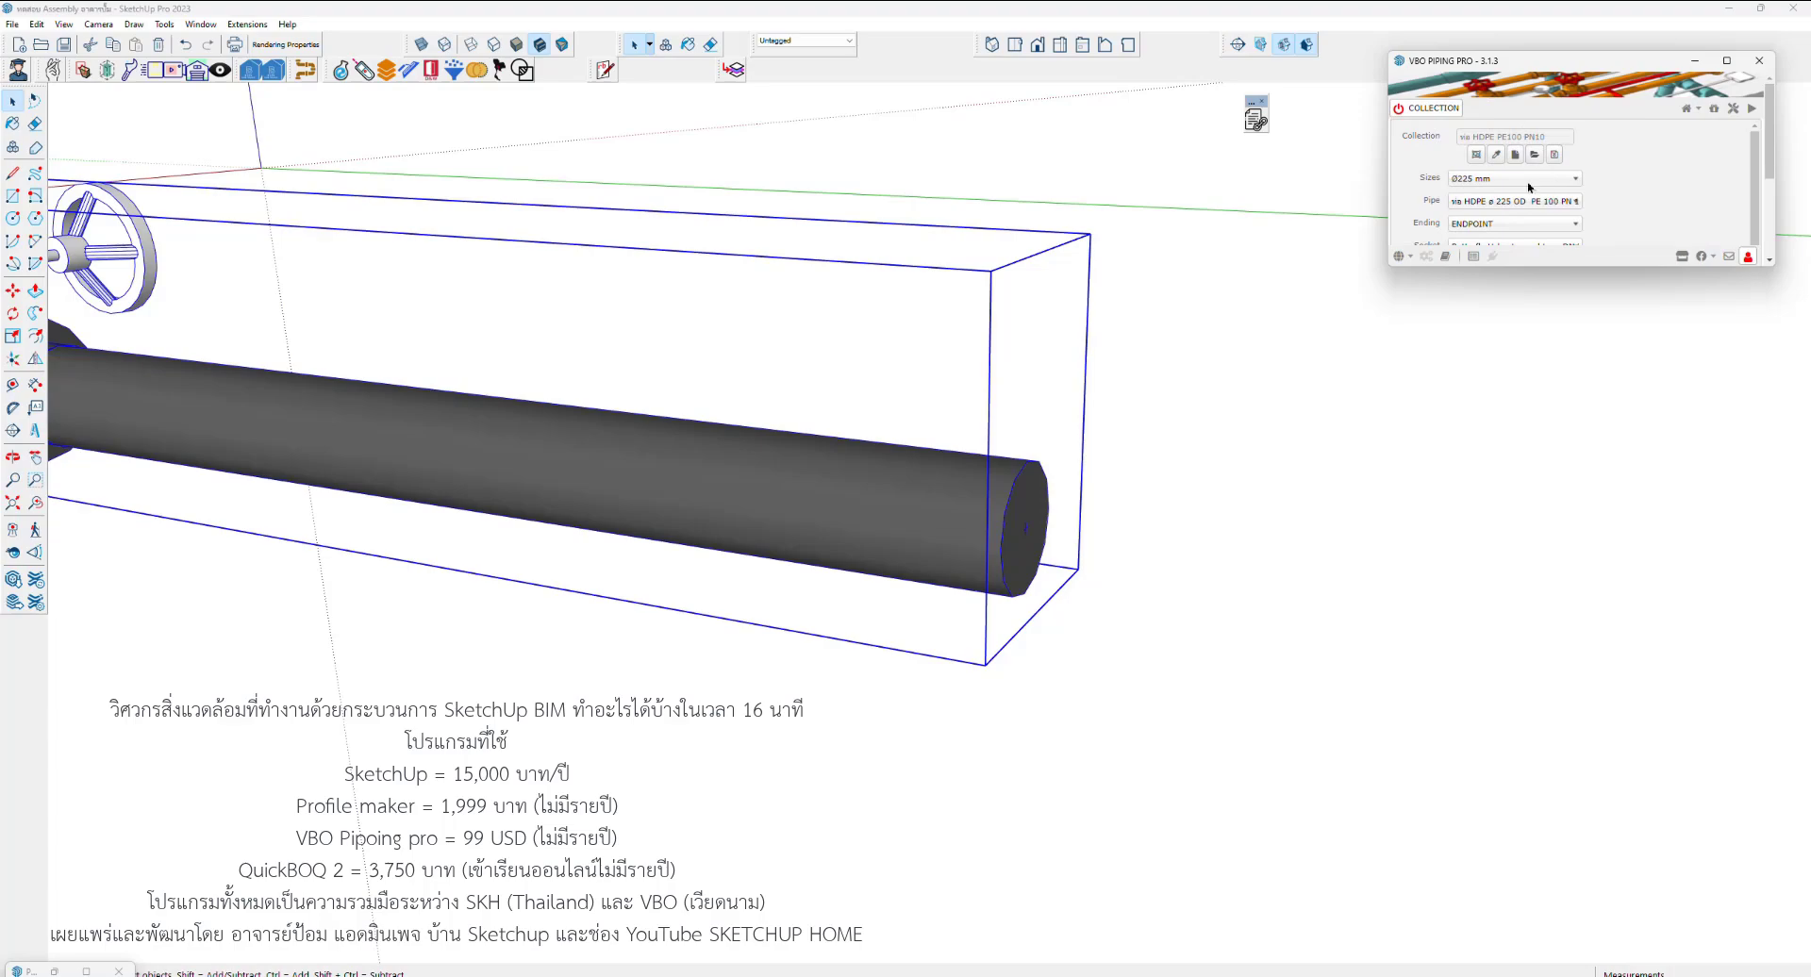
# Erase the D225 test pipe from the model
pyautogui.scroll(-5, 1224, 455)
pyautogui.moveTo(1224, 455)
pyautogui.mouseDown(button='middle')
pyautogui.moveTo(1094, 618)
pyautogui.moveTo(869, 569)
pyautogui.moveTo(1395, 469)
pyautogui.mouseUp(button='middle')
pyautogui.press('e')
pyautogui.click(842, 531)
pyautogui.scroll(-3, 869, 568)
pyautogui.scroll(2, 938, 667)
pyautogui.press('space')
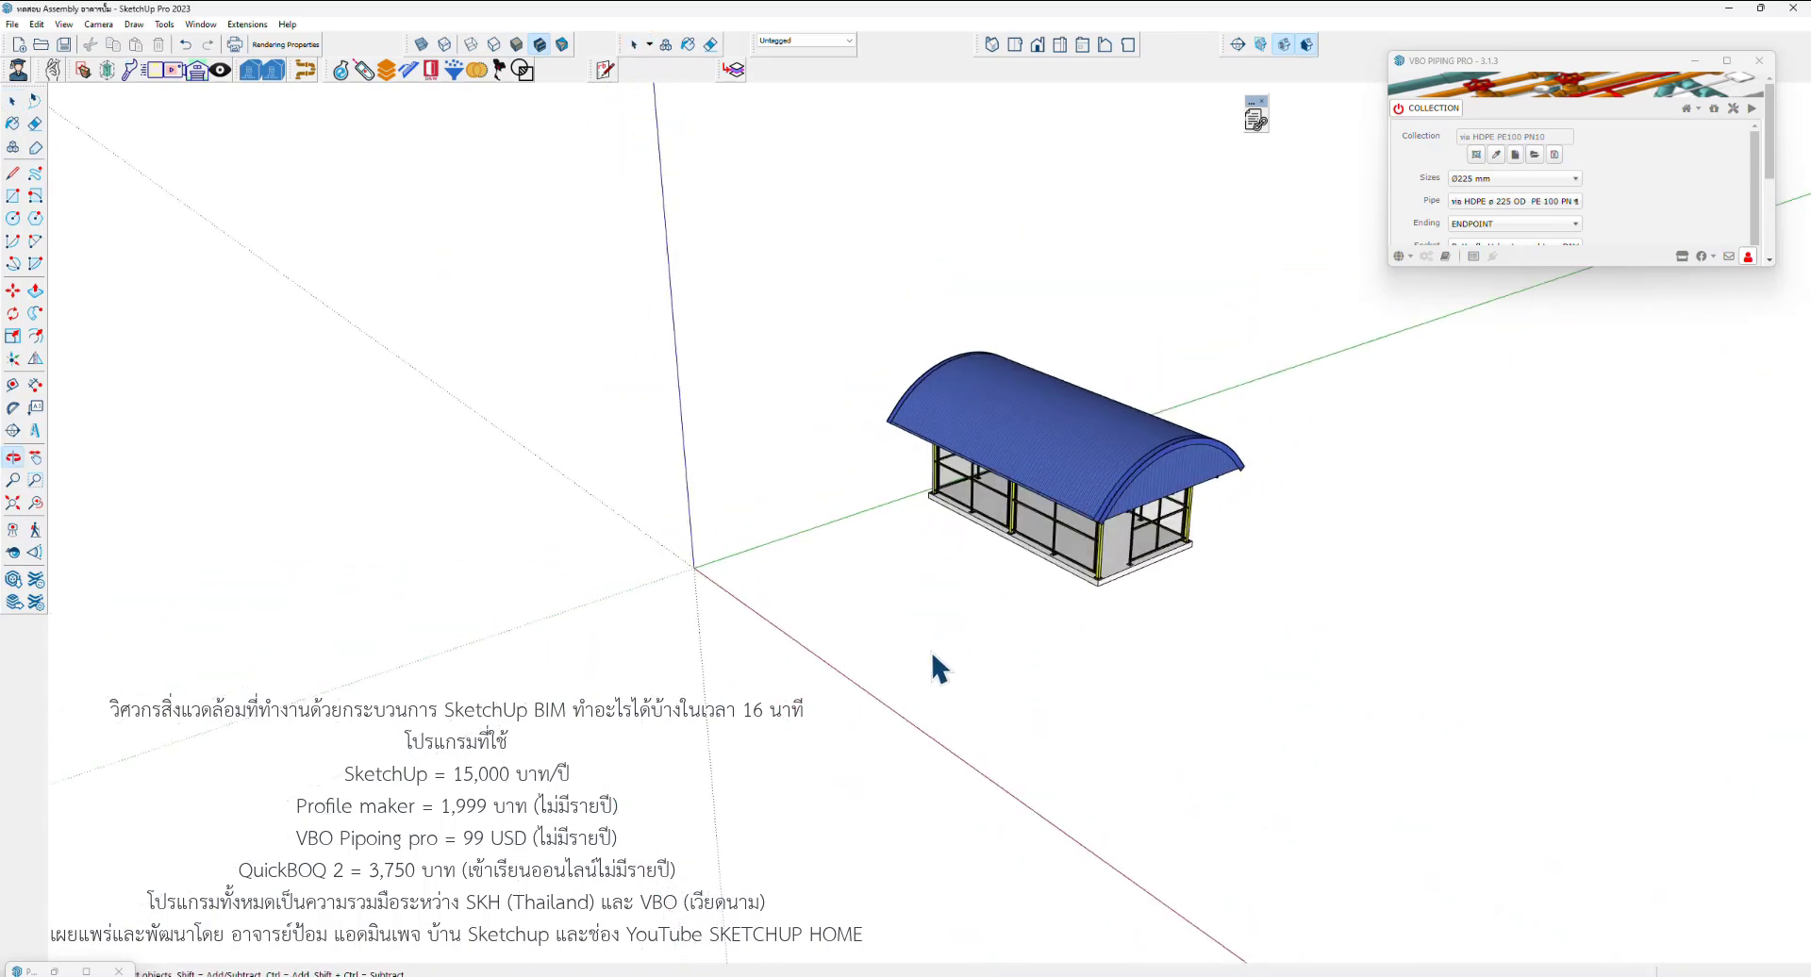
# Set the HDPE piping collection size to Ø125 mm
pyautogui.moveTo(1626, 265); pyautogui.dragTo(1626, 566)
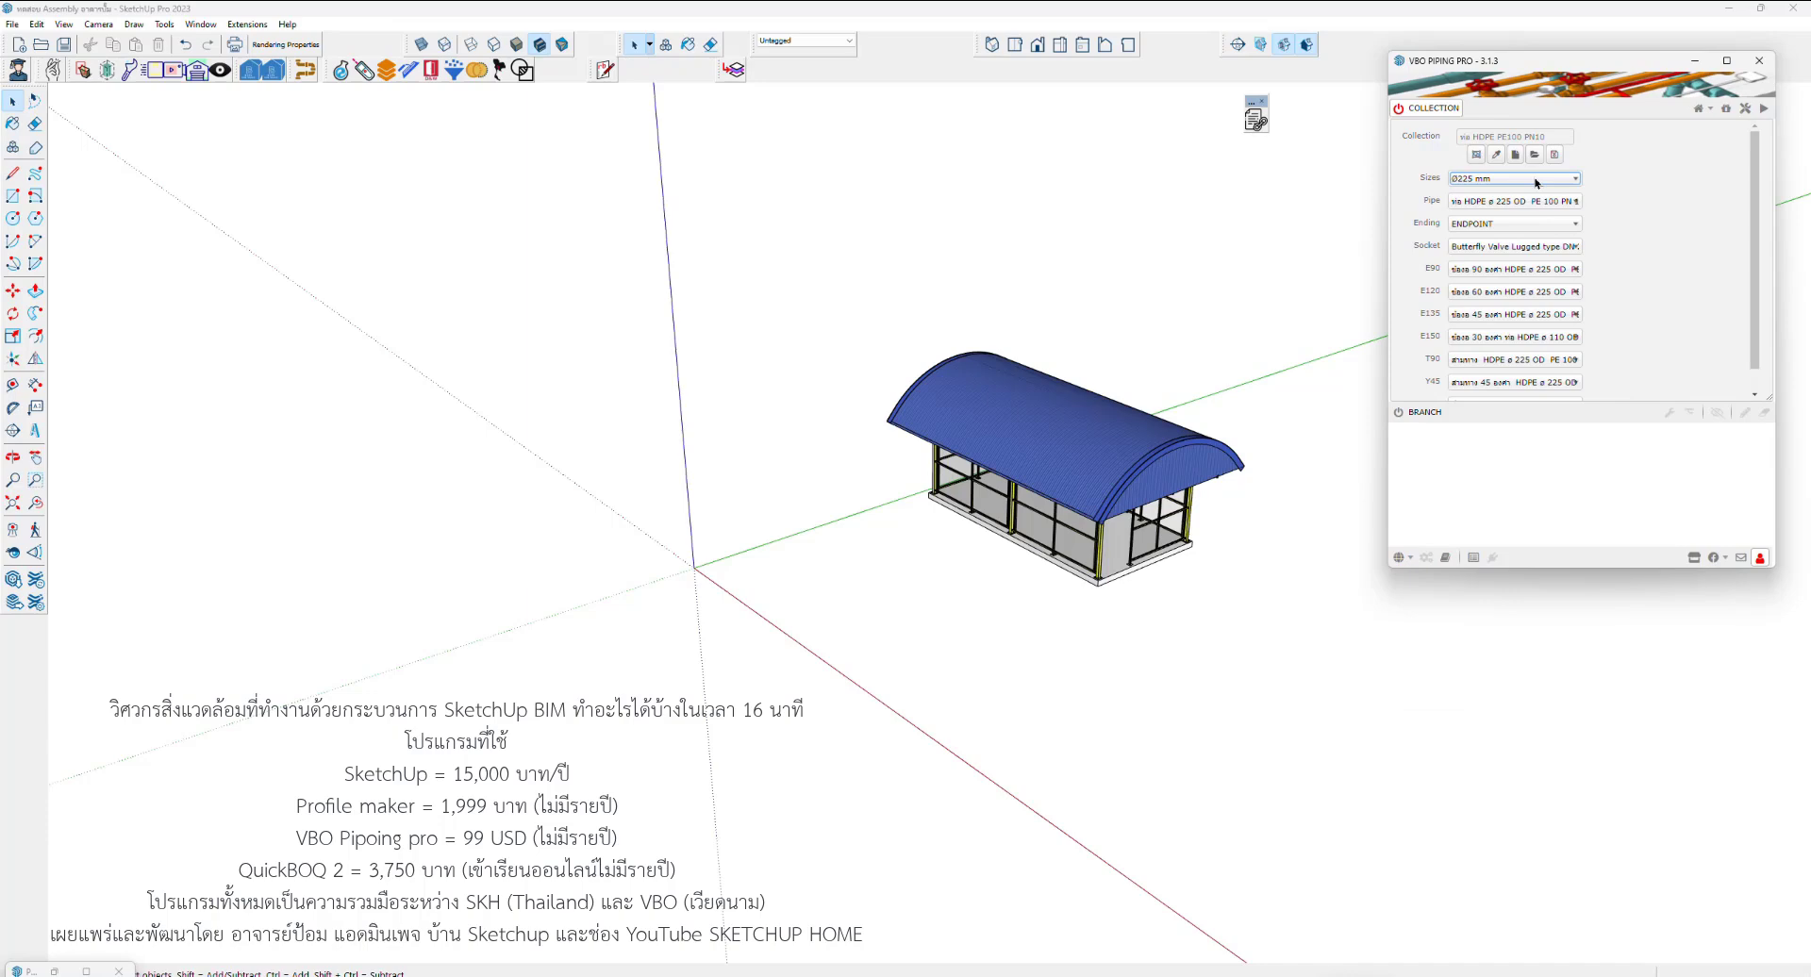
pyautogui.click(1085, 434)
pyautogui.moveTo(1084, 434); pyautogui.dragTo(954, 388, button='middle')
pyautogui.click(1495, 180)
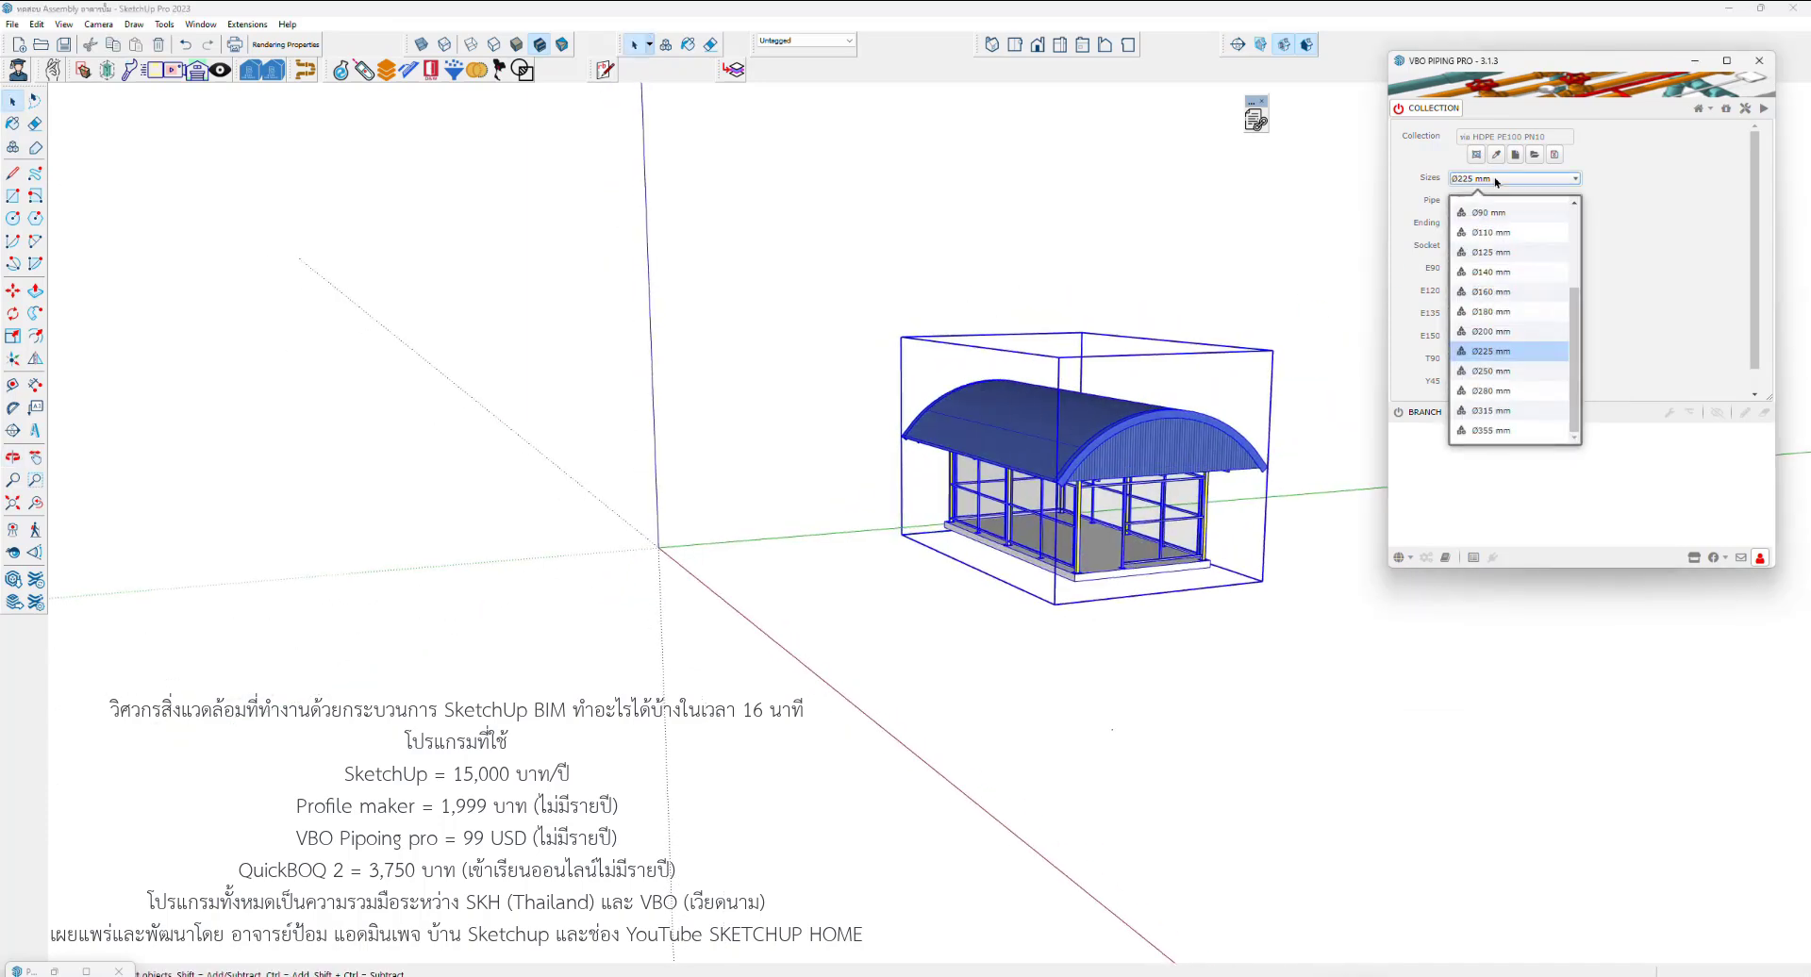
pyautogui.click(1489, 252)
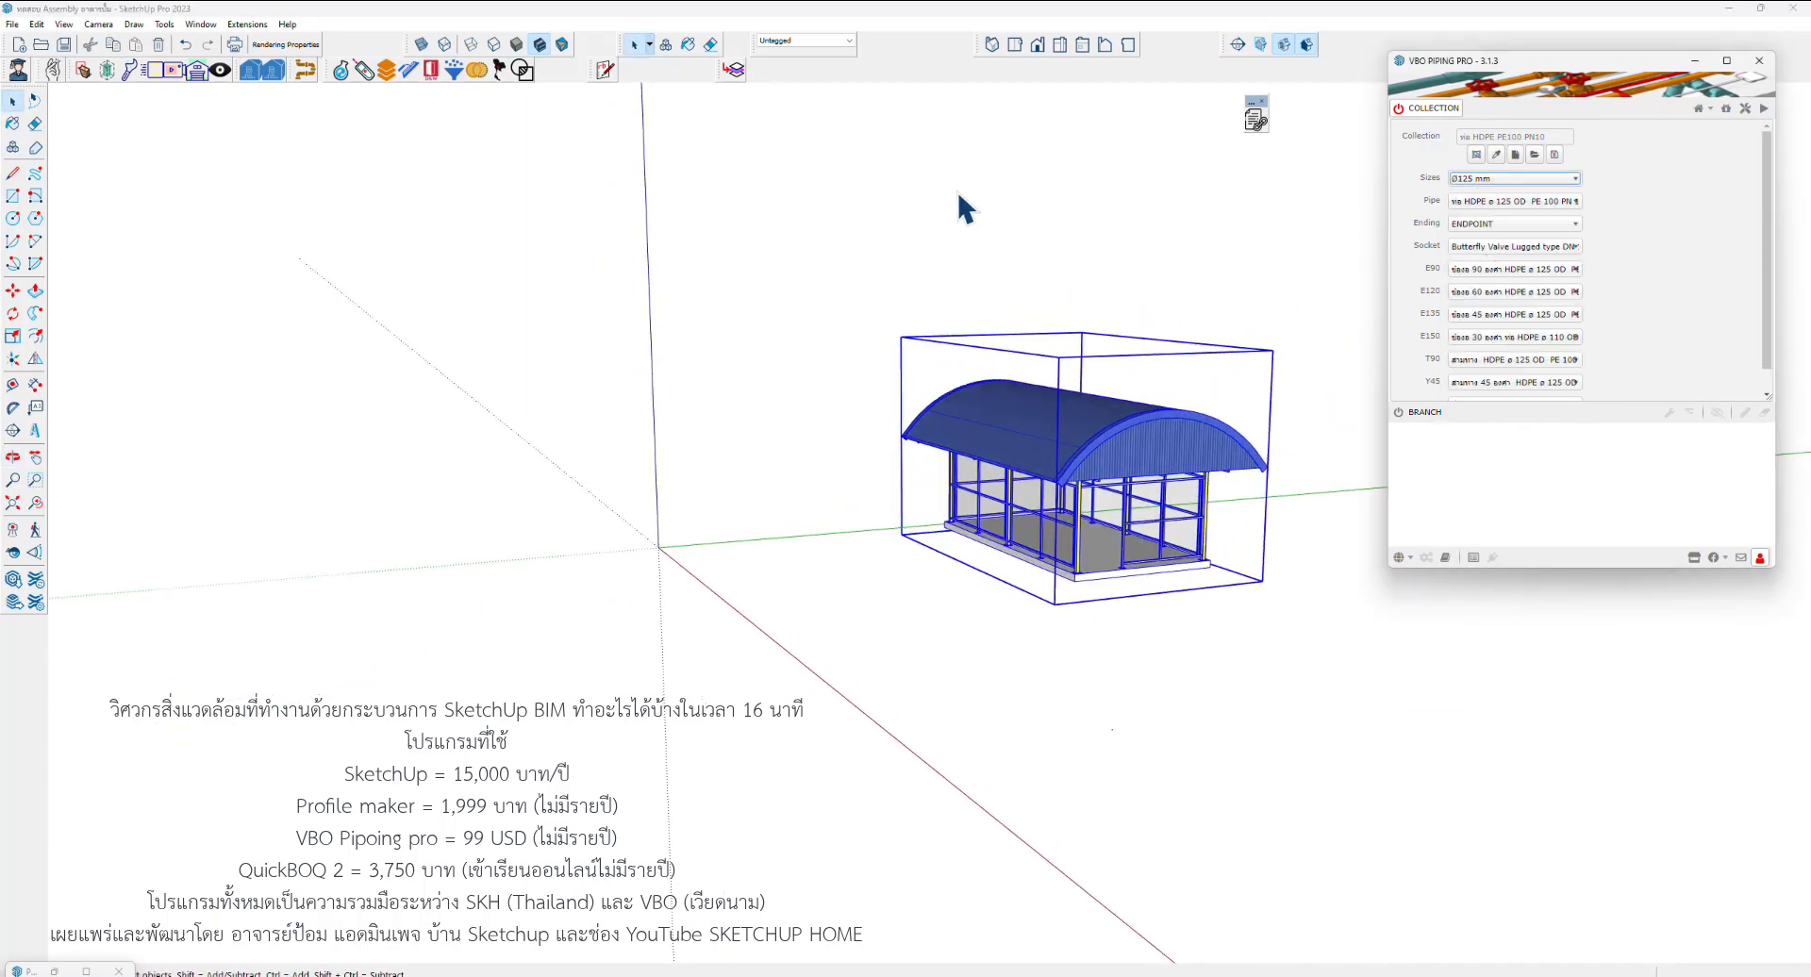
pyautogui.moveTo(962, 207)
pyautogui.mouseDown(button='middle')
pyautogui.moveTo(954, 513)
pyautogui.moveTo(784, 476)
pyautogui.mouseUp(button='middle')
pyautogui.click(953, 513)
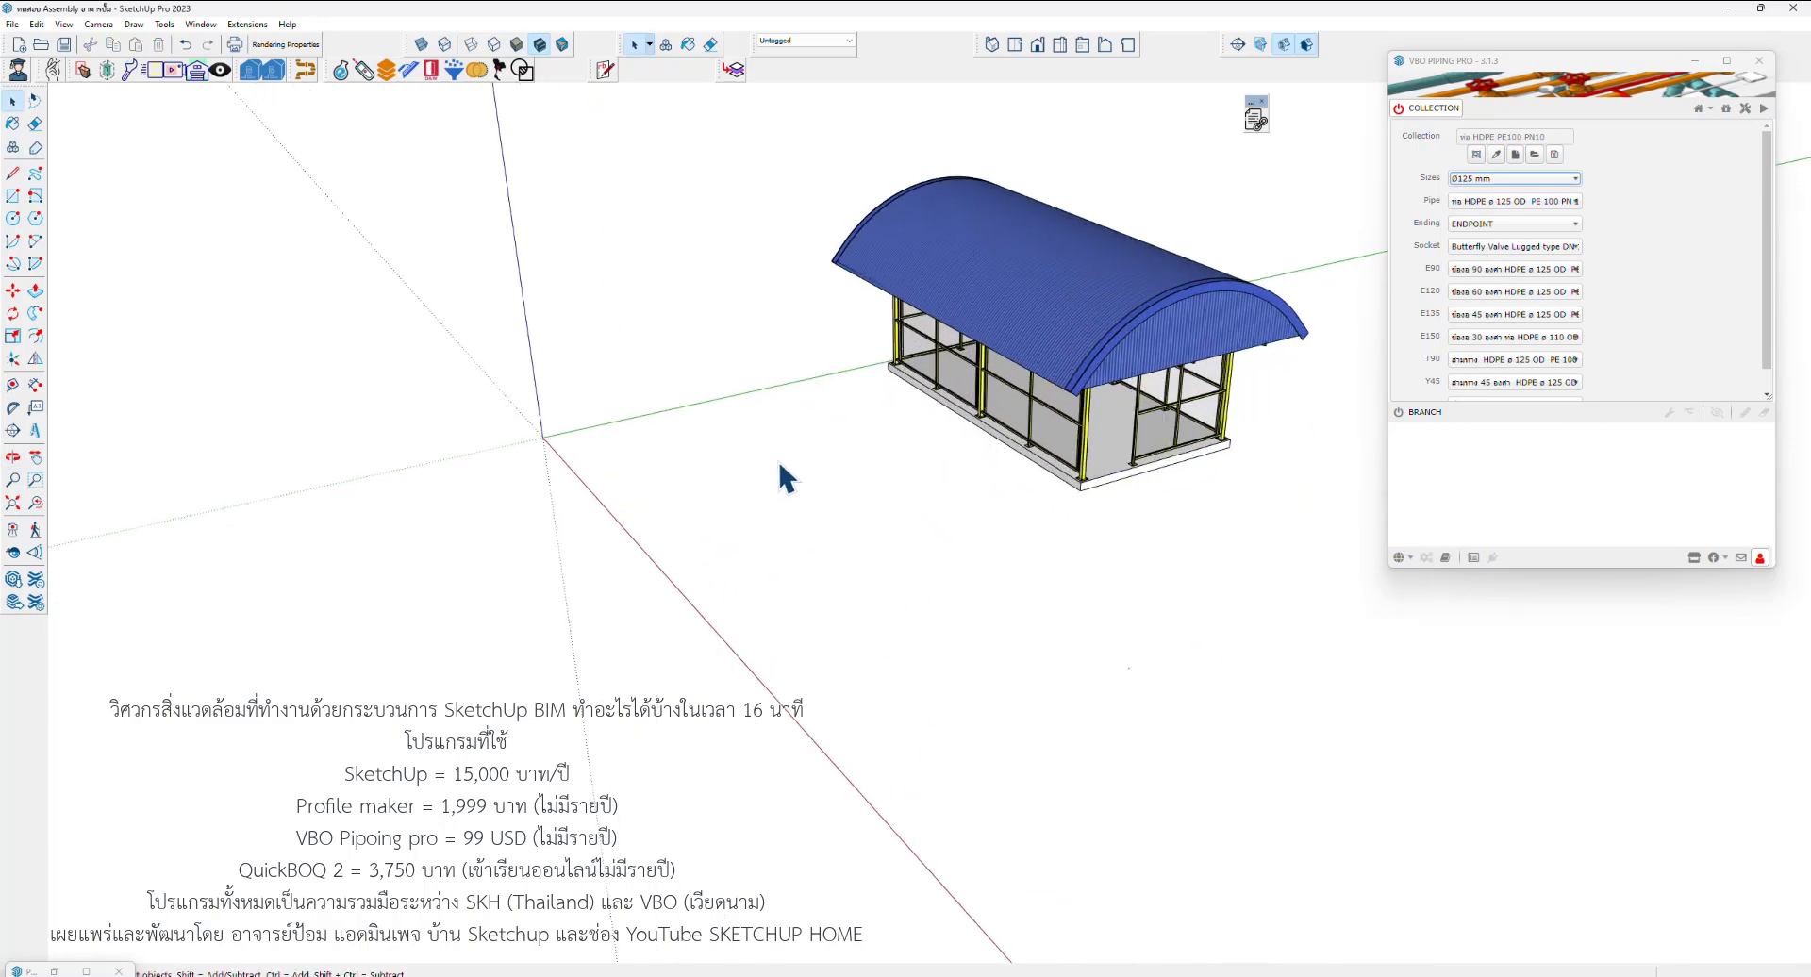
# Draw a new line left of the pump house and select it
pyautogui.scroll(3, 781, 467)
pyautogui.press('l')
pyautogui.click(403, 543)
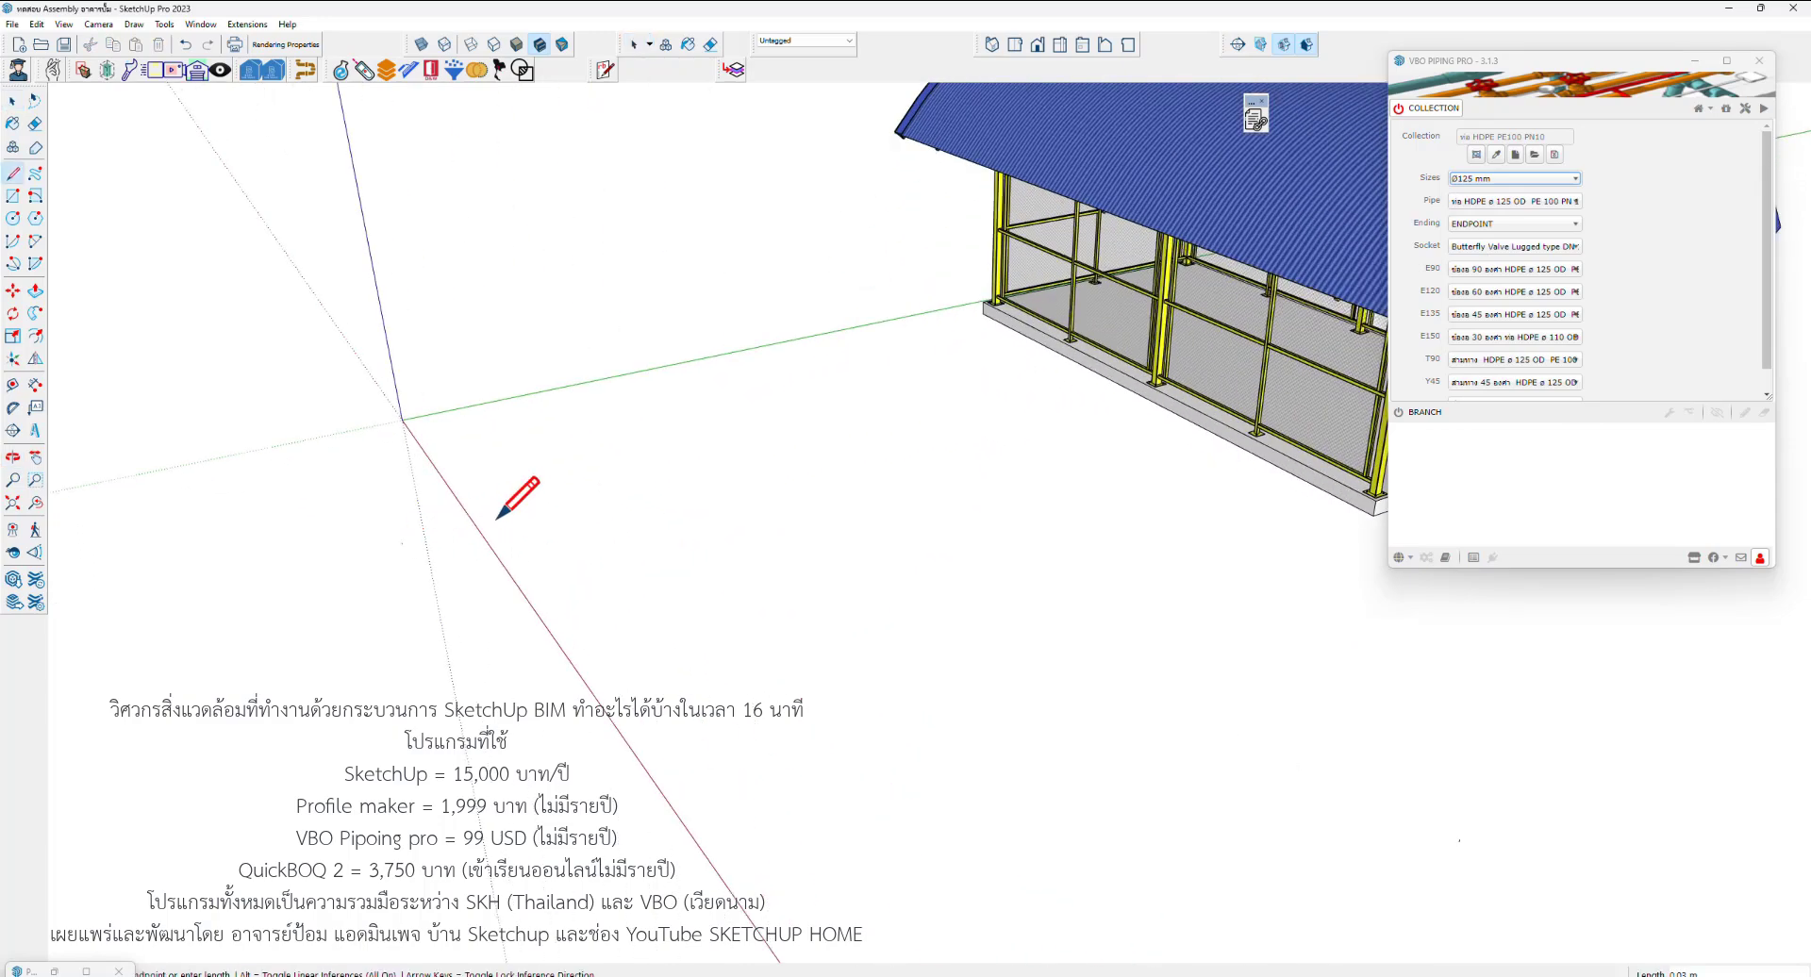
pyautogui.click(620, 491)
pyautogui.press('space')
pyautogui.moveTo(619, 578); pyautogui.dragTo(377, 443)
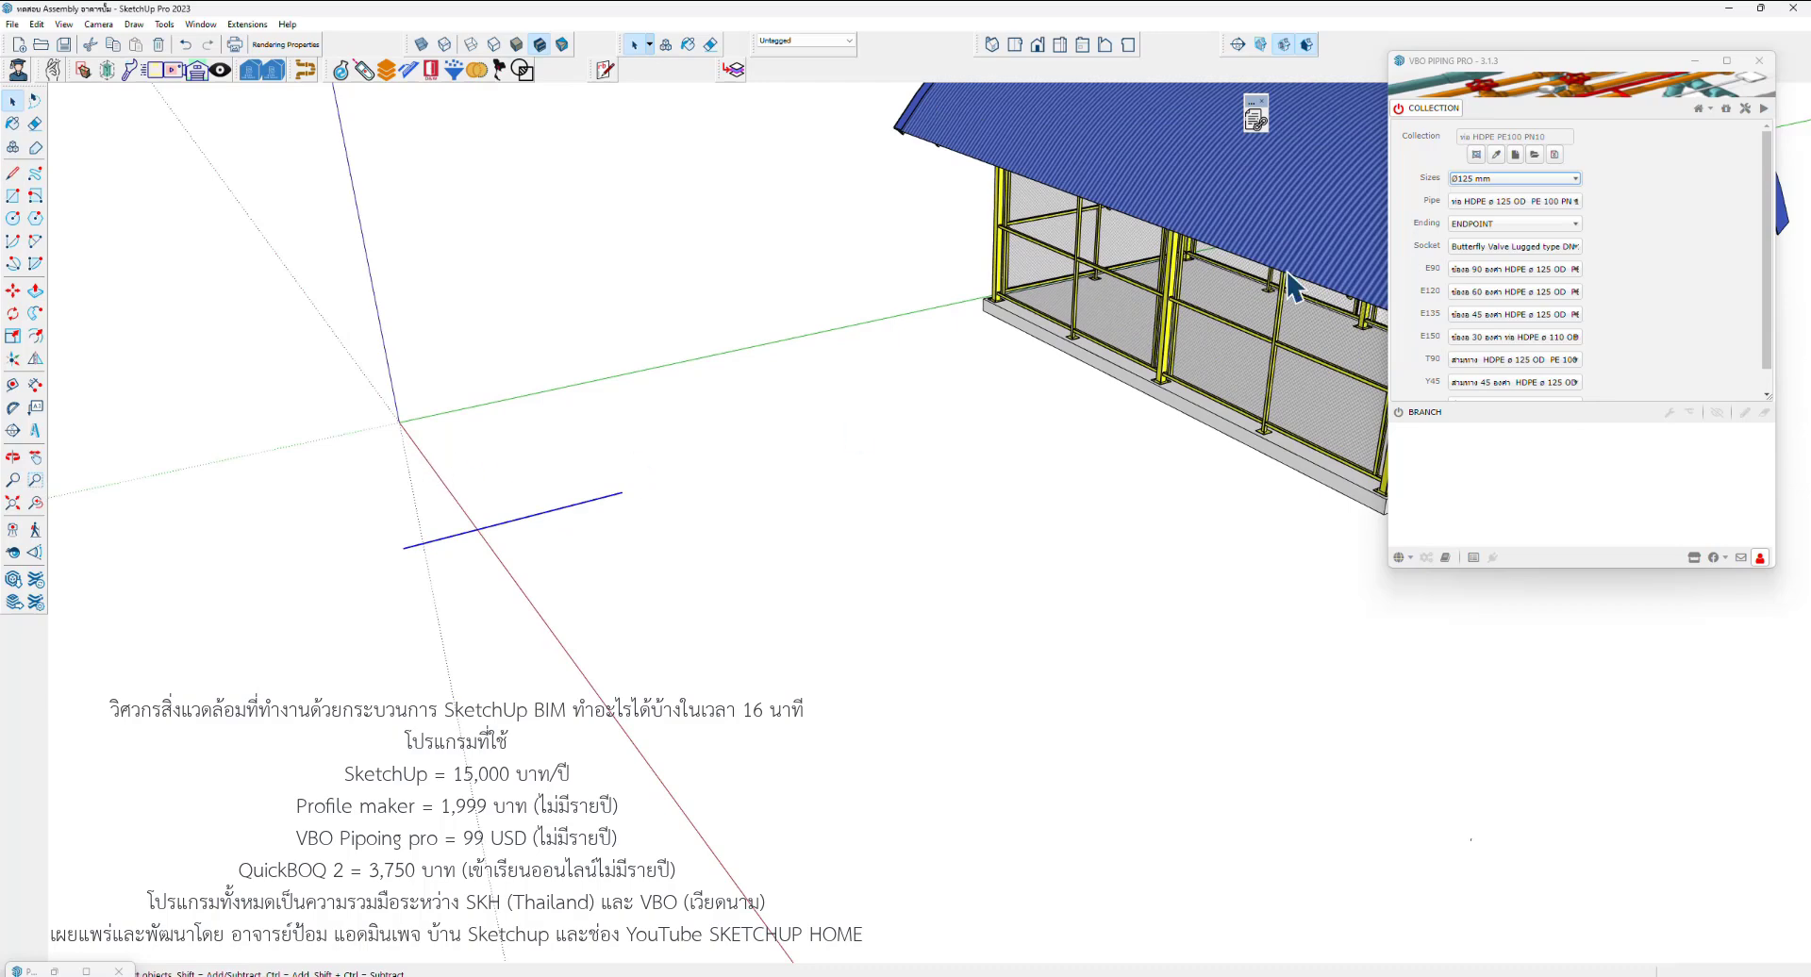
# Turn the line into a D125 mm HDPE pipe run with a midway butterfly valve
pyautogui.click(1770, 107)
pyautogui.moveTo(824, 565); pyautogui.dragTo(692, 477, button='middle')
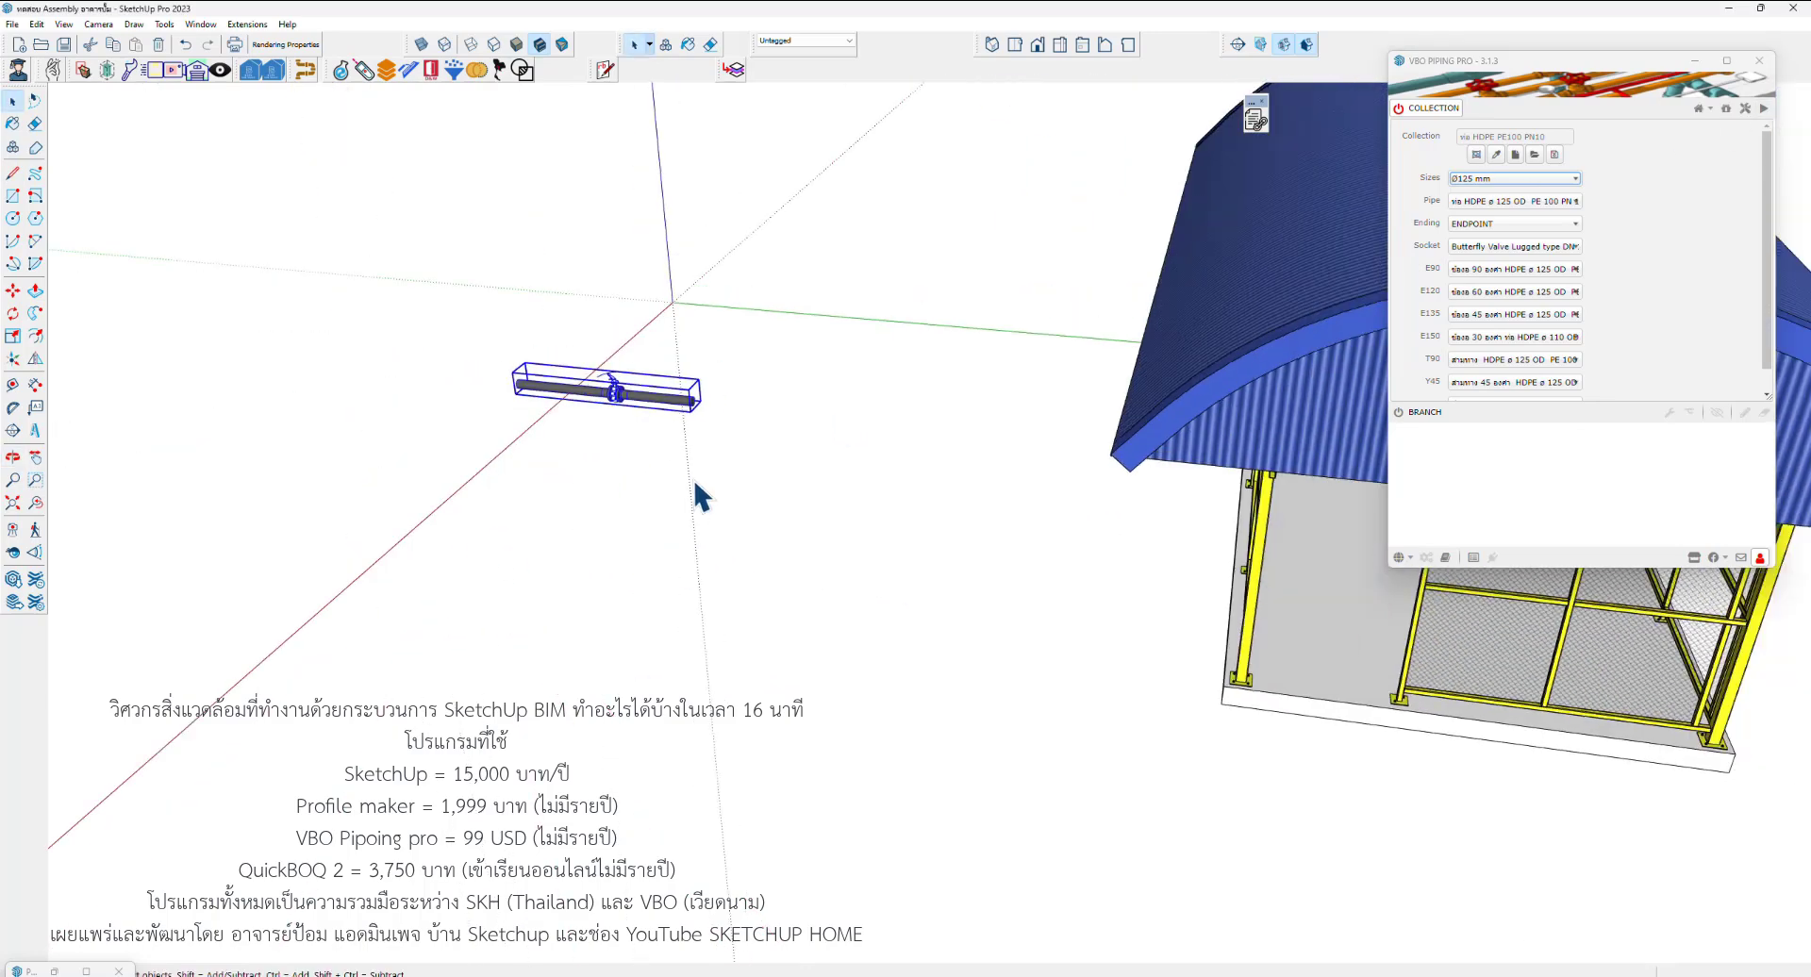
pyautogui.scroll(3, 699, 444)
pyautogui.scroll(3, 703, 412)
pyautogui.moveTo(796, 432); pyautogui.dragTo(514, 384, button='middle')
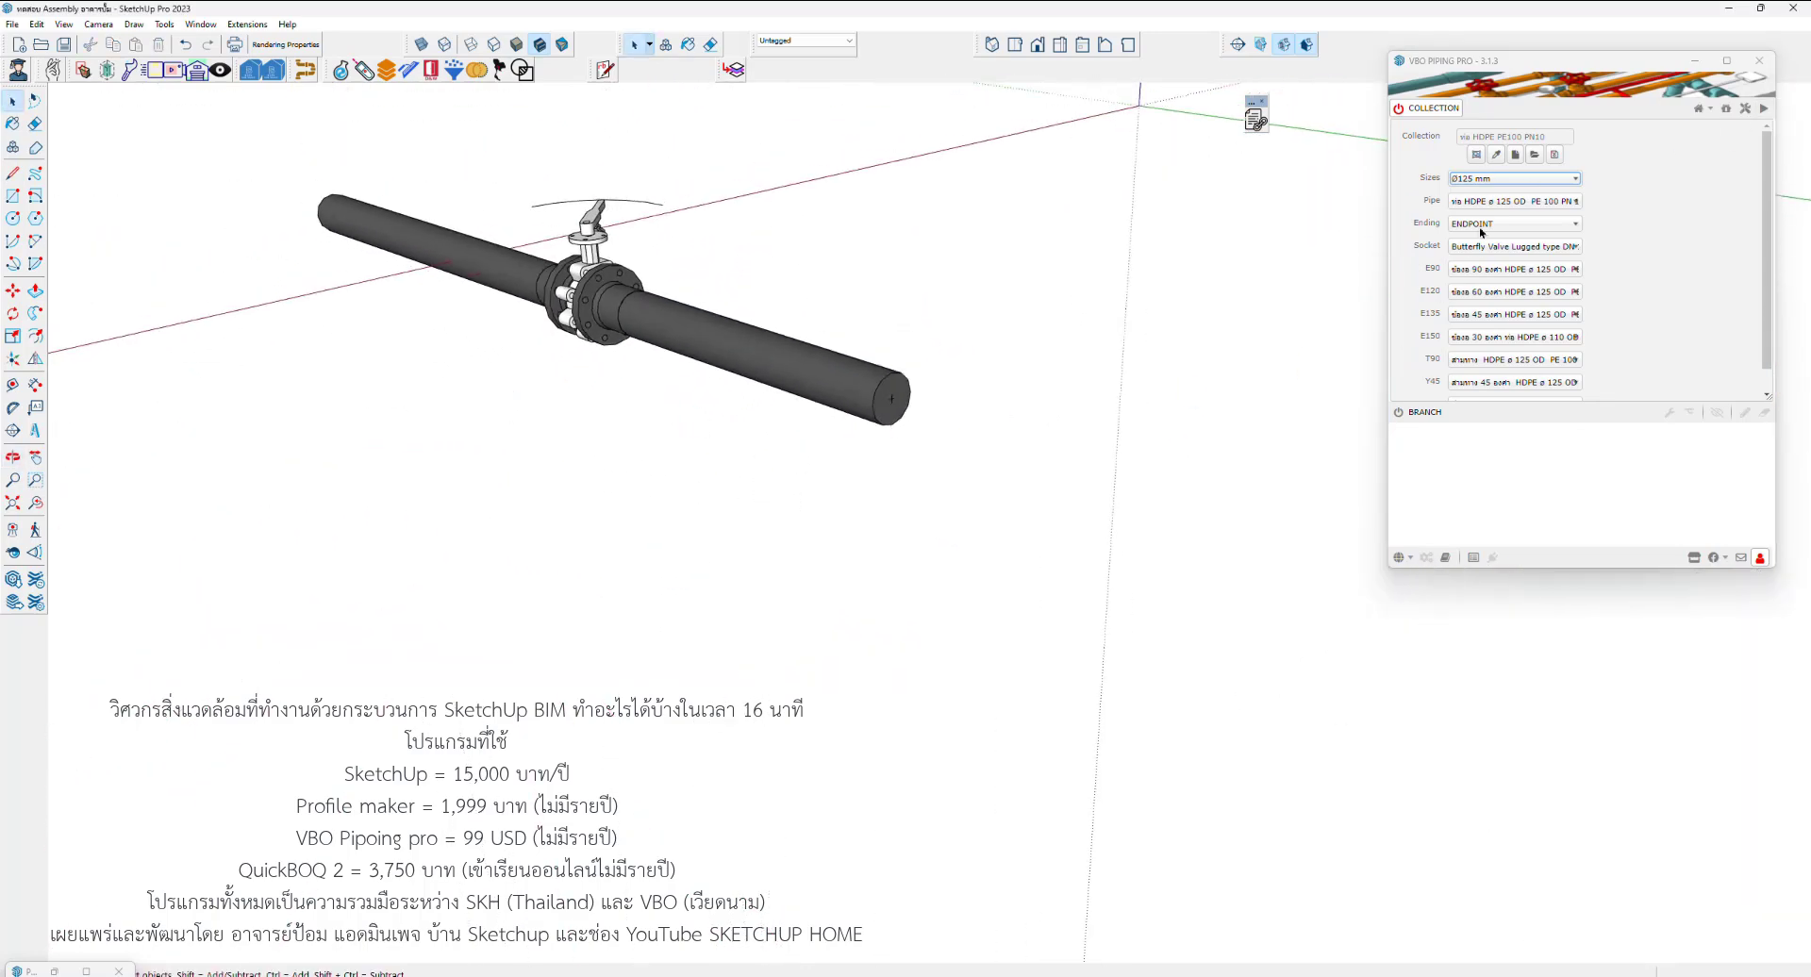
pyautogui.click(1428, 111)
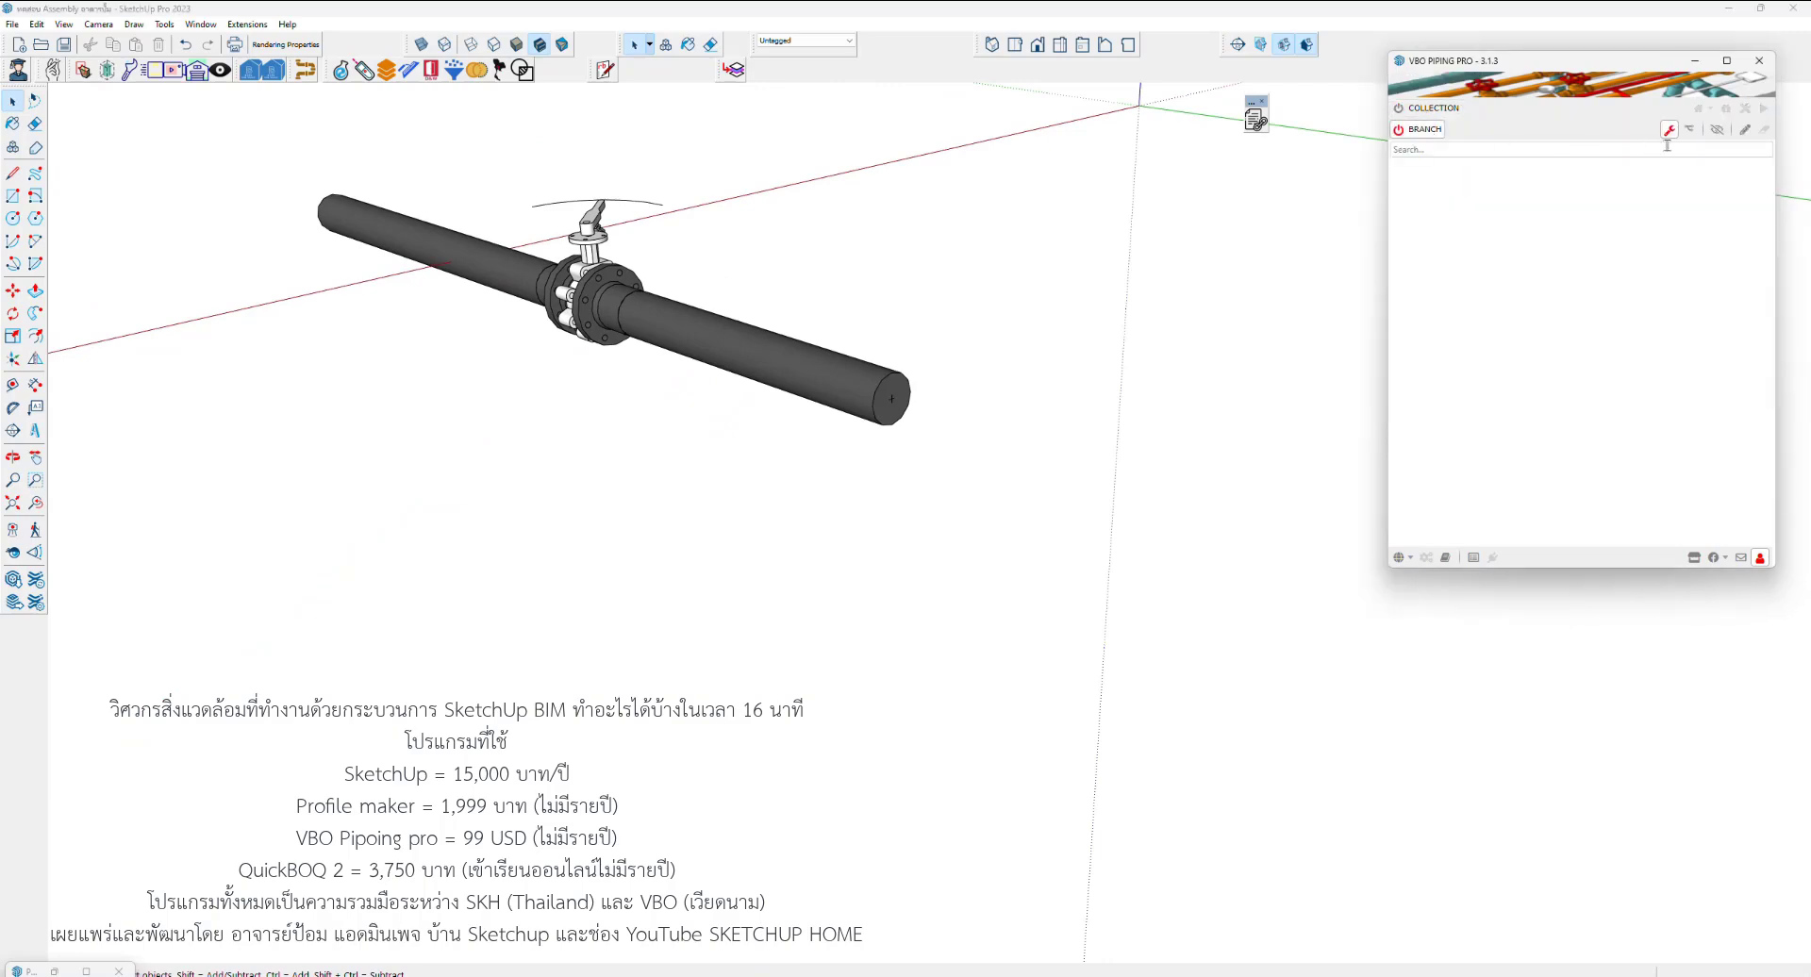
# Cap the pipe's open end with a Self Priming Volute Pump 125 x 125 ending
pyautogui.click(1672, 131)
pyautogui.scroll(3, 886, 411)
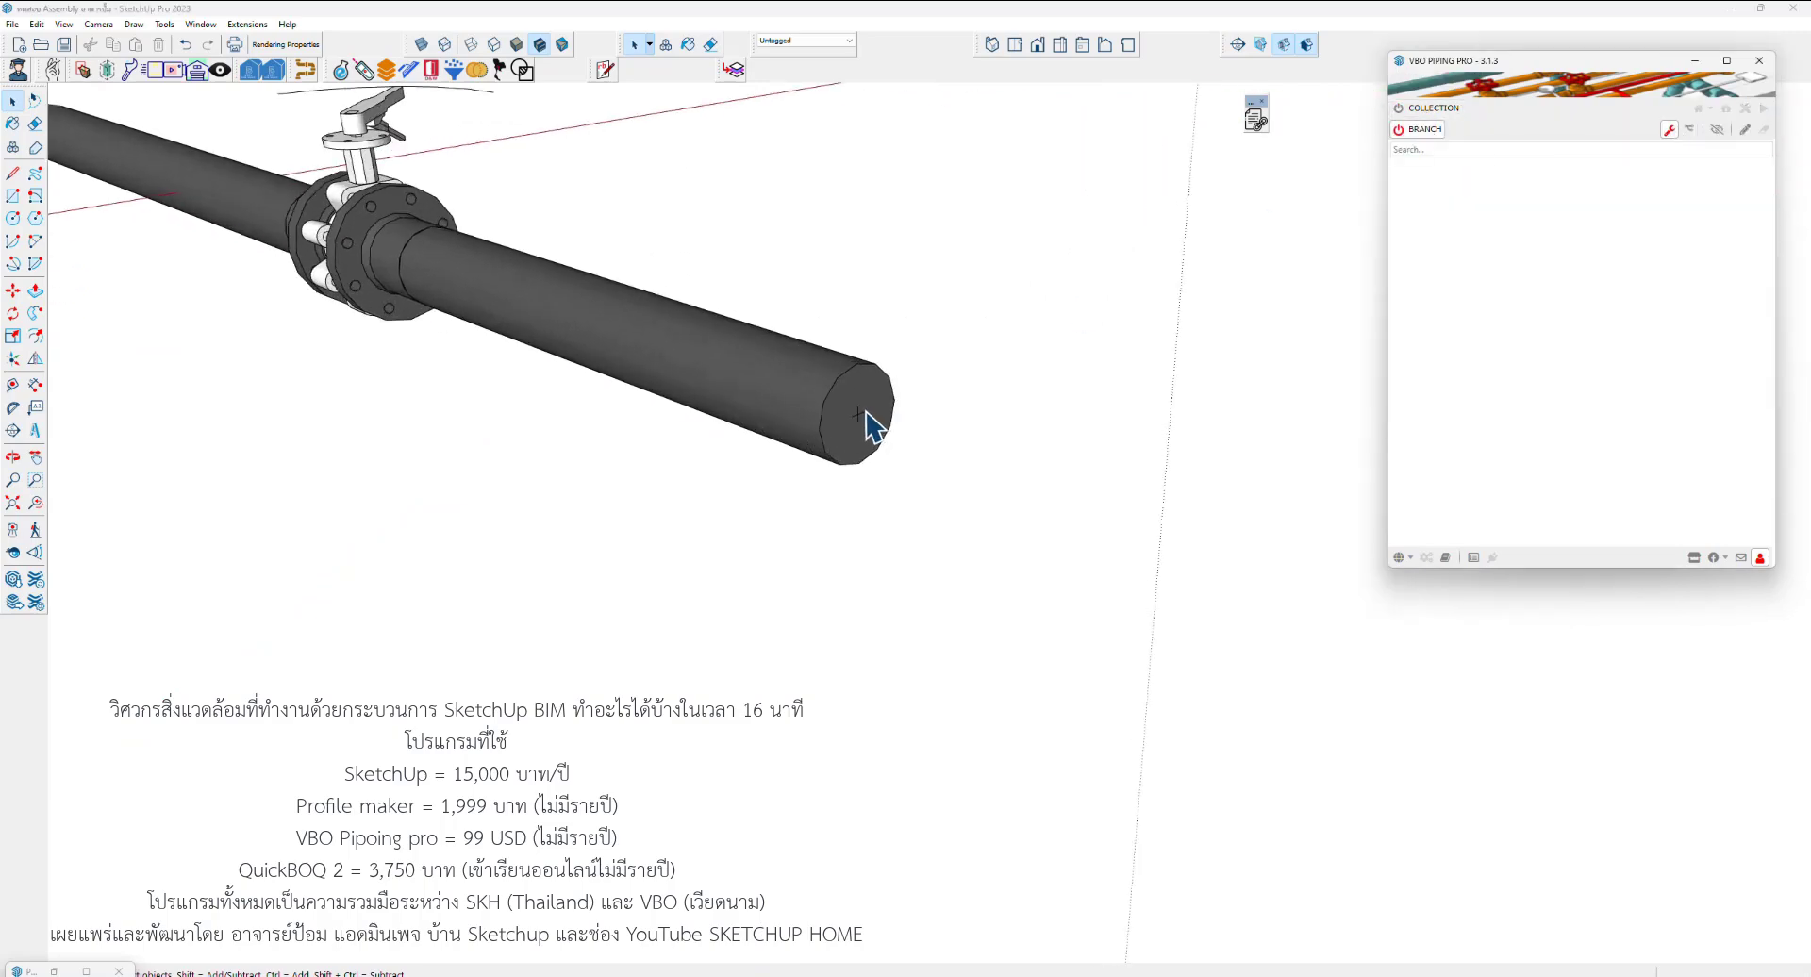
pyautogui.click(859, 417)
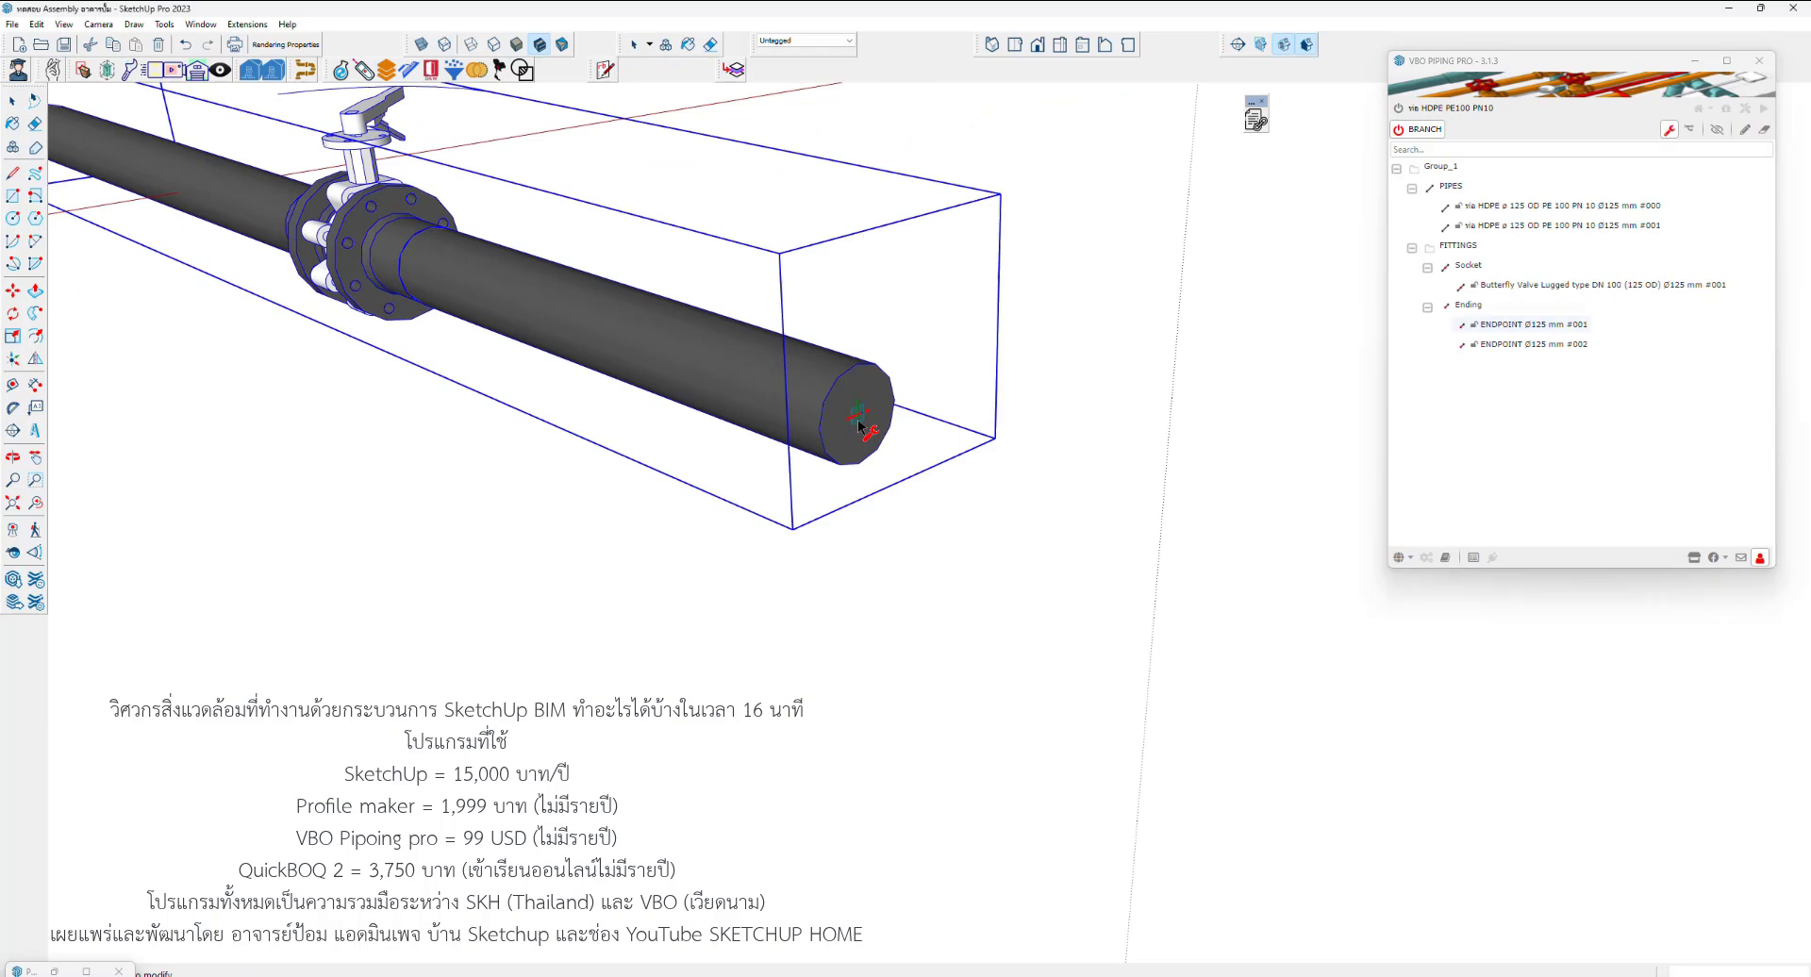
pyautogui.click(1481, 161)
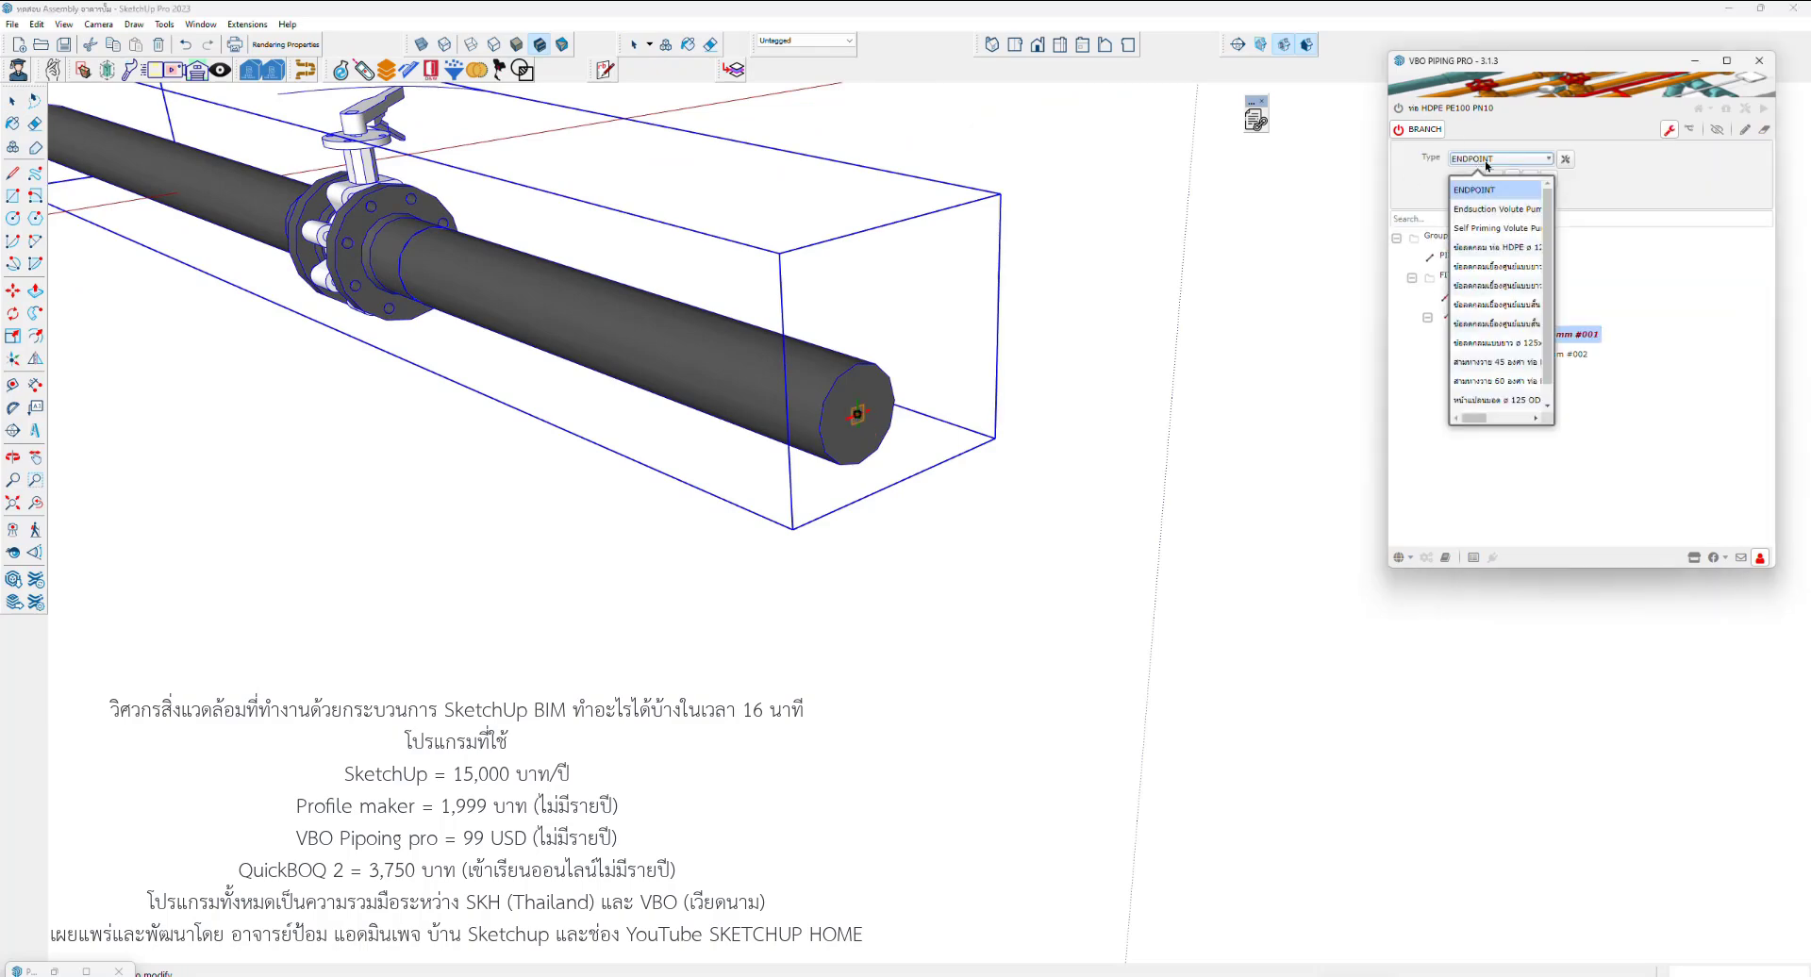
pyautogui.click(1483, 228)
pyautogui.scroll(-3, 887, 415)
pyautogui.scroll(-3, 887, 415)
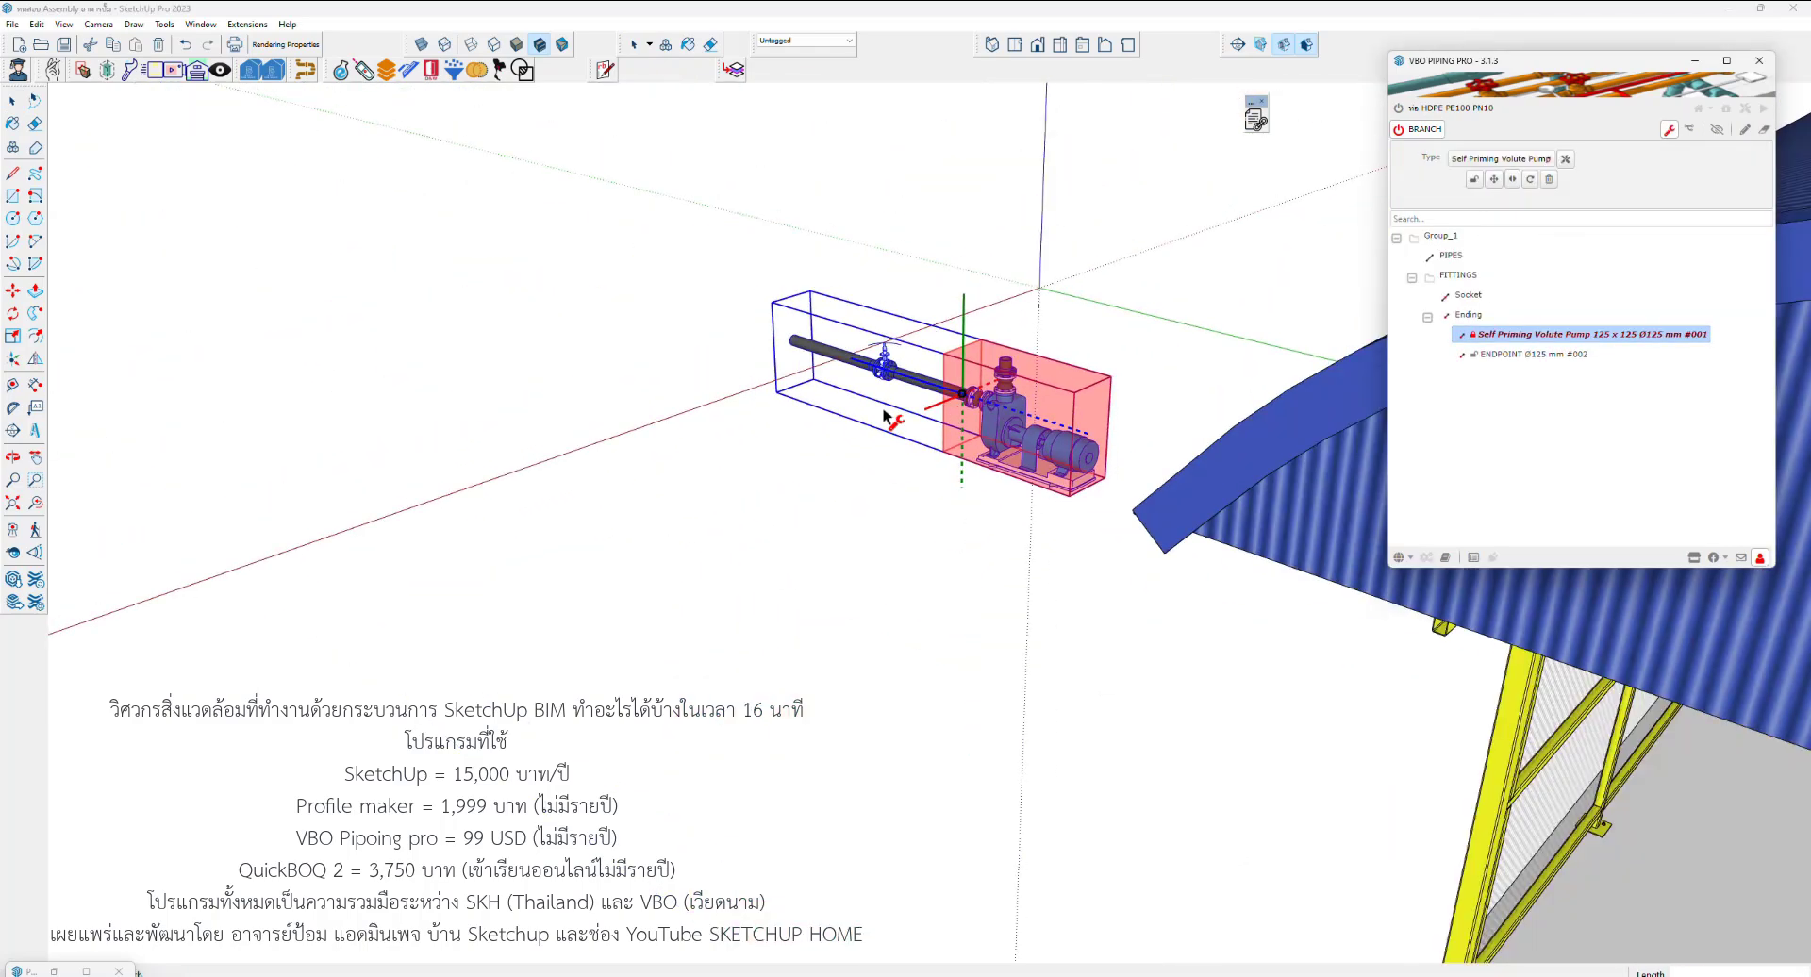
pyautogui.scroll(-3, 887, 415)
# Open the D125 mm pipe group for editing
pyautogui.moveTo(887, 415); pyautogui.dragTo(1100, 396, button='middle')
pyautogui.press('space')
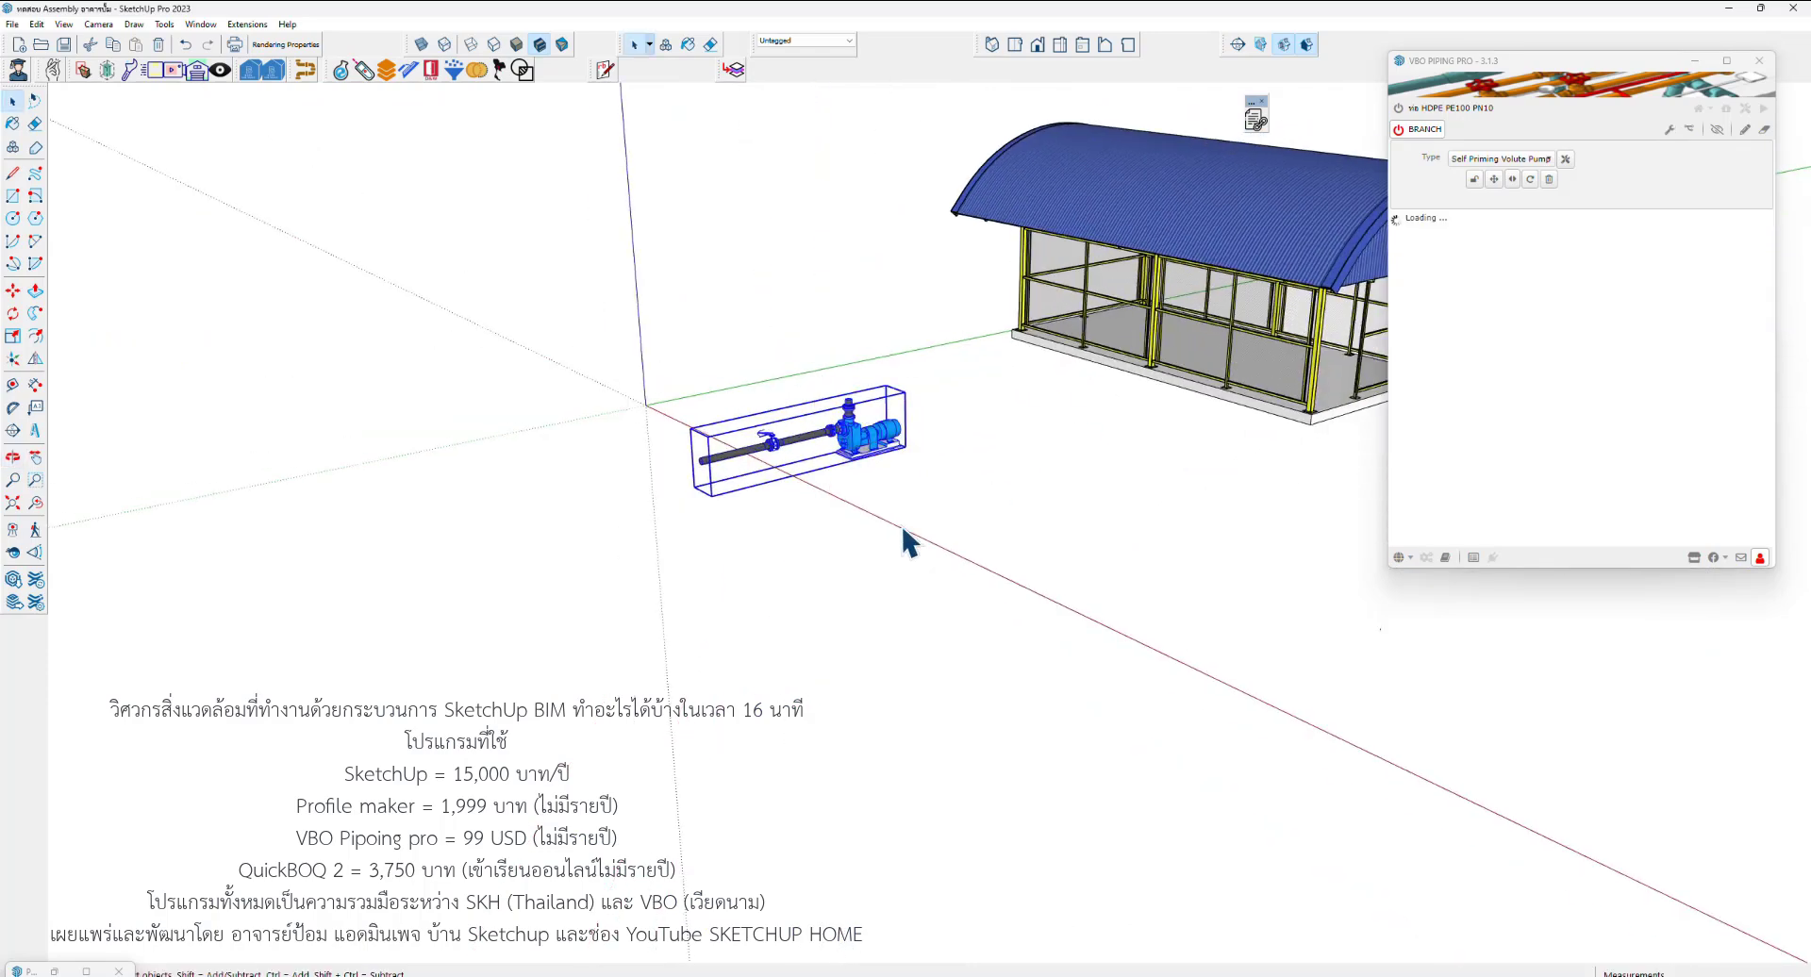
pyautogui.scroll(3, 774, 477)
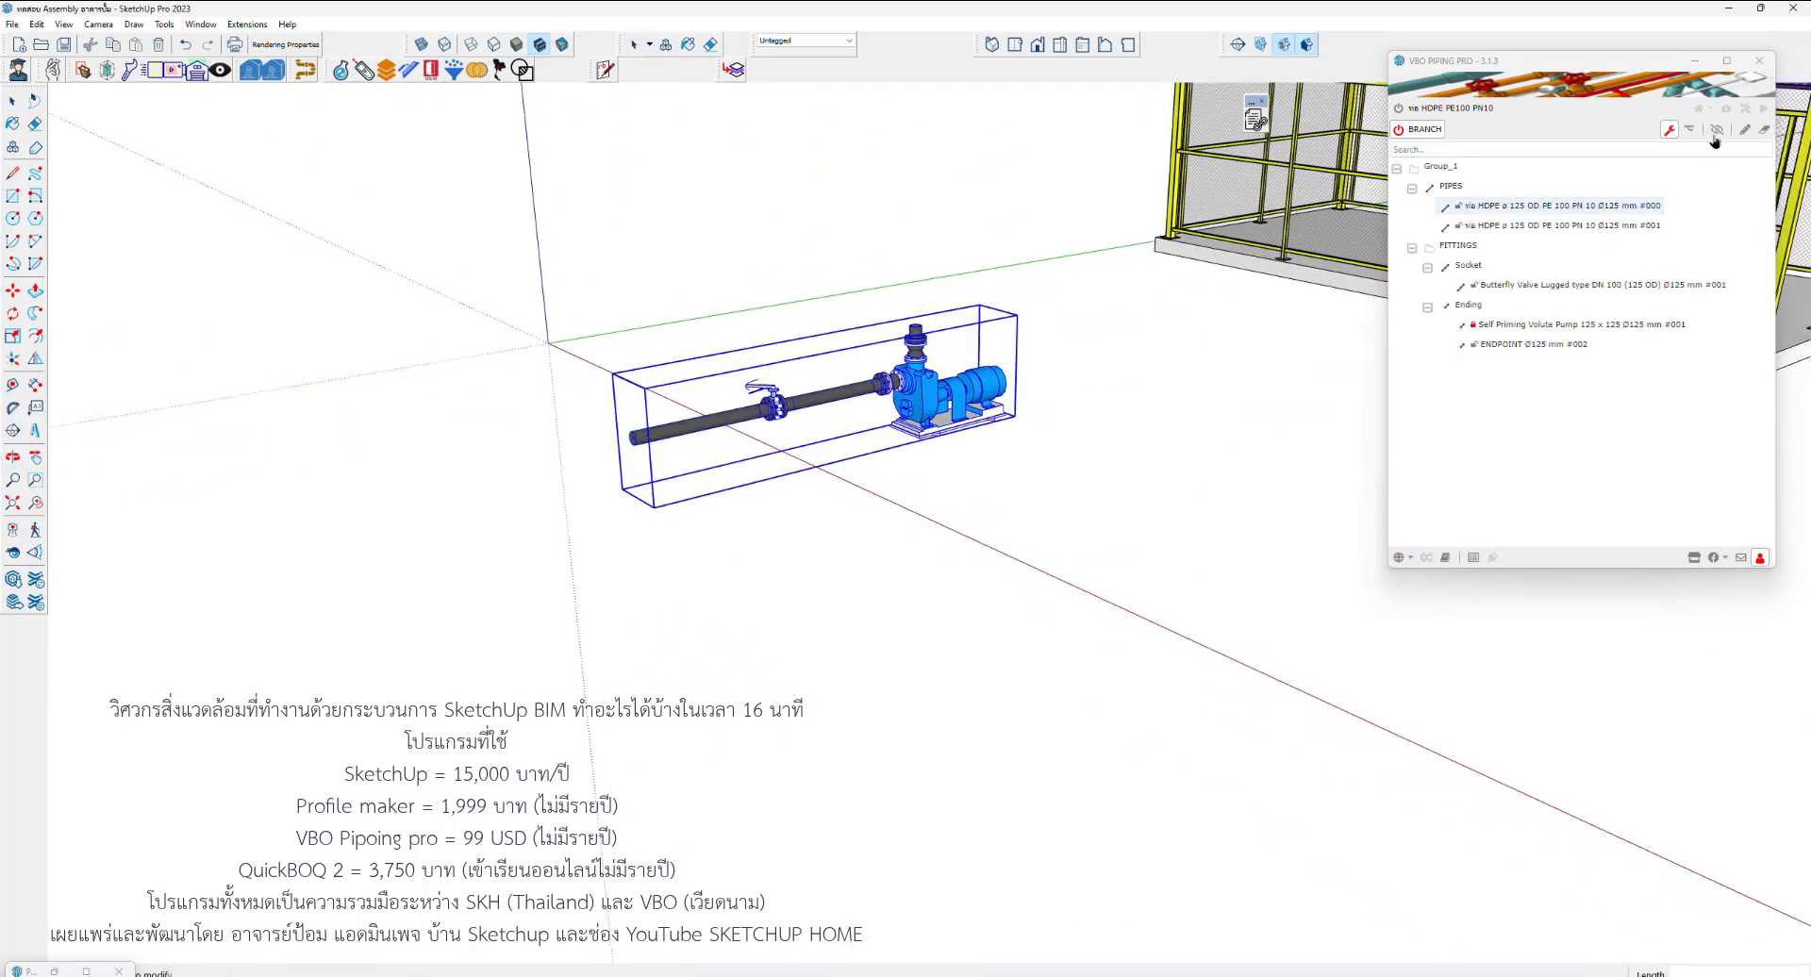
pyautogui.doubleClick(723, 430)
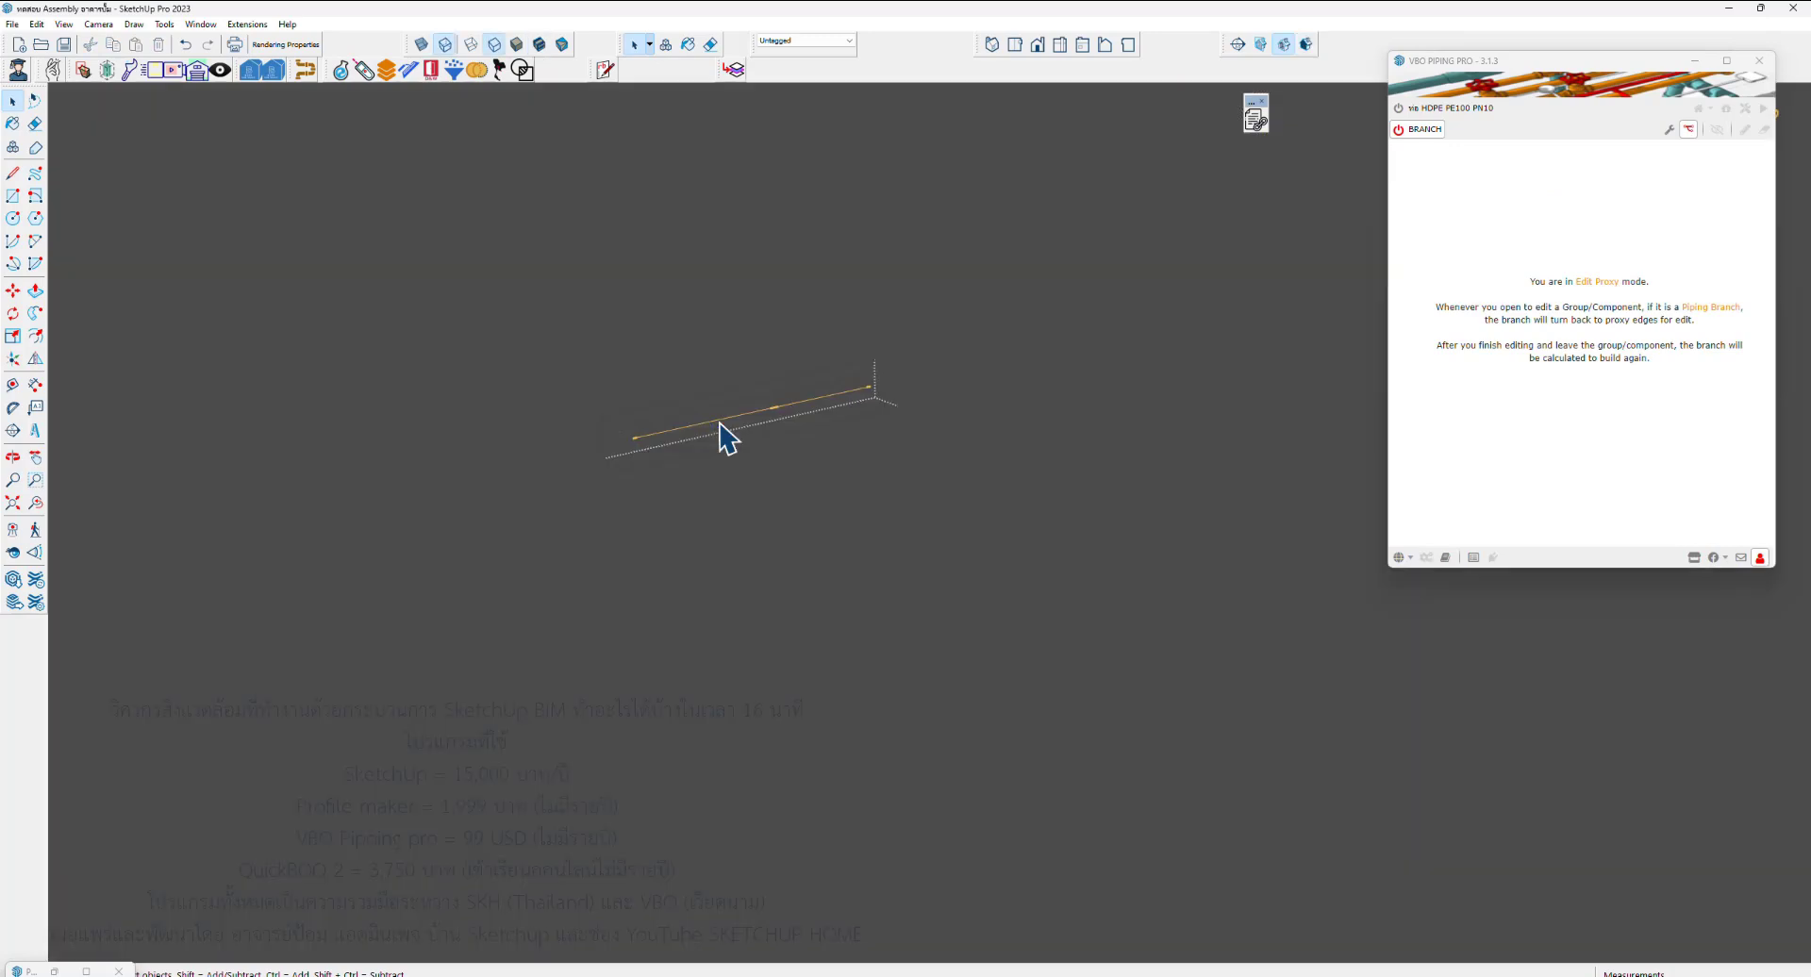
# Draw a vertical leg down from the pipe end, exit the group, and start the tank rectangle
pyautogui.press('l')
pyautogui.click(632, 438)
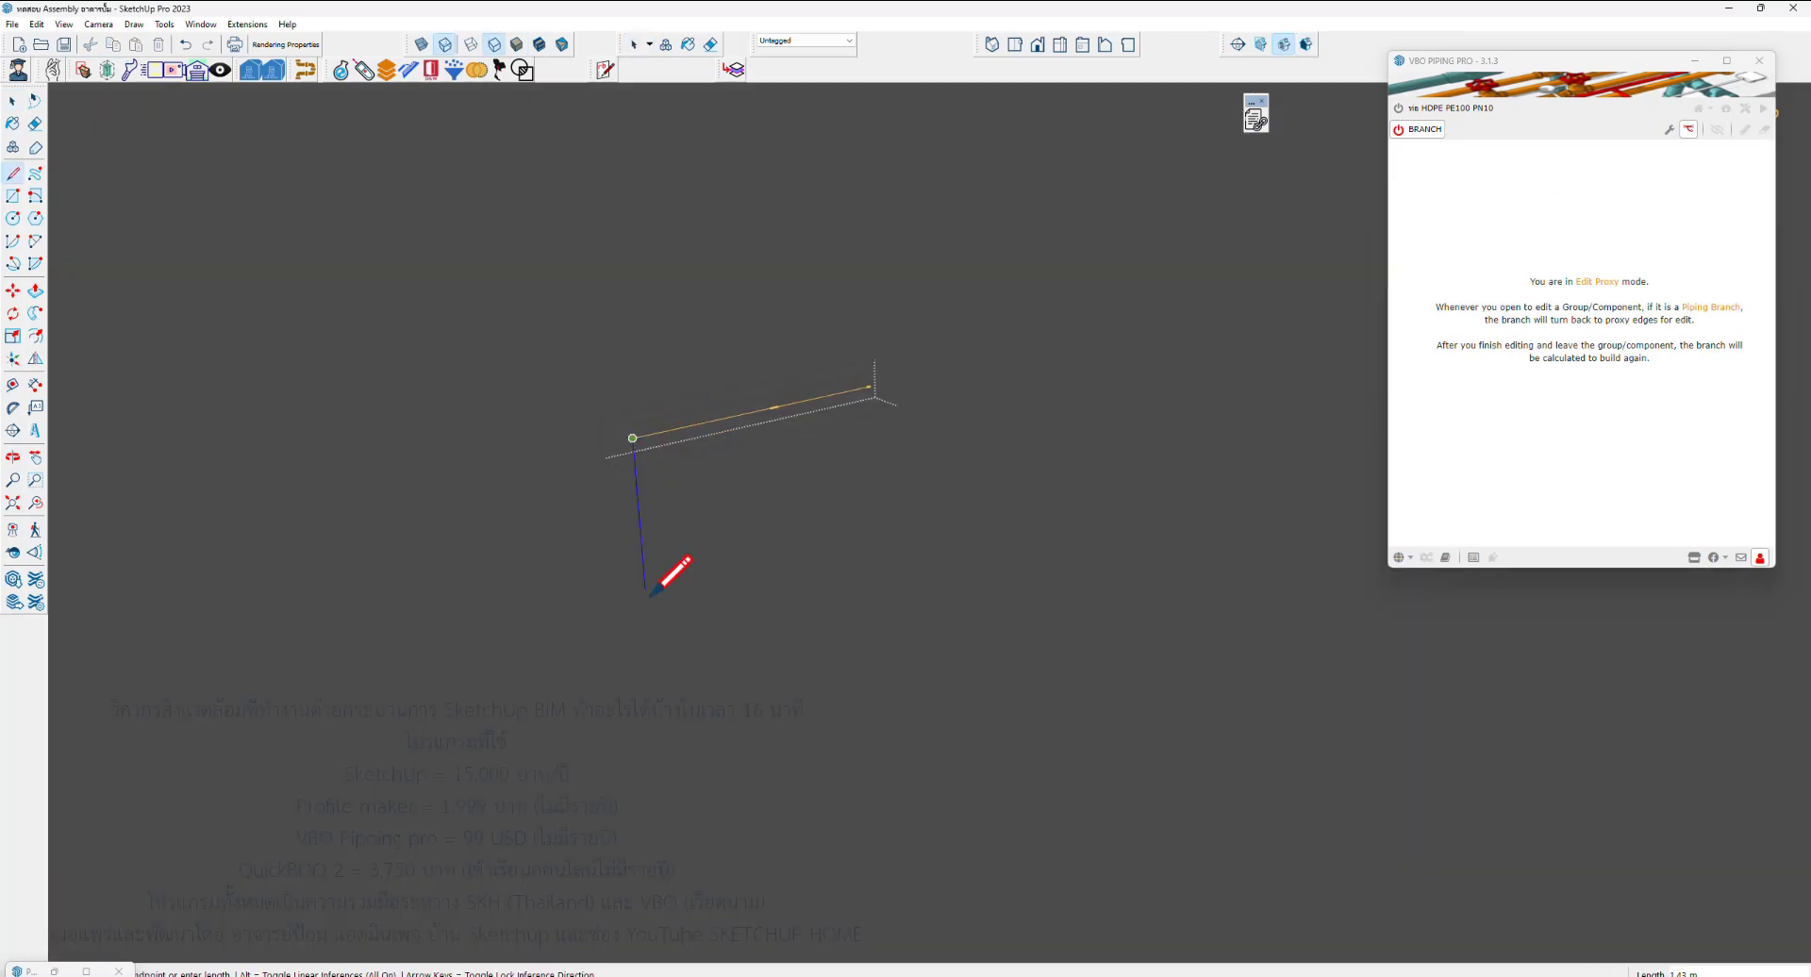
pyautogui.click(657, 699)
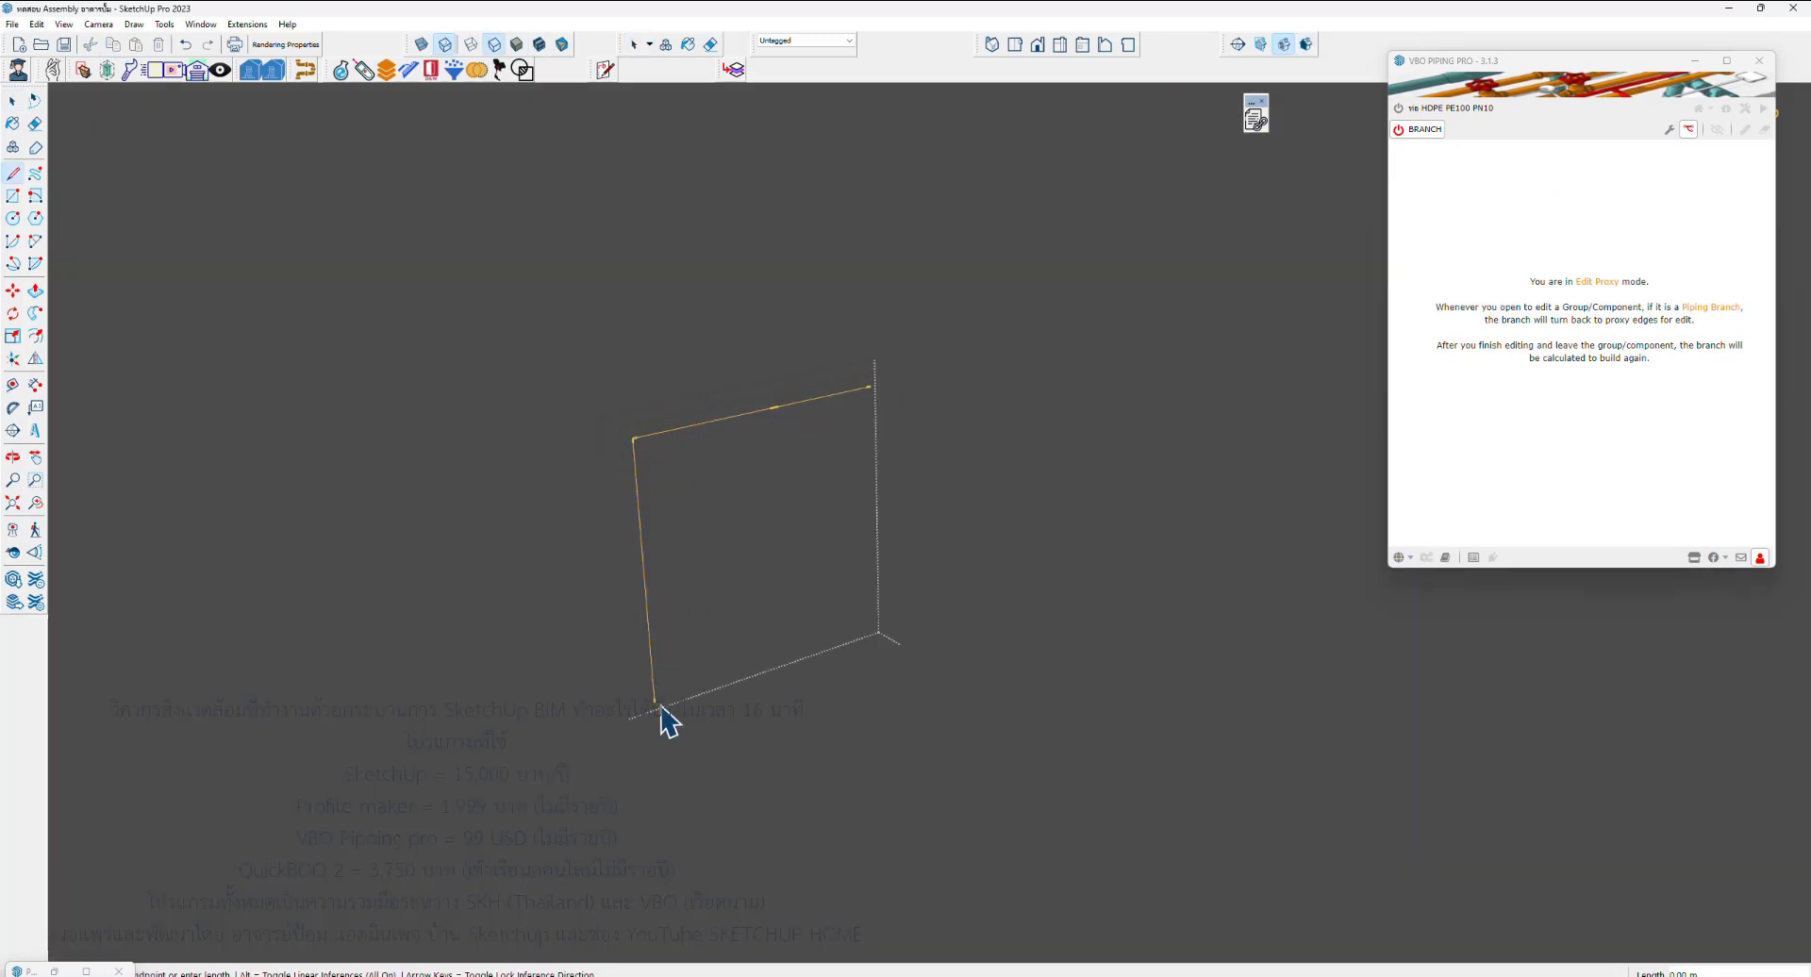
pyautogui.press('space')
pyautogui.click(808, 525)
pyautogui.scroll(-3, 709, 415)
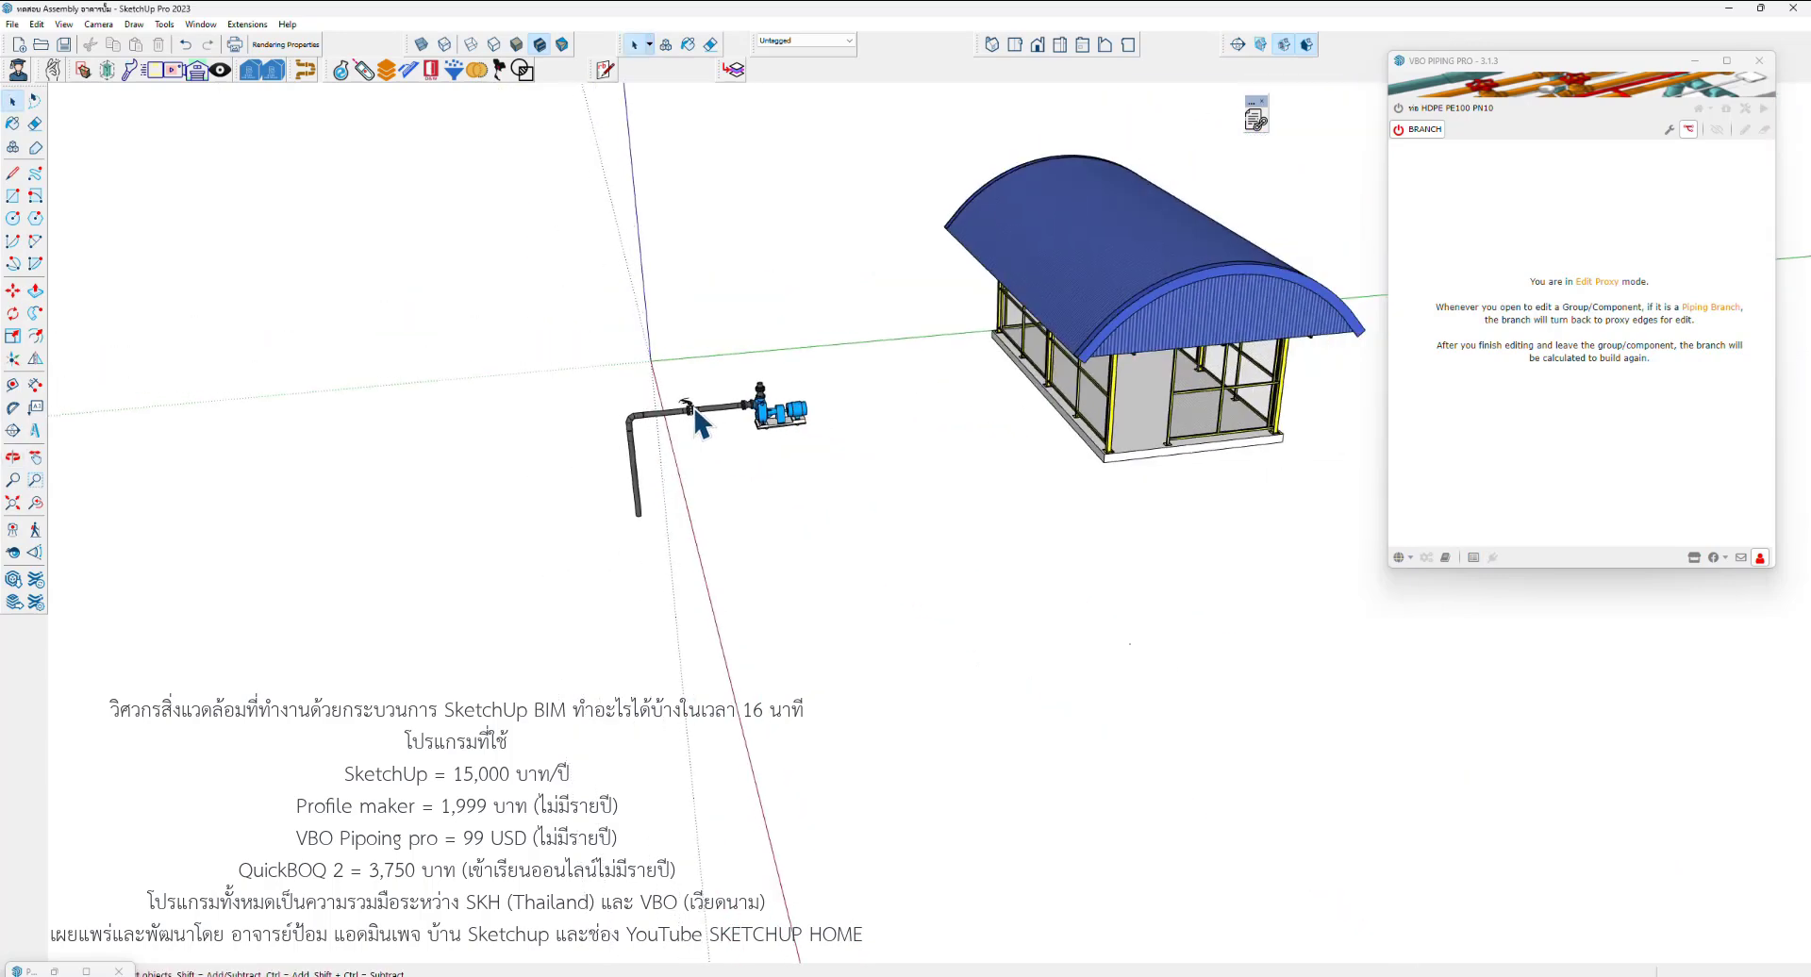
pyautogui.moveTo(709, 415); pyautogui.dragTo(748, 465, button='middle')
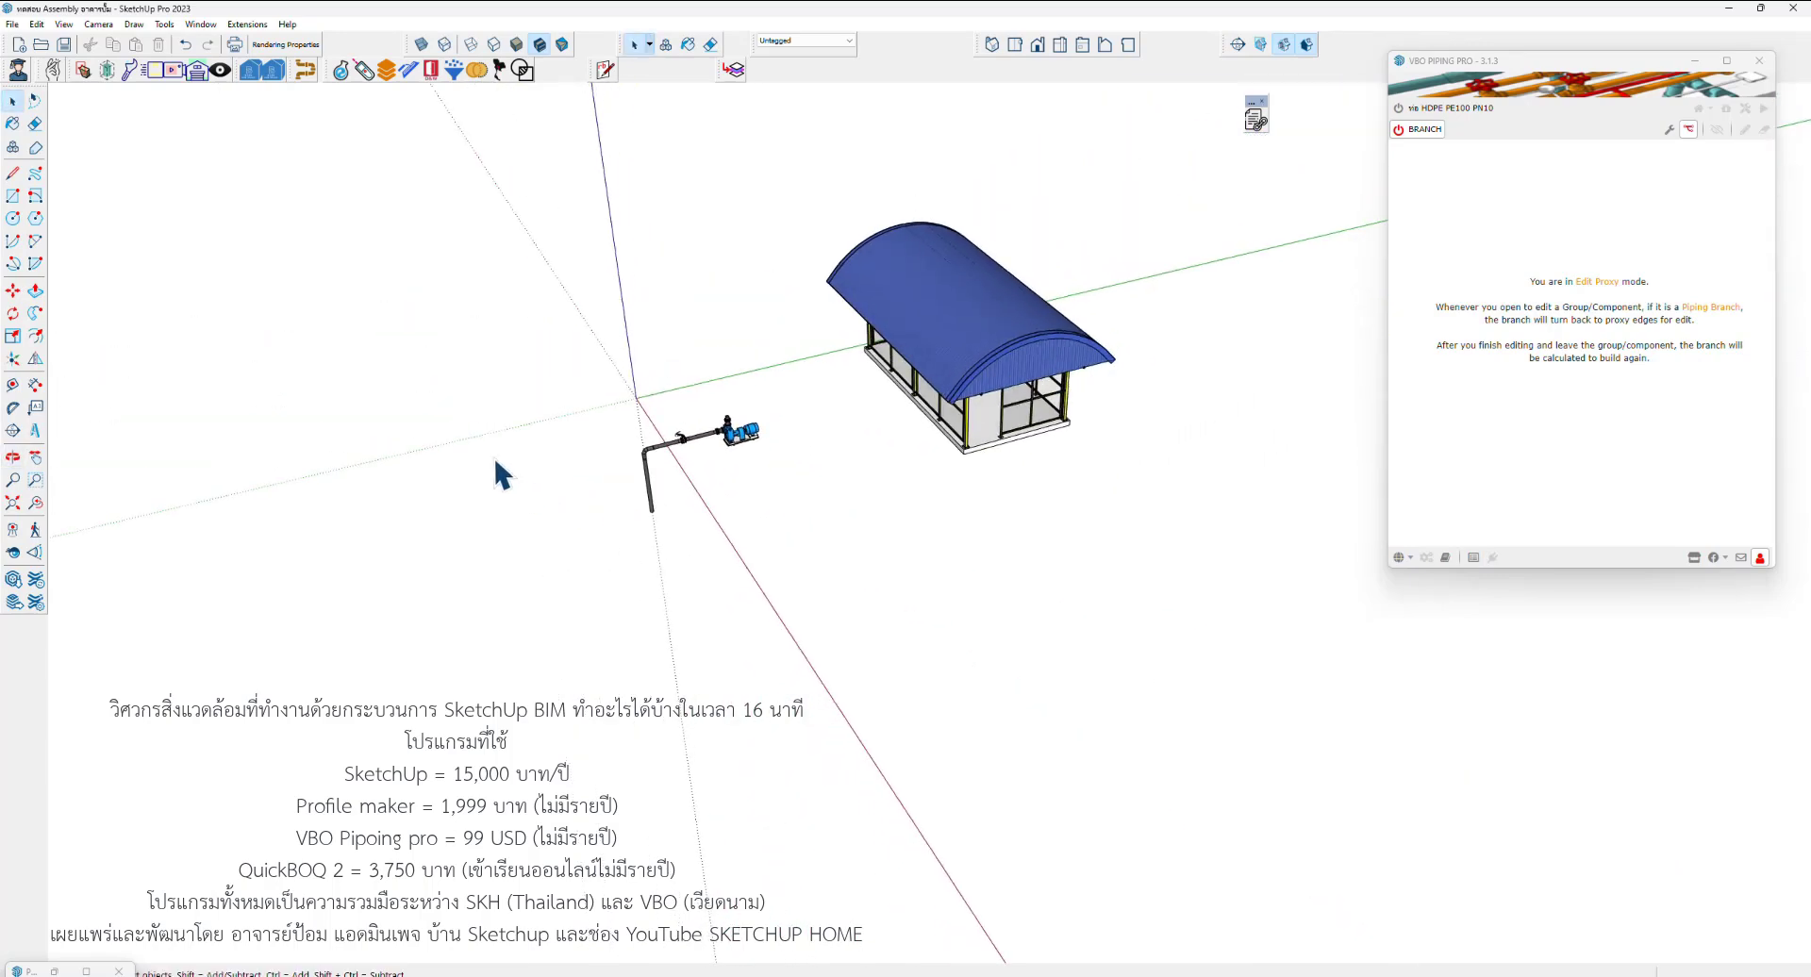
pyautogui.scroll(3, 500, 472)
pyautogui.press('r')
pyautogui.click(365, 417)
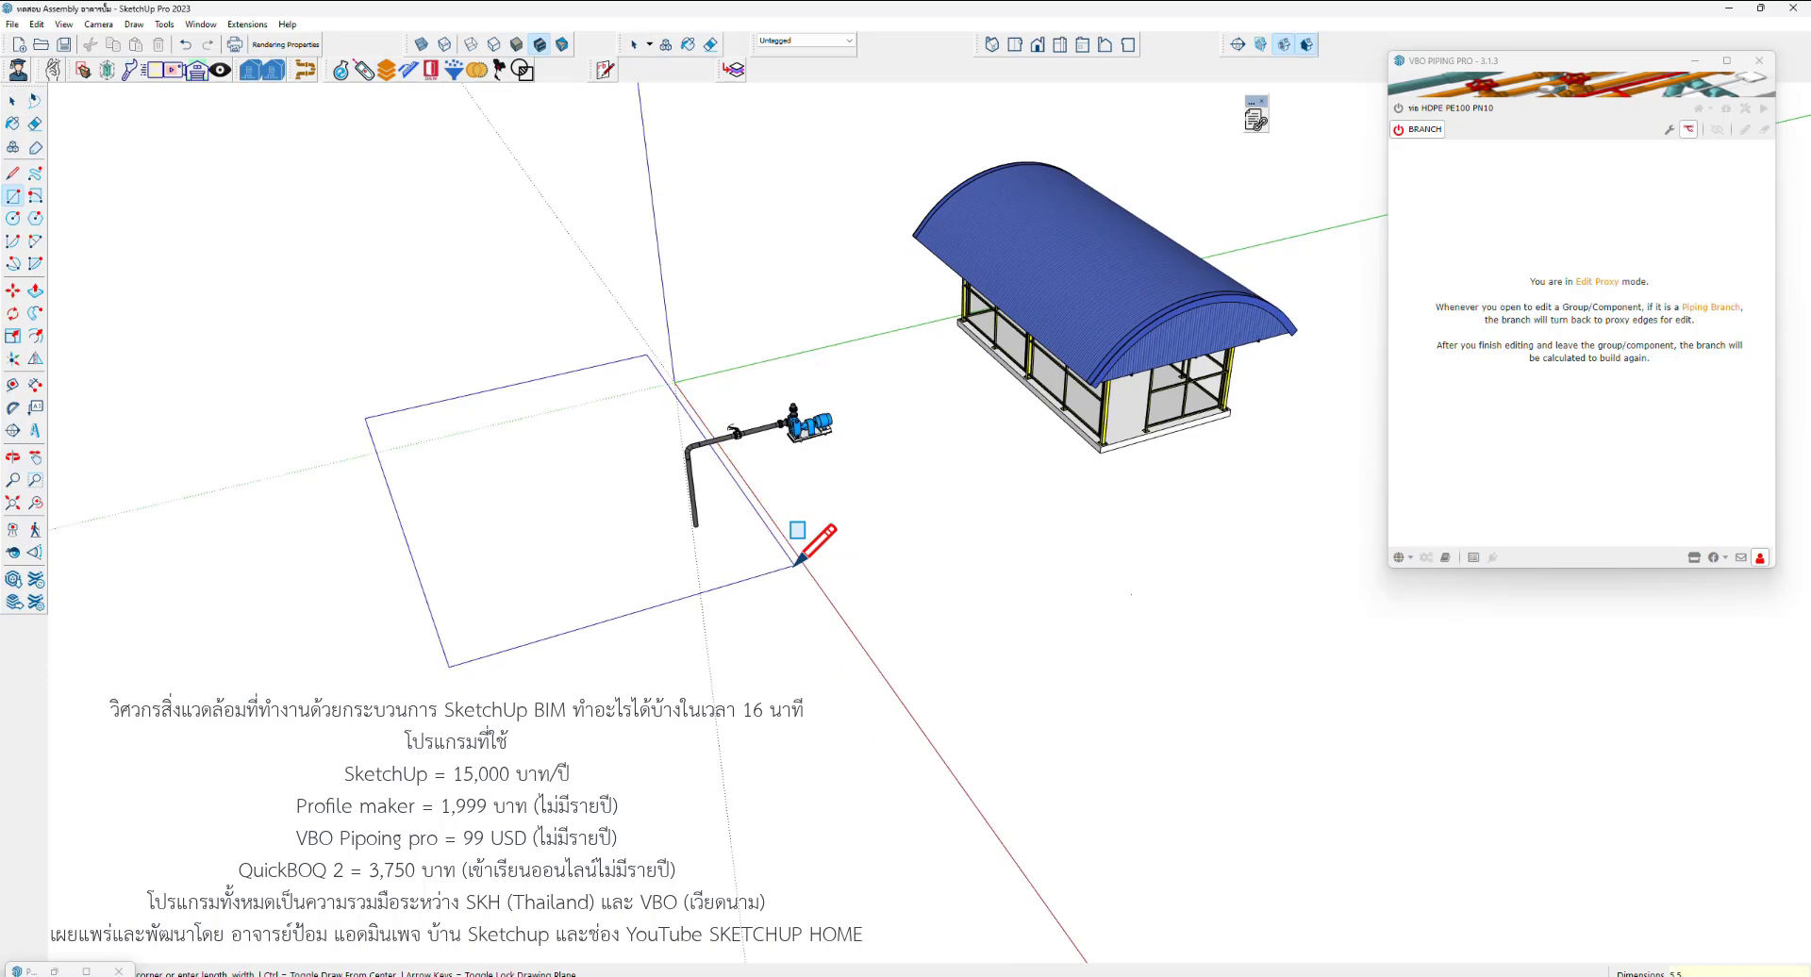
# Complete the tank footprint rectangle and offset its outline to form the wall thickness
pyautogui.click(797, 564)
pyautogui.press('space')
pyautogui.scroll(3, 413, 428)
pyautogui.click(640, 462)
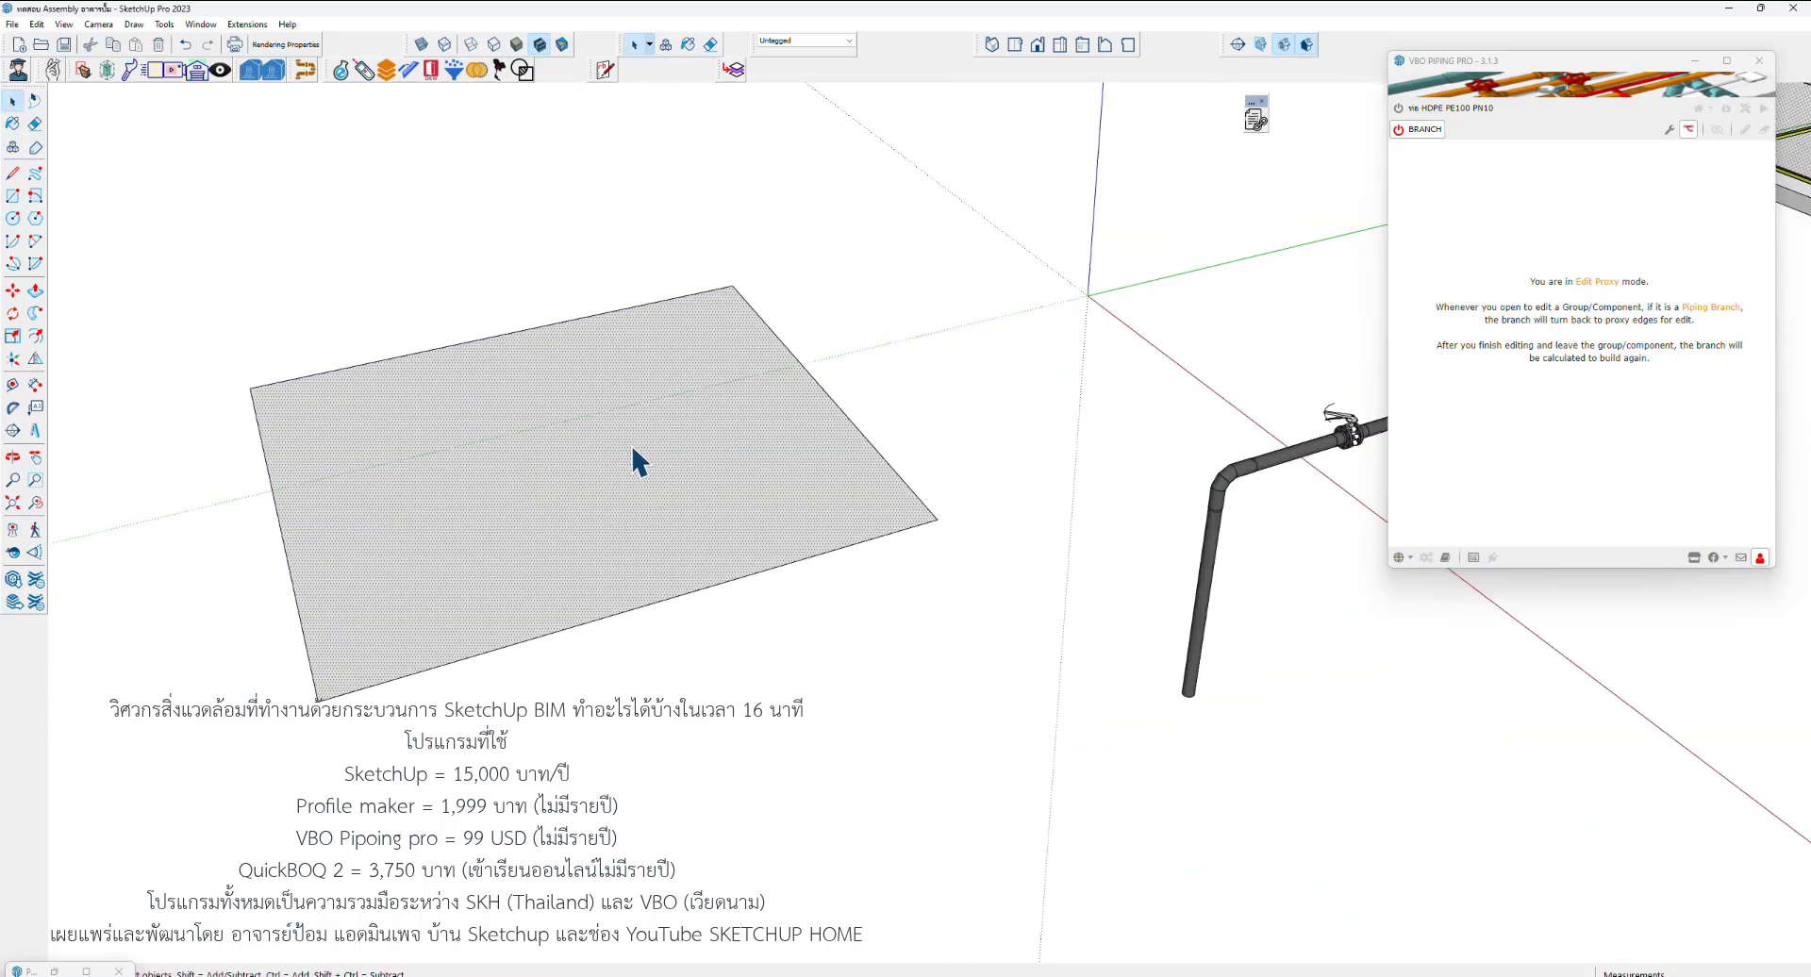
pyautogui.press('f')
pyautogui.click(817, 383)
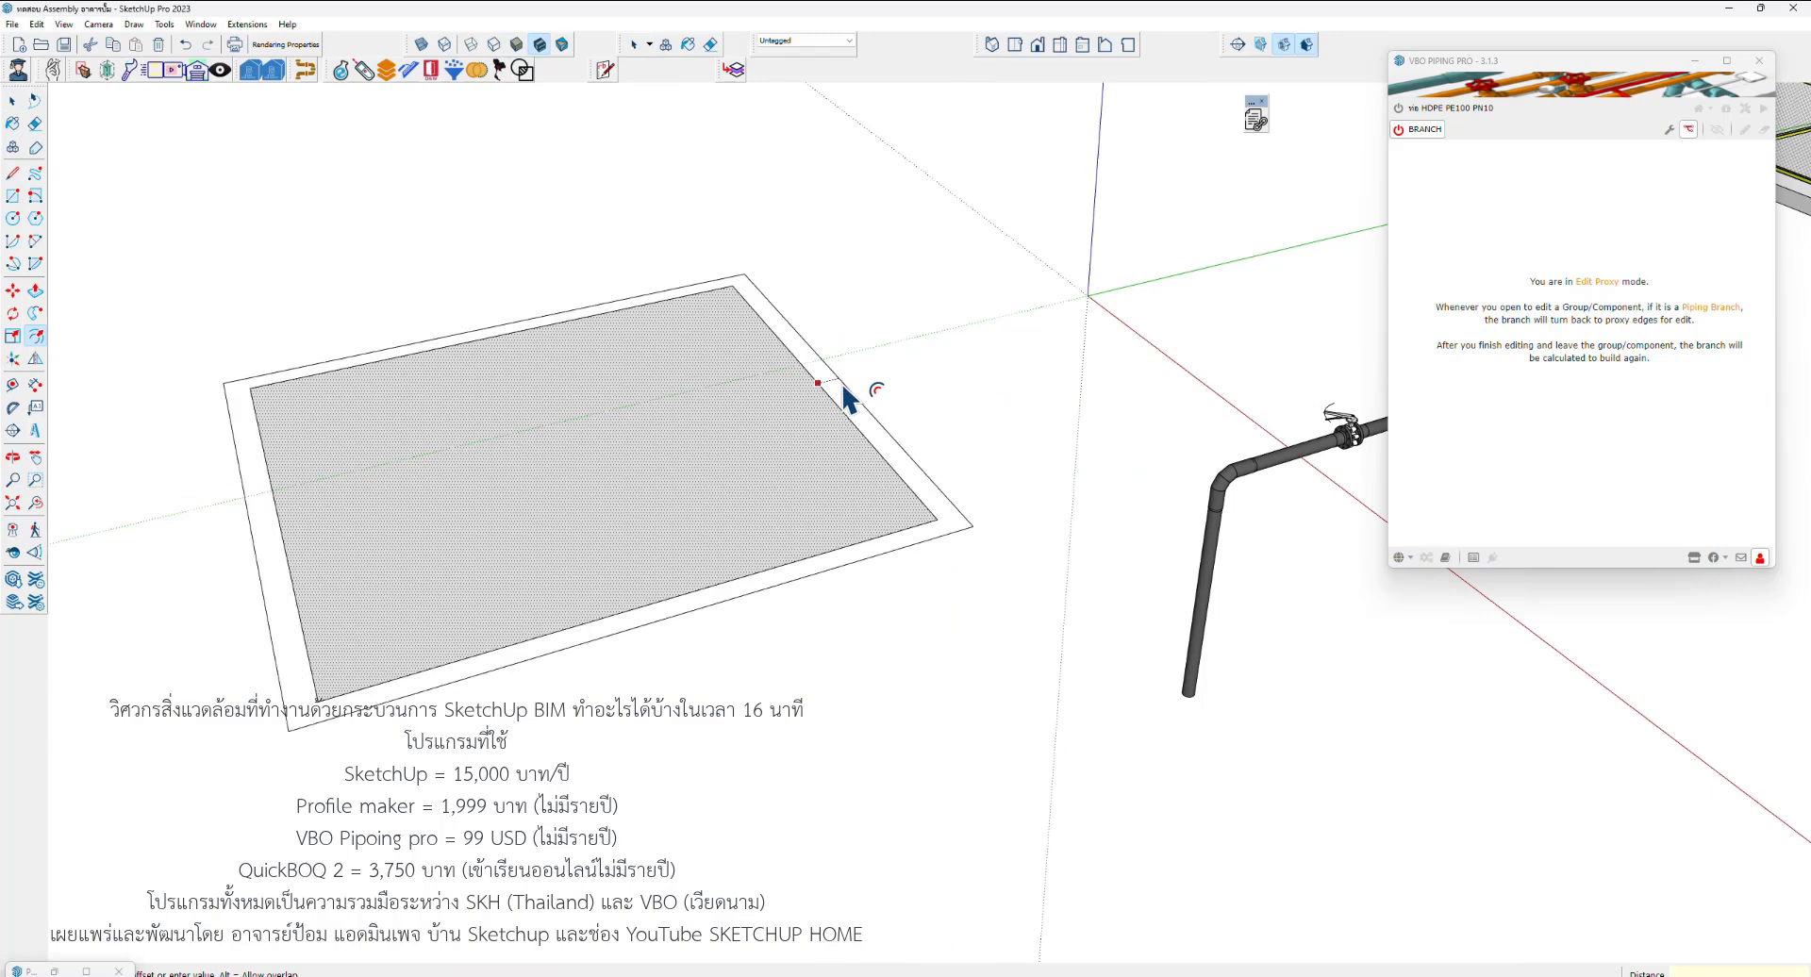
pyautogui.click(844, 387)
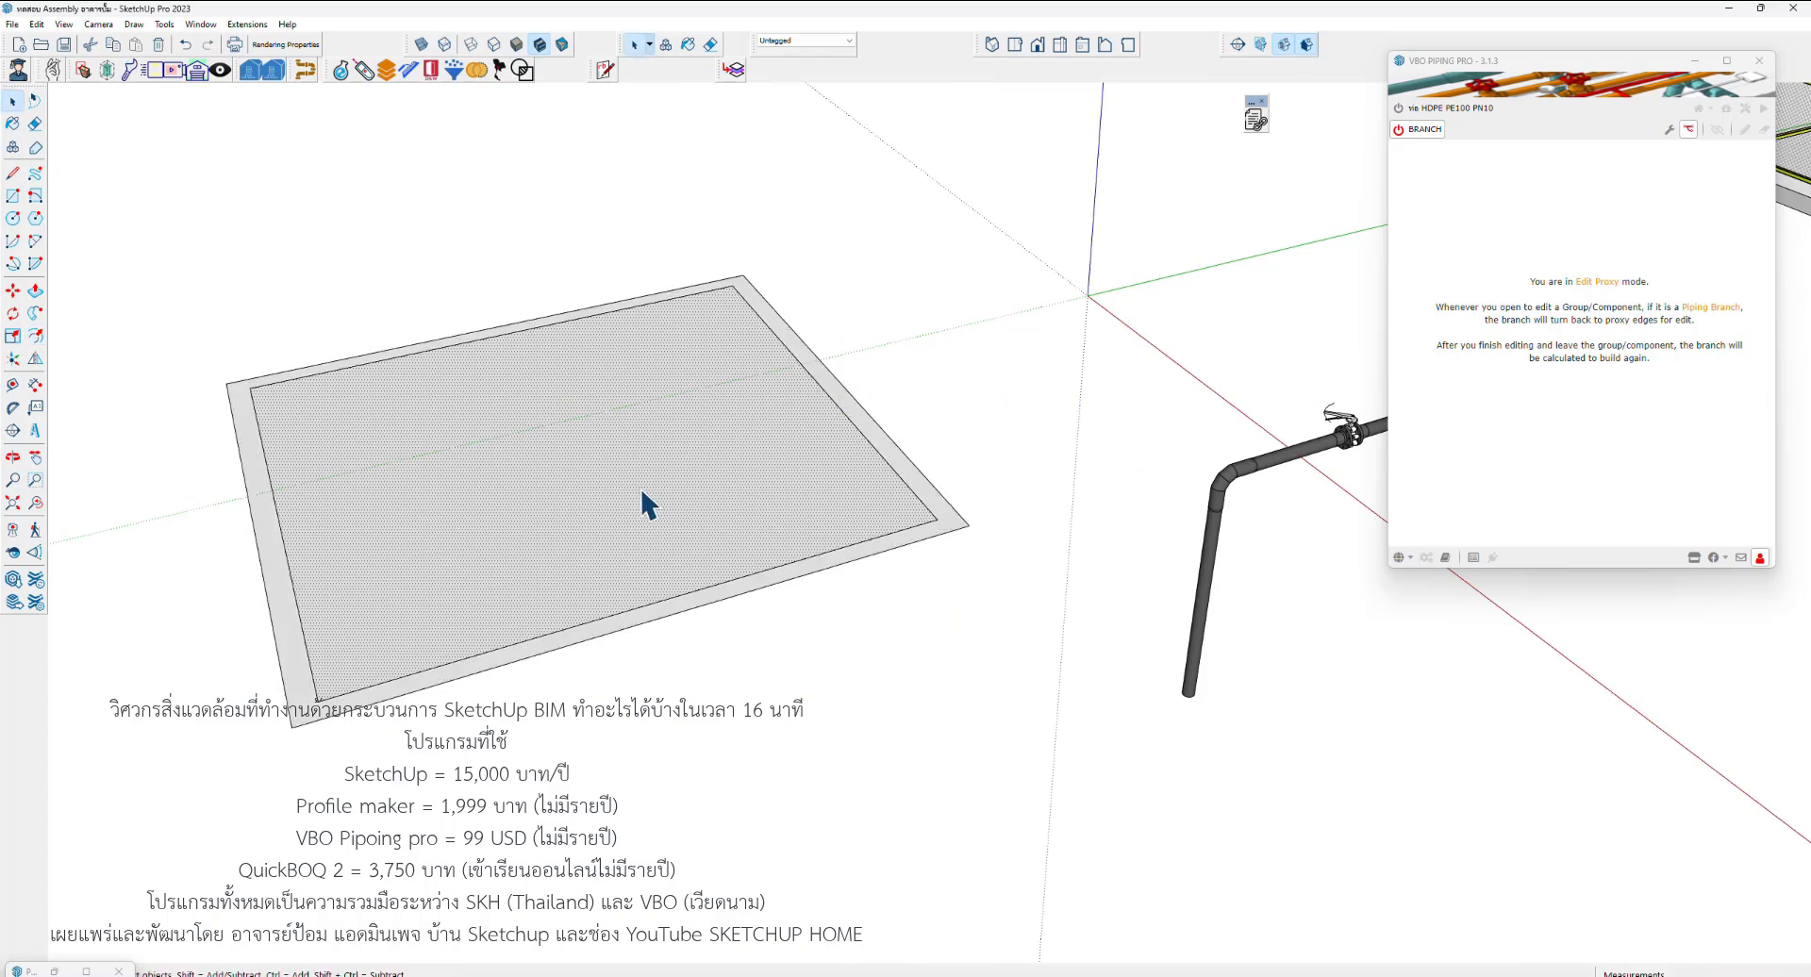
# Push/Pull the outer band upward into the tank walls
pyautogui.scroll(-5, 649, 505)
pyautogui.press('p')
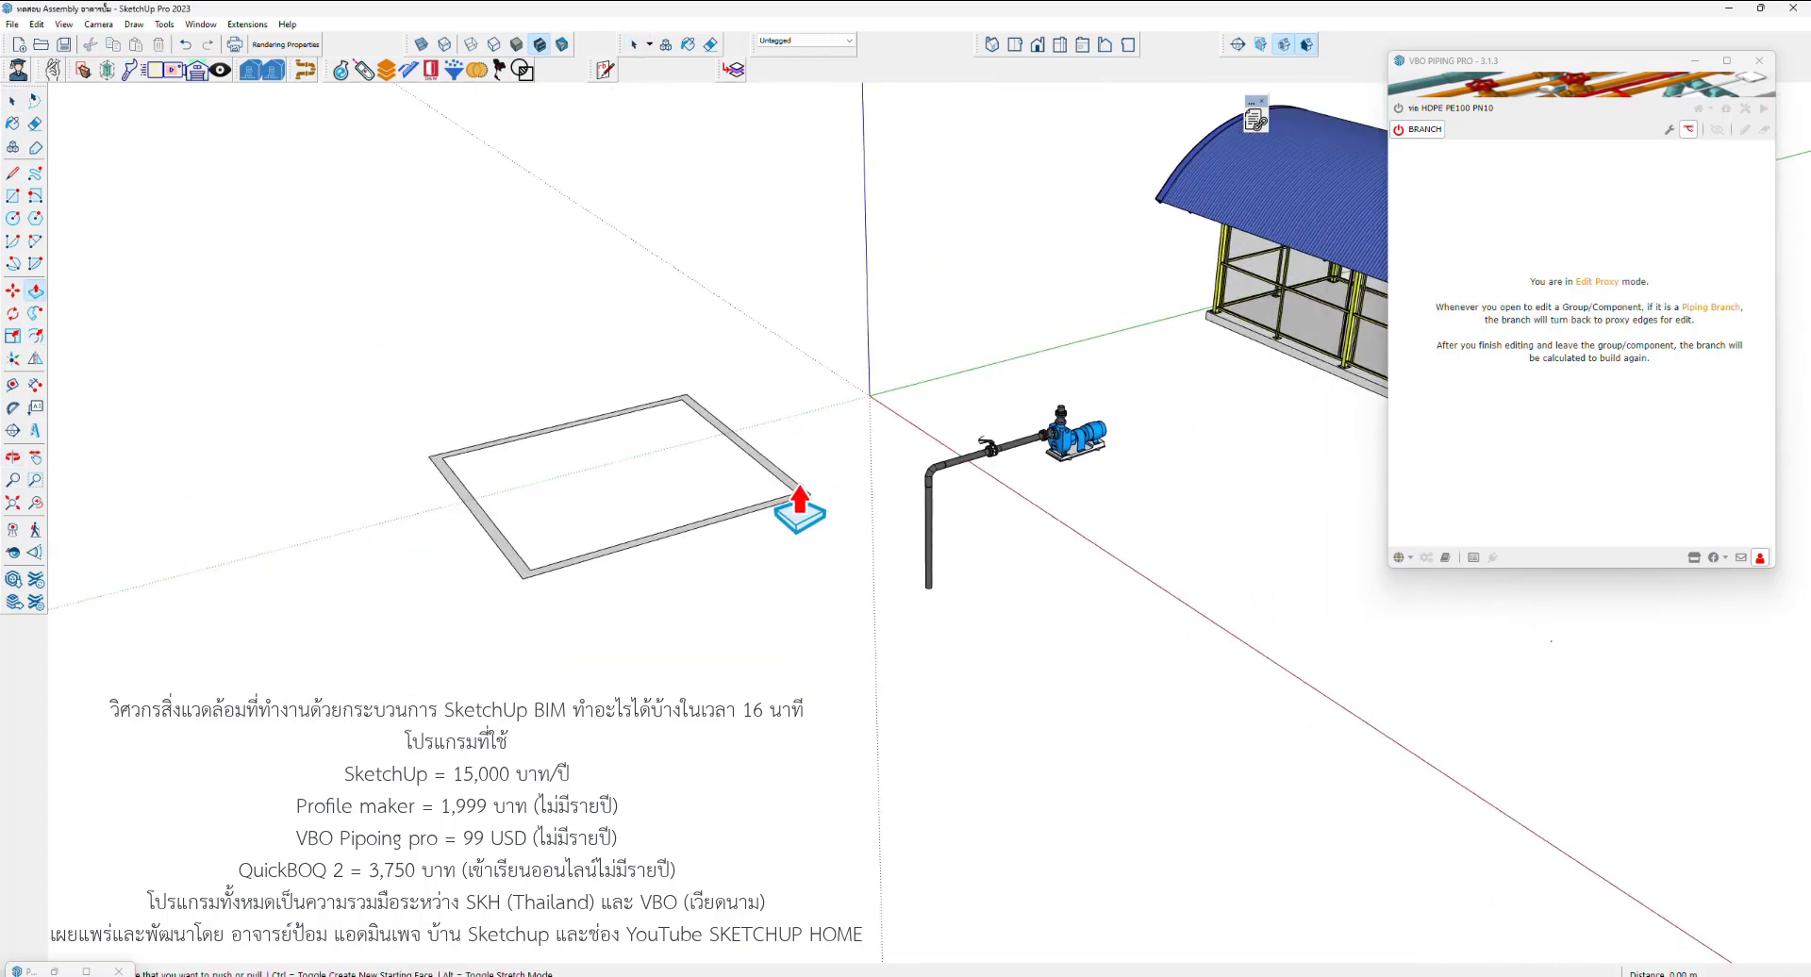
pyautogui.moveTo(798, 502); pyautogui.dragTo(803, 469)
pyautogui.press('Return')
pyautogui.press('space')
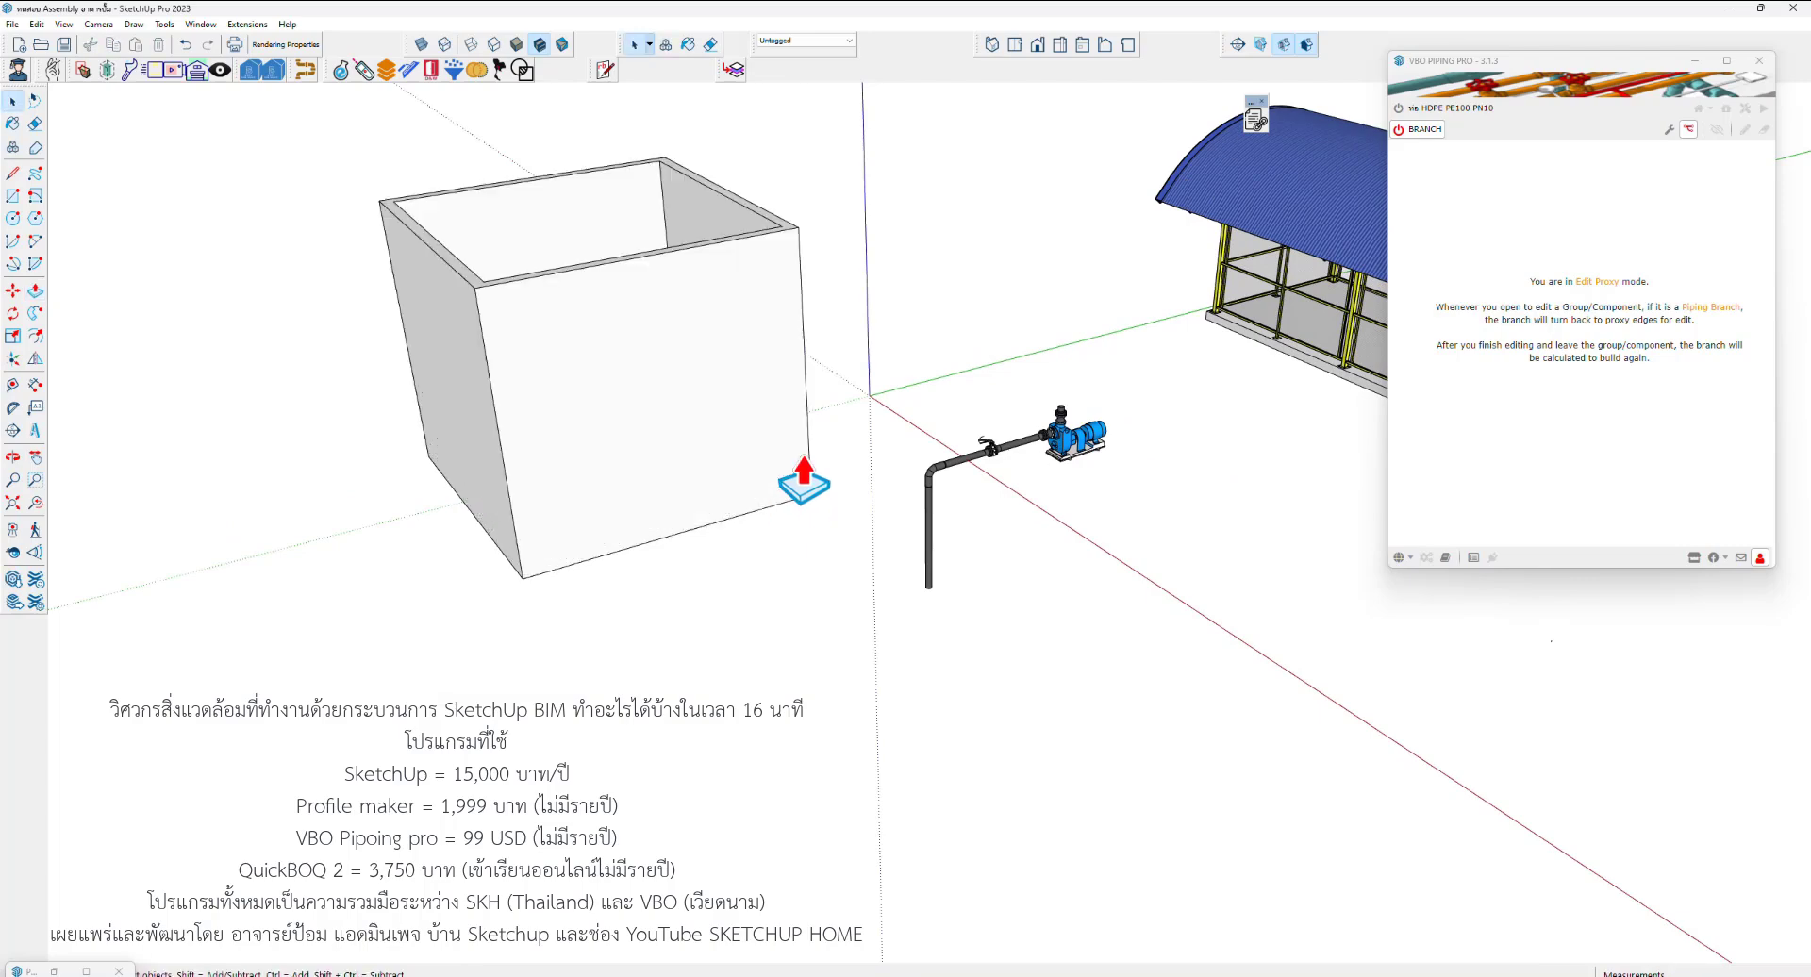
pyautogui.tripleClick(769, 458)
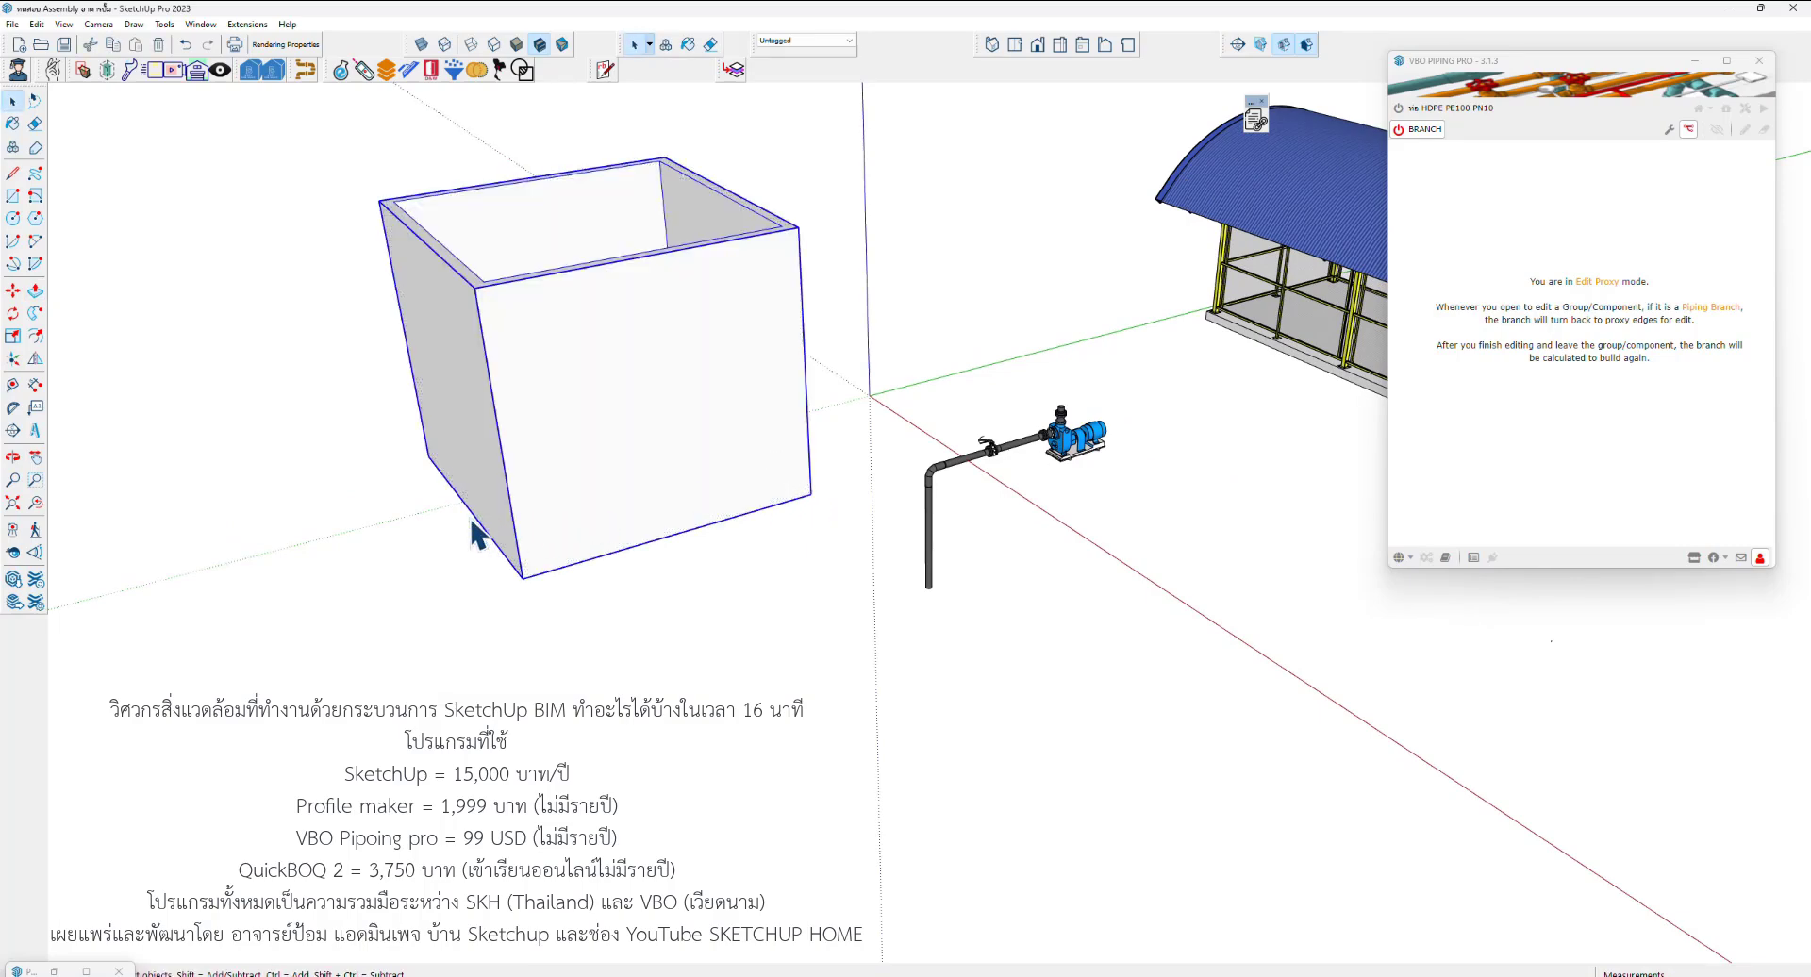
# Offset the tank's bottom outline outward to make a wider base slab footprint
pyautogui.scroll(2, 475, 535)
pyautogui.press('r')
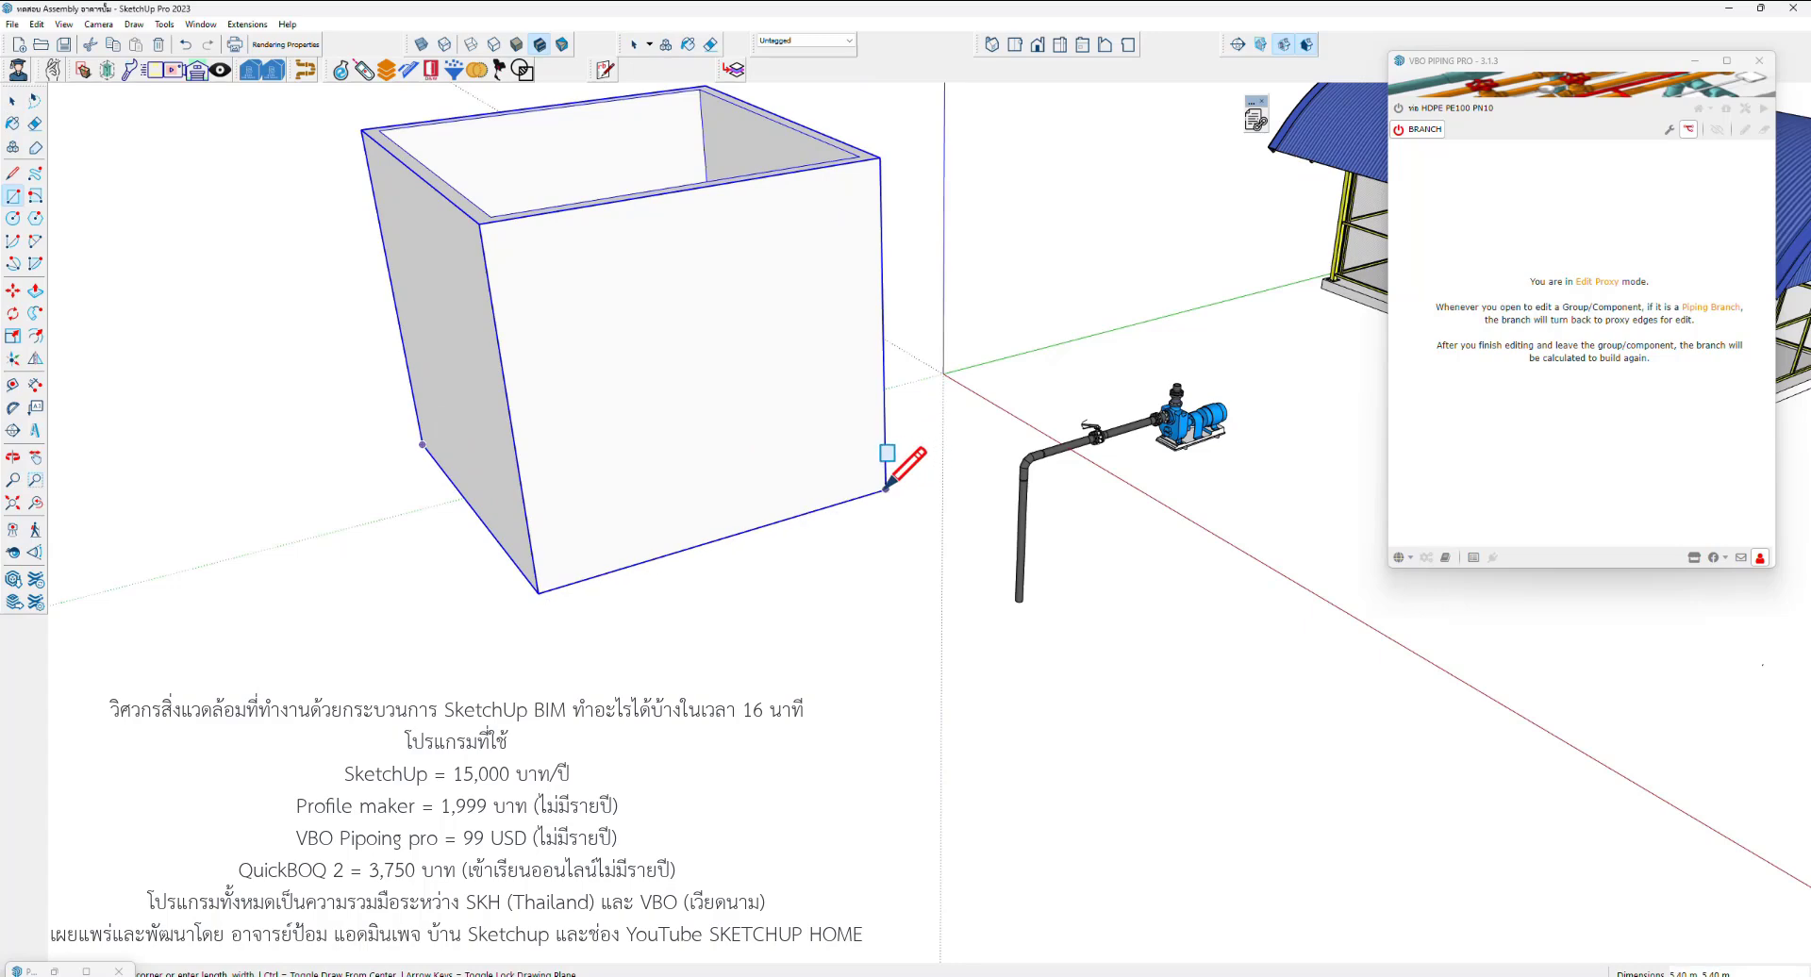
pyautogui.press('space')
pyautogui.click(872, 500)
pyautogui.press('f')
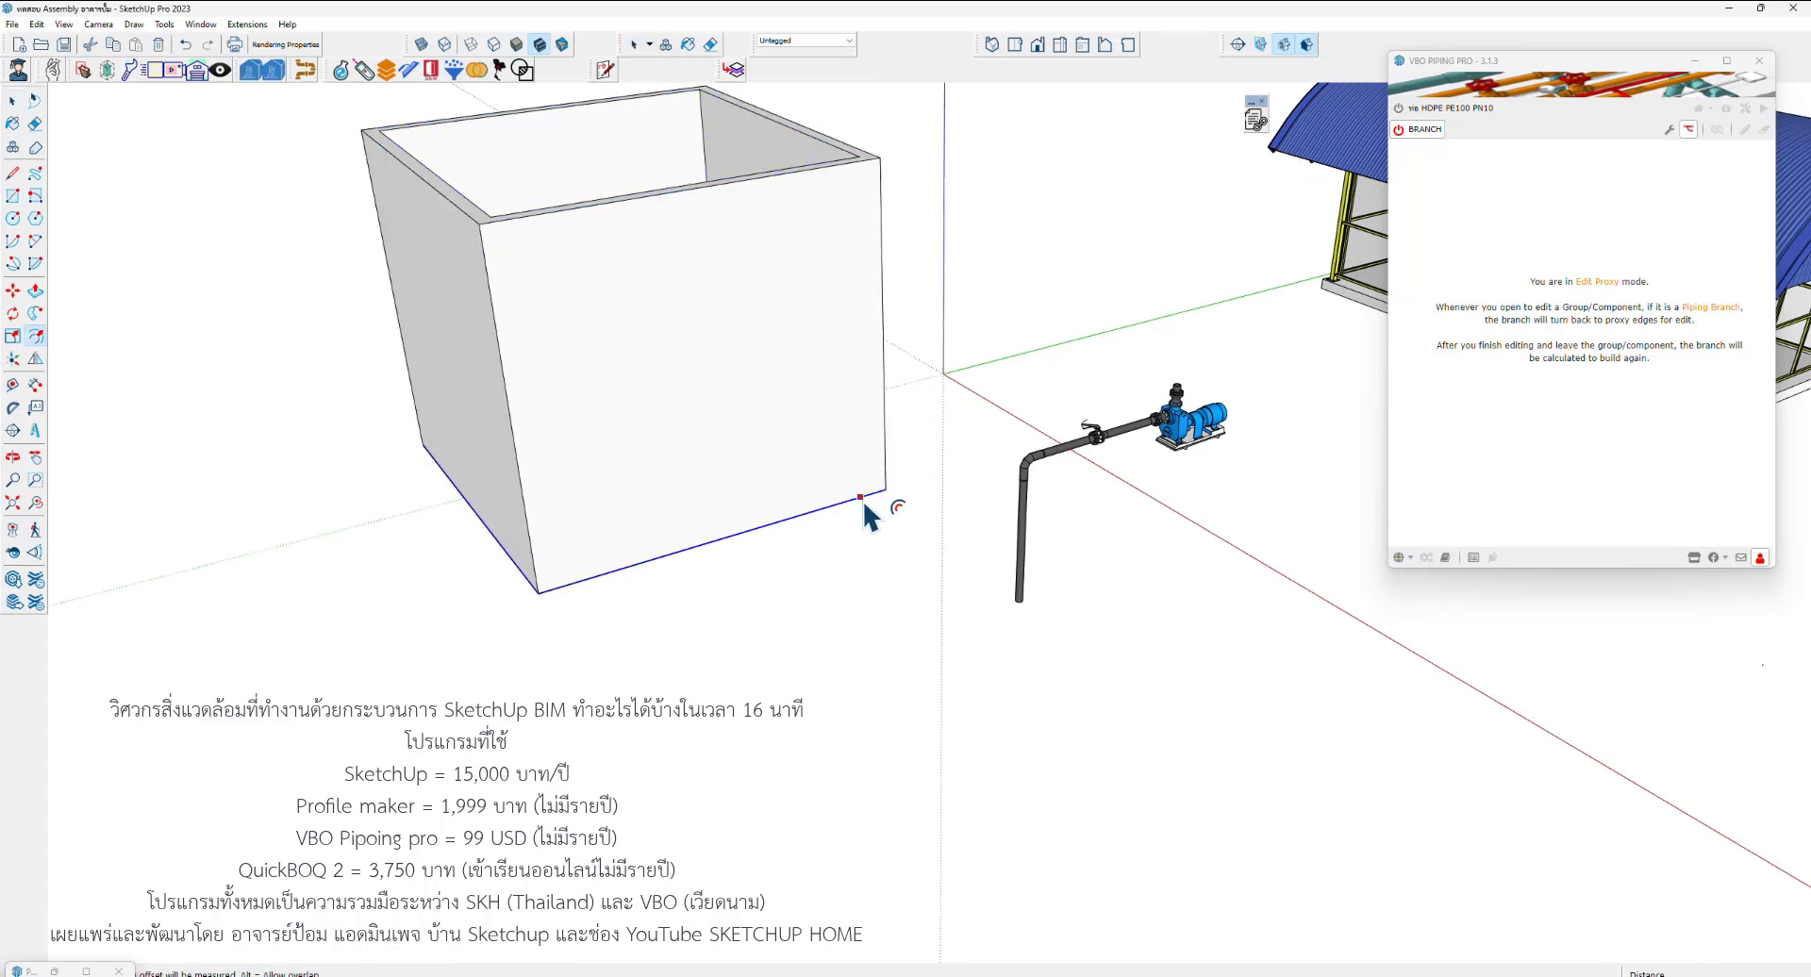
pyautogui.click(860, 497)
pyautogui.click(881, 510)
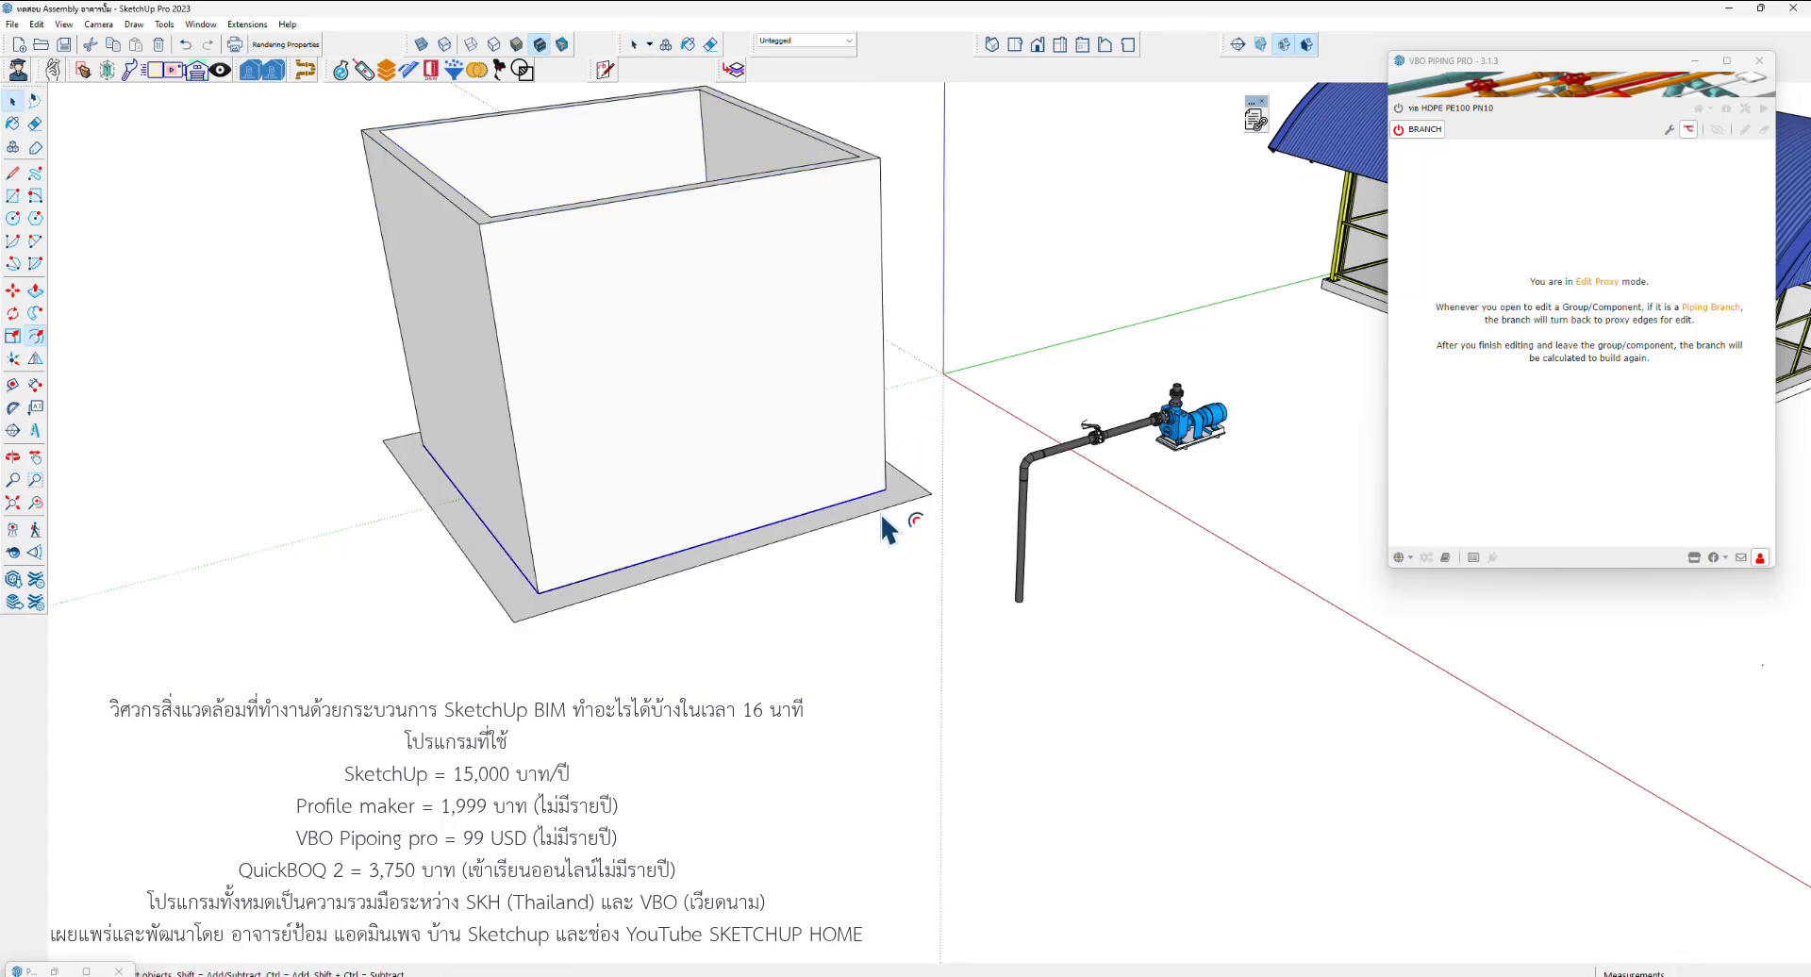
pyautogui.press('space')
# Pull the outer base face out into a base slab under the tank
pyautogui.moveTo(881, 510); pyautogui.dragTo(696, 437, button='middle')
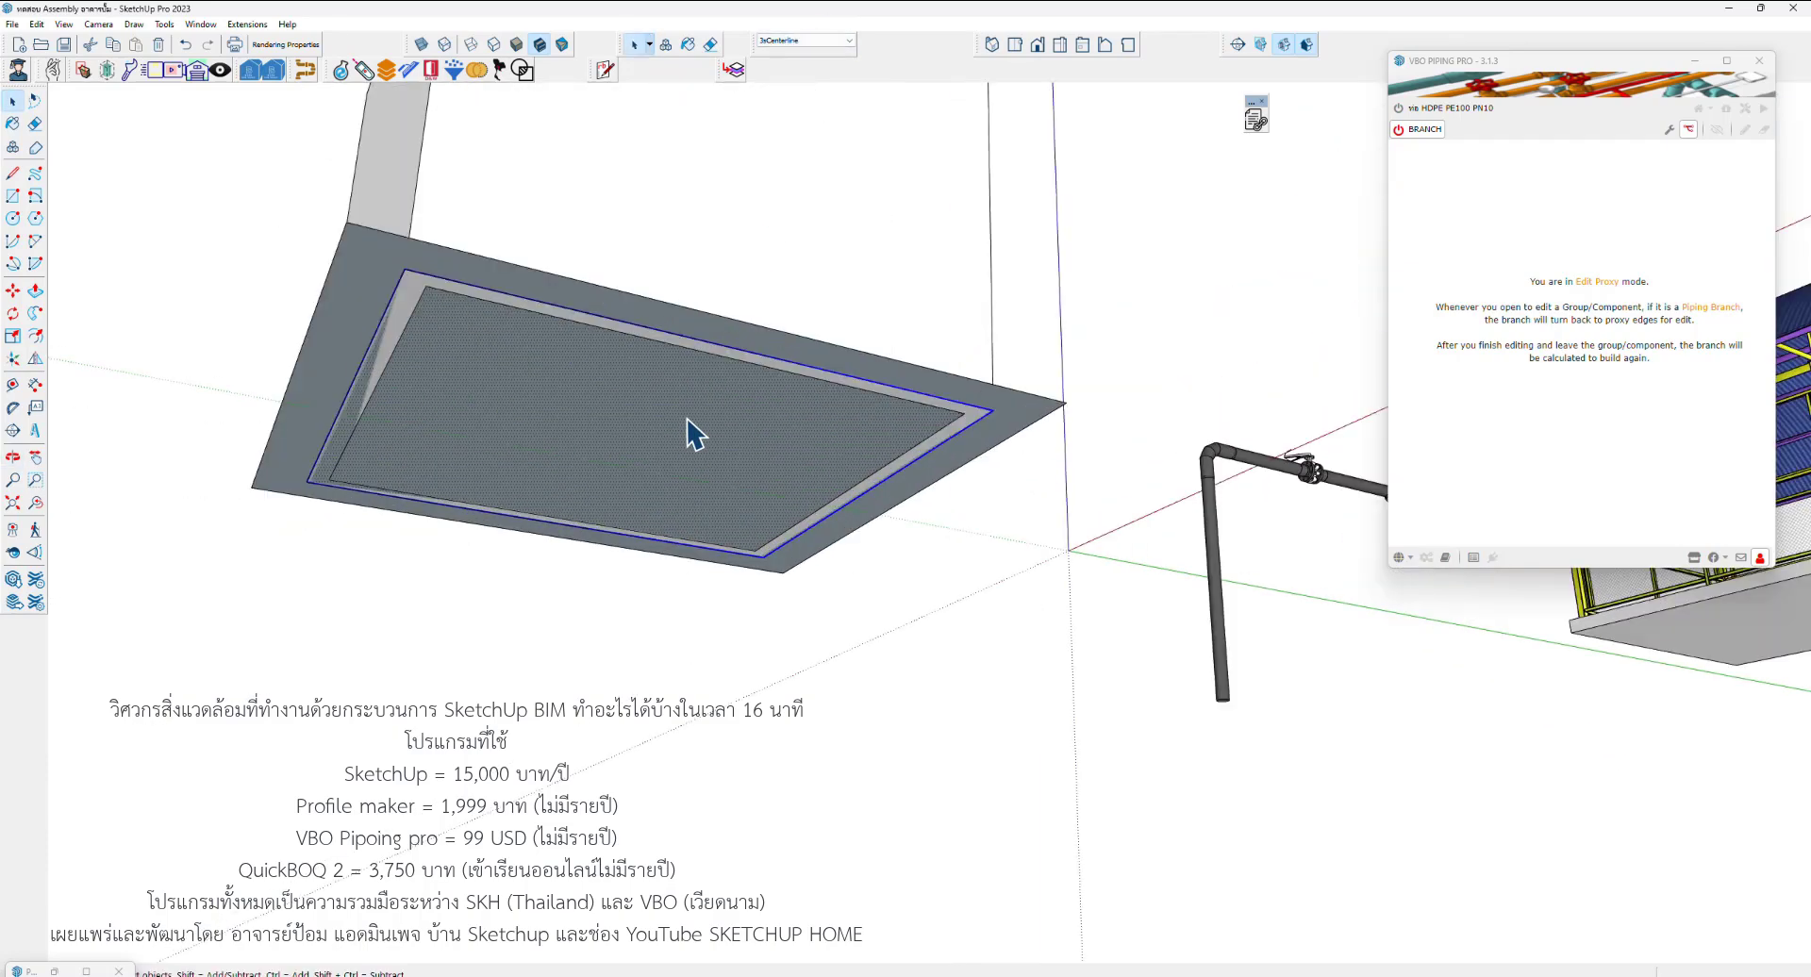
pyautogui.click(696, 436)
pyautogui.click(700, 453)
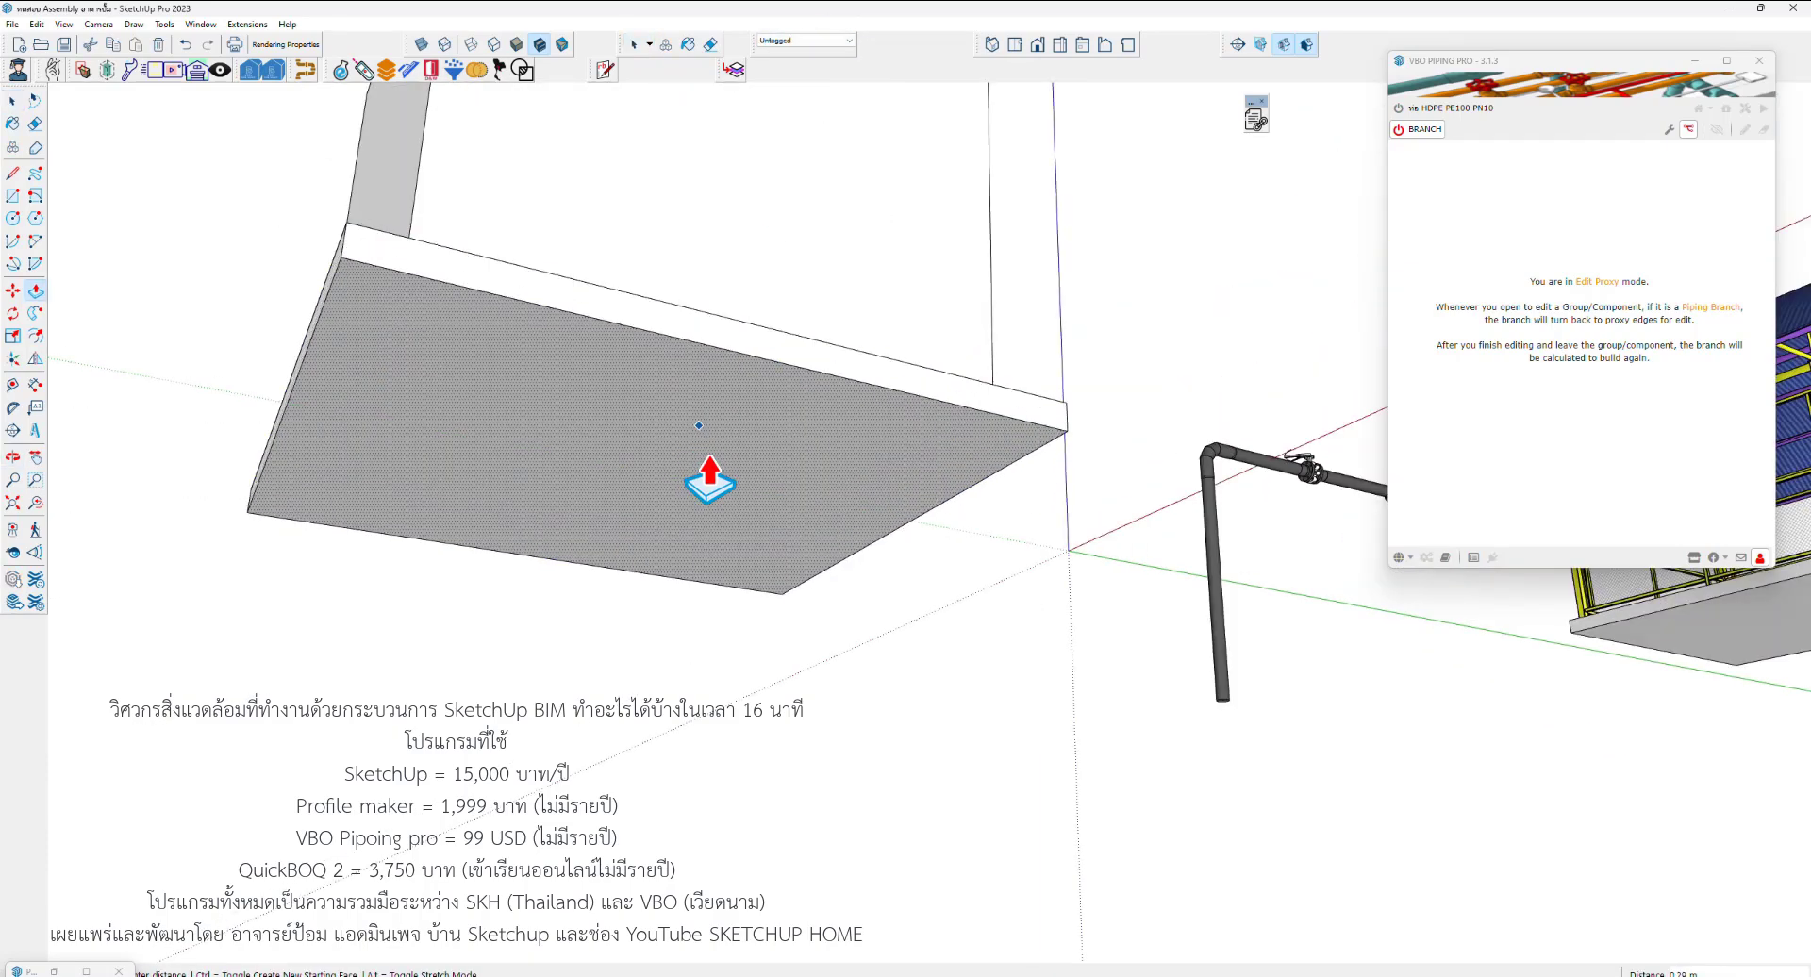
pyautogui.click(709, 481)
pyautogui.press('space')
pyautogui.click(829, 473)
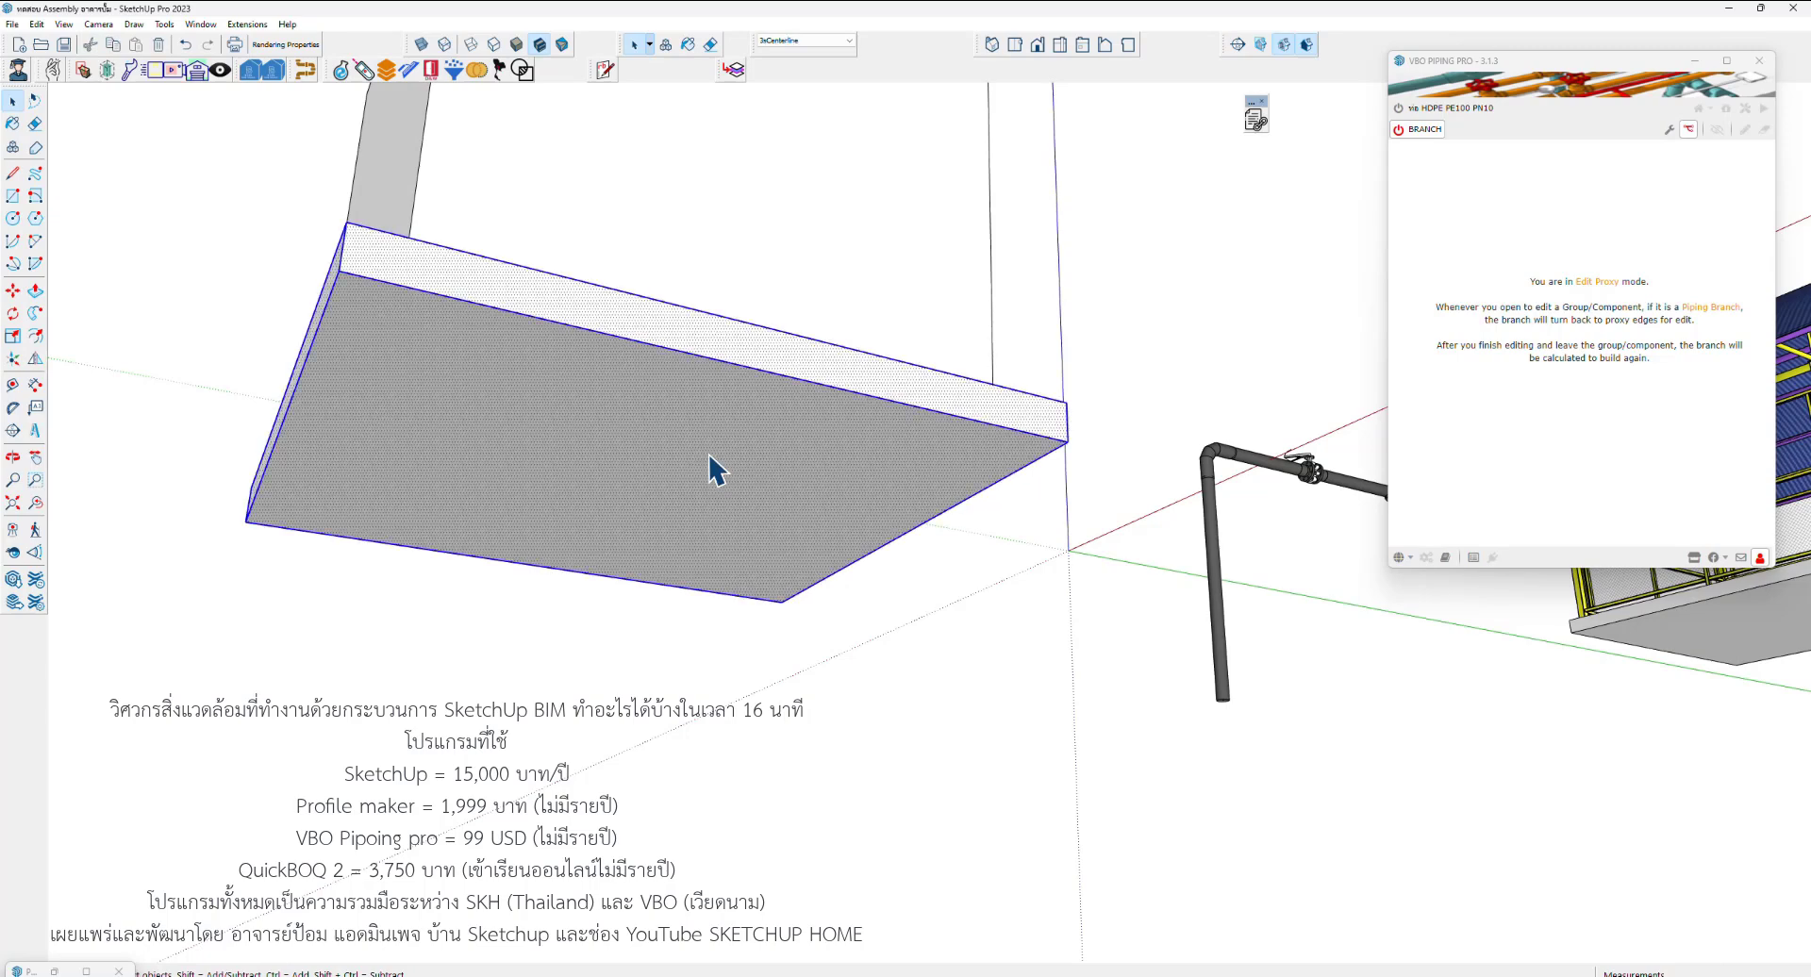
# Select the whole tank and bring up the Solid Tools toolbar
pyautogui.moveTo(830, 473)
pyautogui.mouseDown(button='middle')
pyautogui.moveTo(727, 495)
pyautogui.moveTo(733, 708)
pyautogui.mouseUp(button='middle')
pyautogui.moveTo(432, 229); pyautogui.dragTo(430, 225)
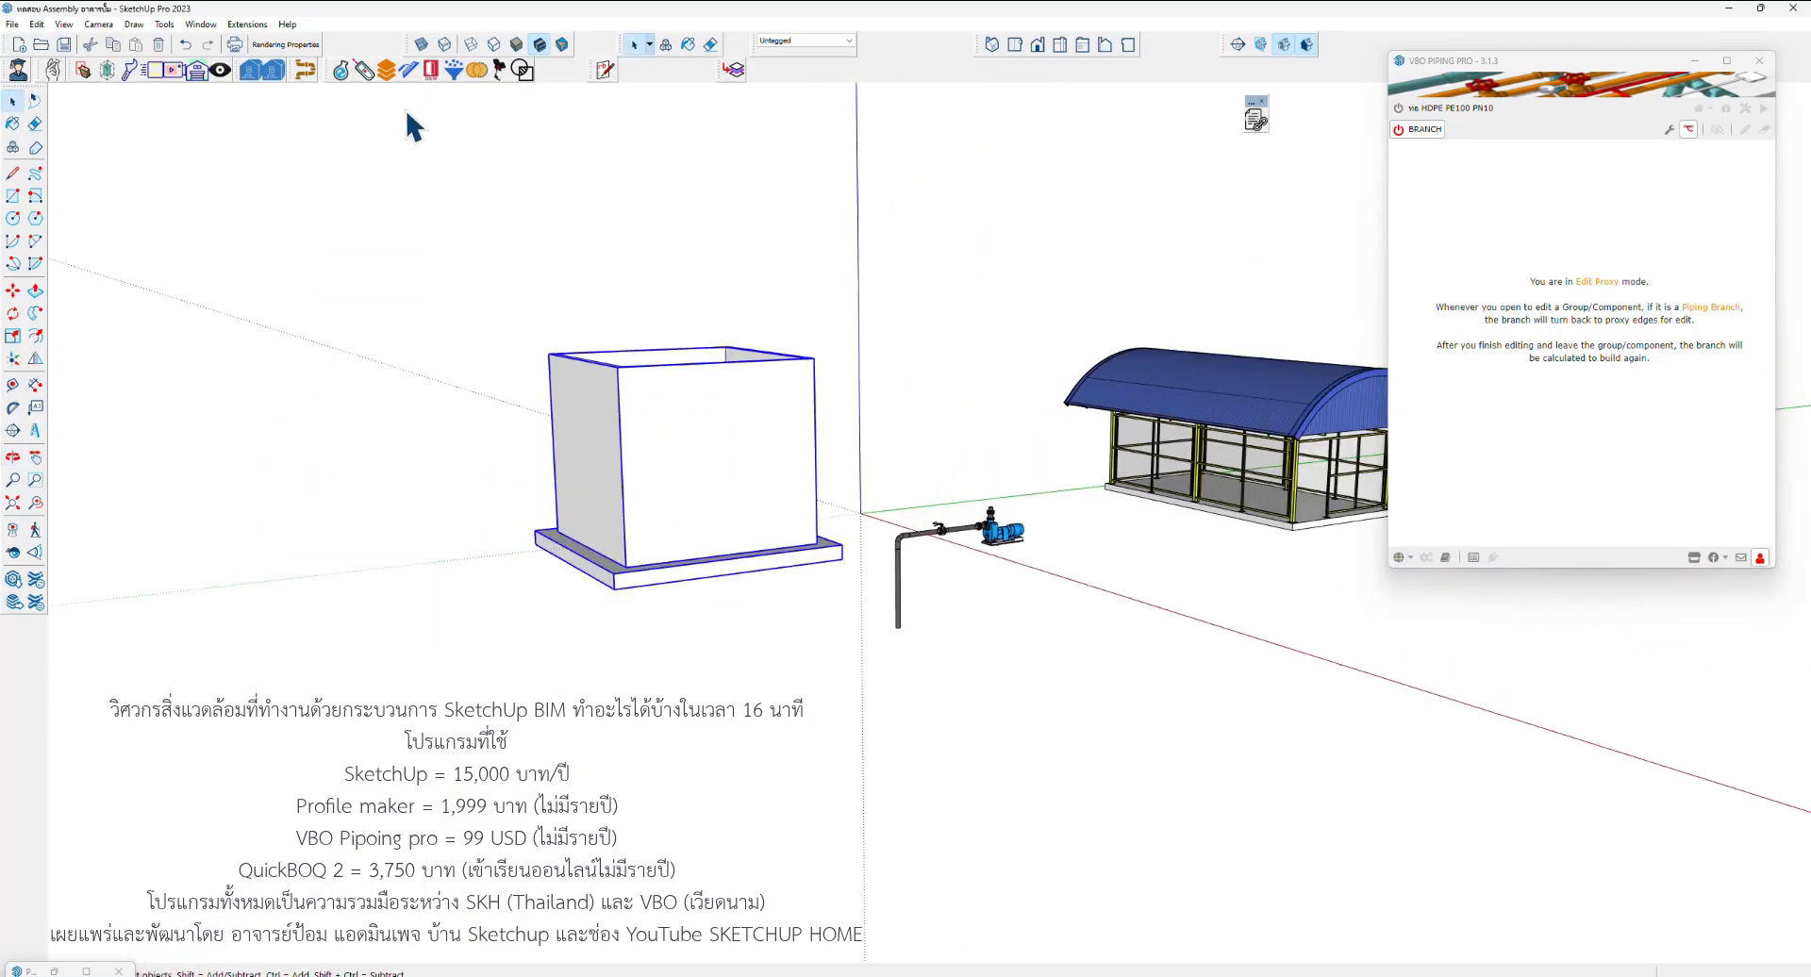
pyautogui.click(469, 78)
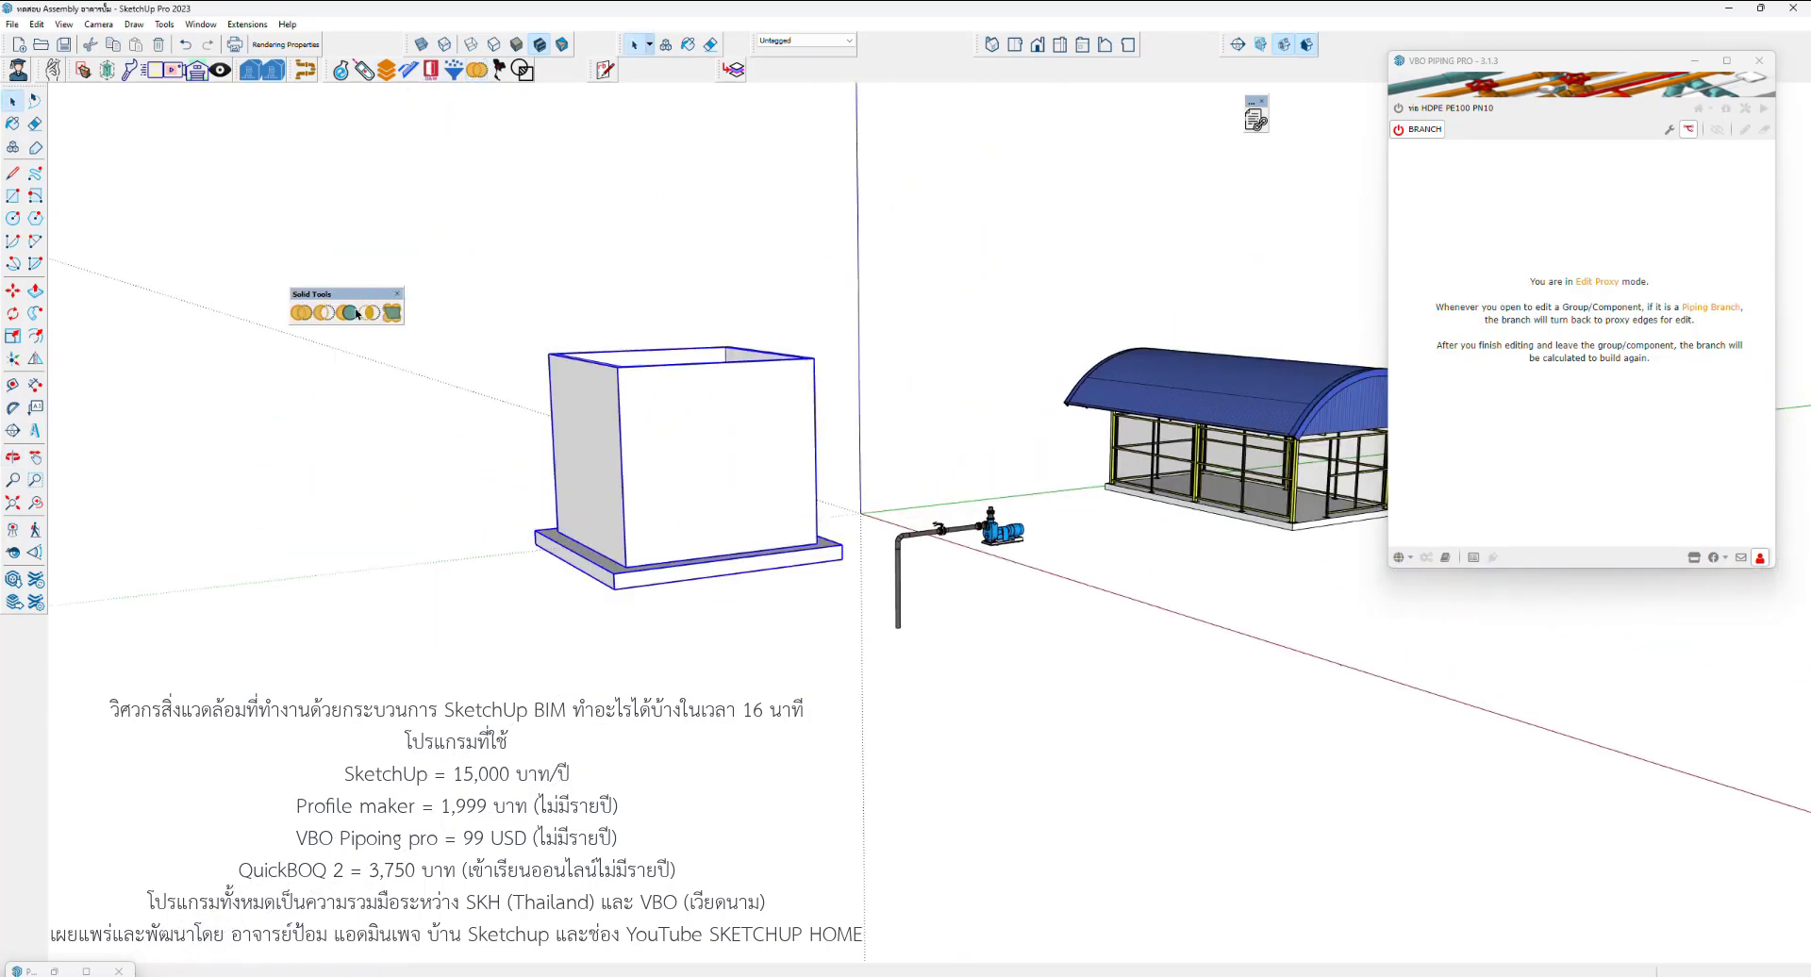
pyautogui.moveTo(308, 317)
pyautogui.mouseDown(button='middle')
pyautogui.moveTo(485, 605)
pyautogui.moveTo(768, 513)
pyautogui.mouseUp(button='middle')
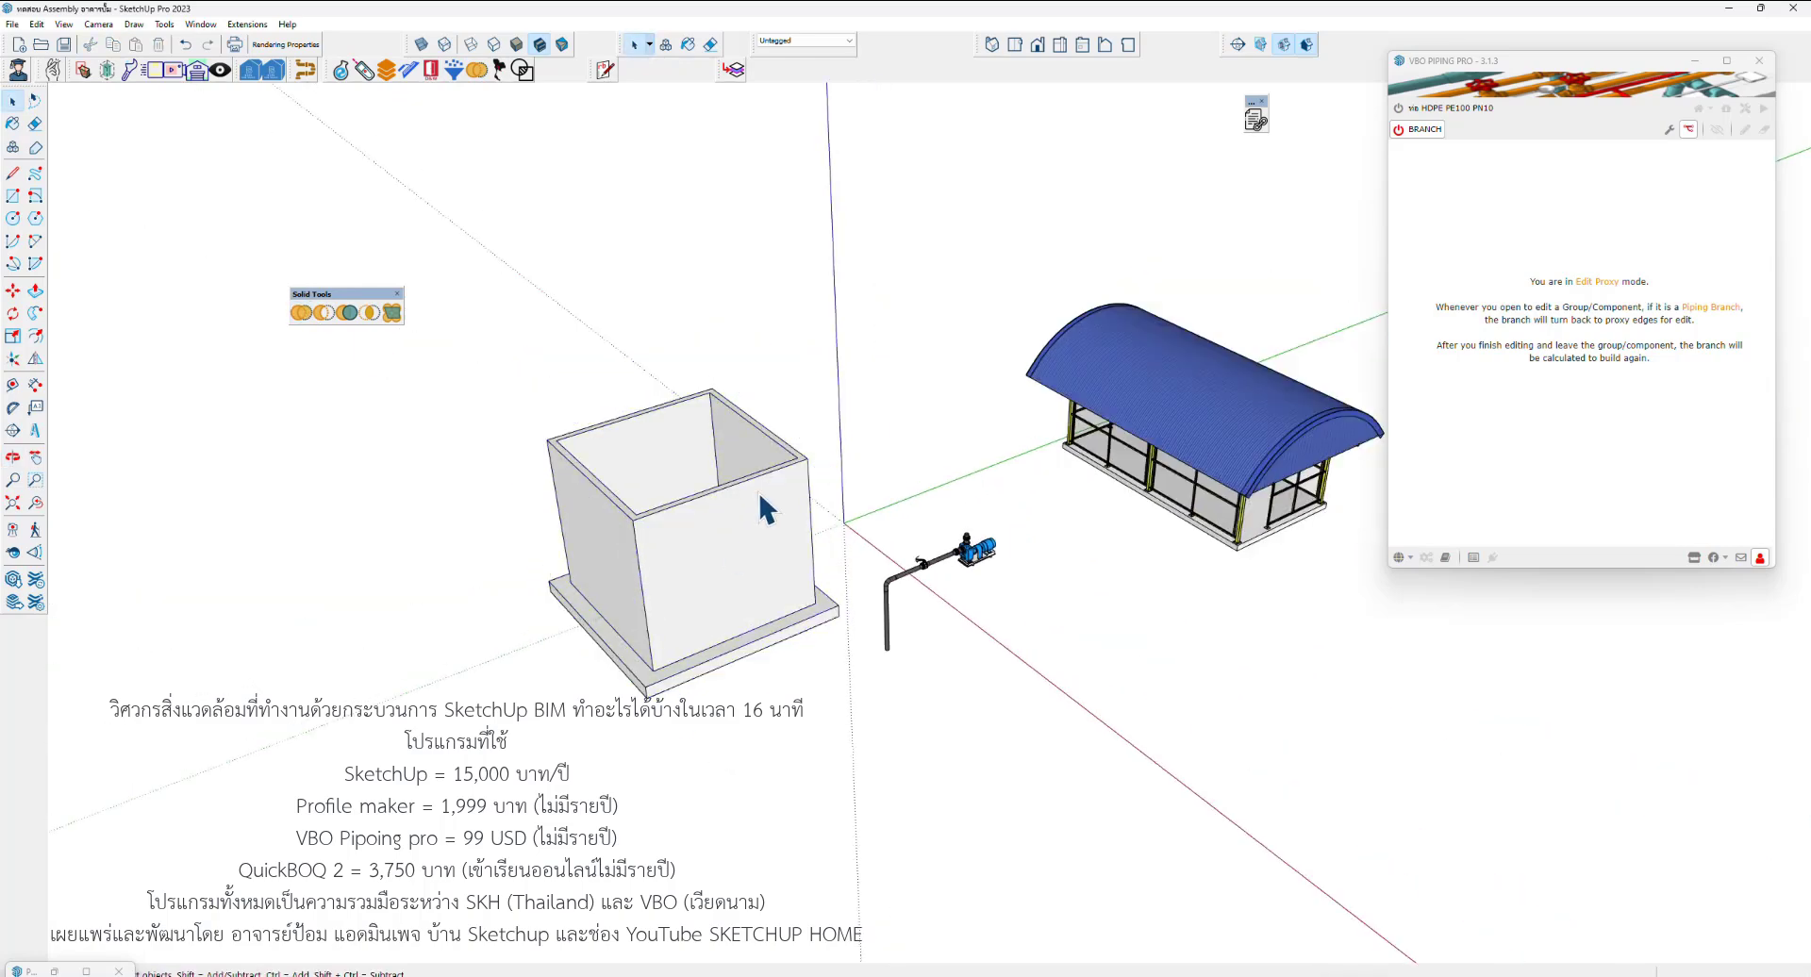
# Move the pump group and drop it at the edge of the tank
pyautogui.scroll(2, 761, 473)
pyautogui.scroll(2, 761, 472)
pyautogui.press('m')
pyautogui.scroll(2, 767, 384)
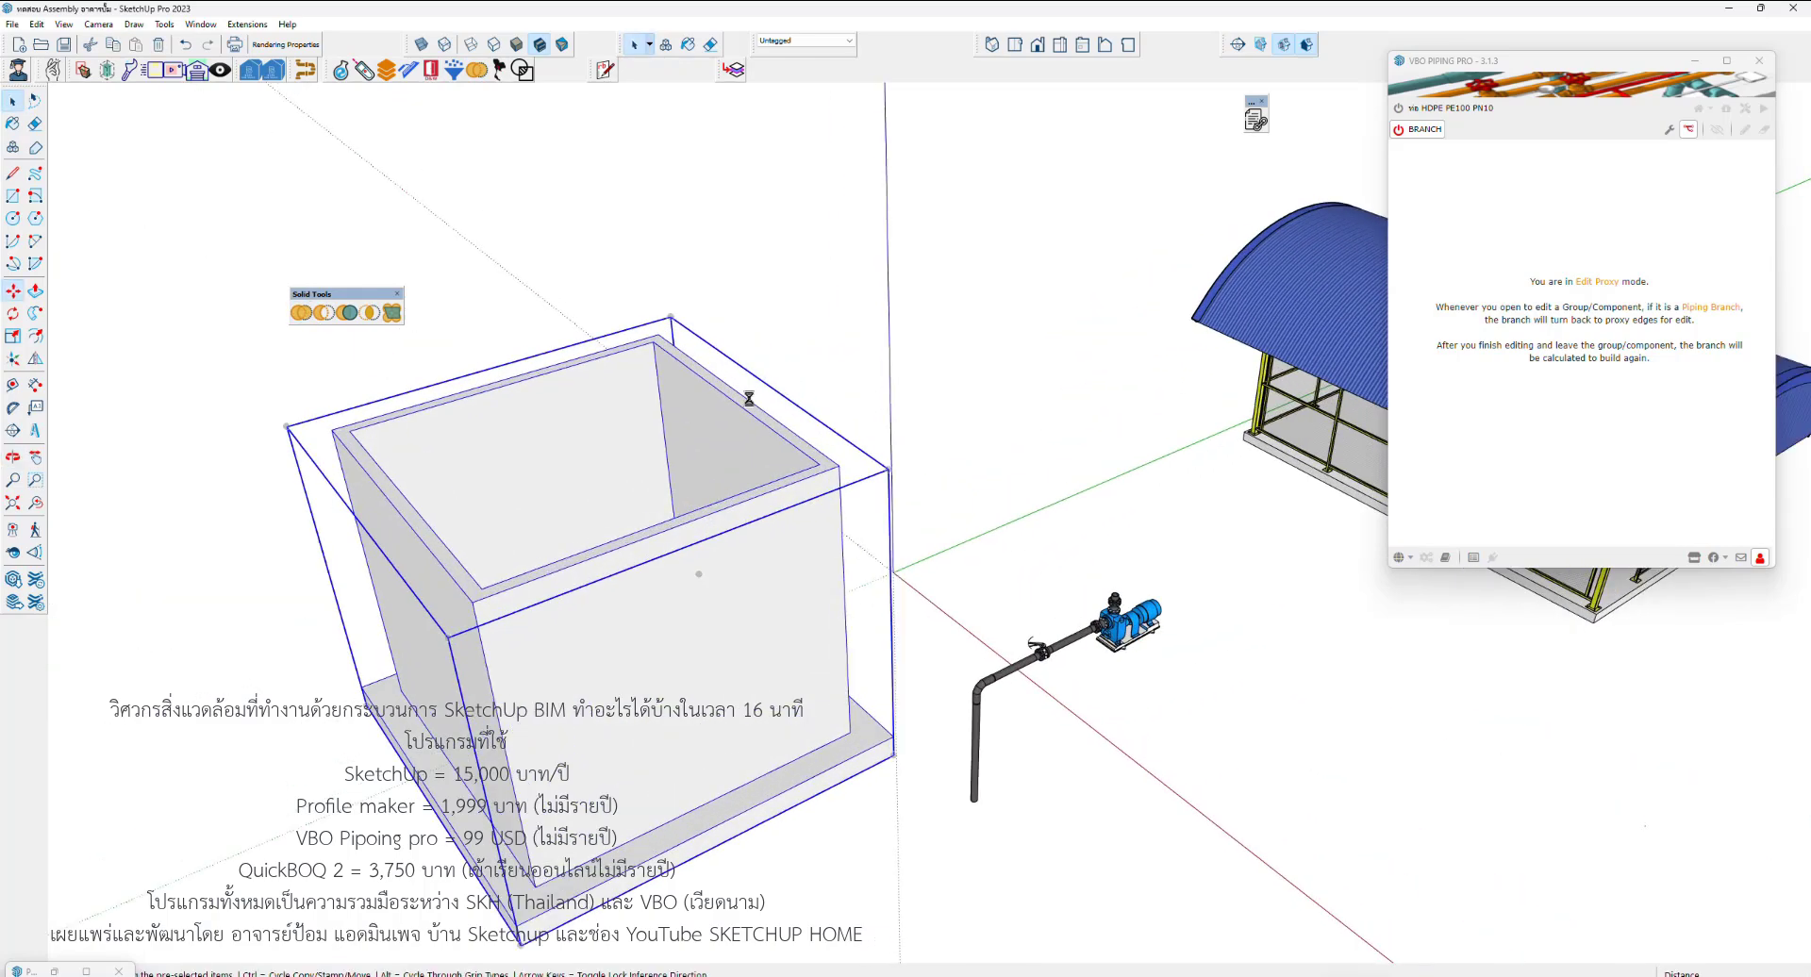
pyautogui.press('space')
pyautogui.scroll(3, 1106, 658)
pyautogui.scroll(3, 1107, 659)
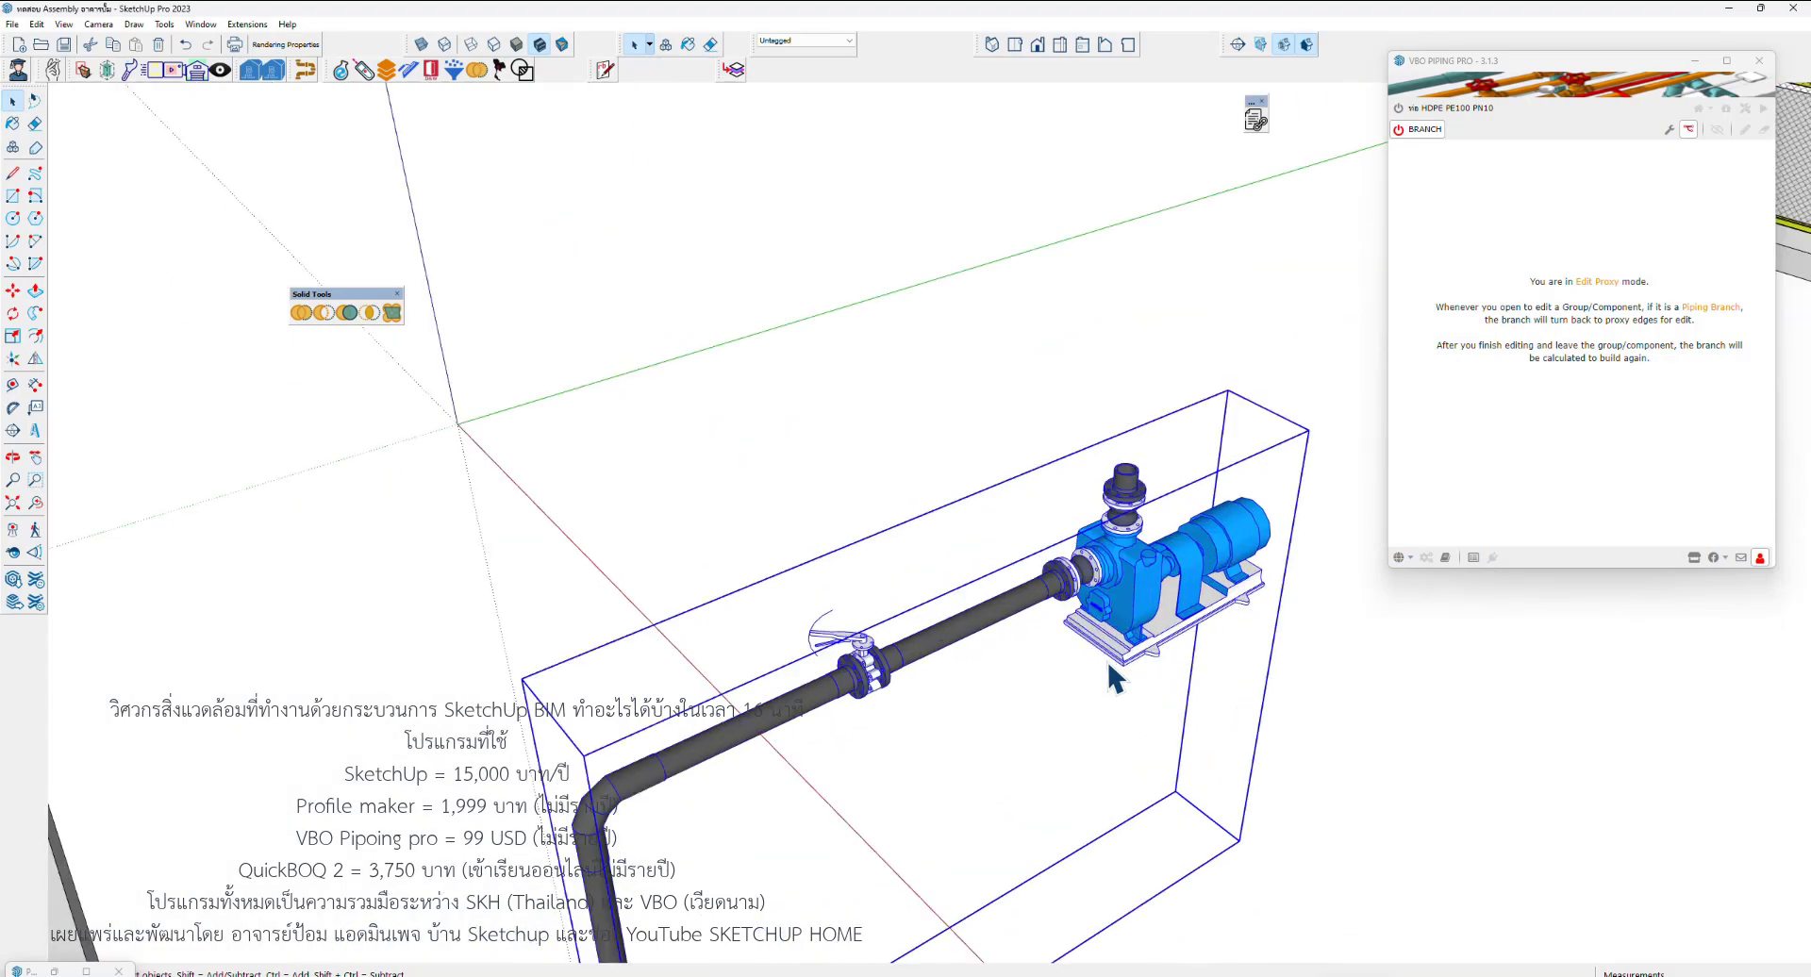
pyautogui.scroll(2, 1109, 665)
pyautogui.press('m')
pyautogui.scroll(3, 1104, 659)
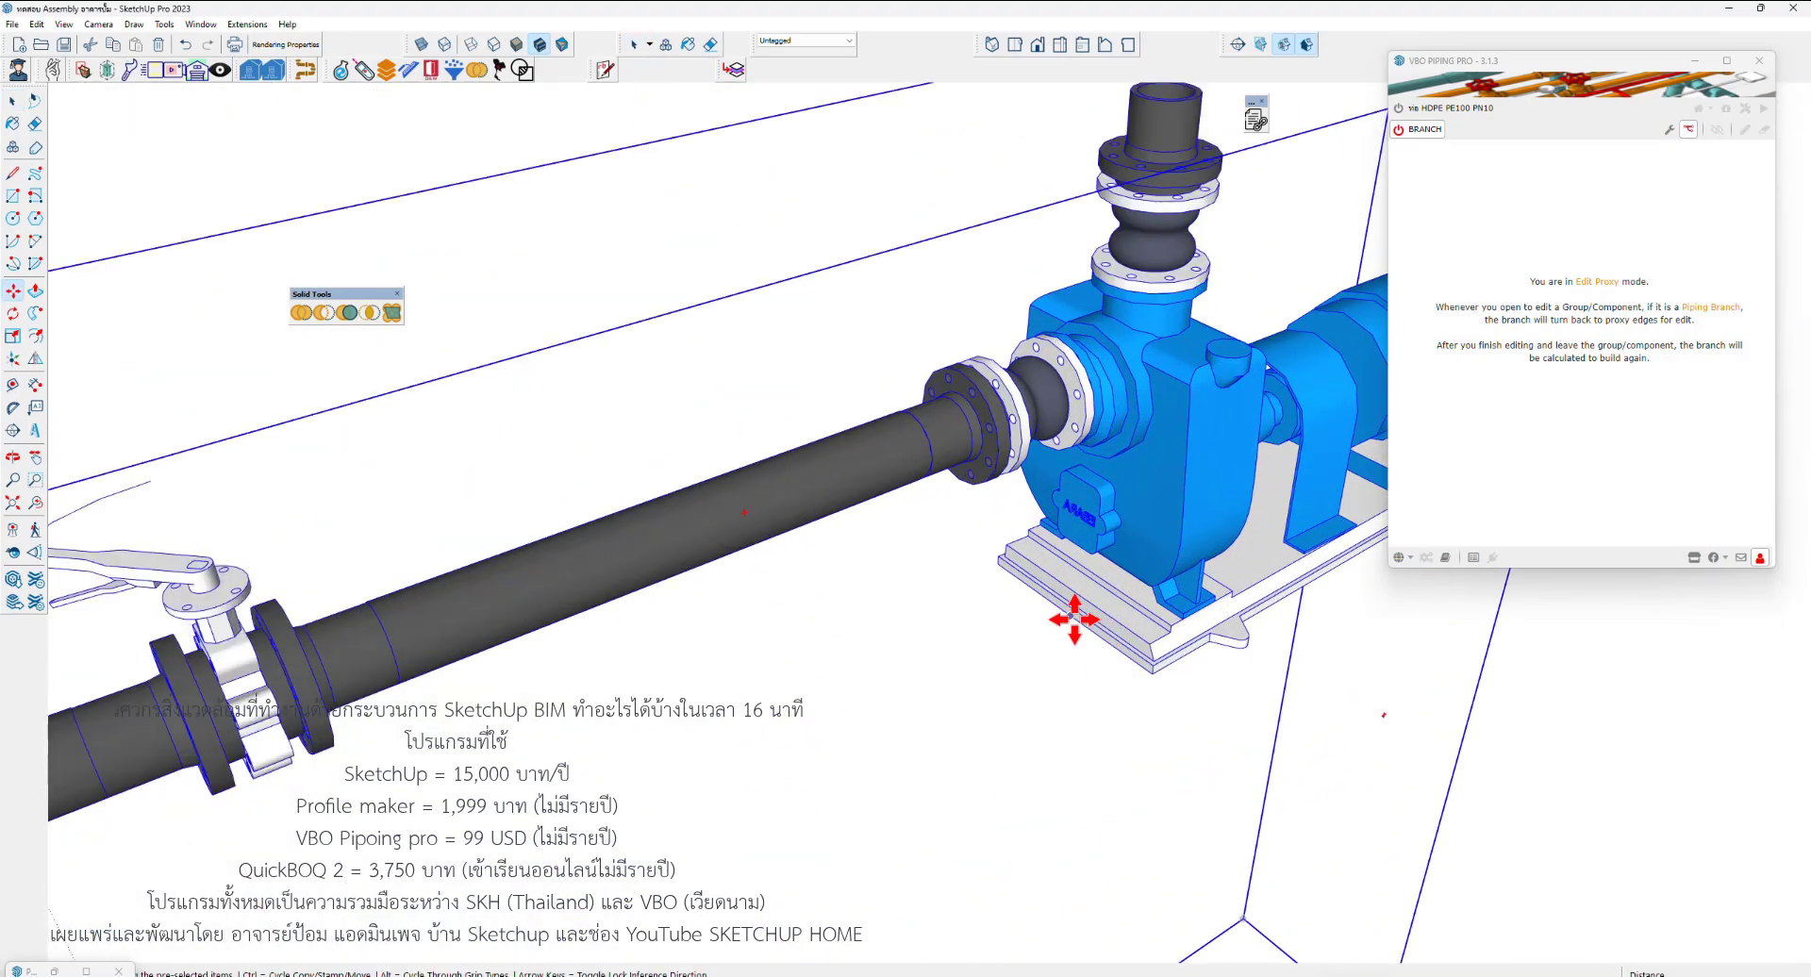
pyautogui.click(1074, 619)
pyautogui.scroll(-5, 1074, 619)
pyautogui.moveTo(830, 679); pyautogui.dragTo(971, 476, button='middle')
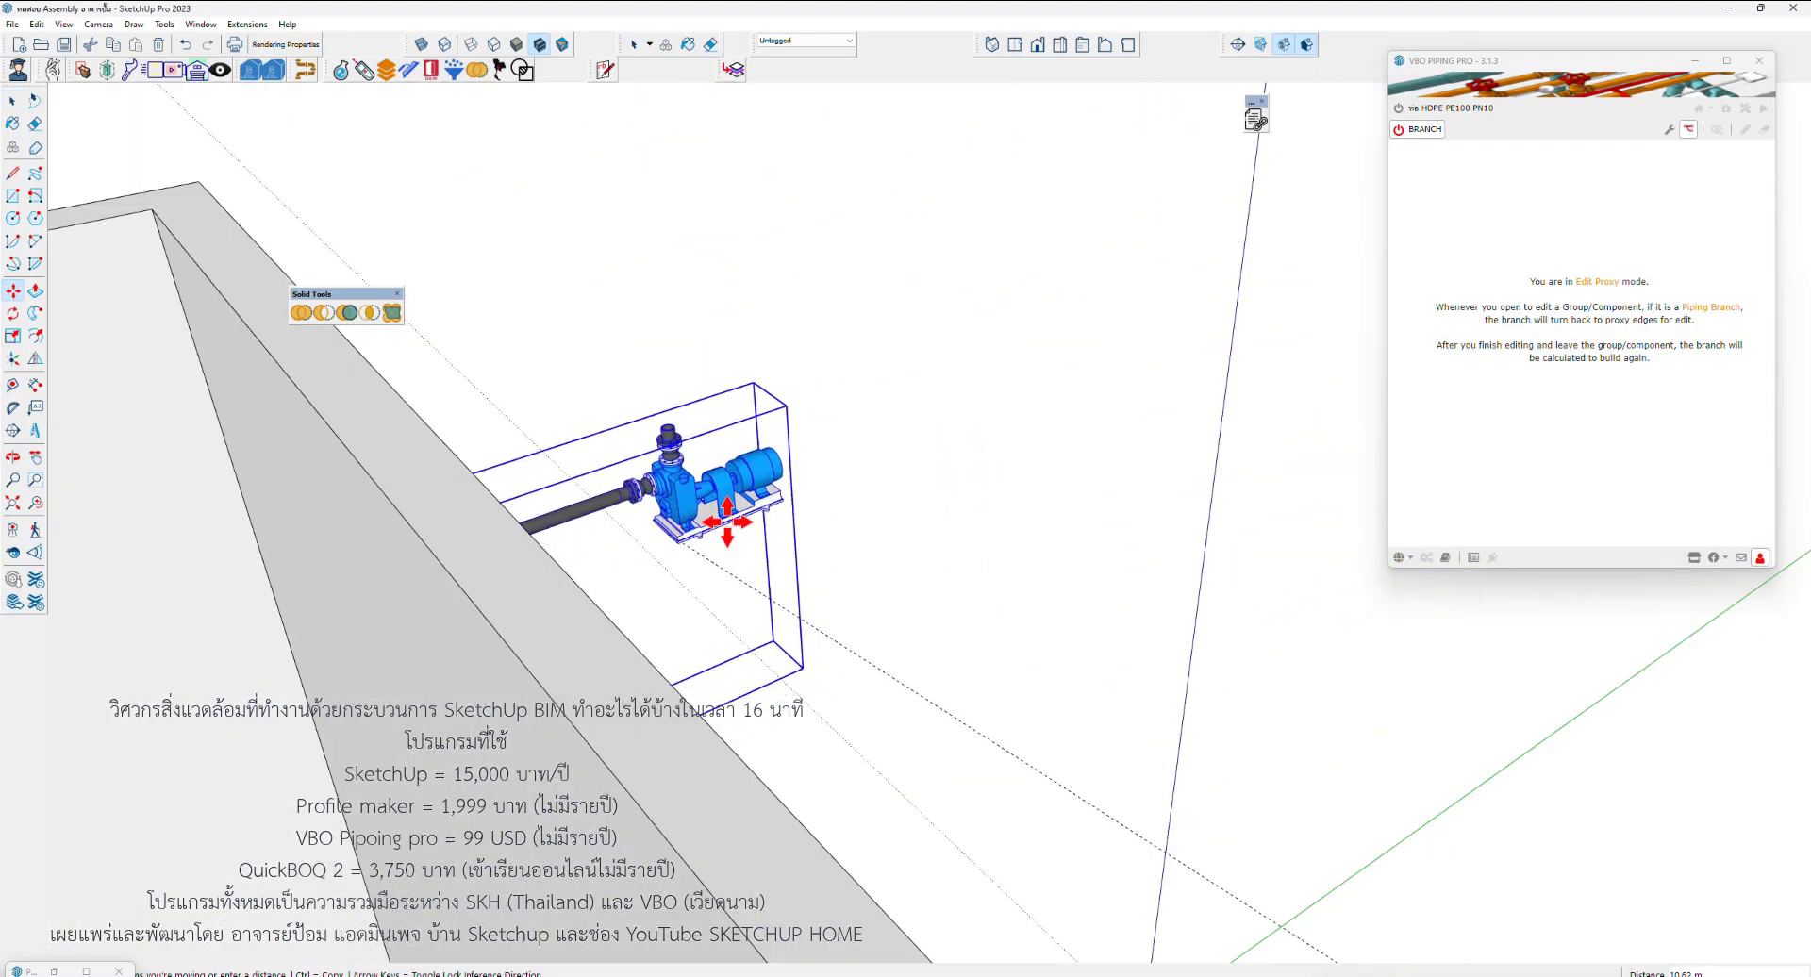
pyautogui.scroll(-5, 727, 522)
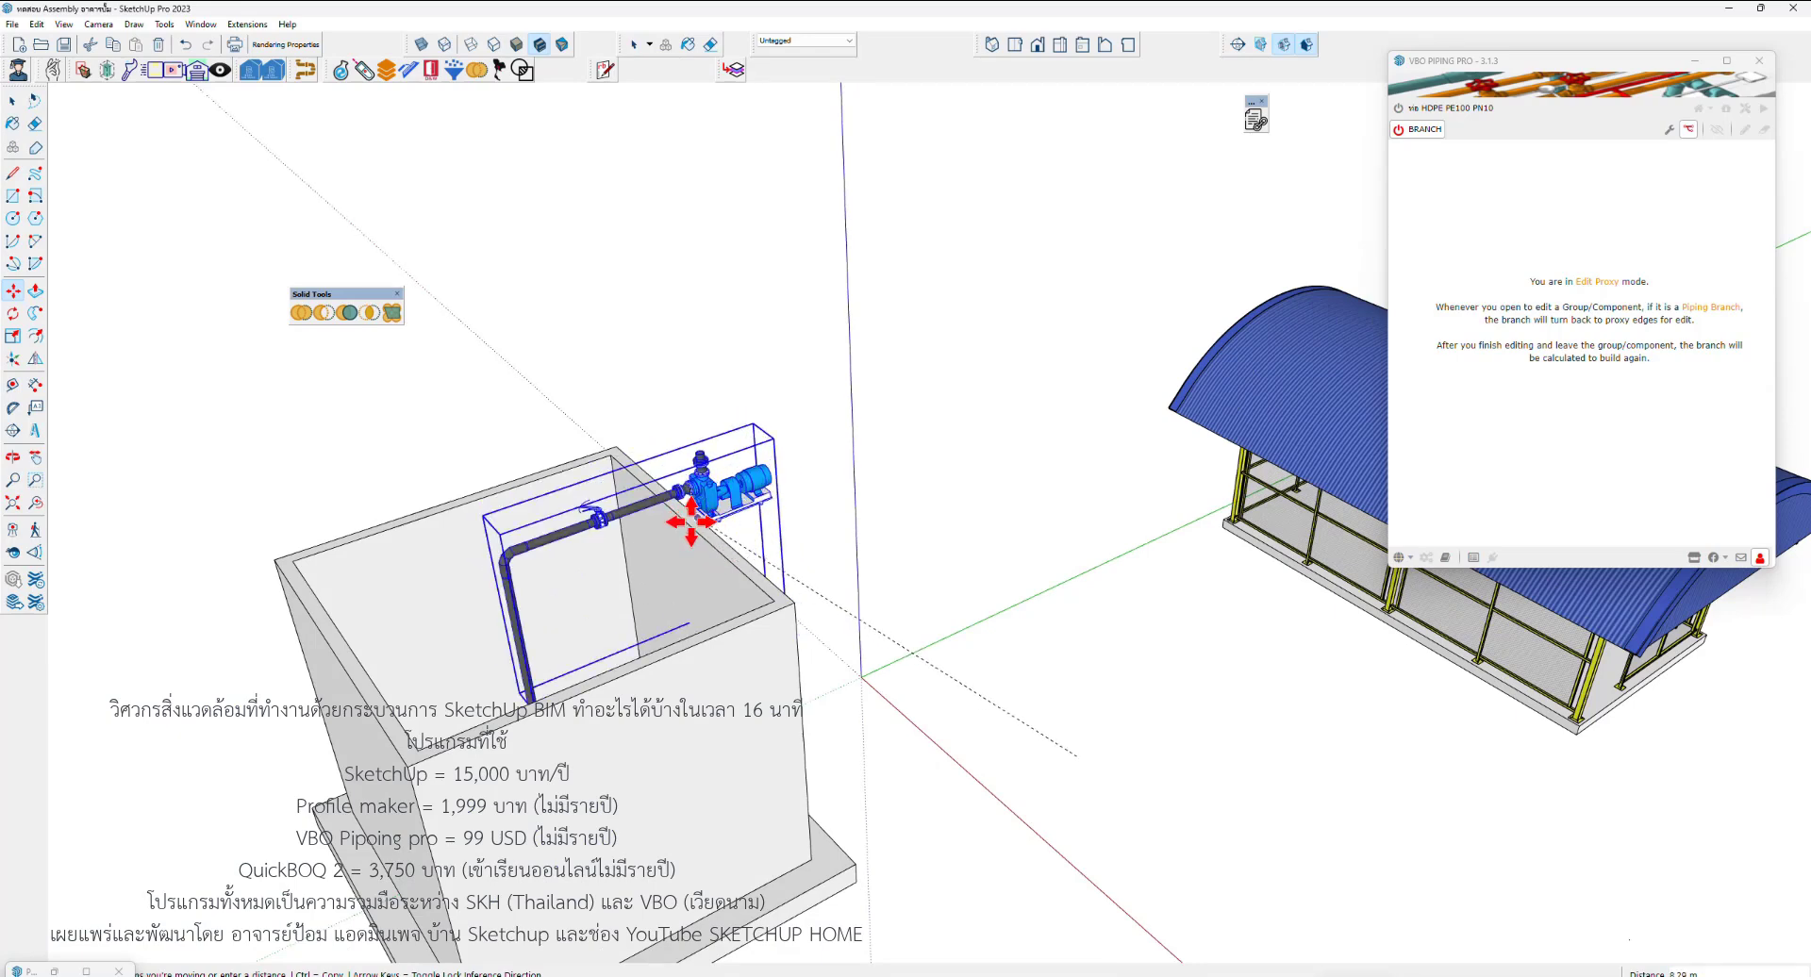
pyautogui.moveTo(836, 497); pyautogui.dragTo(794, 470, button='middle')
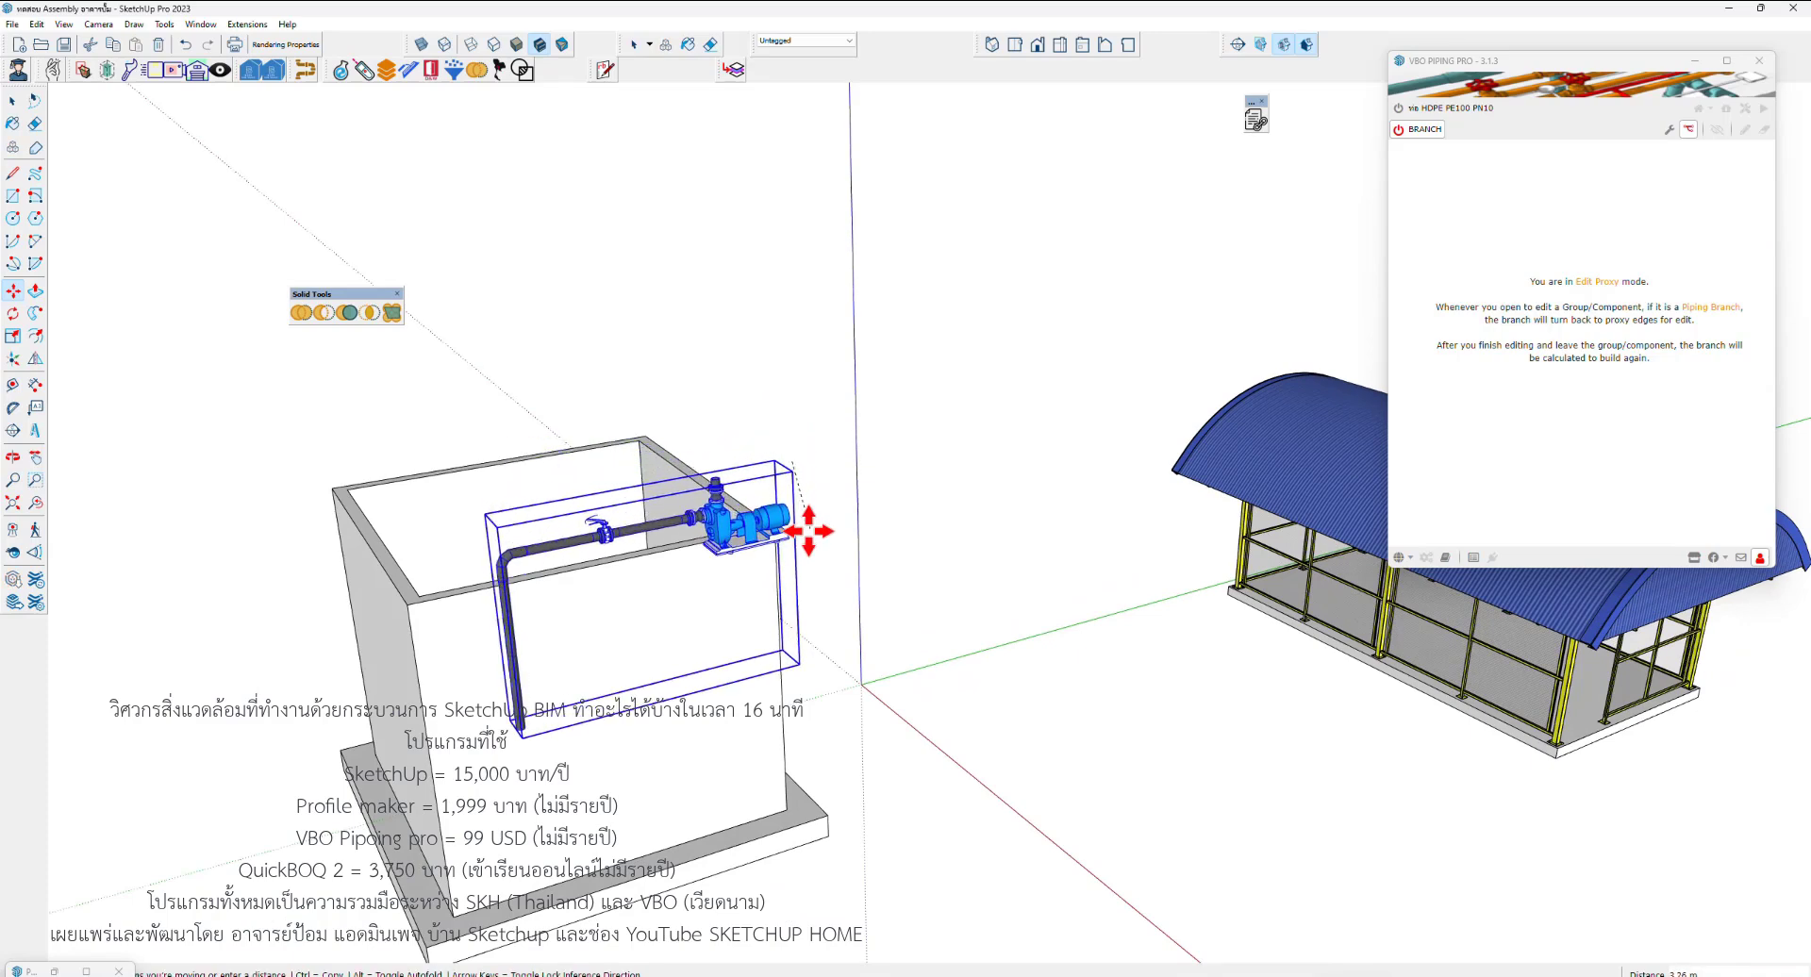
pyautogui.click(889, 545)
pyautogui.scroll(-3, 866, 609)
pyautogui.press('space')
# Move the tank down 5 m, then raise it so its corner meets the pipe
pyautogui.click(781, 566)
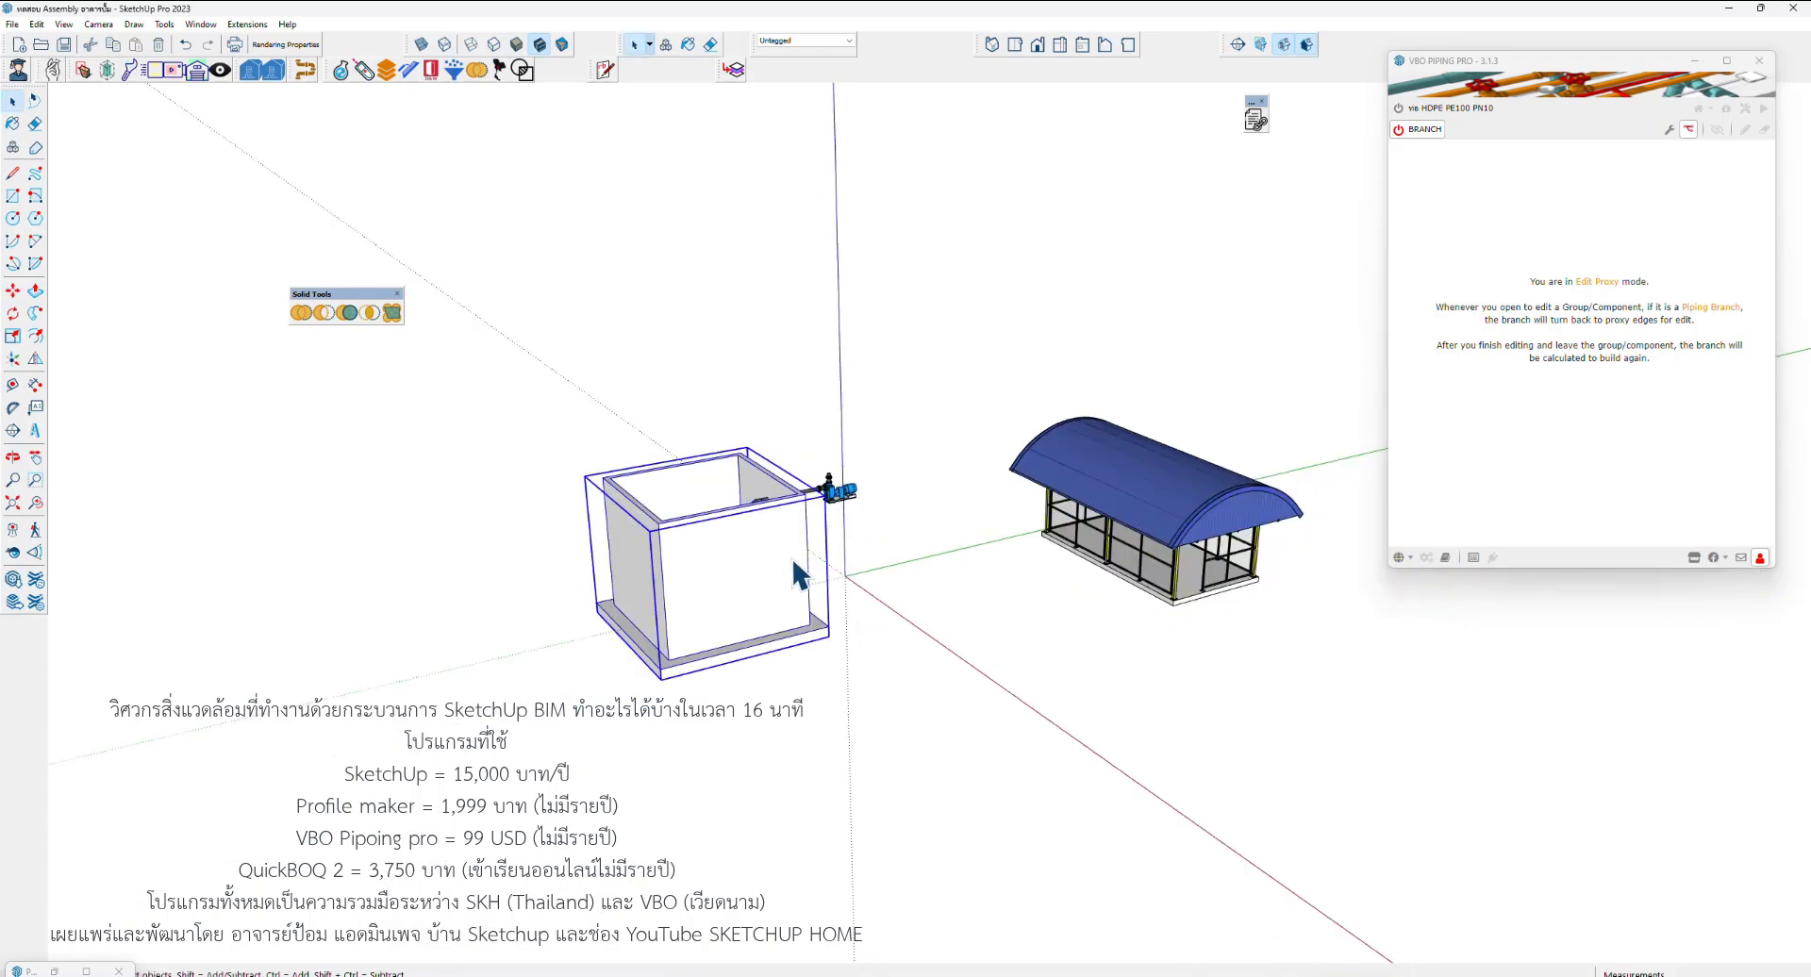
pyautogui.scroll(3, 795, 573)
pyautogui.press('m')
pyautogui.click(807, 431)
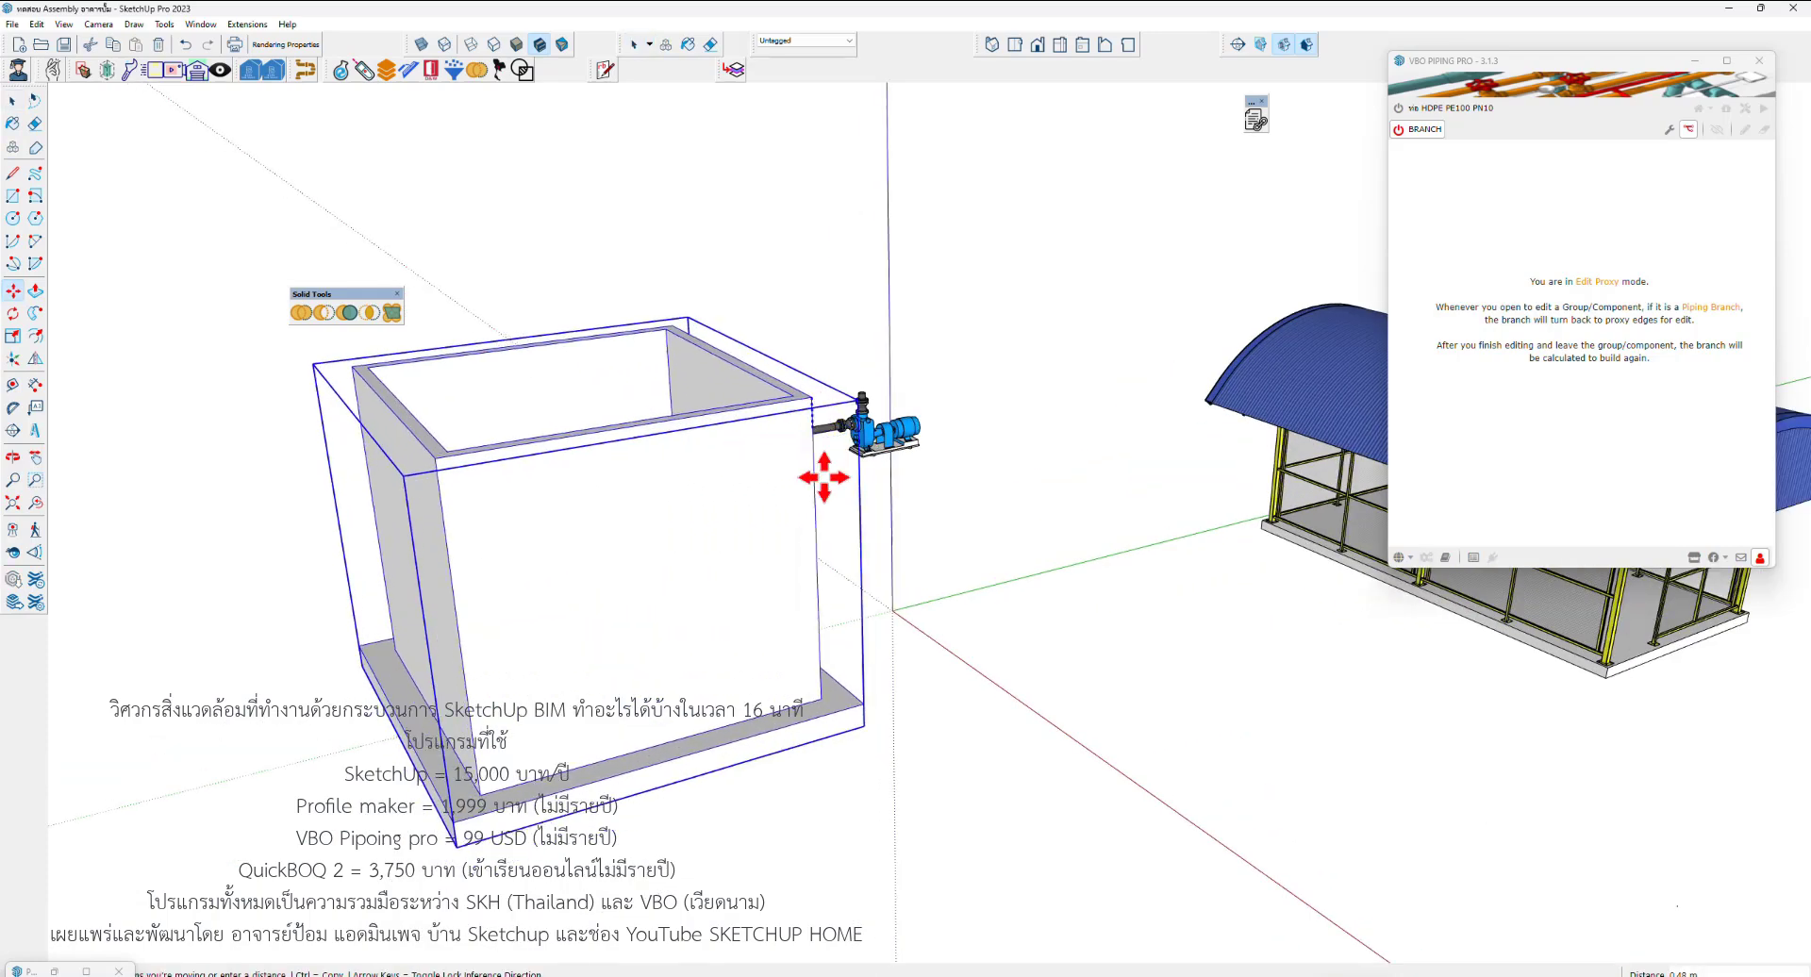
pyautogui.write('5')
pyautogui.press('Return')
pyautogui.click(849, 671)
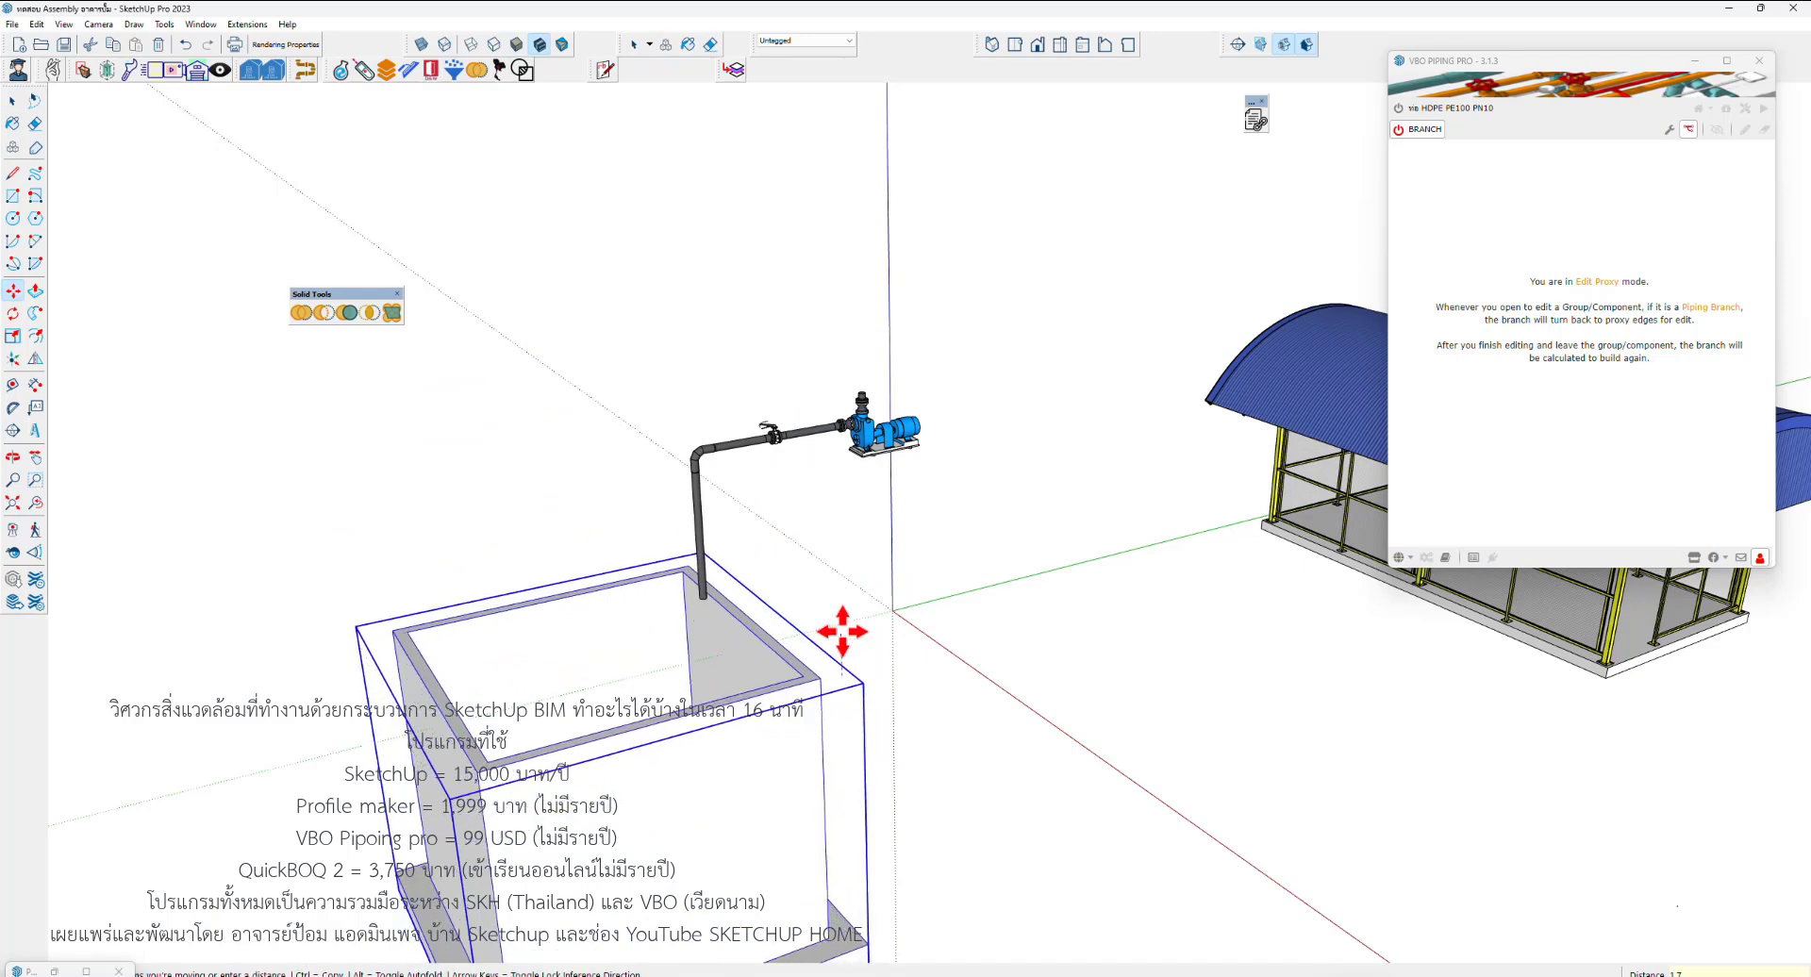
pyautogui.click(843, 632)
# Reposition the pump and pipe group against the tank's outer side wall
pyautogui.moveTo(889, 665); pyautogui.dragTo(627, 627, button='middle')
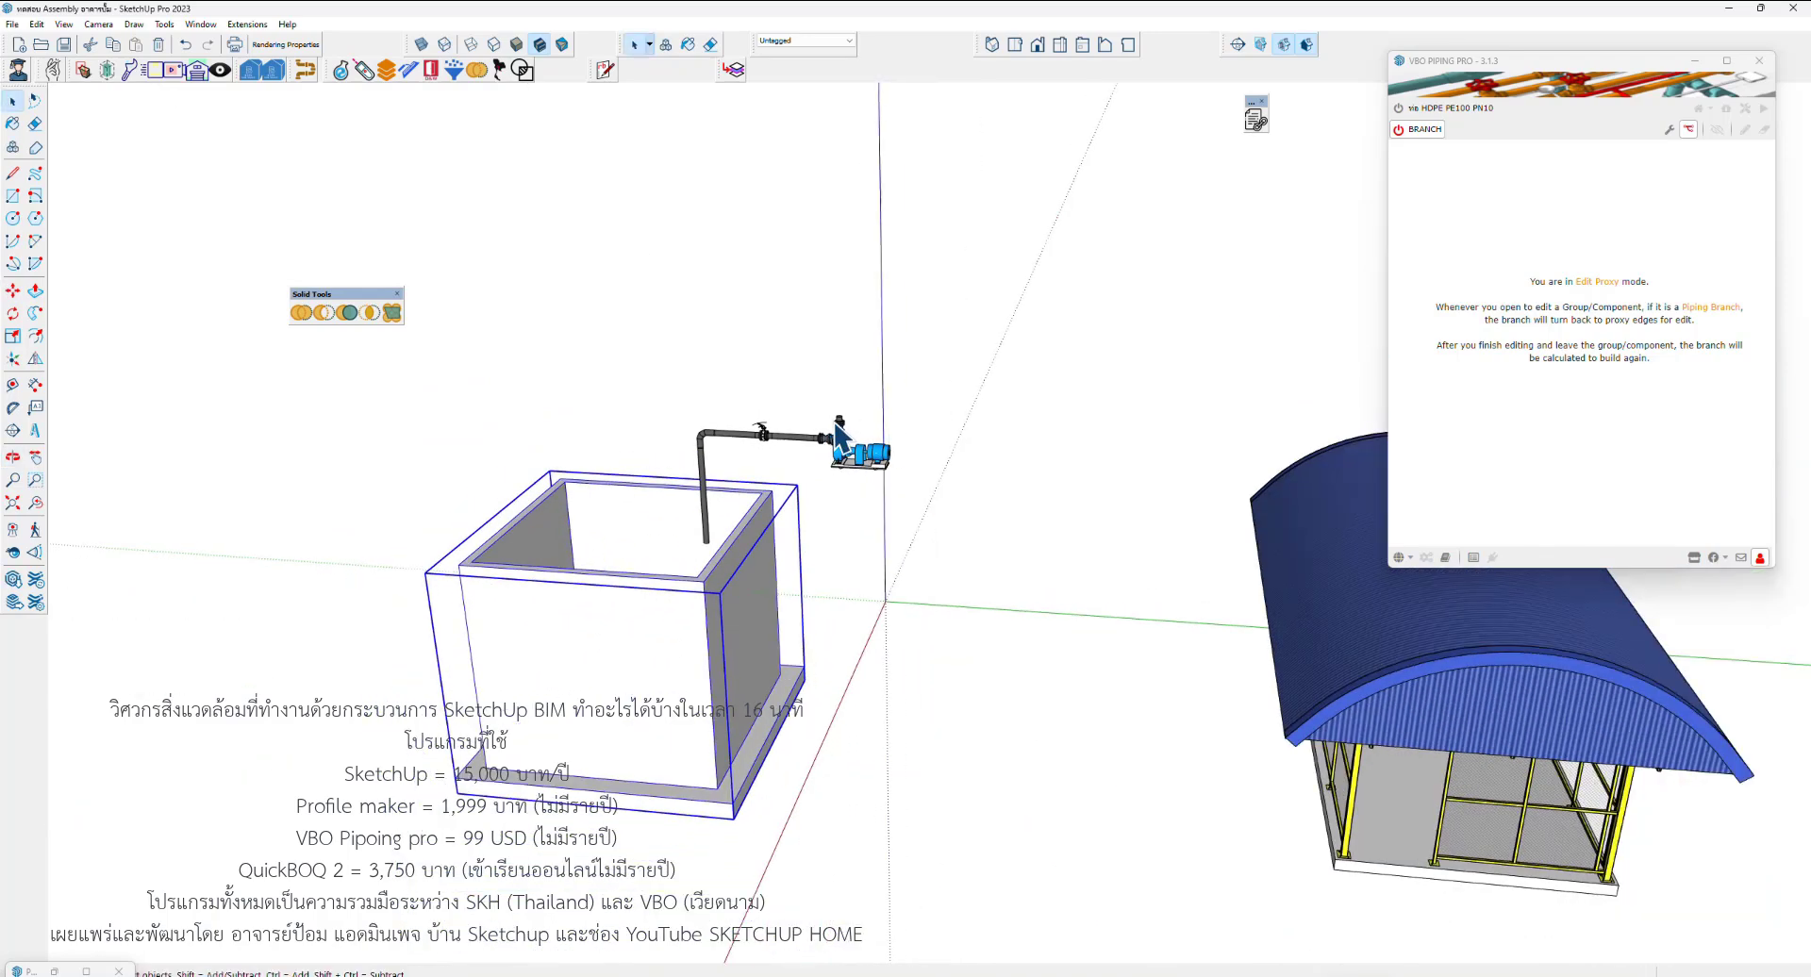
pyautogui.click(857, 477)
pyautogui.scroll(2, 883, 512)
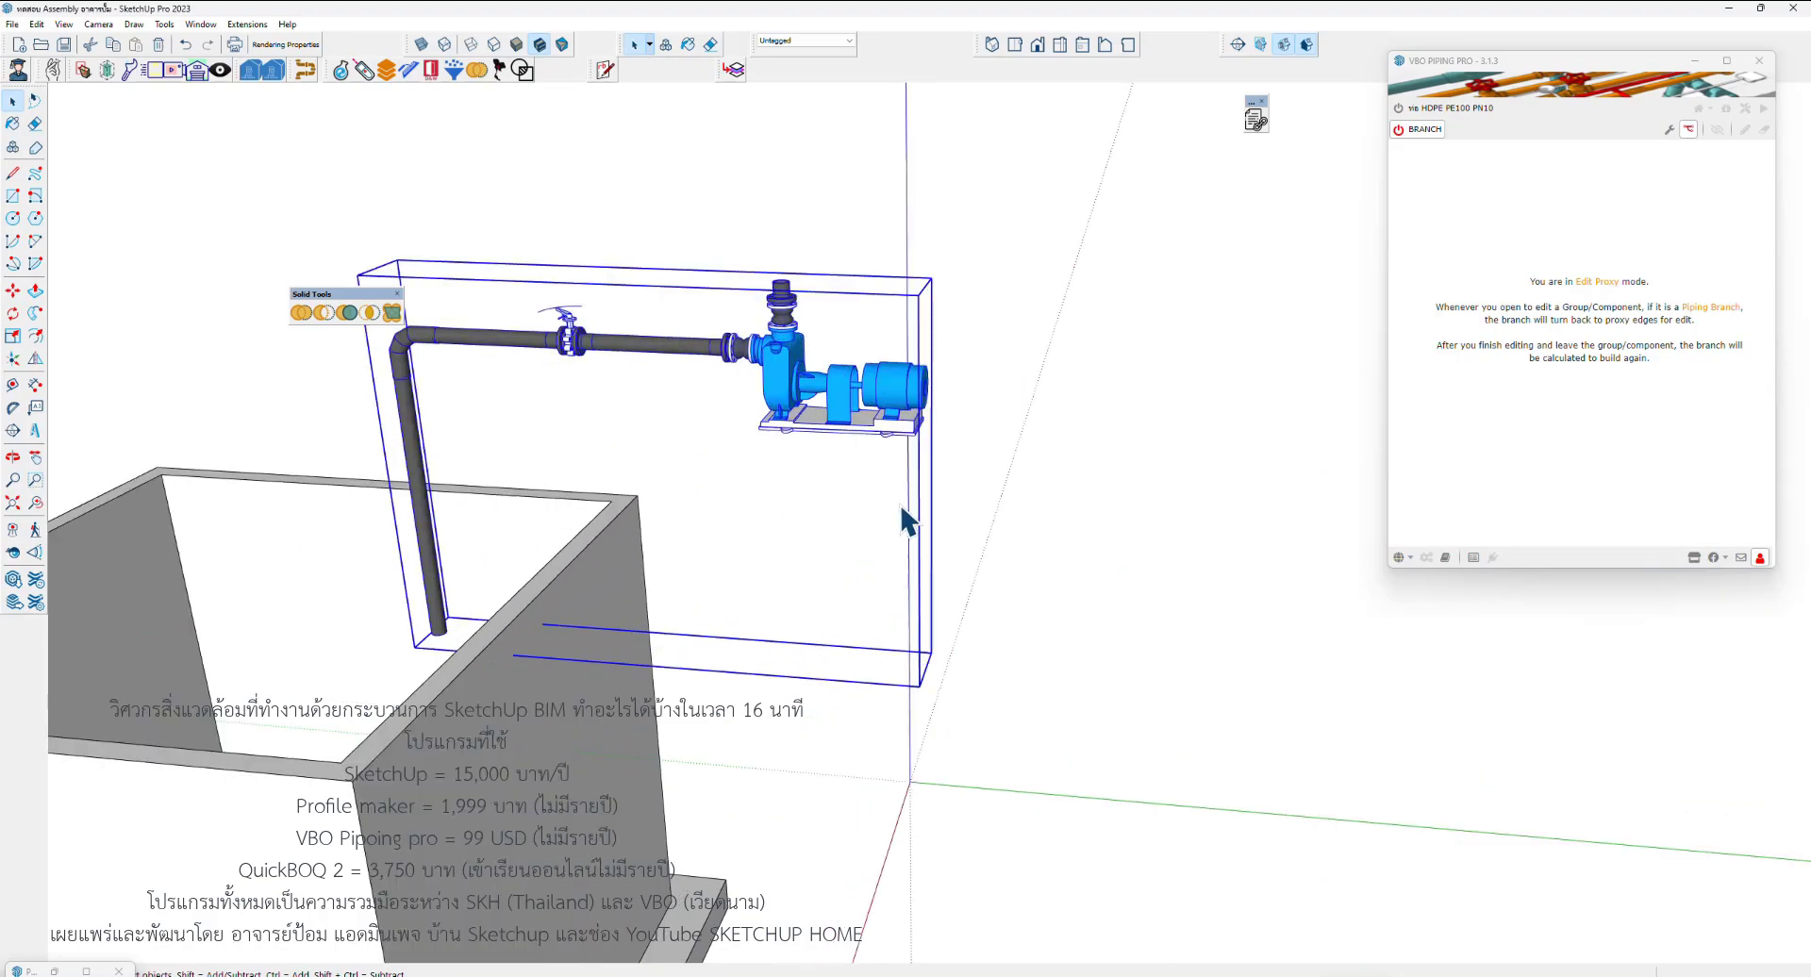
pyautogui.scroll(3, 913, 517)
pyautogui.press('m')
pyautogui.click(944, 355)
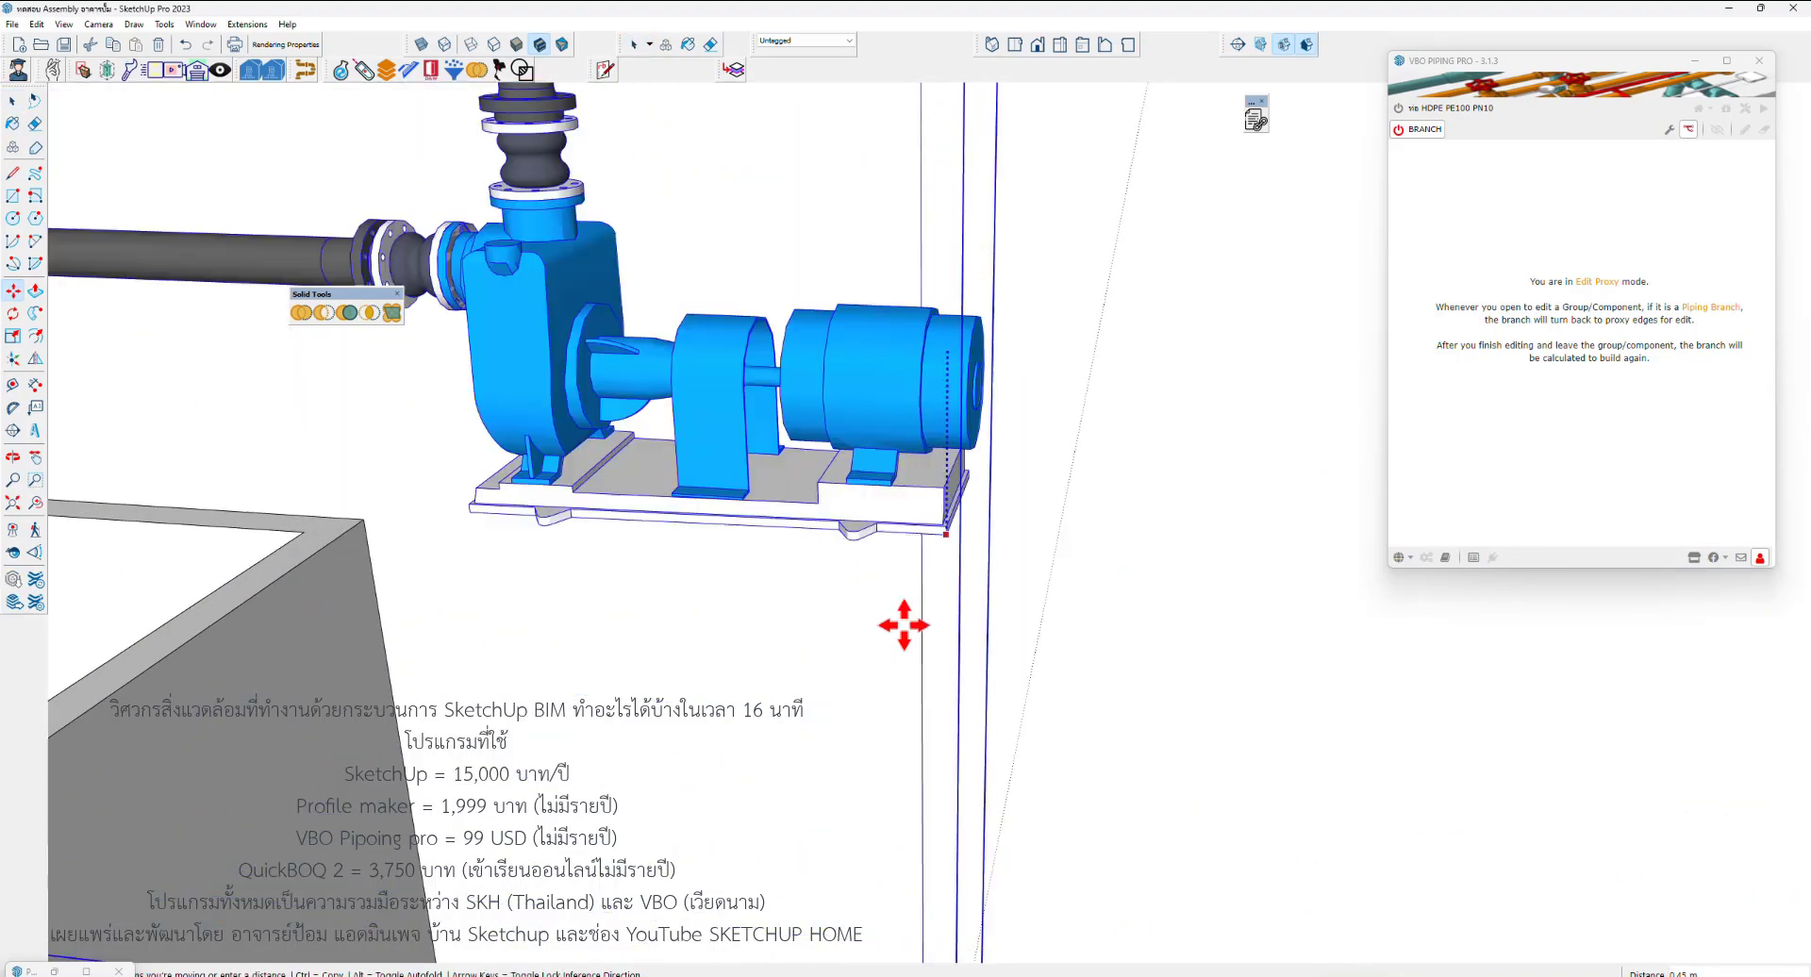
pyautogui.scroll(-5, 905, 618)
pyautogui.moveTo(950, 538); pyautogui.dragTo(846, 582, button='middle')
pyautogui.scroll(3, 847, 582)
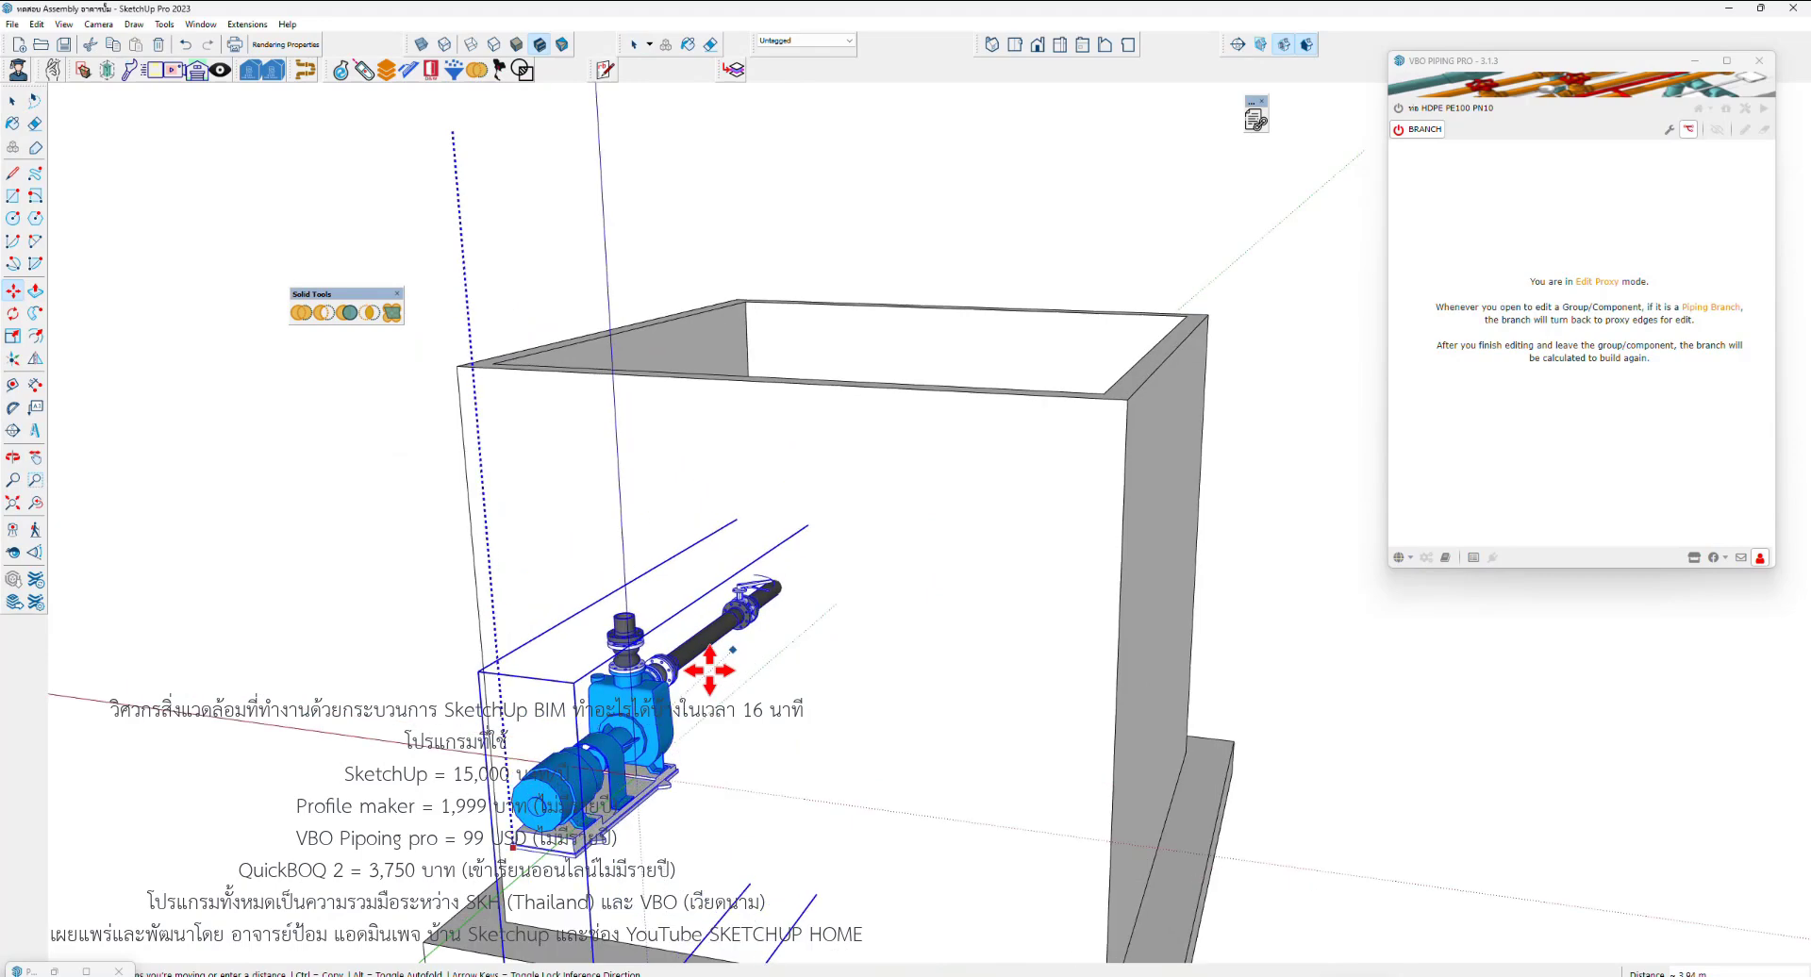
pyautogui.scroll(-2, 637, 772)
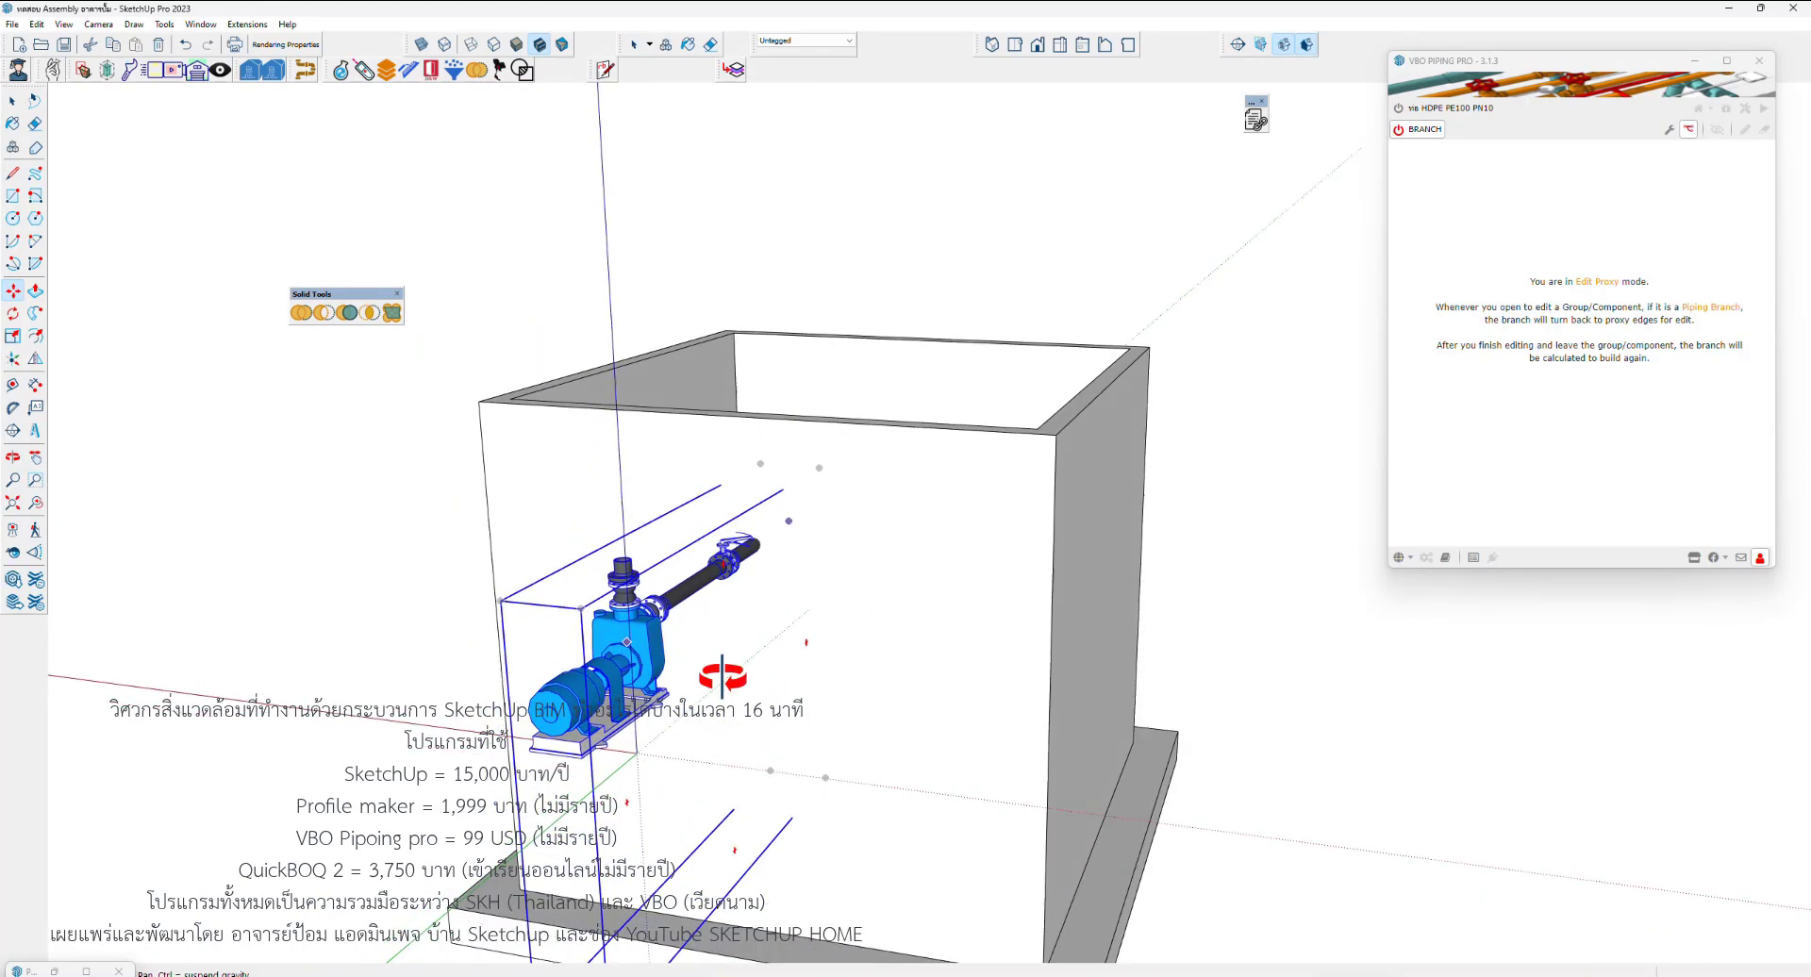
pyautogui.moveTo(598, 552)
pyautogui.mouseDown(button='middle')
pyautogui.moveTo(457, 605)
pyautogui.moveTo(934, 662)
pyautogui.mouseUp(button='middle')
pyautogui.scroll(-3, 457, 606)
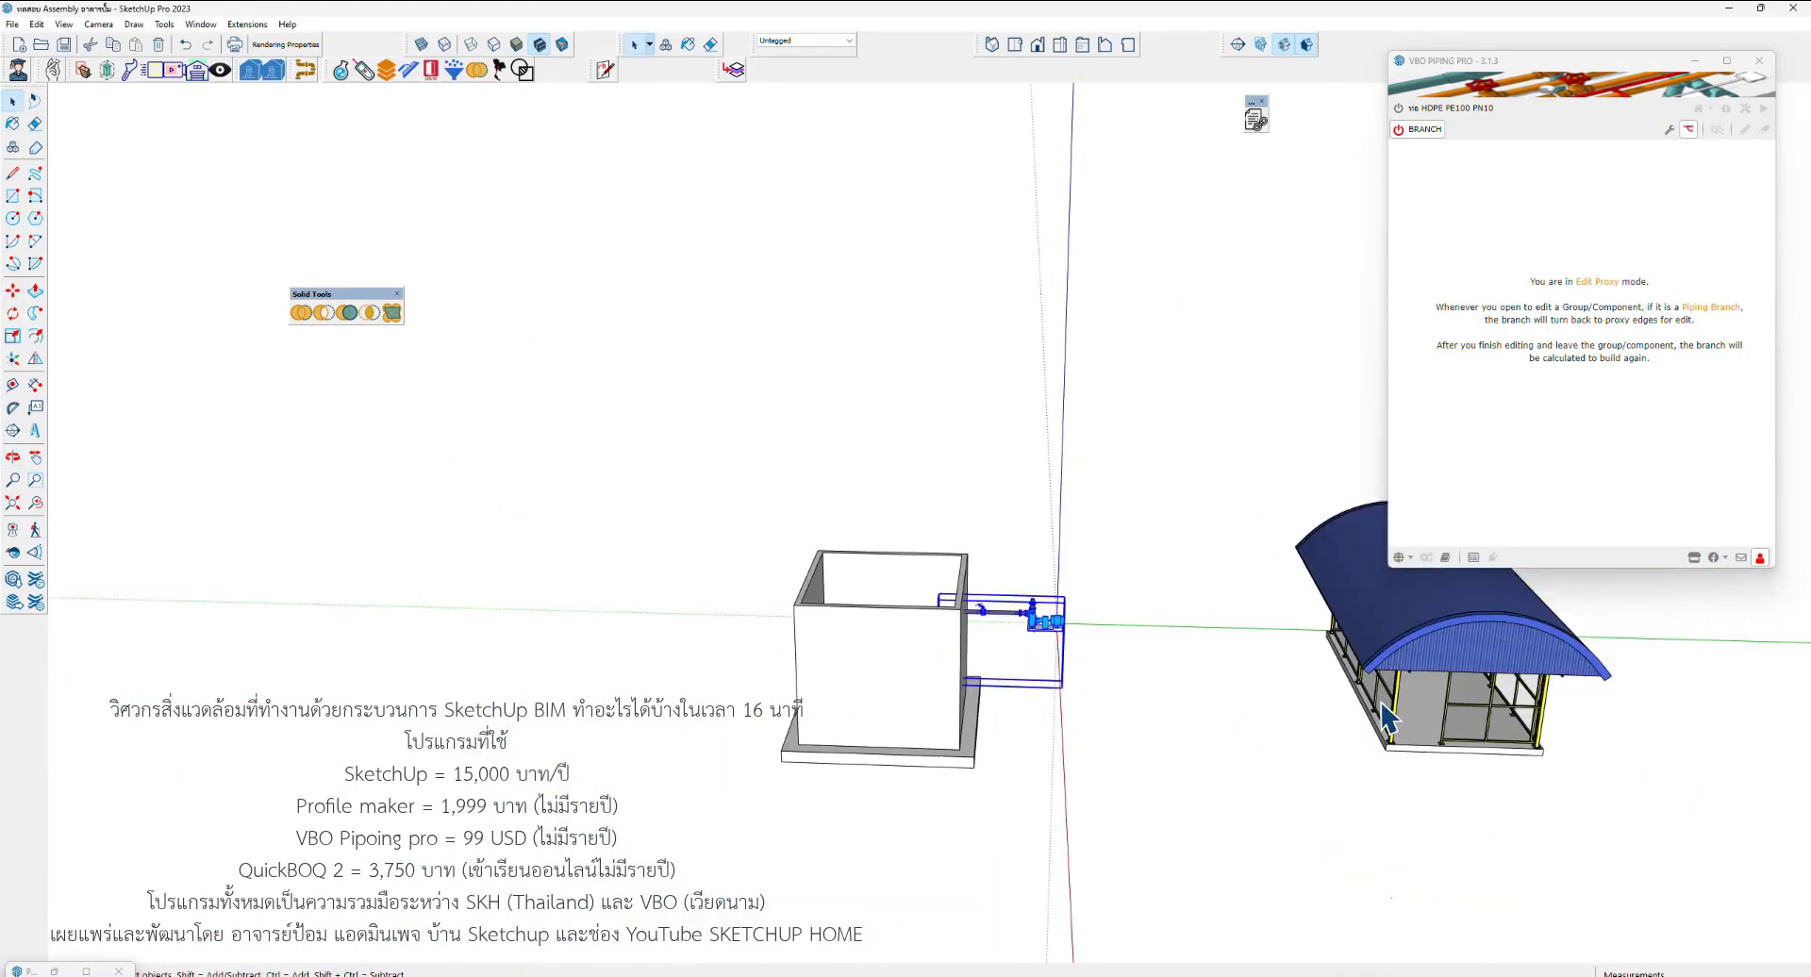
# Exit the pump group and move the roofed shelter beside the tank
pyautogui.press('Escape')
pyautogui.click(1405, 741)
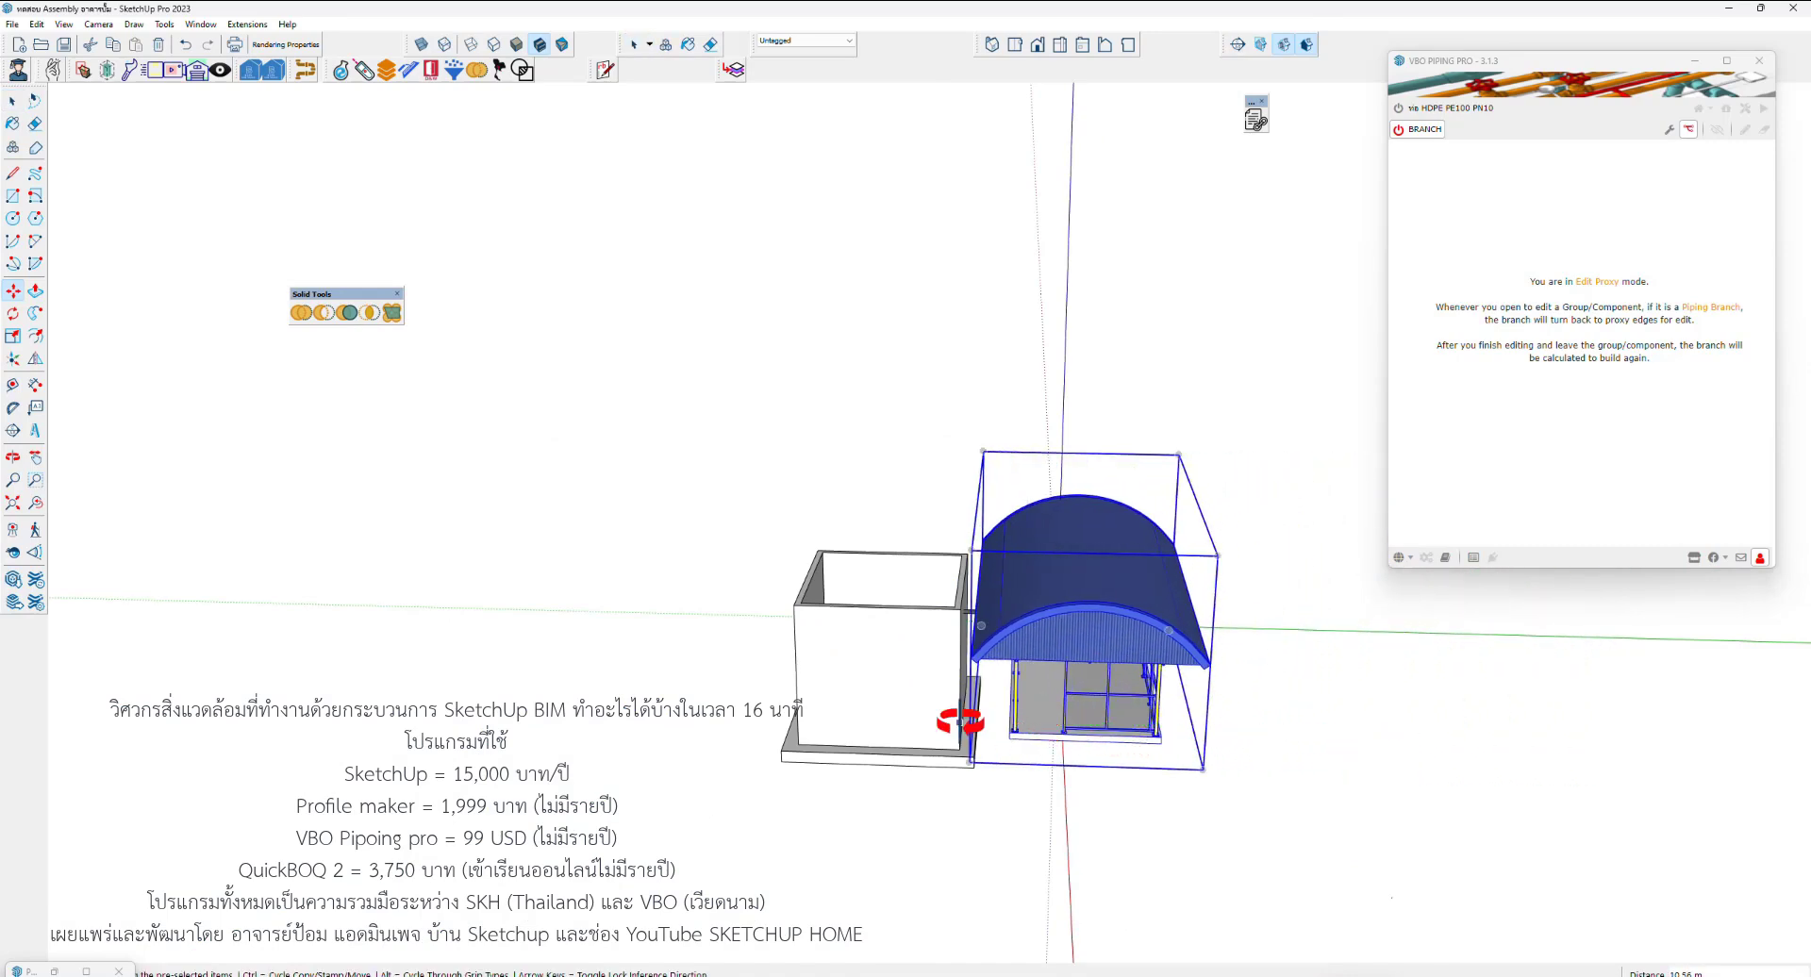
pyautogui.click(954, 709)
pyautogui.moveTo(954, 710)
pyautogui.mouseDown(button='middle')
pyautogui.moveTo(1214, 602)
pyautogui.moveTo(1083, 674)
pyautogui.mouseUp(button='middle')
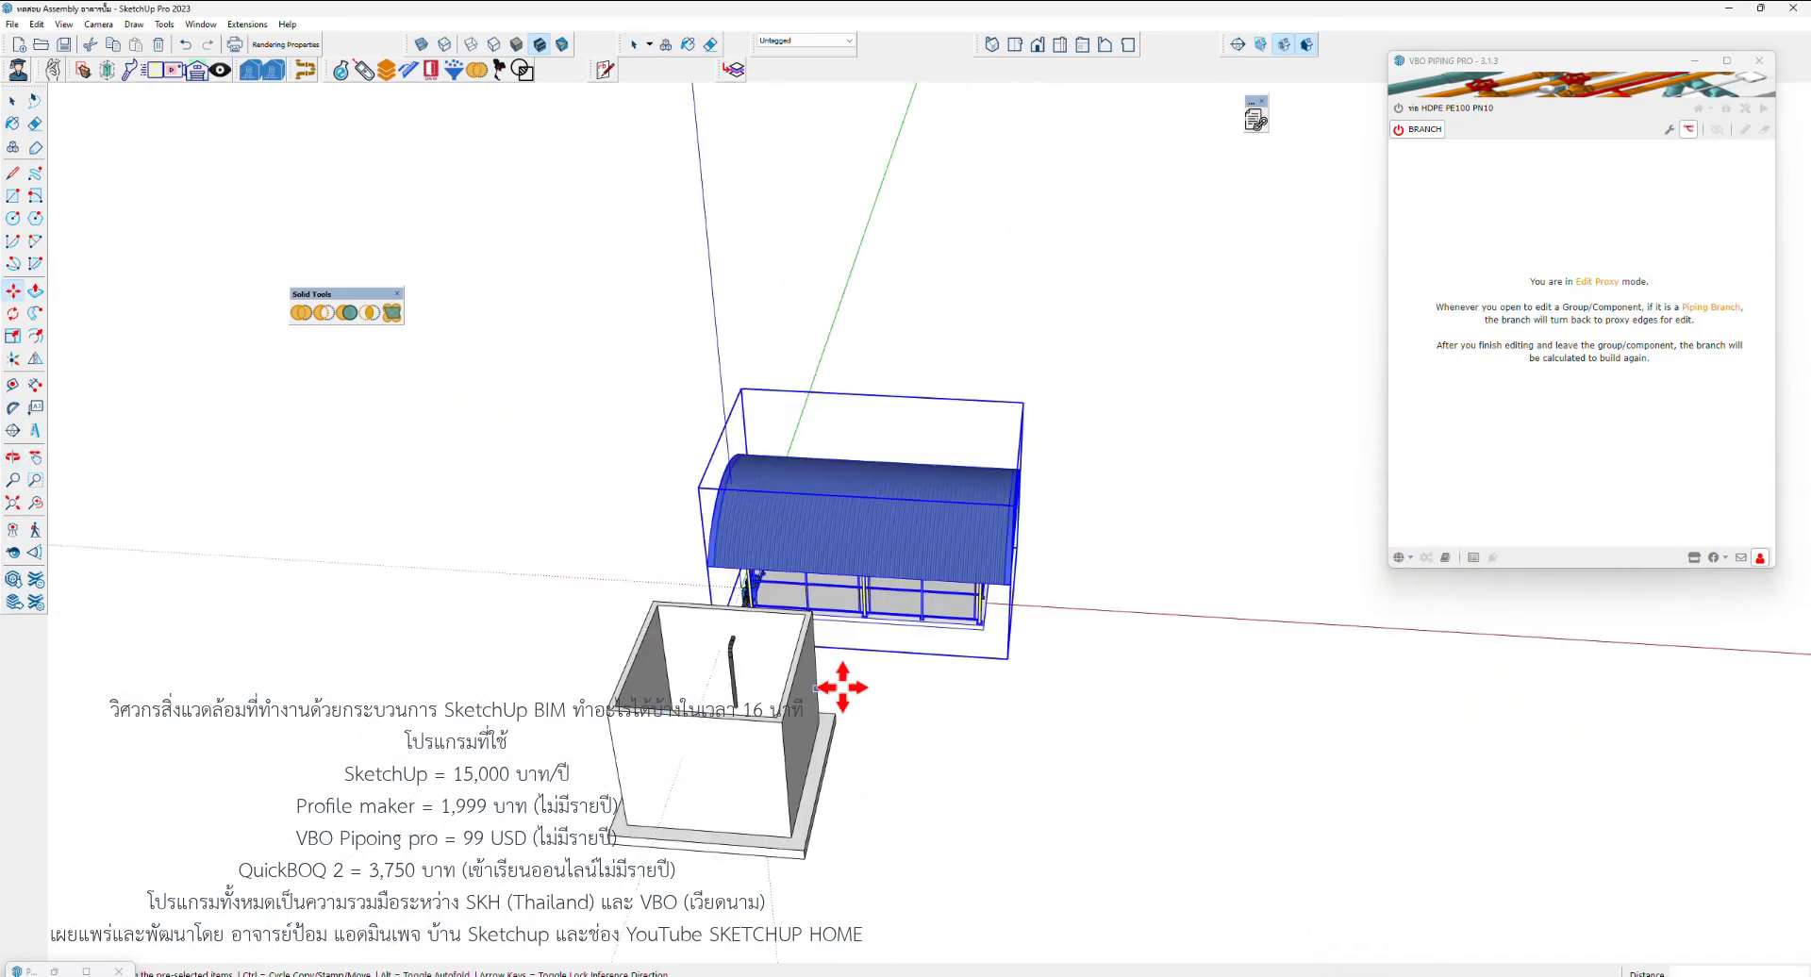
pyautogui.click(1083, 674)
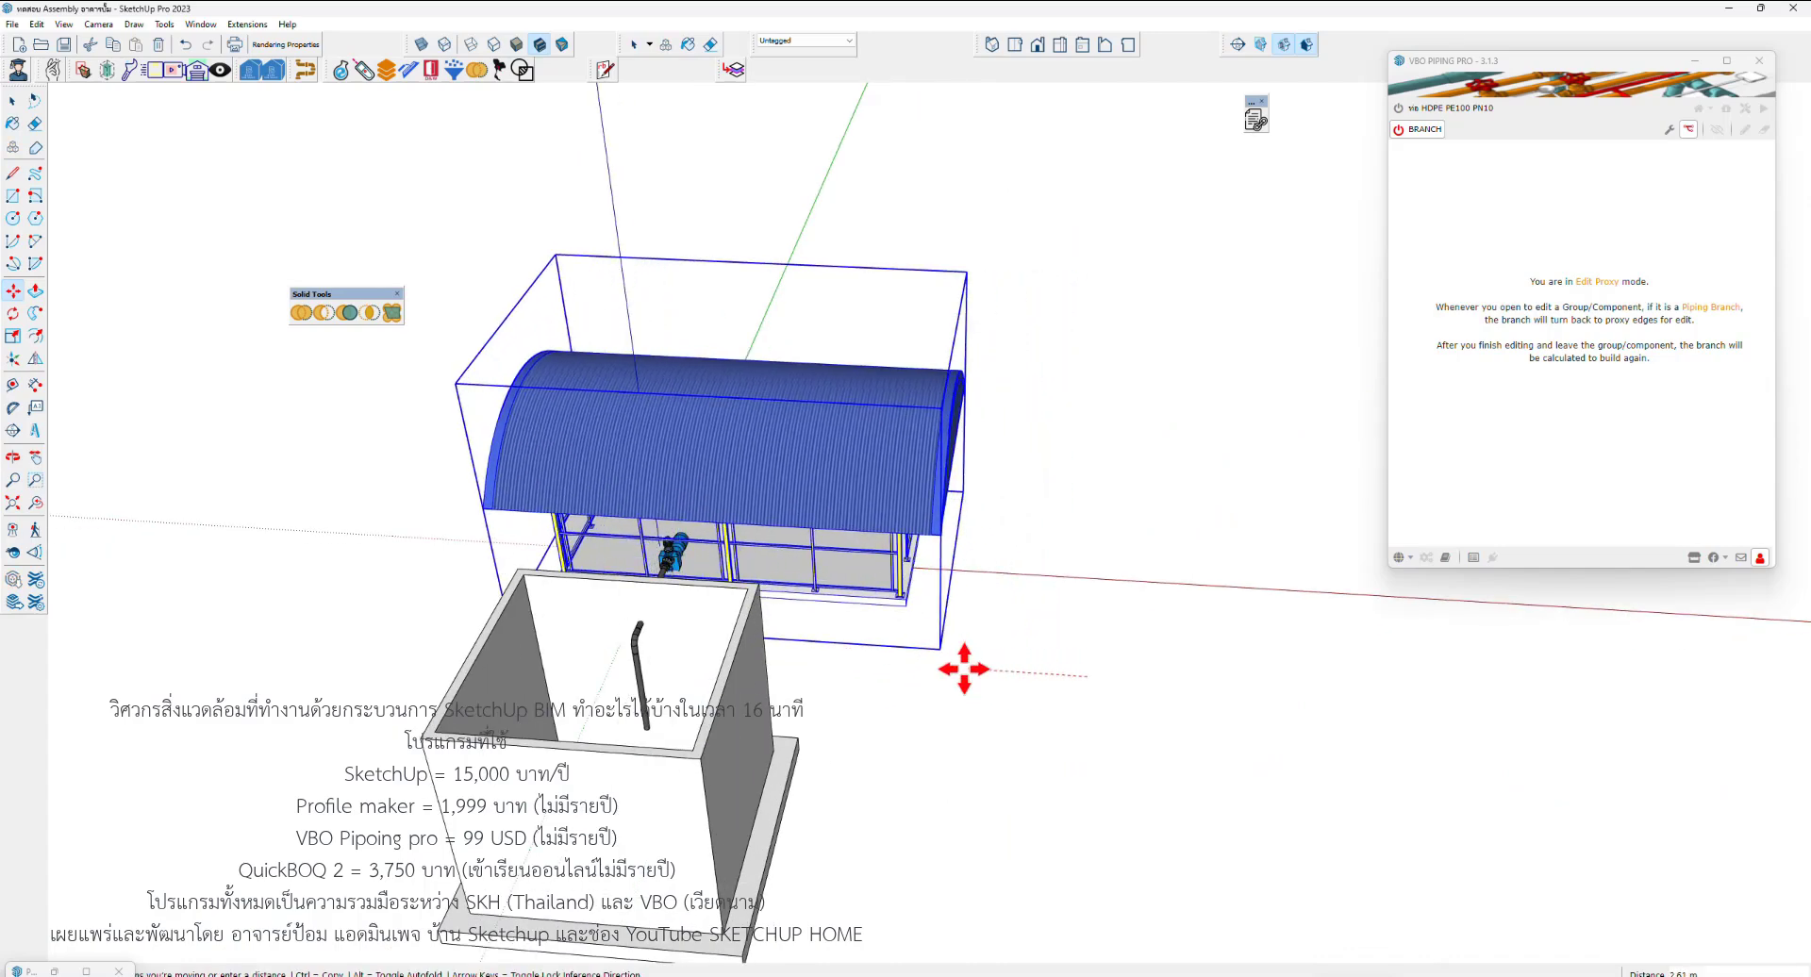
pyautogui.click(993, 625)
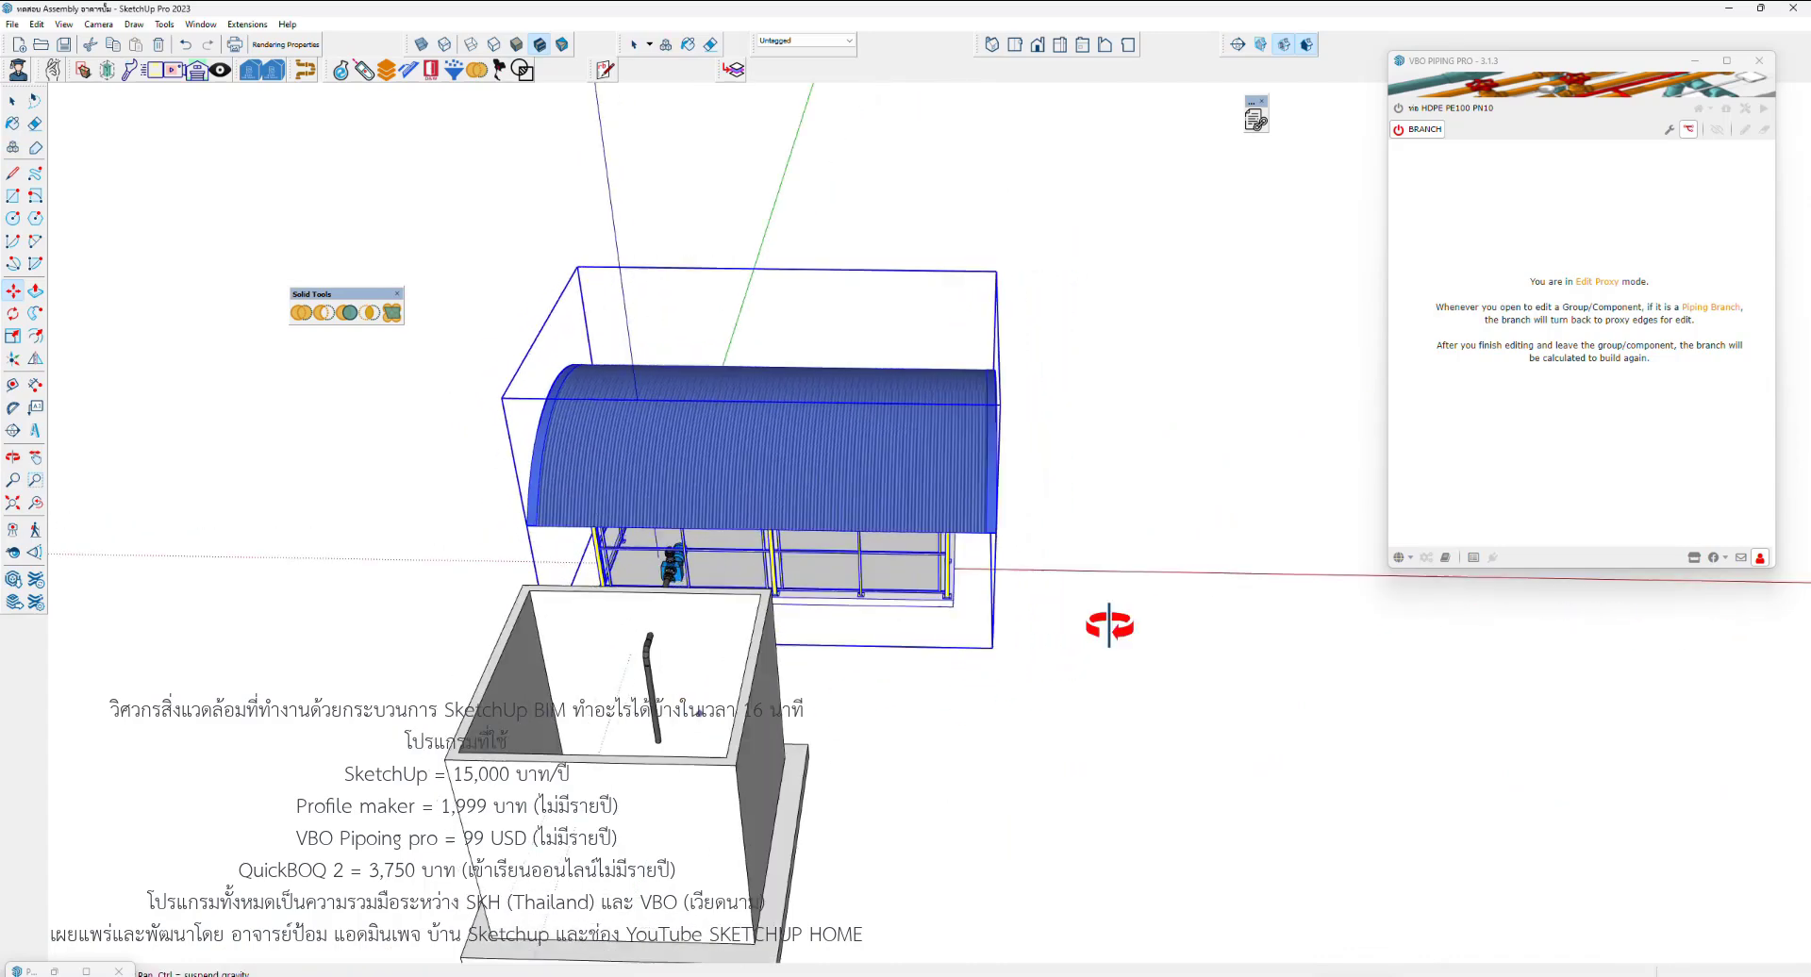
pyautogui.moveTo(993, 626); pyautogui.dragTo(569, 807, button='middle')
pyautogui.press('space')
pyautogui.scroll(3, 982, 625)
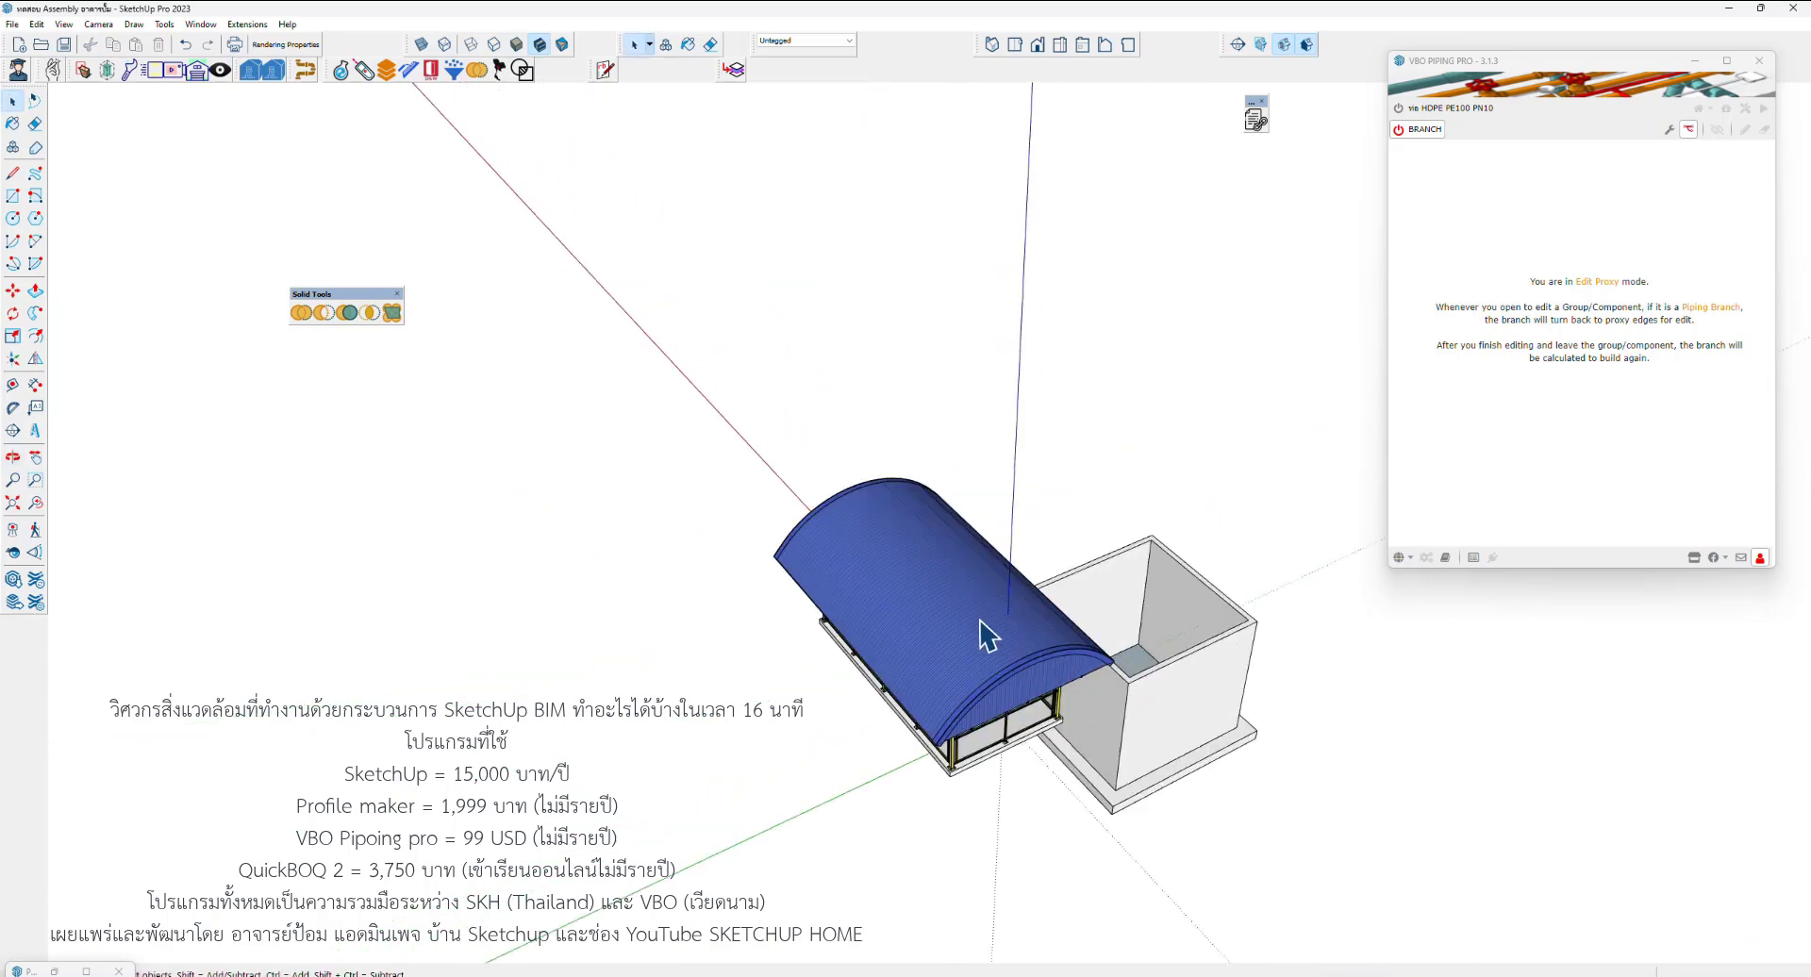
# Rotate the roofed shelter 90° about its corner
pyautogui.click(986, 636)
pyautogui.press('q')
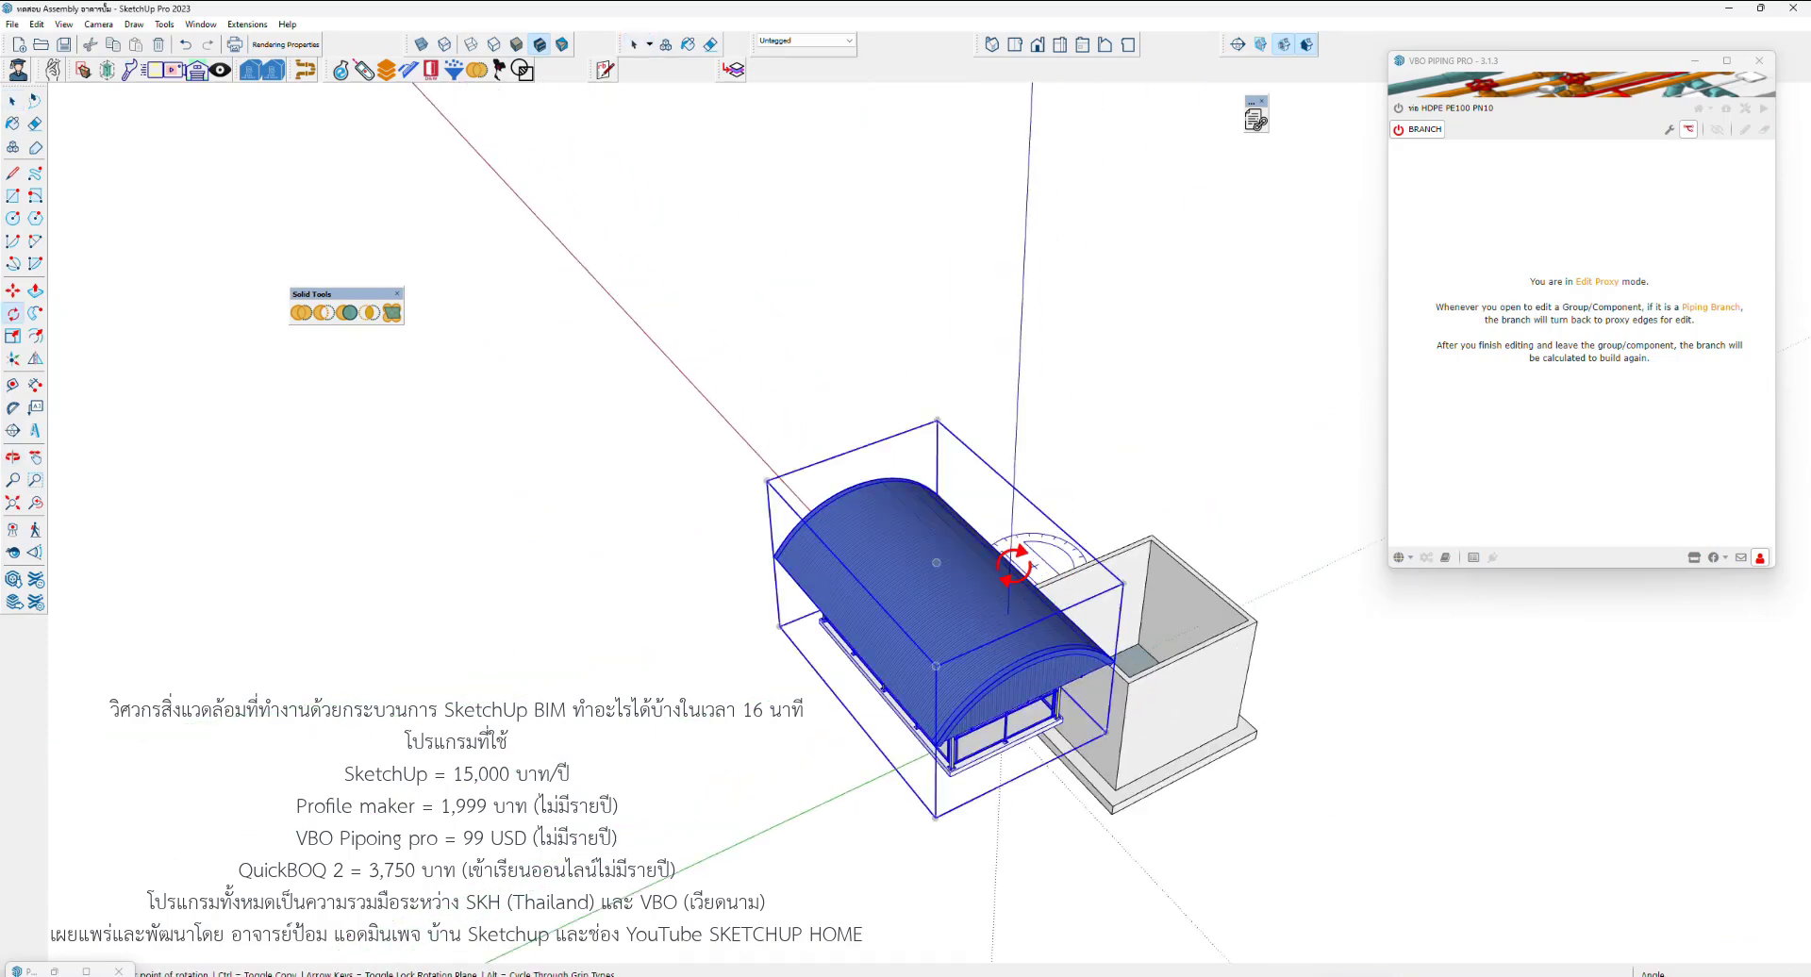
pyautogui.click(936, 563)
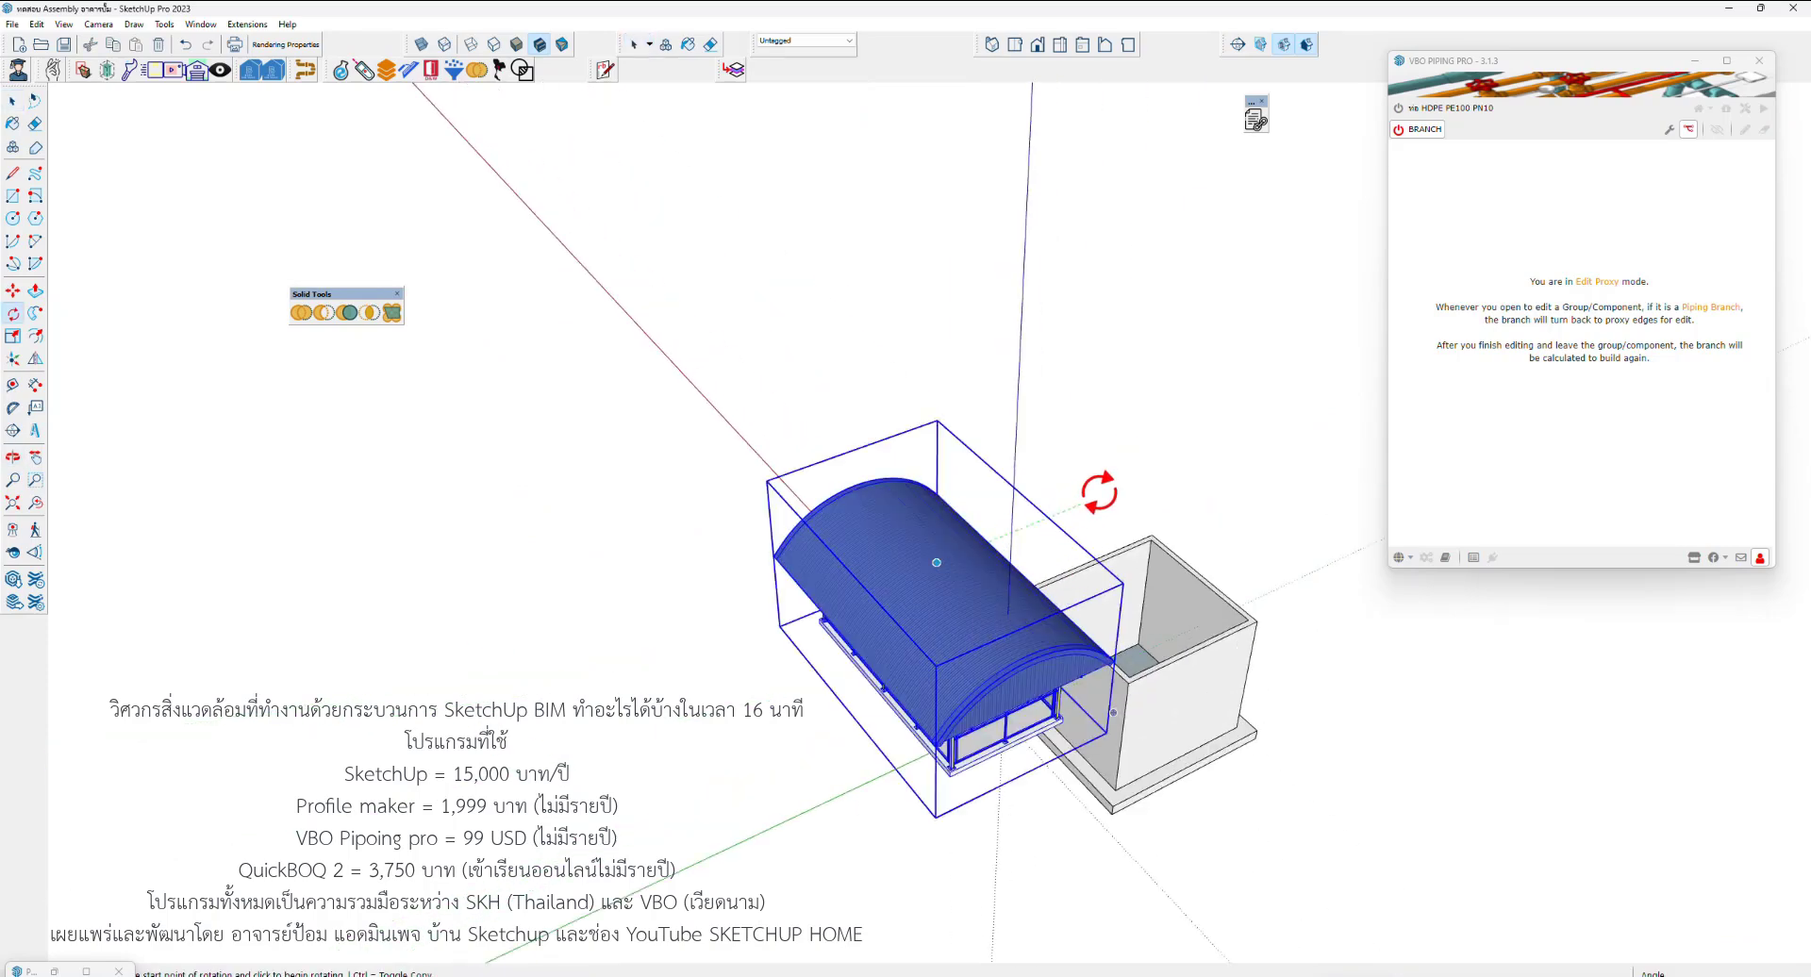
pyautogui.click(925, 513)
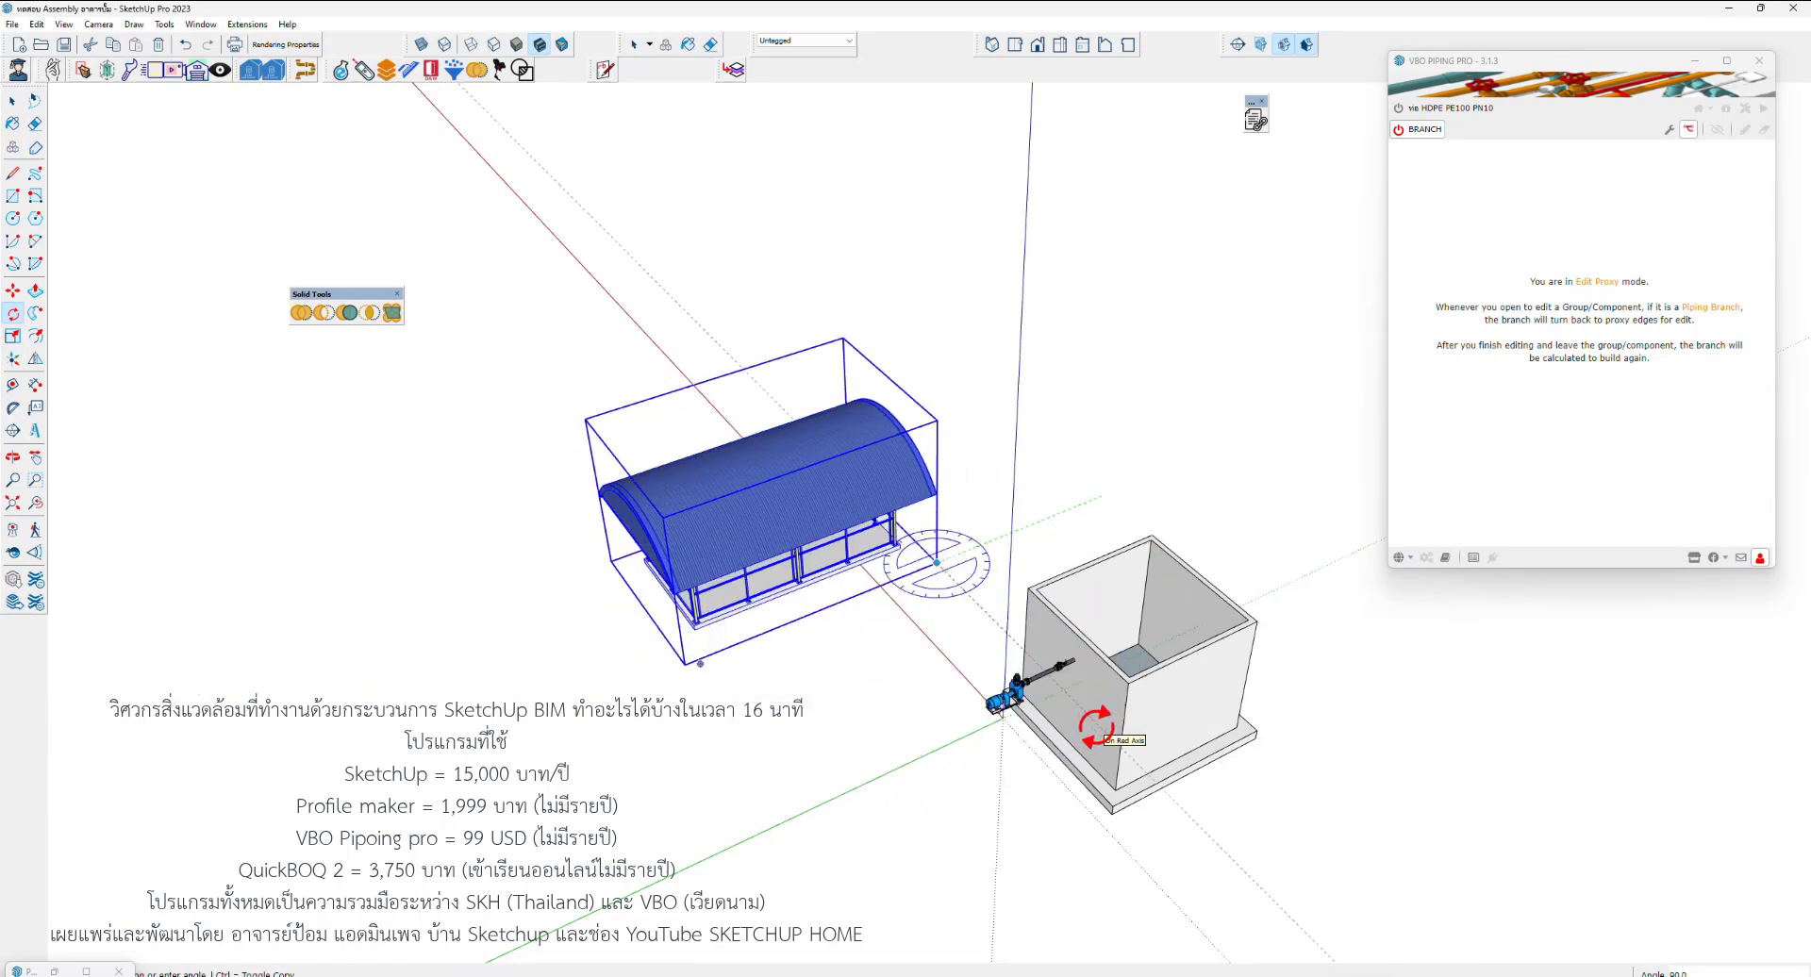
pyautogui.click(1094, 734)
pyautogui.press('space')
pyautogui.scroll(1, 959, 740)
pyautogui.scroll(2, 999, 683)
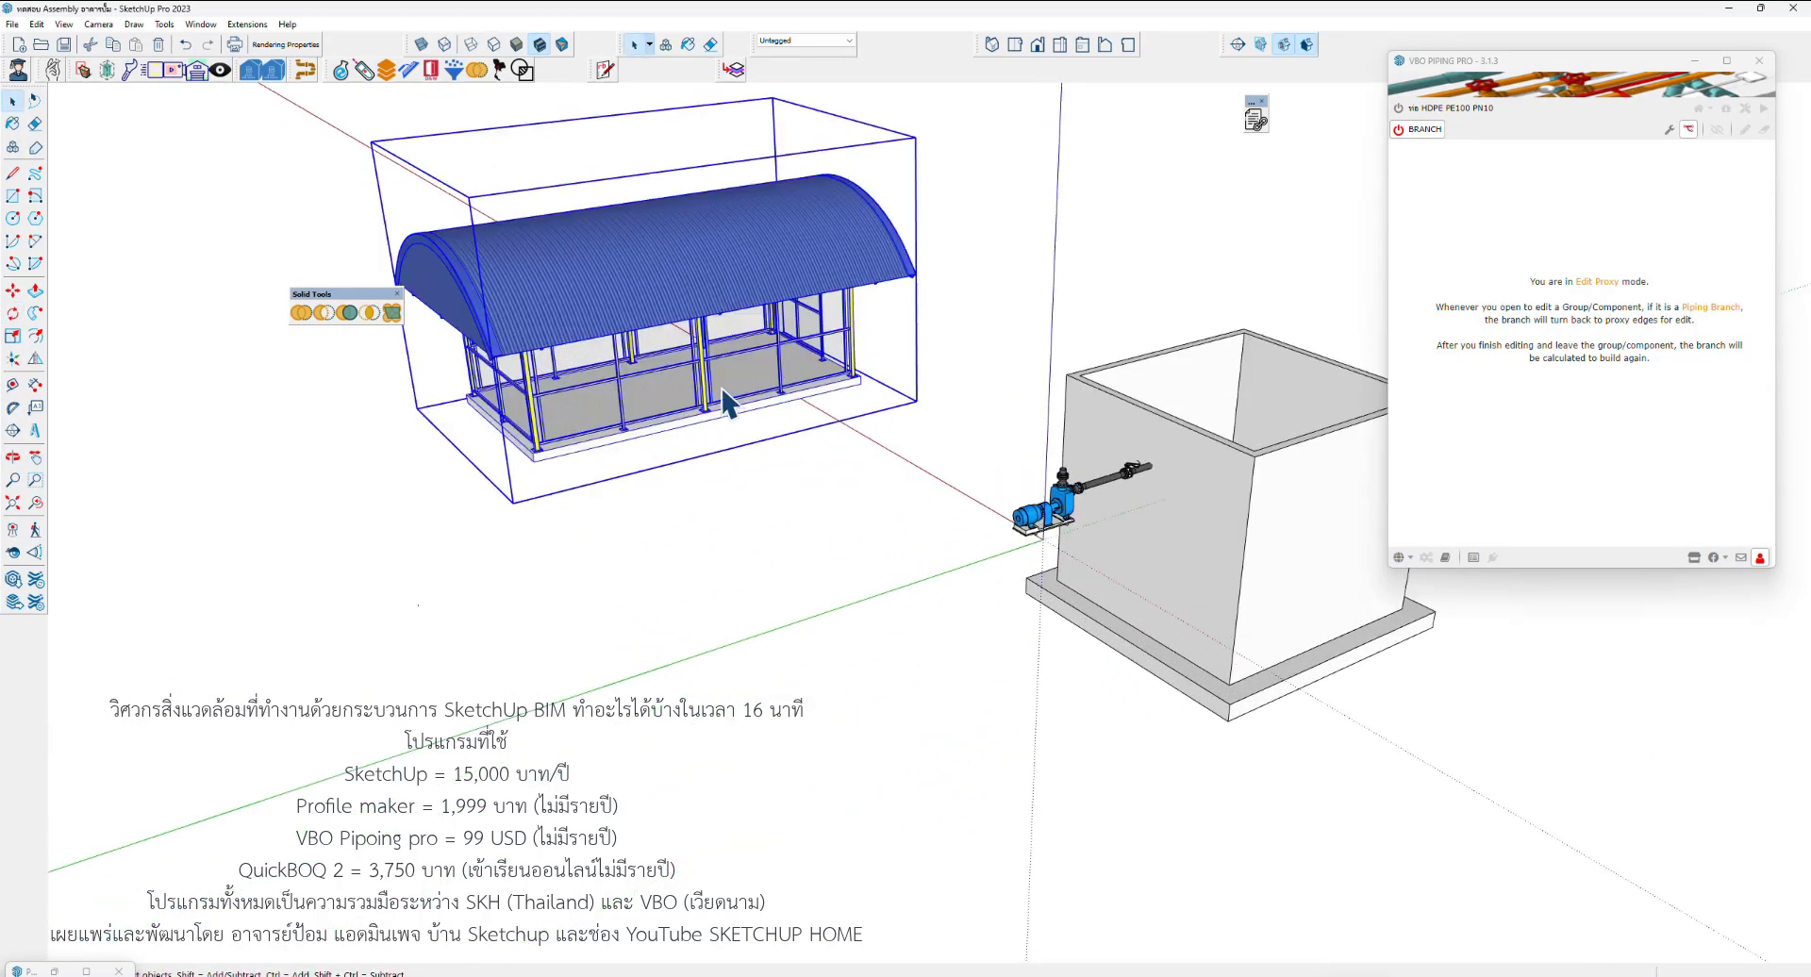
# Shift the shelter toward the tank and pump
pyautogui.scroll(-2, 723, 393)
pyautogui.press('m')
pyautogui.moveTo(739, 416); pyautogui.dragTo(719, 456)
pyautogui.press('space')
pyautogui.scroll(2, 958, 479)
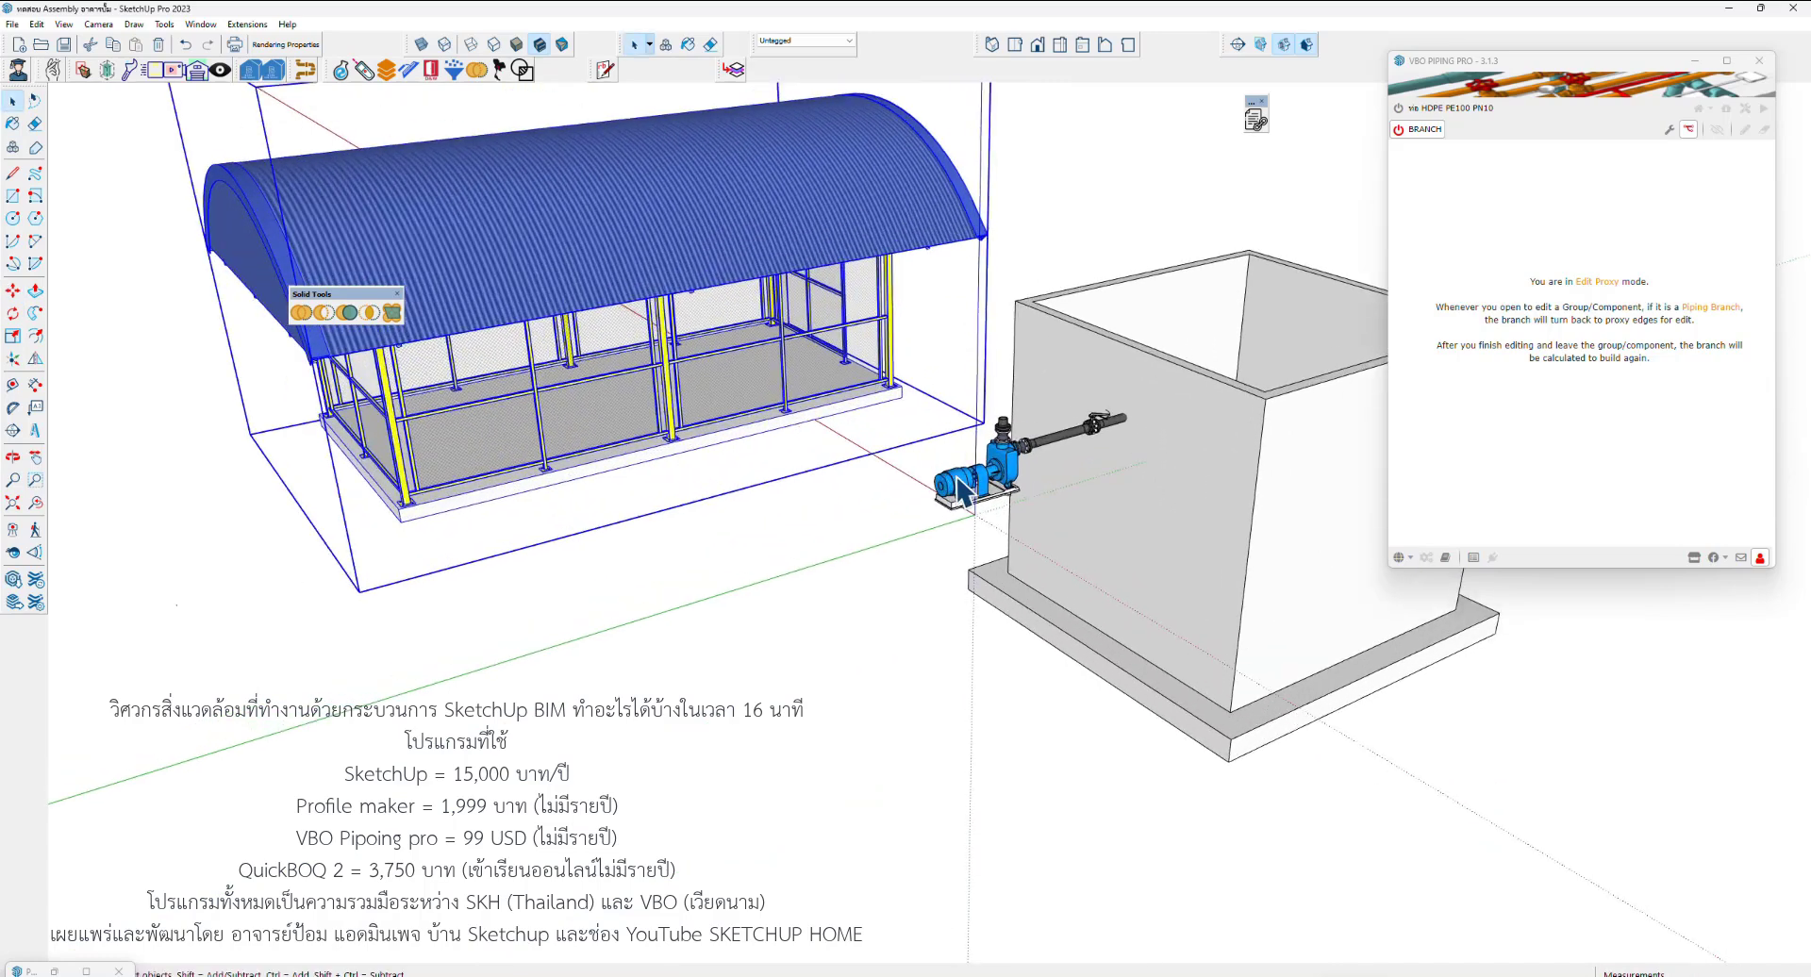
# Move the pump group and rotate it to face the shelter
pyautogui.click(959, 491)
pyautogui.moveTo(959, 491); pyautogui.dragTo(852, 607, button='middle')
pyautogui.press('m')
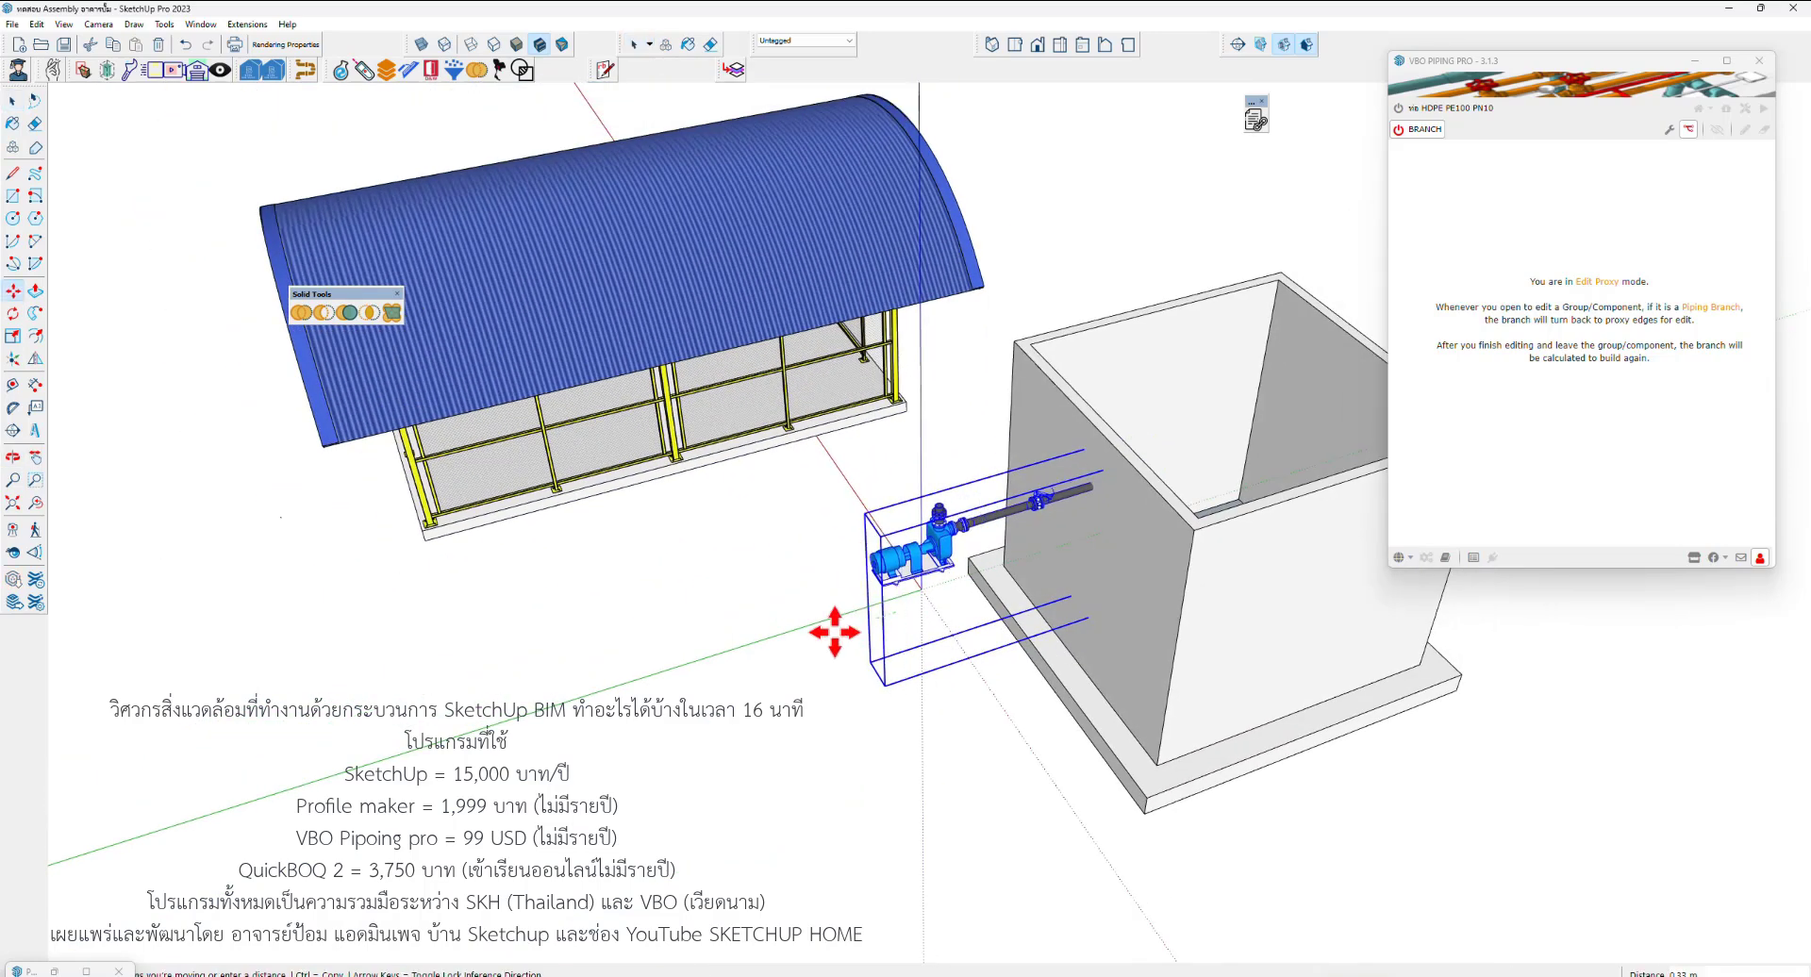
pyautogui.click(835, 632)
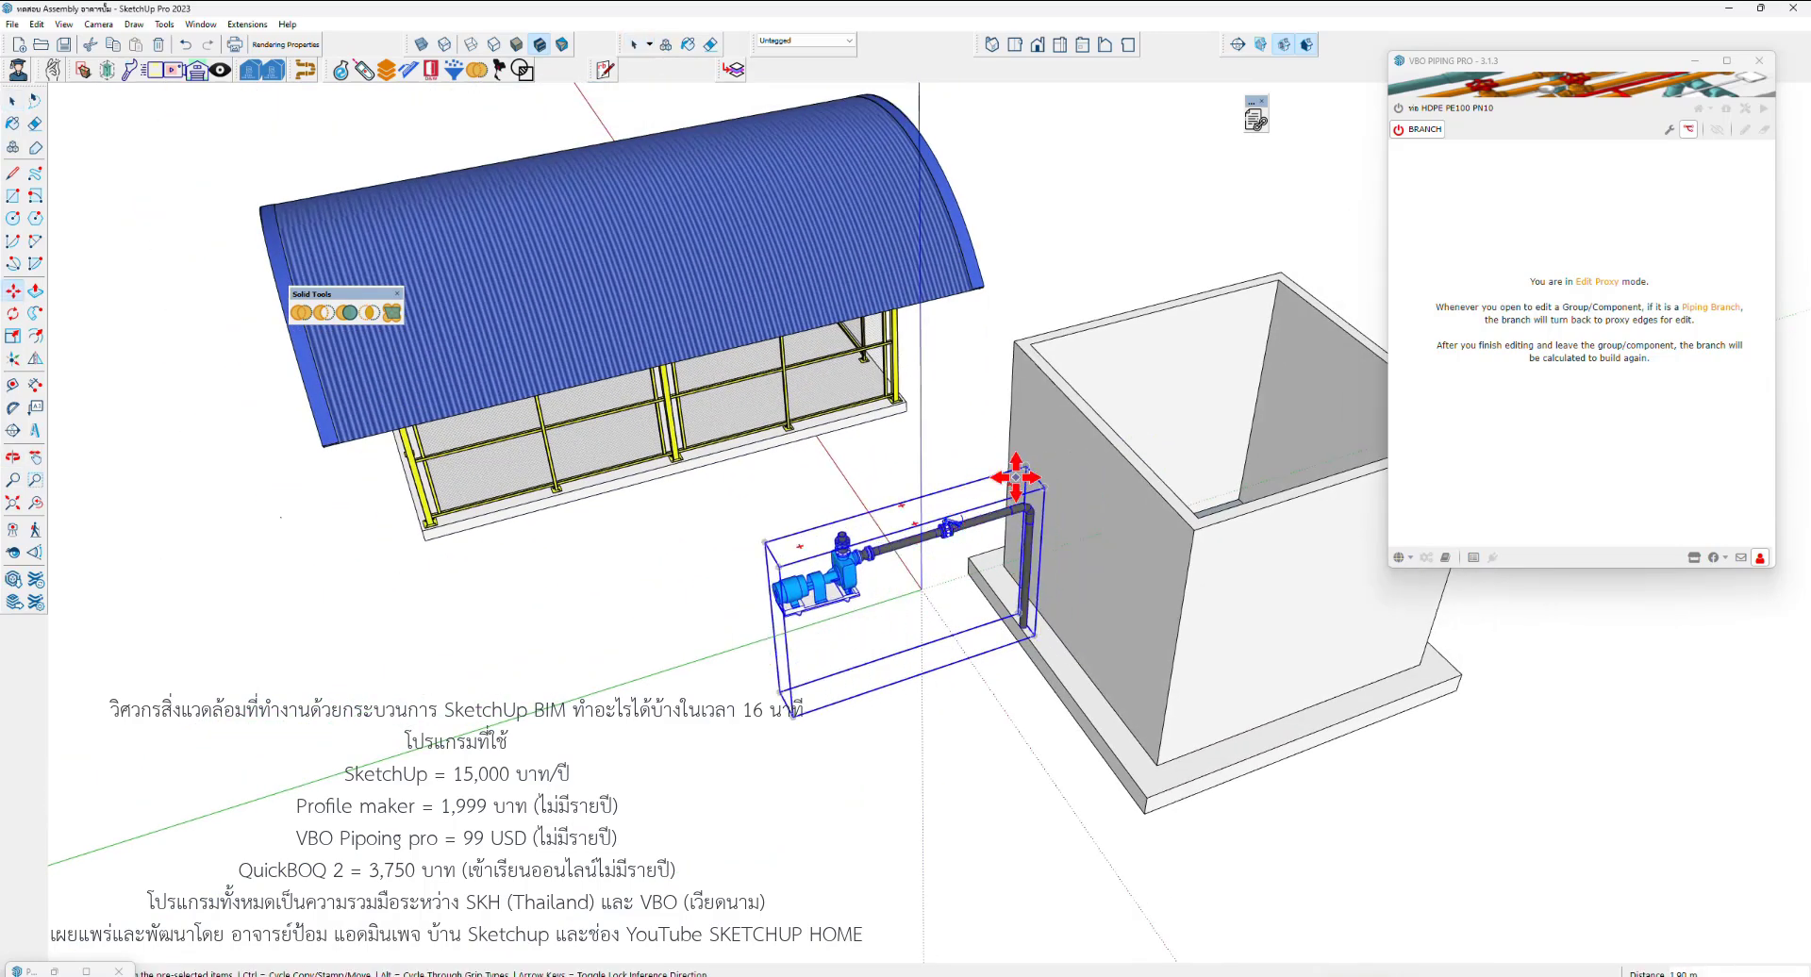
pyautogui.press('q')
pyautogui.click(907, 514)
pyautogui.click(982, 570)
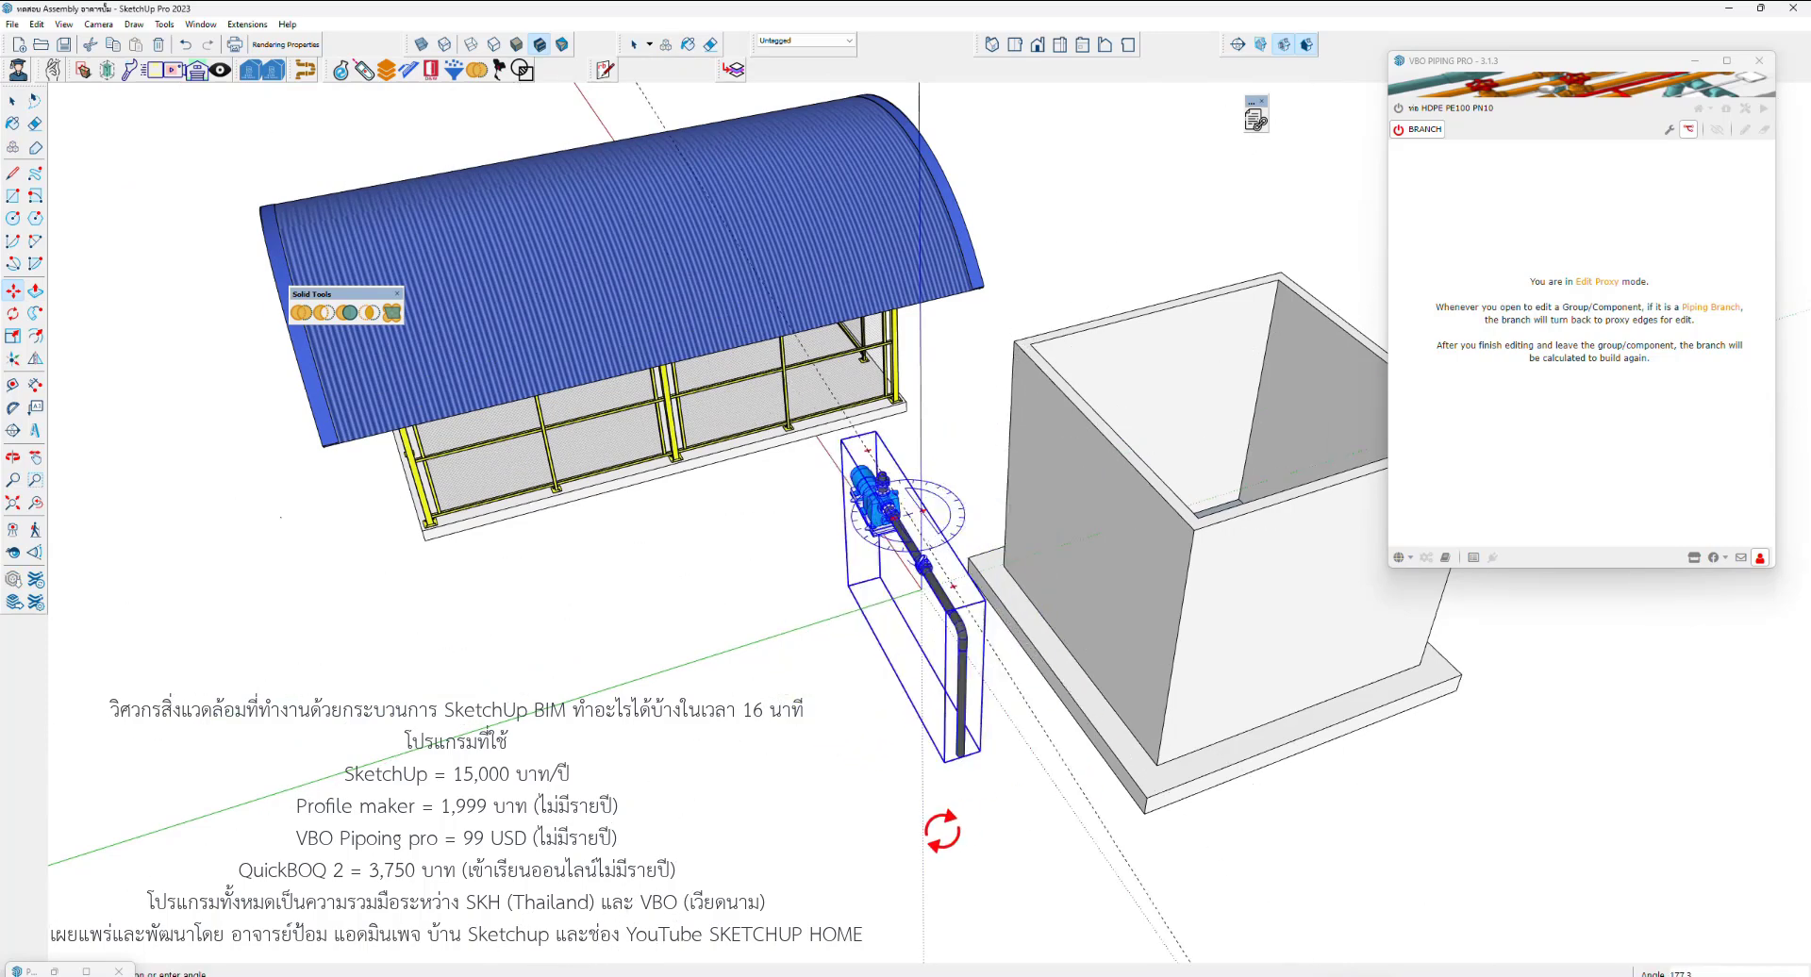
pyautogui.click(1069, 743)
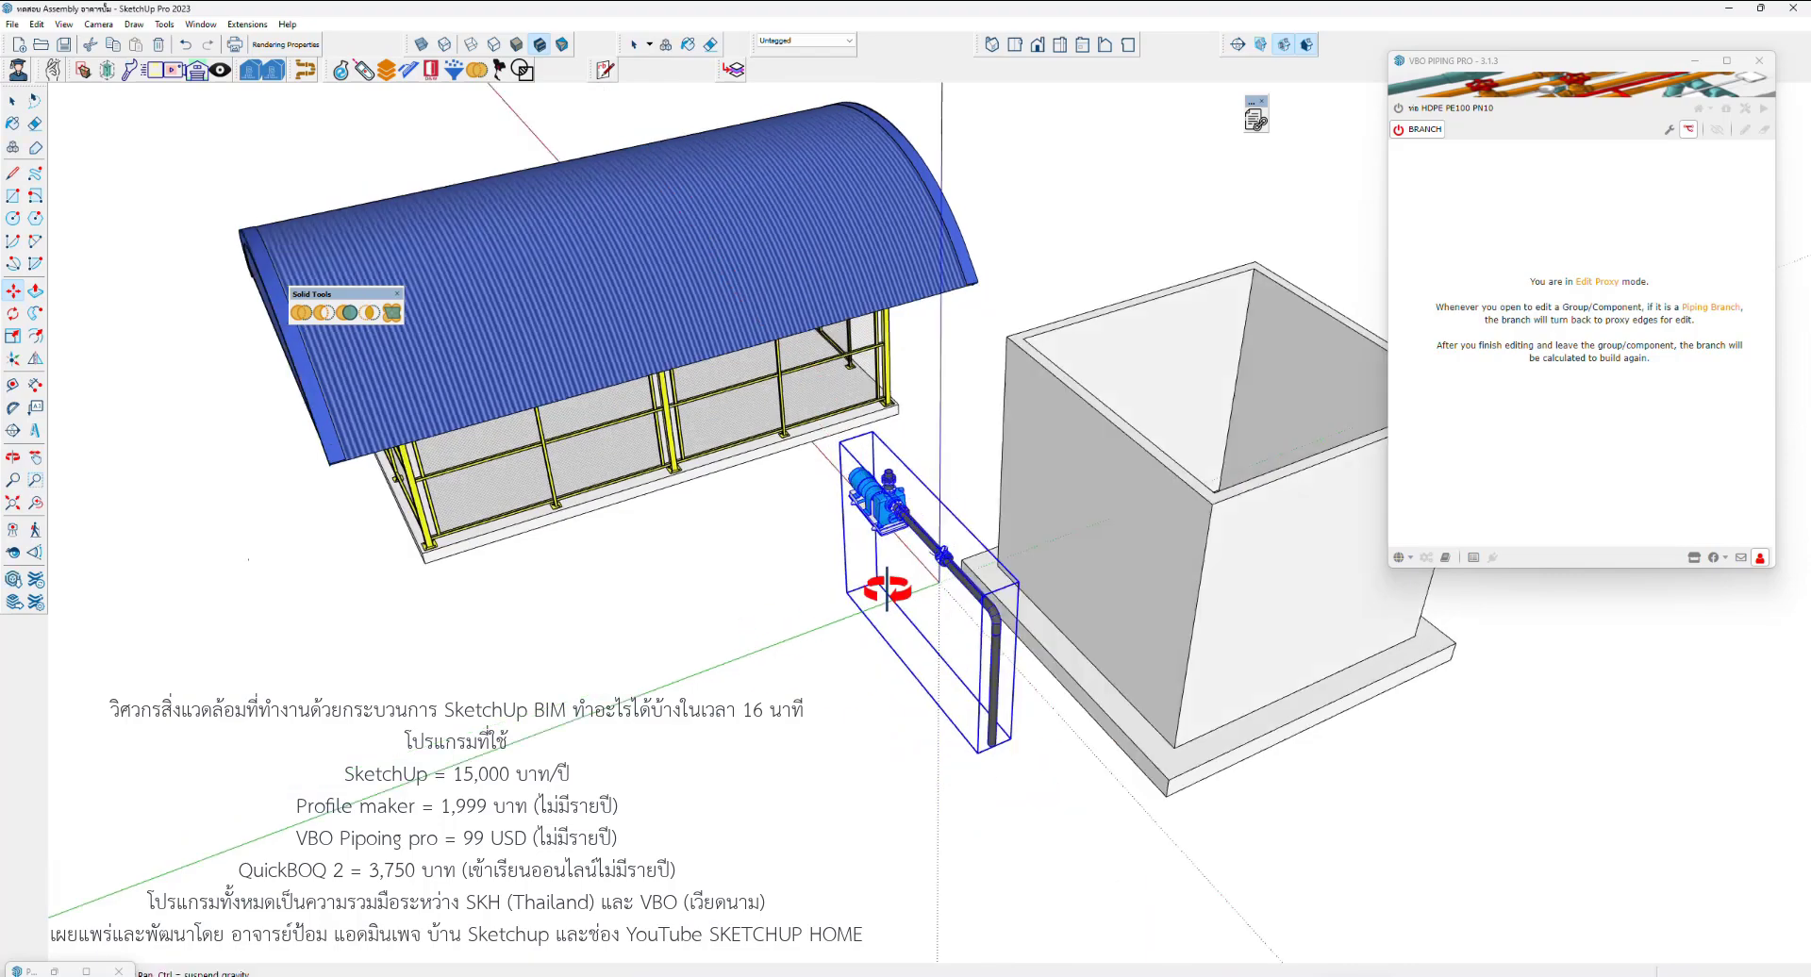
pyautogui.moveTo(1069, 742); pyautogui.dragTo(943, 566, button='middle')
# Nudge the pump base about 0.04 m so it rests on the pump house floor
pyautogui.press('m')
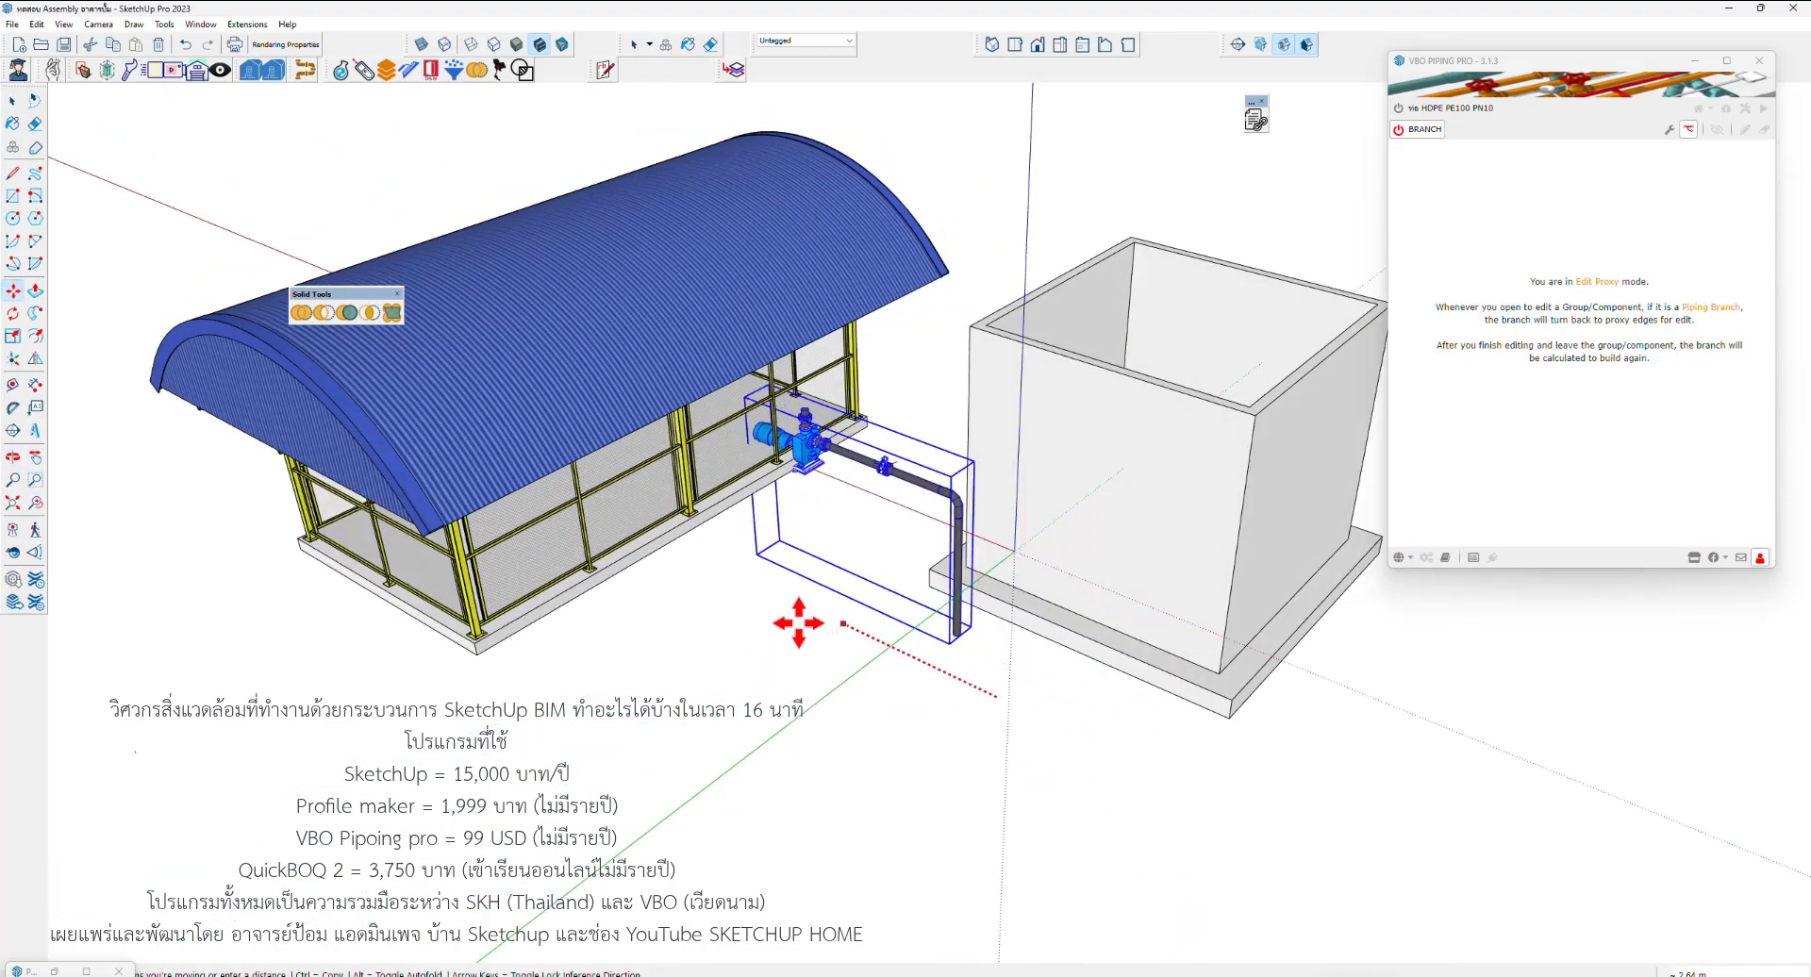
pyautogui.scroll(2, 849, 537)
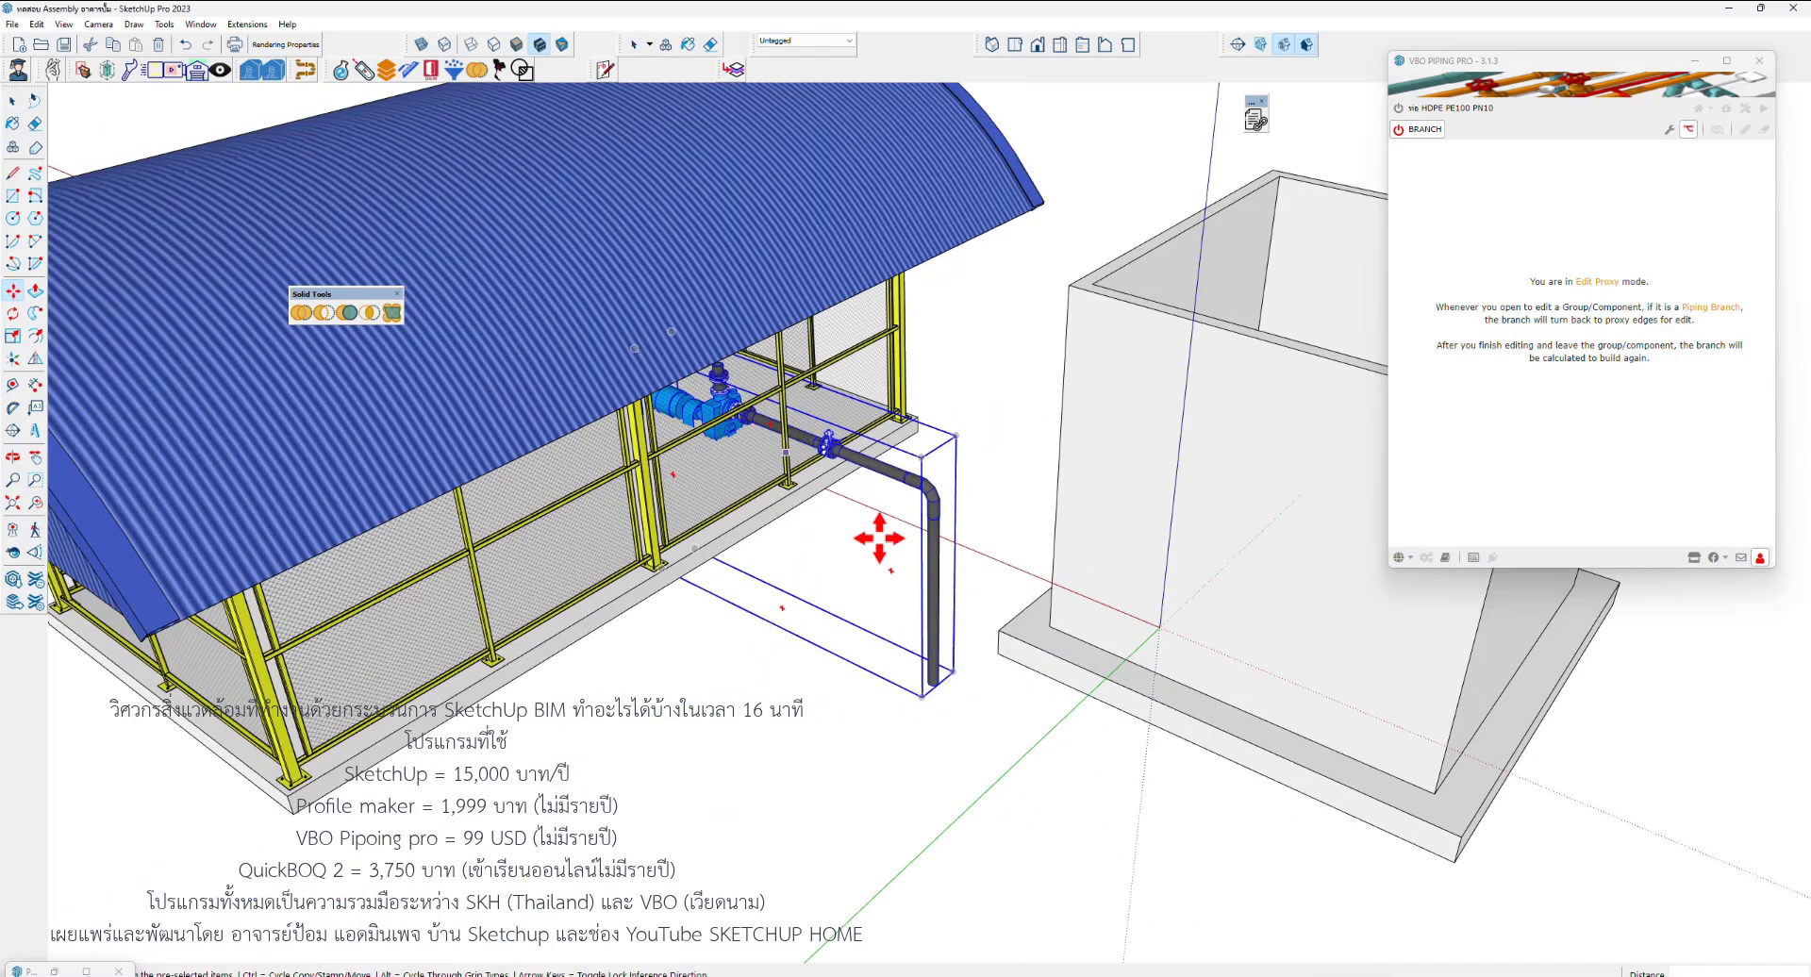
pyautogui.scroll(2, 825, 485)
pyautogui.scroll(3, 626, 343)
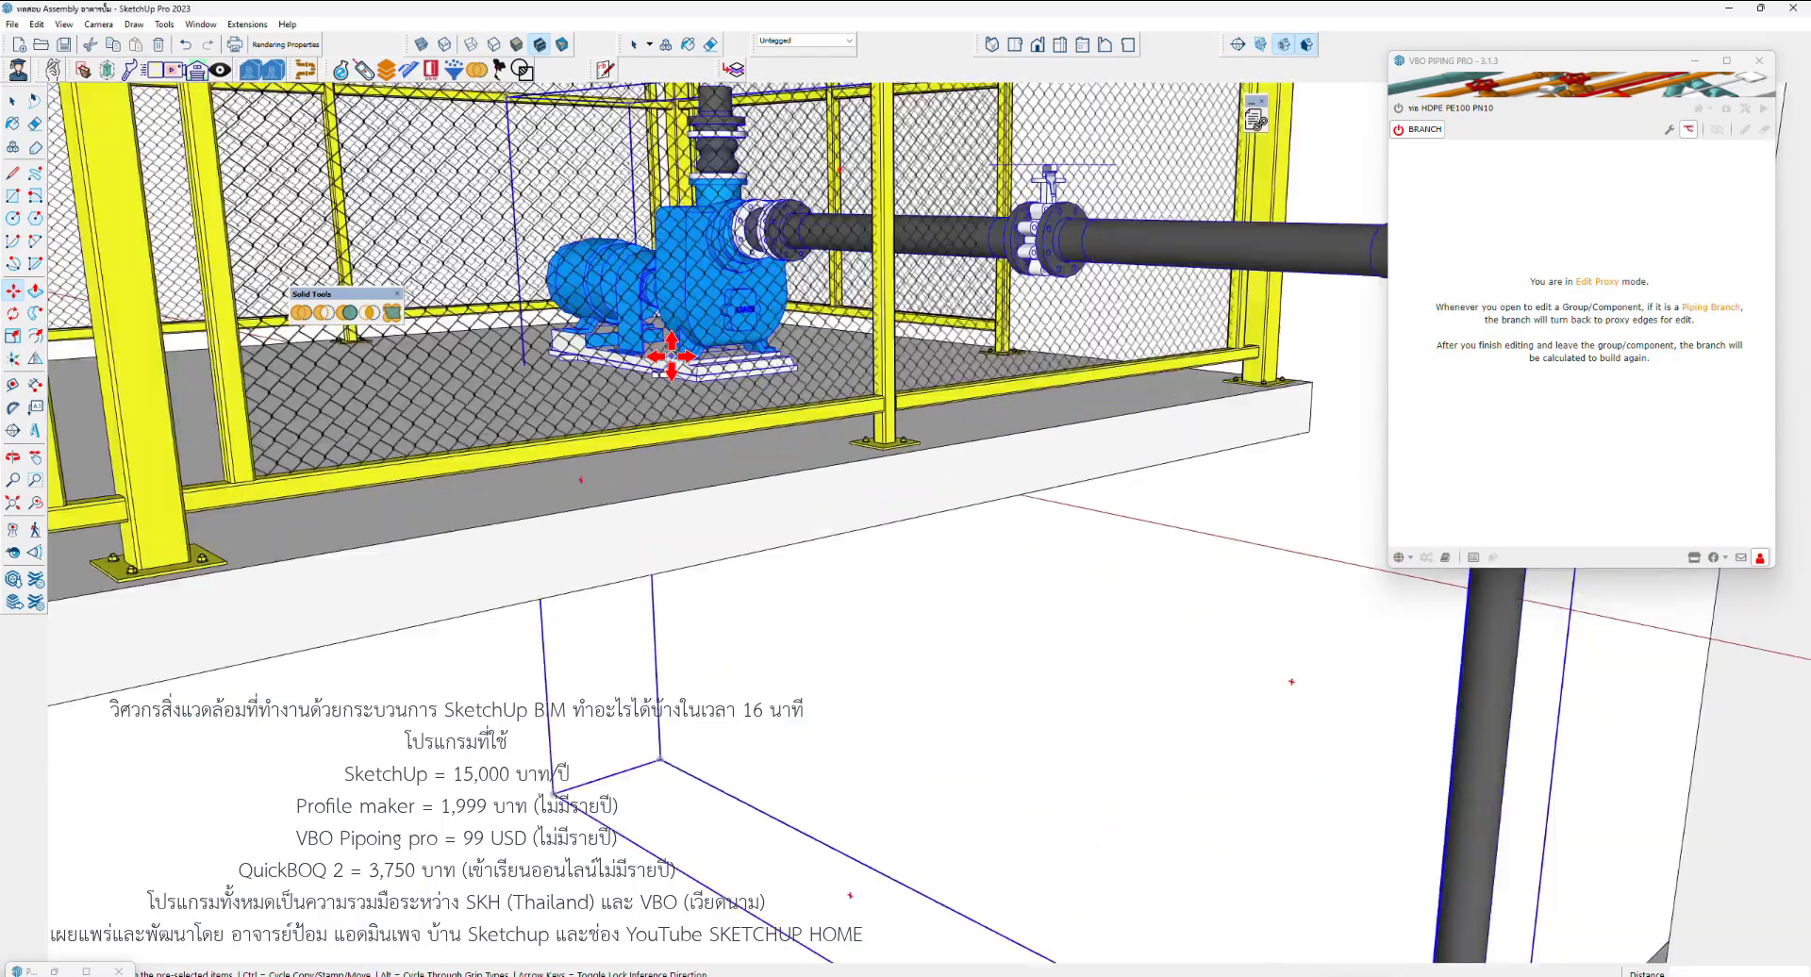
pyautogui.scroll(3, 490, 384)
pyautogui.scroll(2, 506, 355)
pyautogui.scroll(2, 516, 363)
pyautogui.scroll(1, 516, 364)
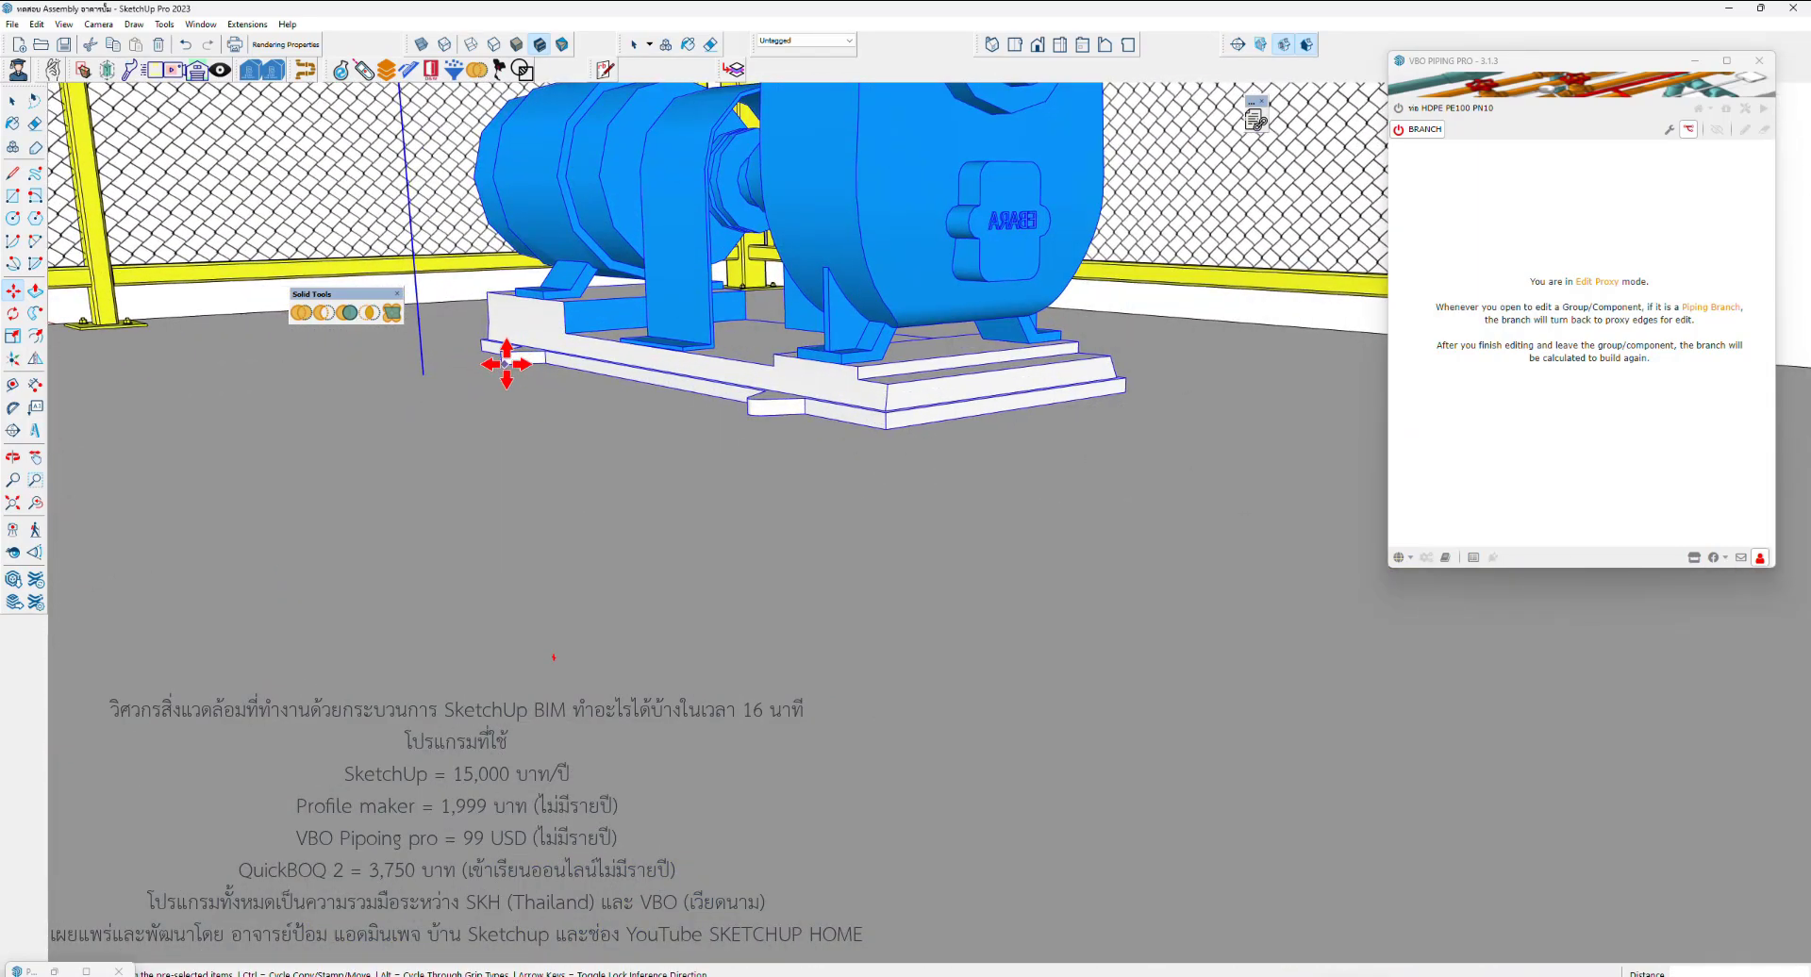
pyautogui.scroll(3, 509, 365)
pyautogui.click(515, 364)
pyautogui.moveTo(515, 364)
pyautogui.mouseDown(button='middle')
pyautogui.moveTo(526, 458)
pyautogui.moveTo(547, 399)
pyautogui.mouseUp(button='middle')
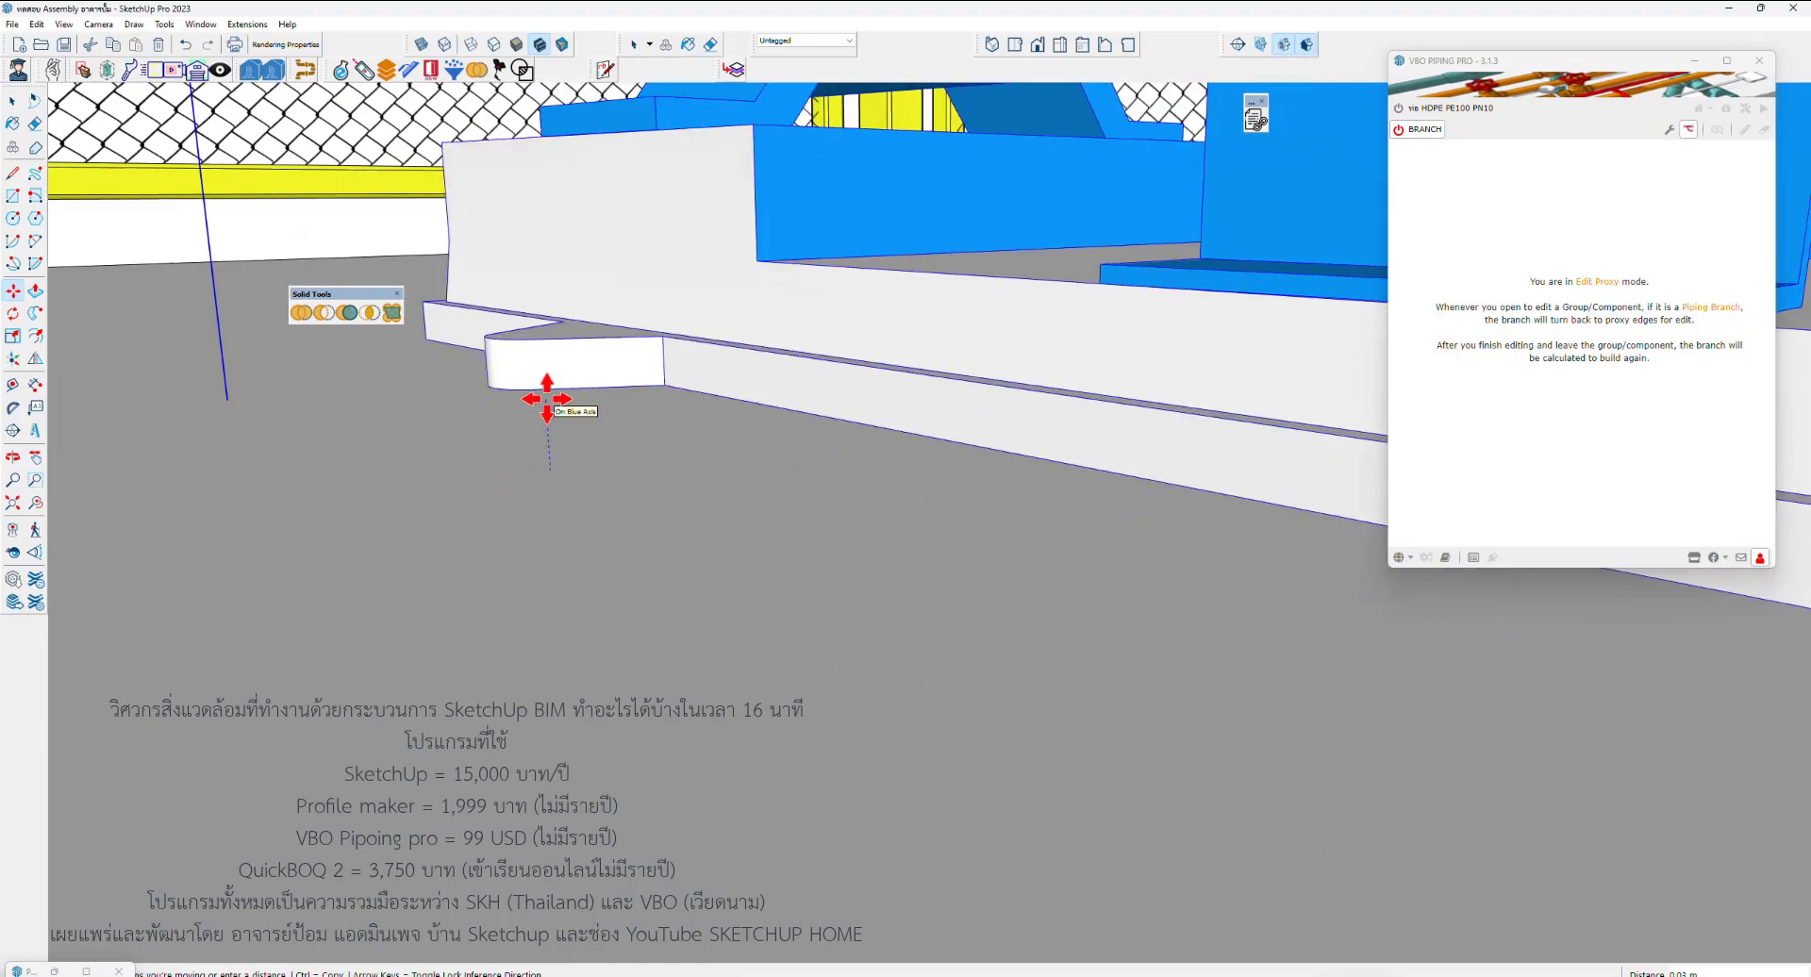
pyautogui.scroll(-5, 547, 399)
pyautogui.press('space')
pyautogui.moveTo(687, 538); pyautogui.dragTo(659, 638, button='middle')
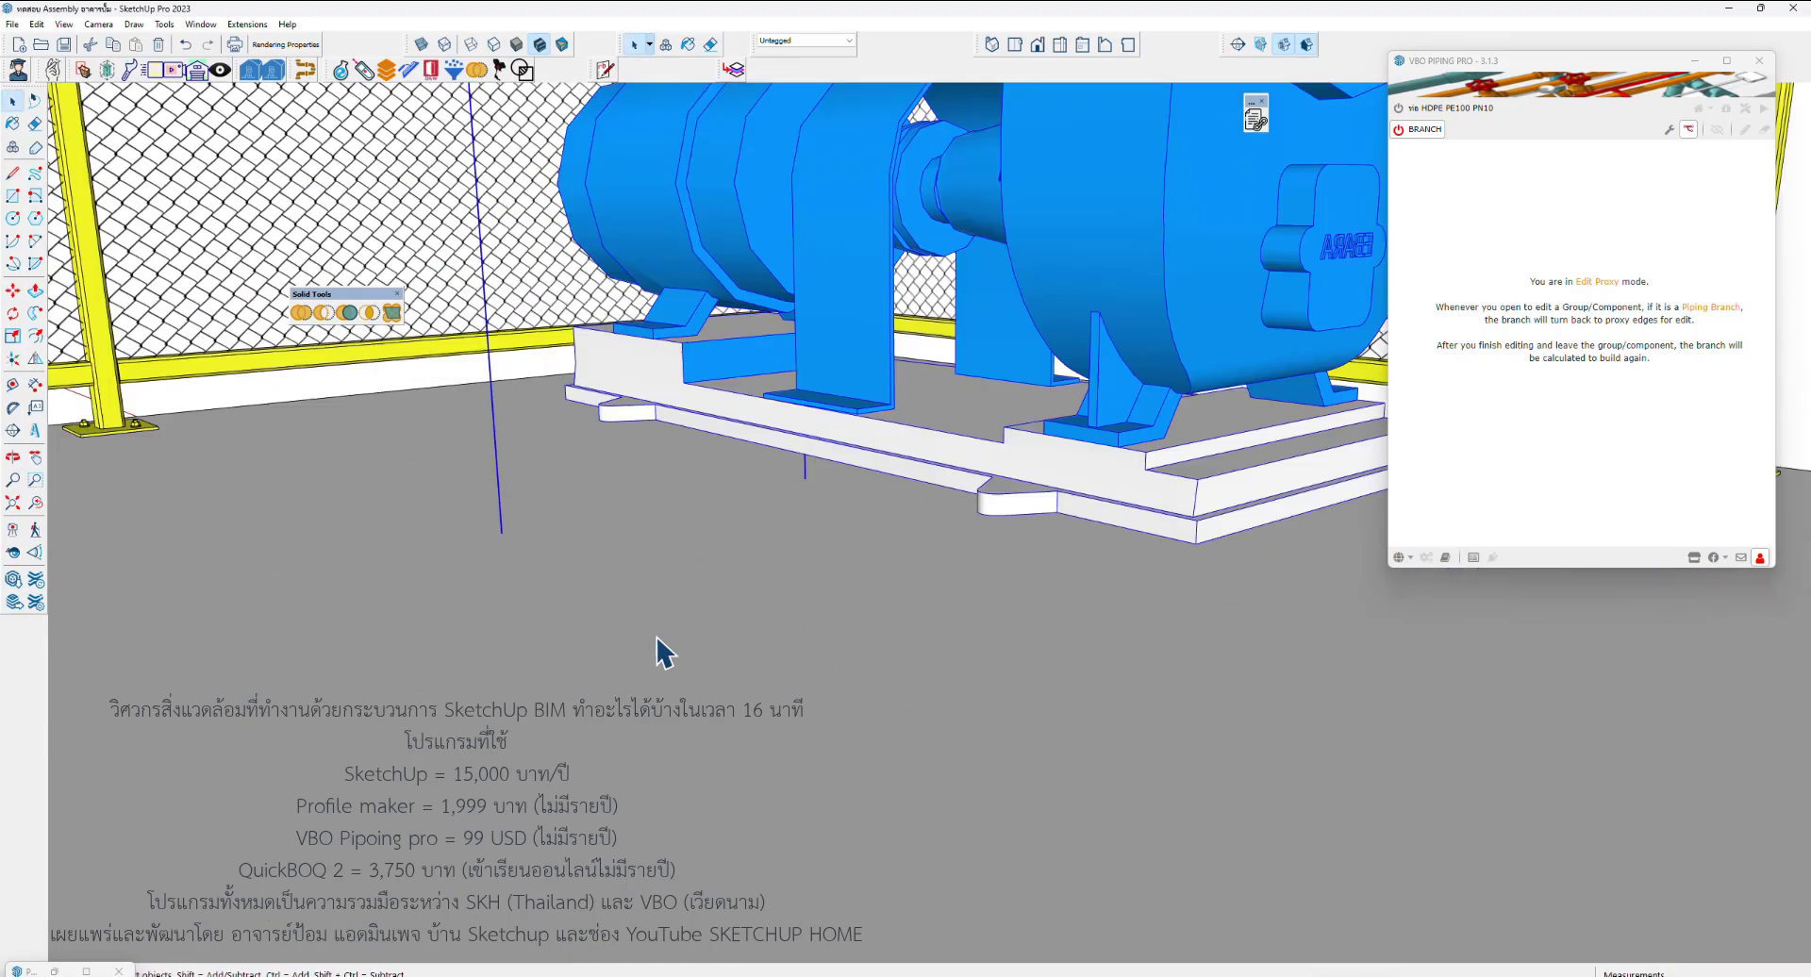
pyautogui.scroll(3, 637, 519)
pyautogui.scroll(-5, 637, 518)
pyautogui.scroll(-3, 637, 519)
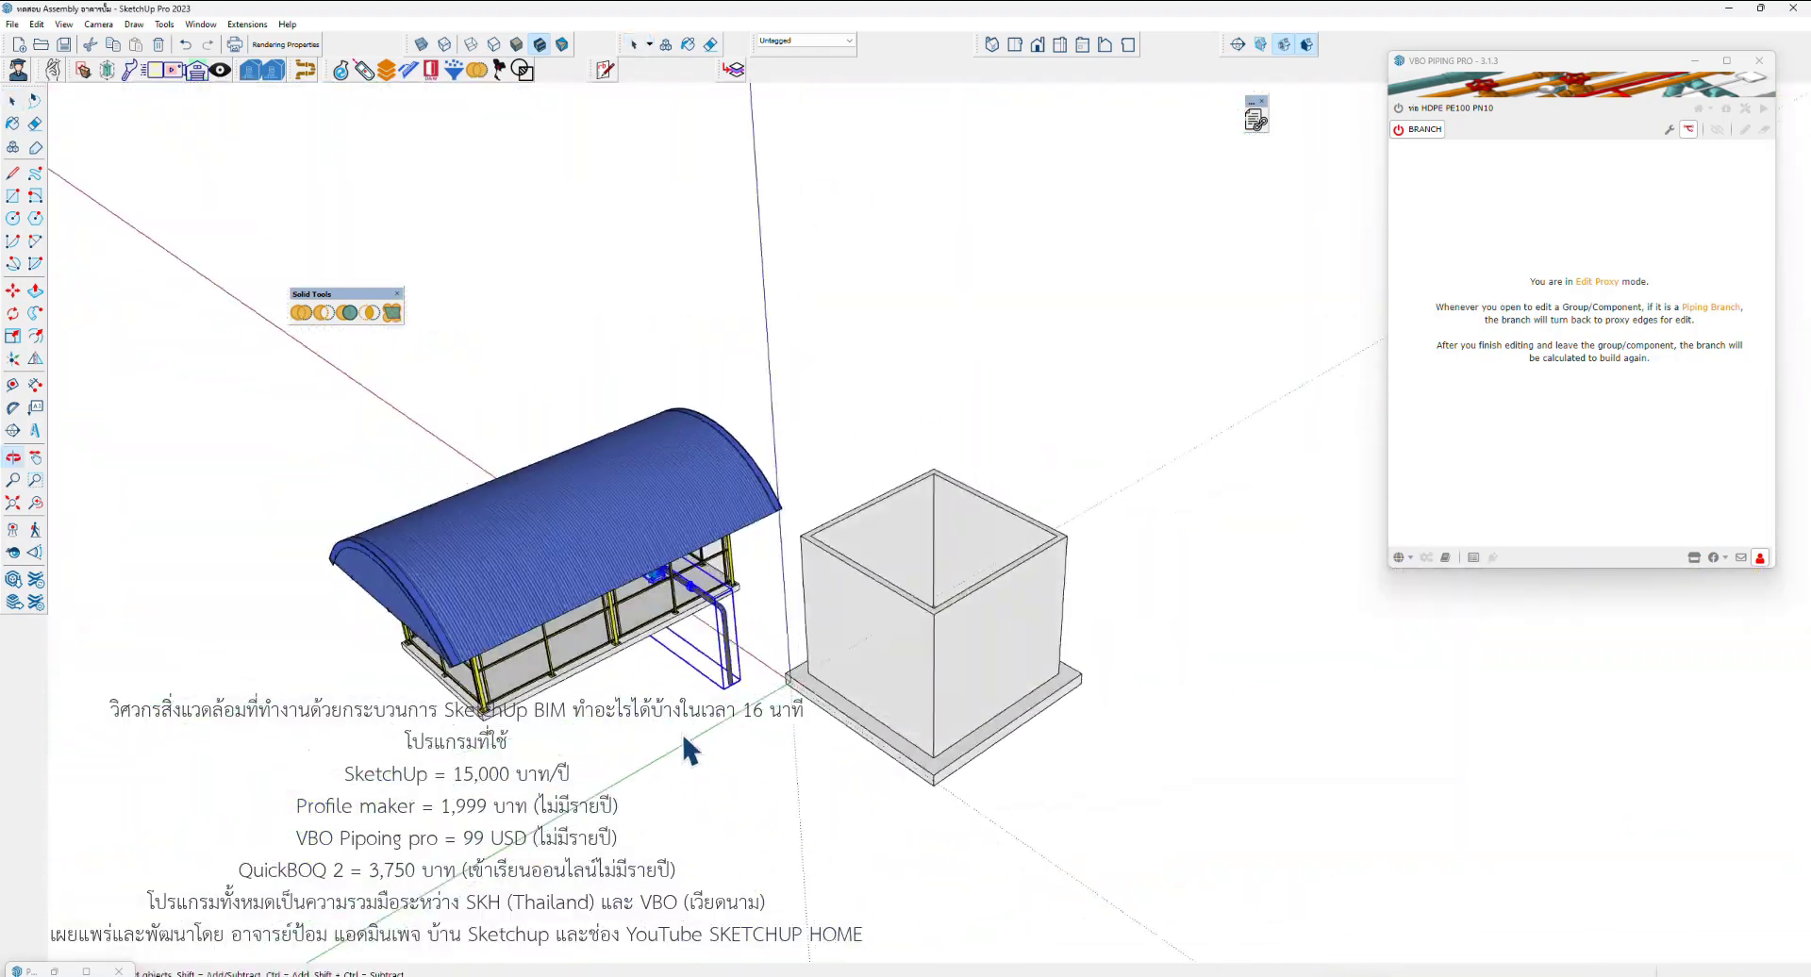
# Open the pump piping group and erase the old pipe centreline and edges
pyautogui.keyDown('shift'); pyautogui.moveTo(696, 747); pyautogui.dragTo(618, 735, button='middle'); pyautogui.keyUp('shift')
pyautogui.scroll(2, 674, 566)
pyautogui.scroll(1, 674, 558)
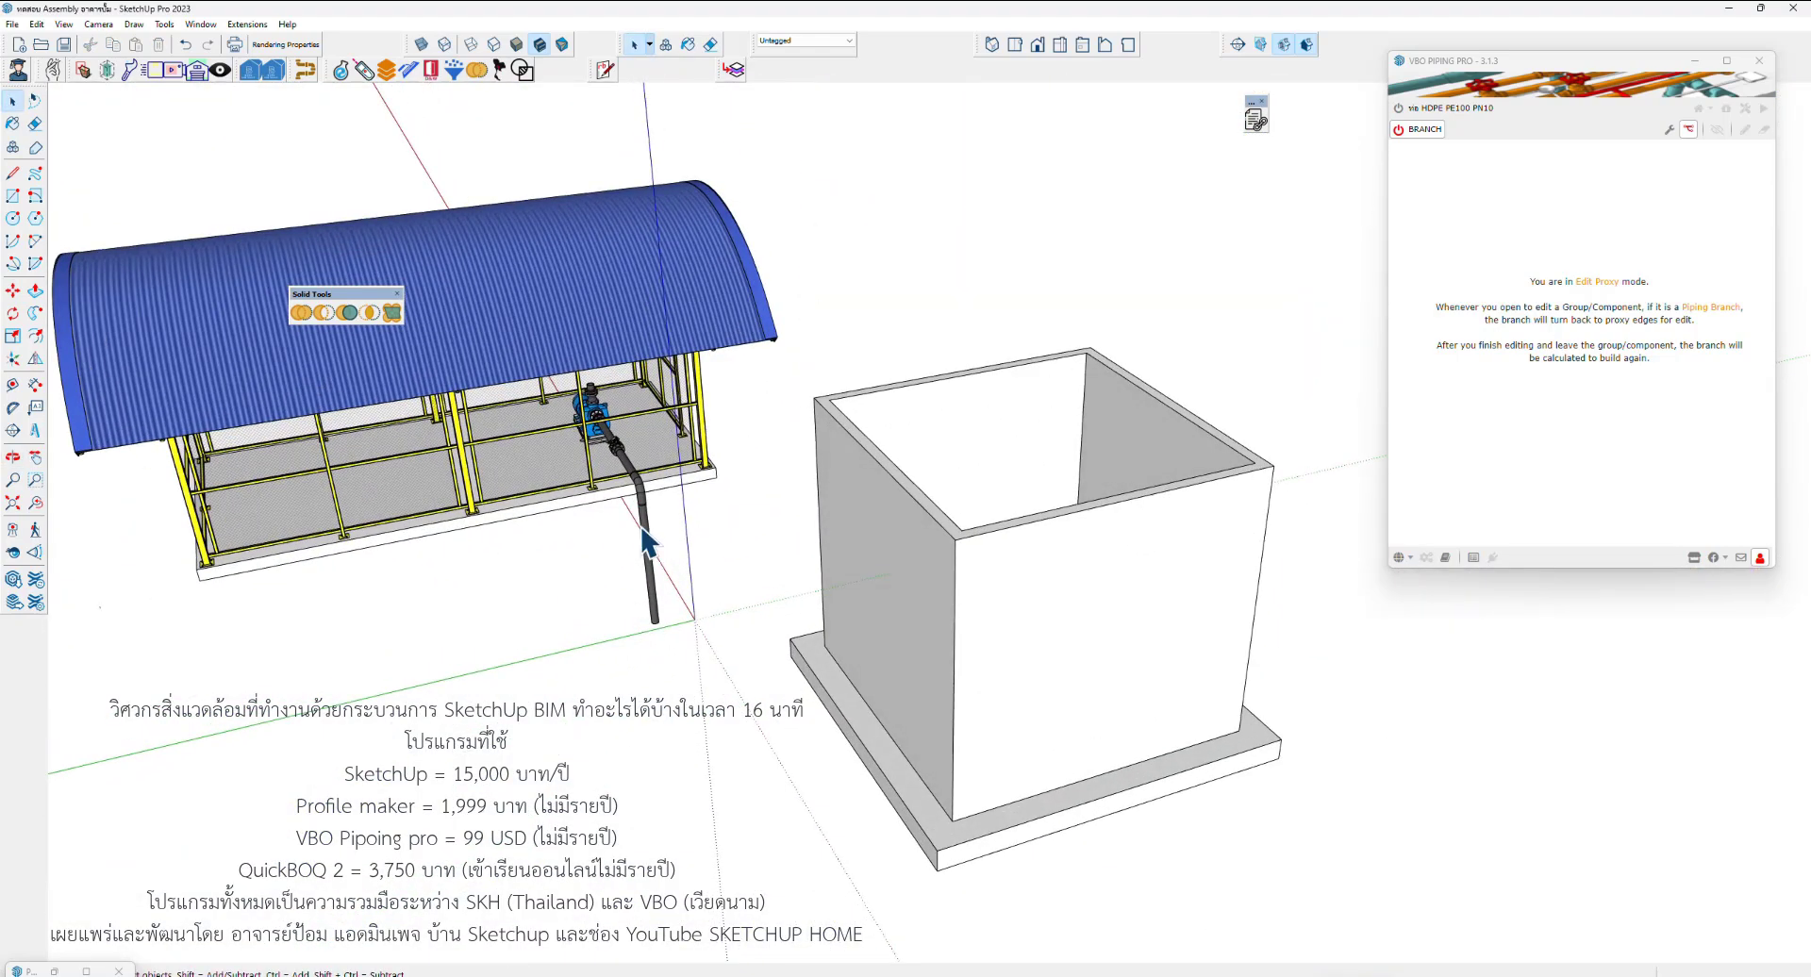
pyautogui.click(645, 543)
pyautogui.doubleClick(645, 543)
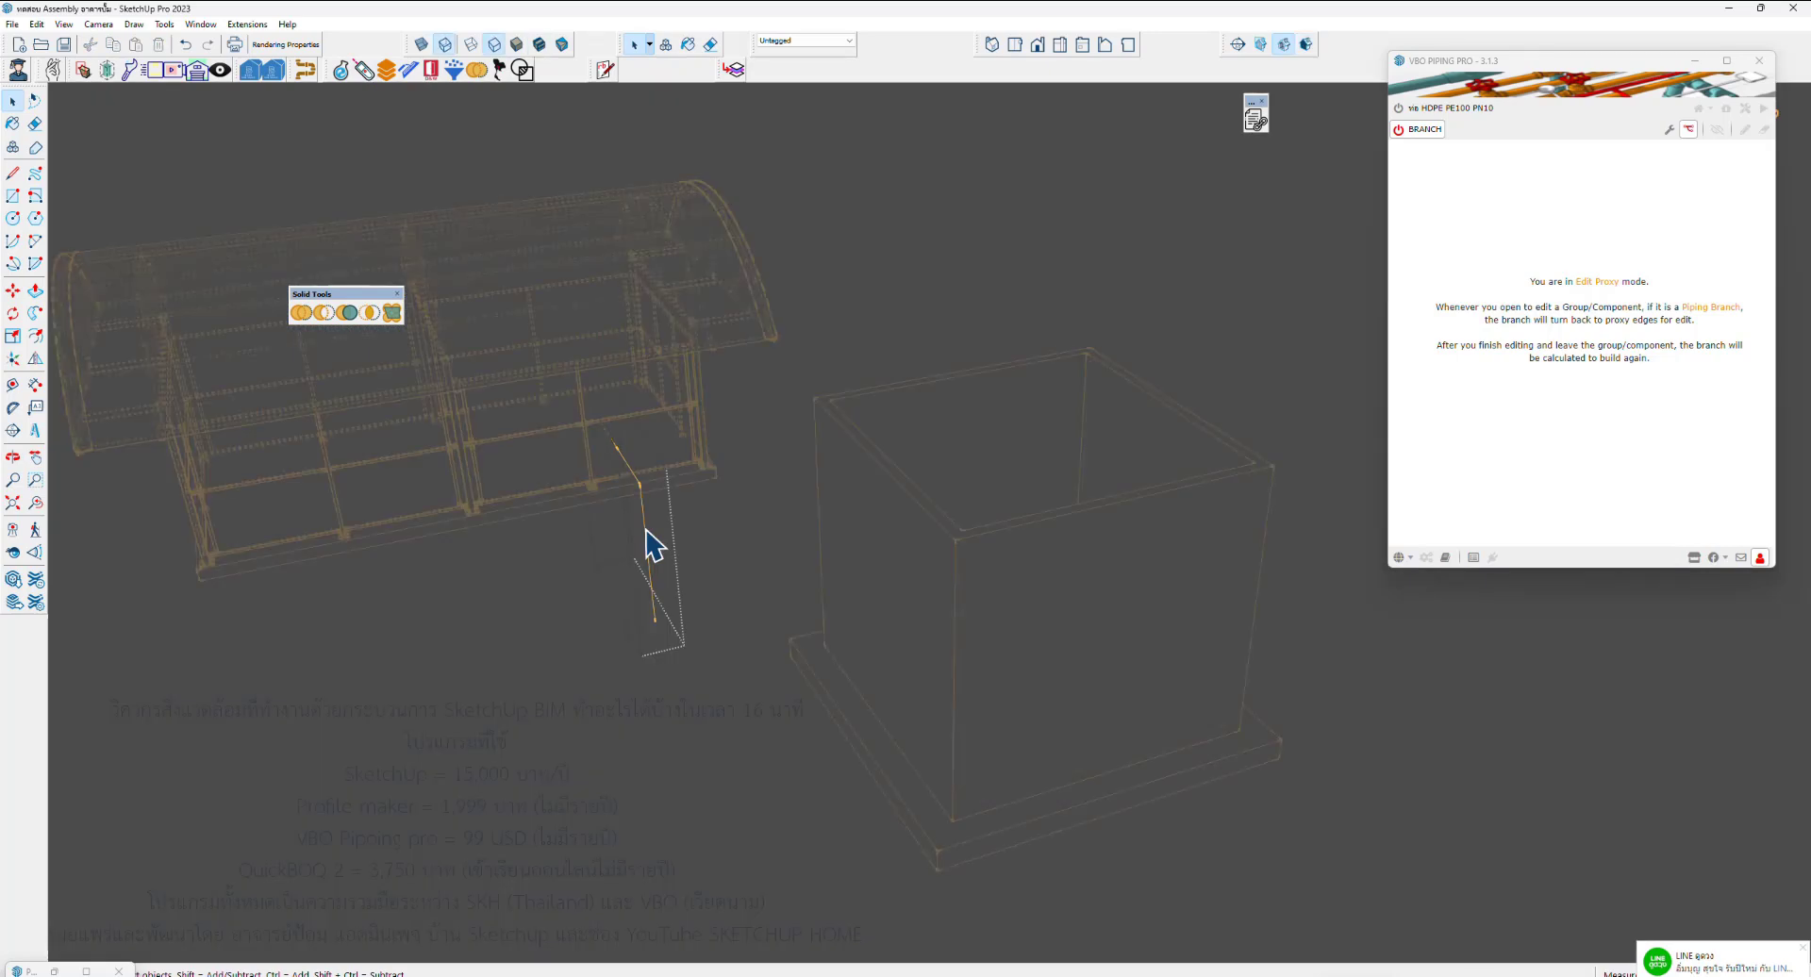
pyautogui.press('e')
pyautogui.click(660, 517)
pyautogui.moveTo(660, 517); pyautogui.dragTo(705, 556, button='middle')
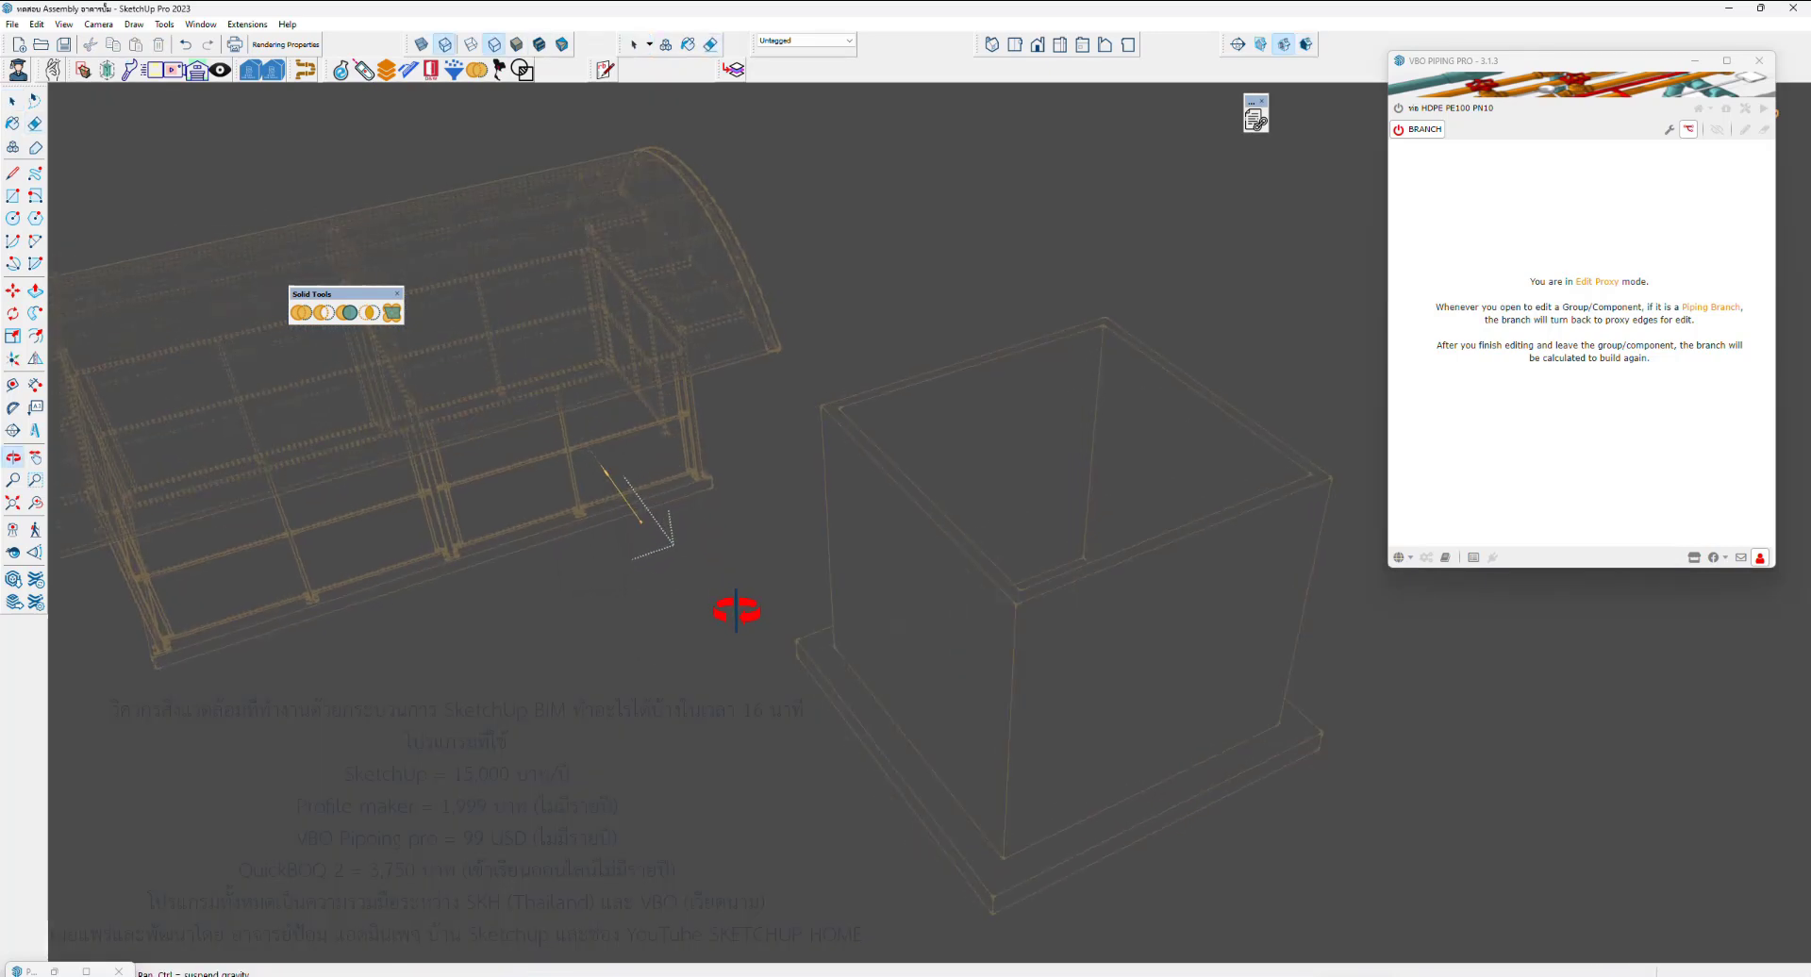
# Draw a new pipe path out to the tank that drops vertically inside, then exit
pyautogui.press('l')
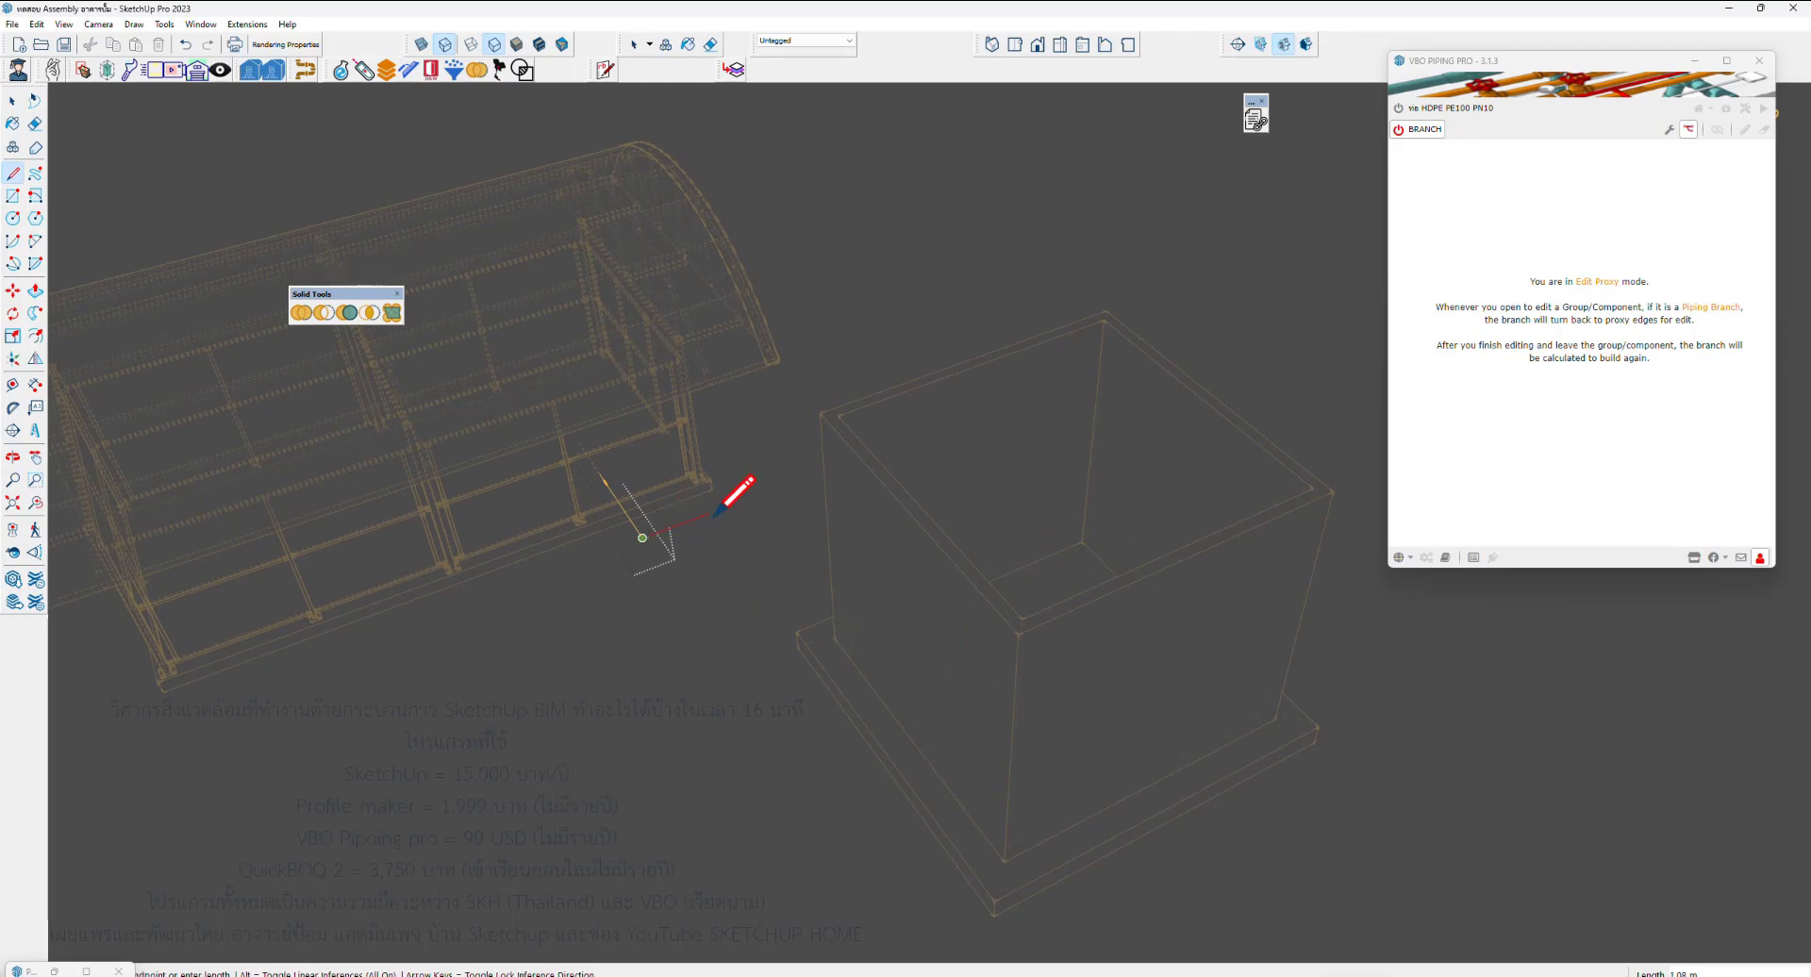
pyautogui.click(993, 407)
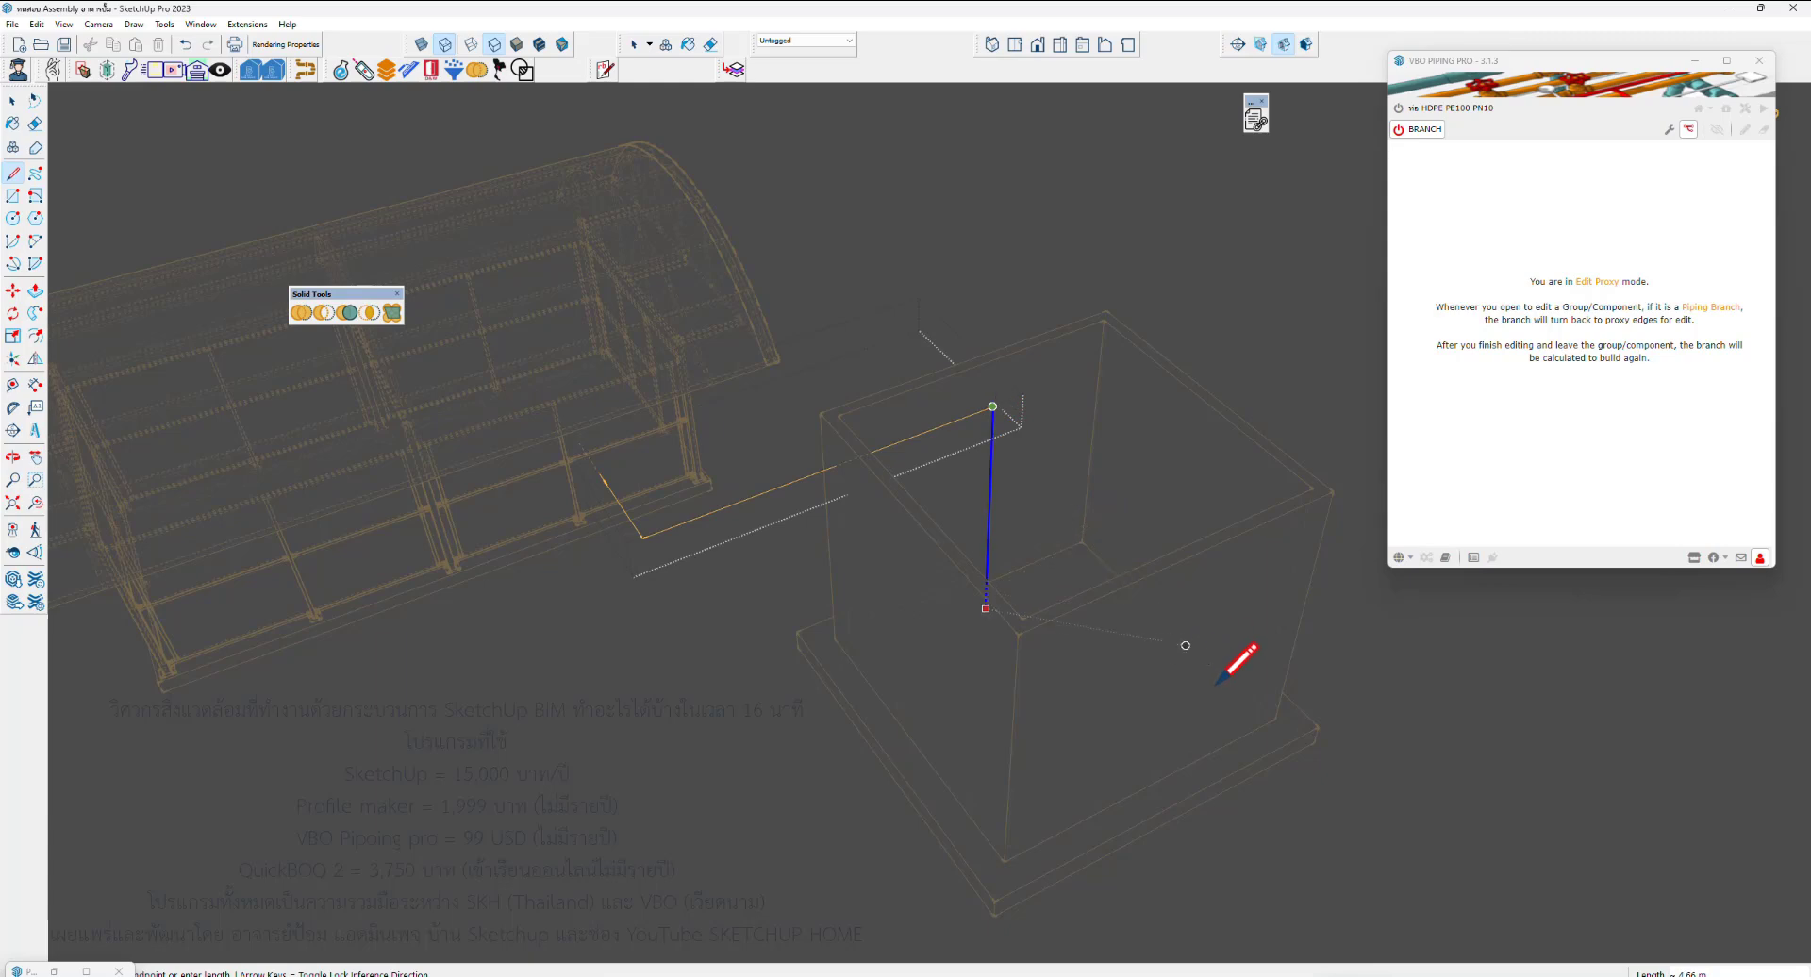
pyautogui.click(1259, 710)
pyautogui.scroll(3, 1000, 584)
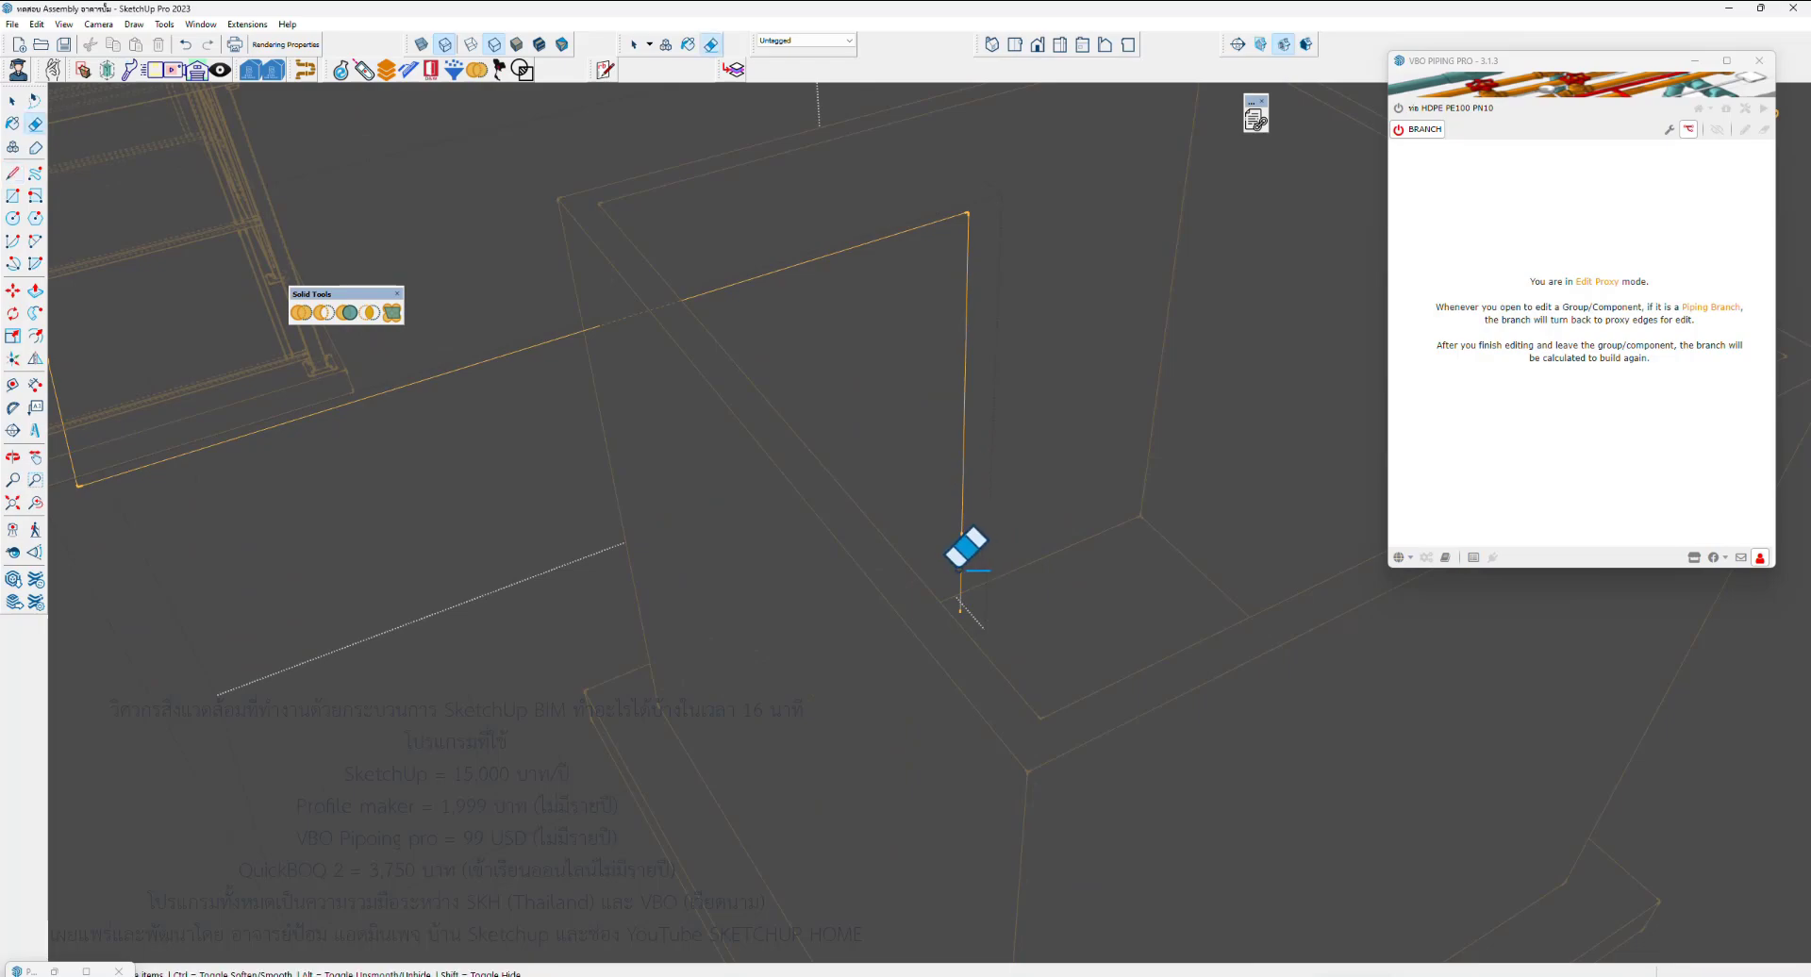
pyautogui.press('space')
pyautogui.press('Escape')
# Reopen the pipe group and move the pipe path edges to their new position
pyautogui.moveTo(990, 537)
pyautogui.mouseDown(button='middle')
pyautogui.moveTo(905, 404)
pyautogui.moveTo(829, 493)
pyautogui.moveTo(939, 485)
pyautogui.moveTo(1028, 573)
pyautogui.moveTo(861, 552)
pyautogui.mouseUp(button='middle')
pyautogui.click(1028, 574)
pyautogui.doubleClick(852, 522)
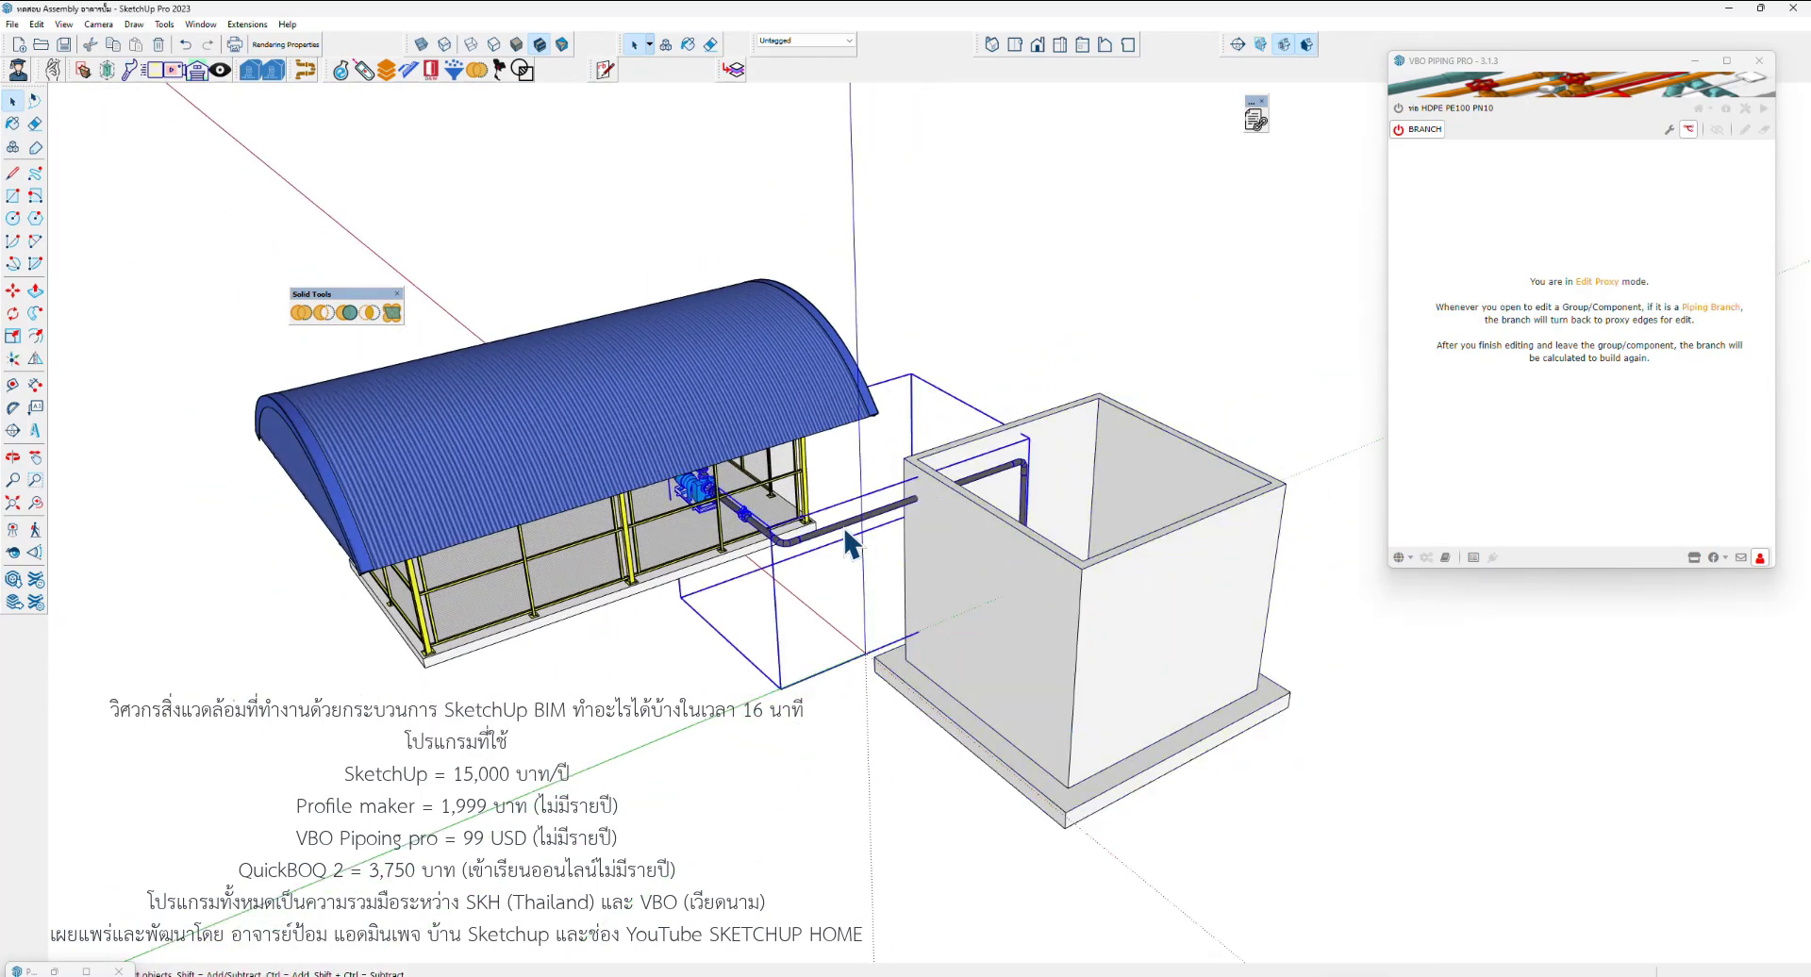
pyautogui.moveTo(770, 399); pyautogui.dragTo(1100, 720)
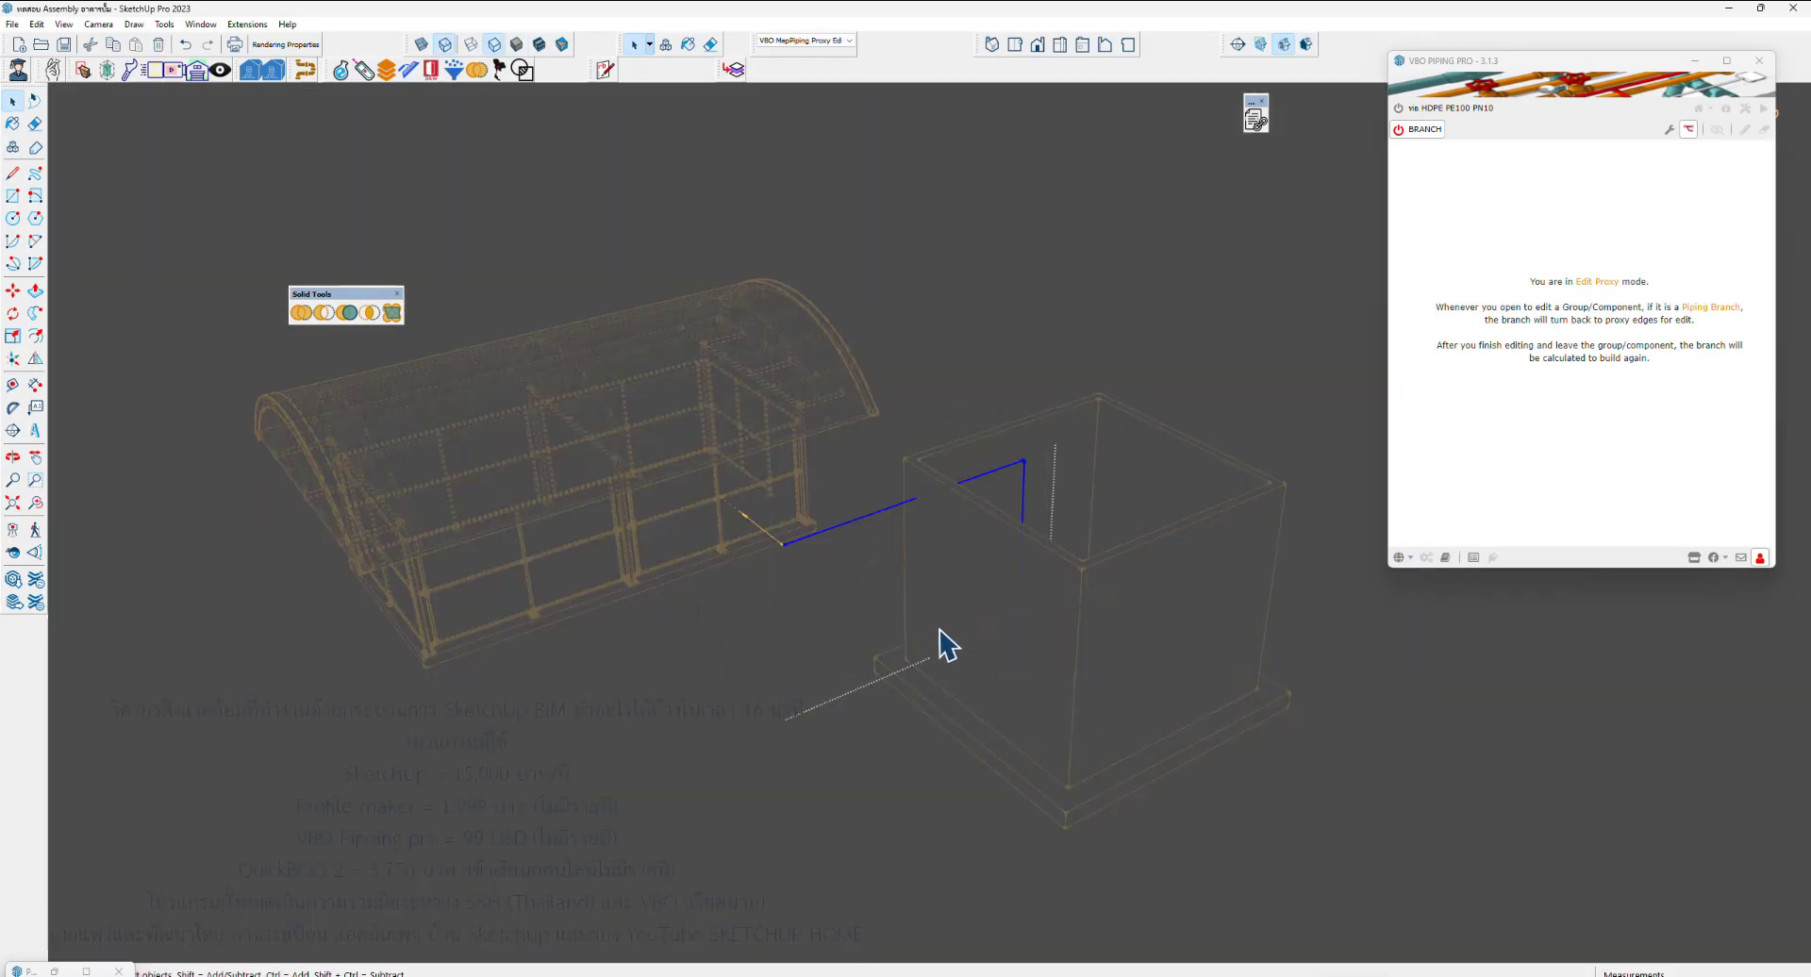
pyautogui.scroll(2, 839, 549)
pyautogui.press('m')
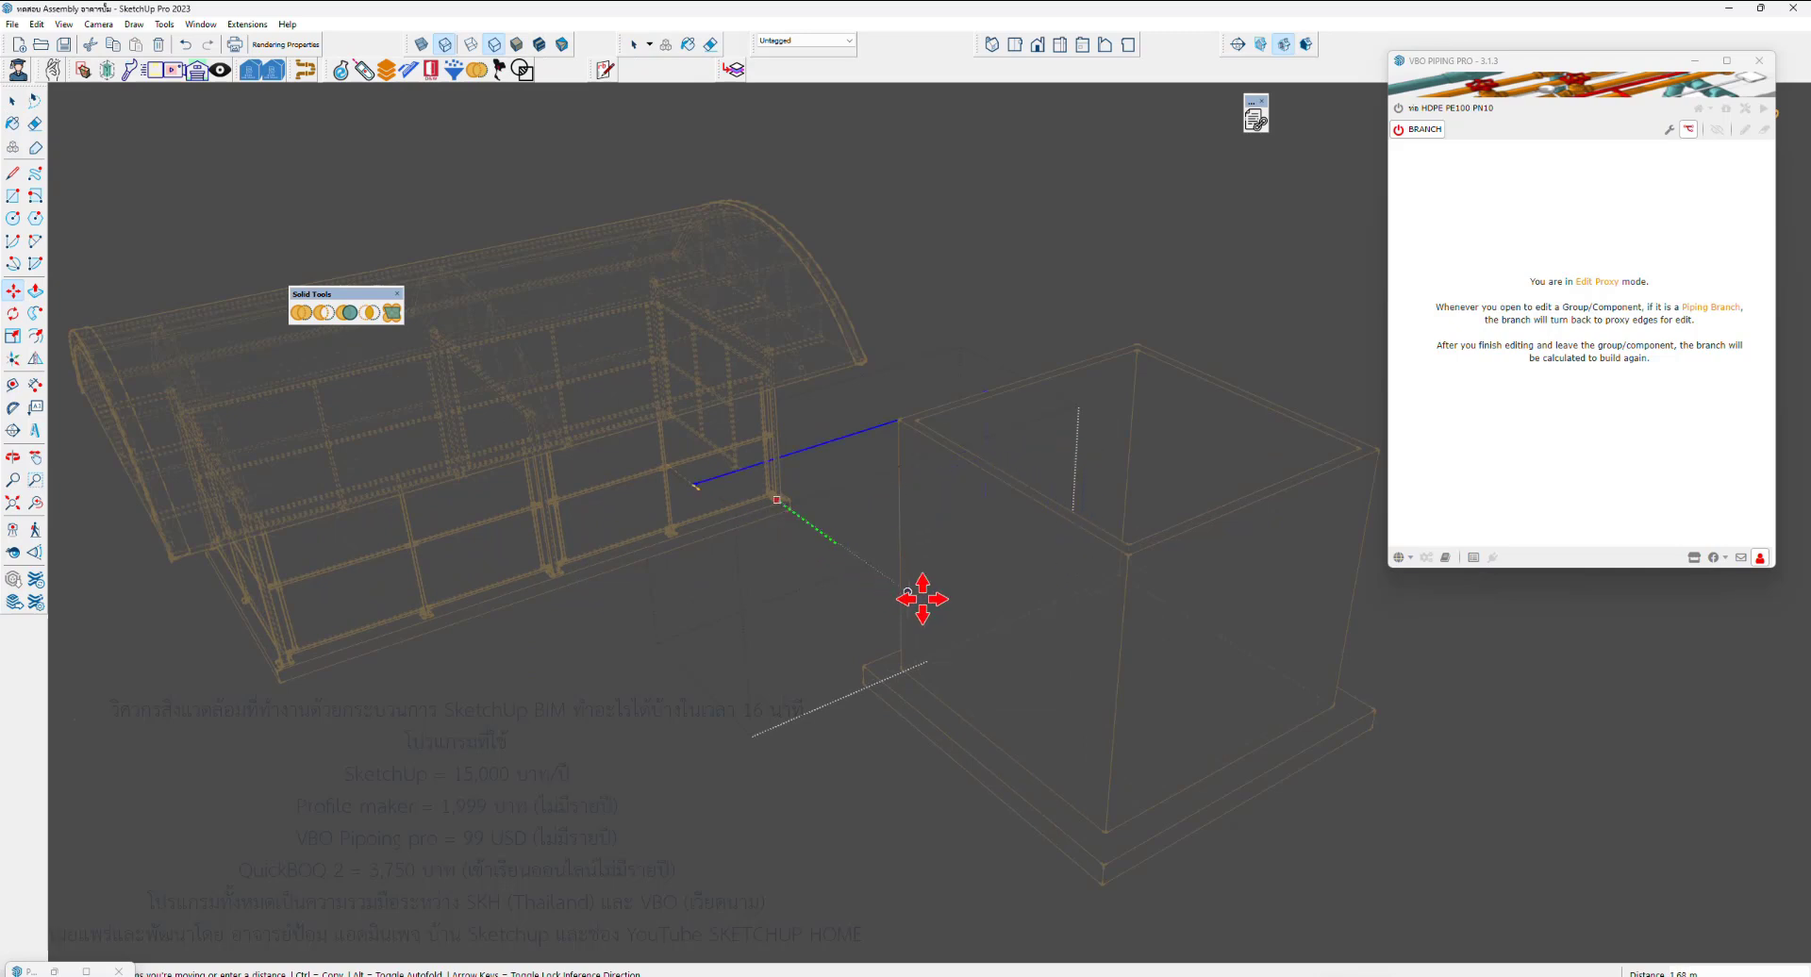
pyautogui.click(634, 734)
# Draw the header line along the pump fronts and copy a branch line off it
pyautogui.press('l')
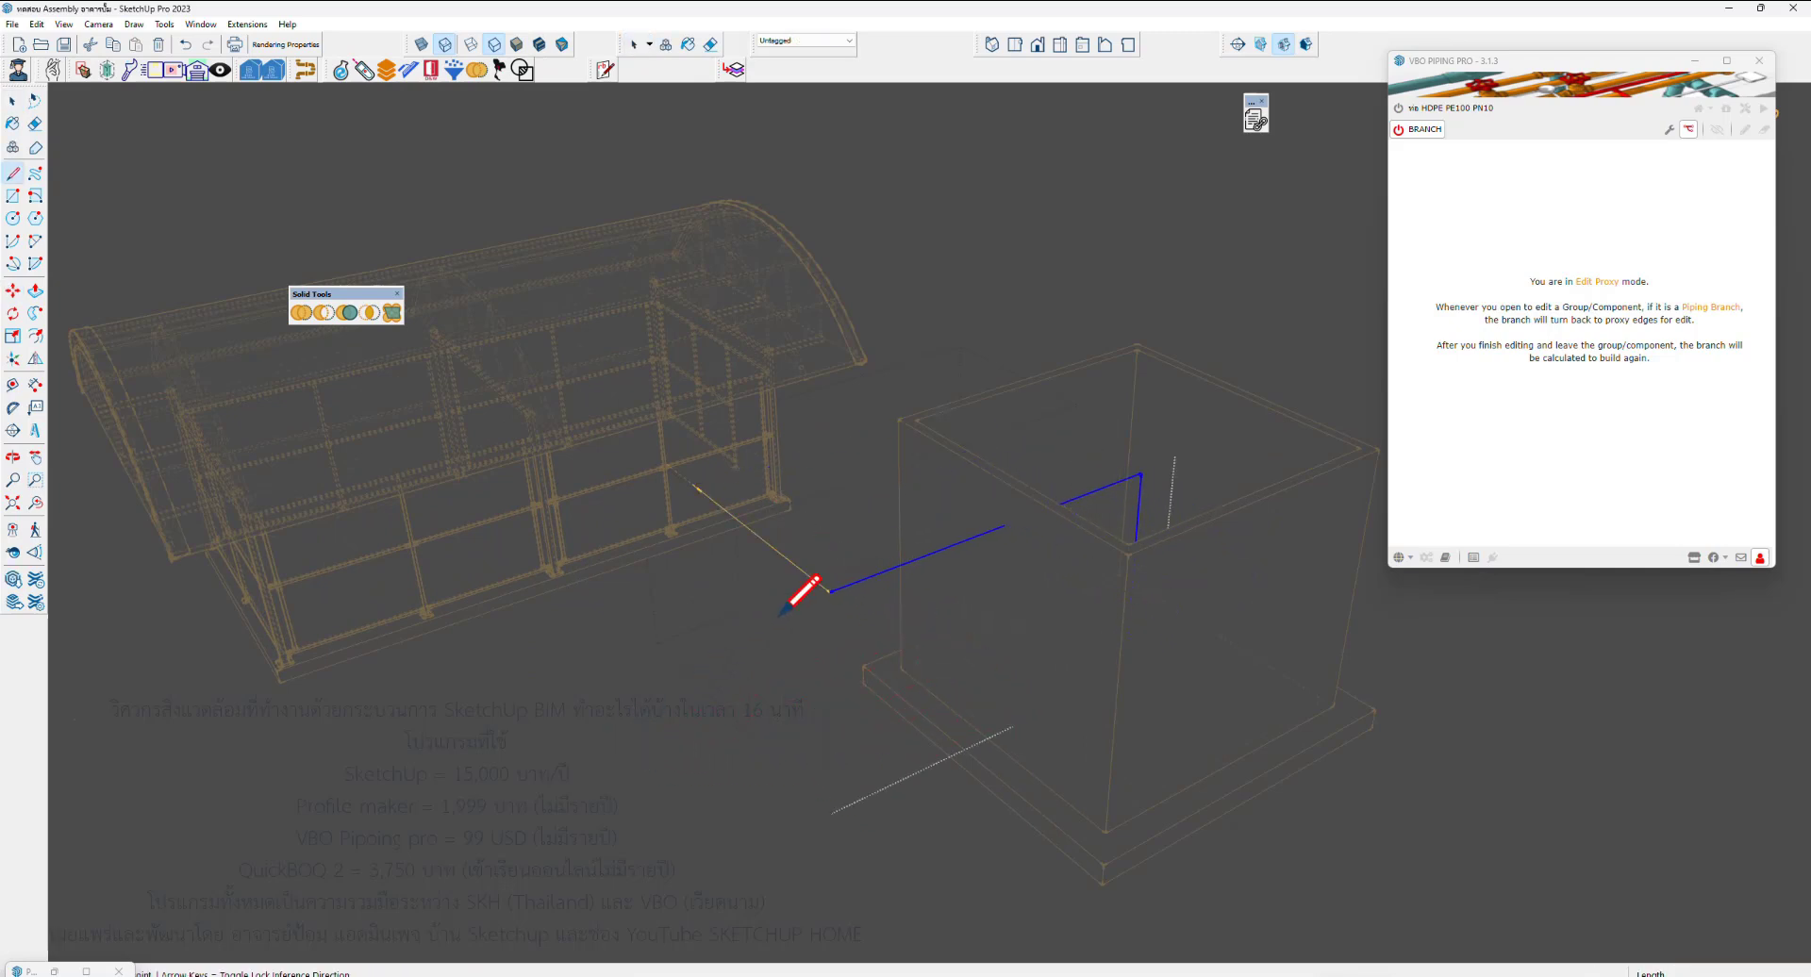
pyautogui.click(830, 590)
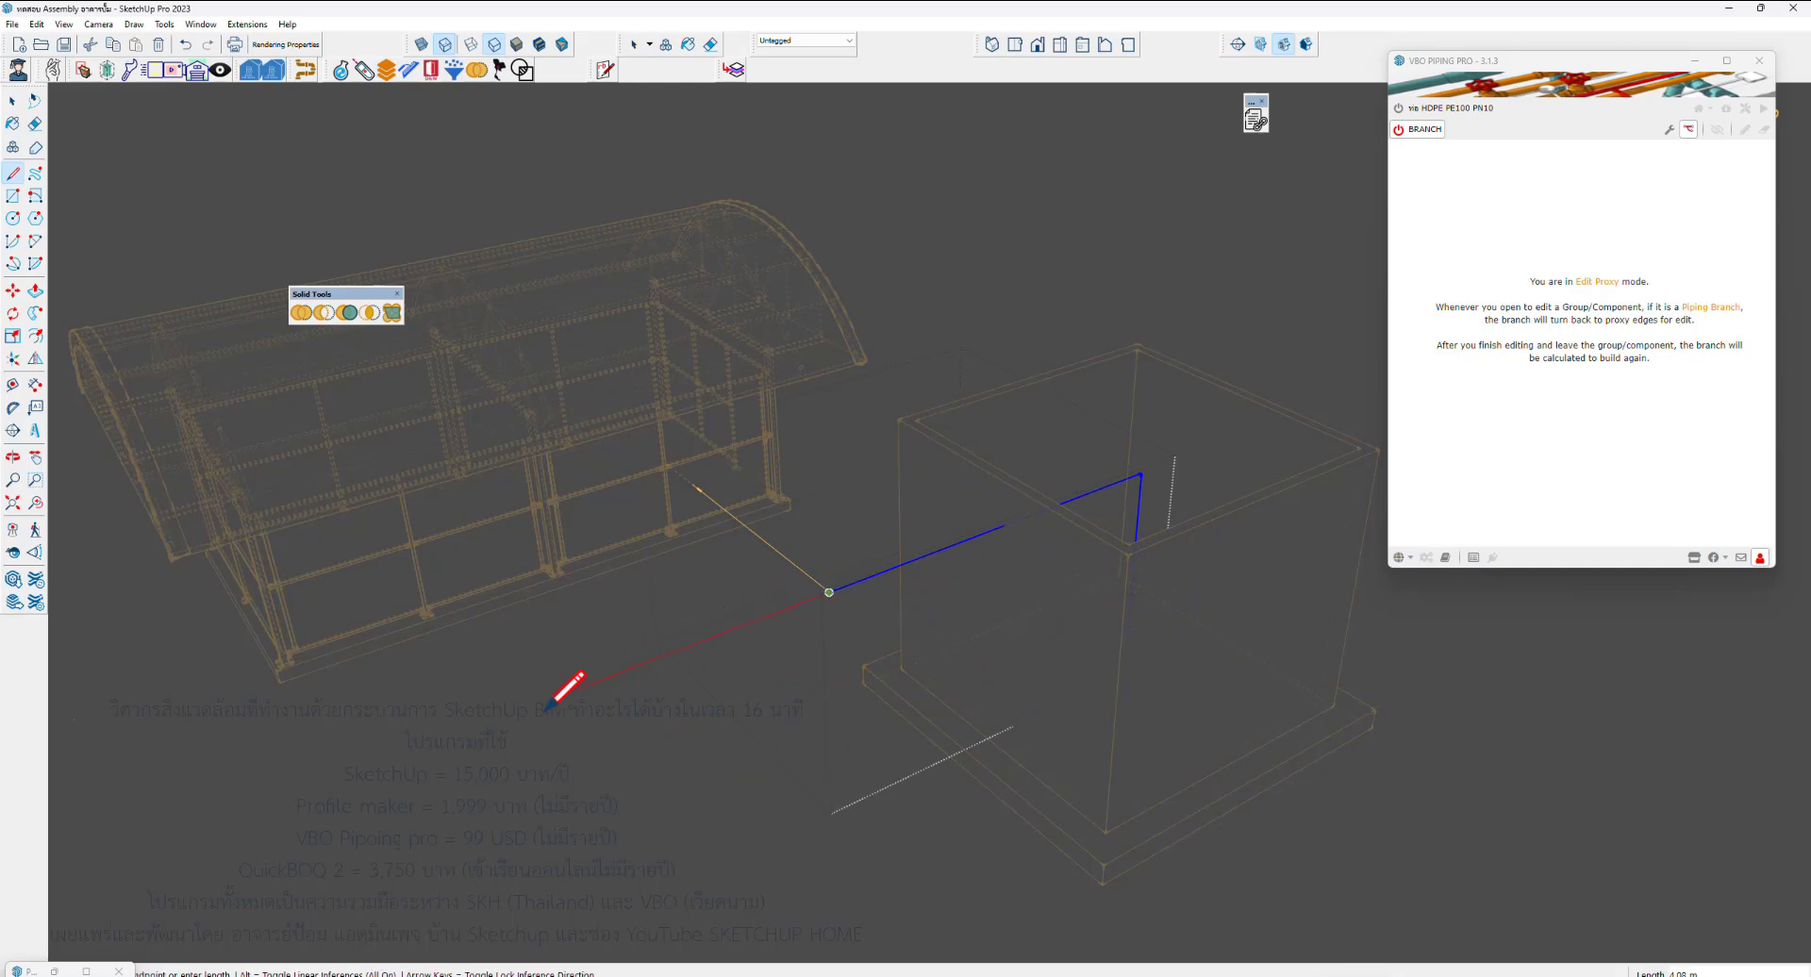
pyautogui.click(562, 695)
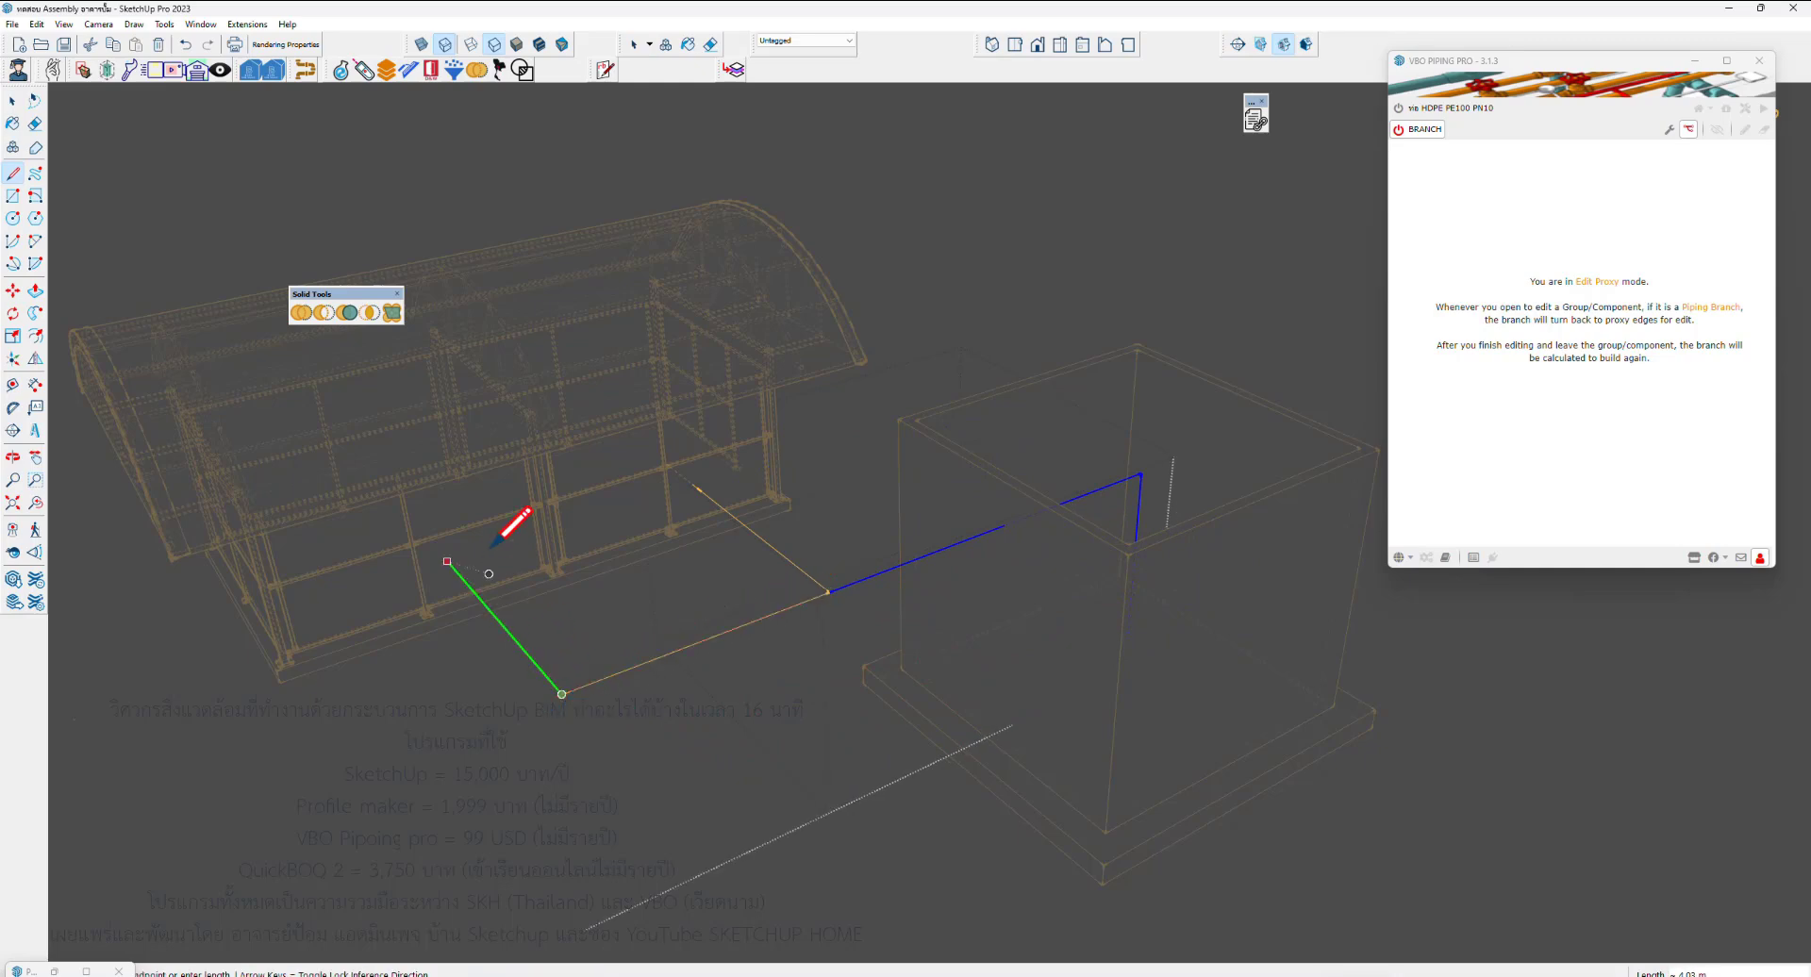
pyautogui.press('space')
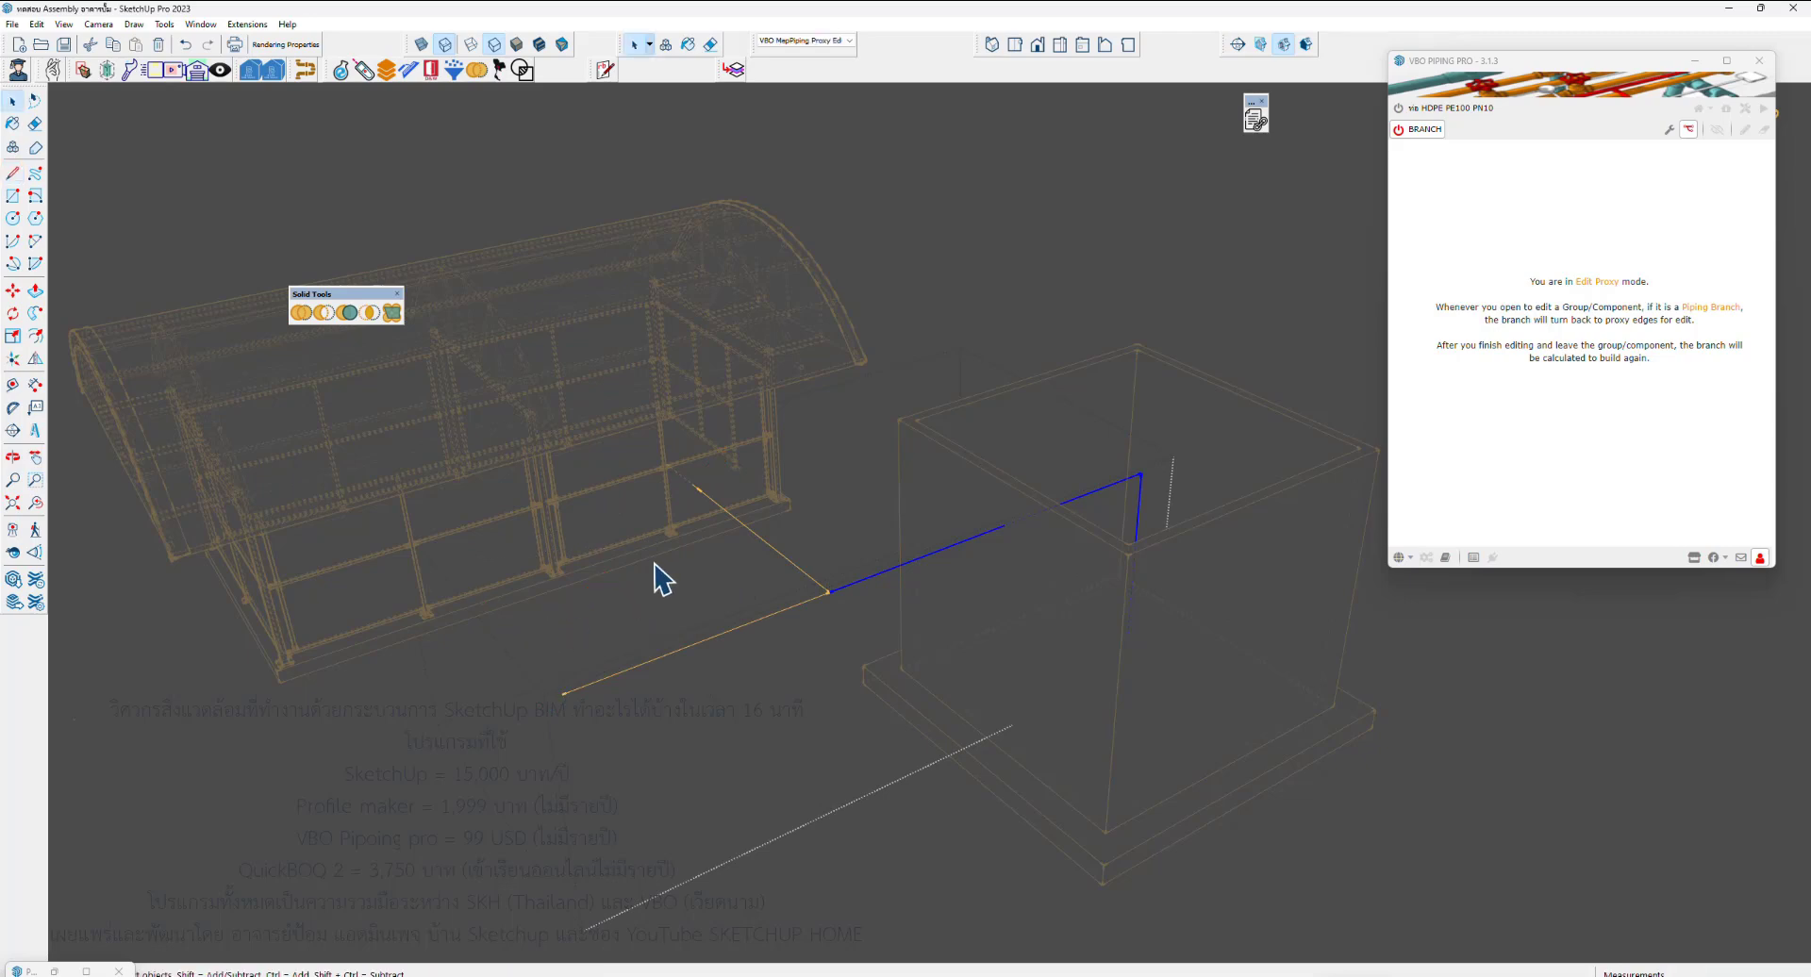
pyautogui.moveTo(882, 602)
pyautogui.mouseDown(button='middle')
pyautogui.moveTo(628, 351)
pyautogui.moveTo(827, 698)
pyautogui.mouseUp(button='middle')
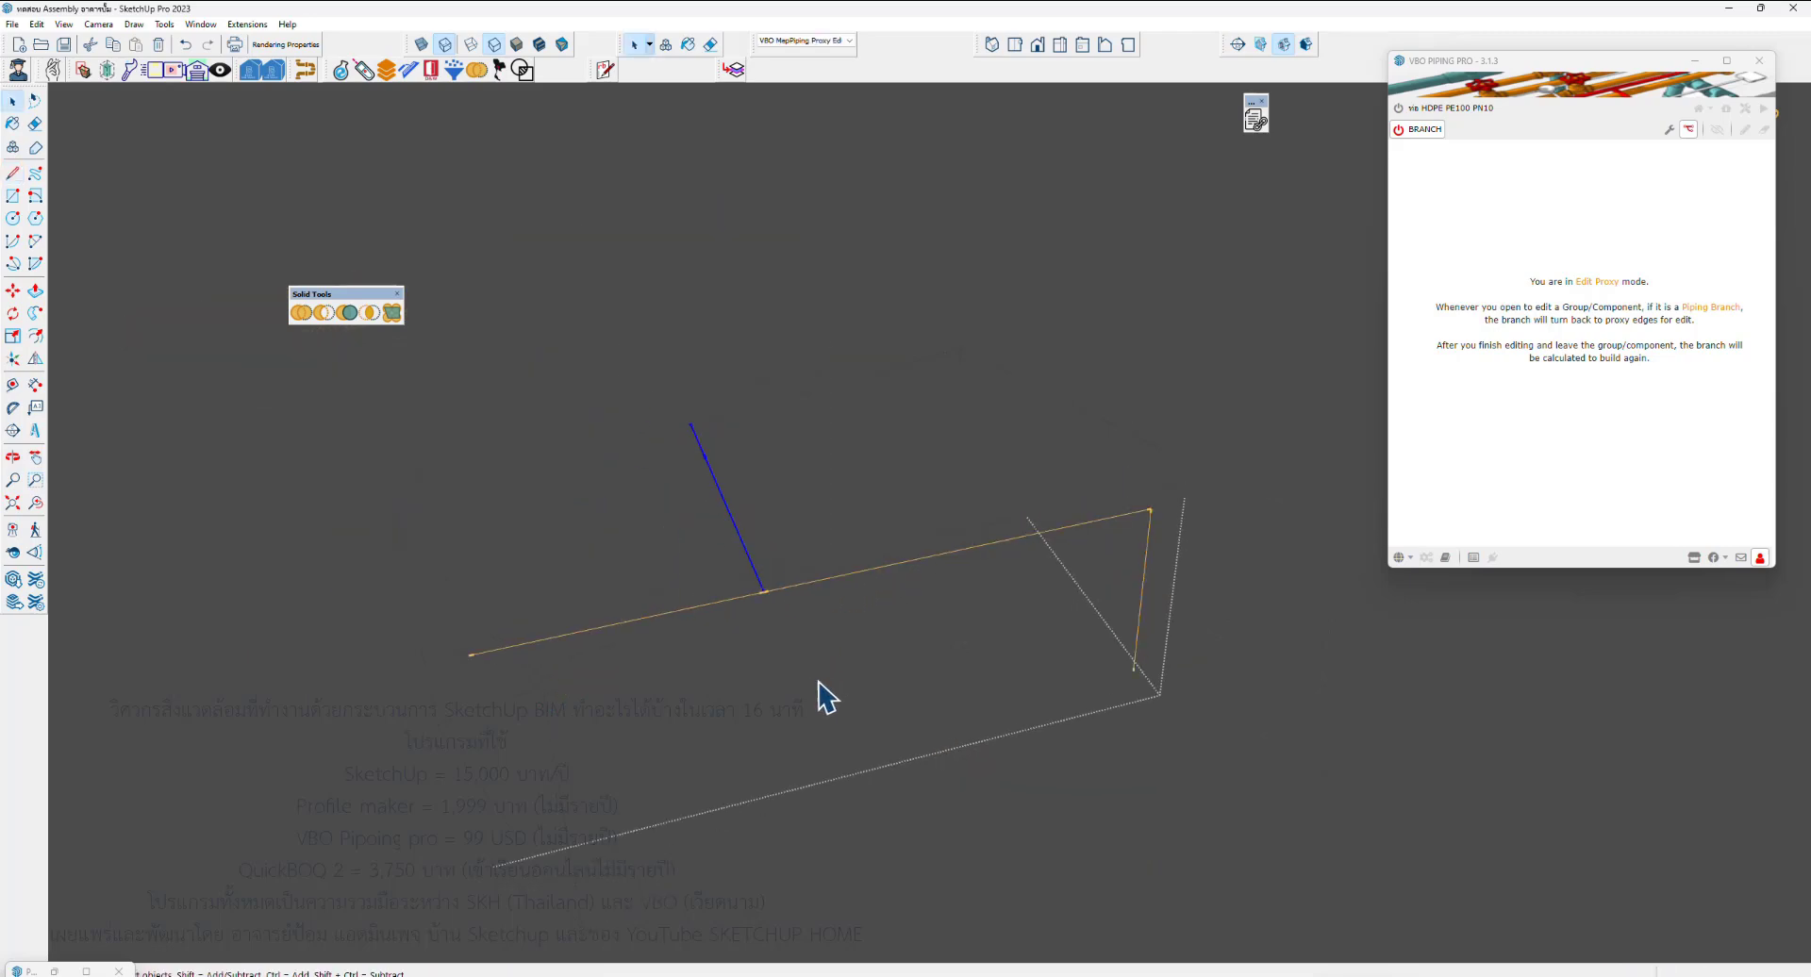
pyautogui.press('m')
pyautogui.click(761, 593)
pyautogui.press('ctrl')
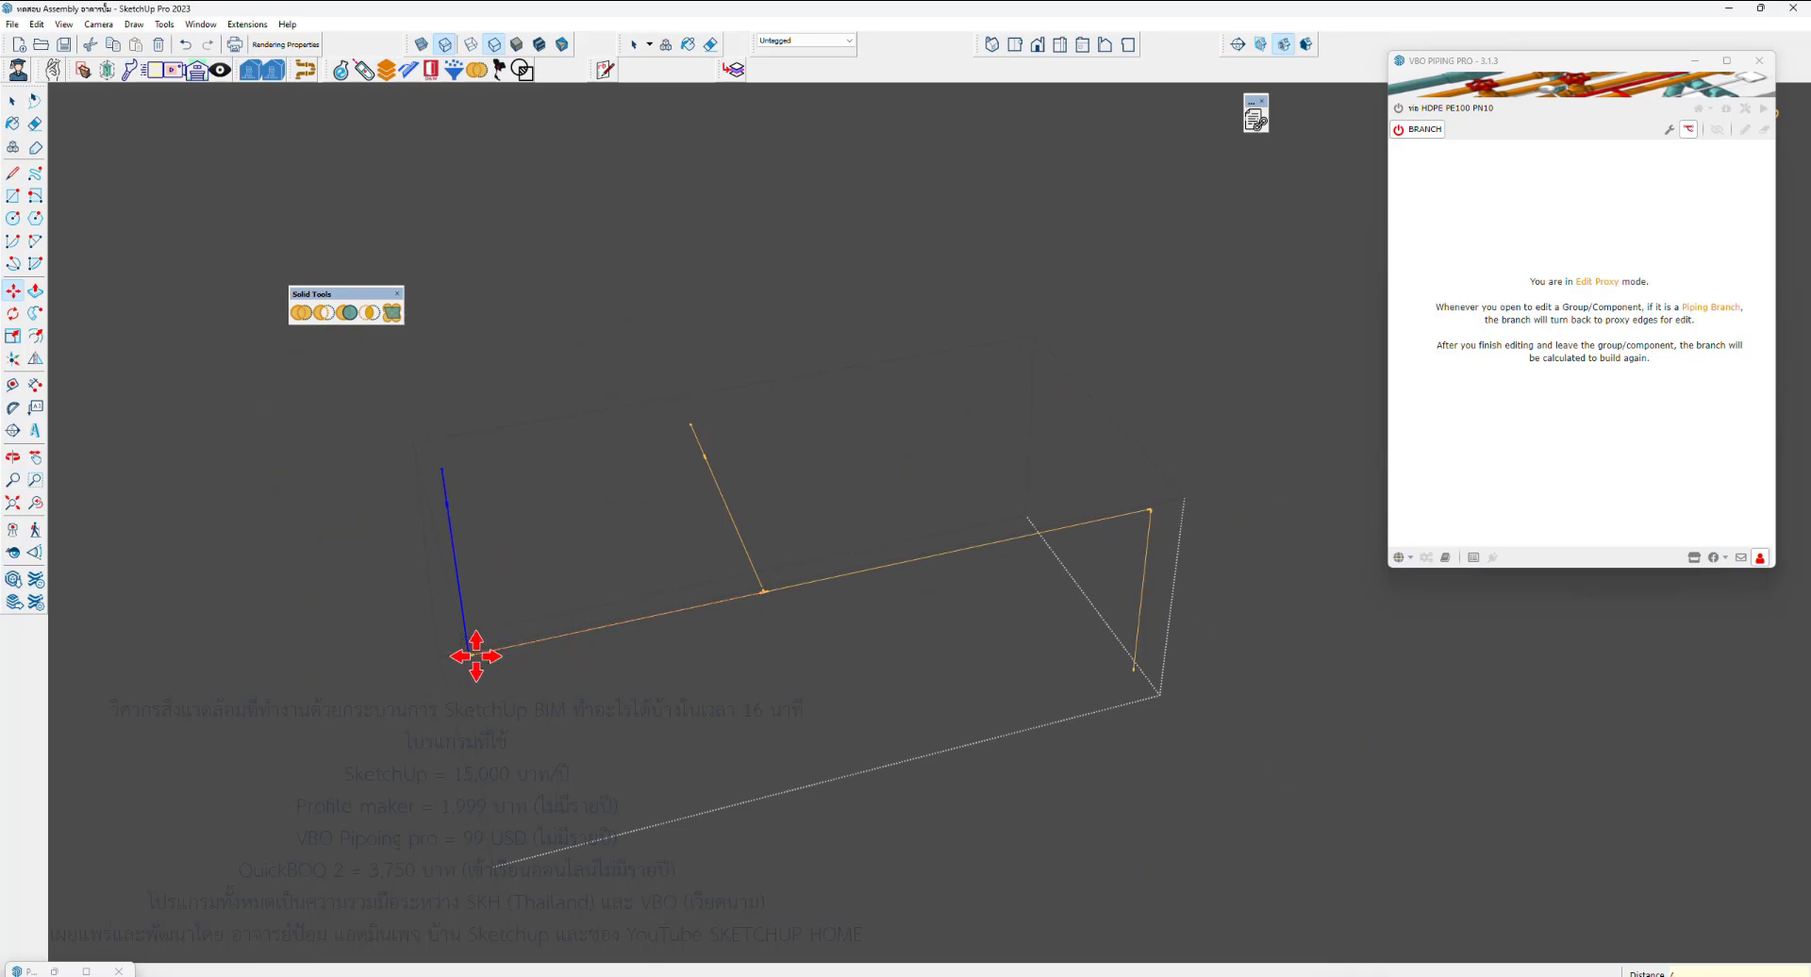
# Leave the pipe group and view the rebuilt branch and header piping
pyautogui.press('Escape')
pyautogui.moveTo(473, 660)
pyautogui.mouseDown(button='middle')
pyautogui.moveTo(525, 558)
pyautogui.moveTo(834, 488)
pyautogui.mouseUp(button='middle')
pyautogui.scroll(3, 712, 599)
pyautogui.scroll(2, 950, 559)
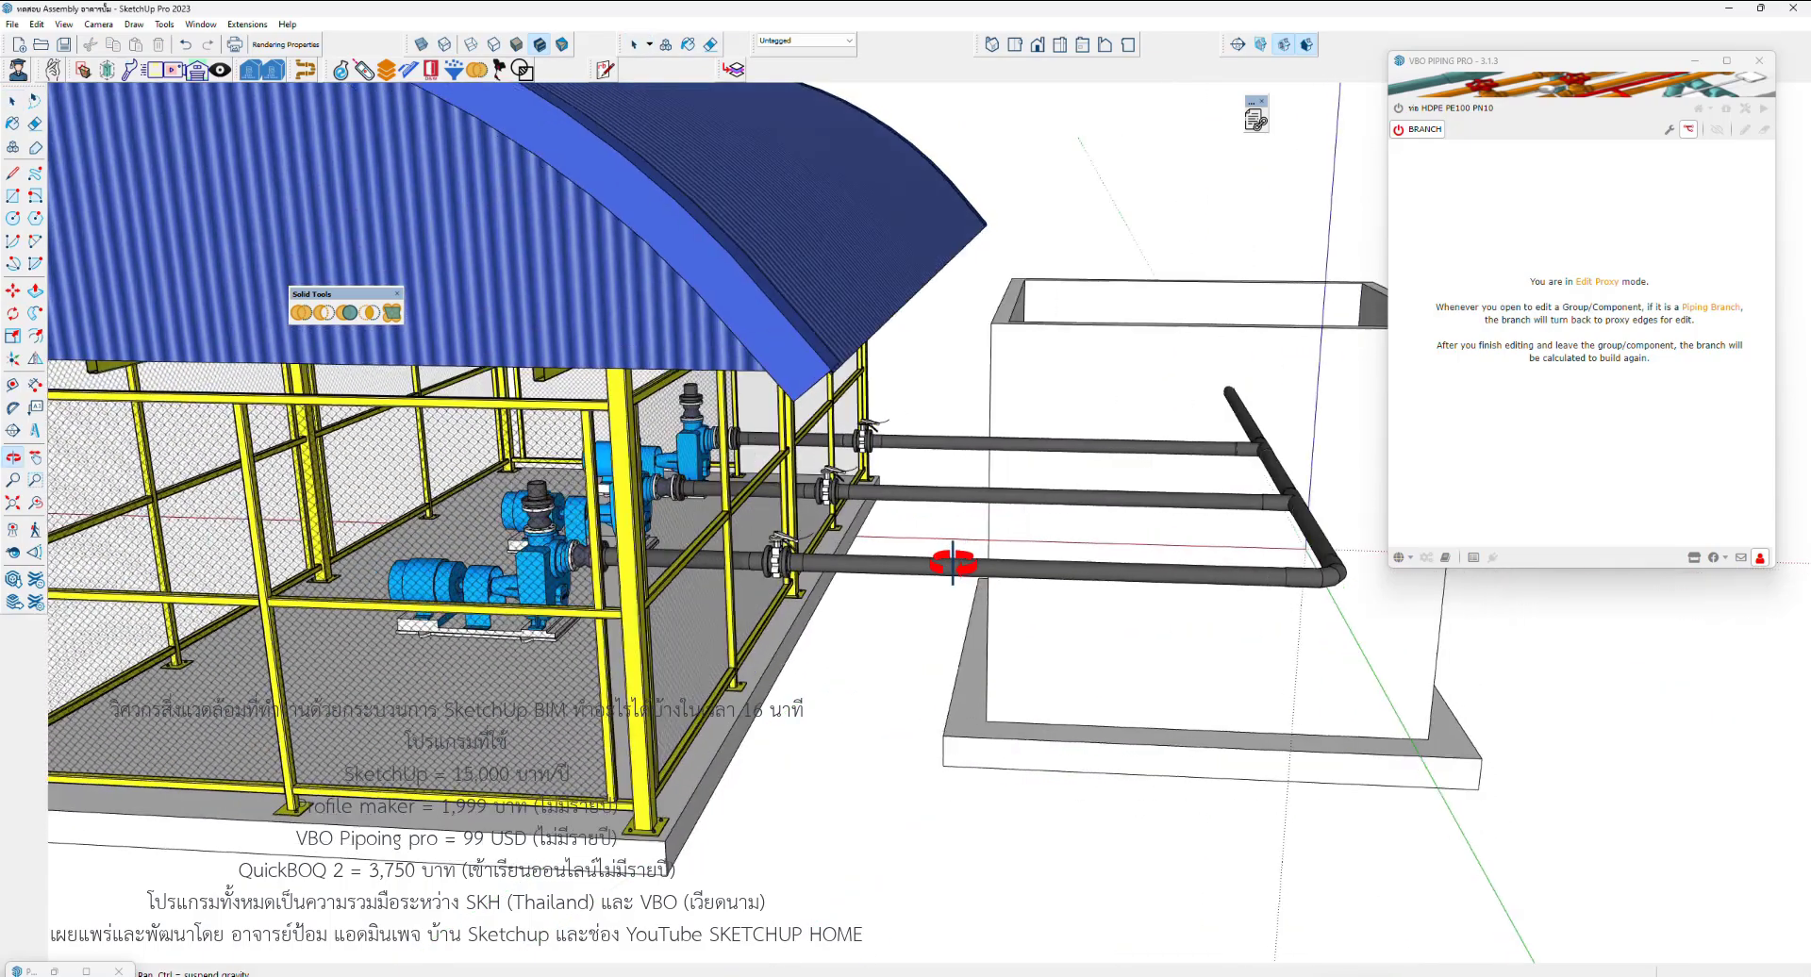
pyautogui.scroll(2, 562, 679)
pyautogui.press('space')
# Draw a short line off the header's open end and inspect the result
pyautogui.doubleClick(677, 690)
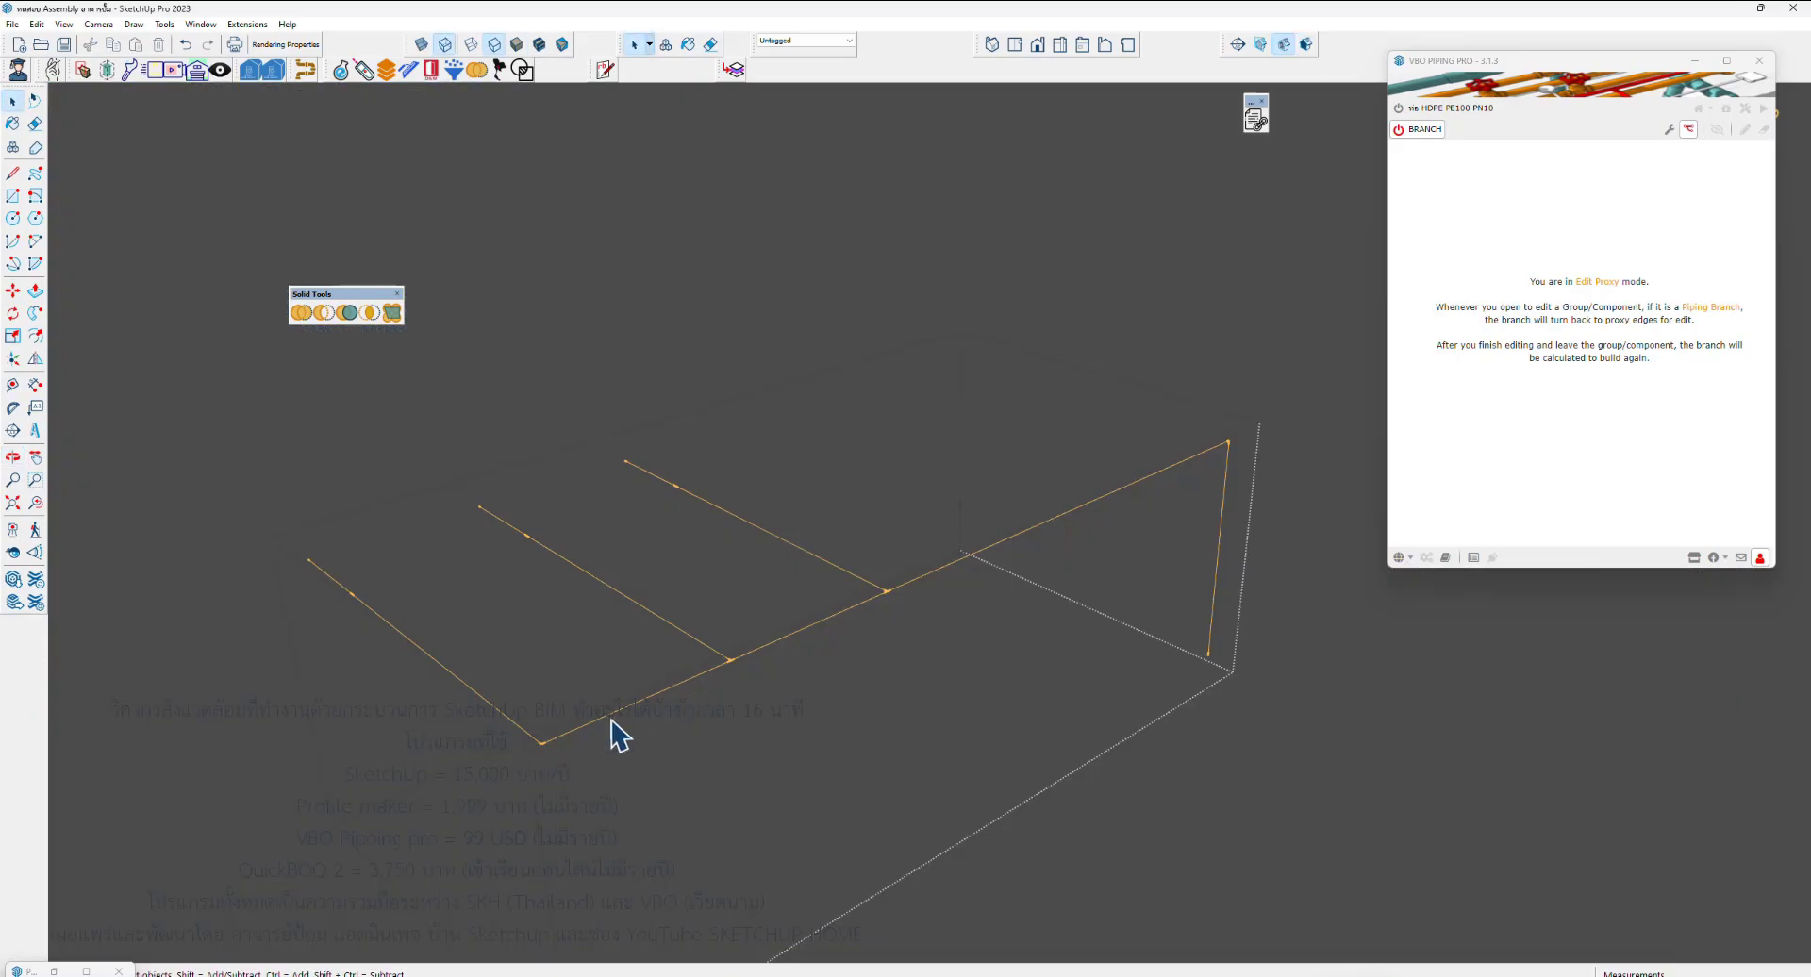
pyautogui.press('l')
pyautogui.click(541, 745)
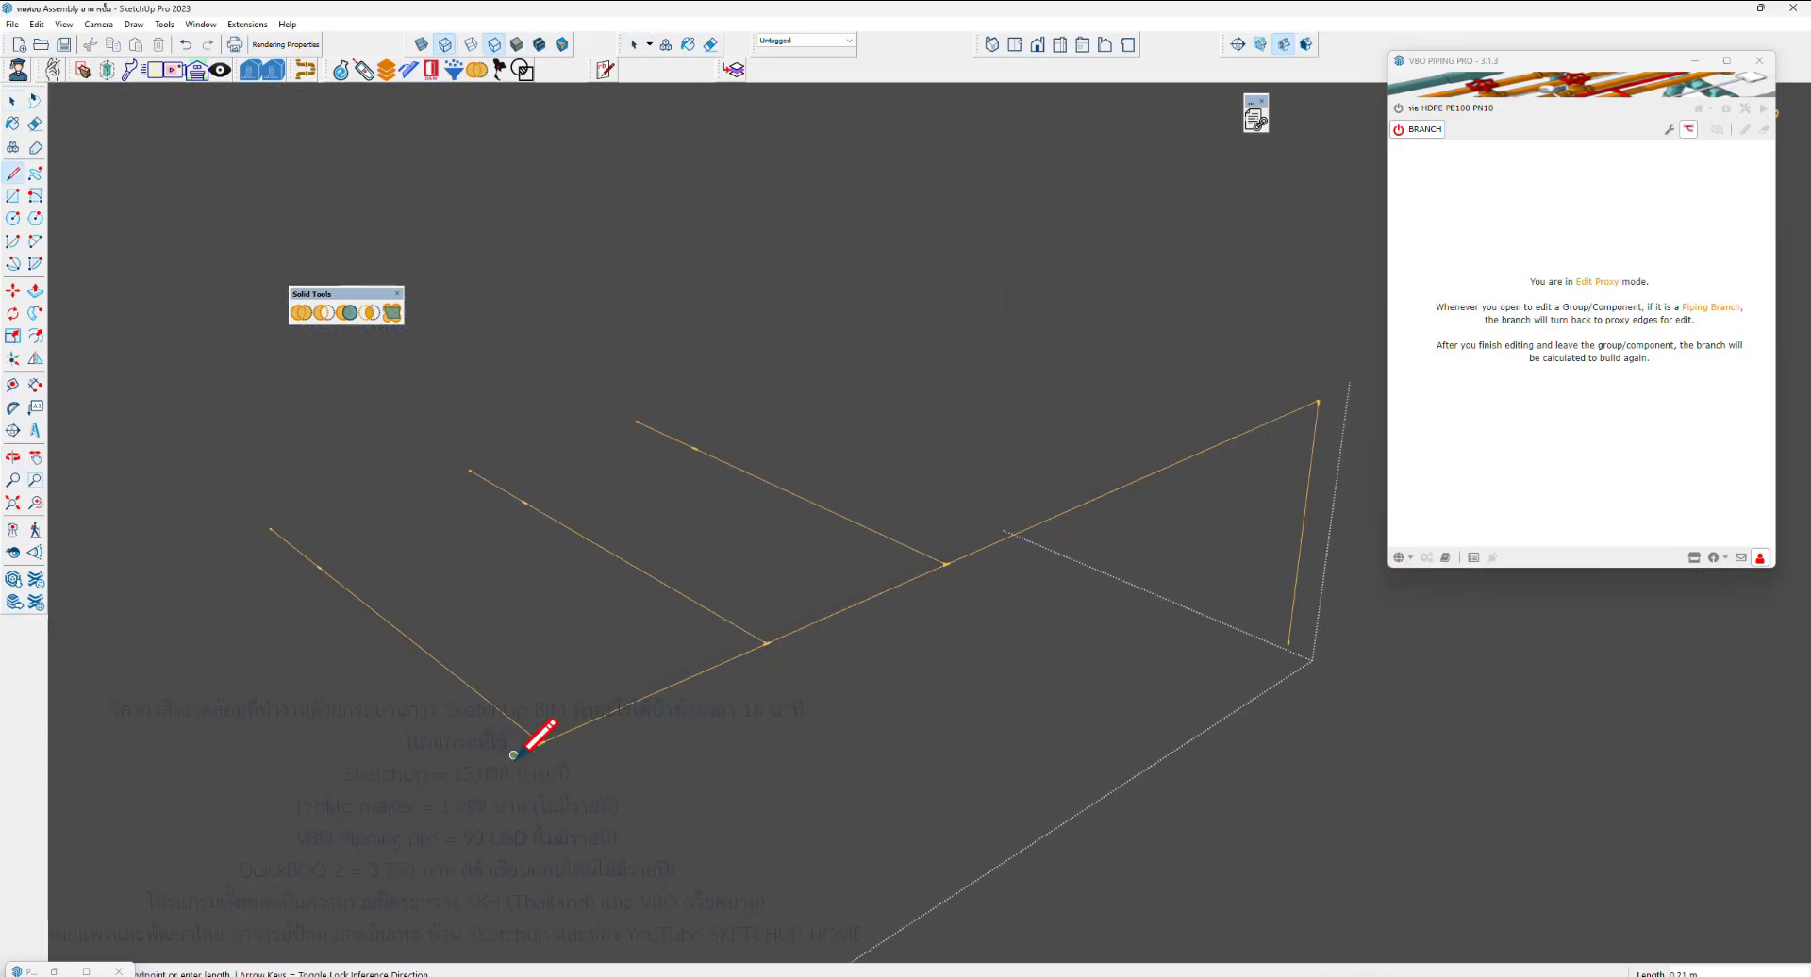
pyautogui.press('space')
pyautogui.click(521, 604)
pyautogui.moveTo(522, 604)
pyautogui.mouseDown(button='middle')
pyautogui.moveTo(626, 578)
pyautogui.moveTo(754, 503)
pyautogui.moveTo(836, 588)
pyautogui.mouseUp(button='middle')
pyautogui.scroll(5, 836, 589)
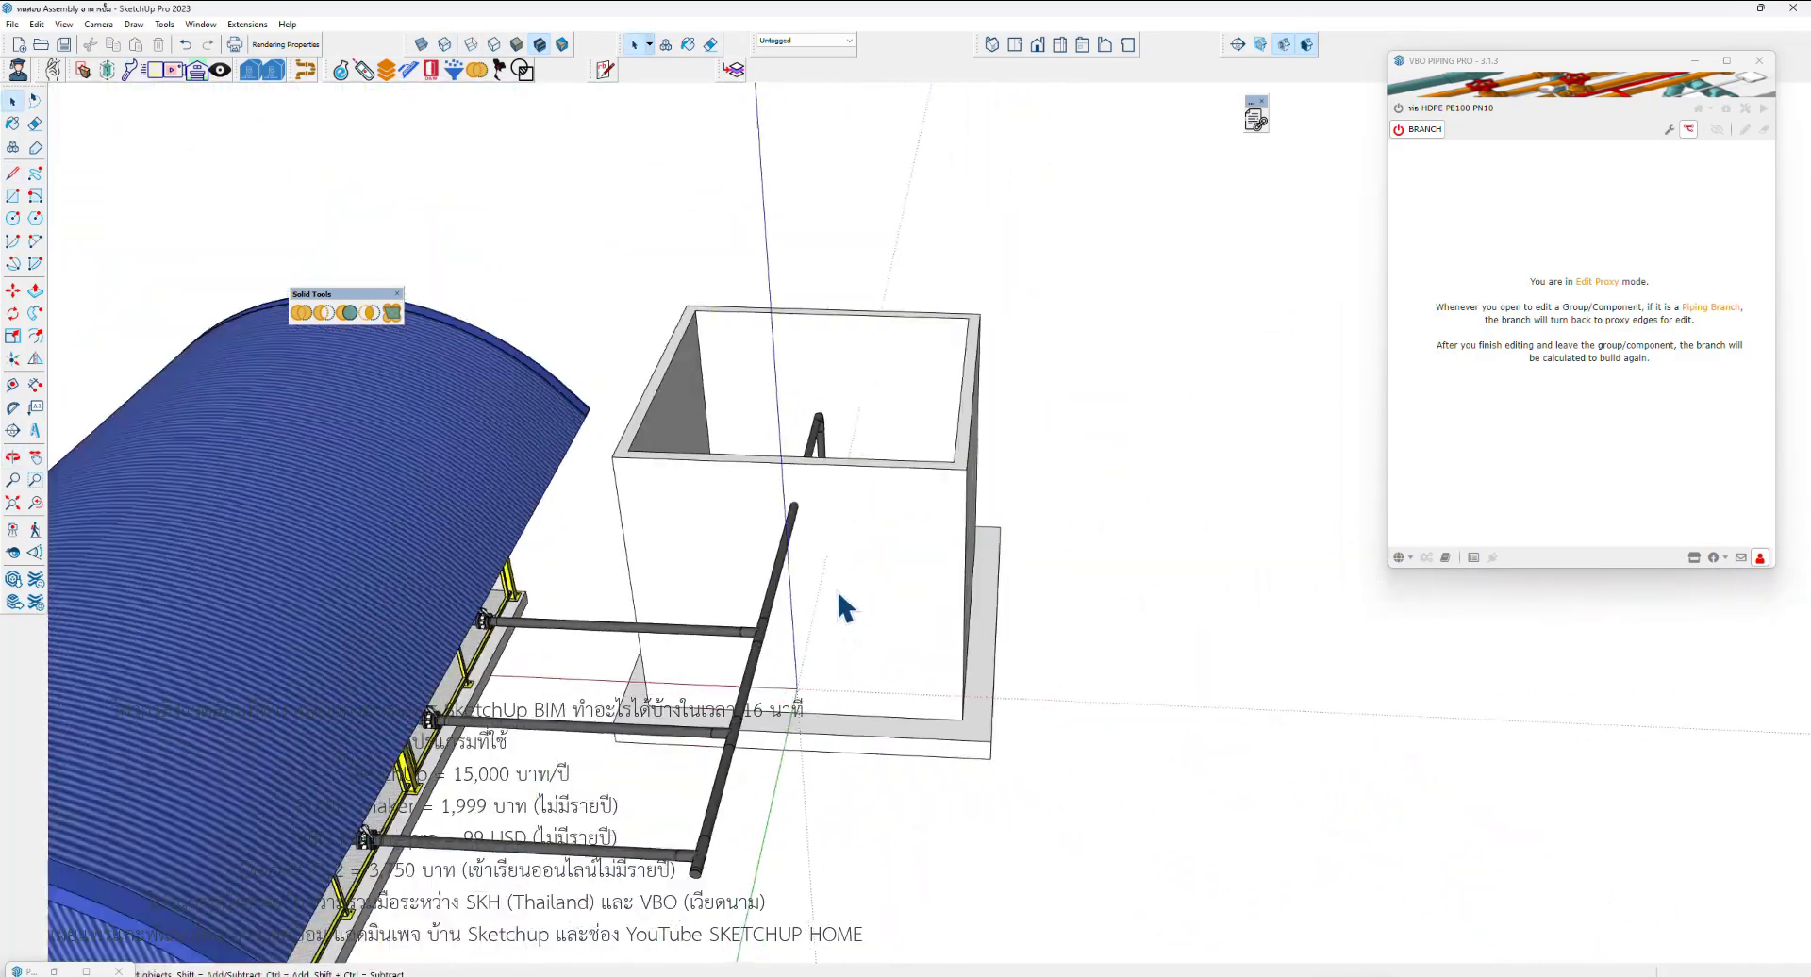
pyautogui.scroll(-2, 835, 592)
# Move the header end point 0.45 m past the last pump branch and rebuild
pyautogui.doubleClick(792, 687)
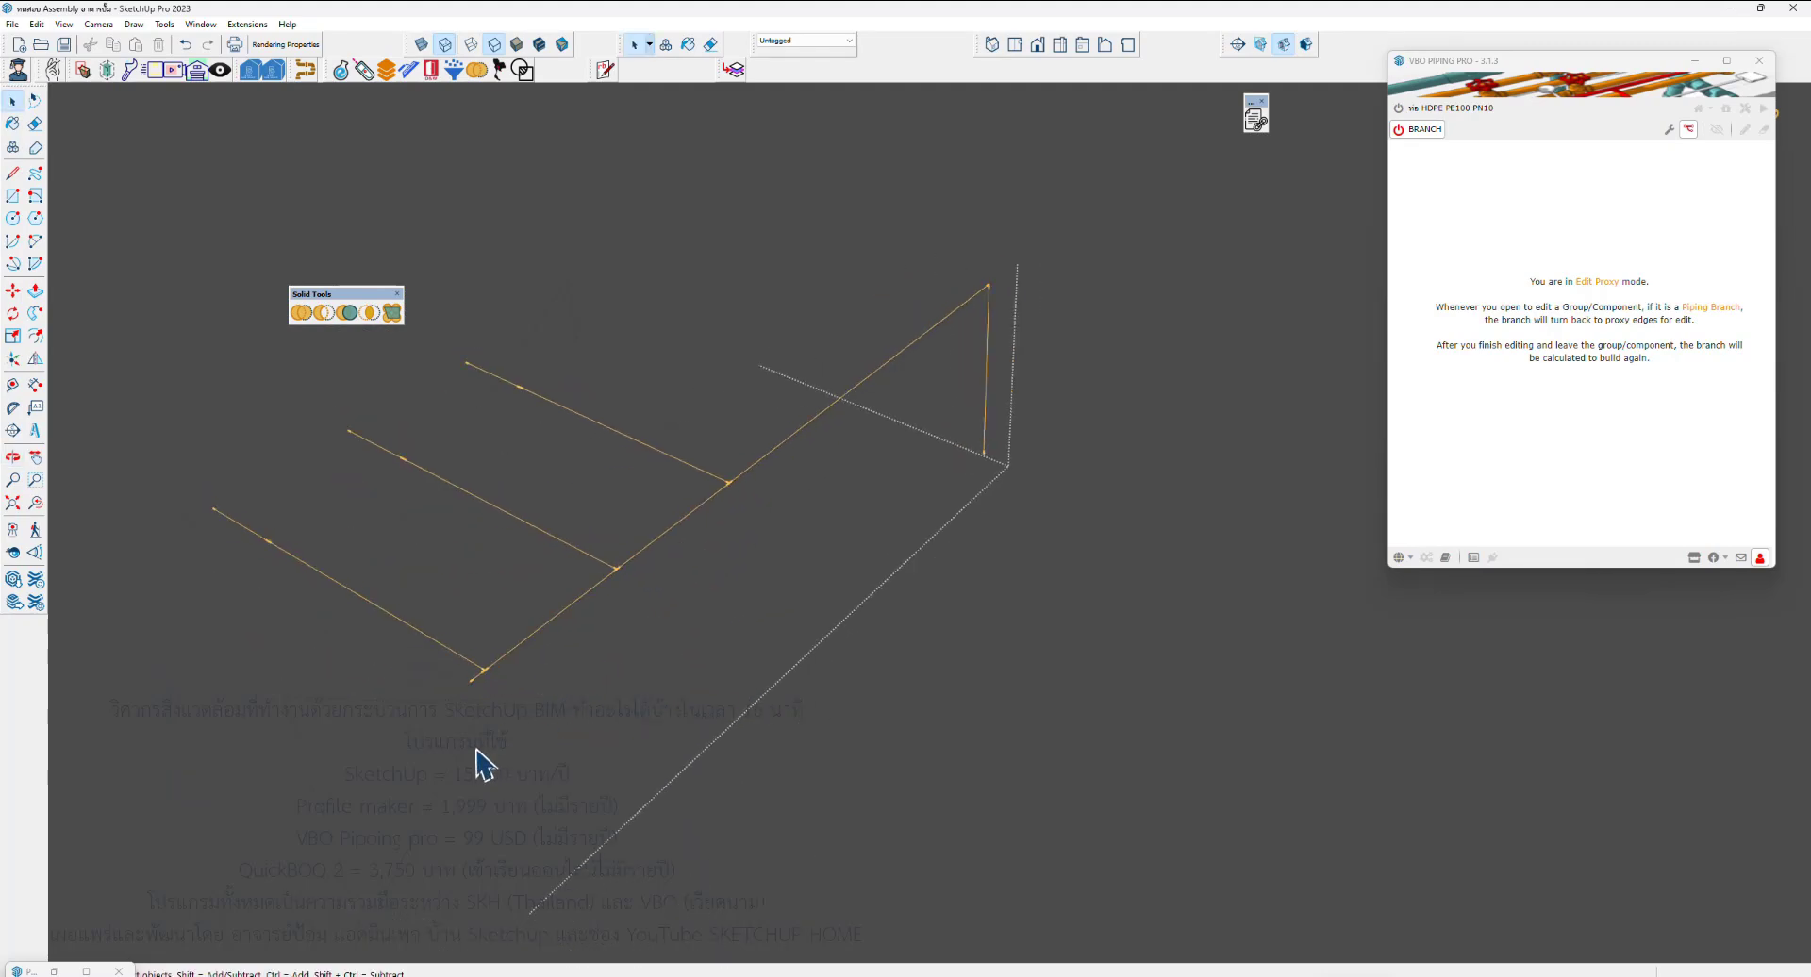
pyautogui.scroll(2, 477, 755)
pyautogui.scroll(1, 467, 745)
pyautogui.press('m')
pyautogui.click(476, 618)
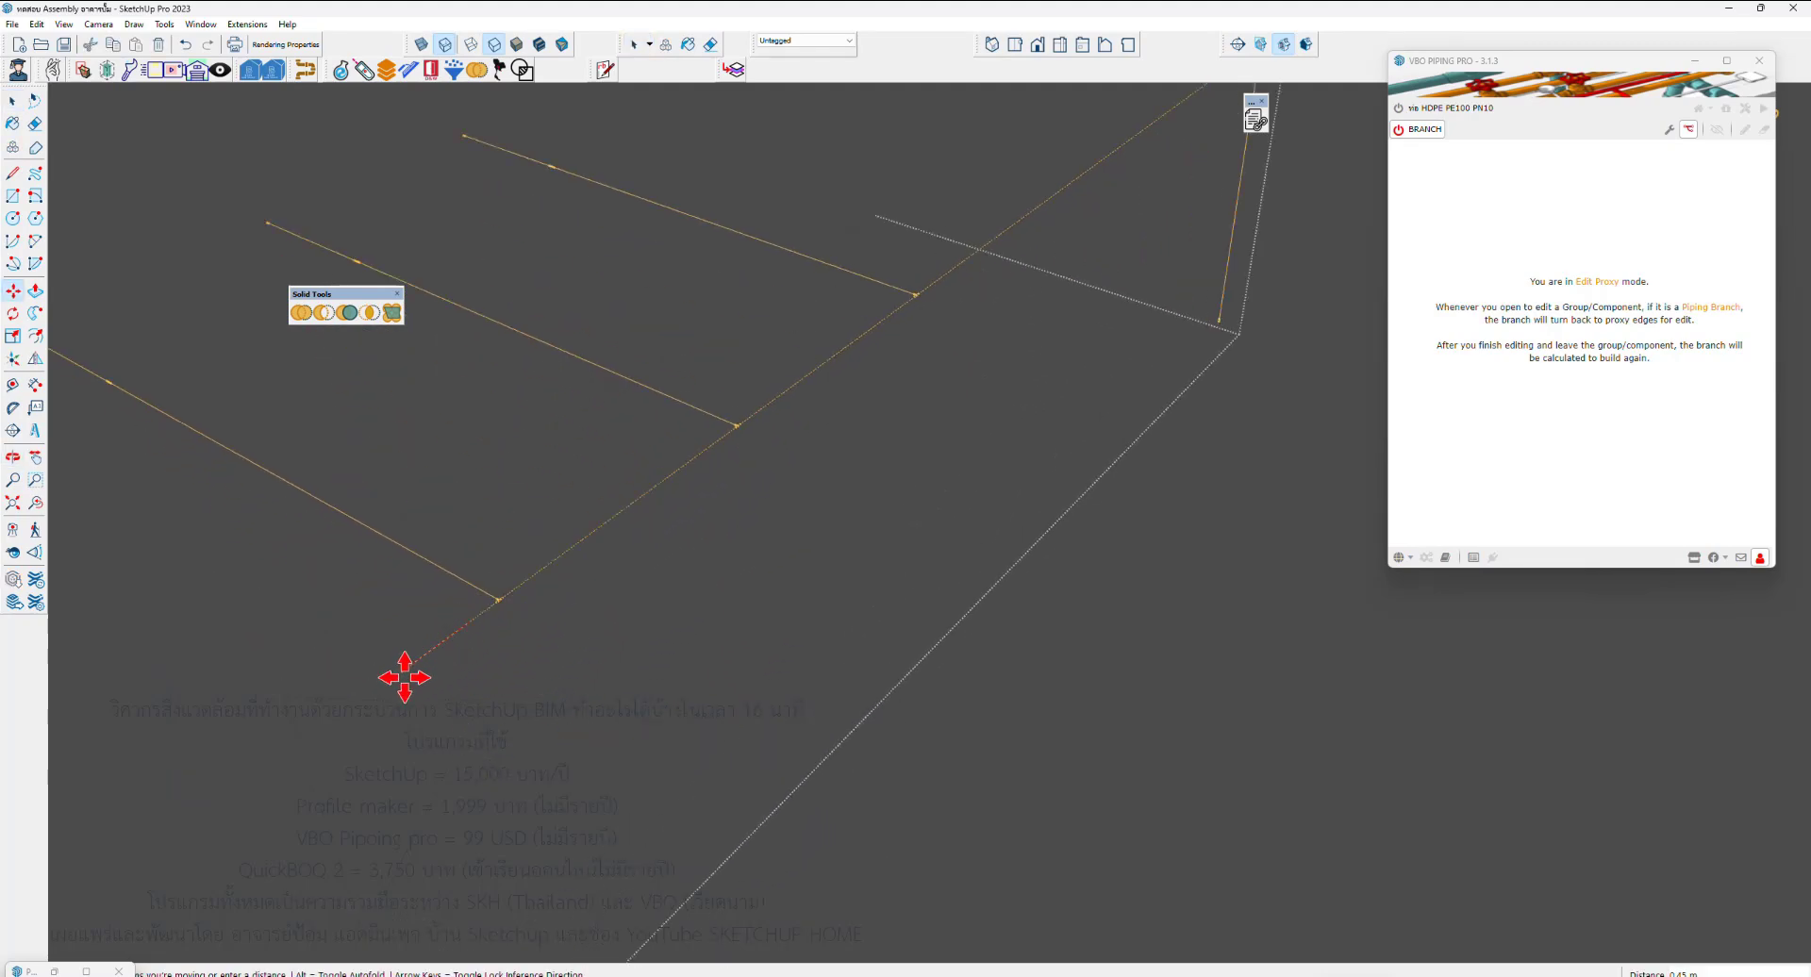
pyautogui.moveTo(392, 688)
pyautogui.mouseDown(button='middle')
pyautogui.moveTo(829, 634)
pyautogui.moveTo(529, 695)
pyautogui.mouseUp(button='middle')
pyautogui.press('space')
pyautogui.click(530, 695)
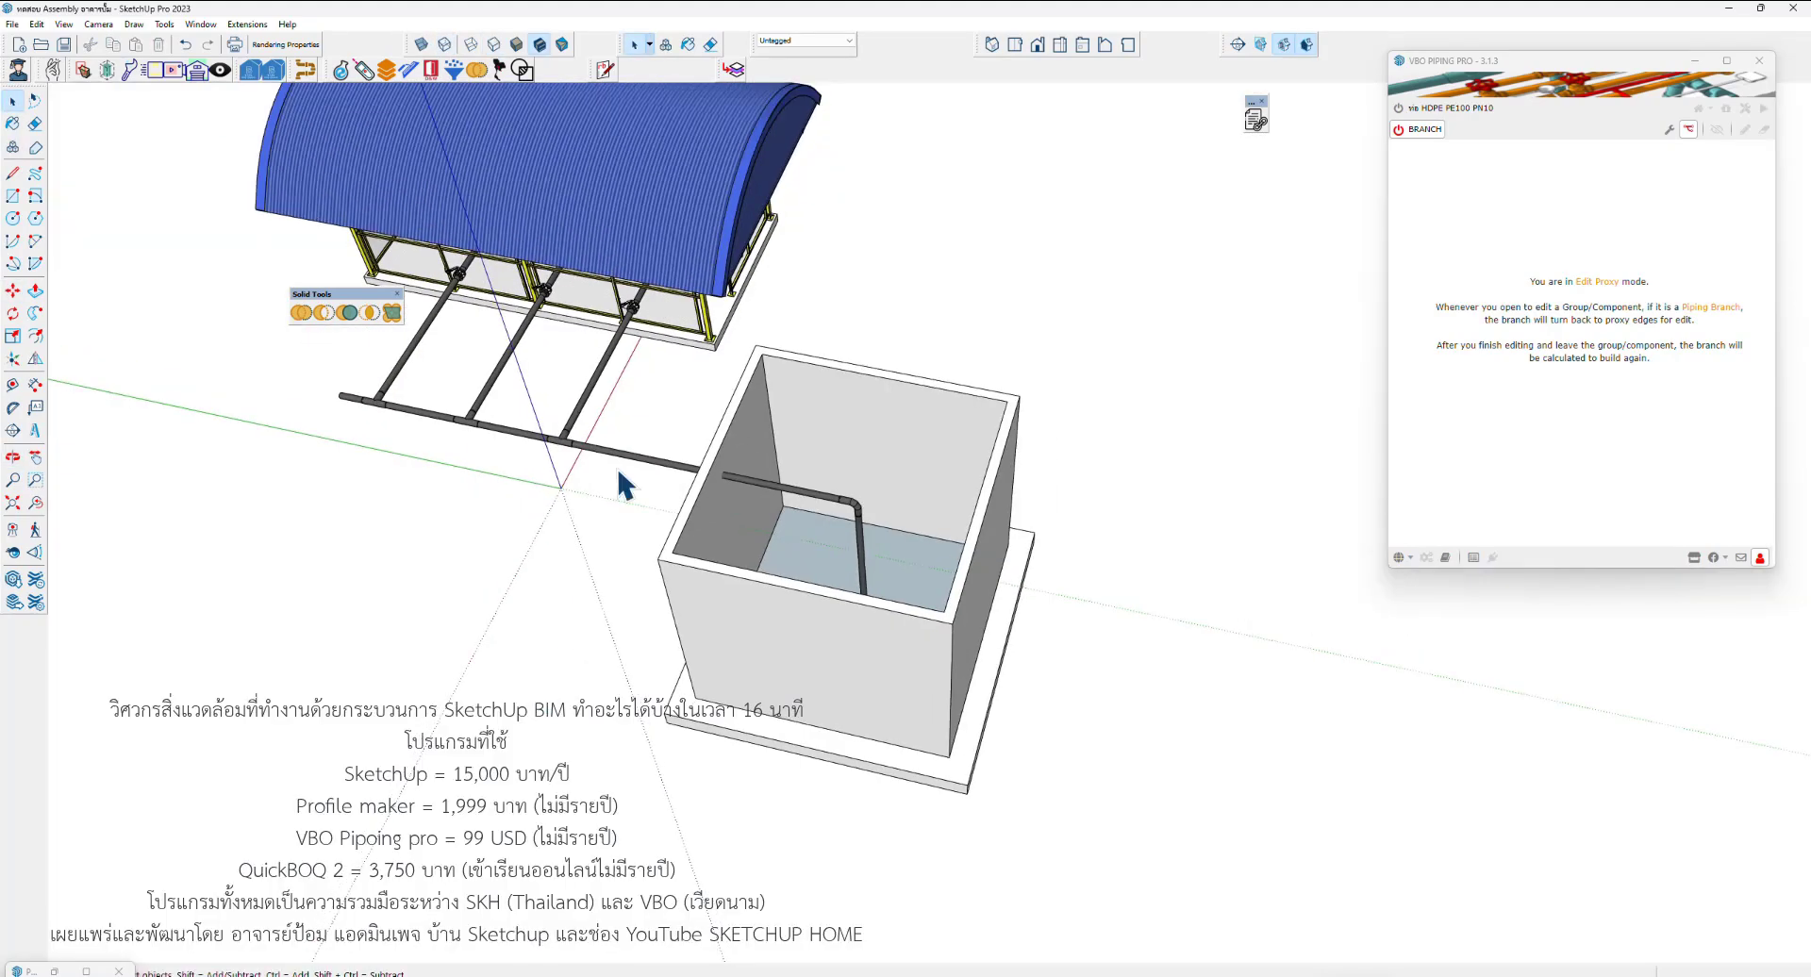
# Place a guide offset from the header edge and erase stray branch edges
pyautogui.doubleClick(572, 494)
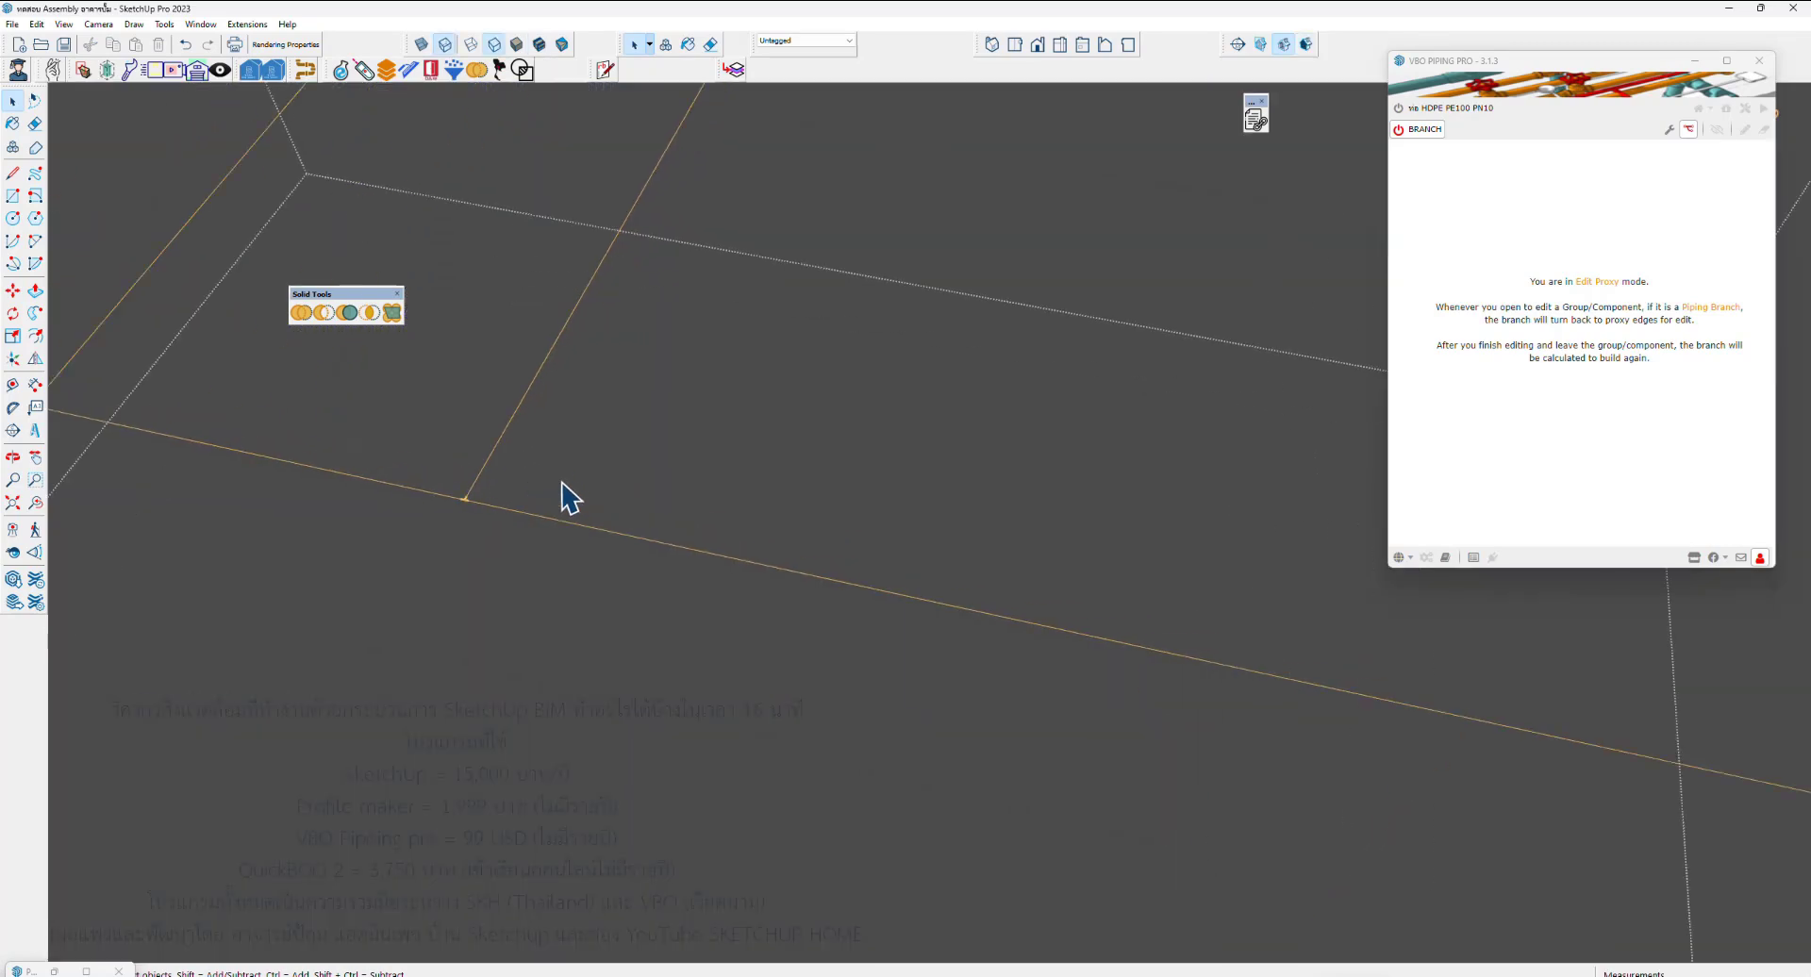
pyautogui.scroll(-3, 614, 547)
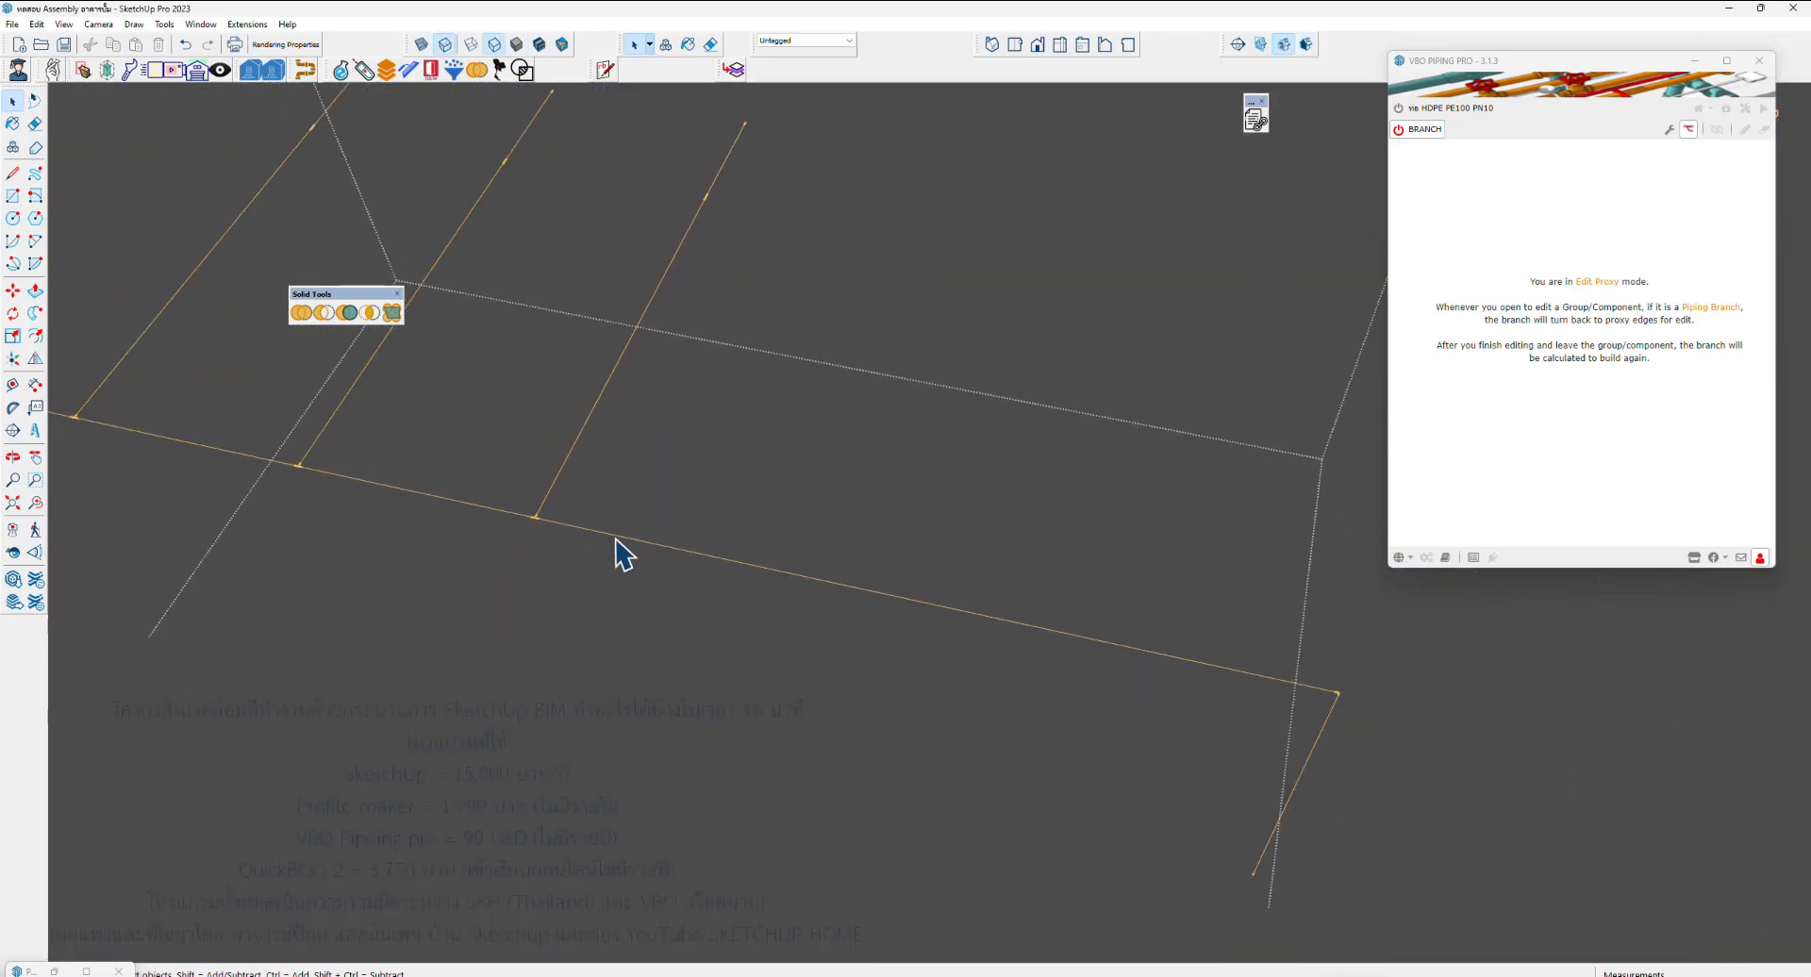
pyautogui.scroll(3, 591, 492)
pyautogui.press('a')
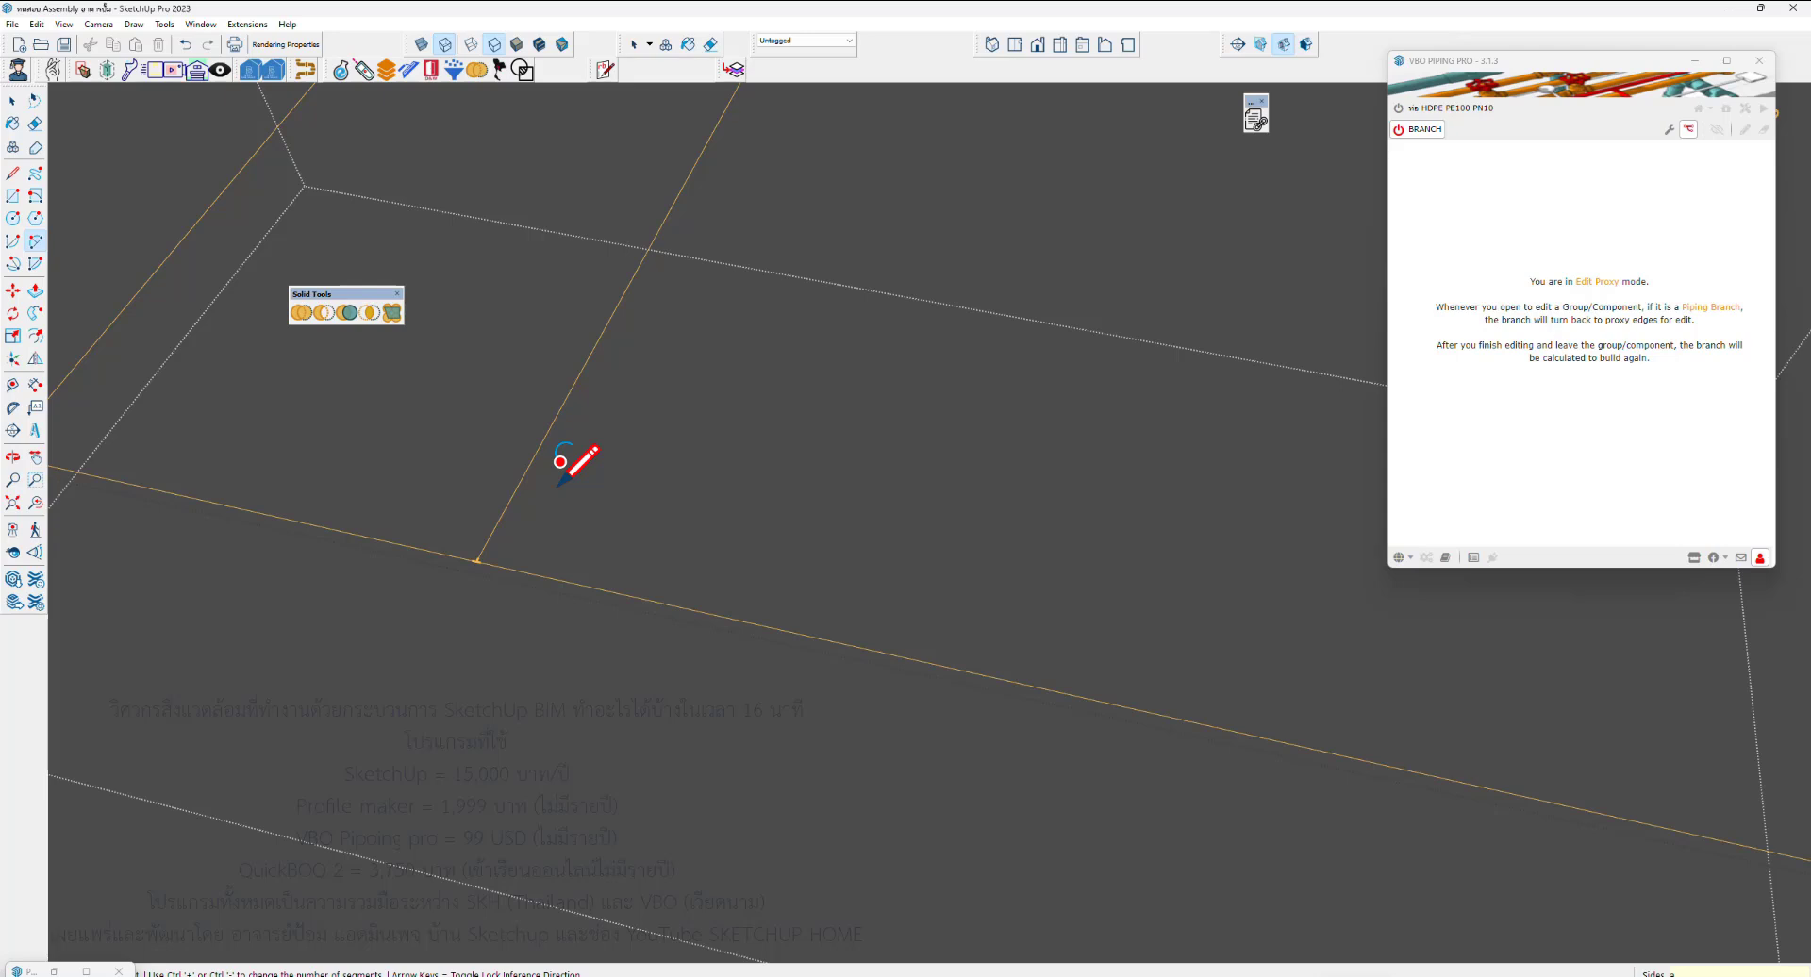
pyautogui.press('t')
pyautogui.click(550, 577)
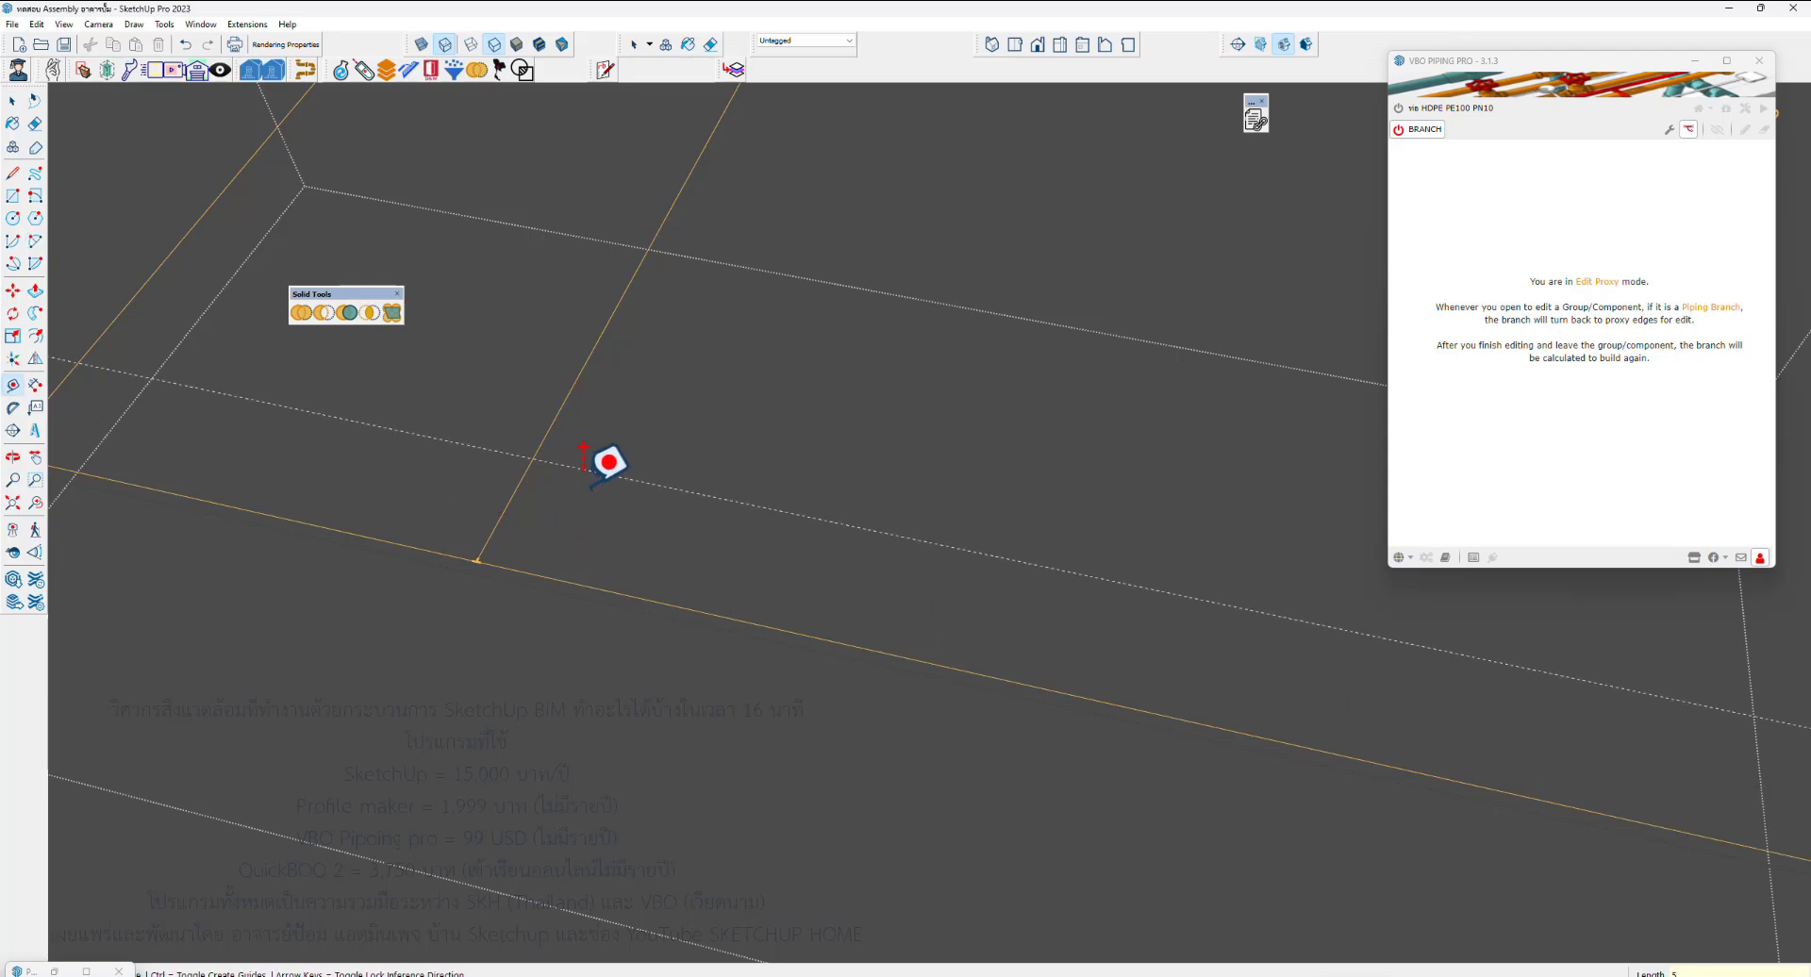
pyautogui.press('l')
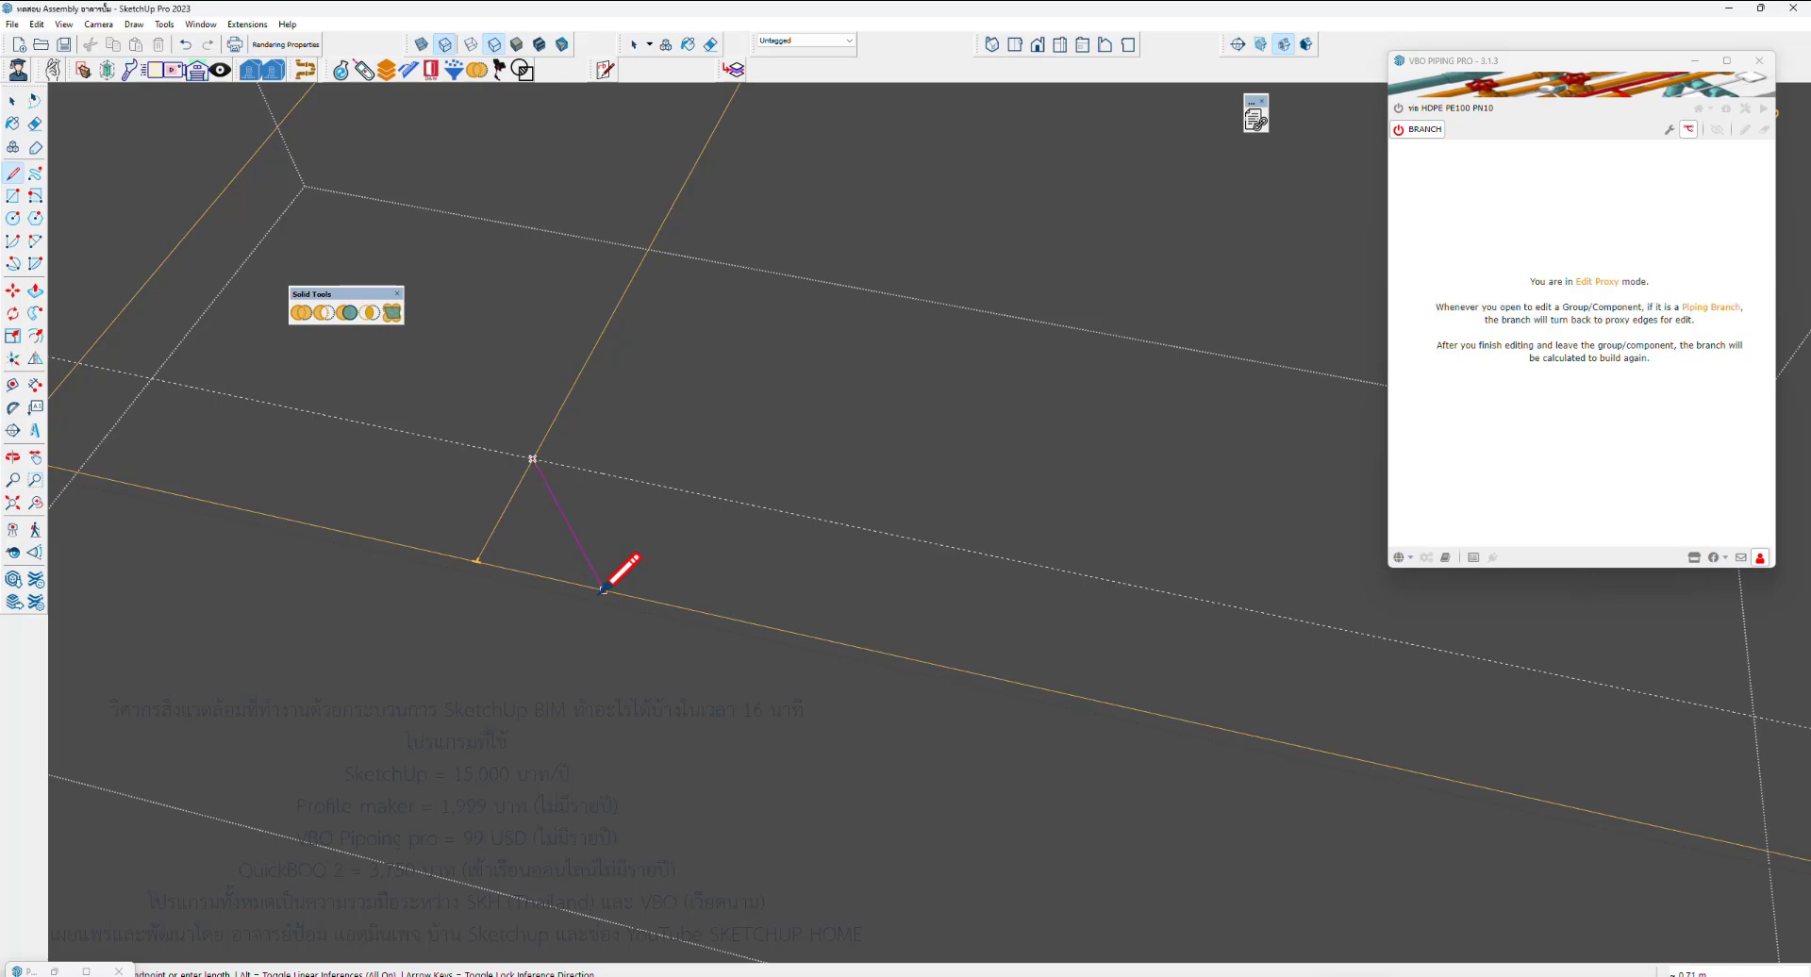
pyautogui.scroll(-1, 604, 589)
pyautogui.press('e')
pyautogui.moveTo(517, 533); pyautogui.dragTo(723, 600, button='middle')
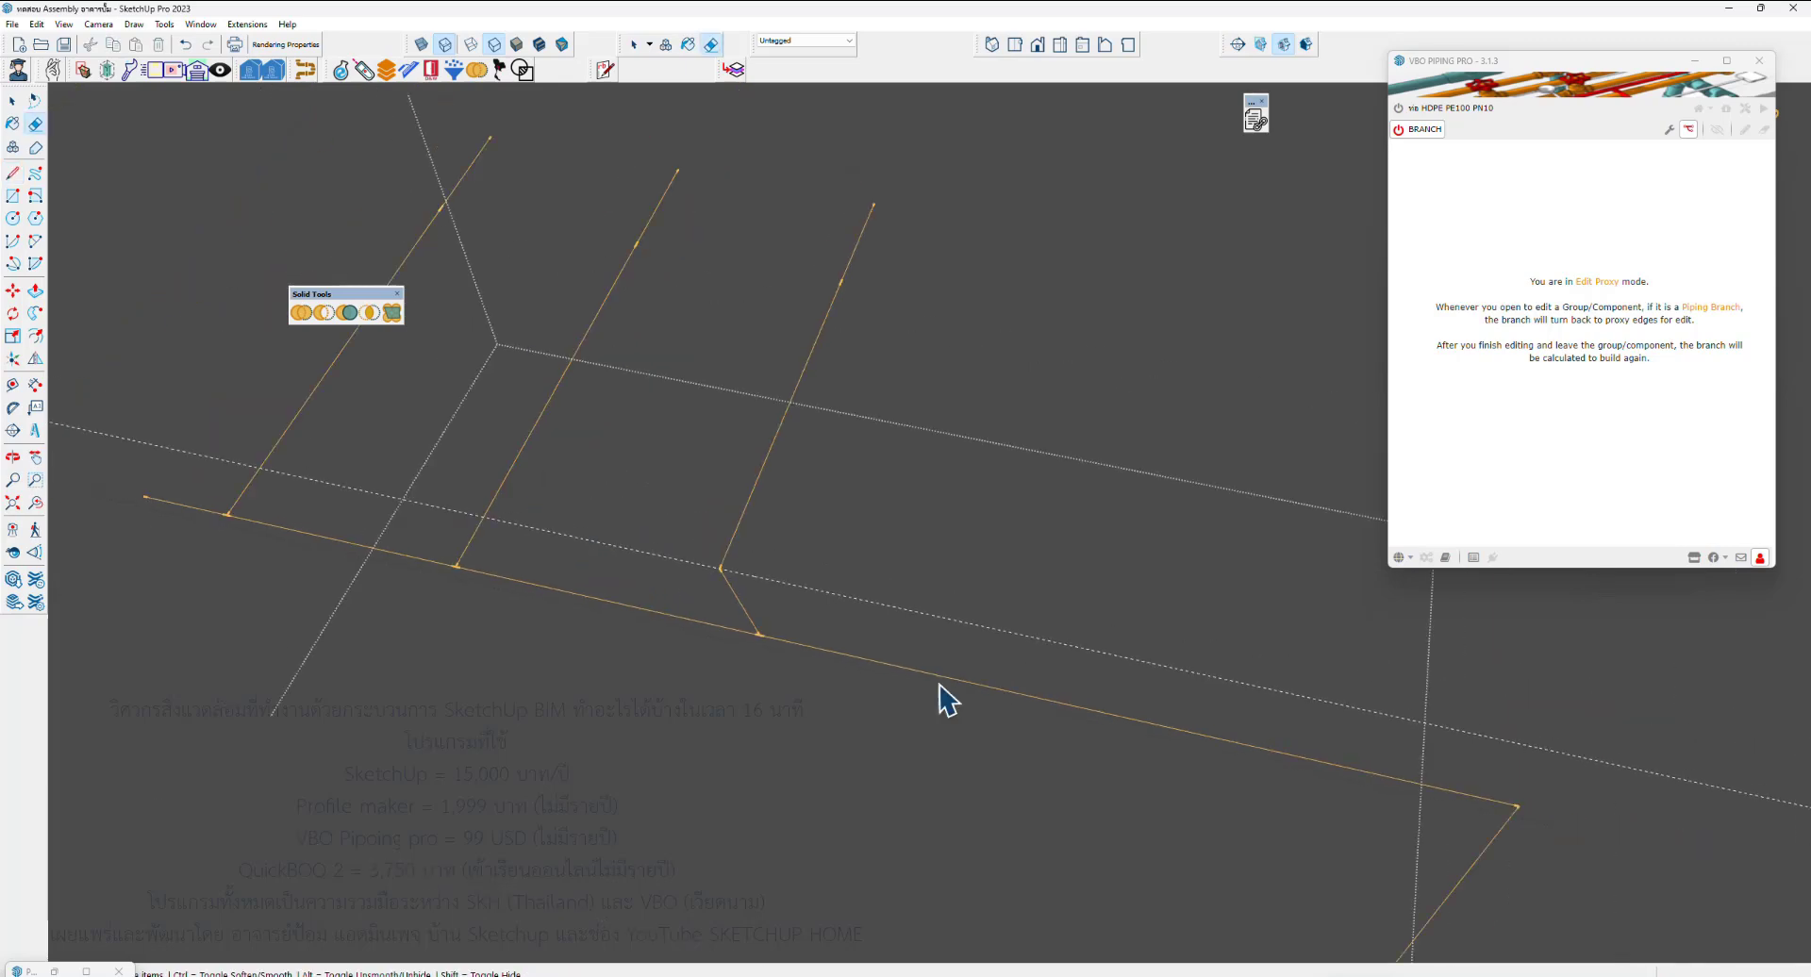
pyautogui.press('space')
pyautogui.scroll(-1, 733, 609)
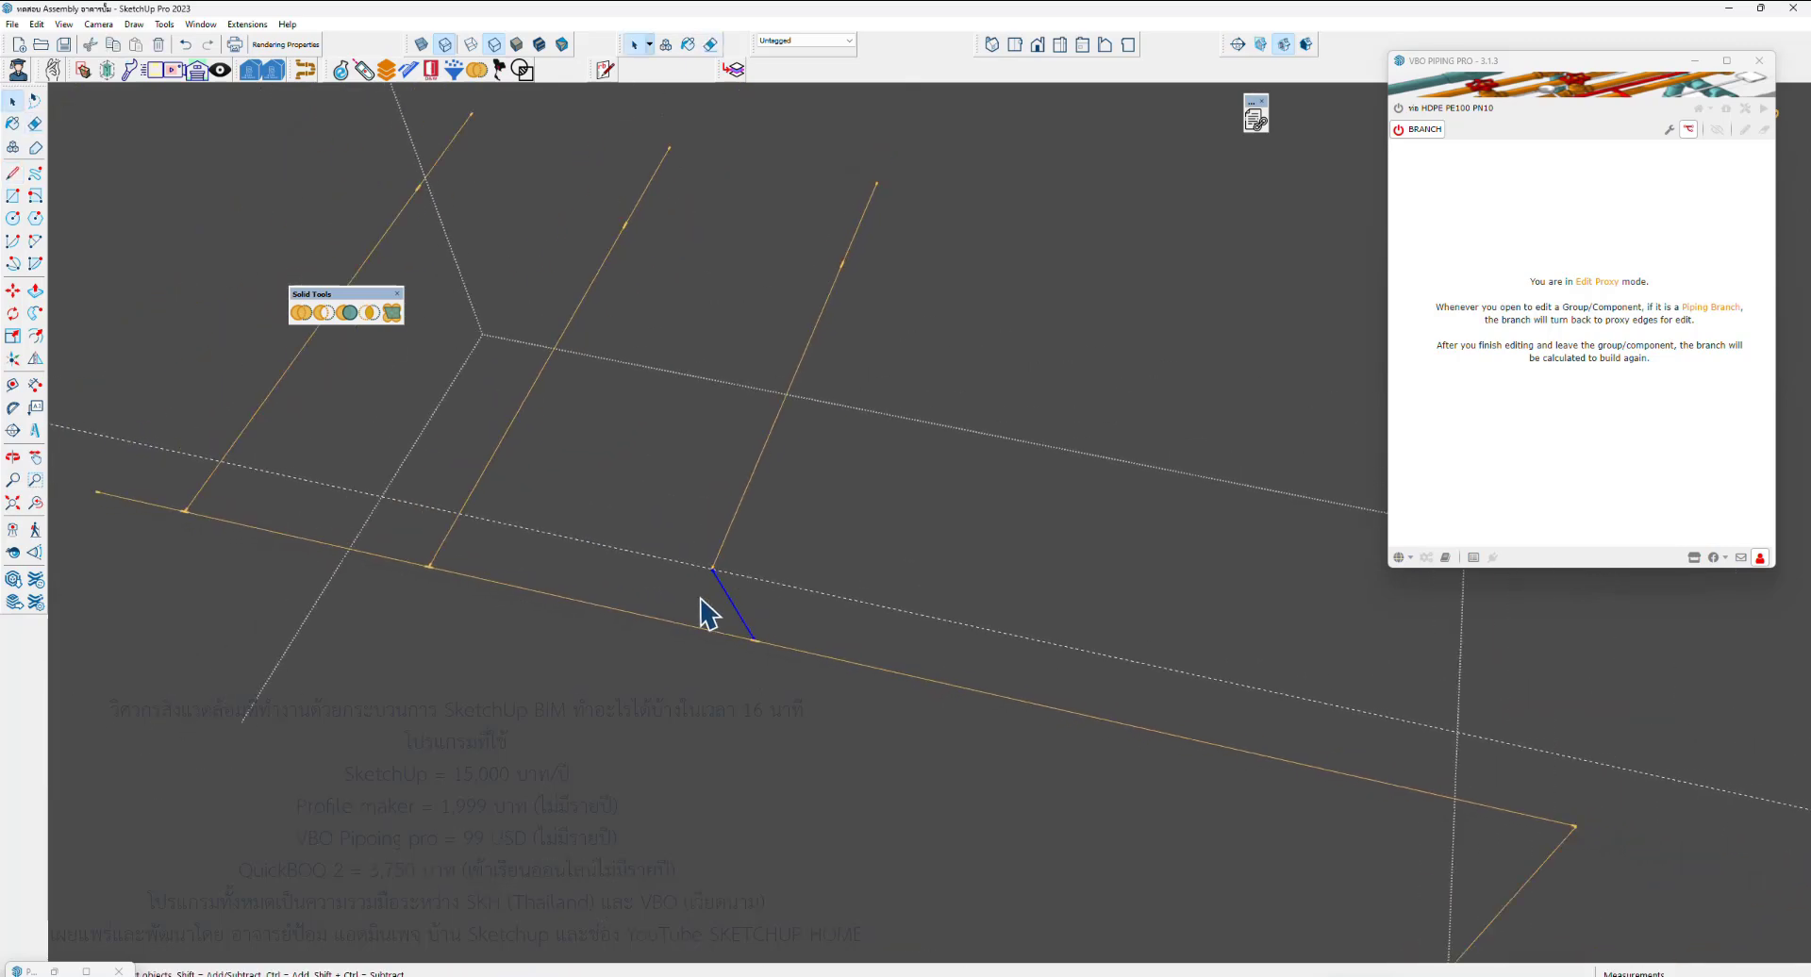
# Copy the angled lateral, erase the leftover triangle leg, and rebuild the pipes
pyautogui.press('m')
pyautogui.click(715, 574)
pyautogui.press('ctrl')
pyautogui.scroll(-1, 670, 566)
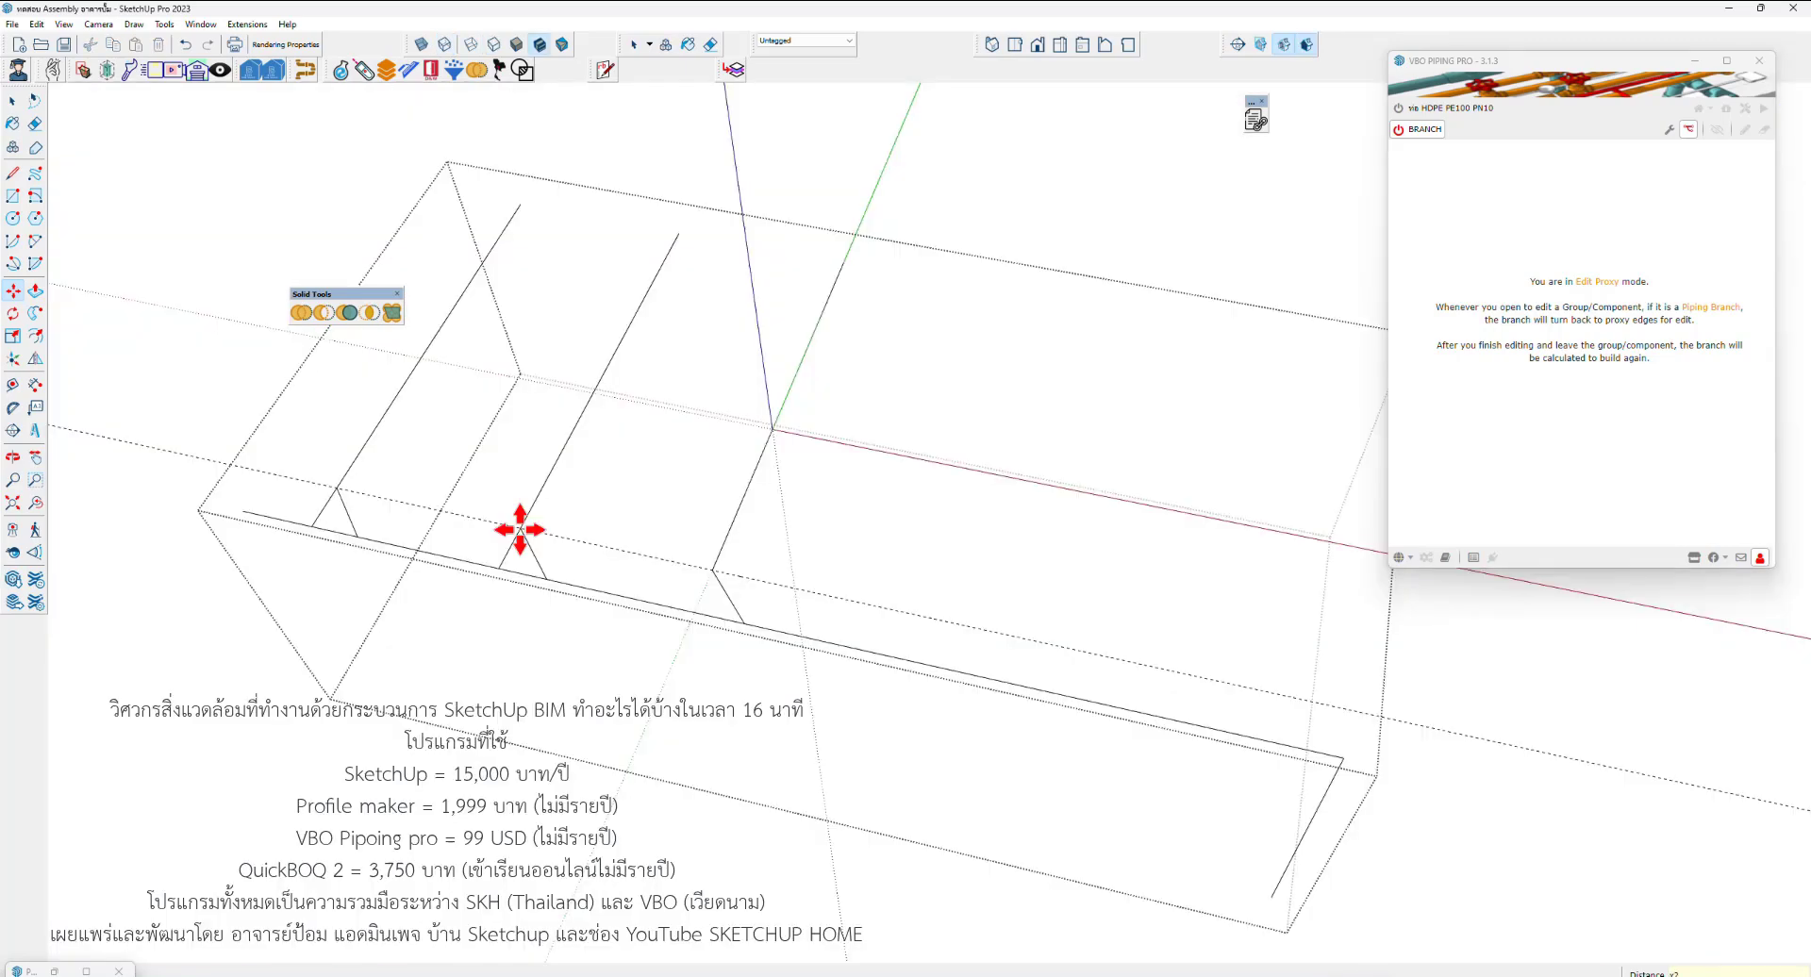
pyautogui.press('space')
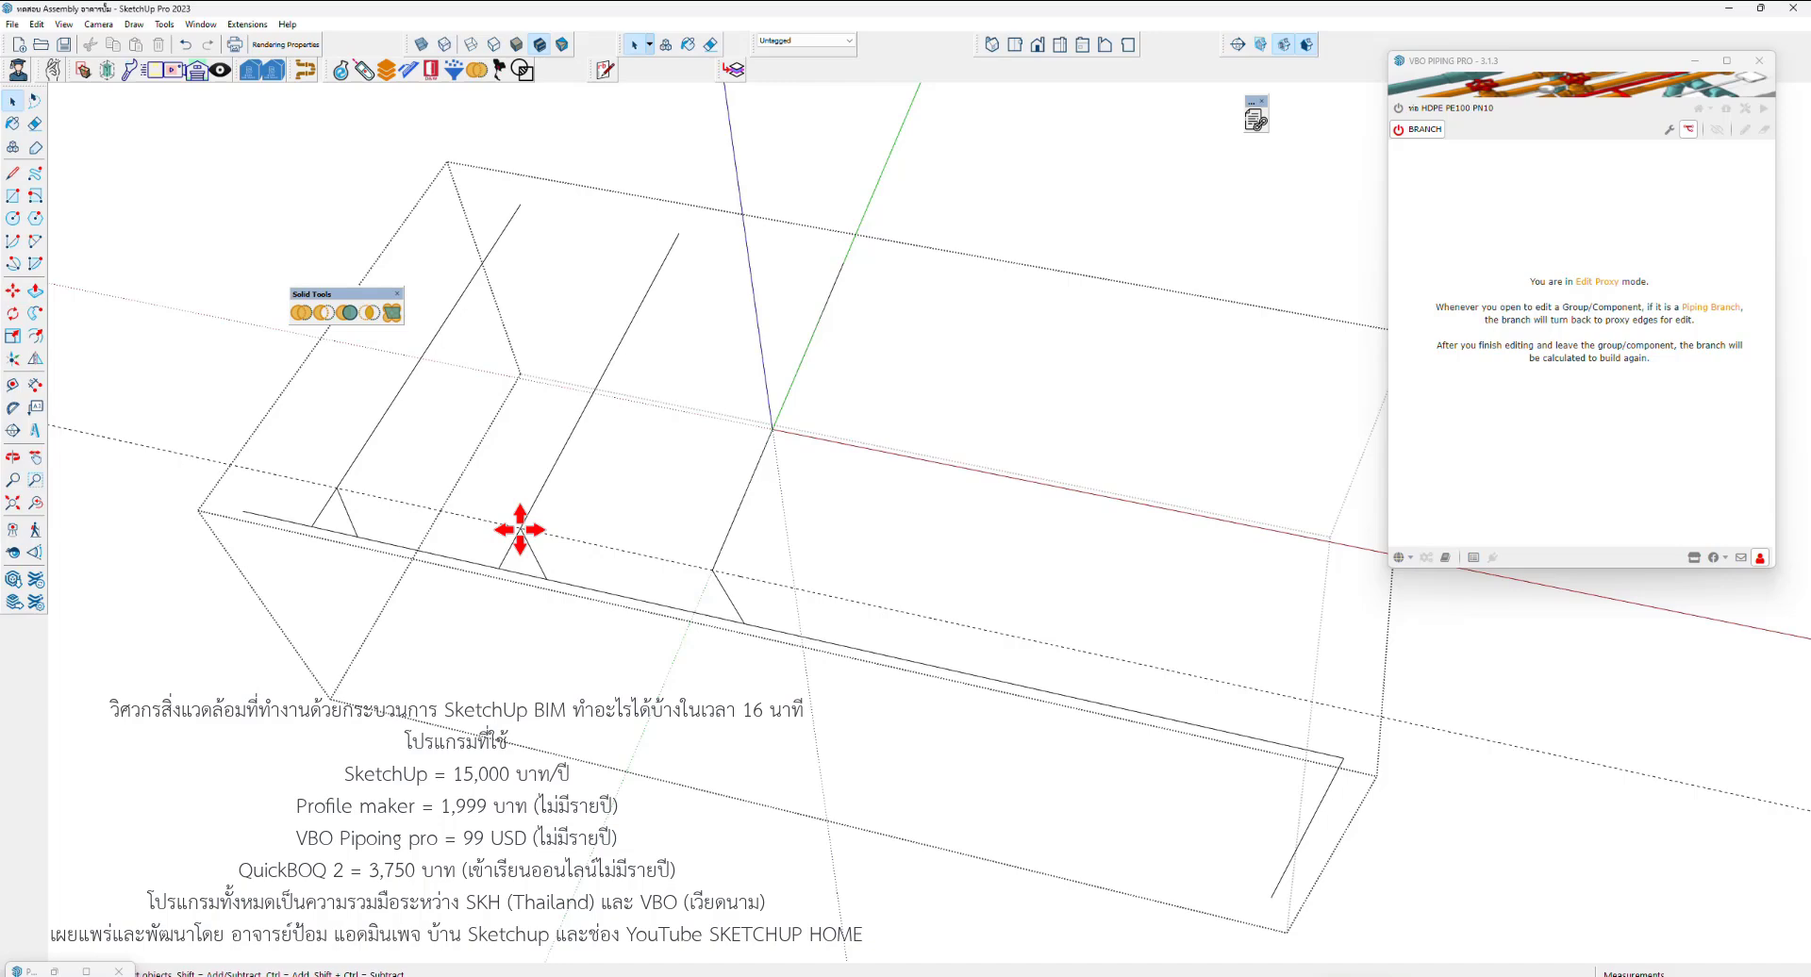
pyautogui.press('e')
pyautogui.click(509, 545)
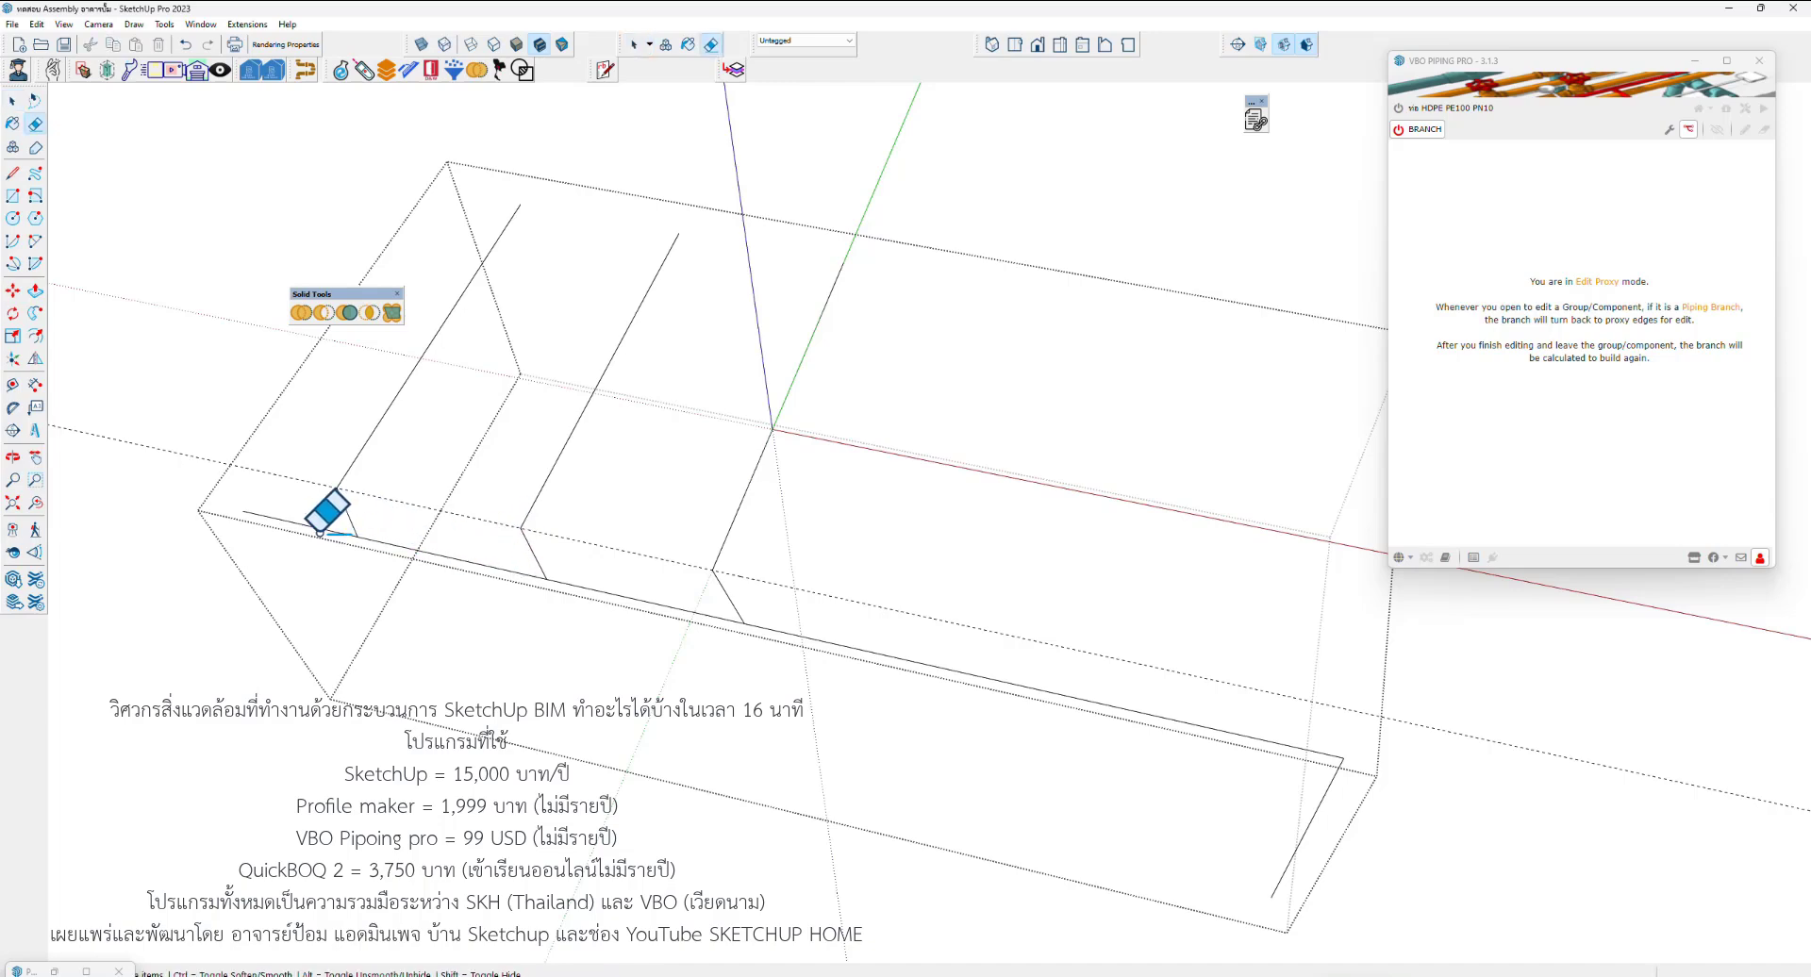
pyautogui.press('space')
pyautogui.press('Escape')
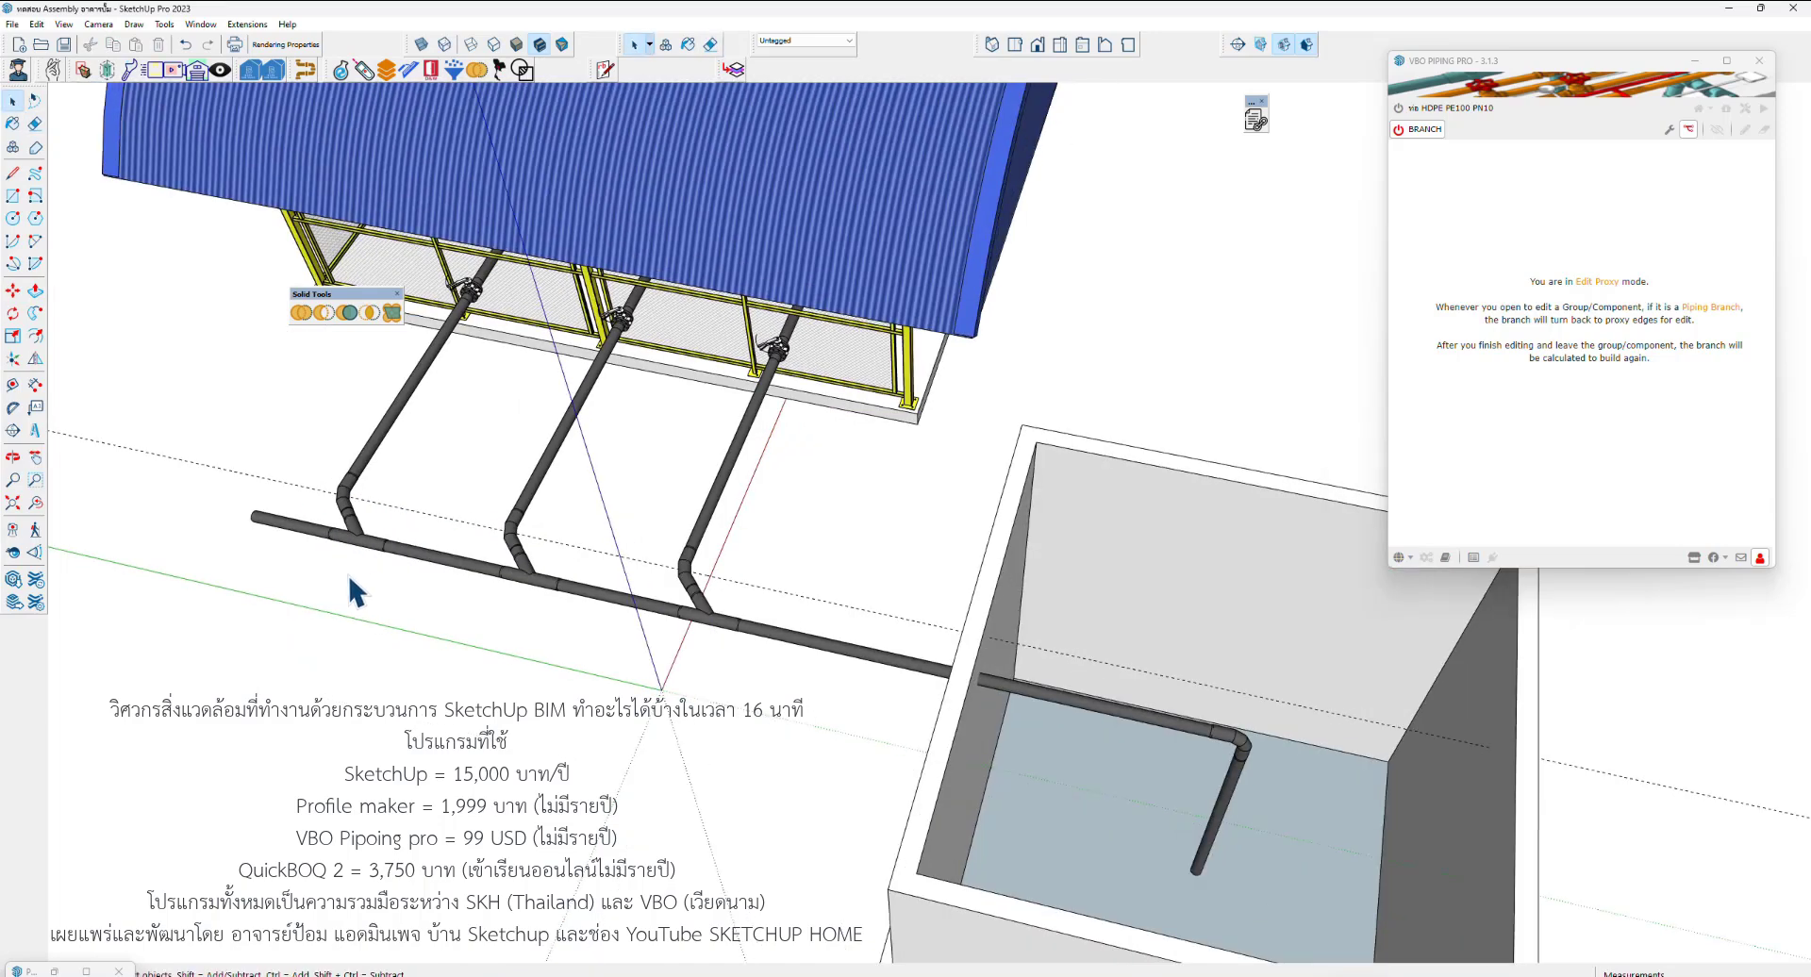
# Switch the header's open front end from ENDPOINT to another fitting type in the VBO editor
pyautogui.scroll(-5, 721, 512)
pyautogui.moveTo(869, 444)
pyautogui.mouseDown(button='middle')
pyautogui.moveTo(1064, 517)
pyautogui.moveTo(717, 566)
pyautogui.mouseUp(button='middle')
pyautogui.scroll(6, 688, 594)
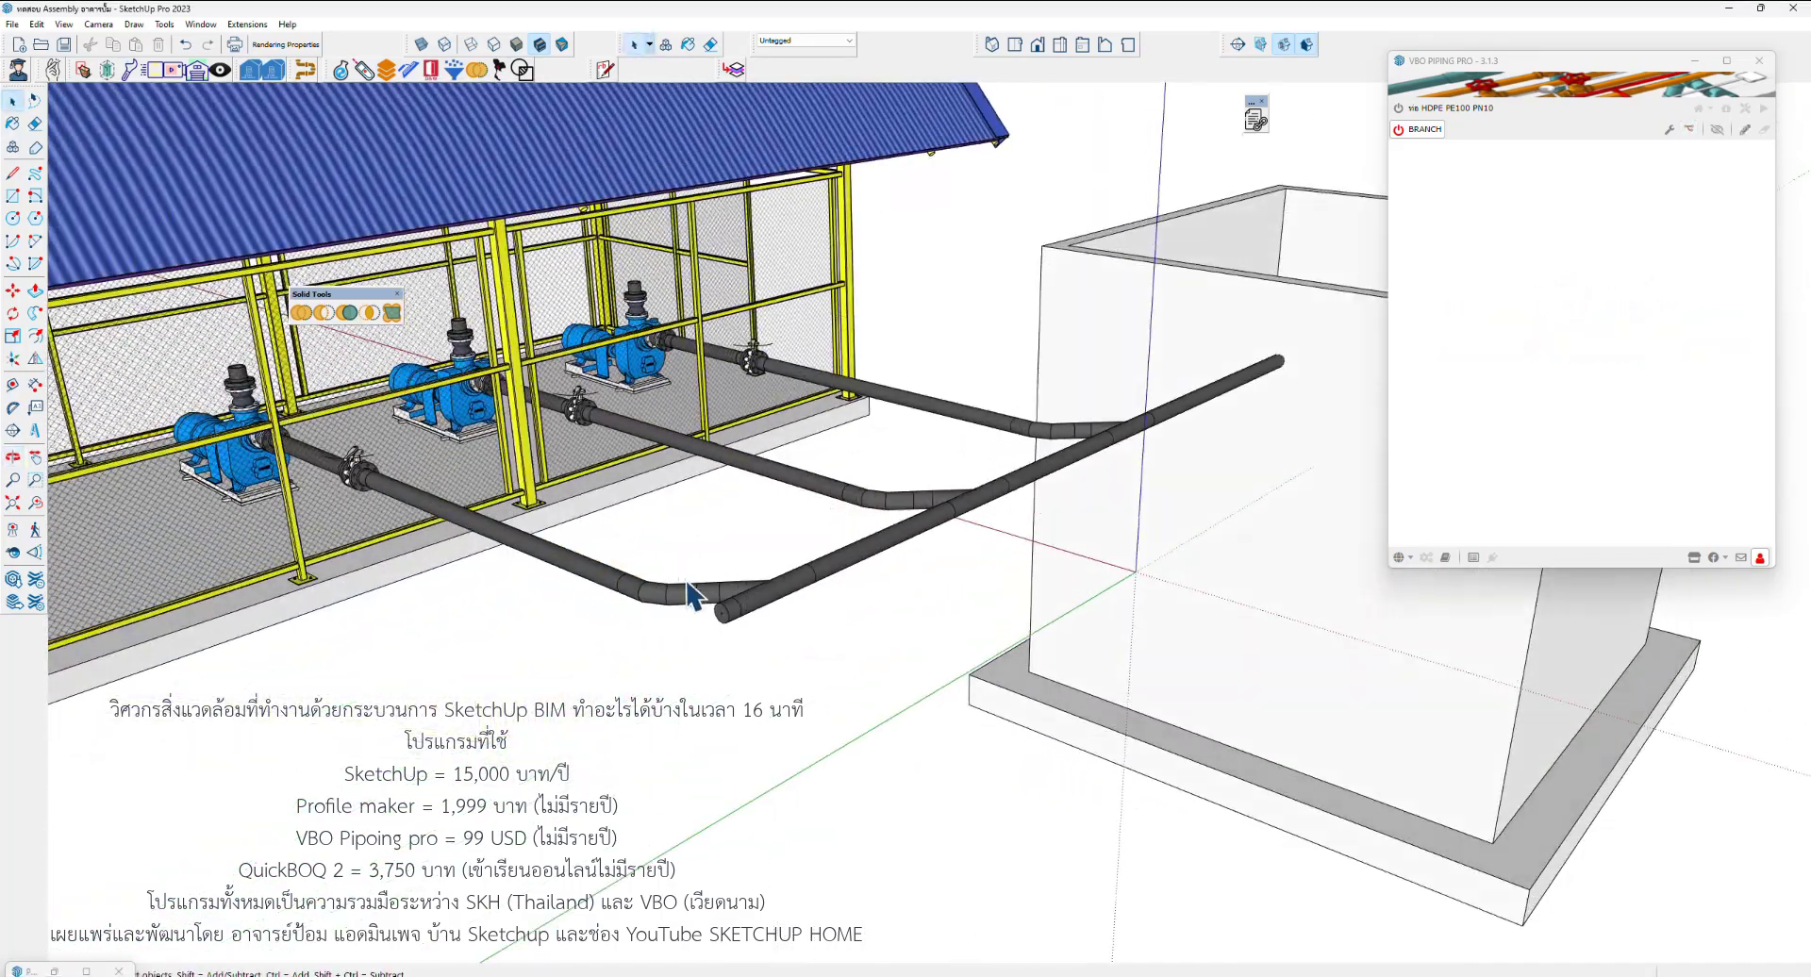
pyautogui.click(758, 611)
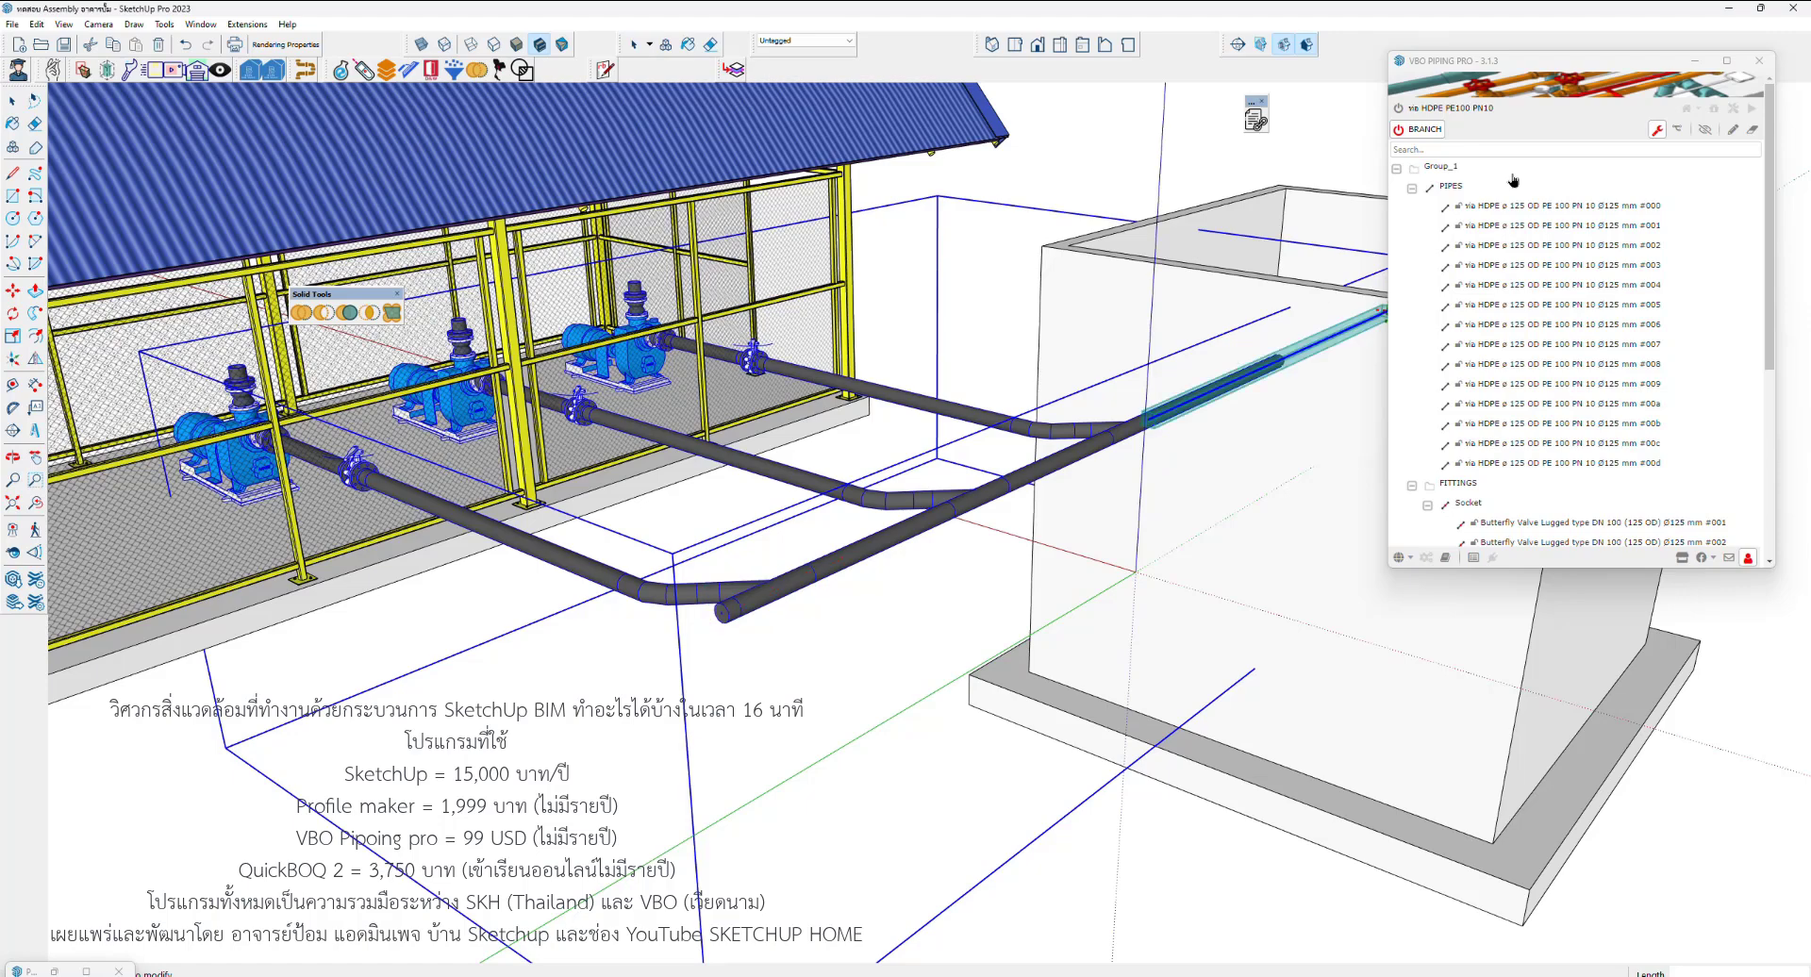
pyautogui.click(1658, 130)
pyautogui.scroll(5, 721, 598)
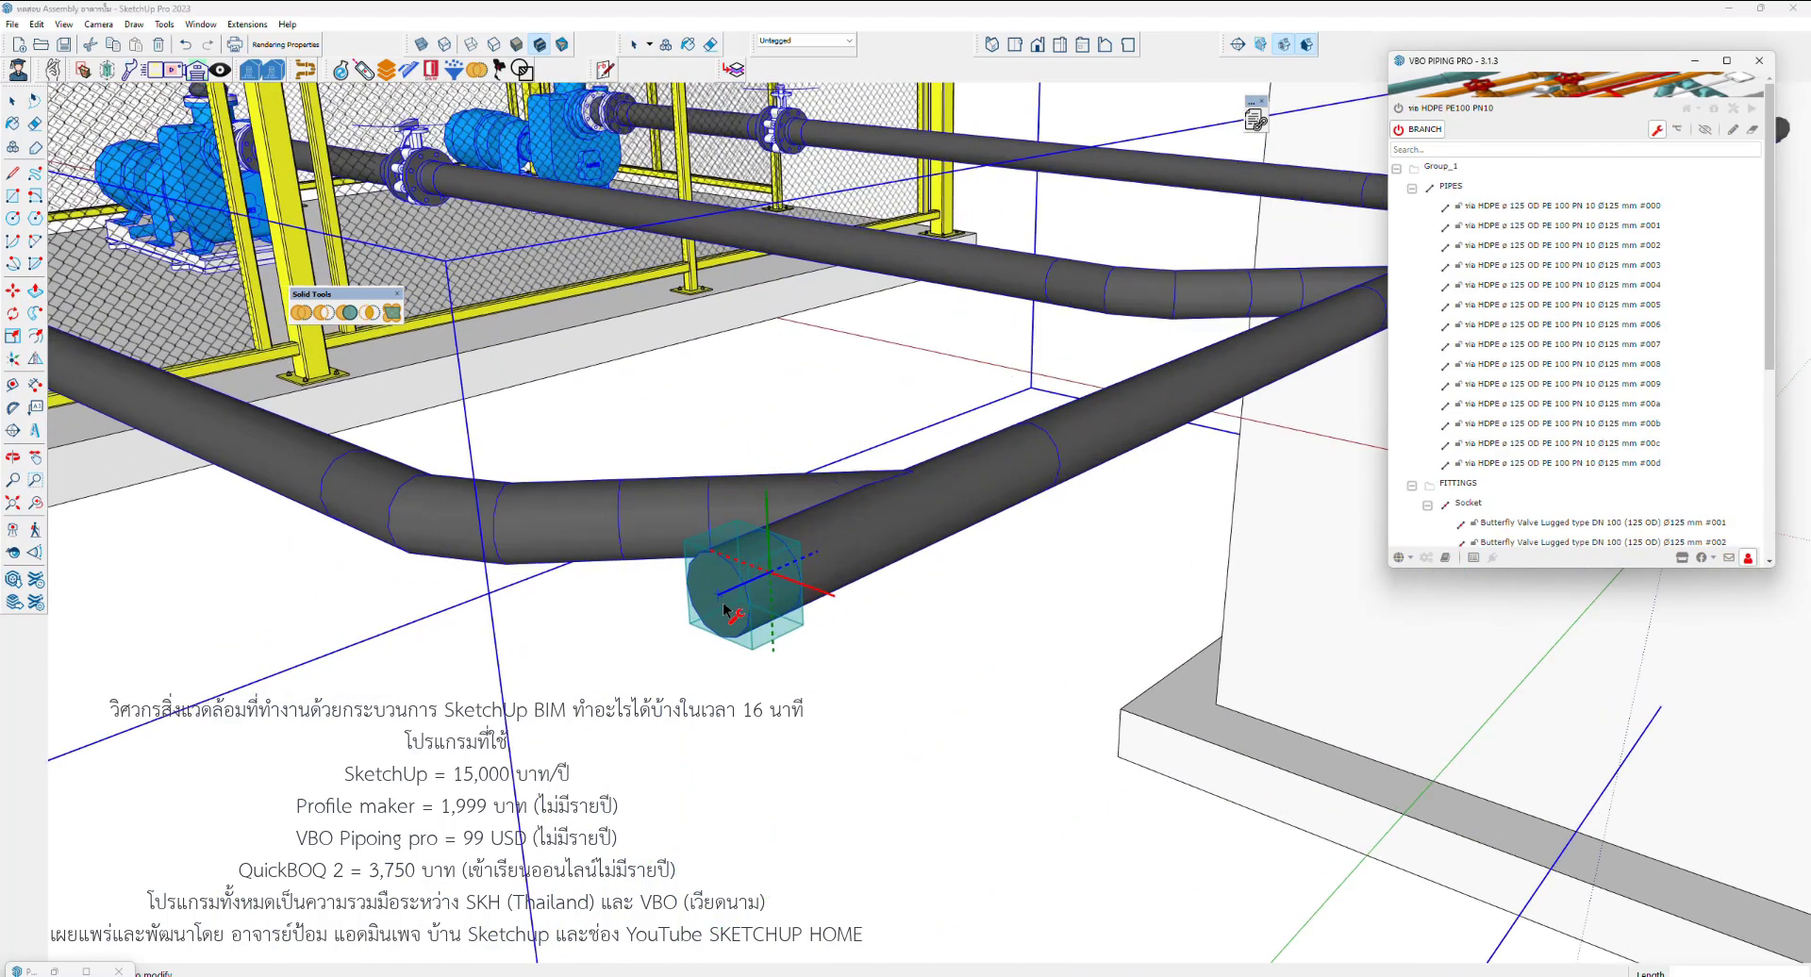
pyautogui.click(718, 595)
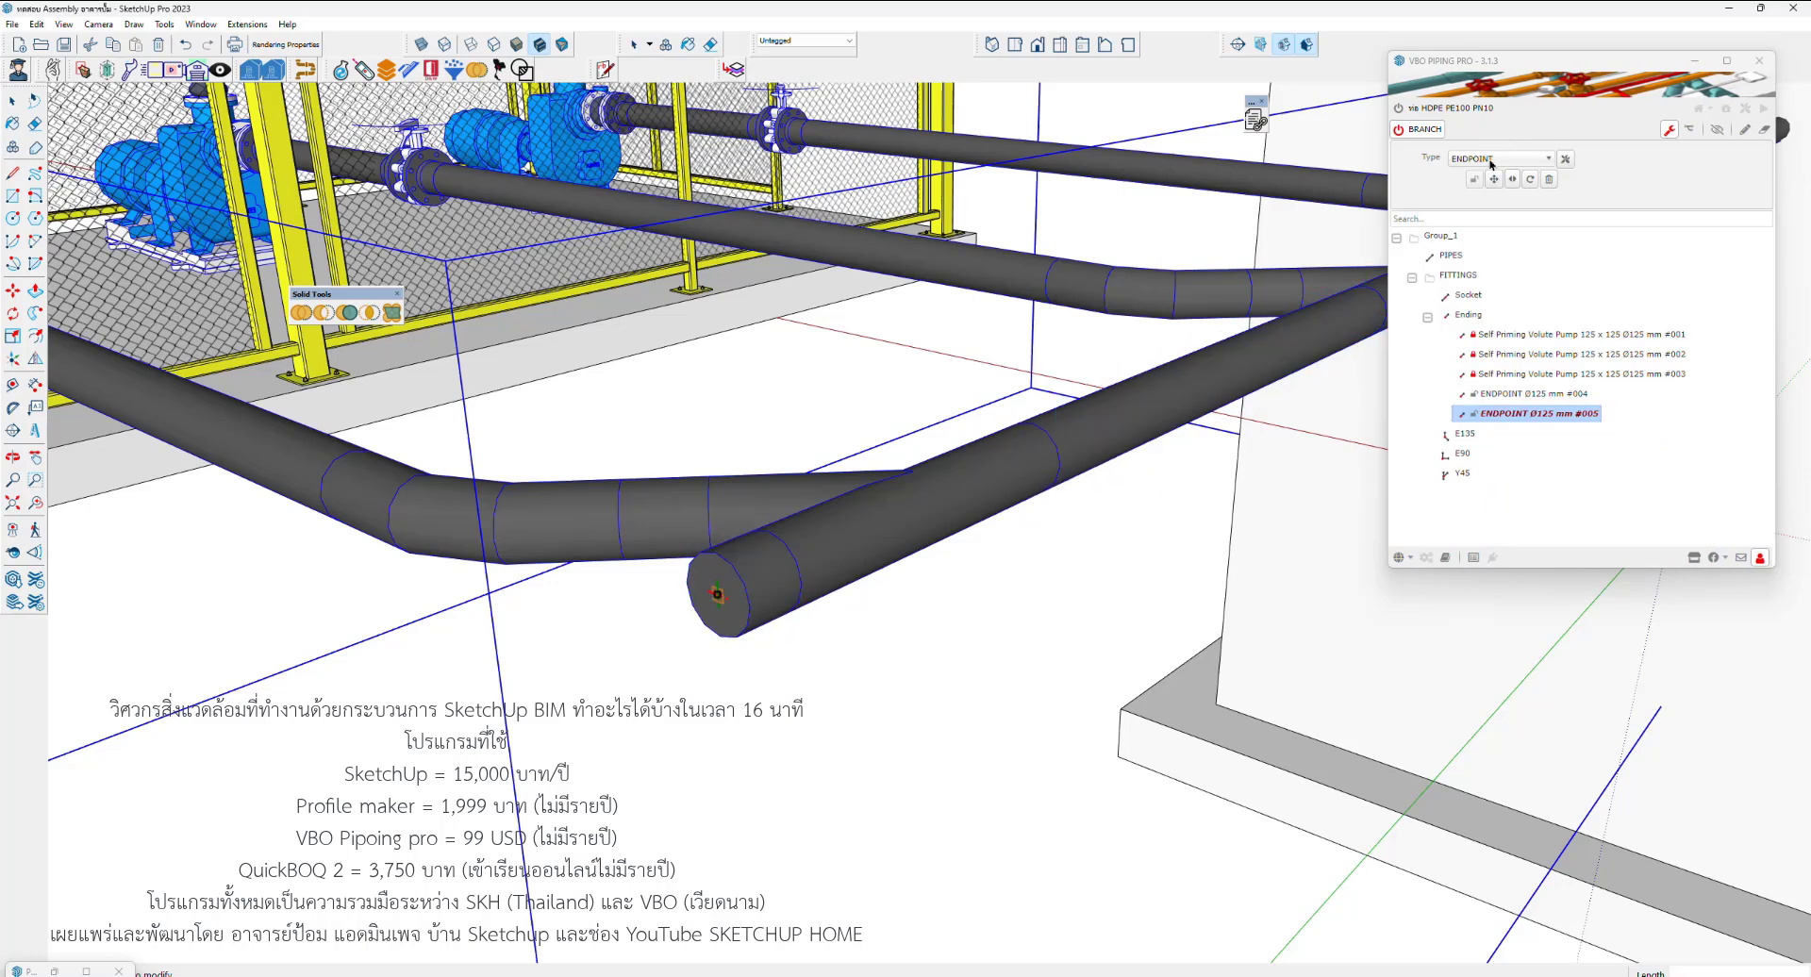
pyautogui.click(1492, 160)
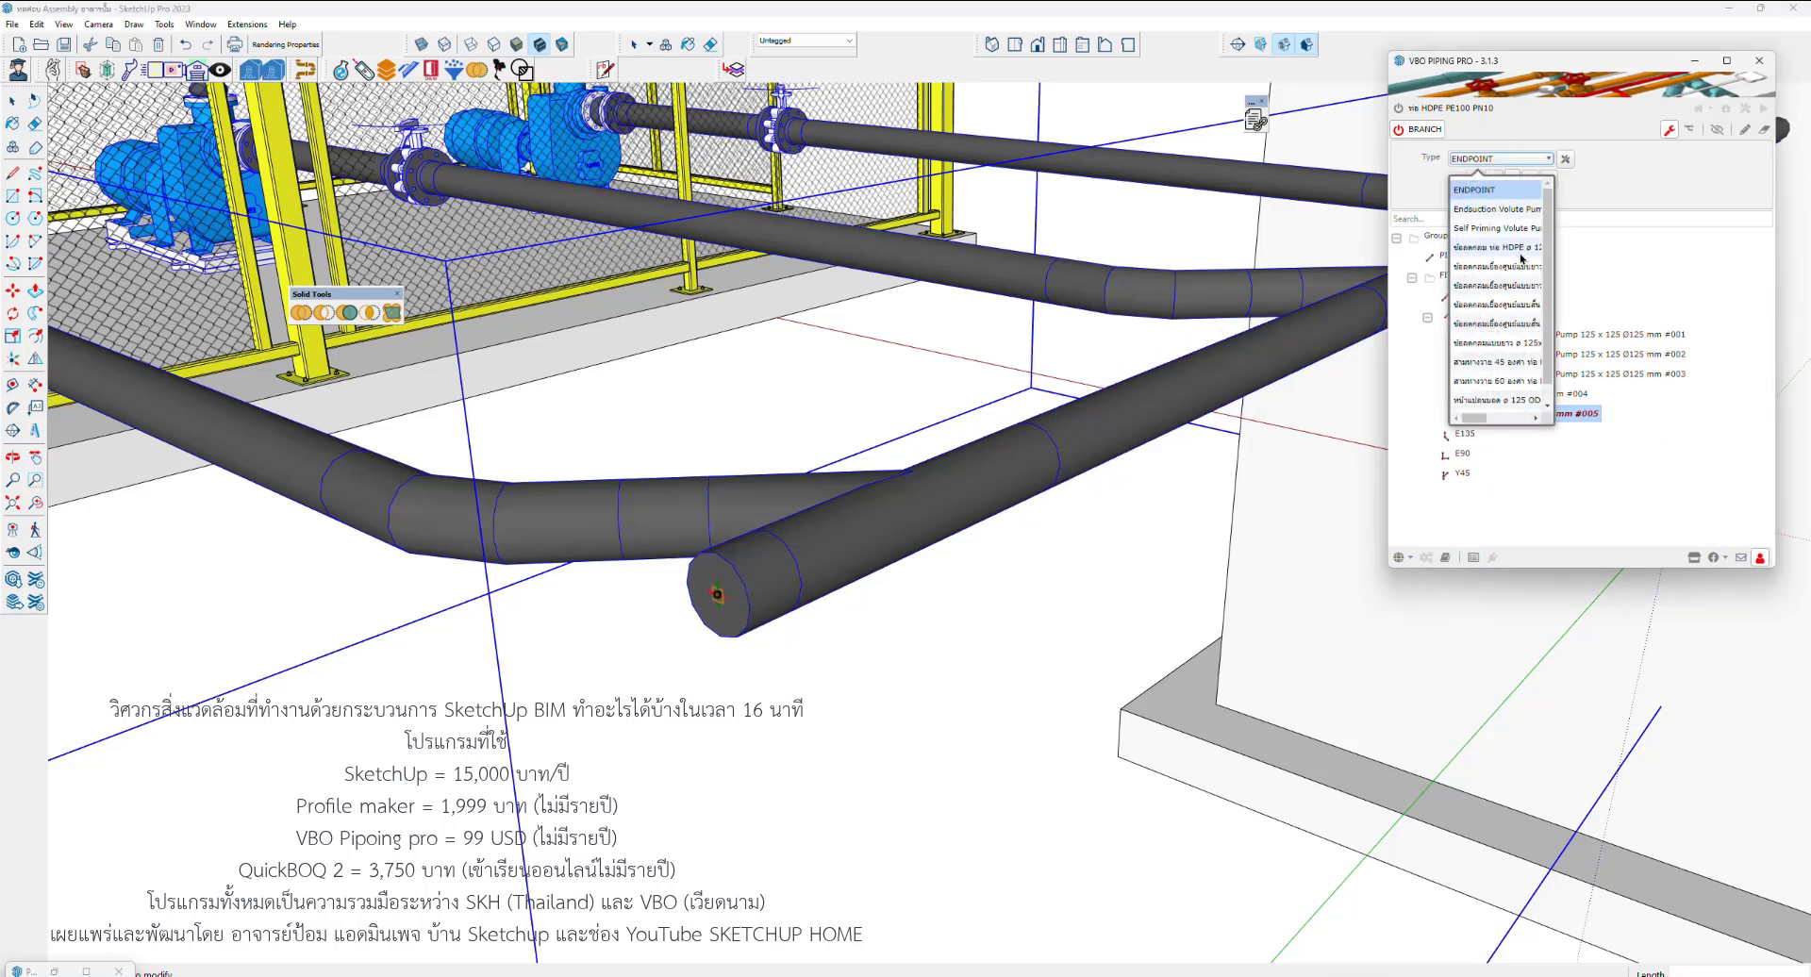
pyautogui.scroll(-1, 1505, 334)
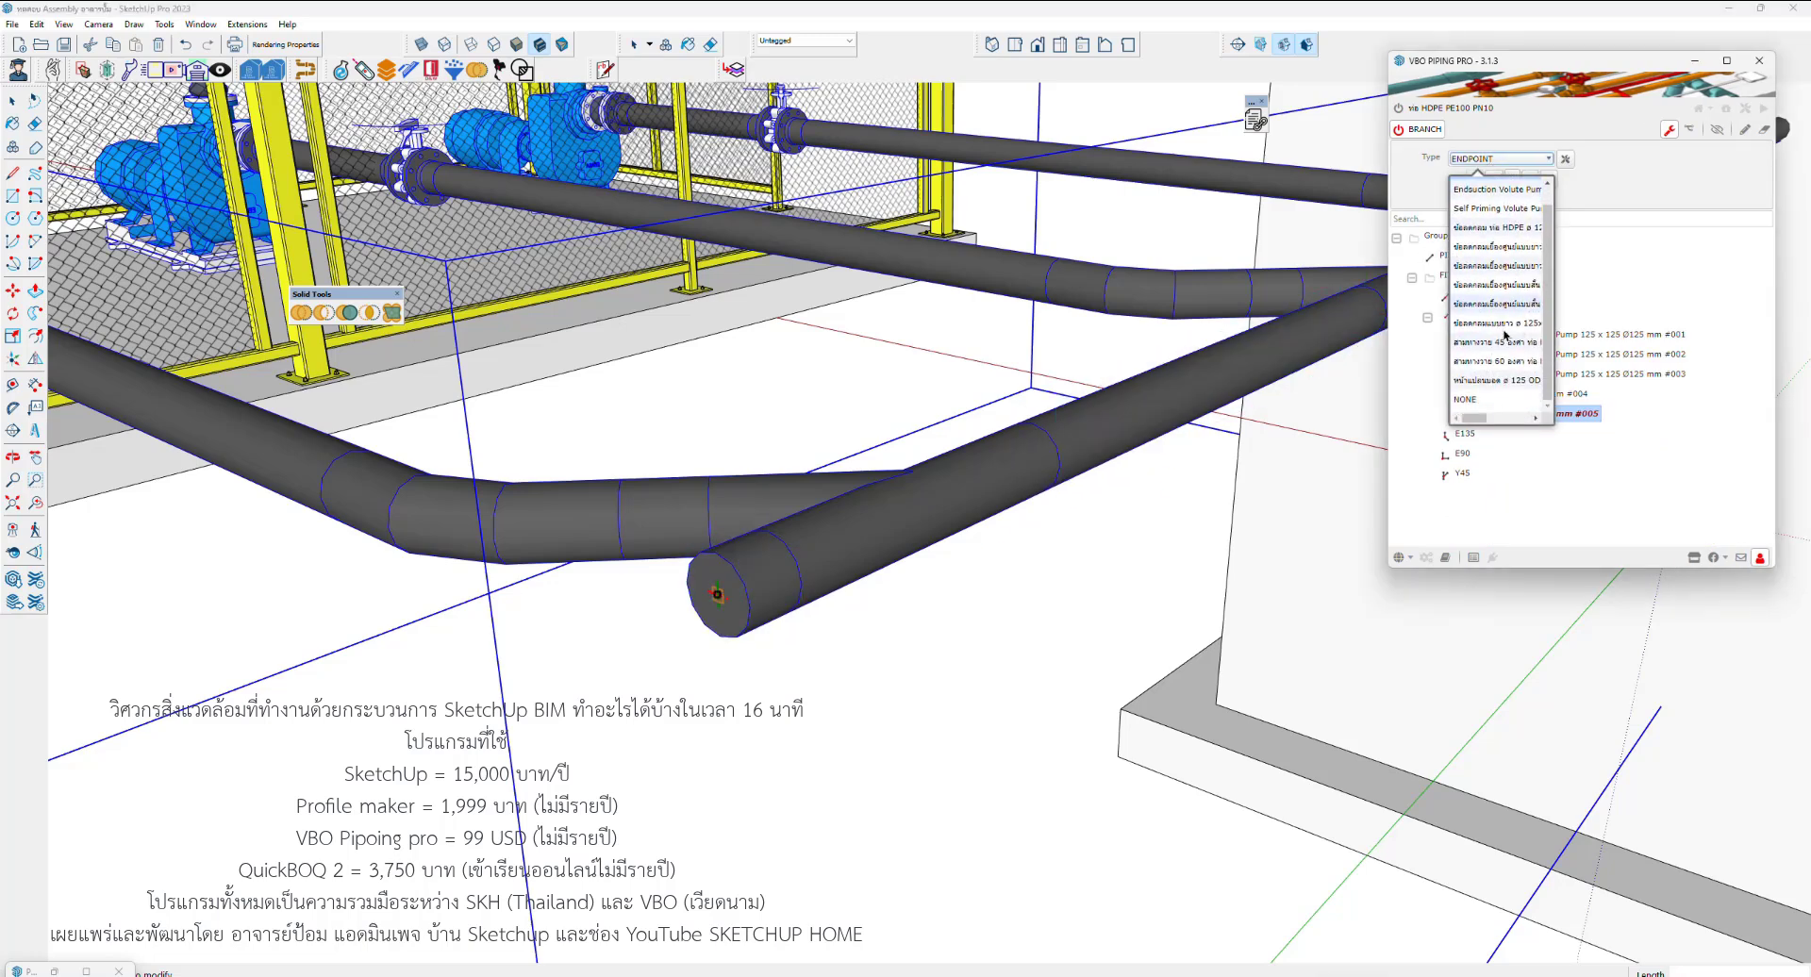
pyautogui.click(1504, 381)
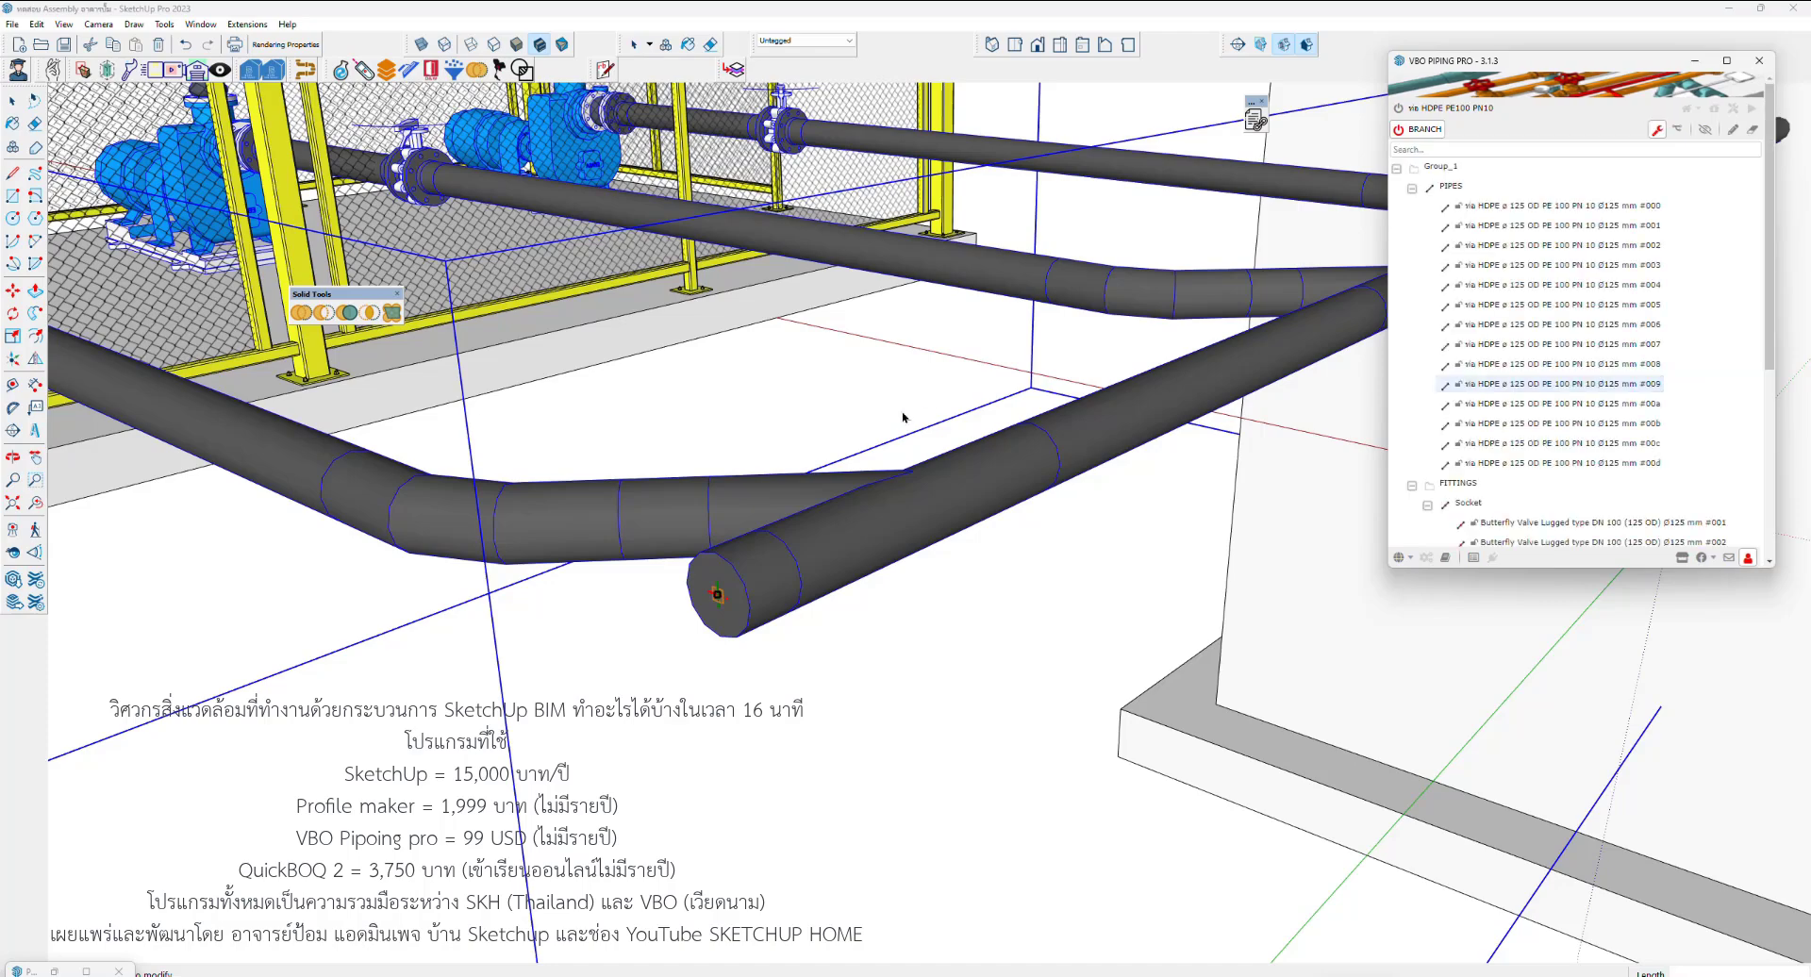
pyautogui.scroll(-5, 902, 417)
pyautogui.moveTo(938, 513)
pyautogui.mouseDown(button='middle')
pyautogui.moveTo(796, 467)
pyautogui.moveTo(665, 717)
pyautogui.moveTo(696, 776)
pyautogui.moveTo(797, 703)
pyautogui.mouseUp(button='middle')
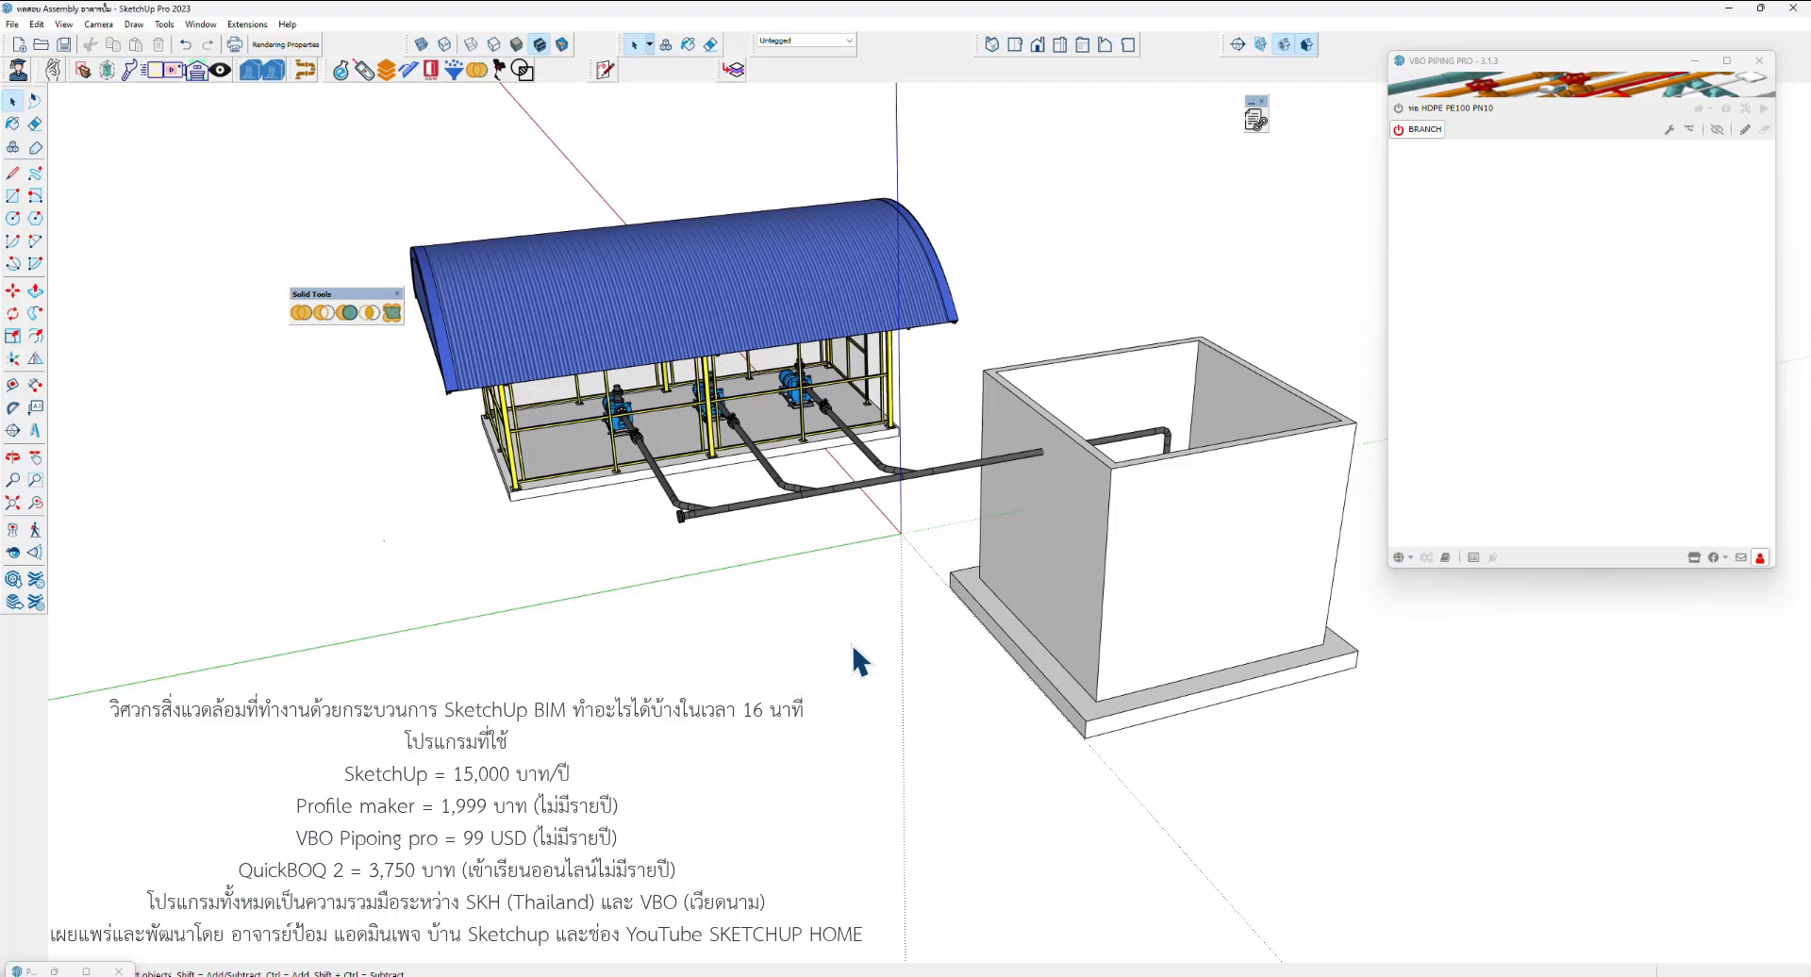
# Move the pump-house shelter group 20 along the red axis to expose the pumps
pyautogui.moveTo(851, 641); pyautogui.dragTo(892, 575, button='middle')
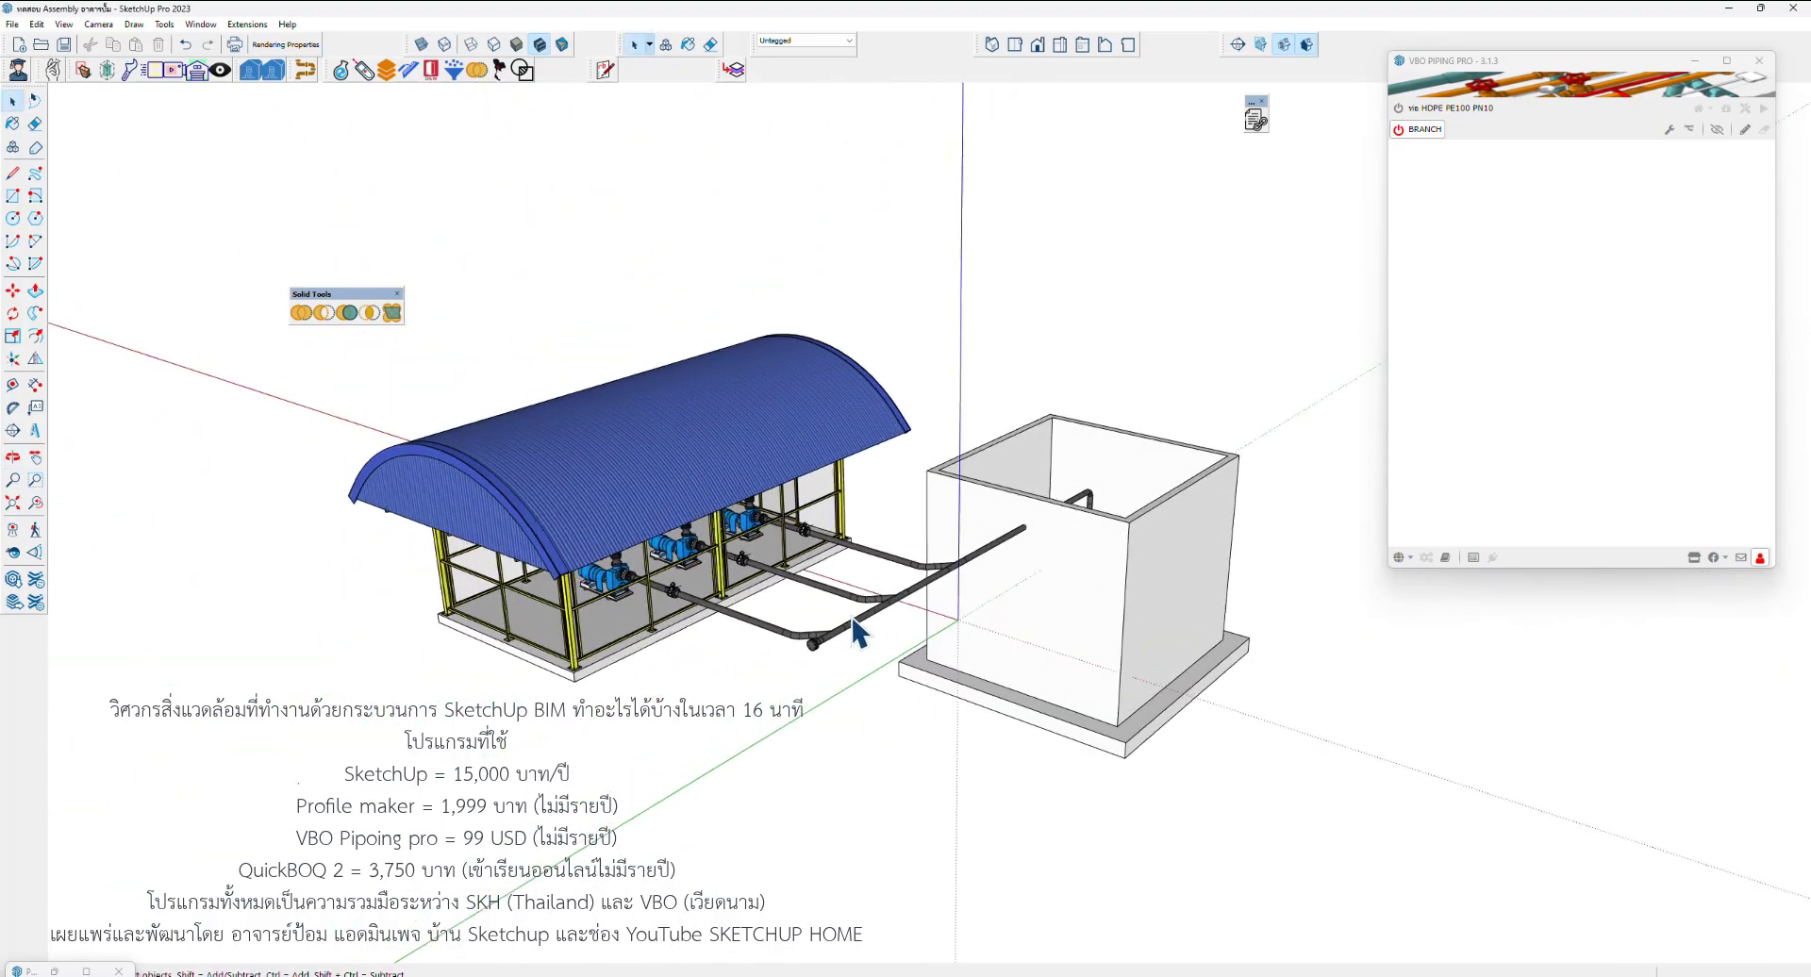
pyautogui.scroll(3, 809, 578)
pyautogui.scroll(2, 808, 579)
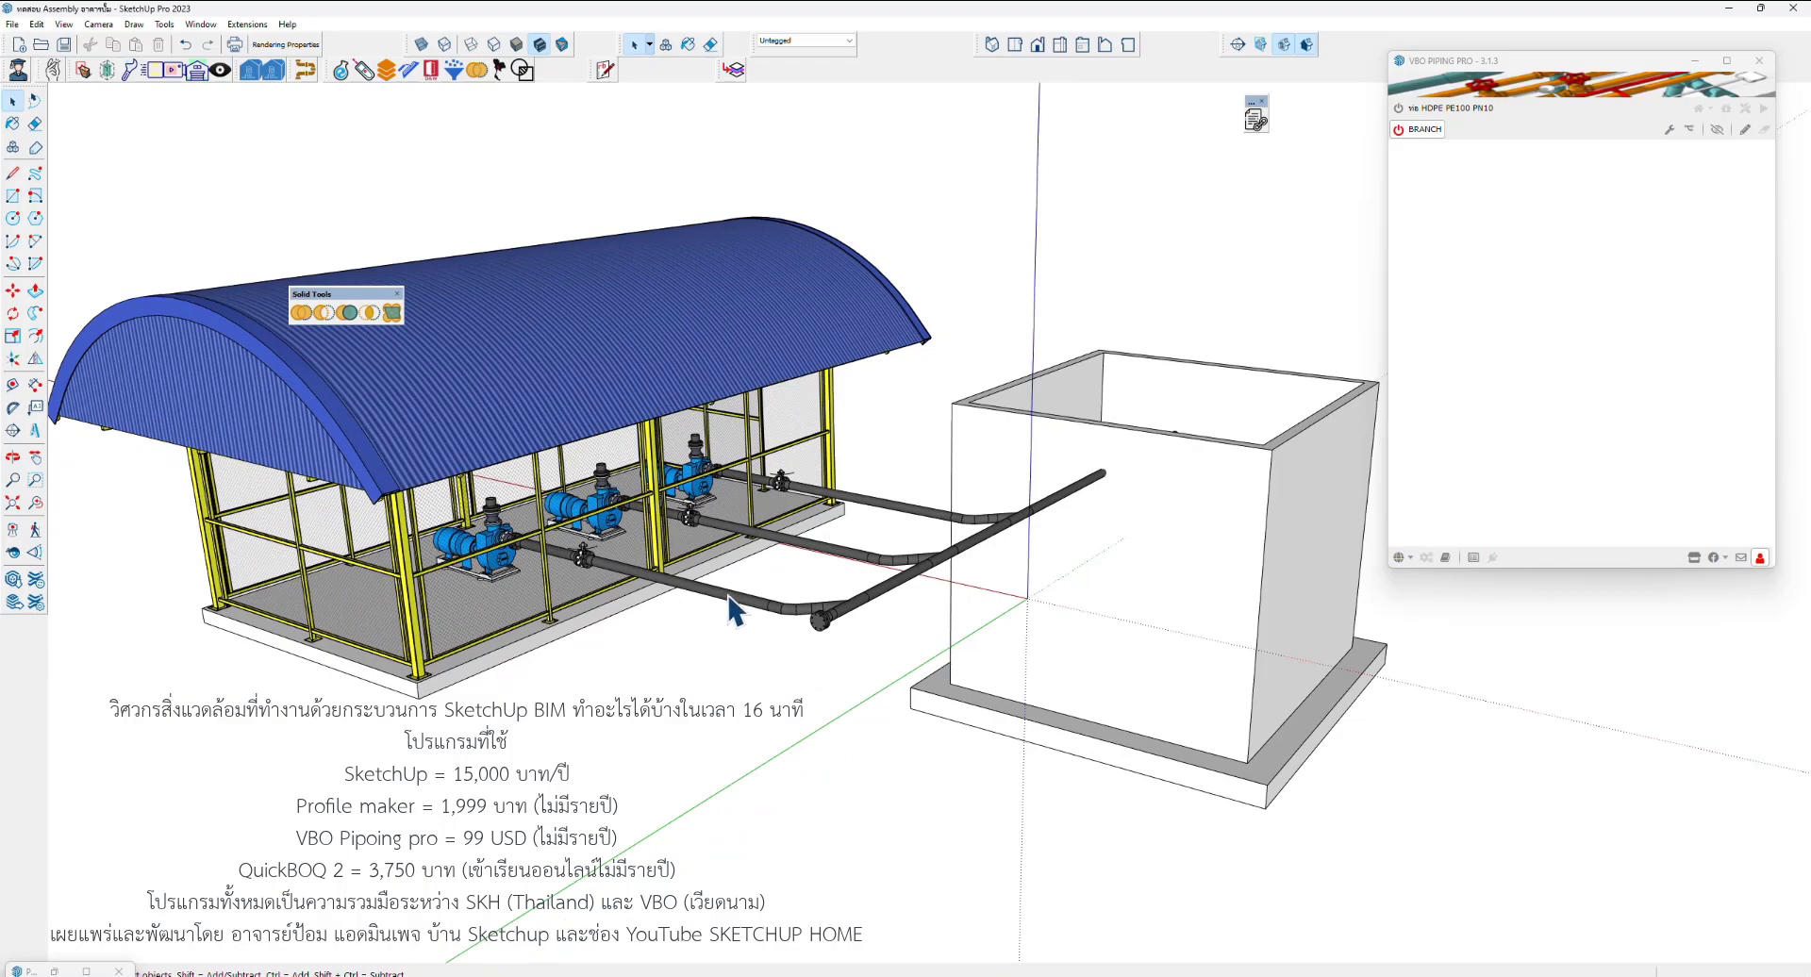
pyautogui.click(731, 609)
pyautogui.press('space')
pyautogui.click(720, 364)
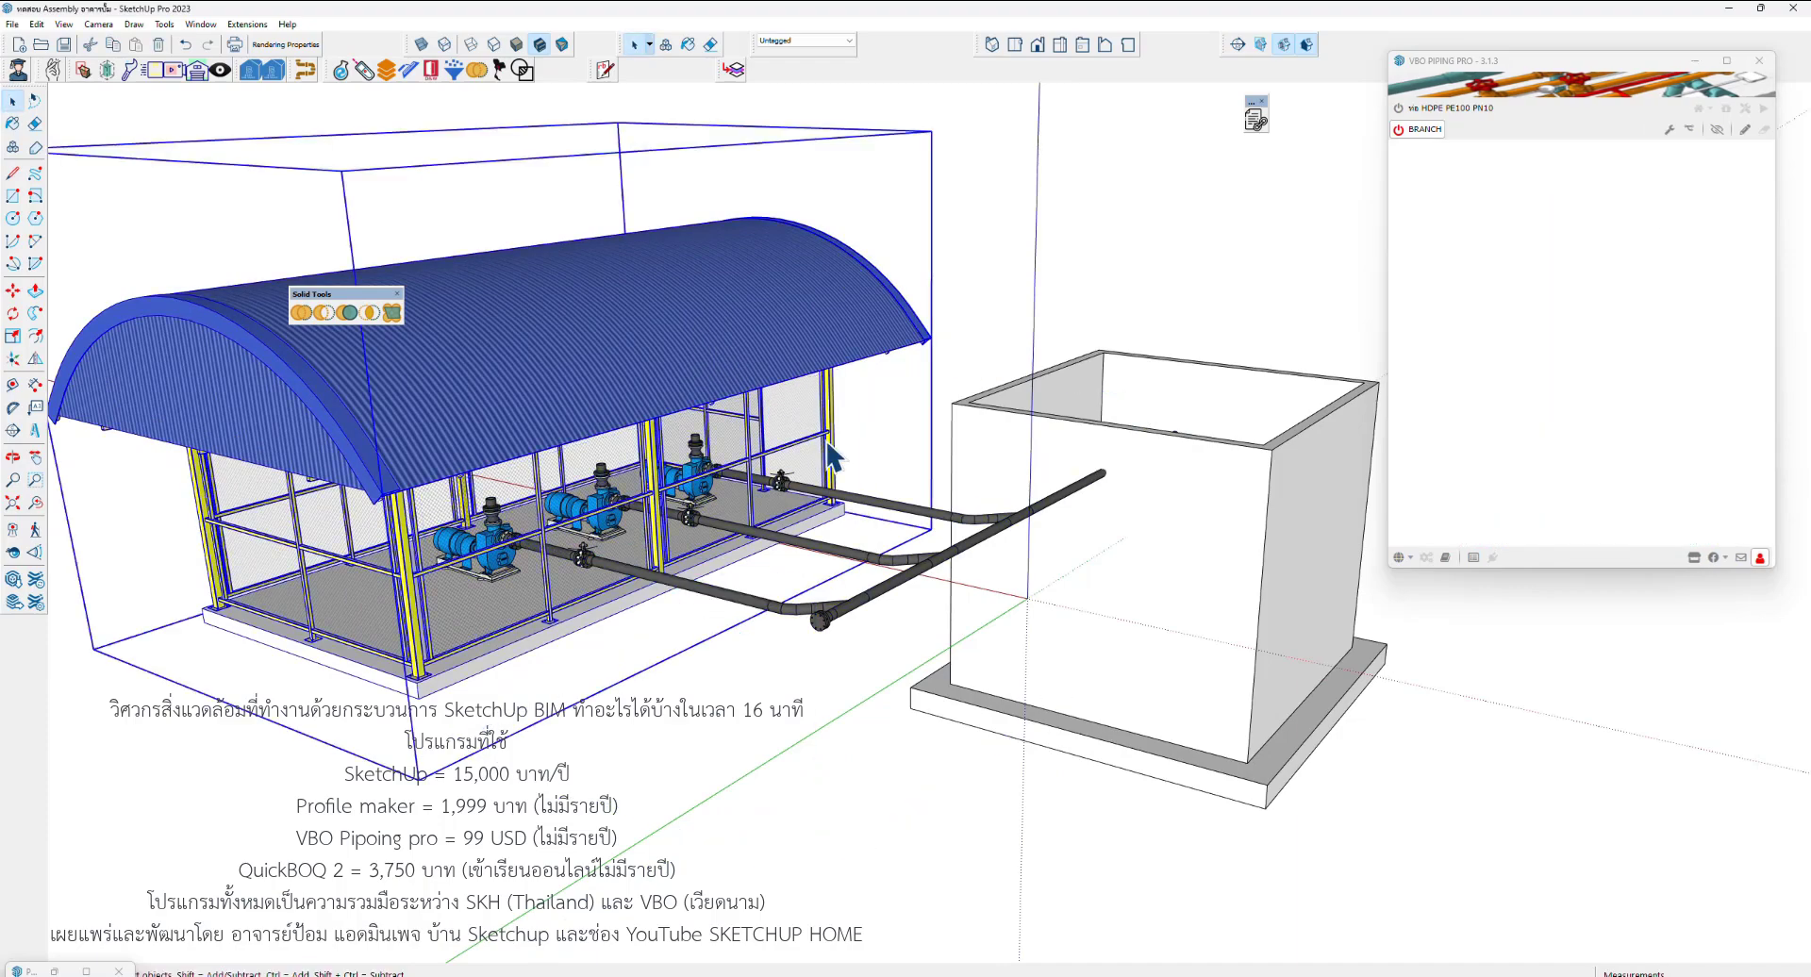
pyautogui.scroll(-5, 879, 534)
pyautogui.press('m')
pyautogui.click(746, 652)
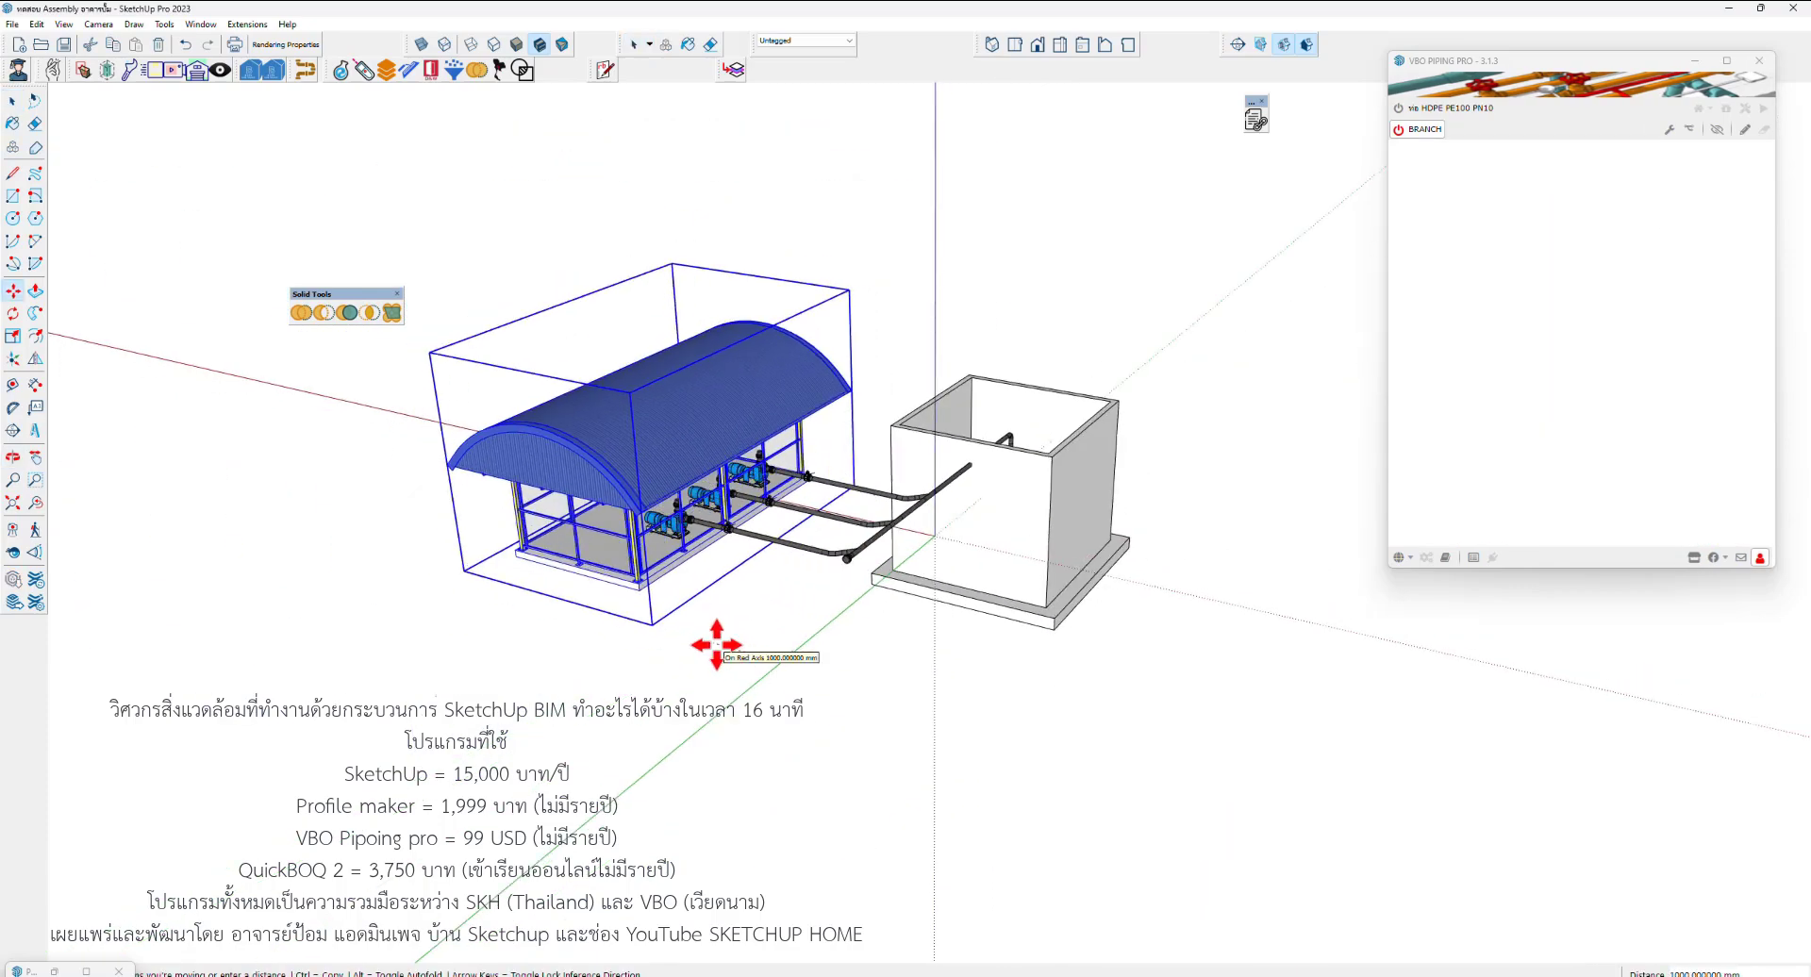
pyautogui.write('20')
pyautogui.press('Return')
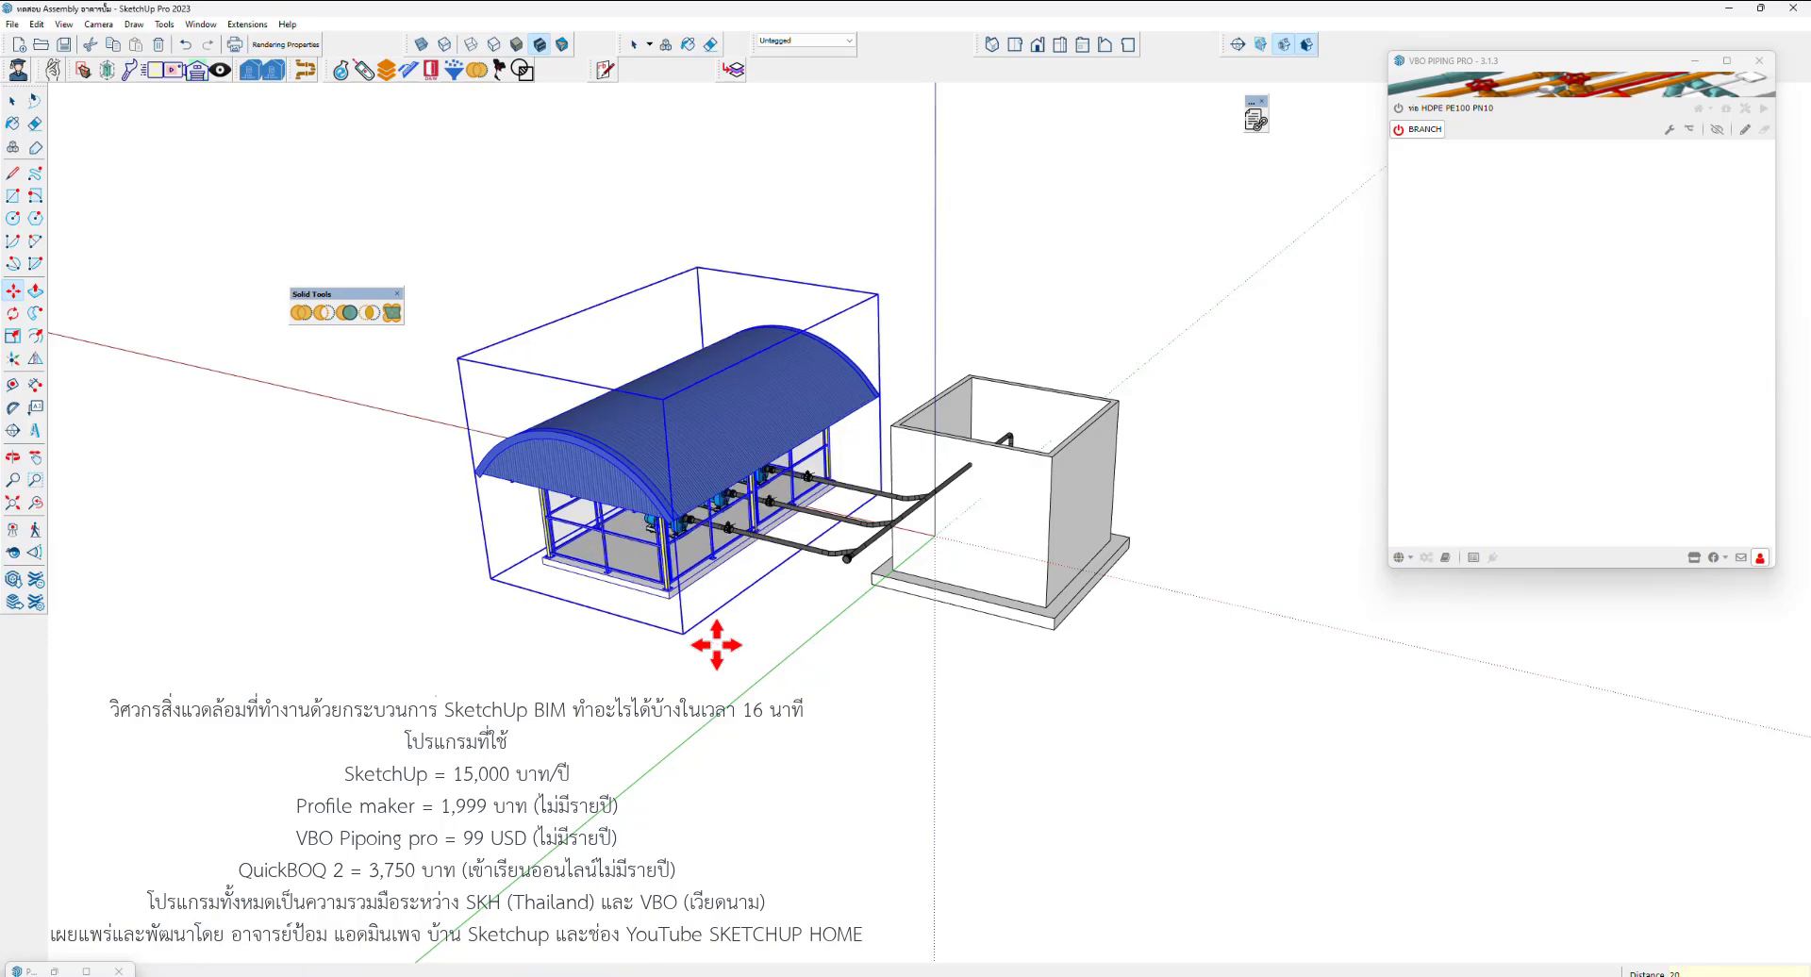
pyautogui.press('space')
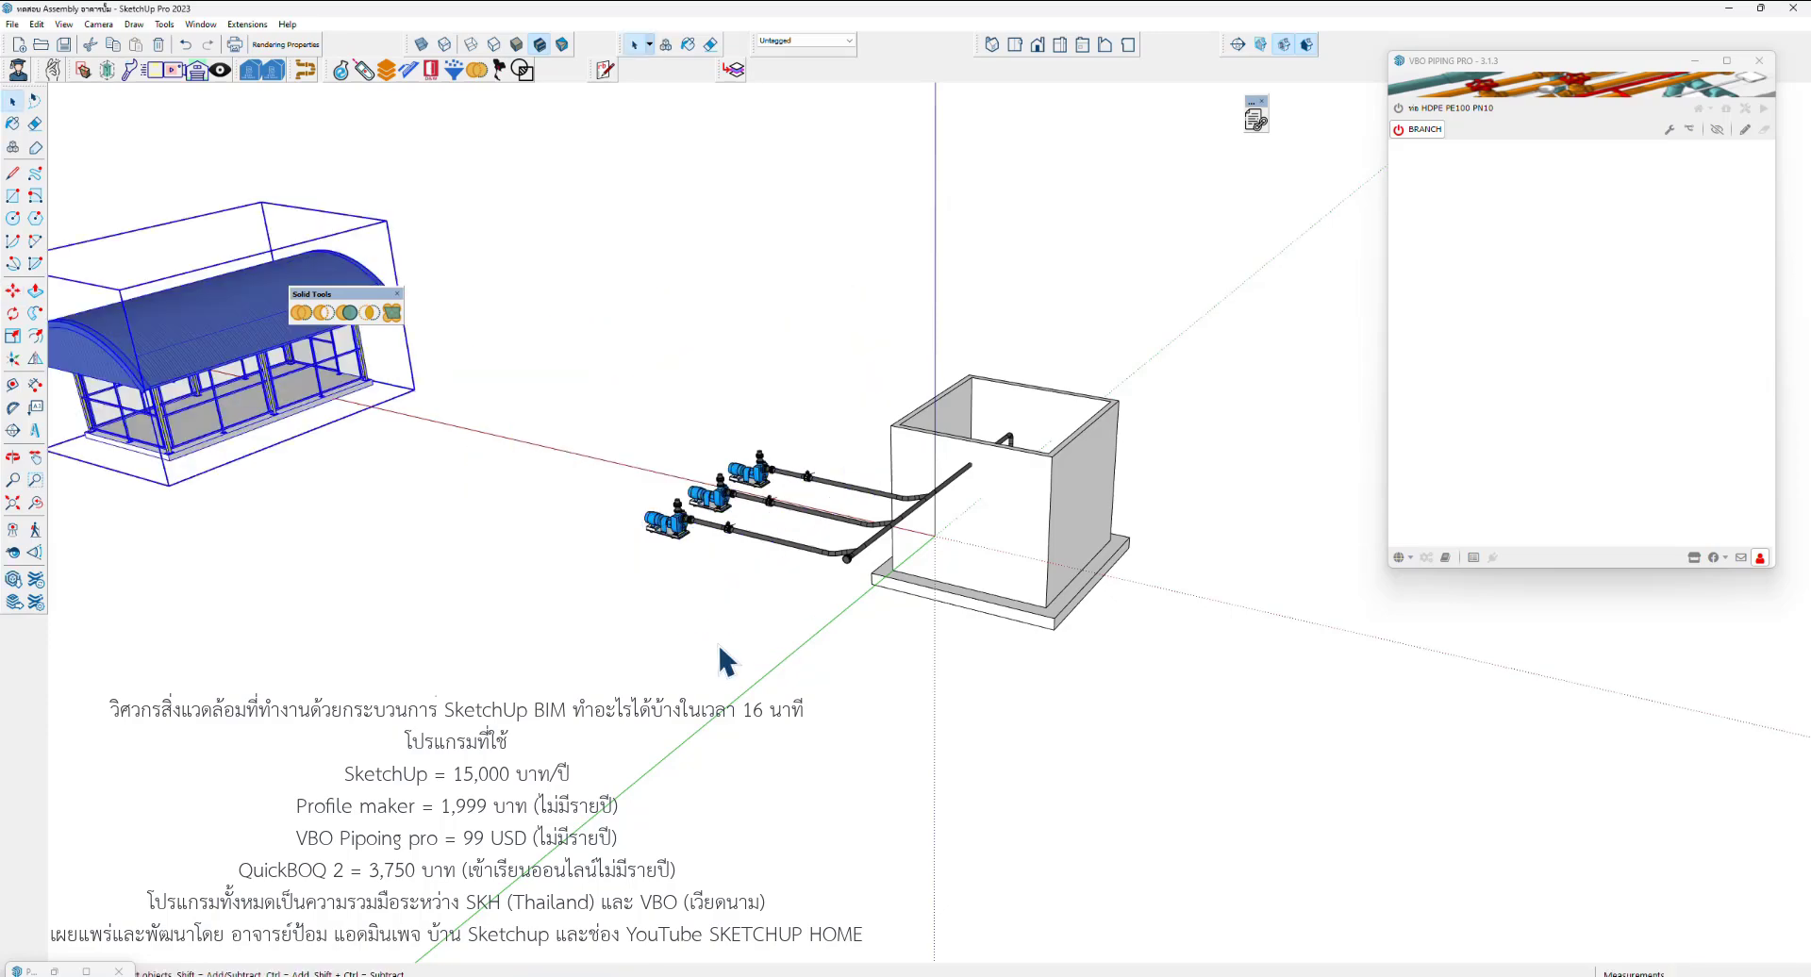
pyautogui.click(731, 661)
pyautogui.scroll(5, 760, 541)
# Select the front pump's piping branch and start a line from its flange rim
pyautogui.click(665, 483)
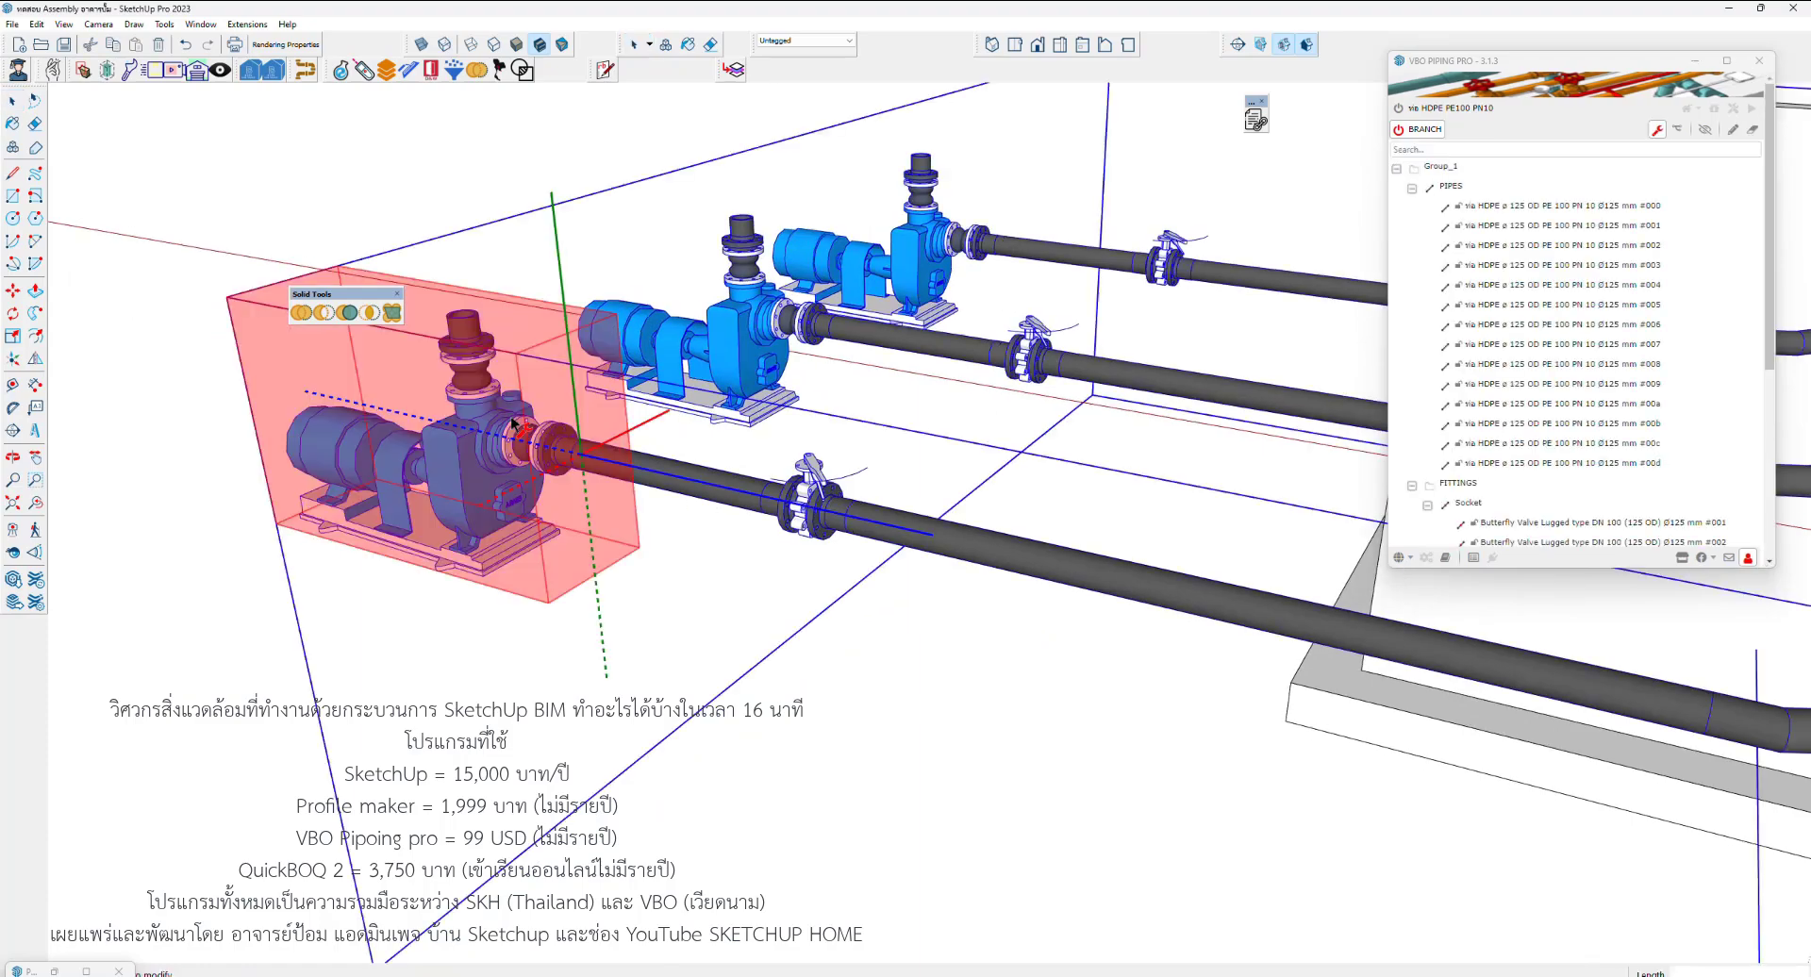
pyautogui.scroll(-4, 675, 514)
pyautogui.click(604, 434)
pyautogui.scroll(5, 594, 606)
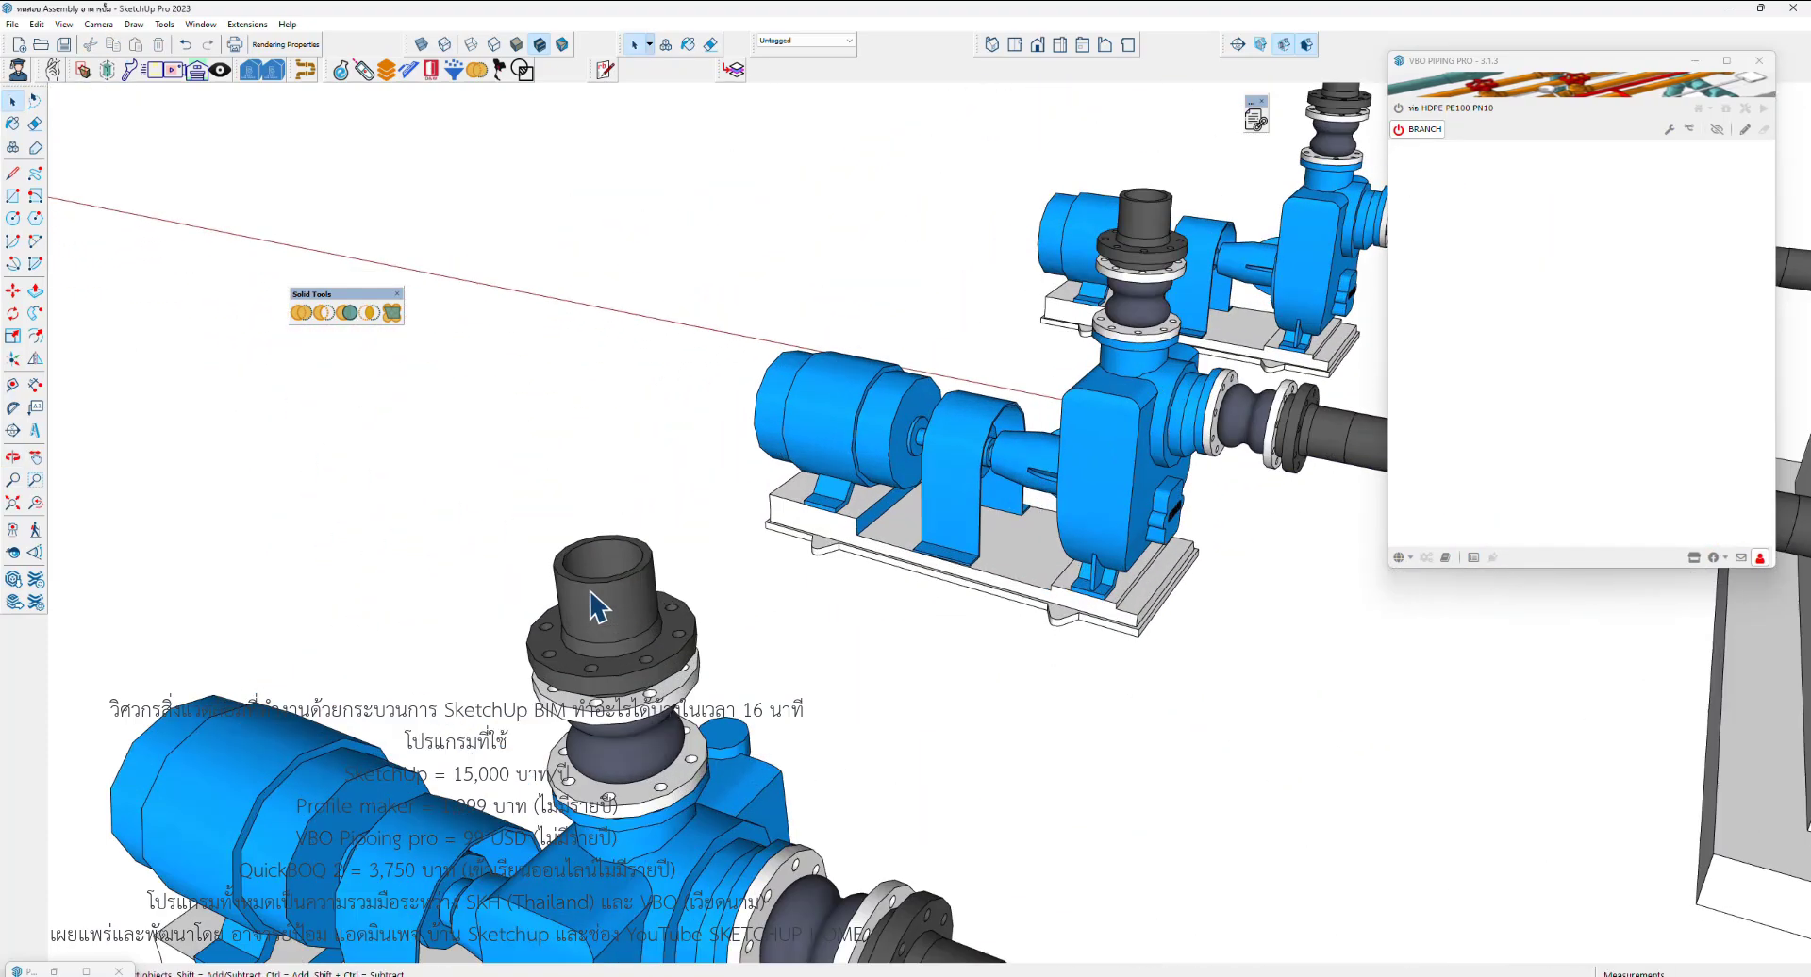
pyautogui.click(624, 584)
pyautogui.scroll(-2, 624, 585)
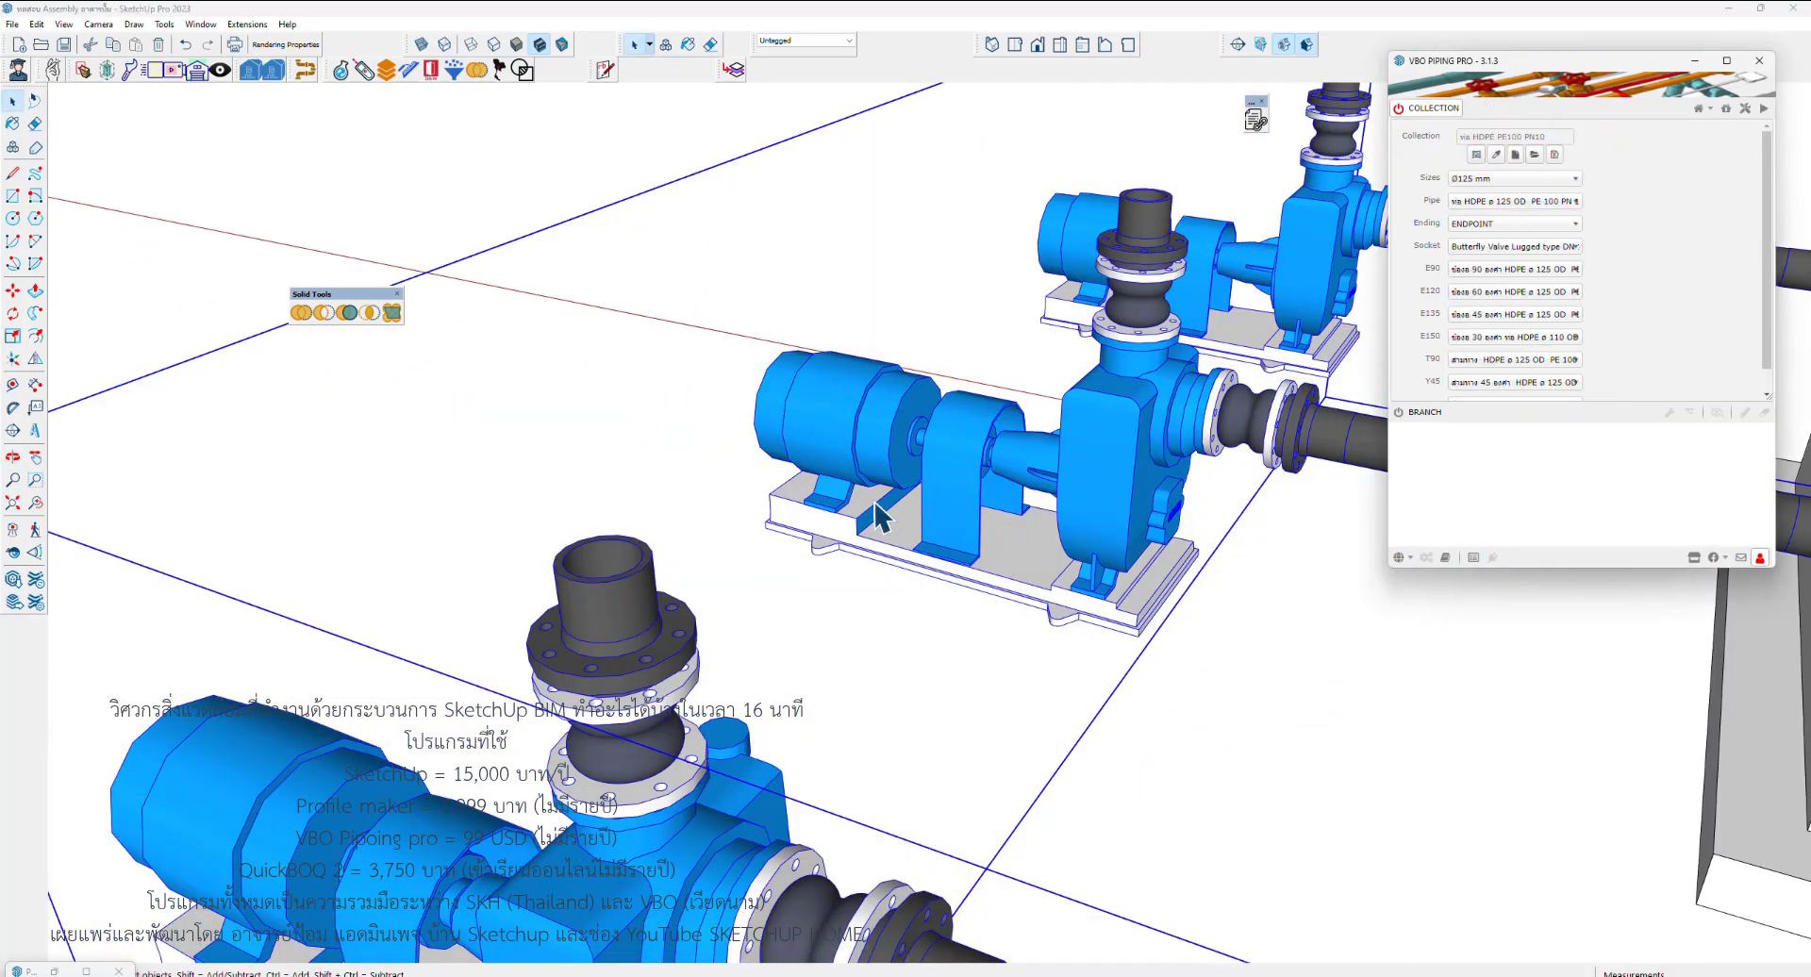
pyautogui.scroll(-2, 471, 849)
pyautogui.scroll(2, 477, 846)
pyautogui.scroll(2, 537, 752)
pyautogui.scroll(2, 545, 707)
pyautogui.press('l')
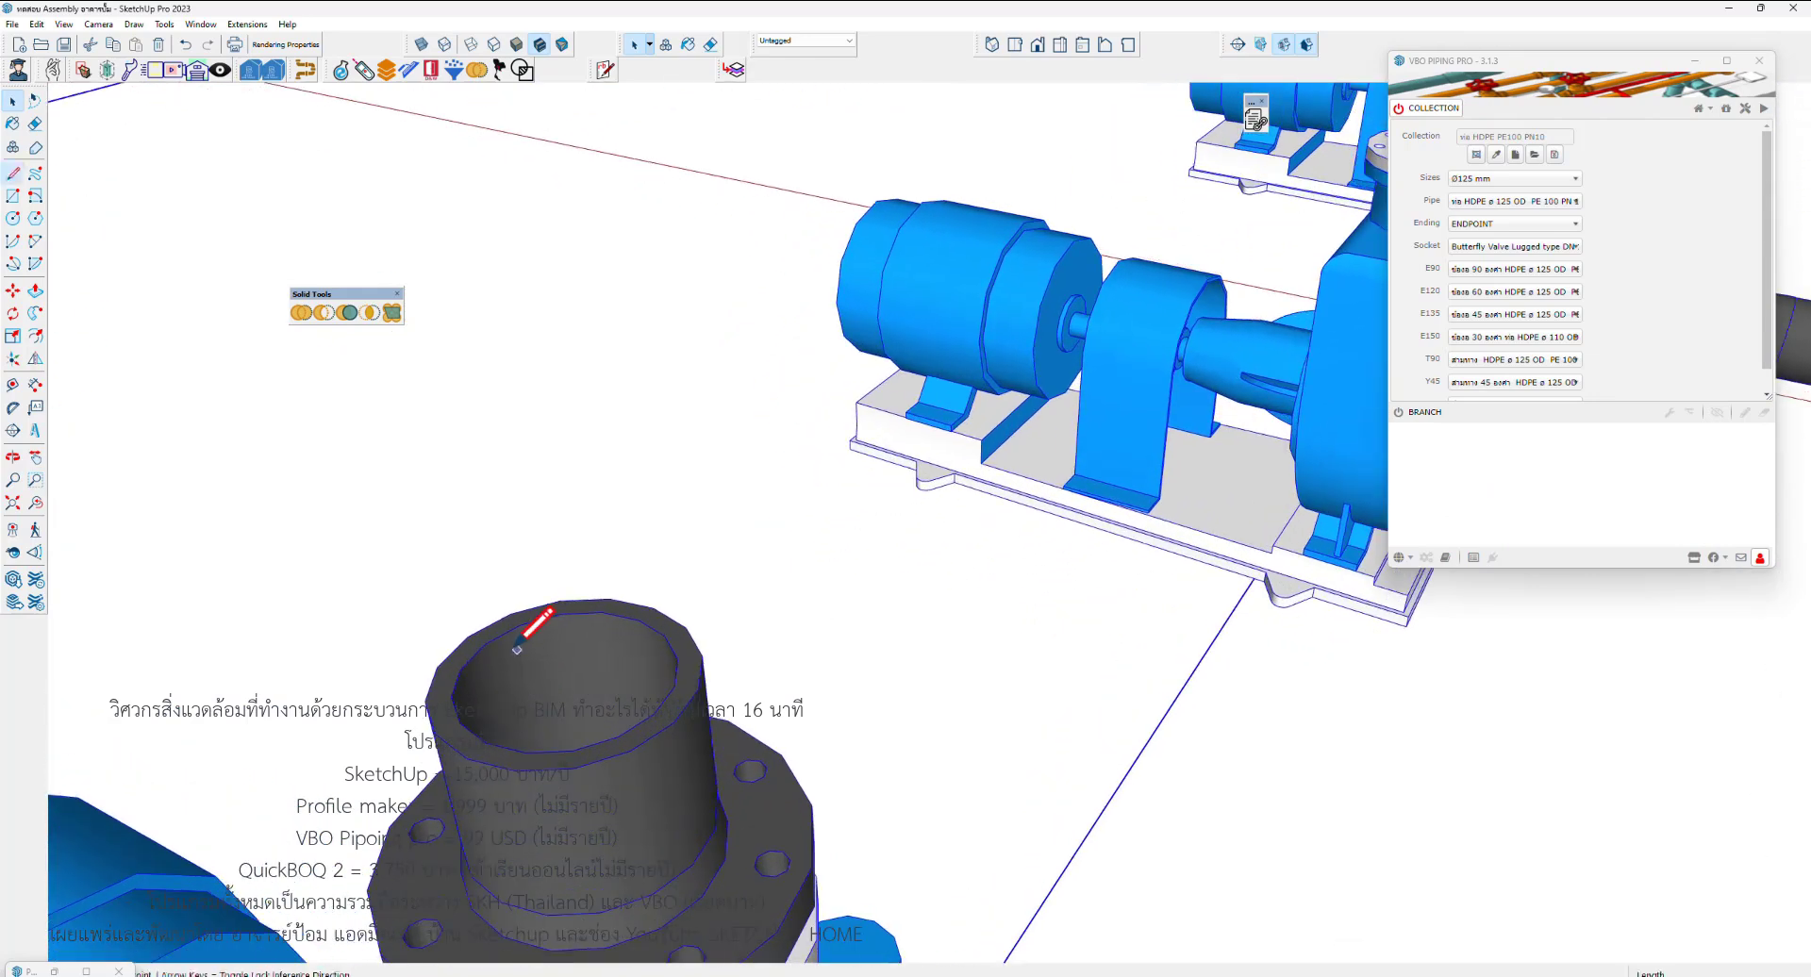
pyautogui.click(486, 645)
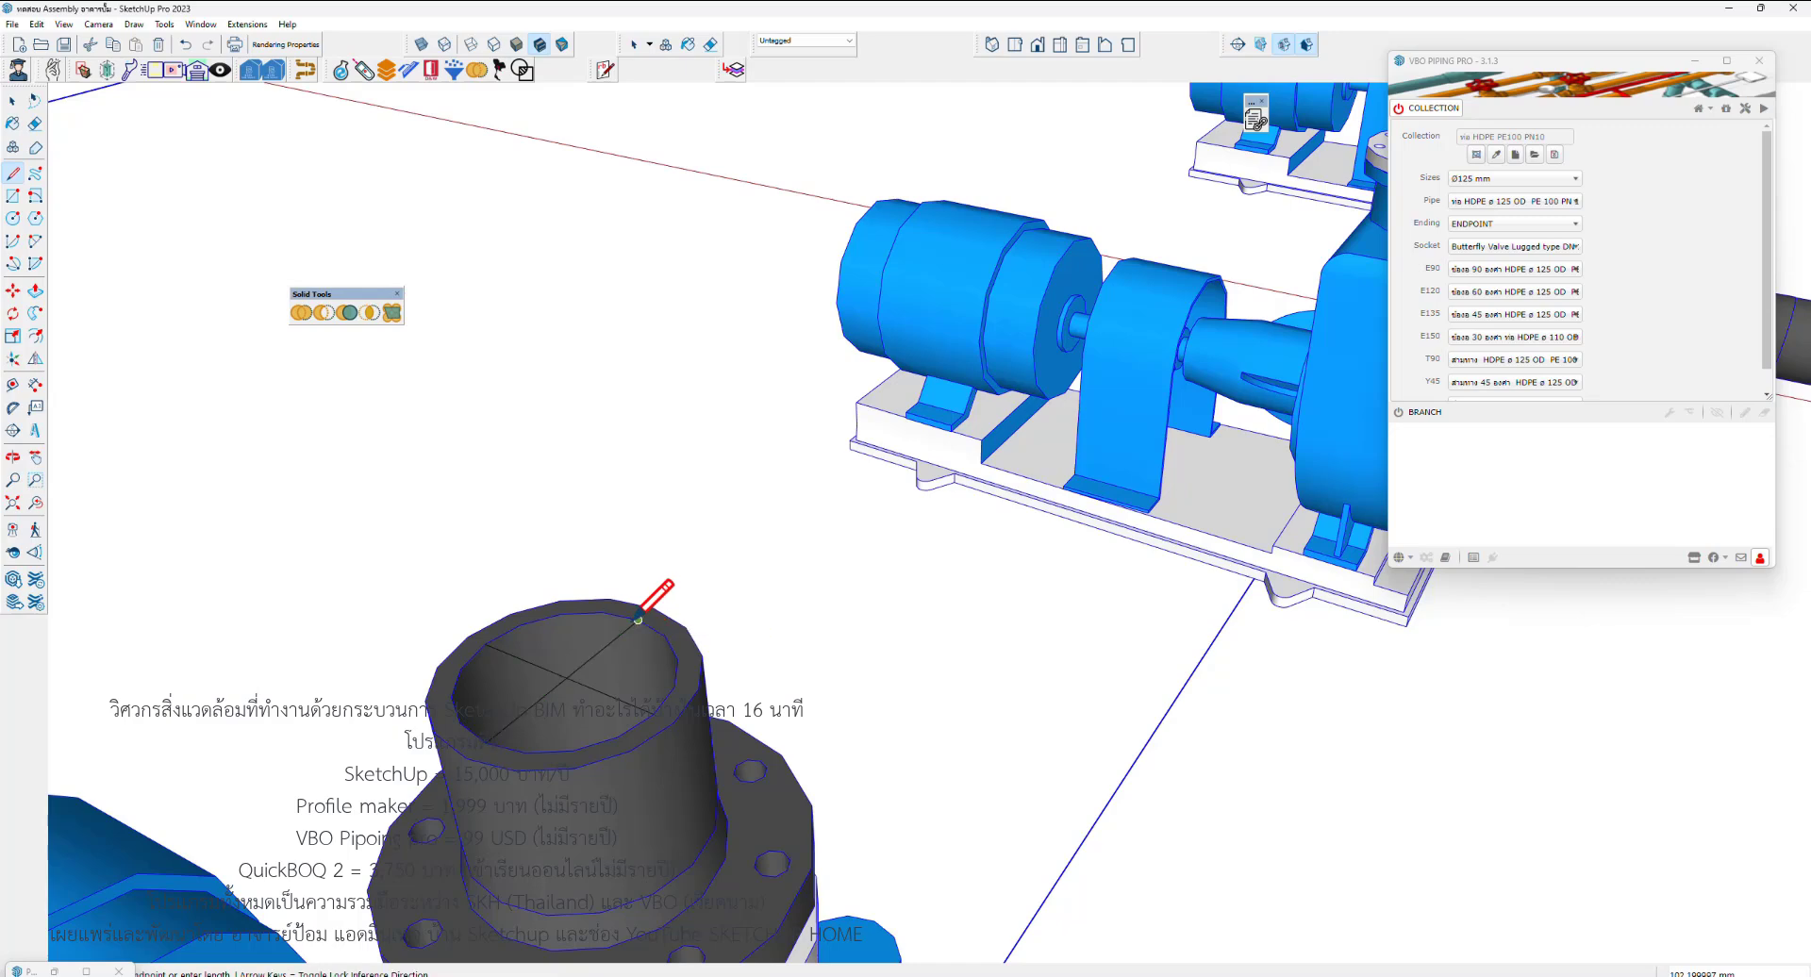
pyautogui.press('space')
pyautogui.scroll(-3, 623, 634)
pyautogui.scroll(-3, 620, 622)
pyautogui.scroll(2, 622, 736)
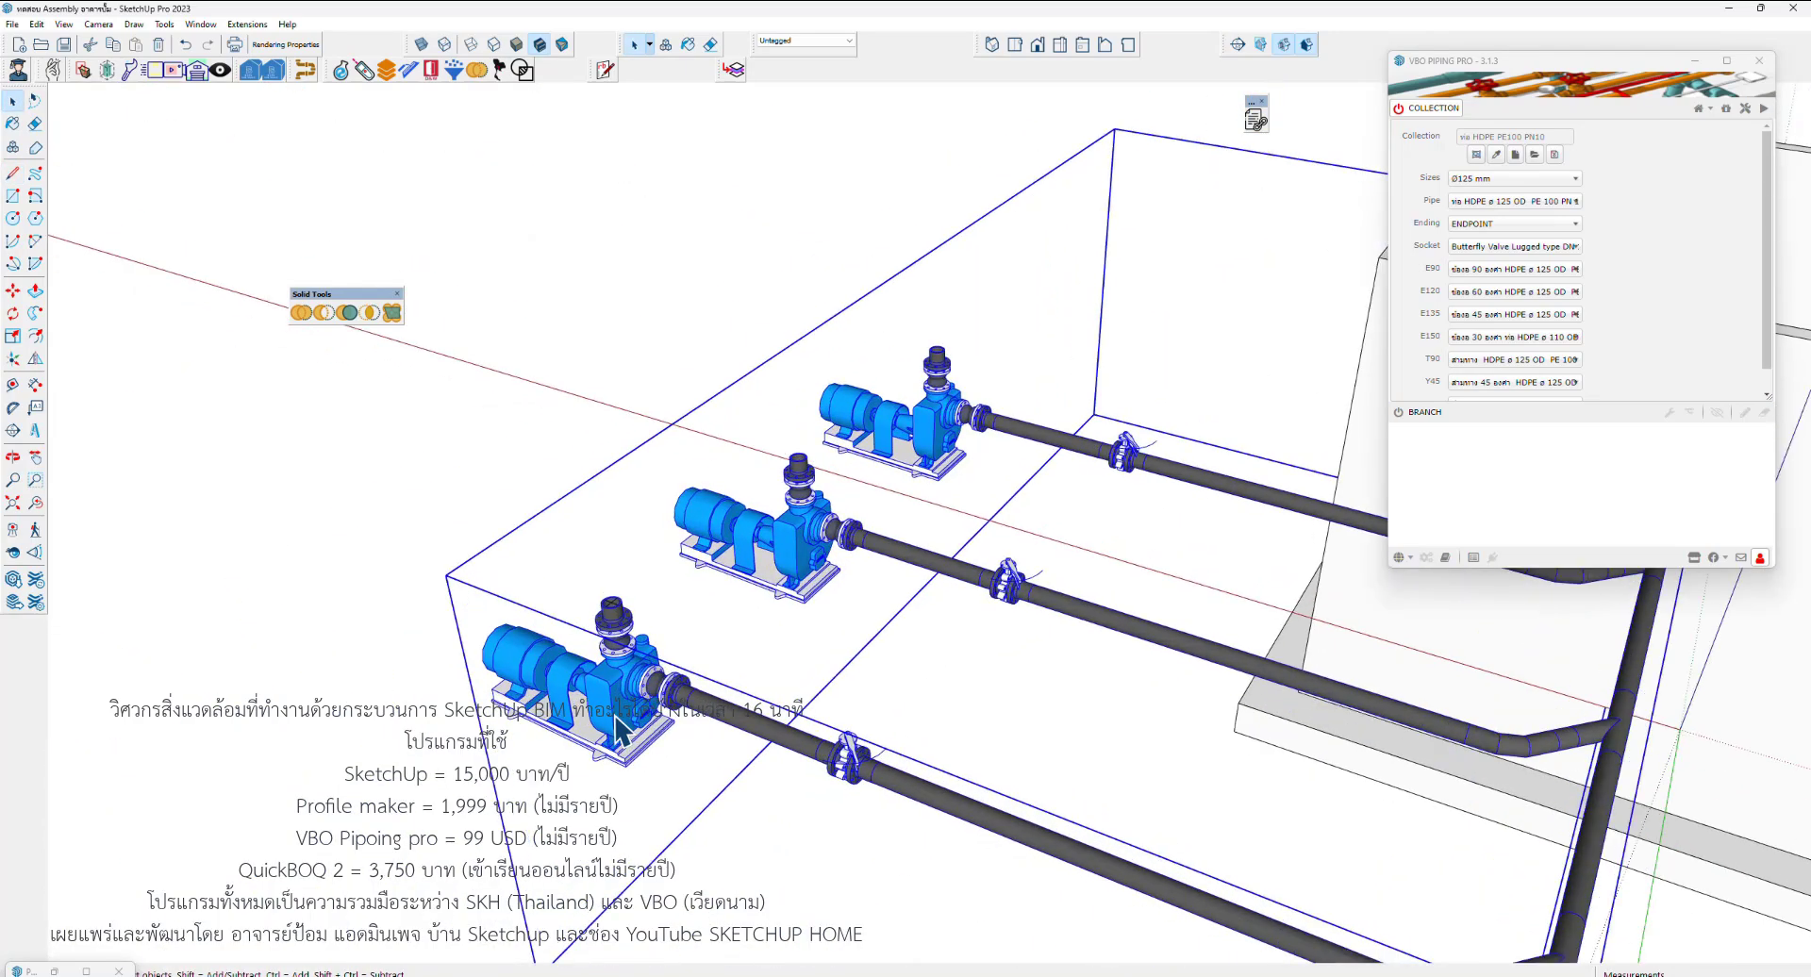
# Show the branch's pipes and fittings and open it in VBO proxy edit
pyautogui.click(1429, 107)
pyautogui.click(1425, 129)
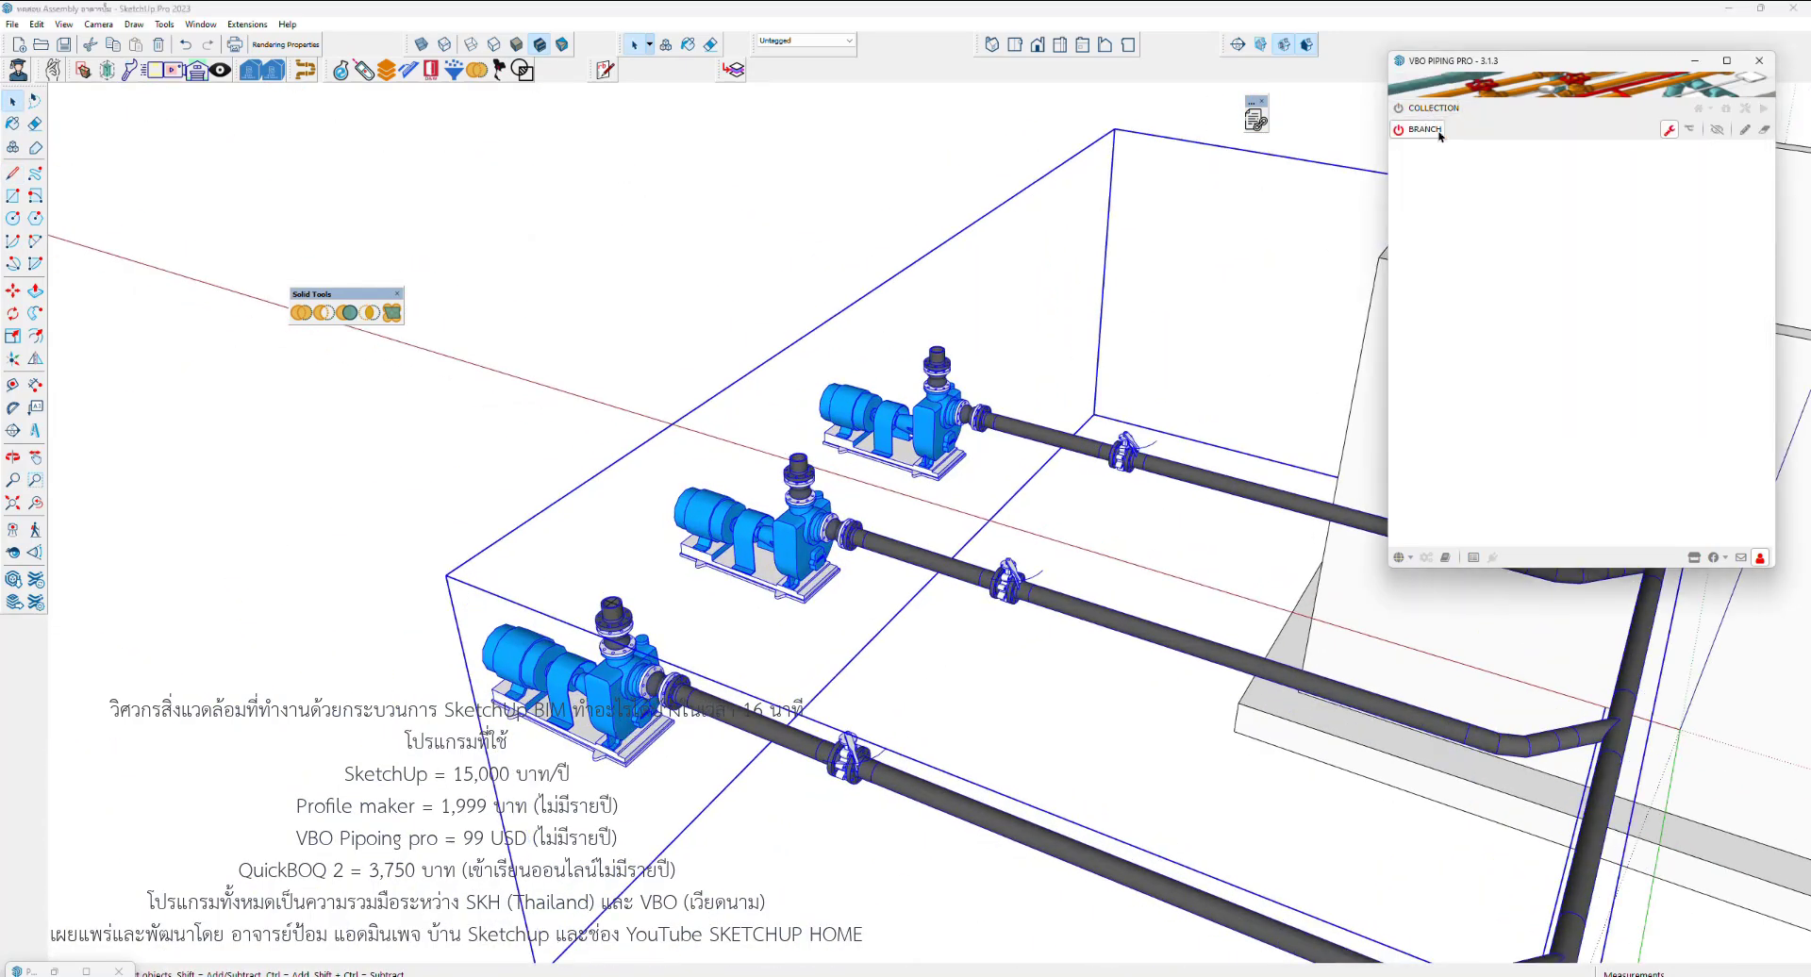
pyautogui.click(1680, 131)
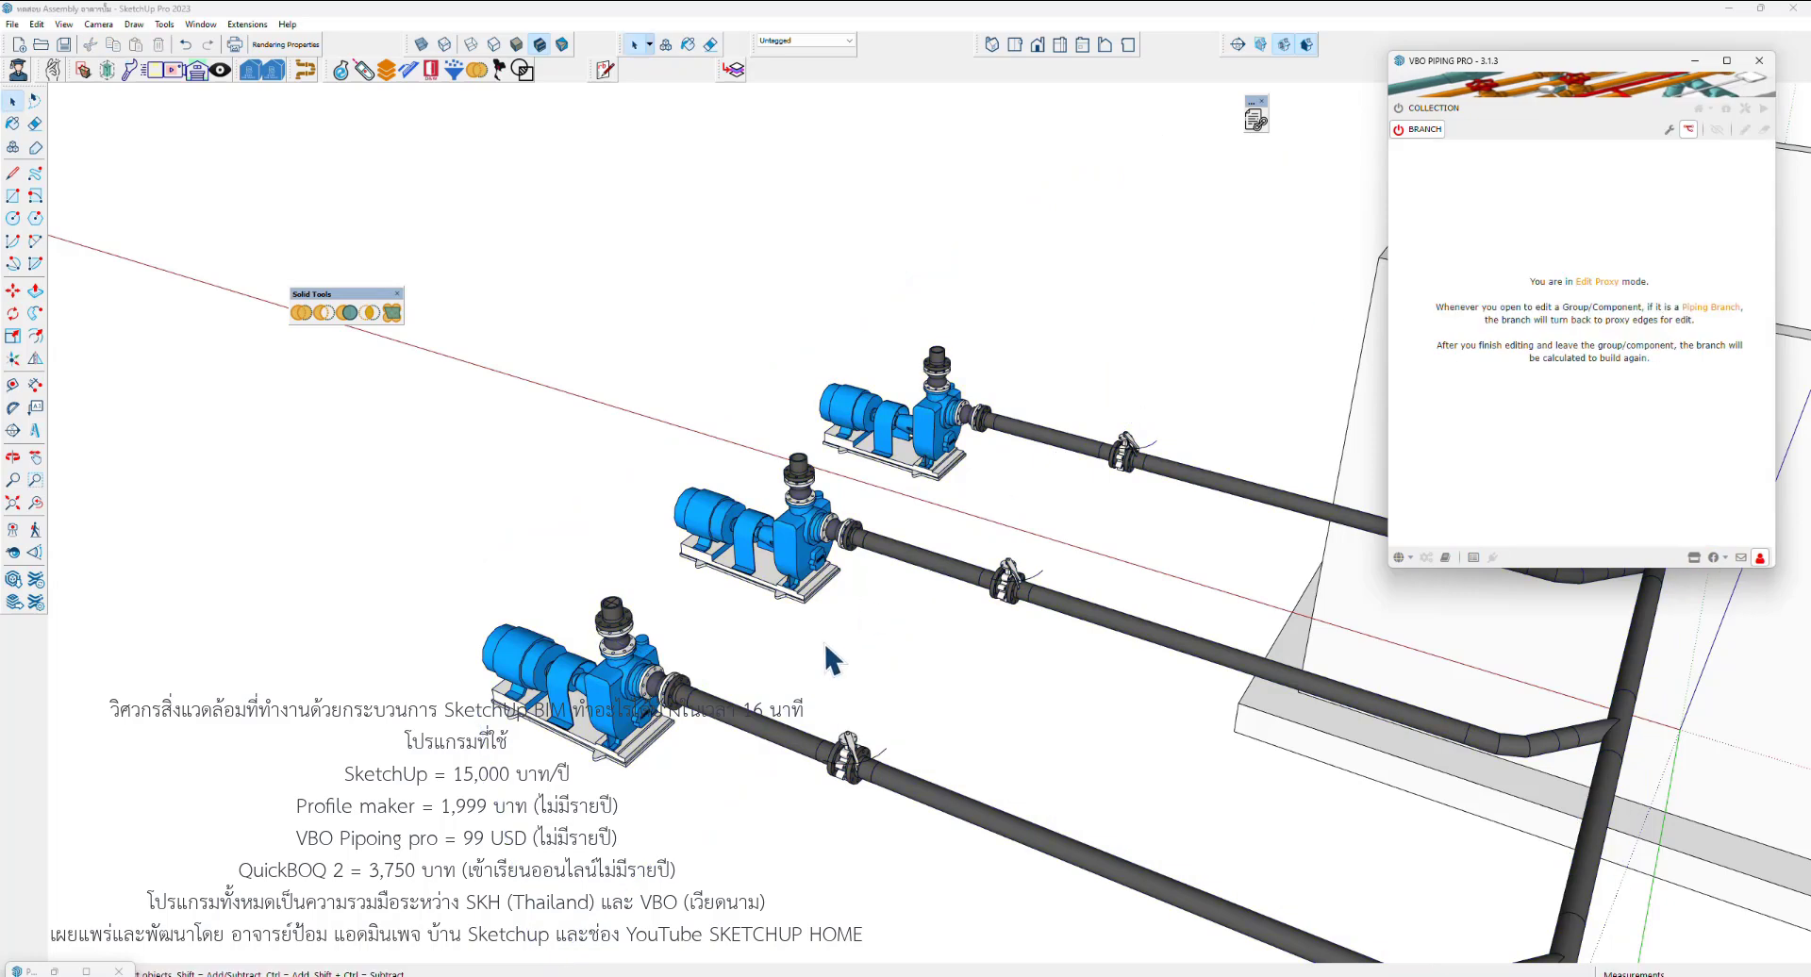
pyautogui.doubleClick(727, 739)
# Draw the vertical riser and long horizontal discharge header path, then rebuild the pipes
pyautogui.scroll(3, 614, 608)
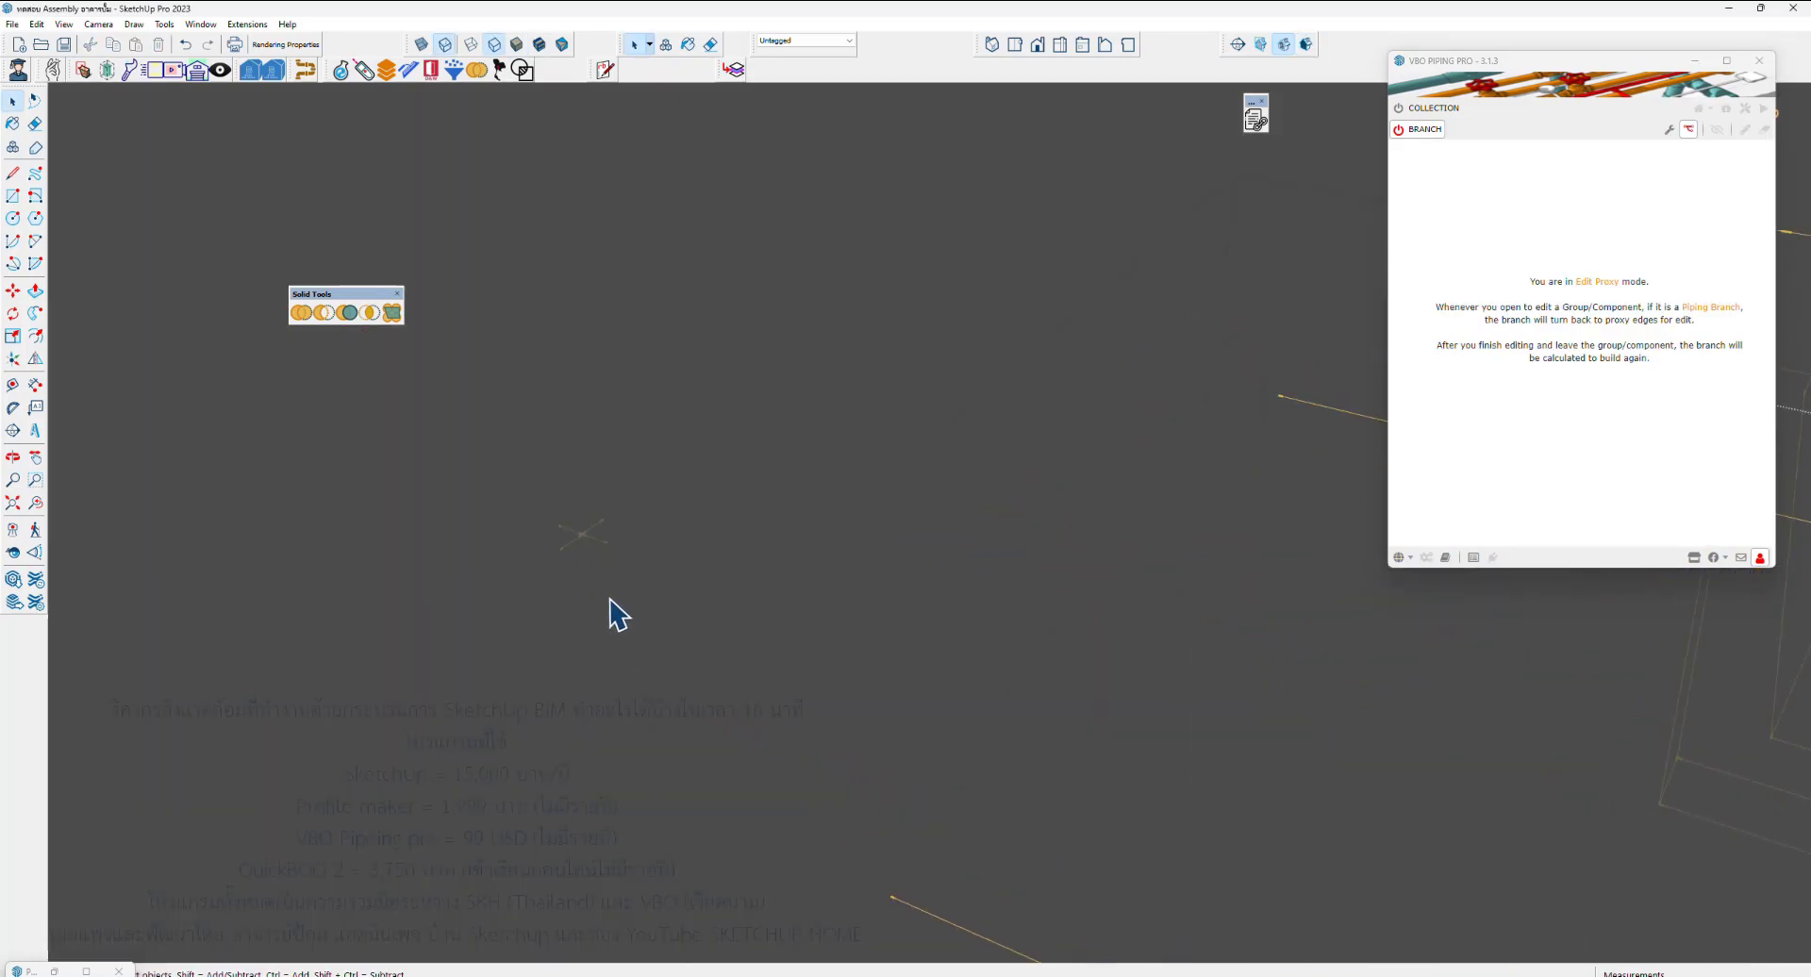
pyautogui.press('l')
pyautogui.click(582, 534)
pyautogui.scroll(-2, 582, 534)
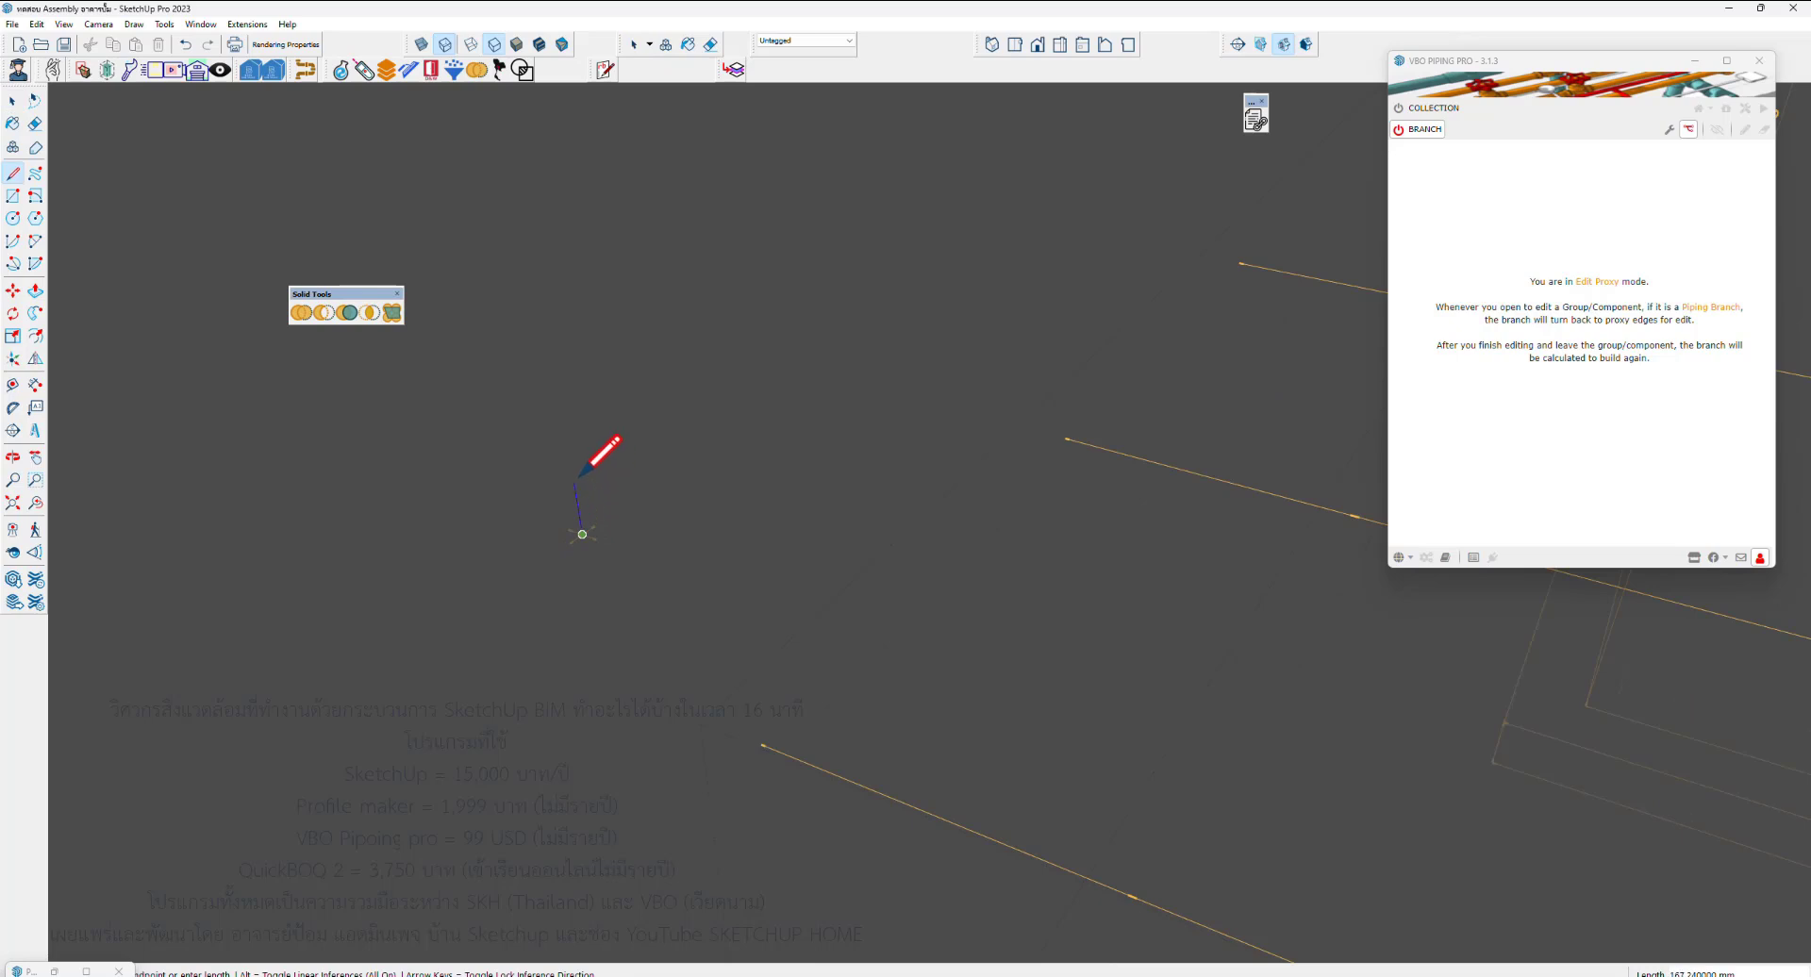
pyautogui.scroll(-1, 579, 467)
pyautogui.scroll(-1, 578, 396)
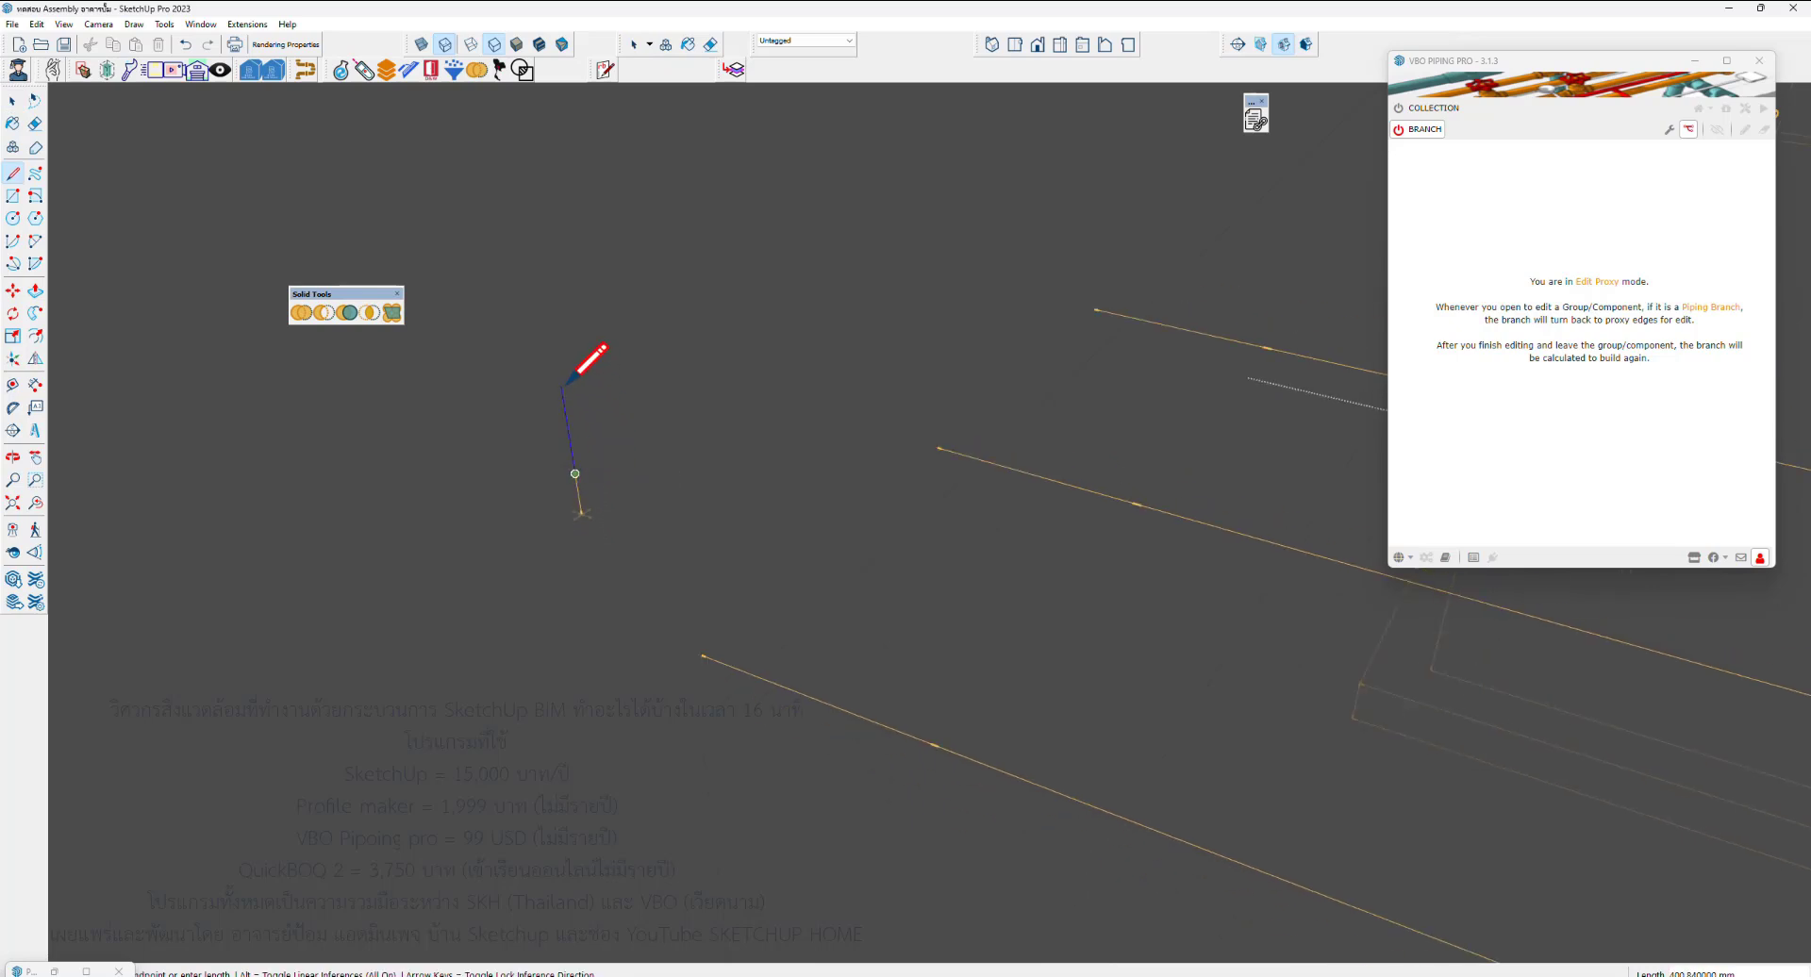
pyautogui.click(563, 383)
pyautogui.scroll(-1, 566, 372)
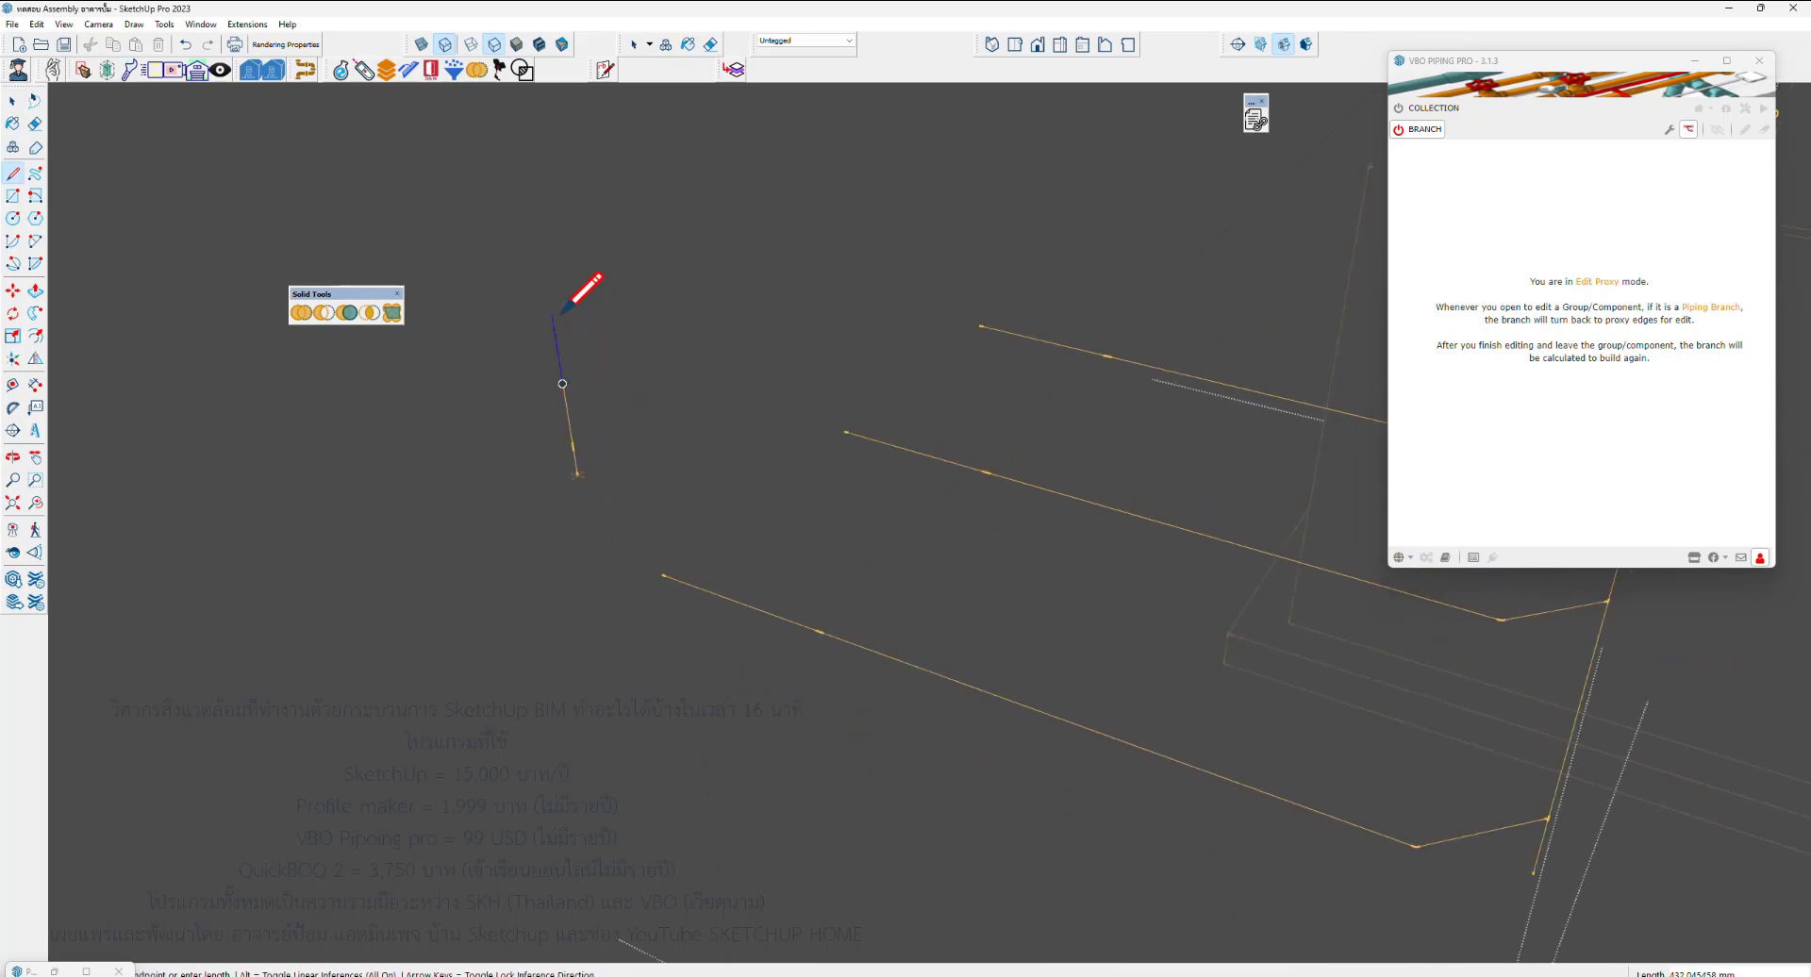
pyautogui.scroll(-2, 566, 330)
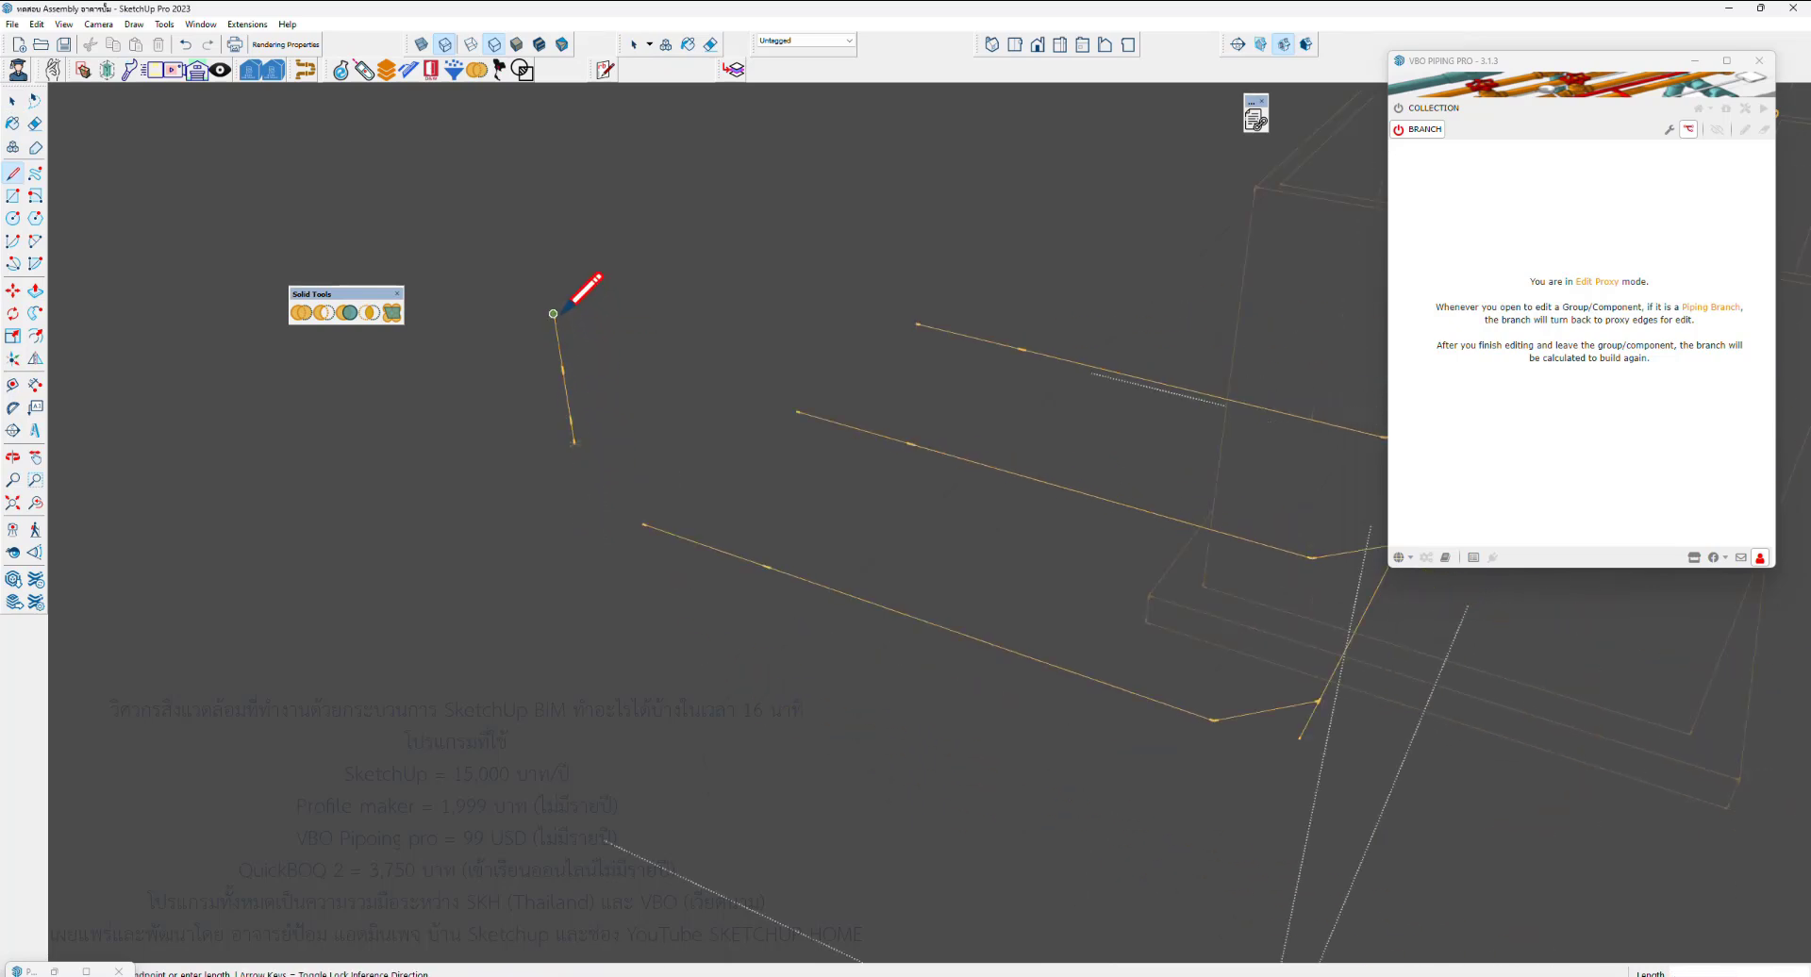
pyautogui.click(894, 135)
pyautogui.press('space')
pyautogui.click(729, 234)
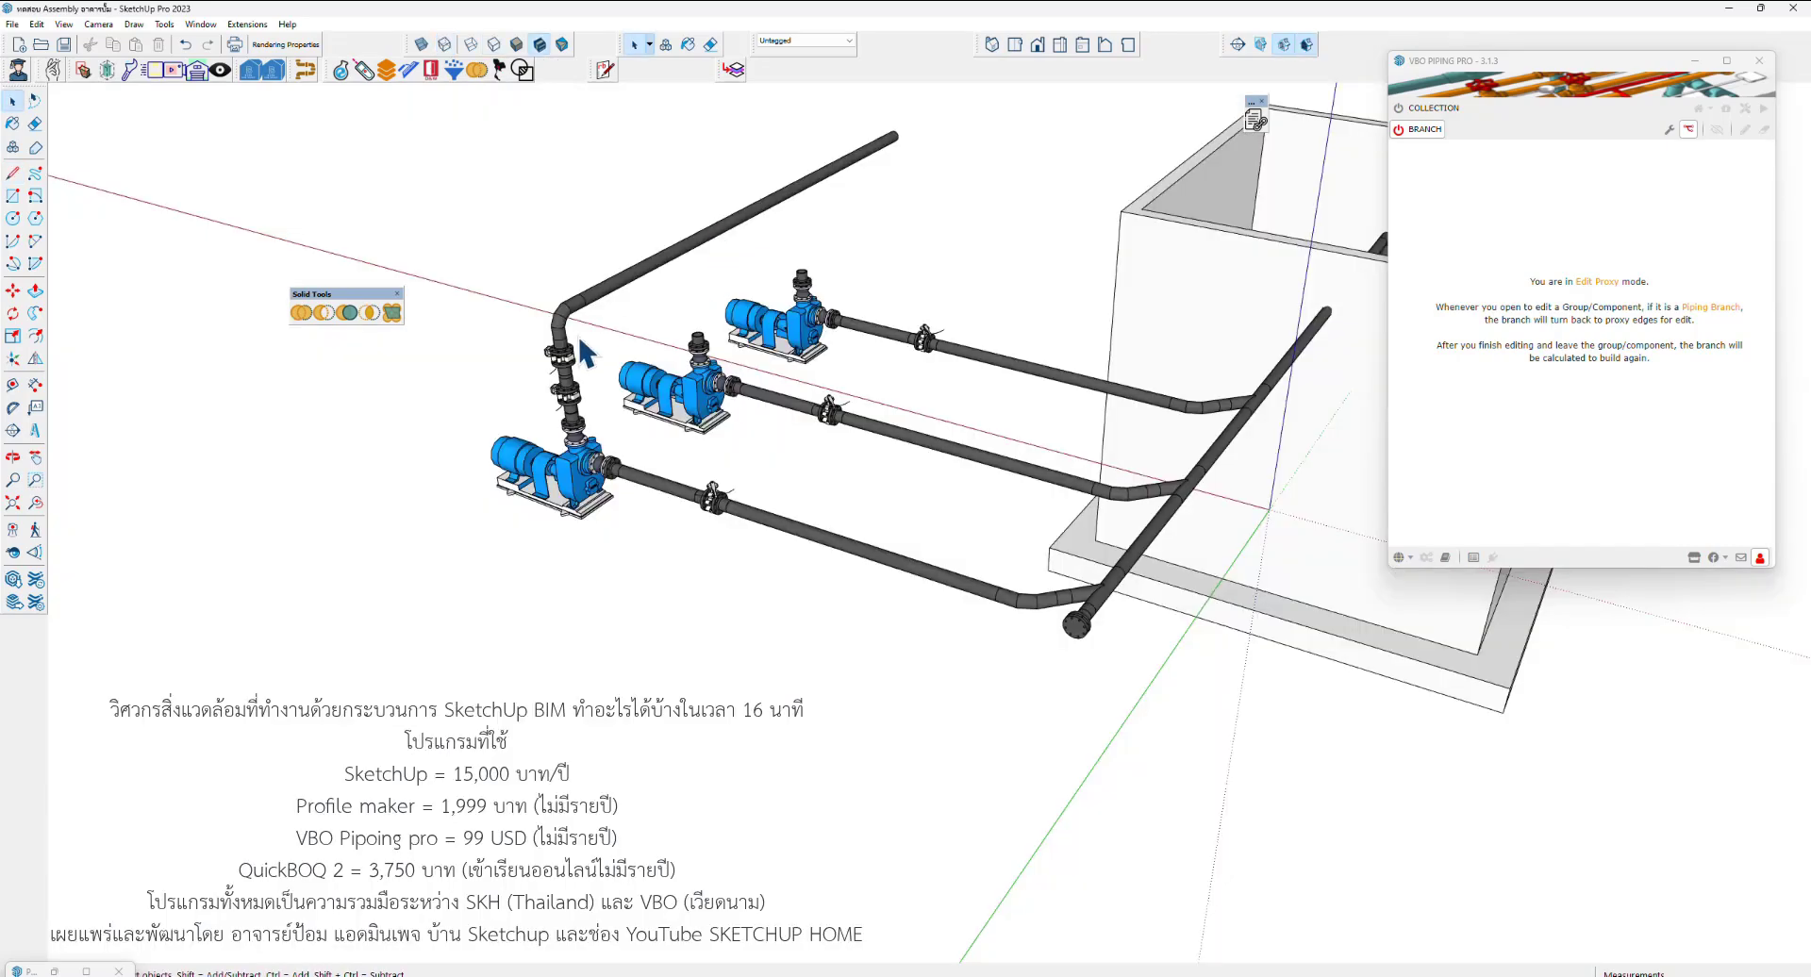
# Swap the butterfly valve (fitting #004) on the front pump's riser for a Check valve, wafer DN 100
pyautogui.scroll(3, 579, 341)
pyautogui.scroll(2, 581, 349)
pyautogui.scroll(-1, 581, 355)
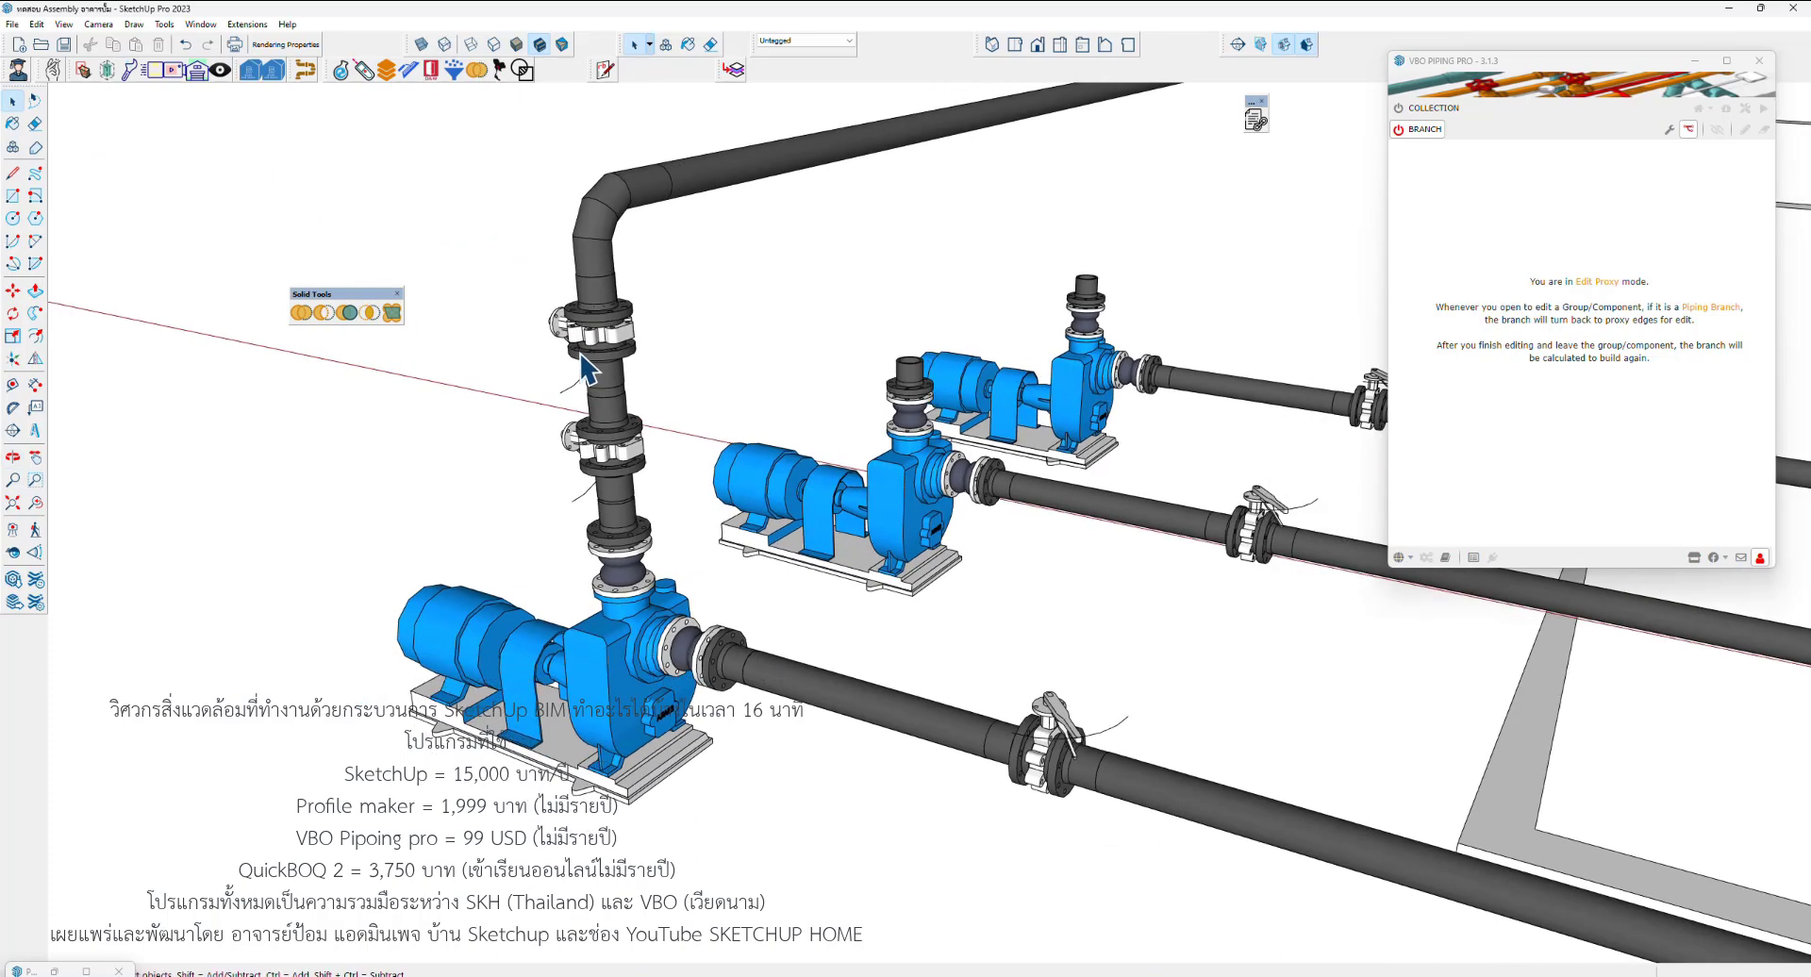
pyautogui.click(1669, 131)
pyautogui.scroll(2, 672, 490)
pyautogui.scroll(1, 651, 471)
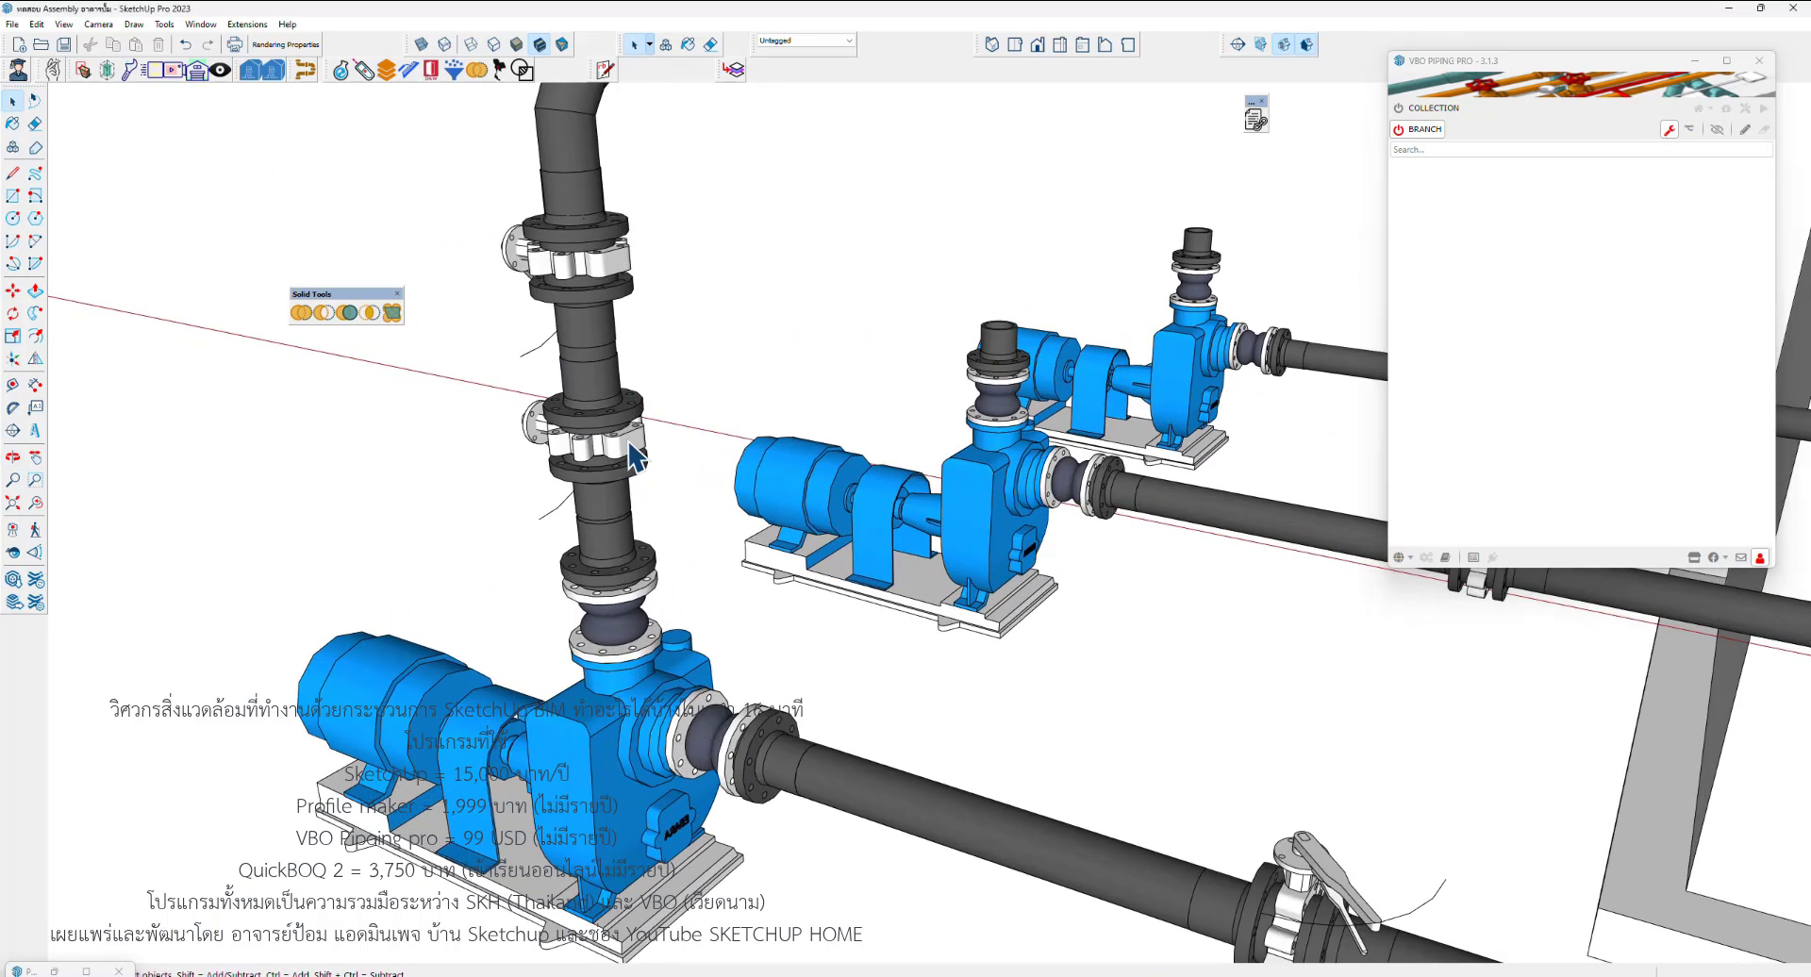
pyautogui.click(616, 456)
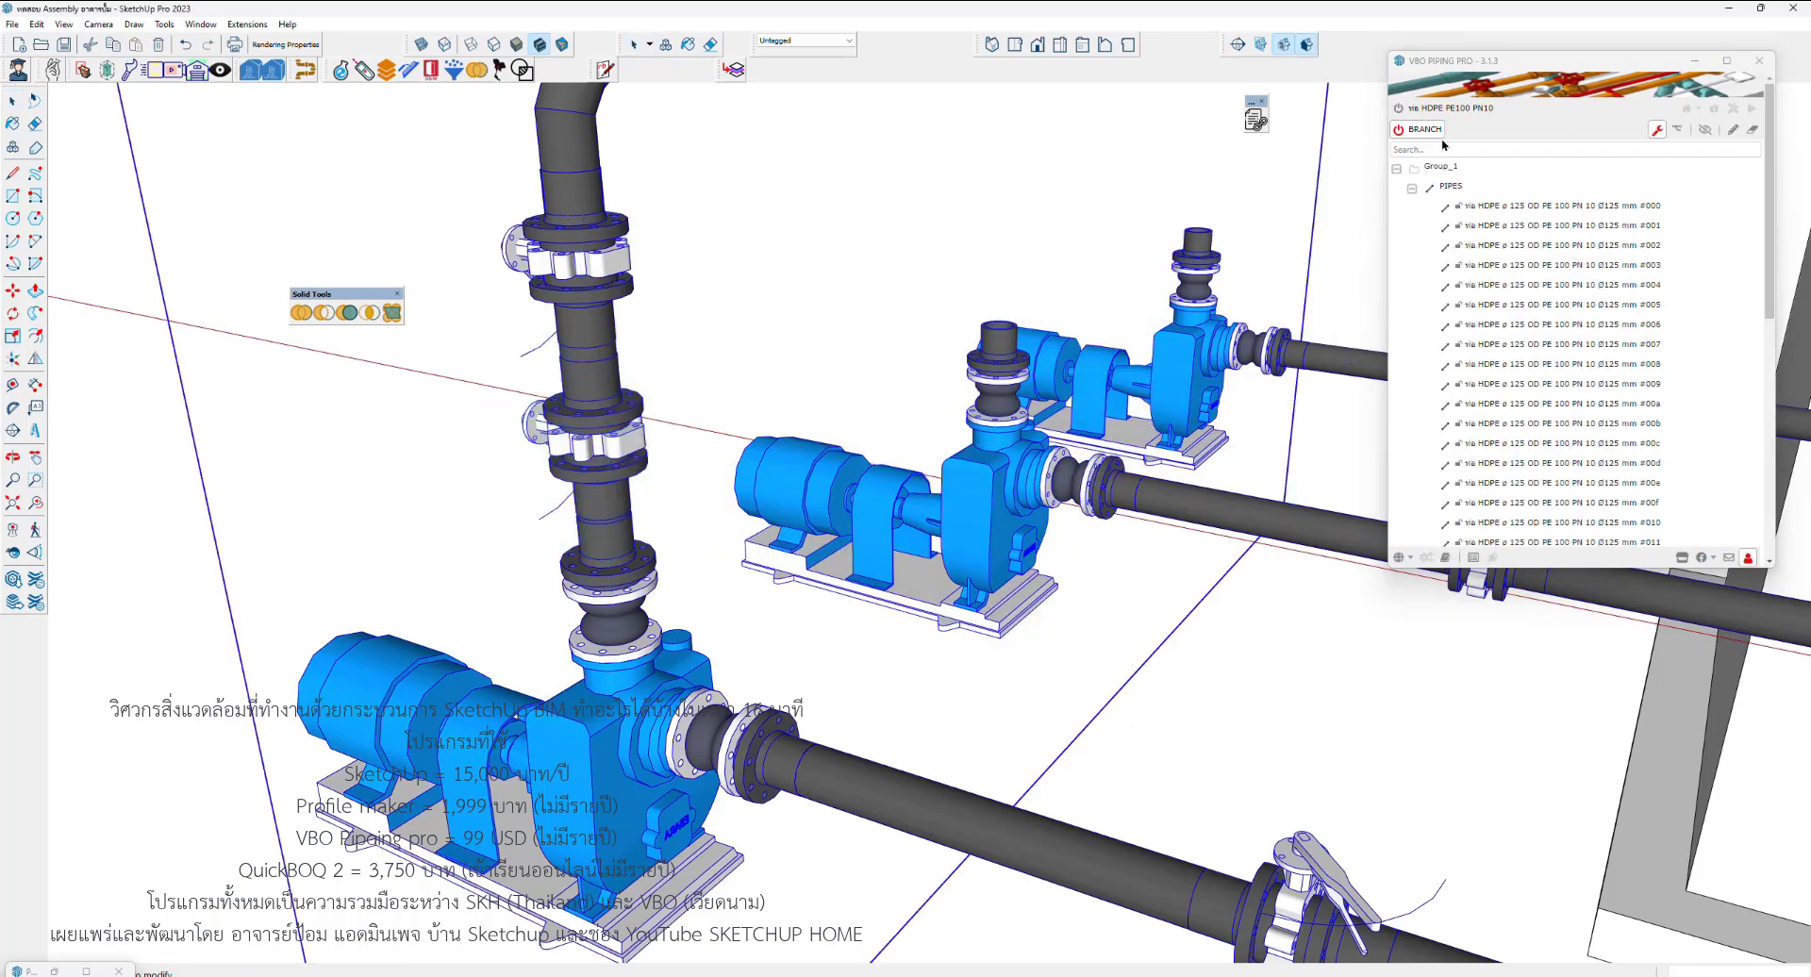
pyautogui.click(634, 443)
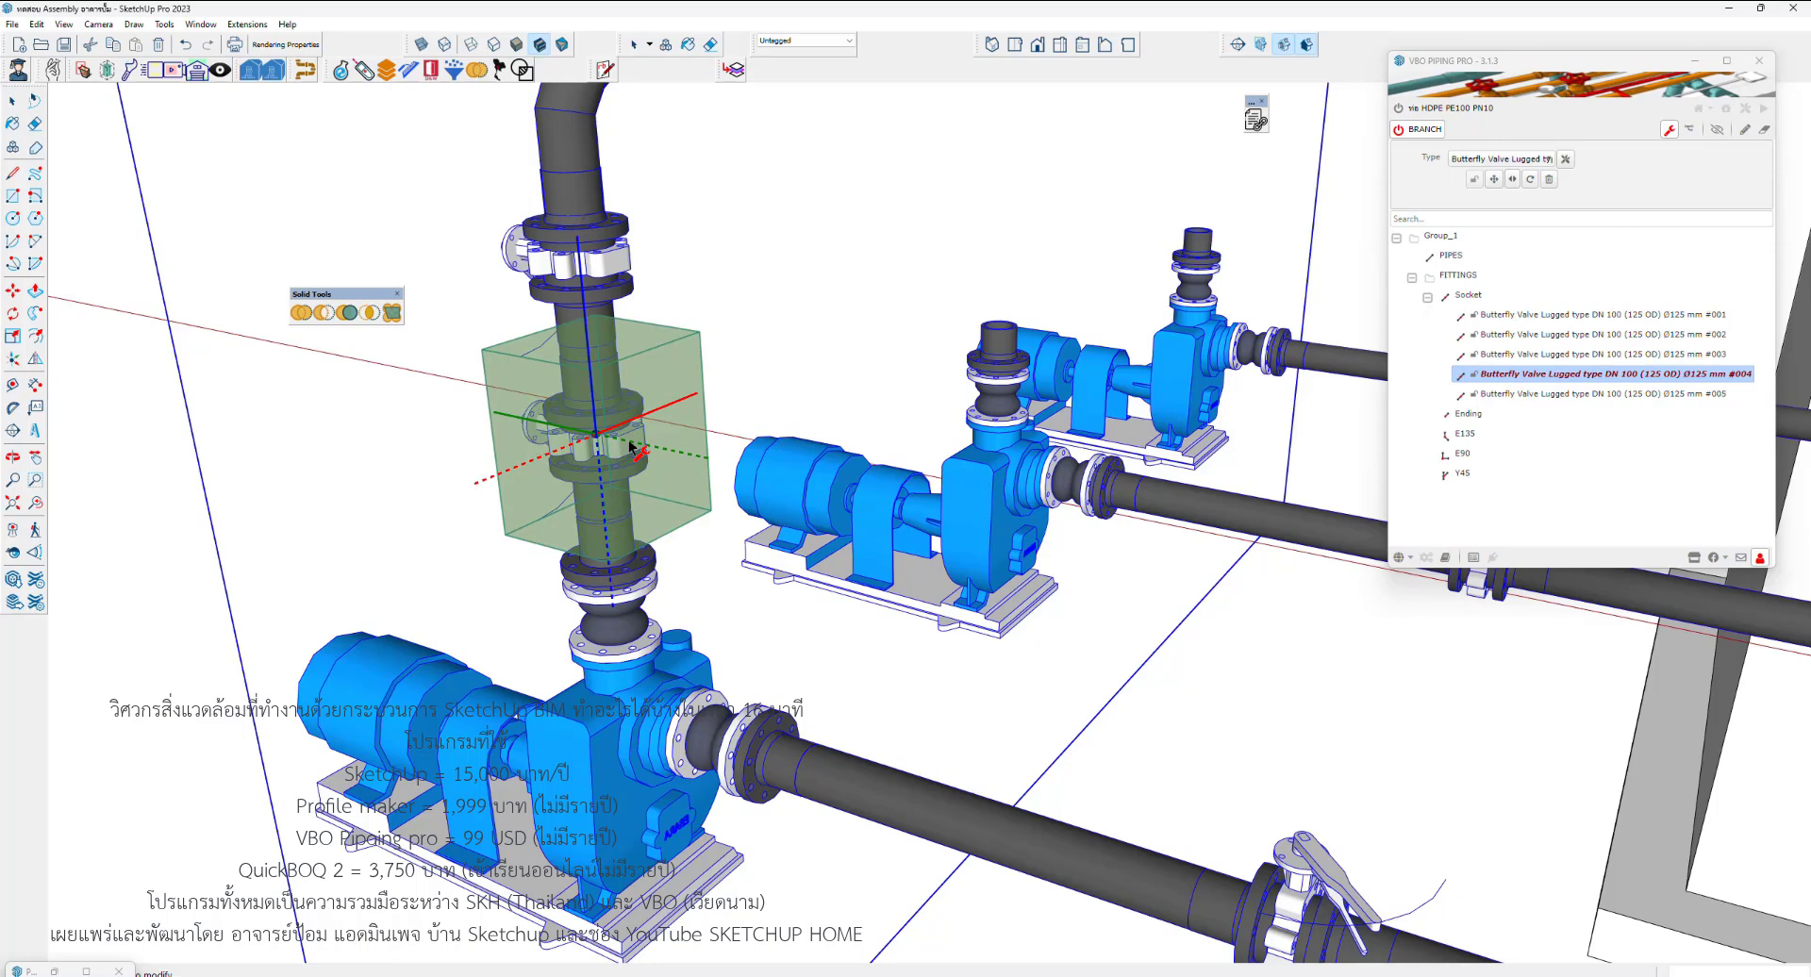
pyautogui.click(1500, 159)
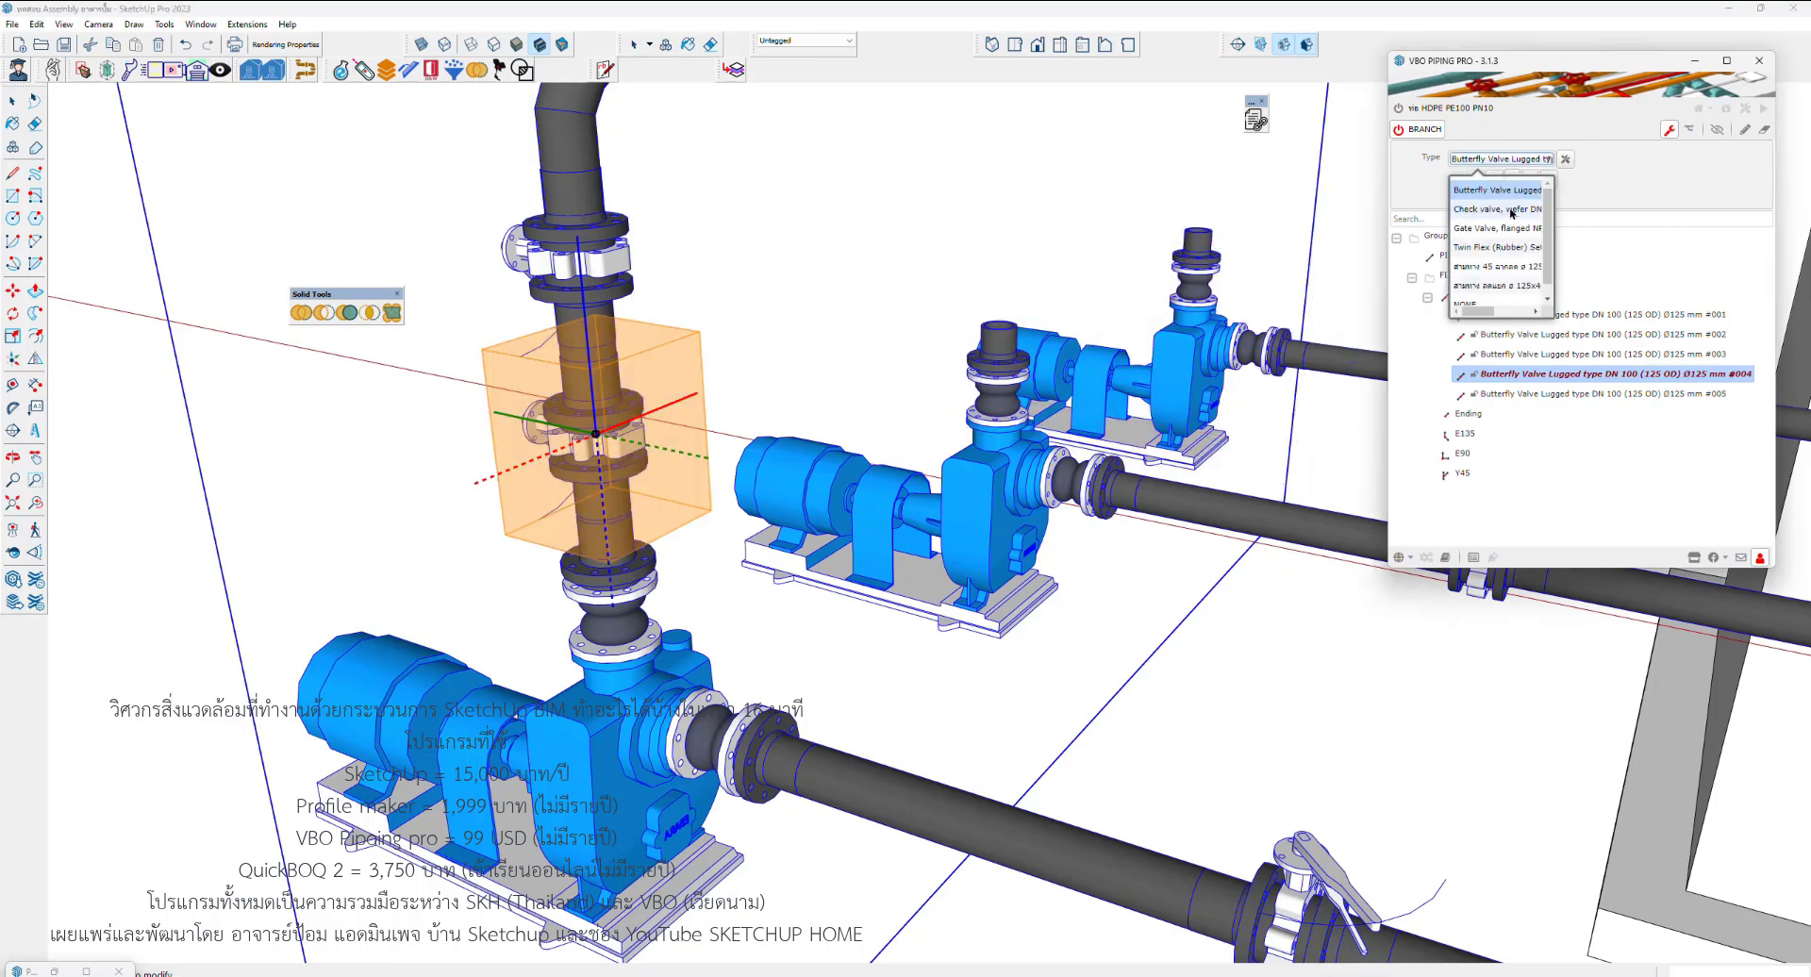
pyautogui.click(1513, 209)
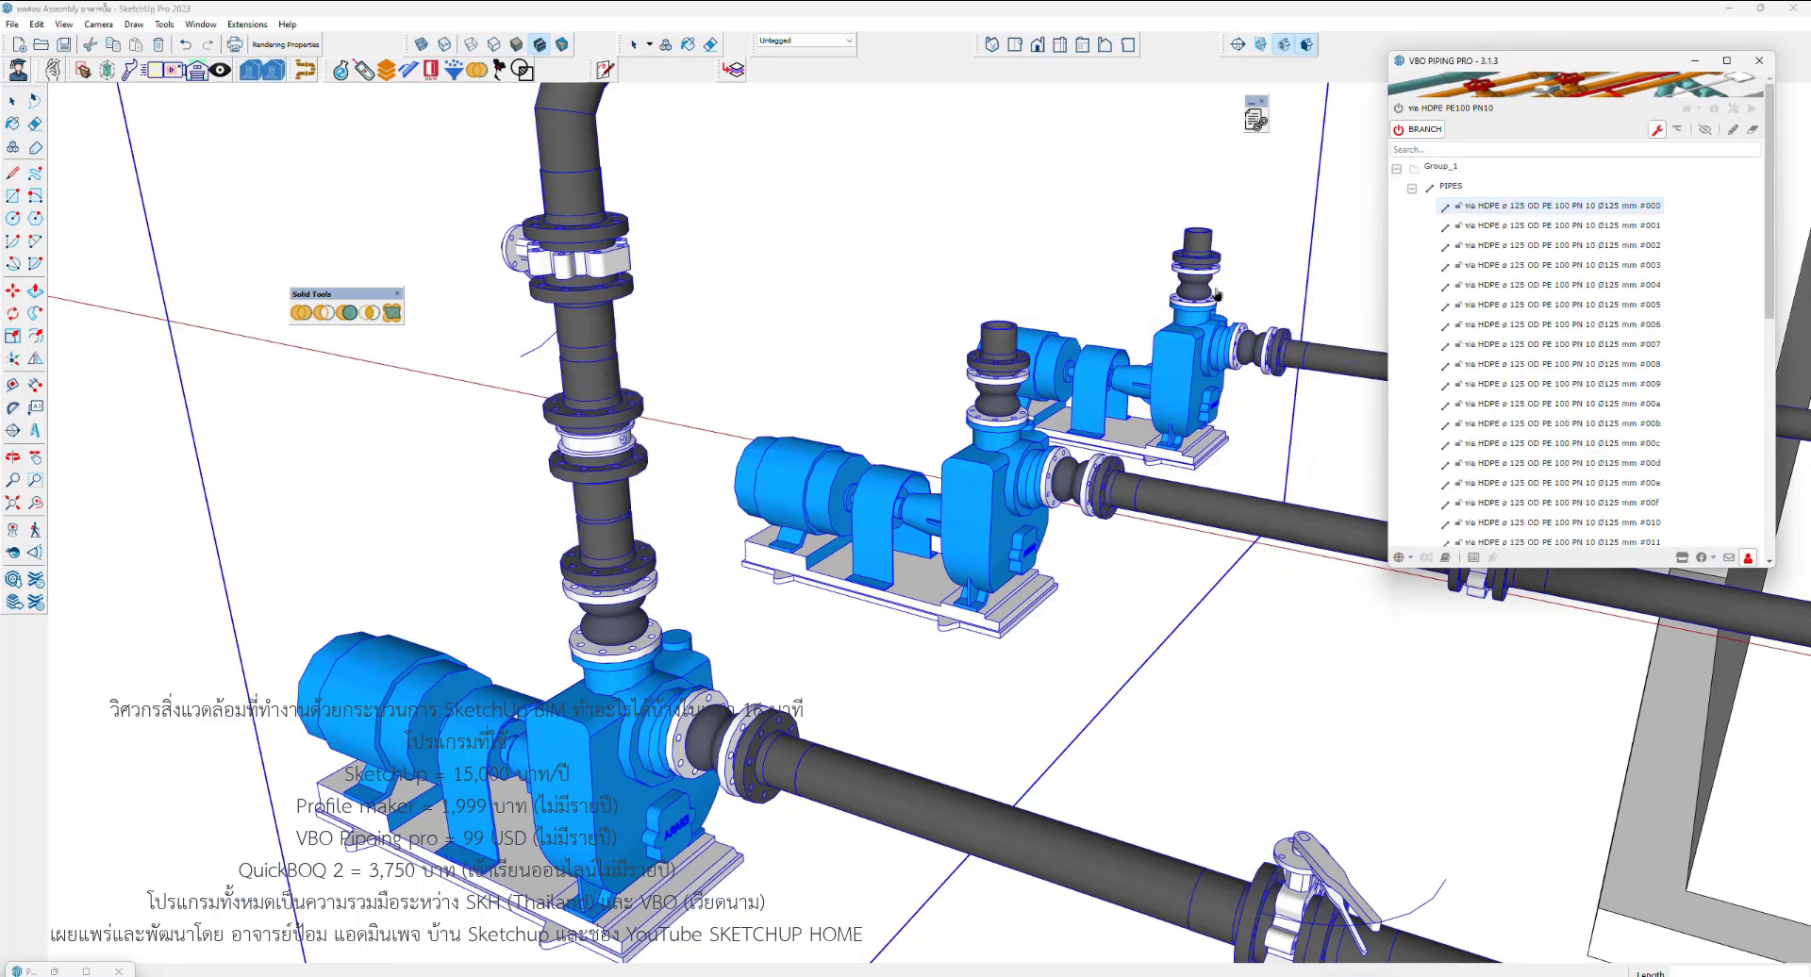
pyautogui.scroll(-5, 761, 376)
pyautogui.moveTo(761, 375)
pyautogui.mouseDown(button='middle')
pyautogui.moveTo(1147, 425)
pyautogui.moveTo(660, 359)
pyautogui.mouseUp(button='middle')
pyautogui.press('space')
# In Edit Proxy mode, draw a centreline extending the header outward from the elbow corner at the front riser
pyautogui.scroll(-2, 661, 358)
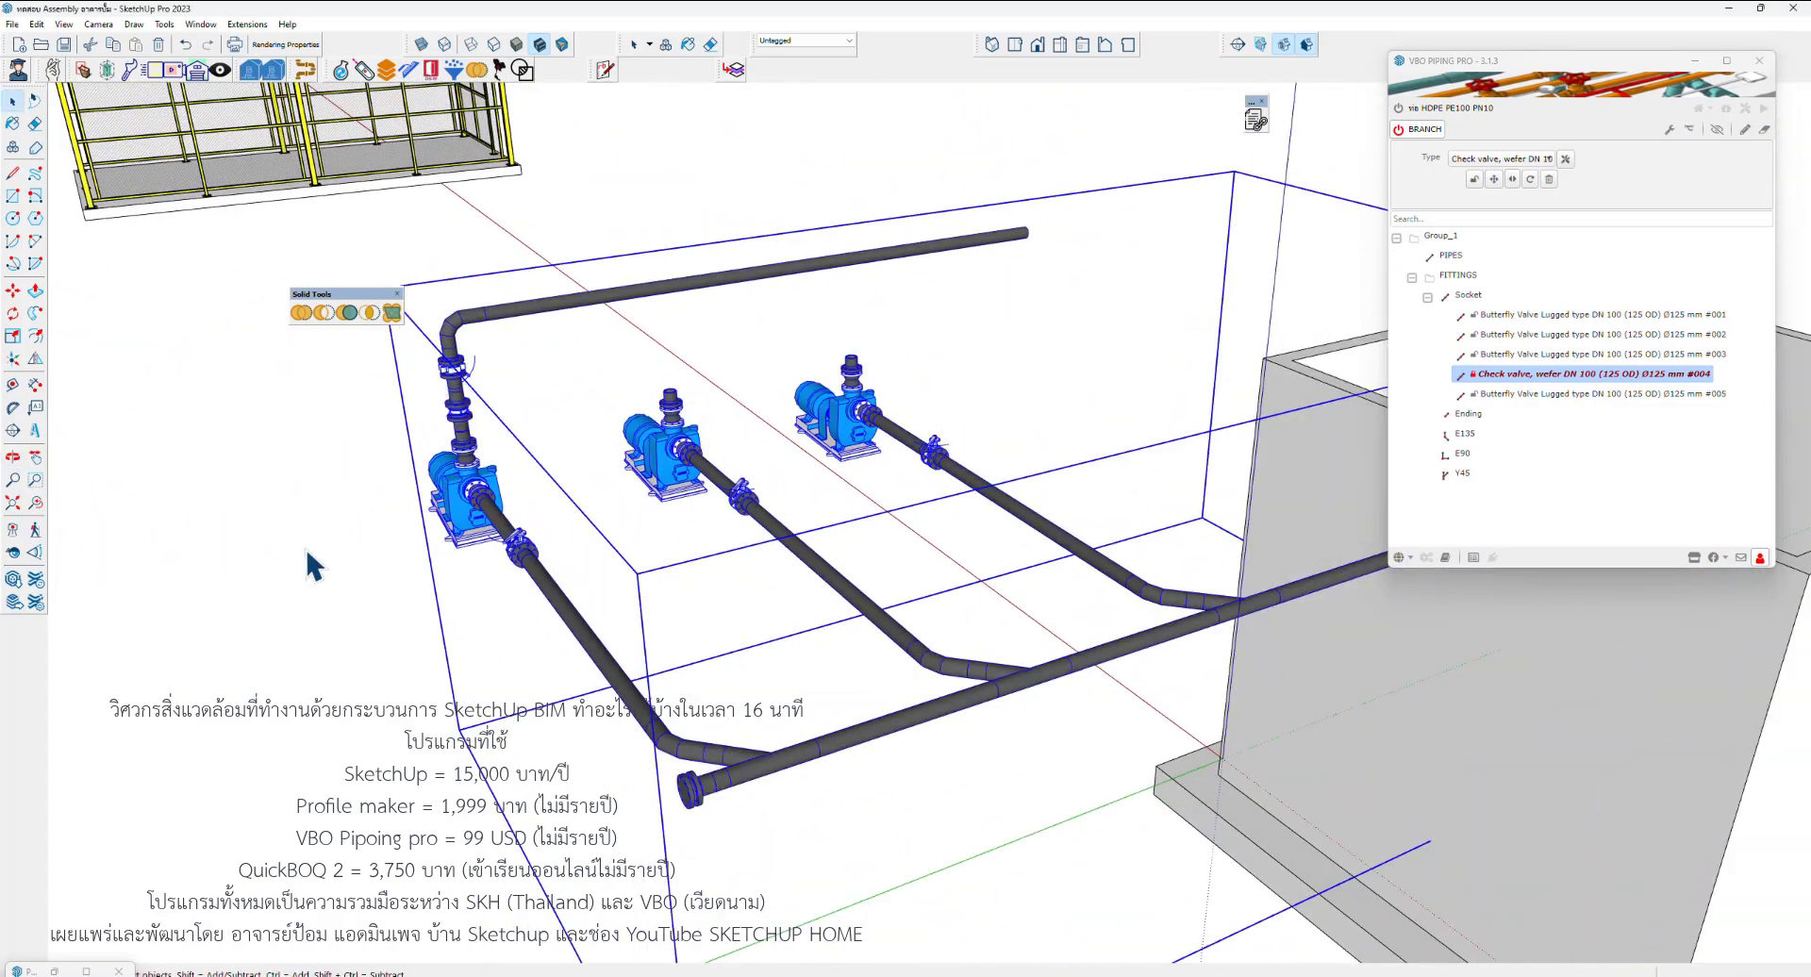
pyautogui.scroll(3, 533, 330)
pyautogui.click(538, 300)
pyautogui.scroll(-3, 734, 338)
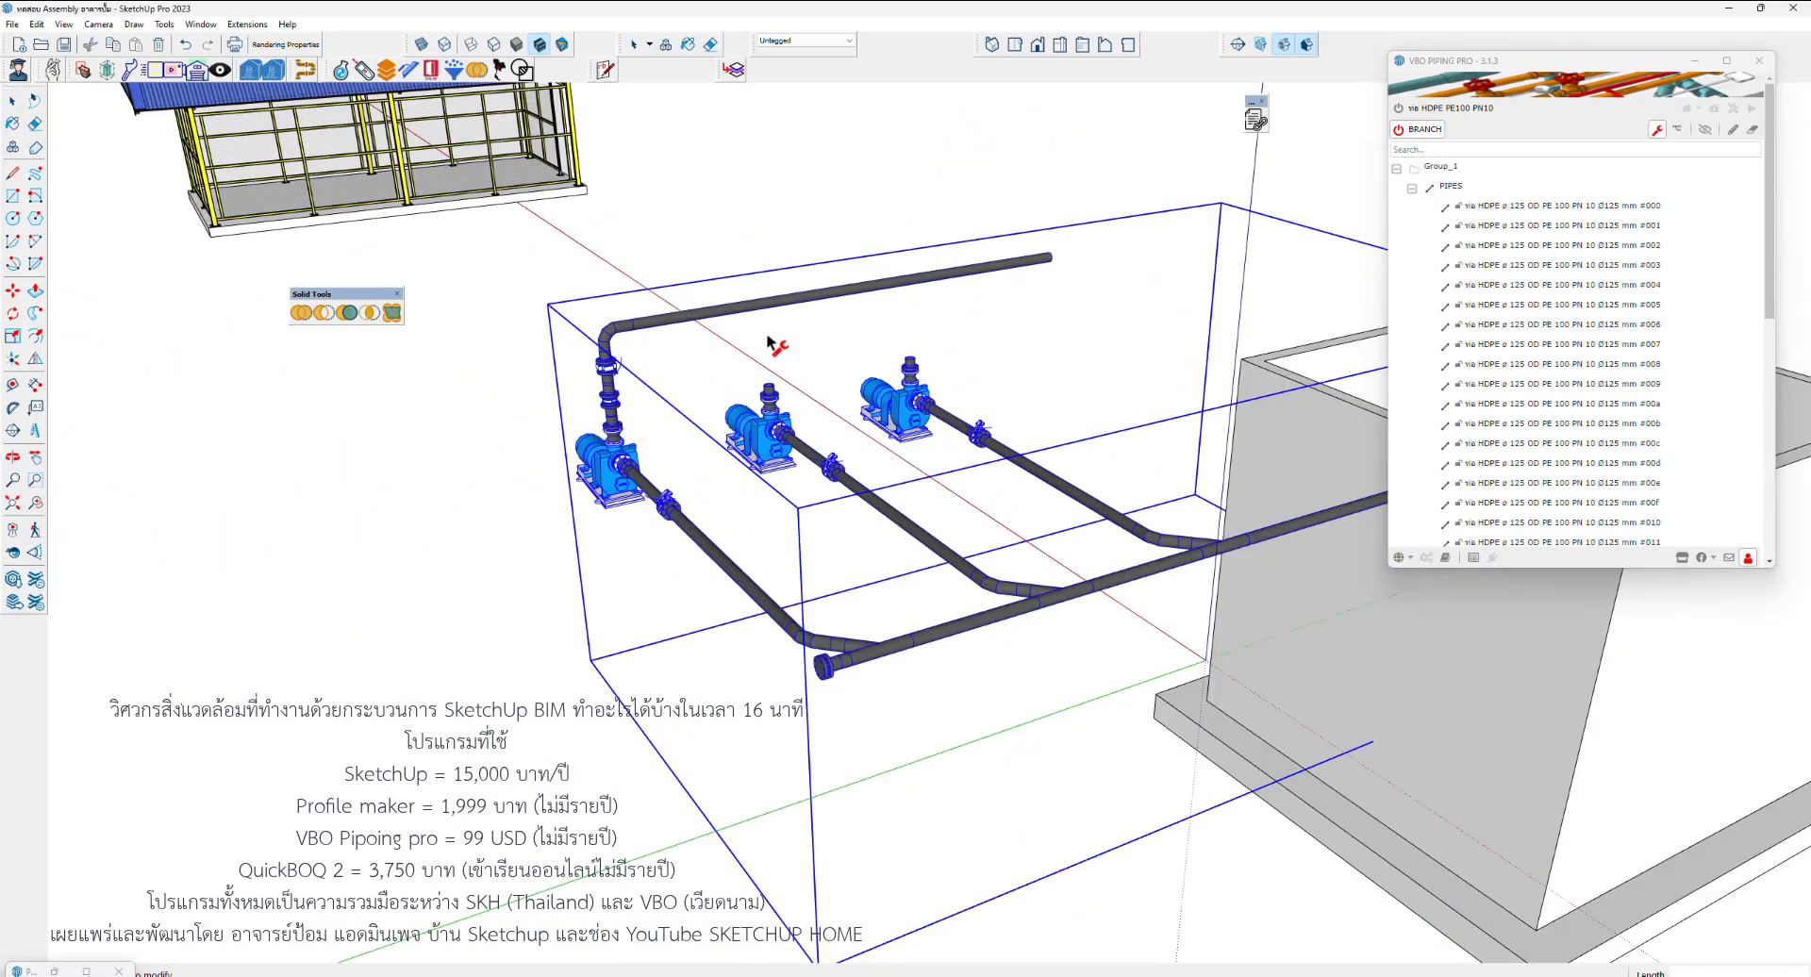
pyautogui.click(741, 315)
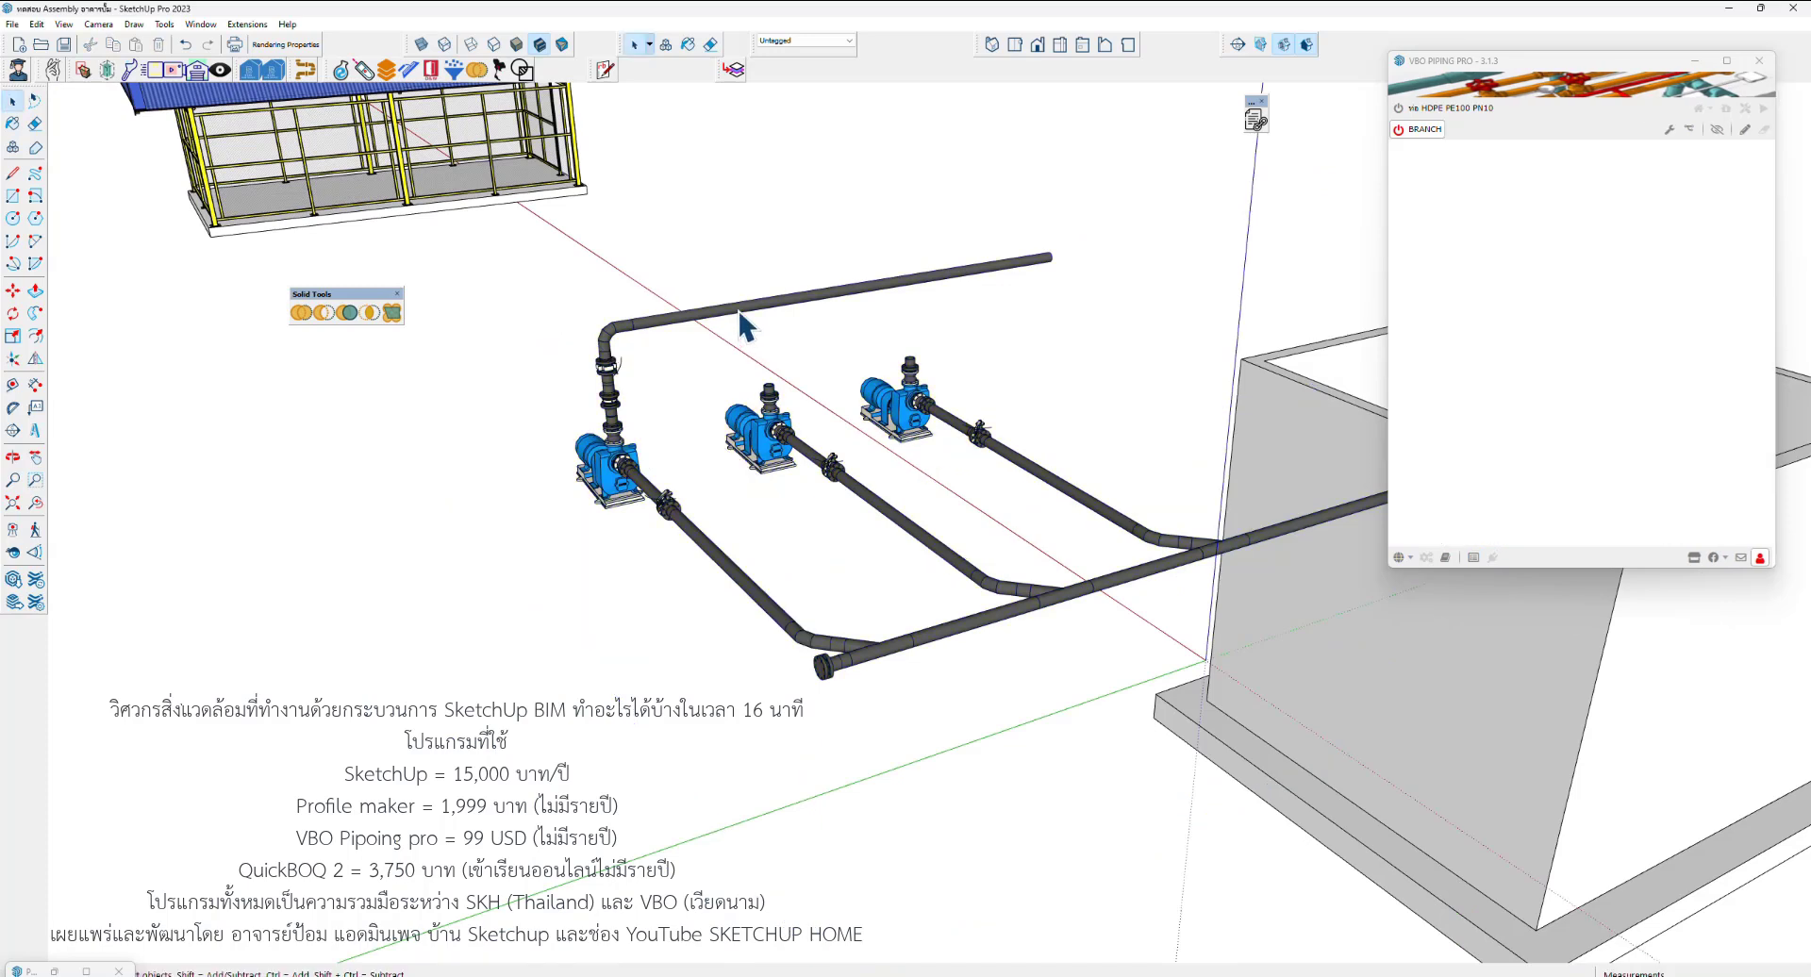
pyautogui.click(744, 317)
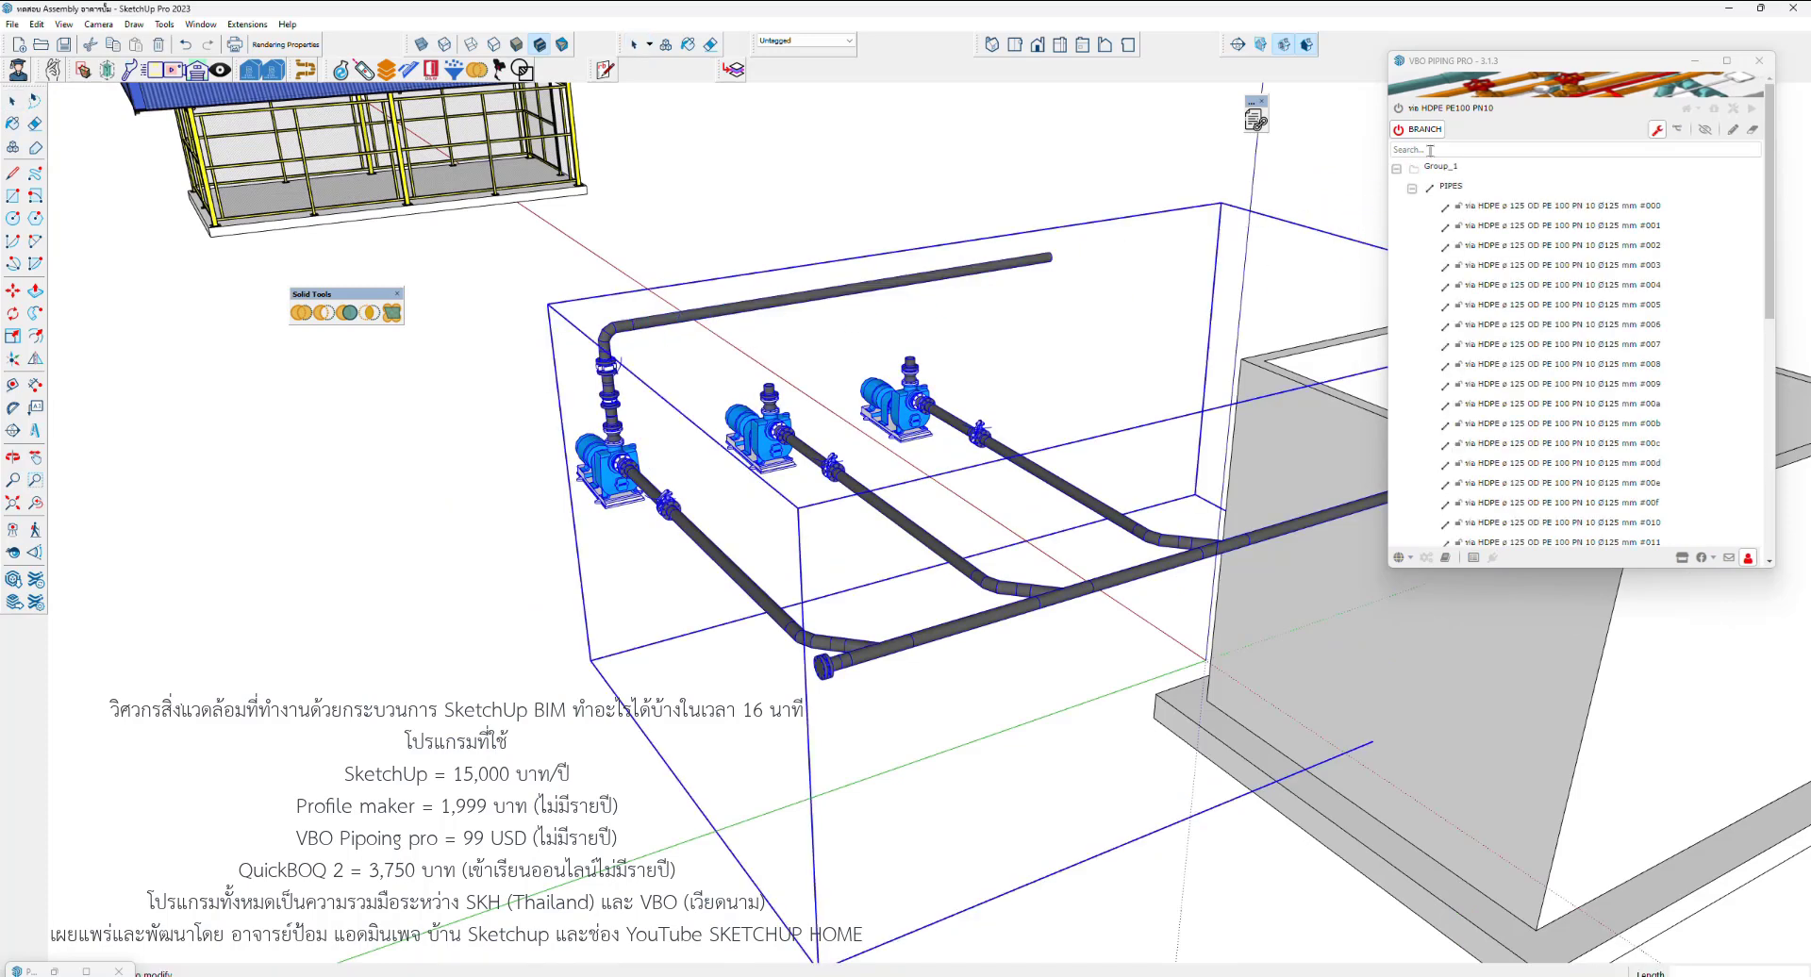
pyautogui.click(1675, 131)
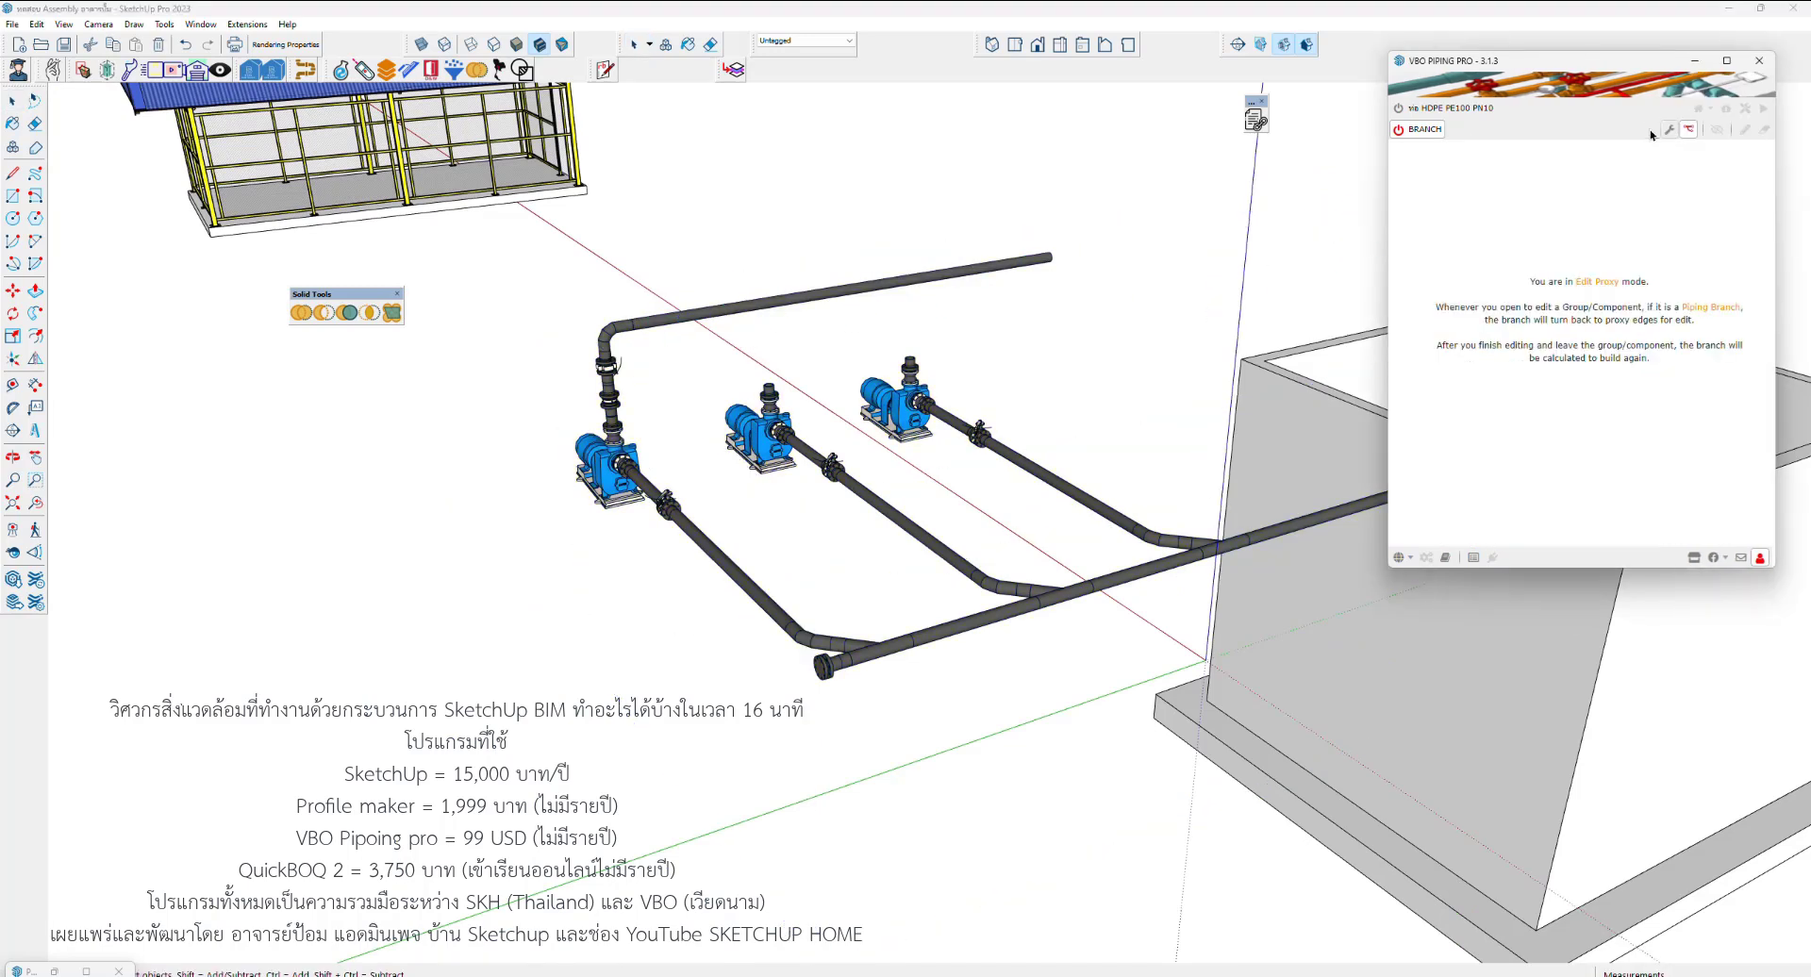
pyautogui.doubleClick(721, 318)
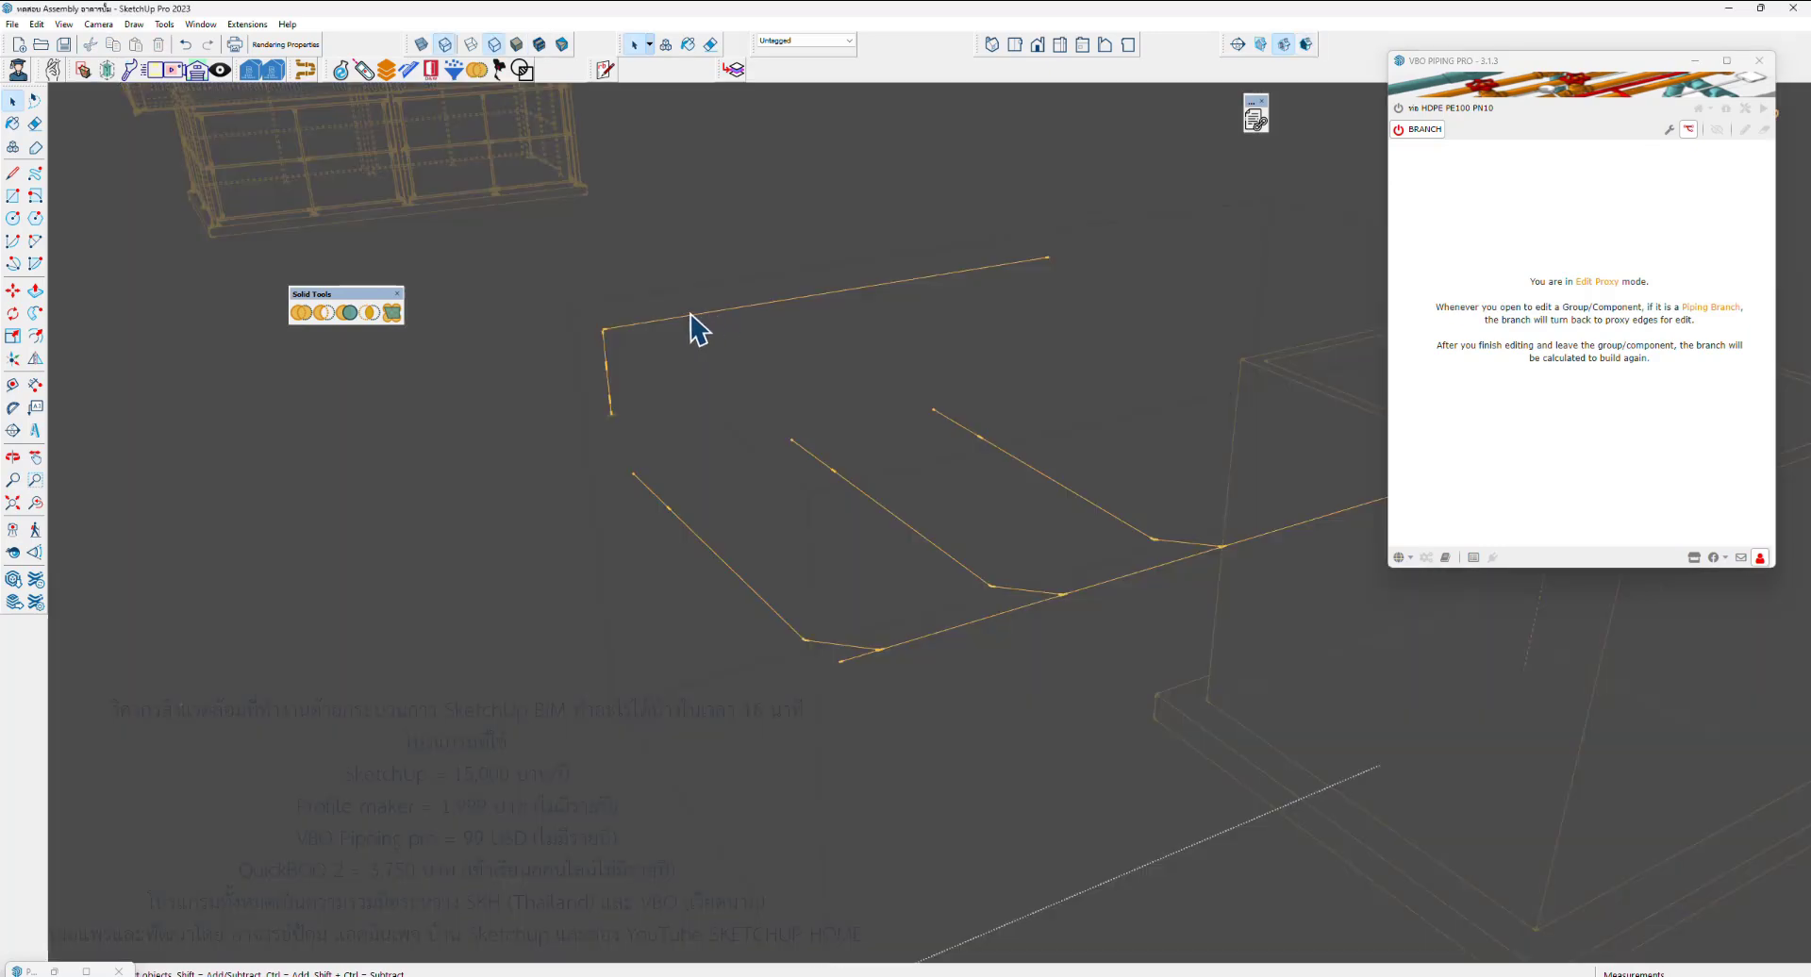
pyautogui.press('l')
pyautogui.click(601, 329)
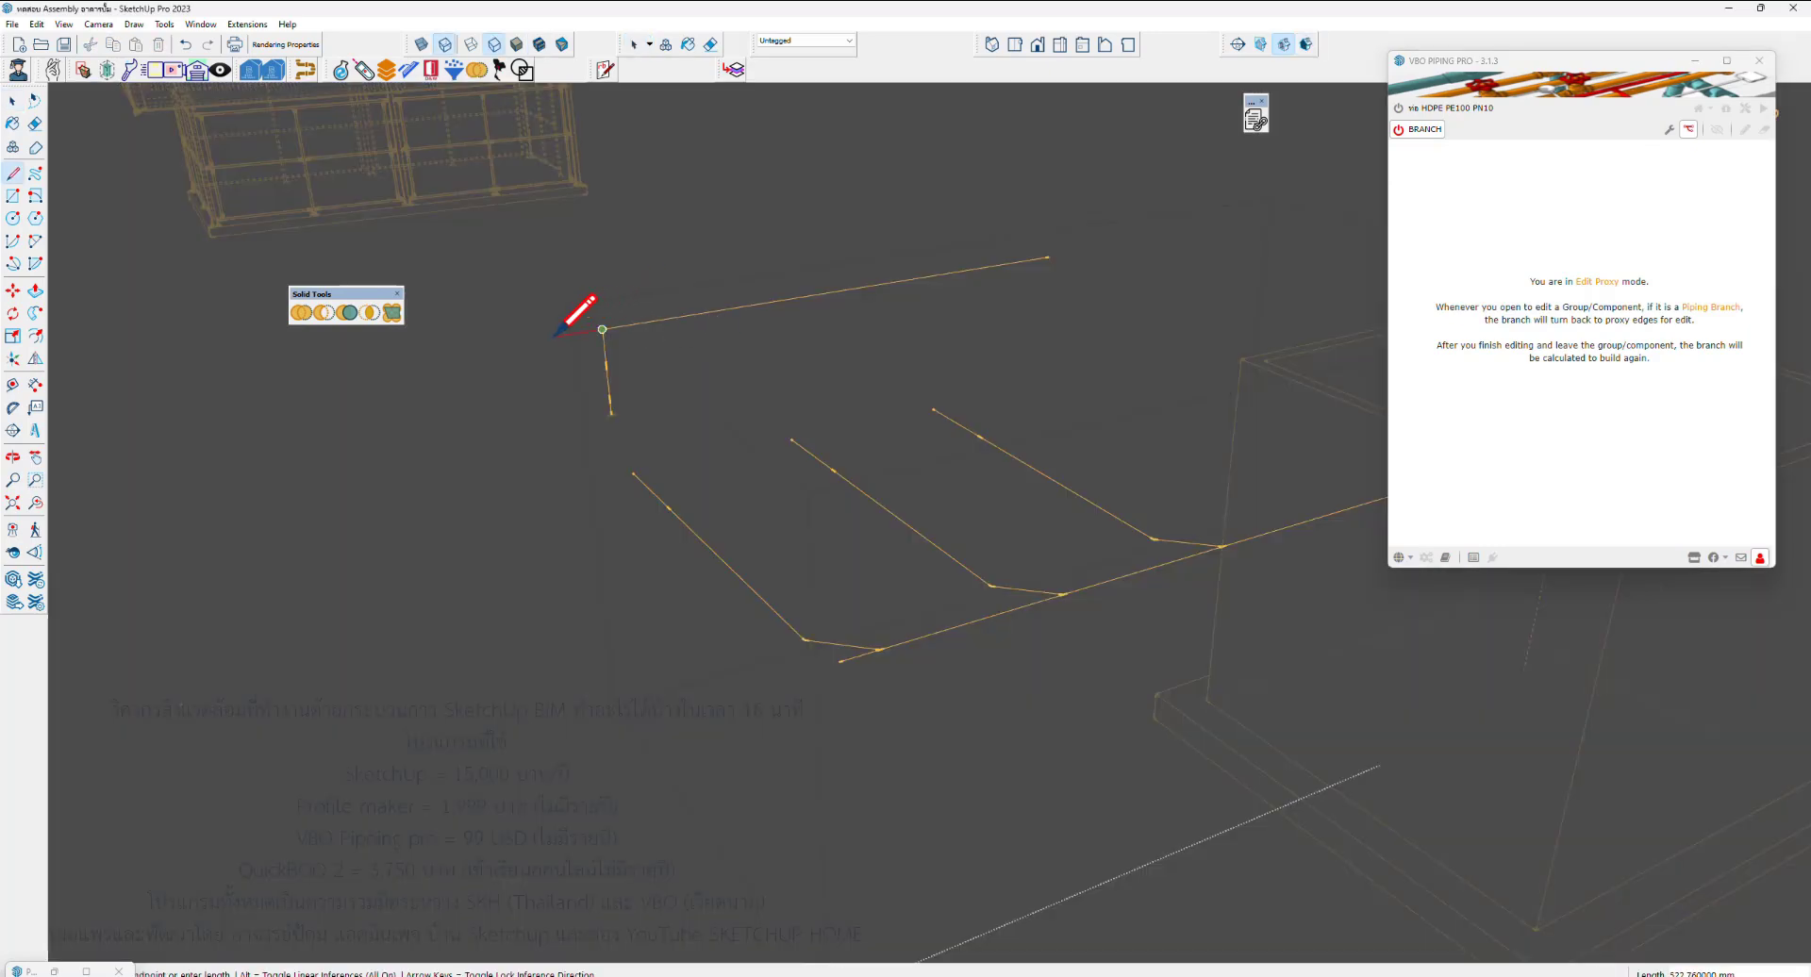
pyautogui.press('space')
pyautogui.press('Escape')
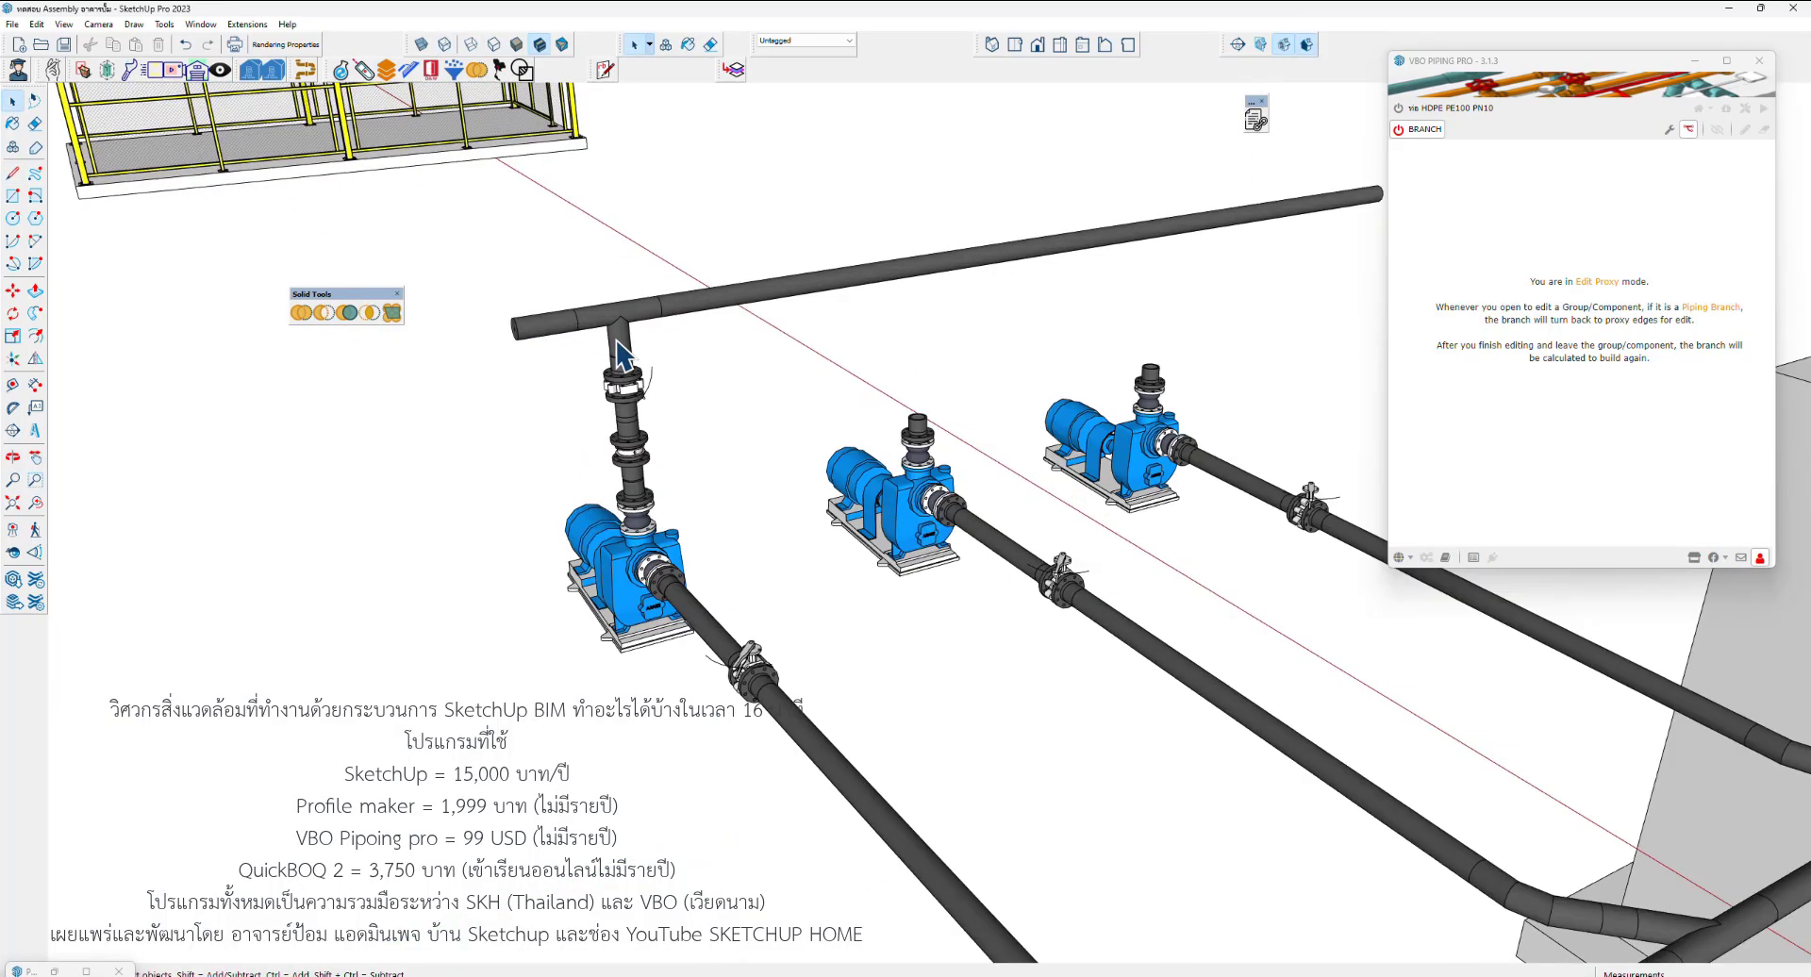
# Reopen the branch to check the new centreline, then orbit around the pumps and header
pyautogui.doubleClick(618, 357)
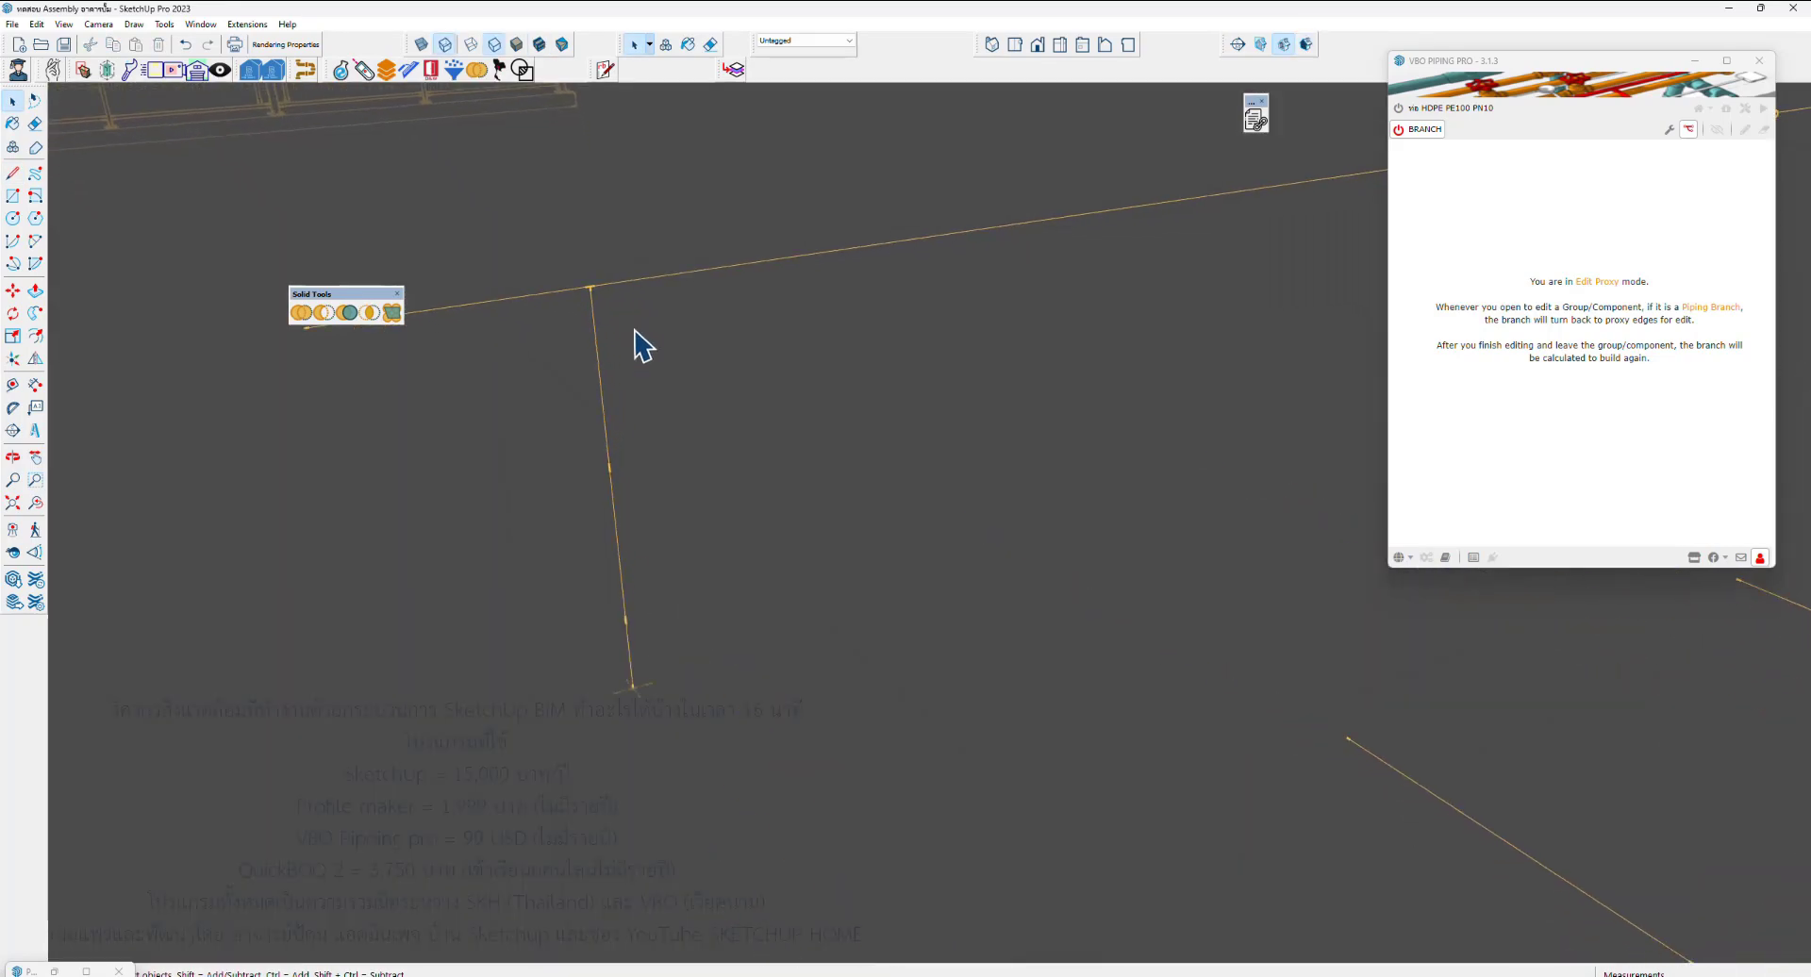
pyautogui.scroll(2, 634, 332)
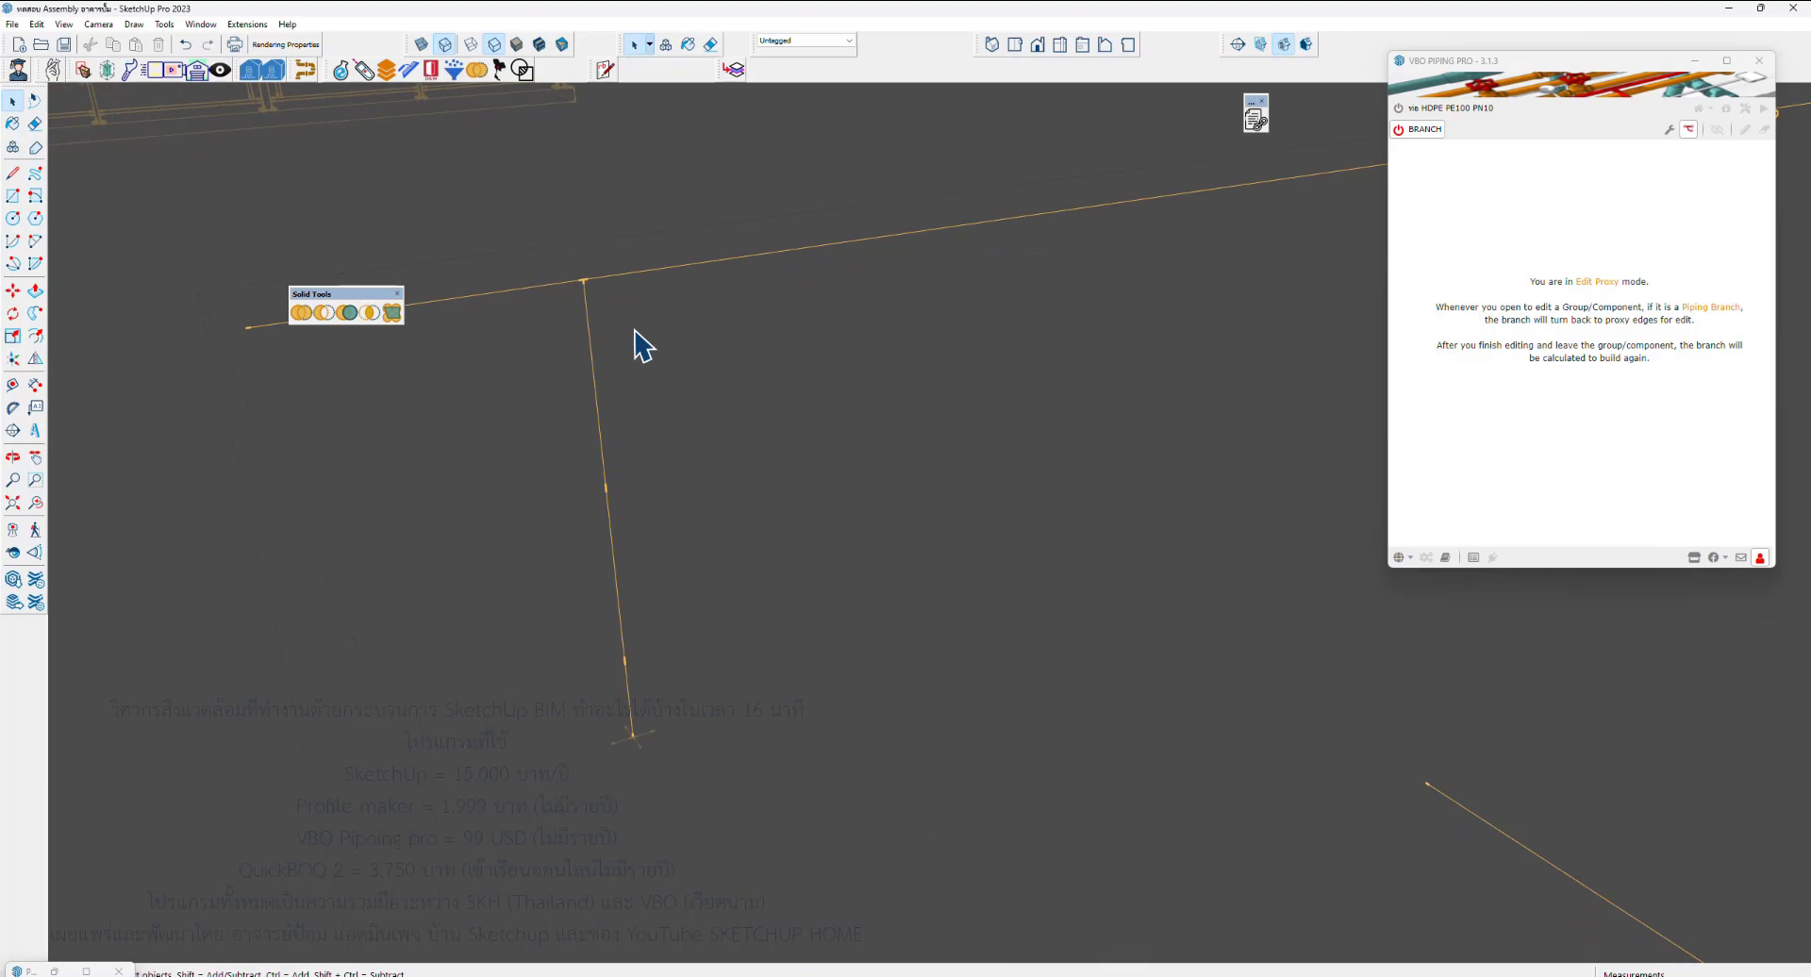
pyautogui.press('Escape')
pyautogui.scroll(-3, 664, 406)
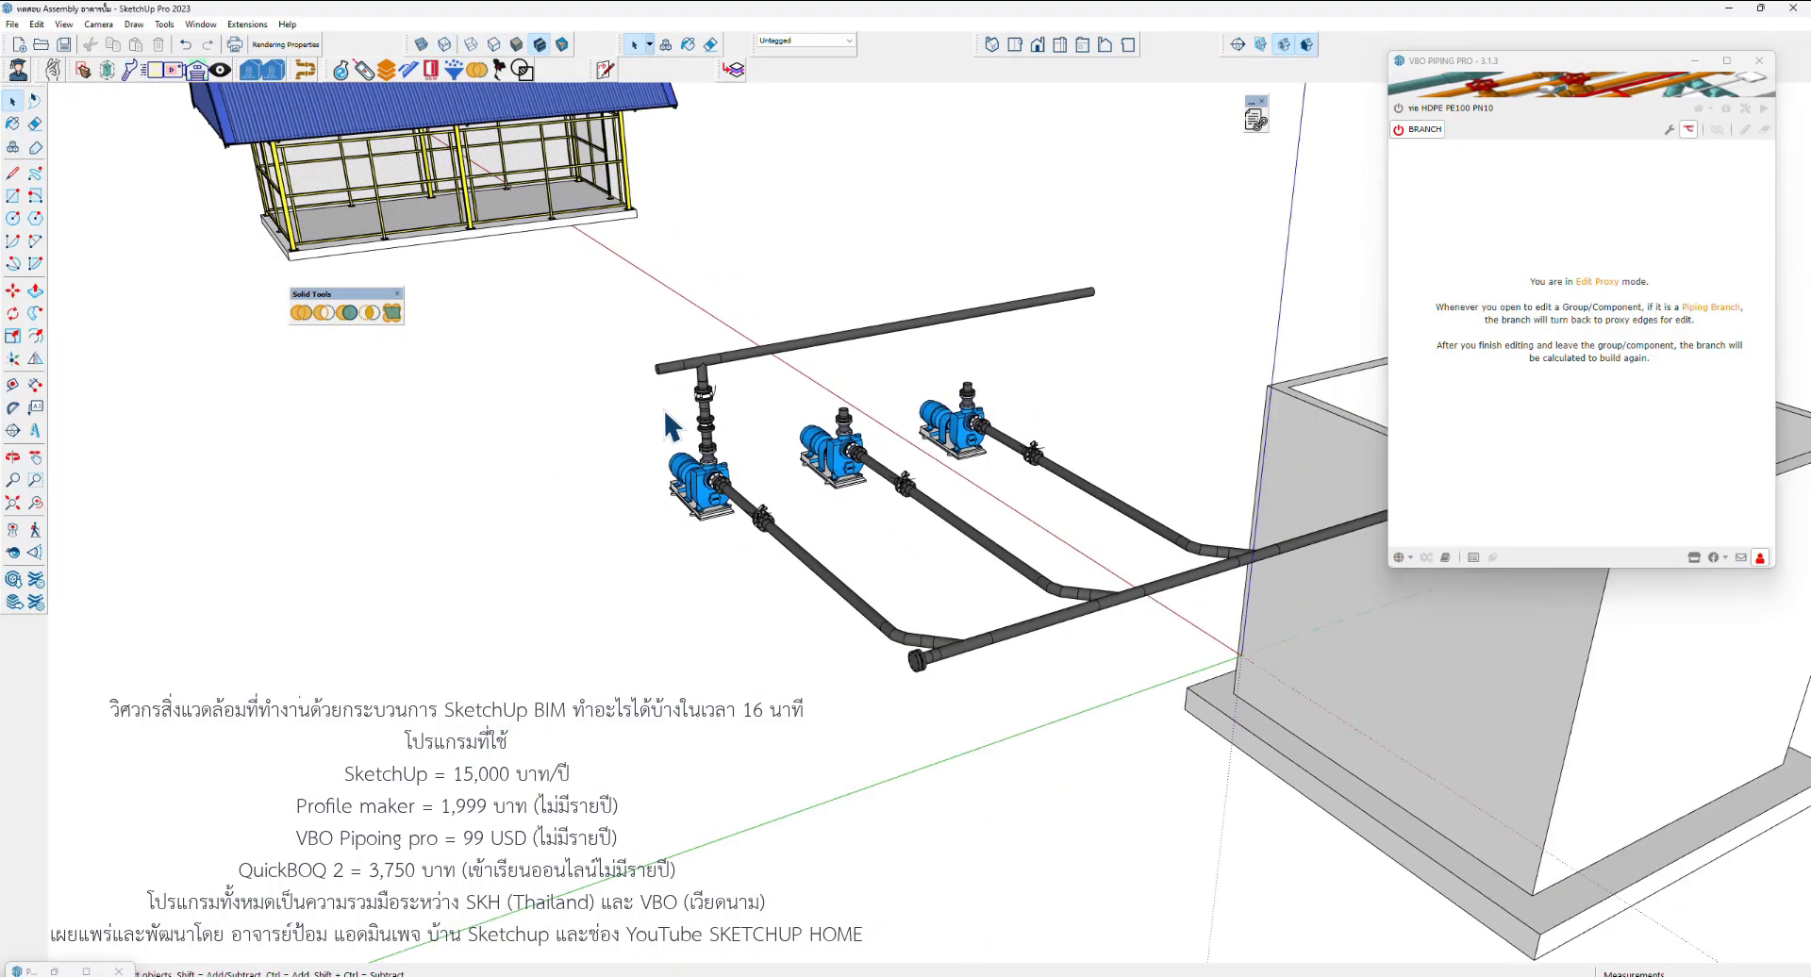
pyautogui.press('o')
pyautogui.moveTo(822, 405)
pyautogui.mouseDown()
pyautogui.moveTo(722, 436)
pyautogui.moveTo(745, 410)
pyautogui.mouseUp()
pyautogui.press('space')
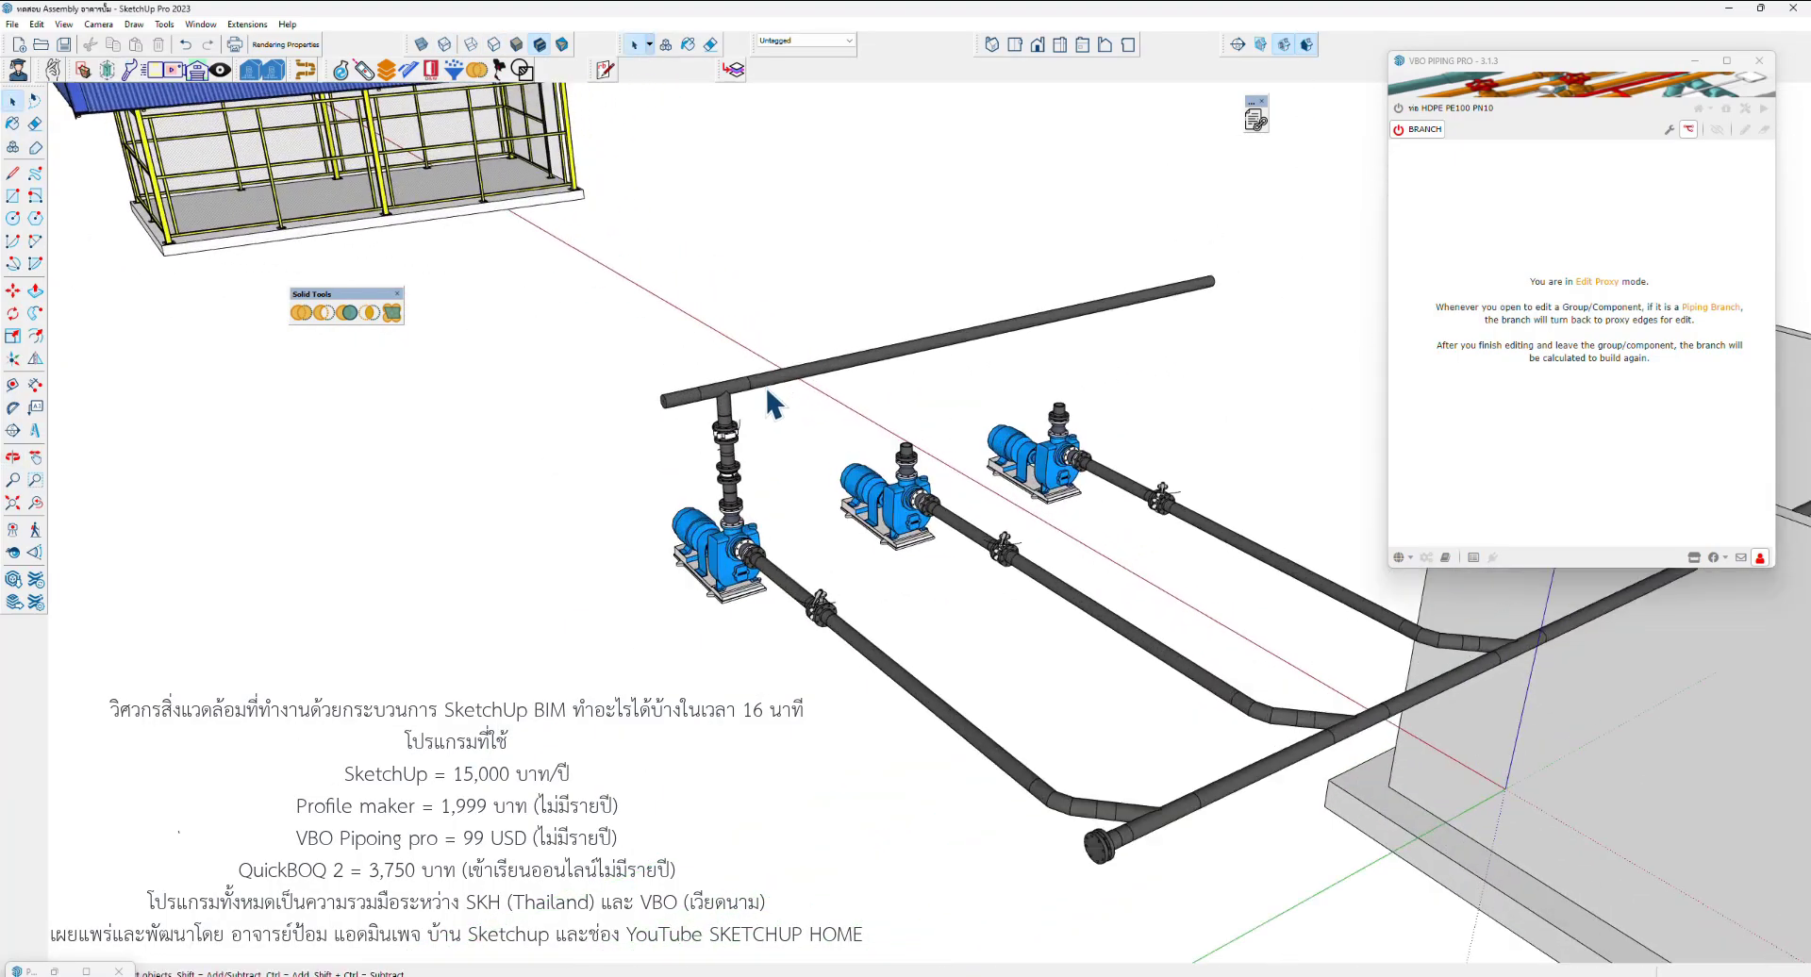
pyautogui.scroll(5, 761, 392)
pyautogui.scroll(5, 693, 429)
# Change the header tee at the front riser into a 45° HDPE branch fitting and clear the selection
pyautogui.scroll(-5, 680, 428)
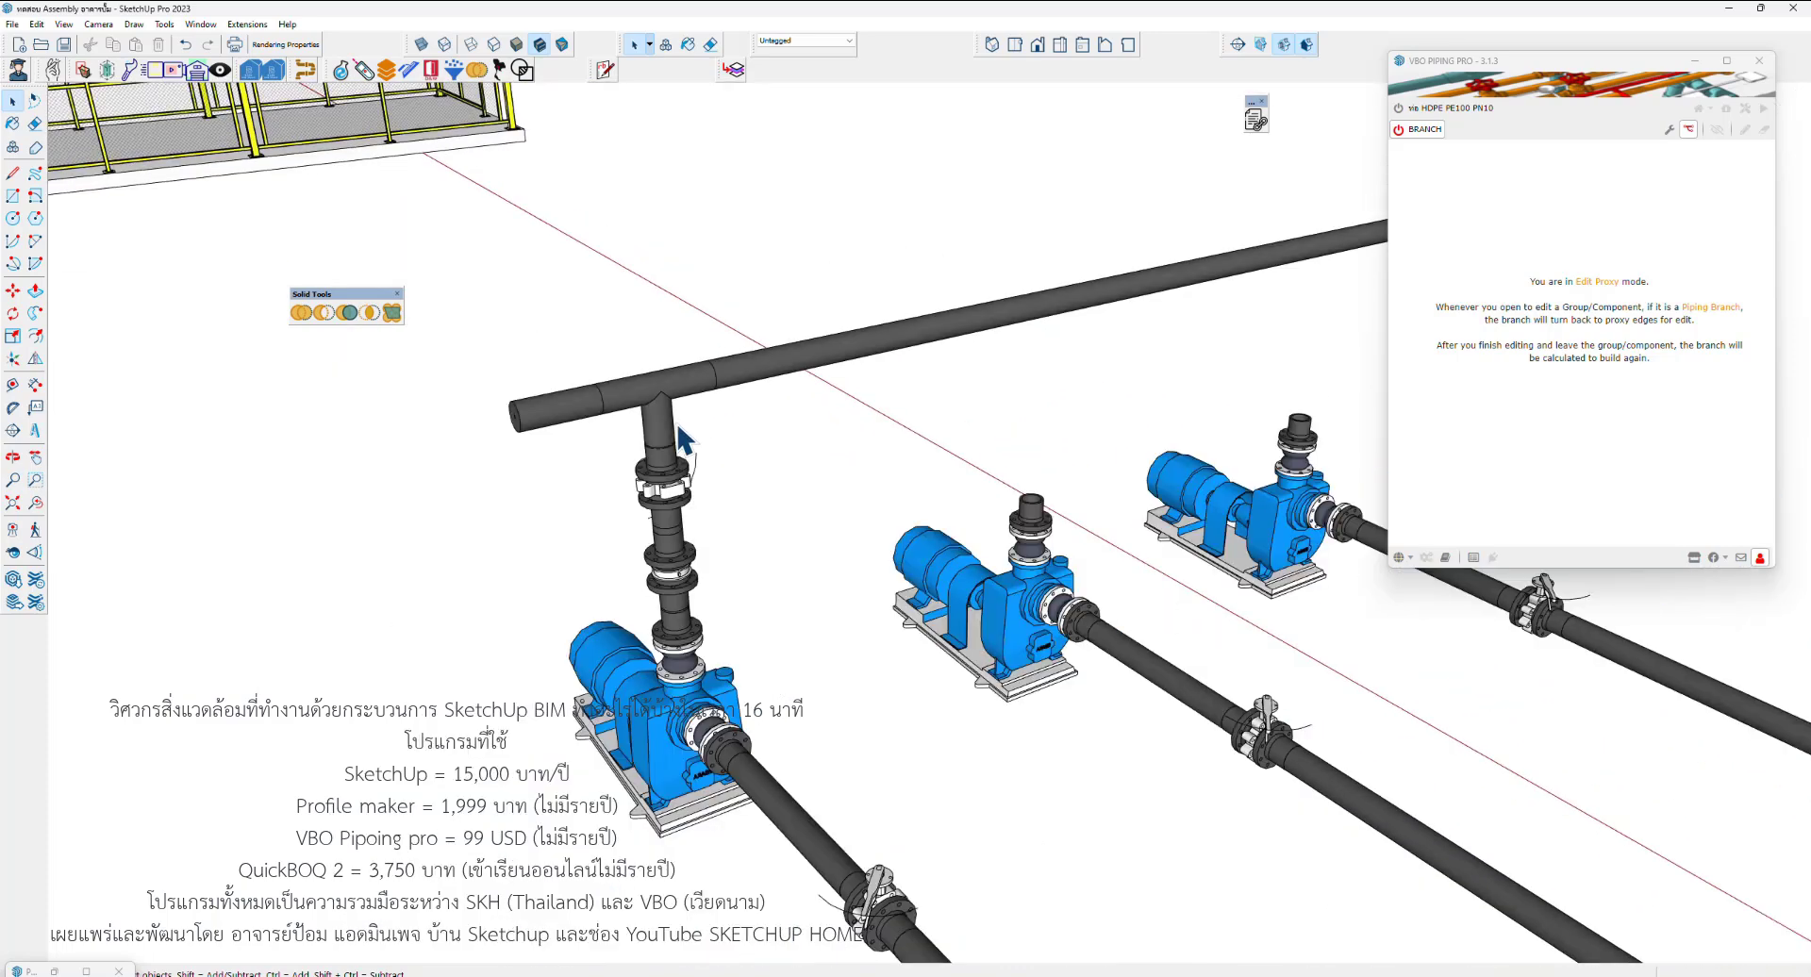
pyautogui.click(1669, 131)
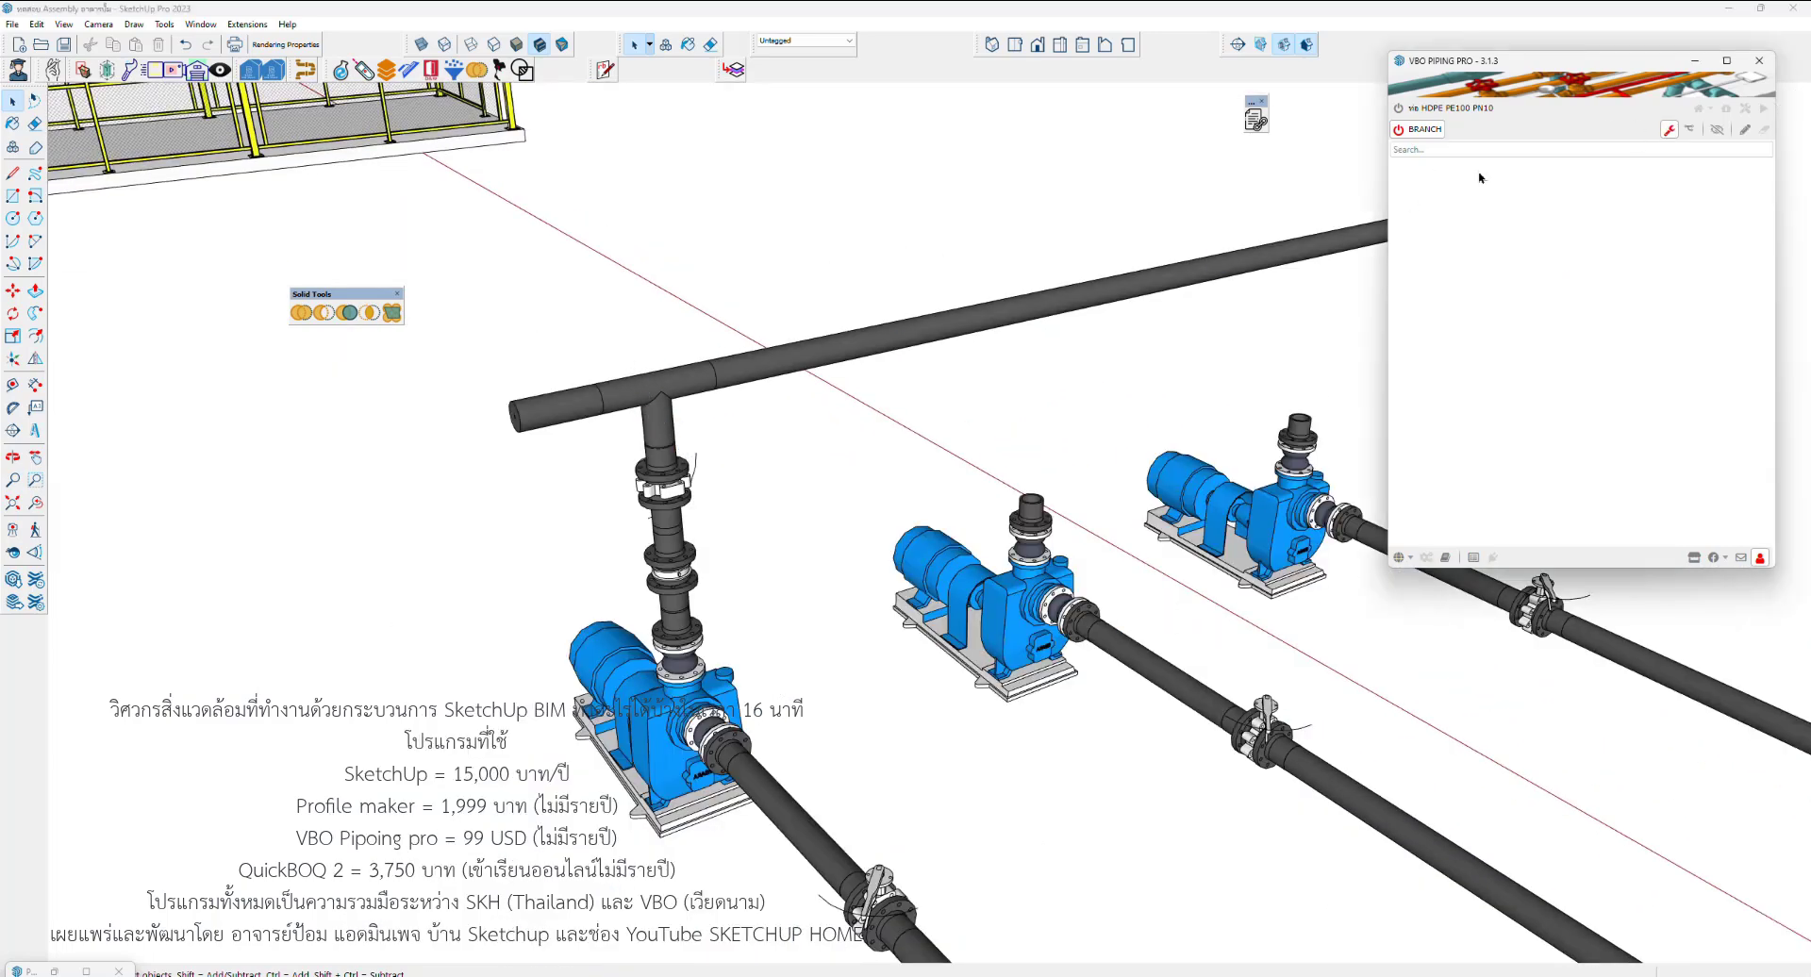
pyautogui.click(672, 398)
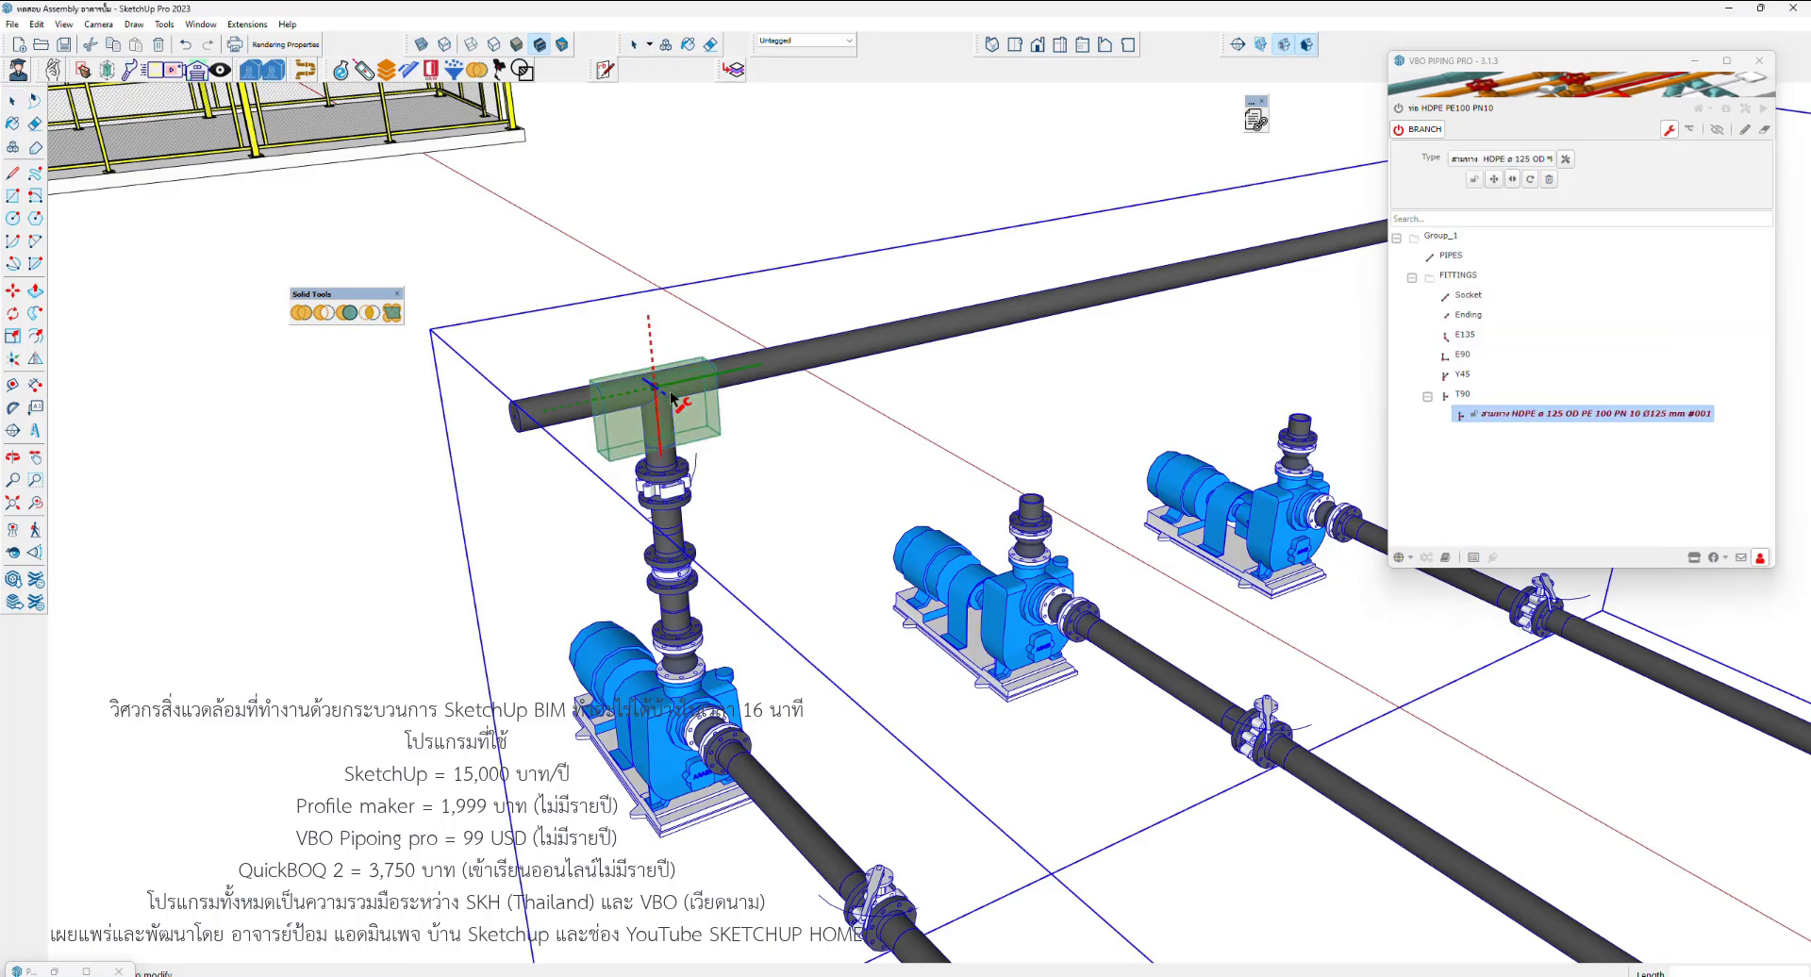
pyautogui.click(1478, 160)
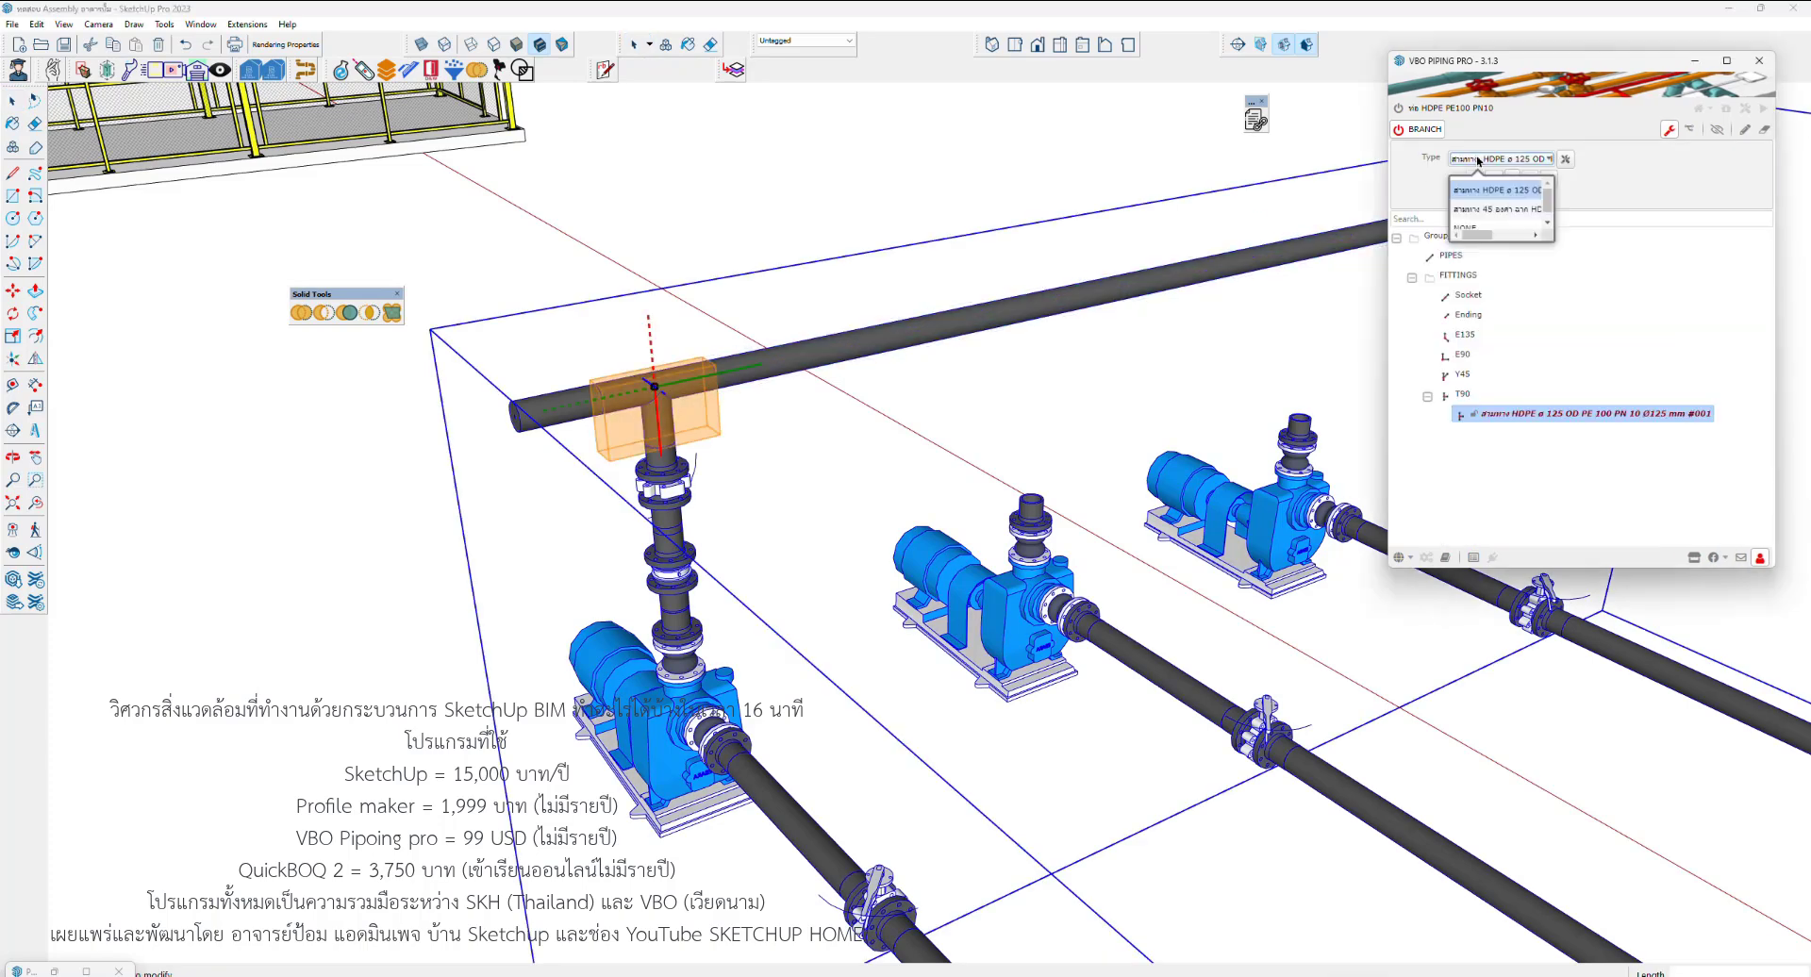
pyautogui.click(1505, 209)
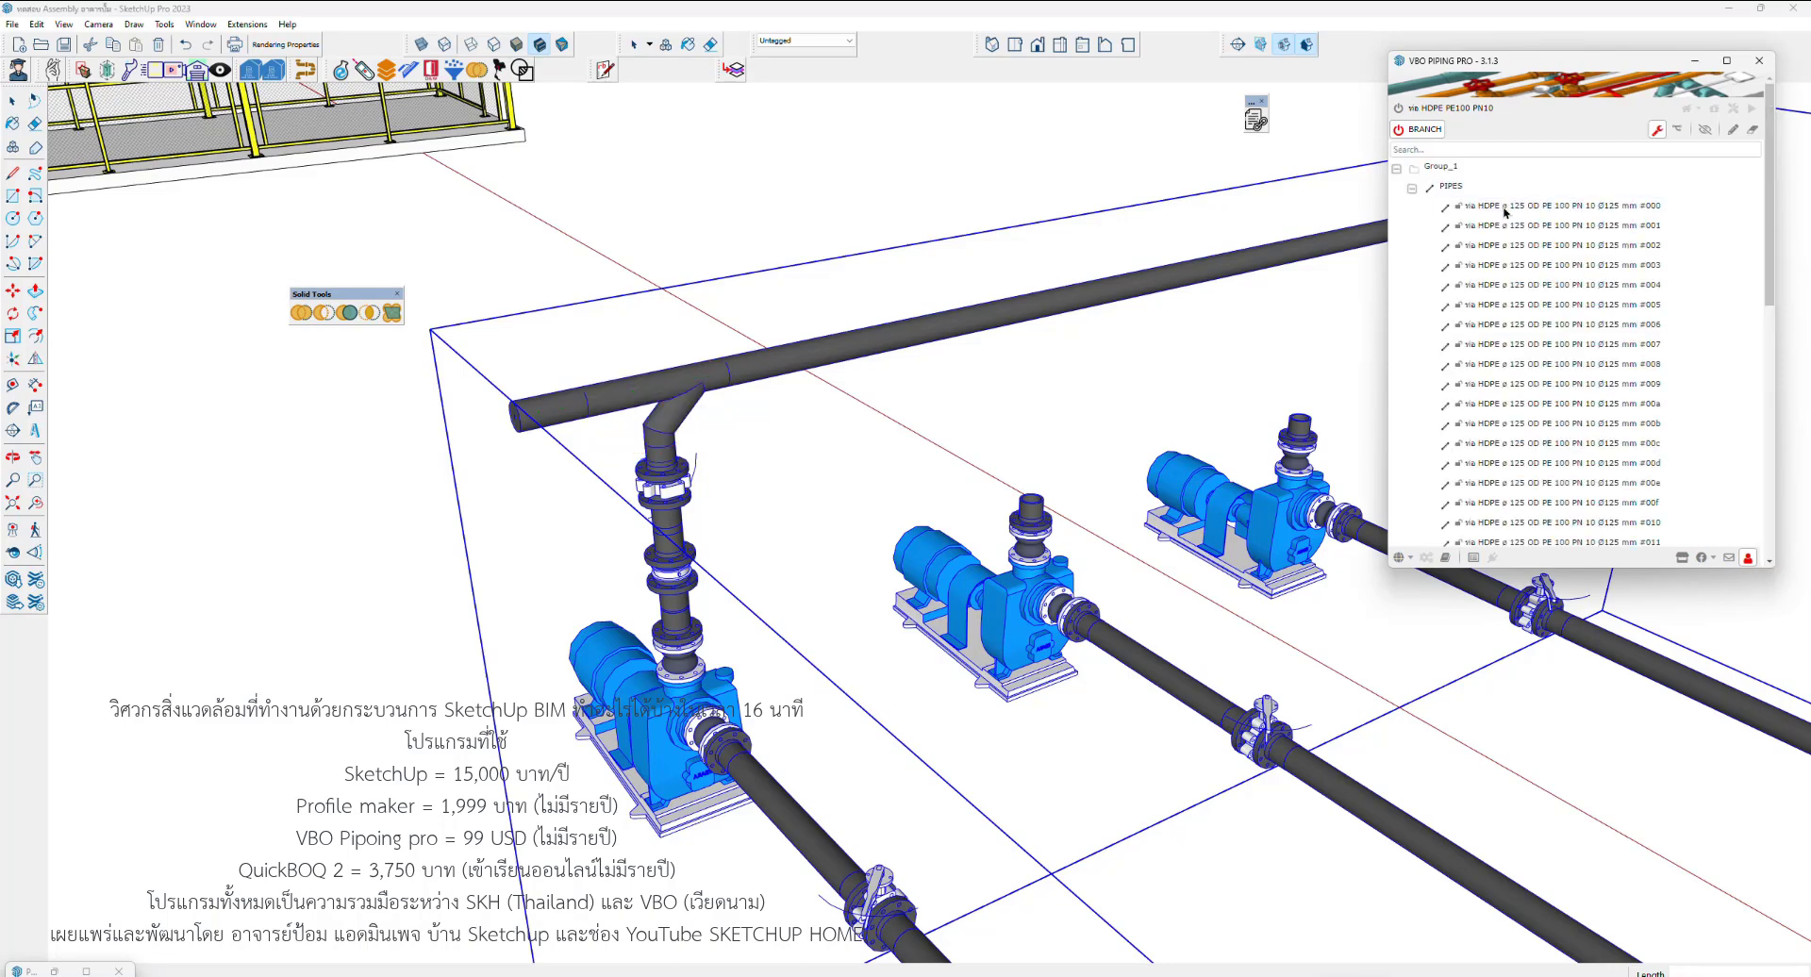
pyautogui.scroll(-1, 637, 379)
pyautogui.scroll(-2, 638, 378)
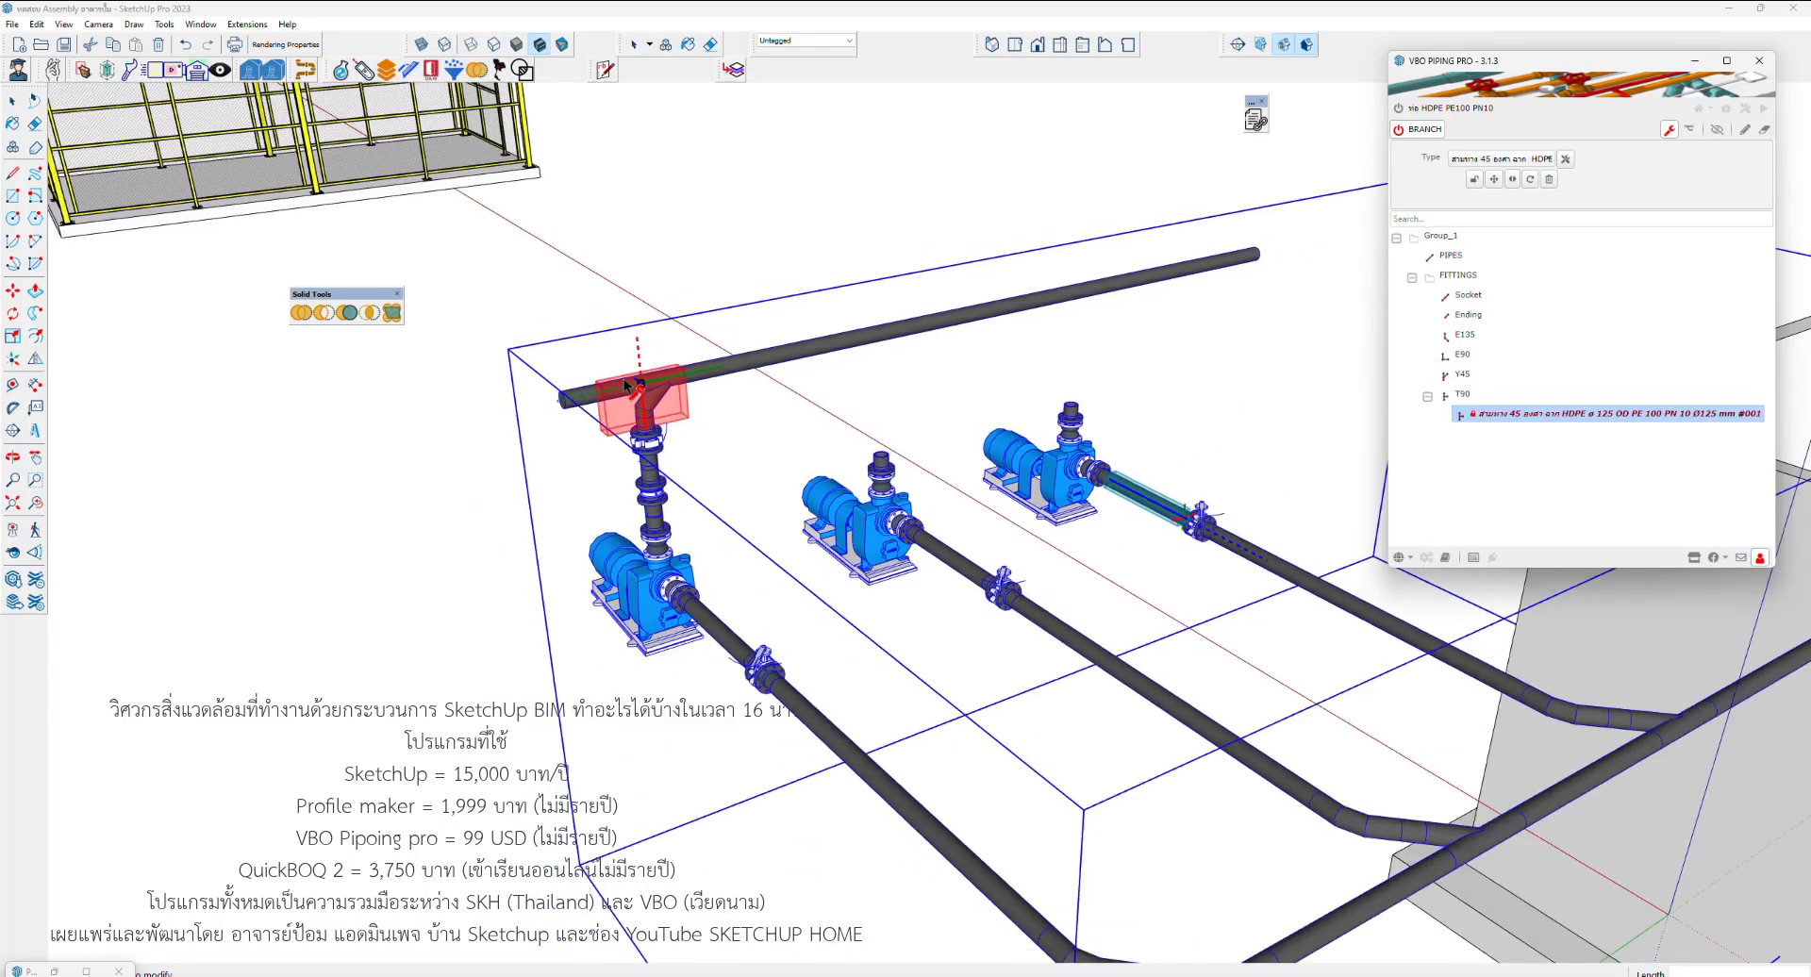
pyautogui.scroll(2, 509, 472)
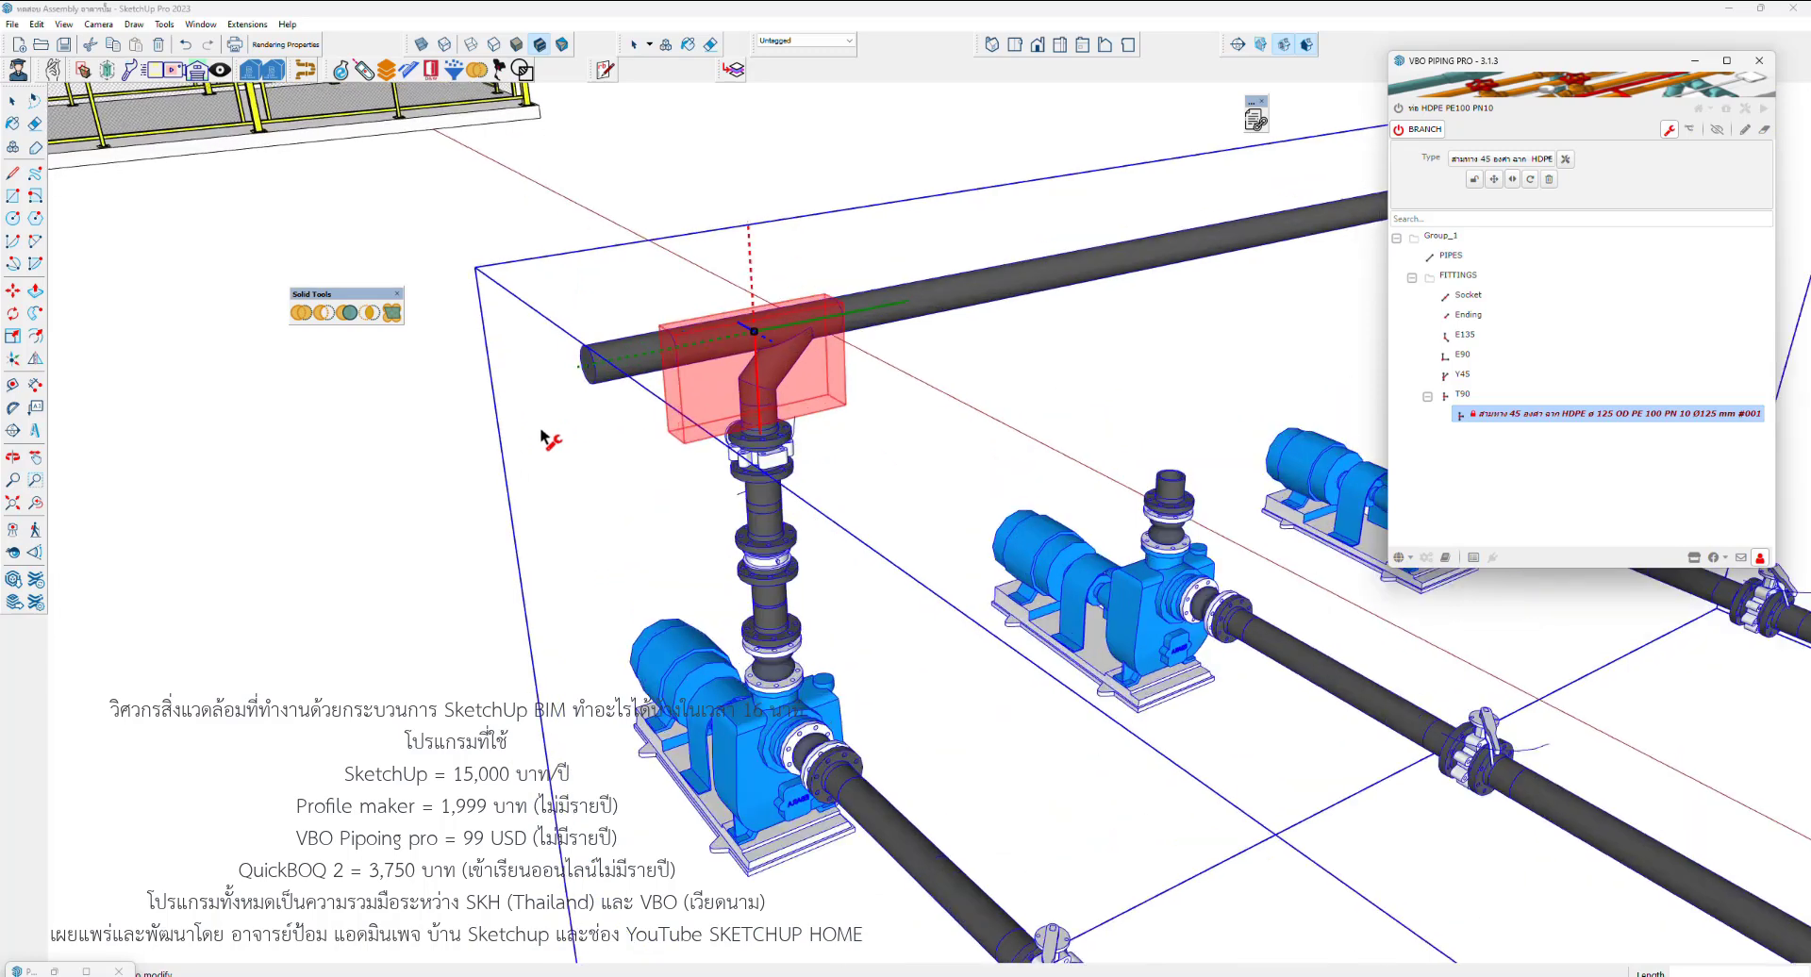
pyautogui.scroll(1, 477, 500)
pyautogui.press('space')
pyautogui.click(477, 495)
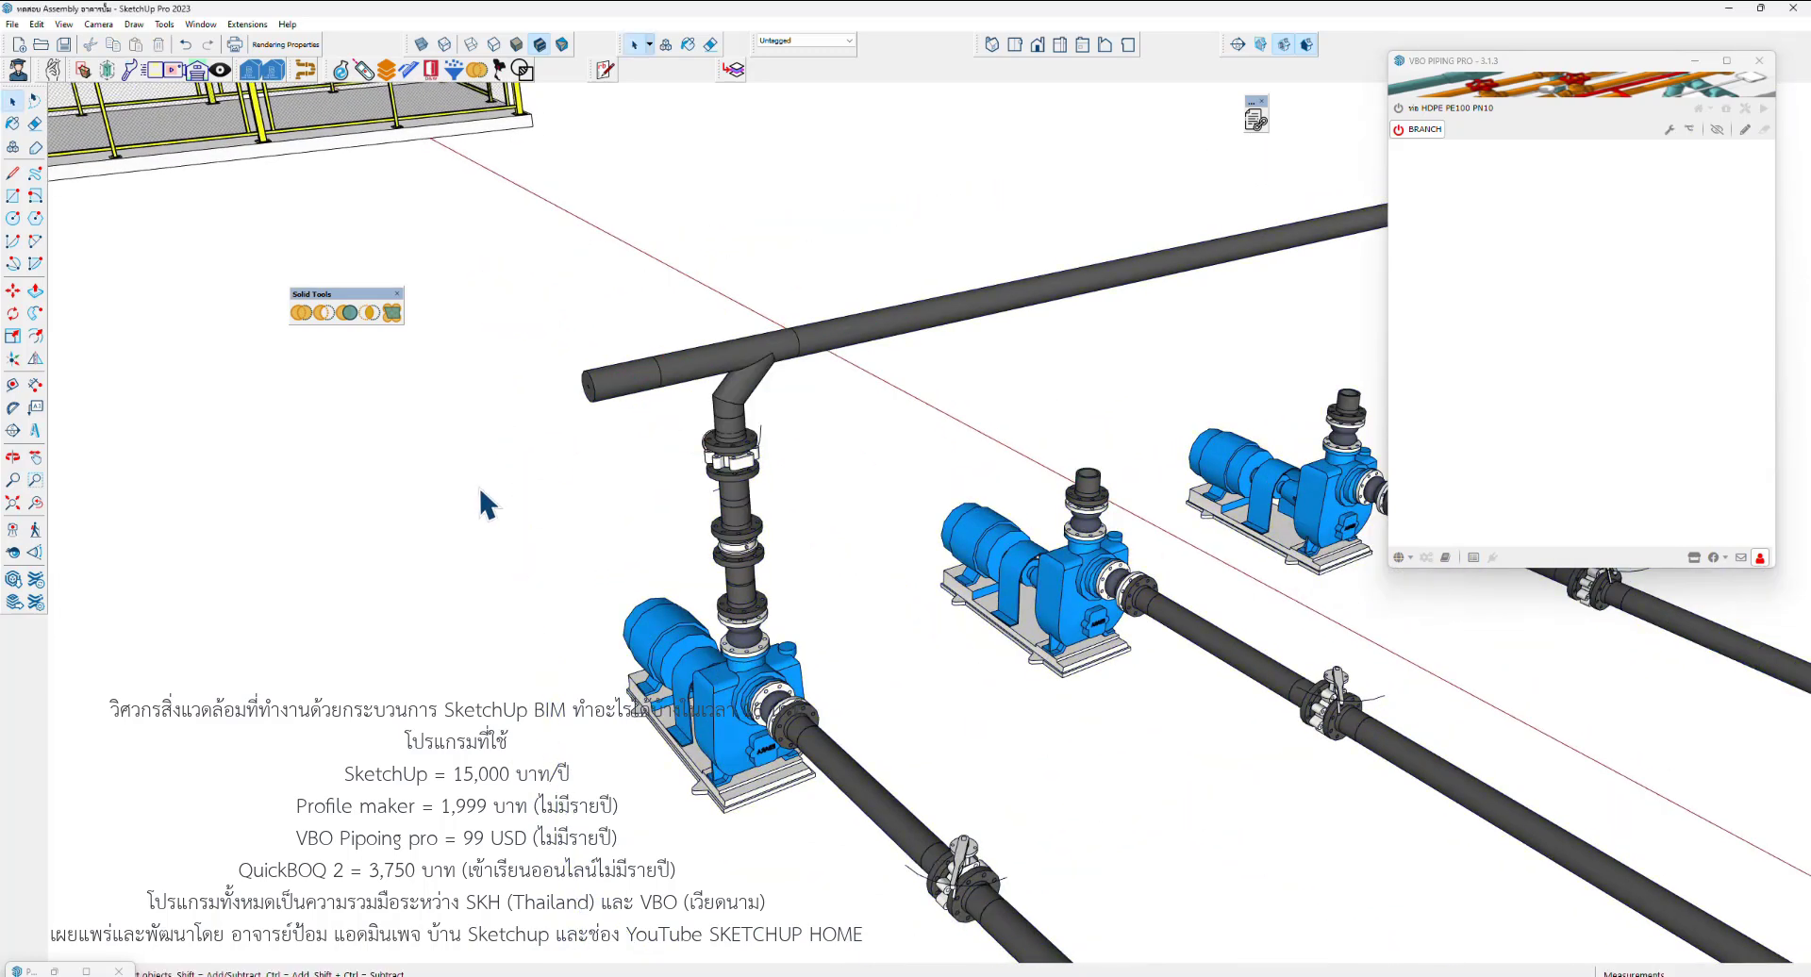
pyautogui.scroll(-1, 737, 372)
# Copy the vertical discharge branch centrelines along the red axis to the second pump
pyautogui.doubleClick(740, 376)
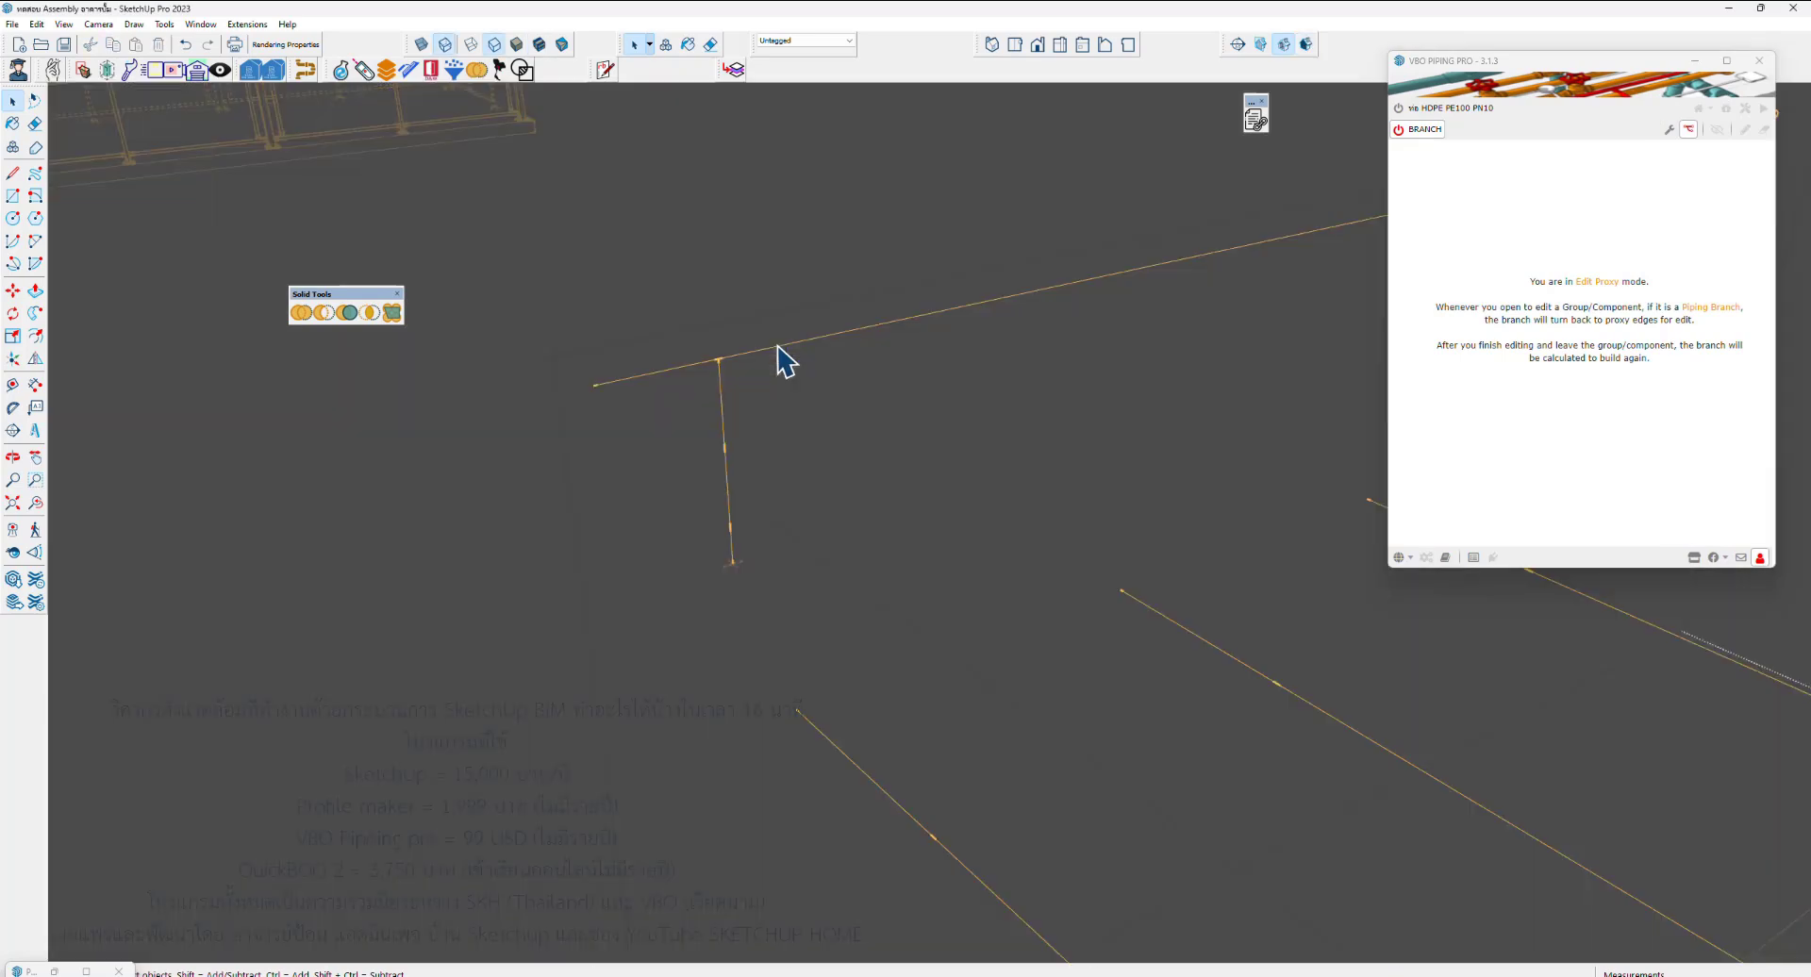
pyautogui.moveTo(688, 309); pyautogui.dragTo(799, 621)
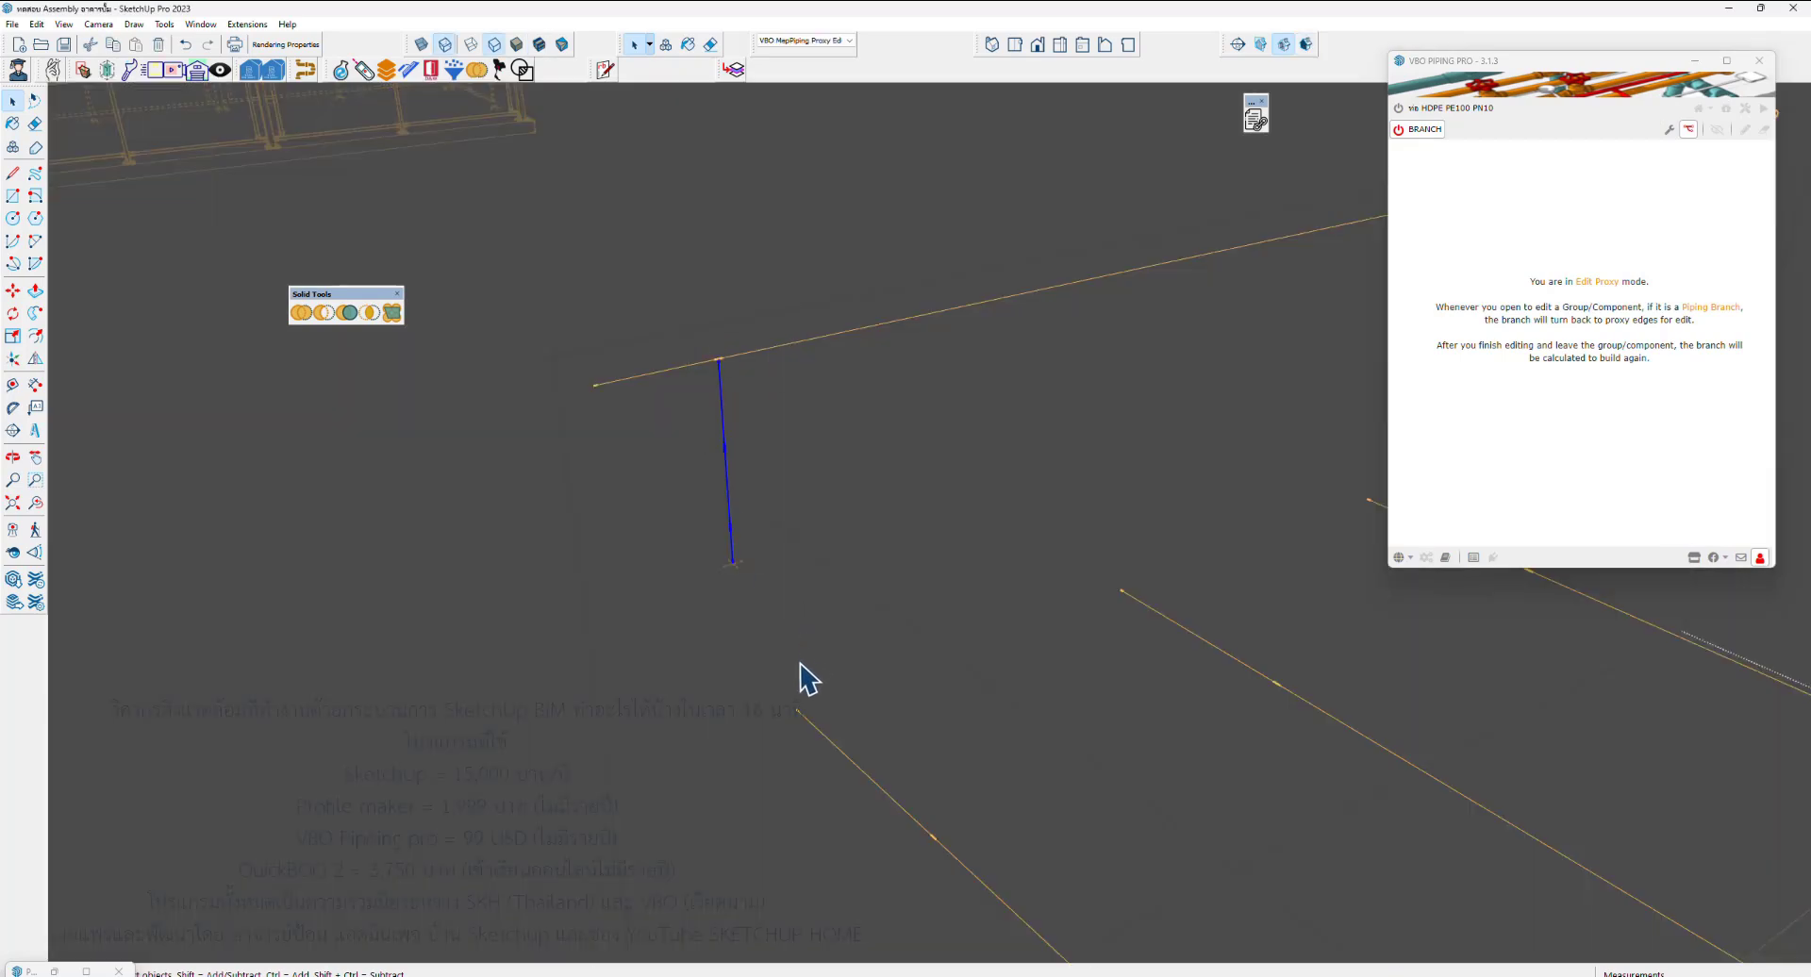
pyautogui.press('m')
pyautogui.click(799, 709)
pyautogui.press('ctrl')
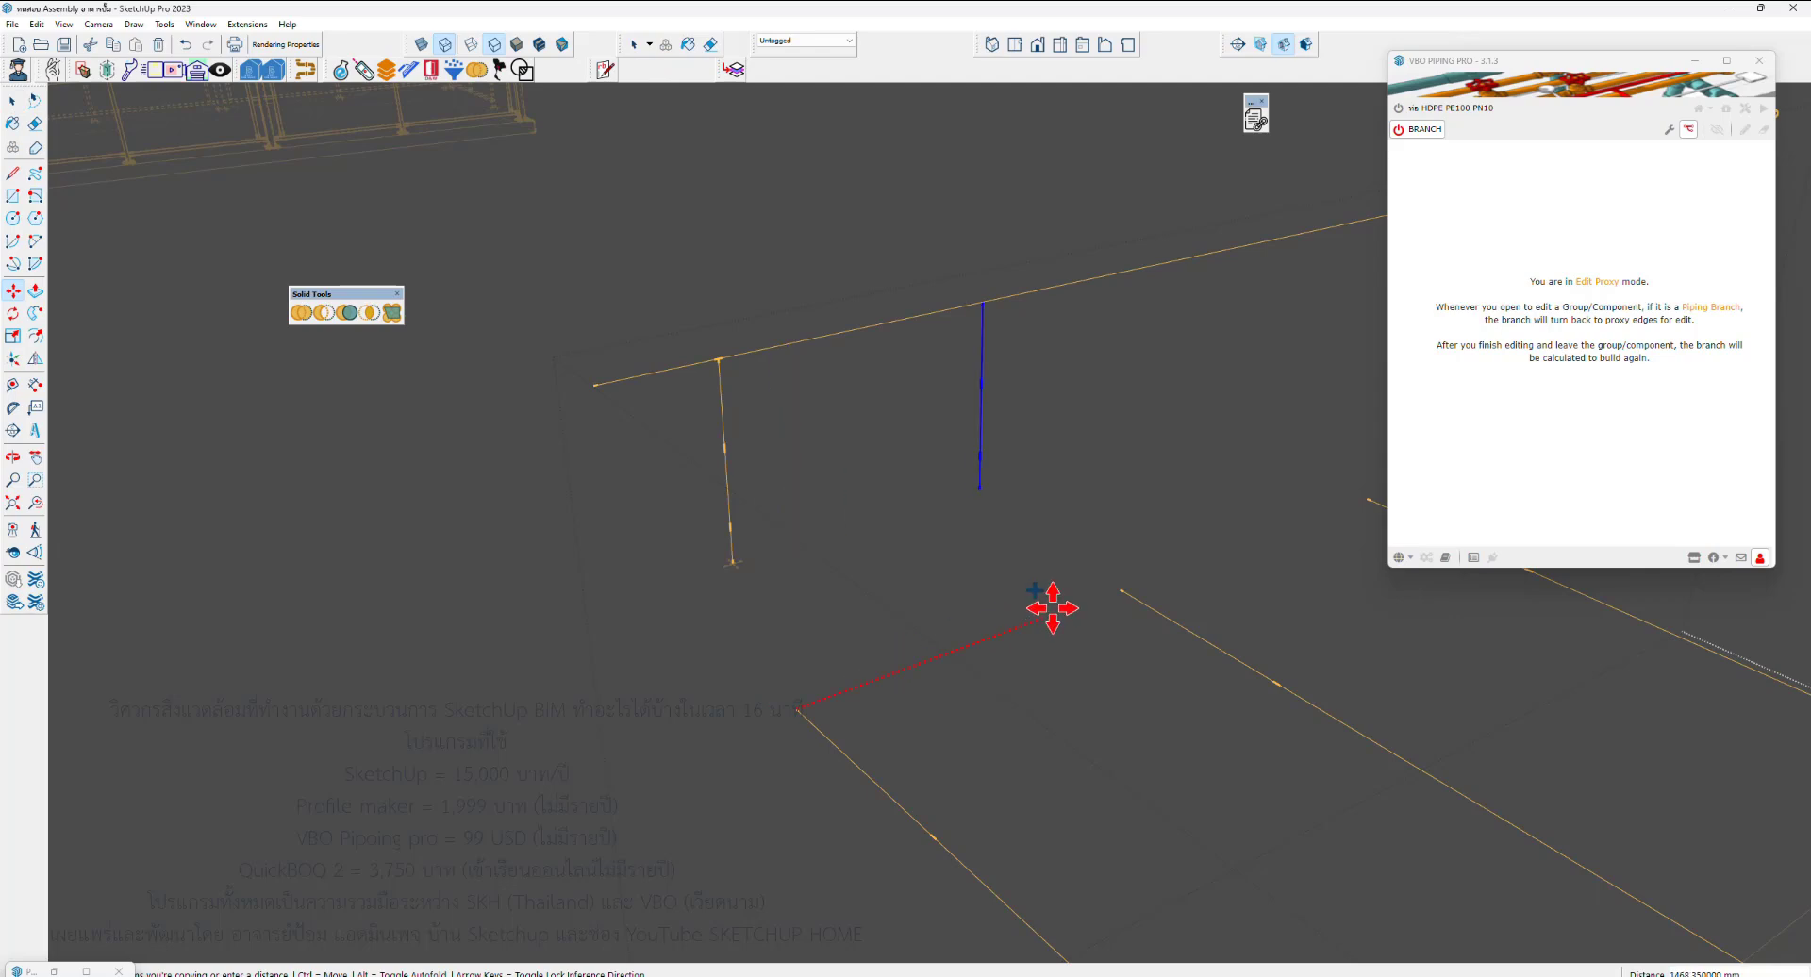
pyautogui.click(1122, 592)
pyautogui.press('space')
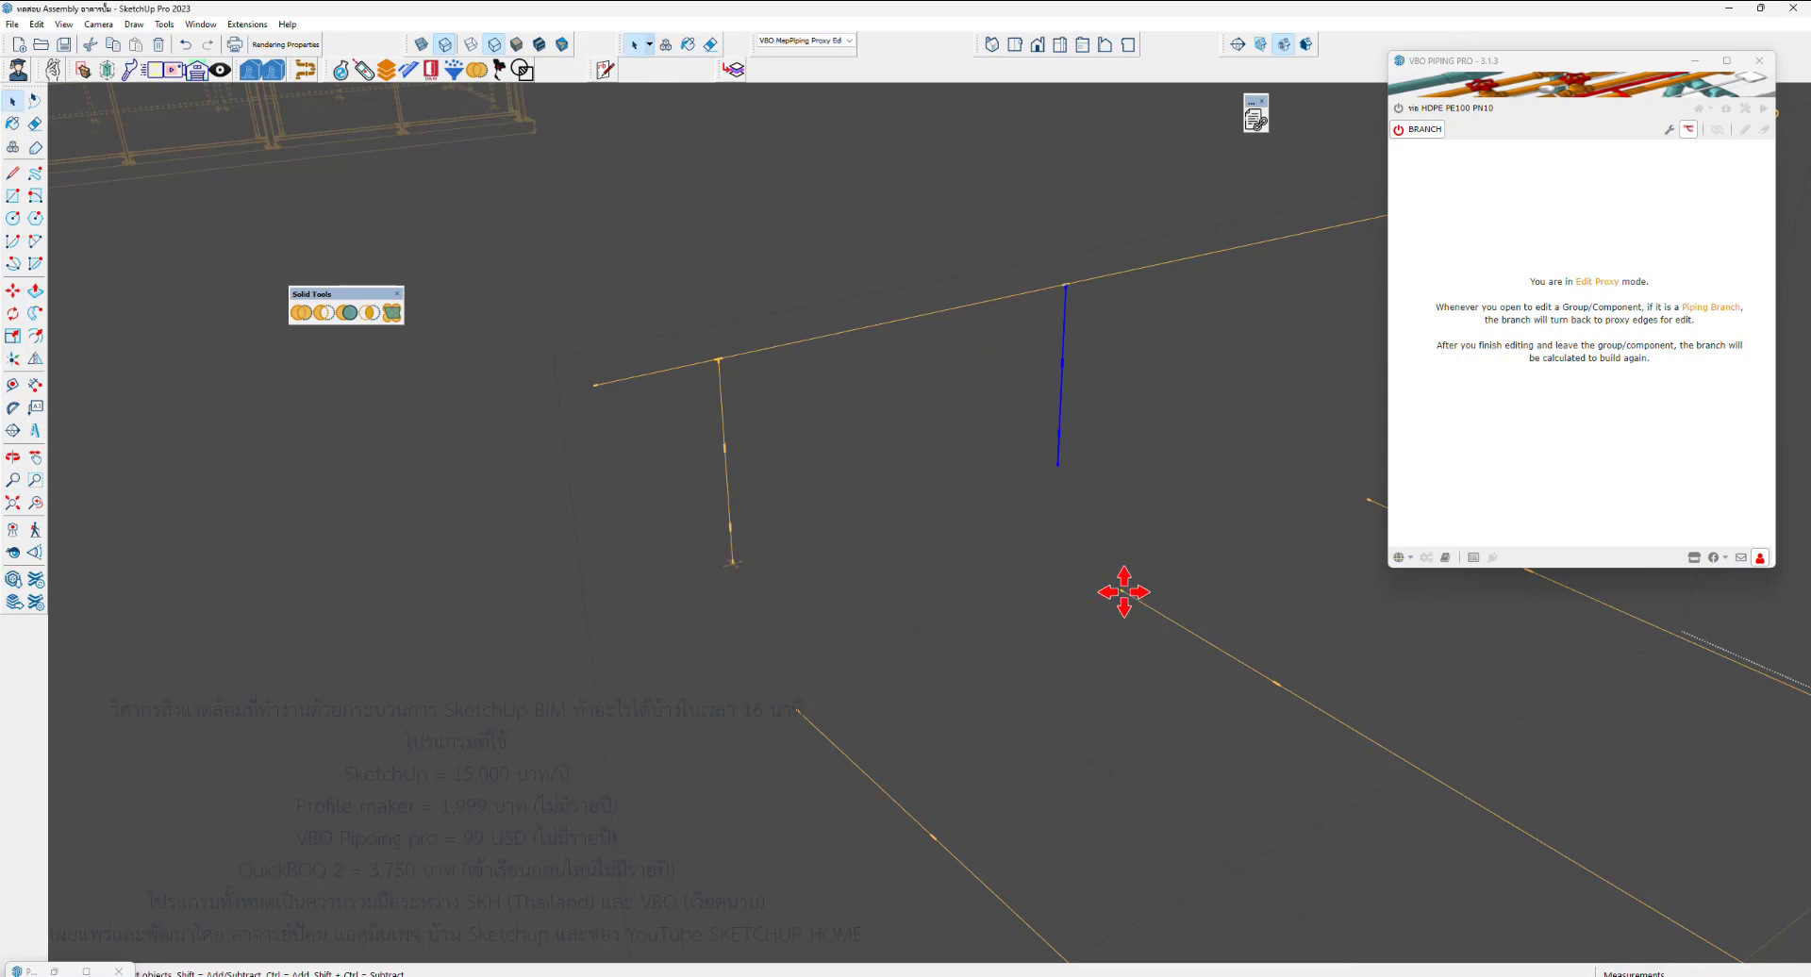
pyautogui.click(1123, 591)
pyautogui.scroll(5, 731, 424)
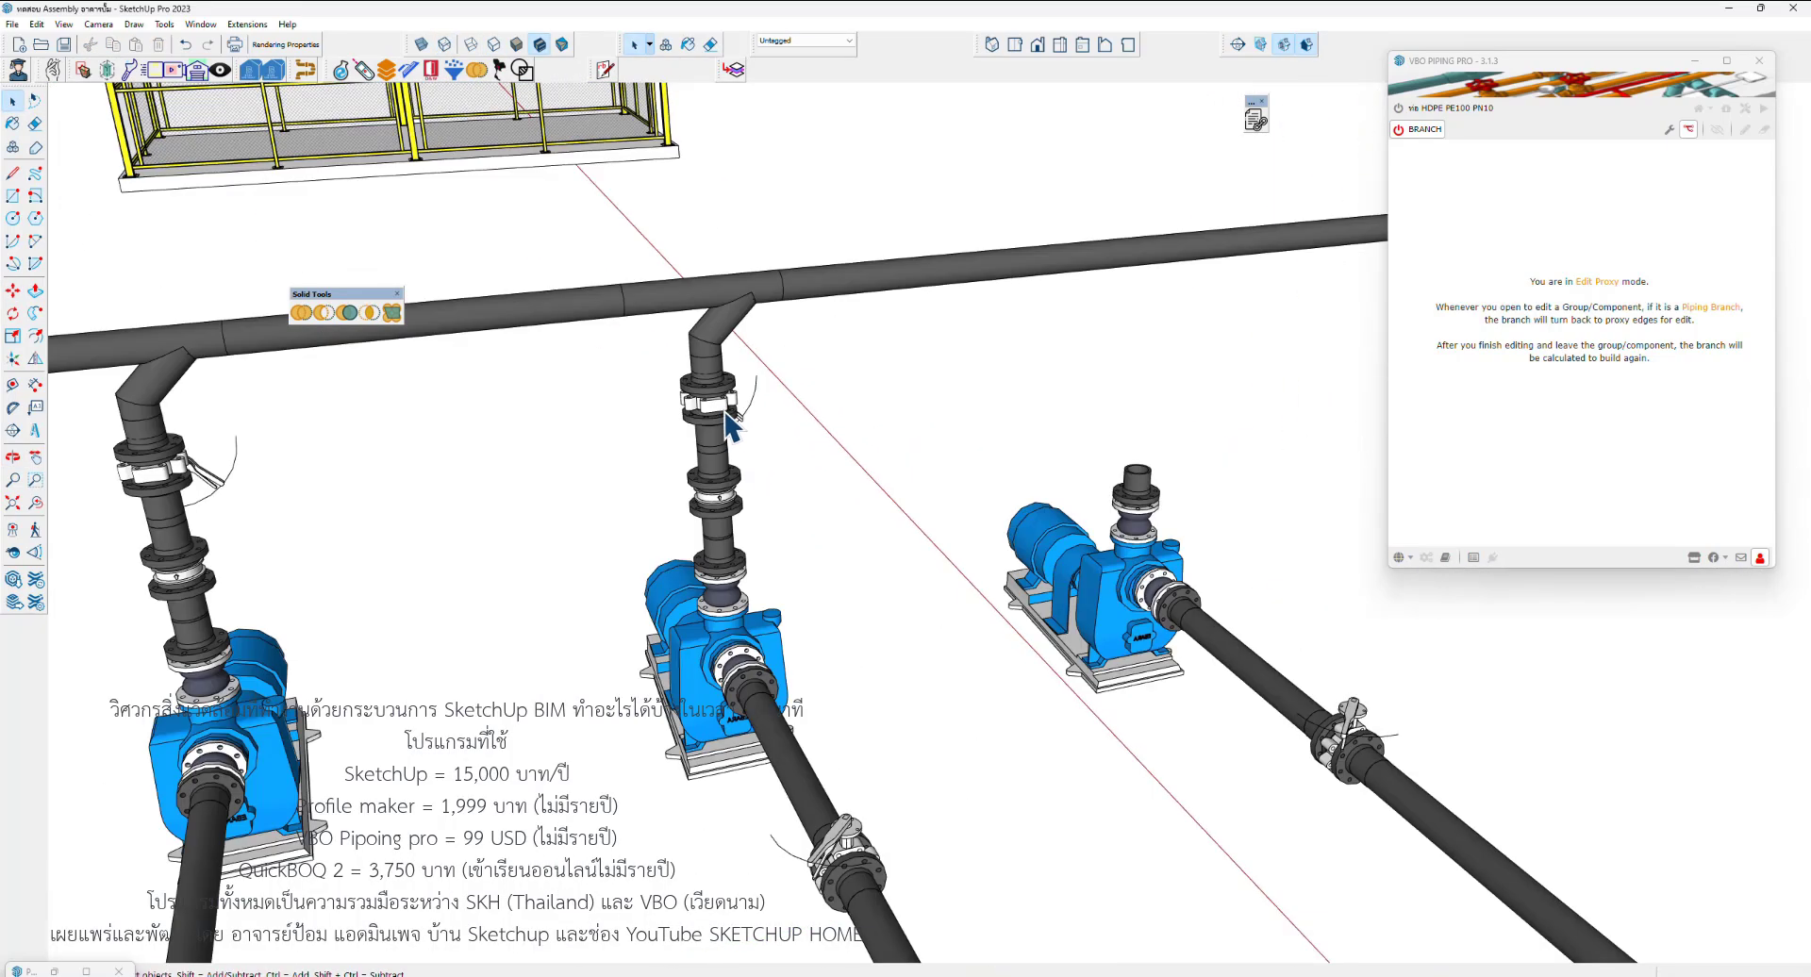
# Copy the vertical branch again to the third pump and close the group so the risers rebuild
pyautogui.click(731, 424)
pyautogui.doubleClick(731, 424)
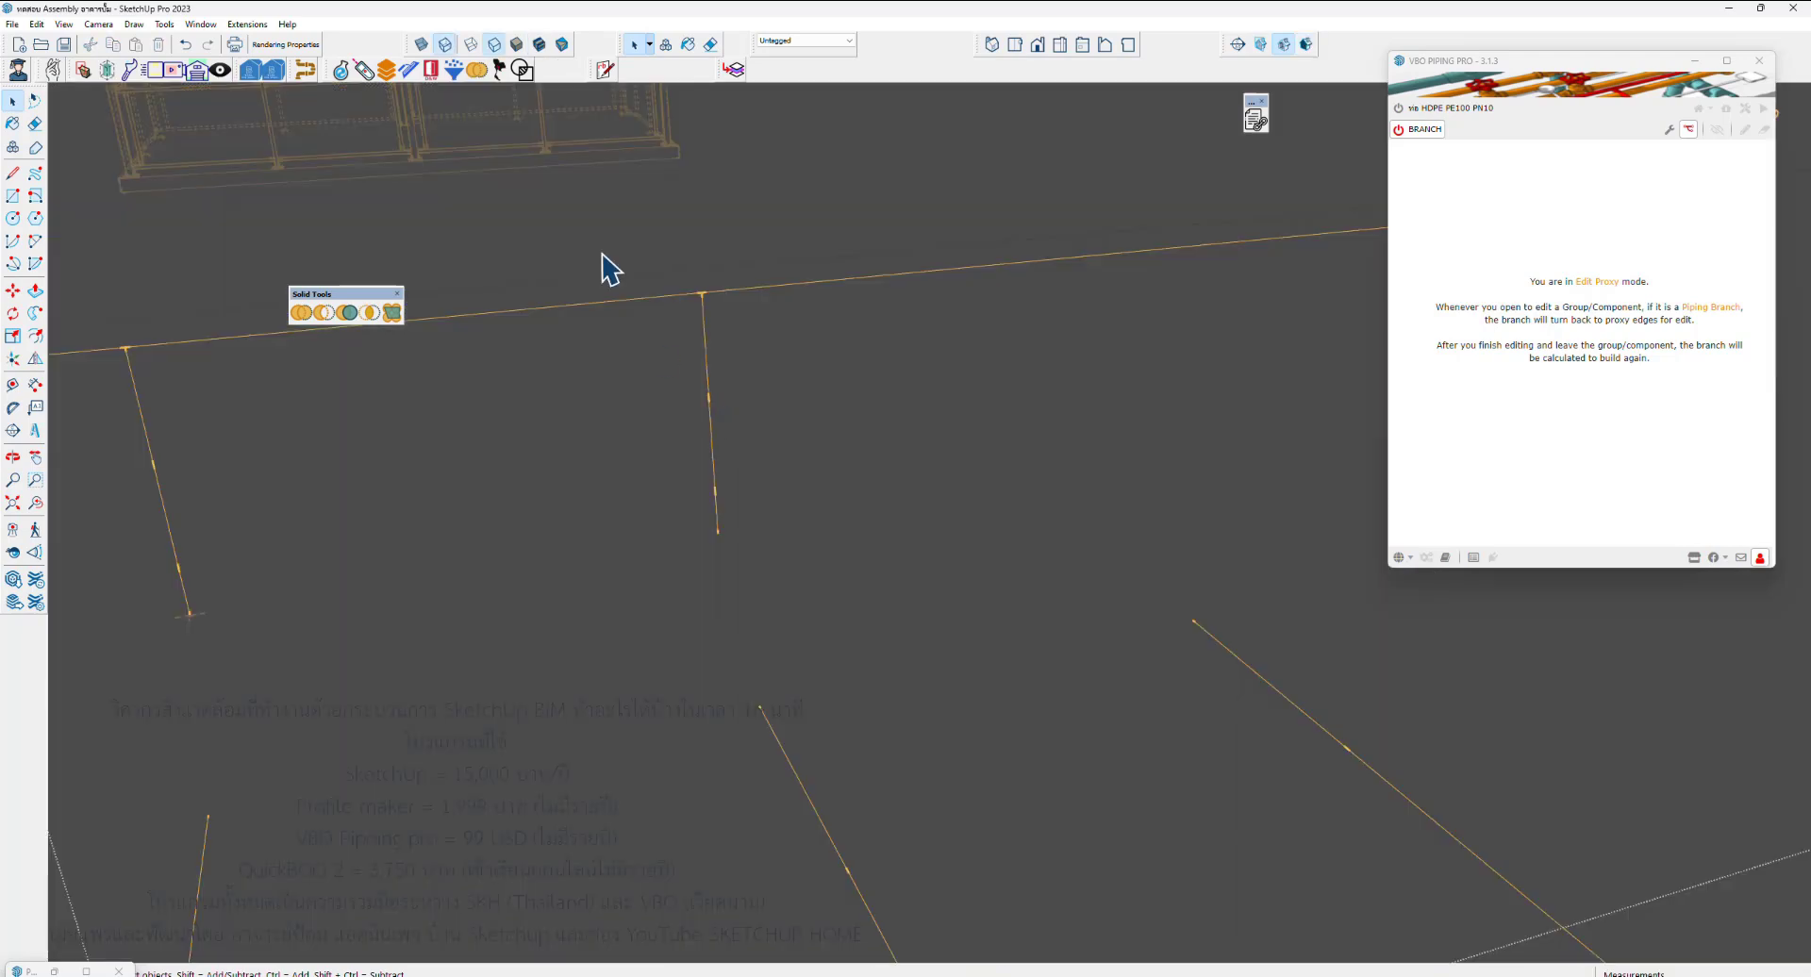
pyautogui.moveTo(598, 210); pyautogui.dragTo(813, 648)
pyautogui.press('m')
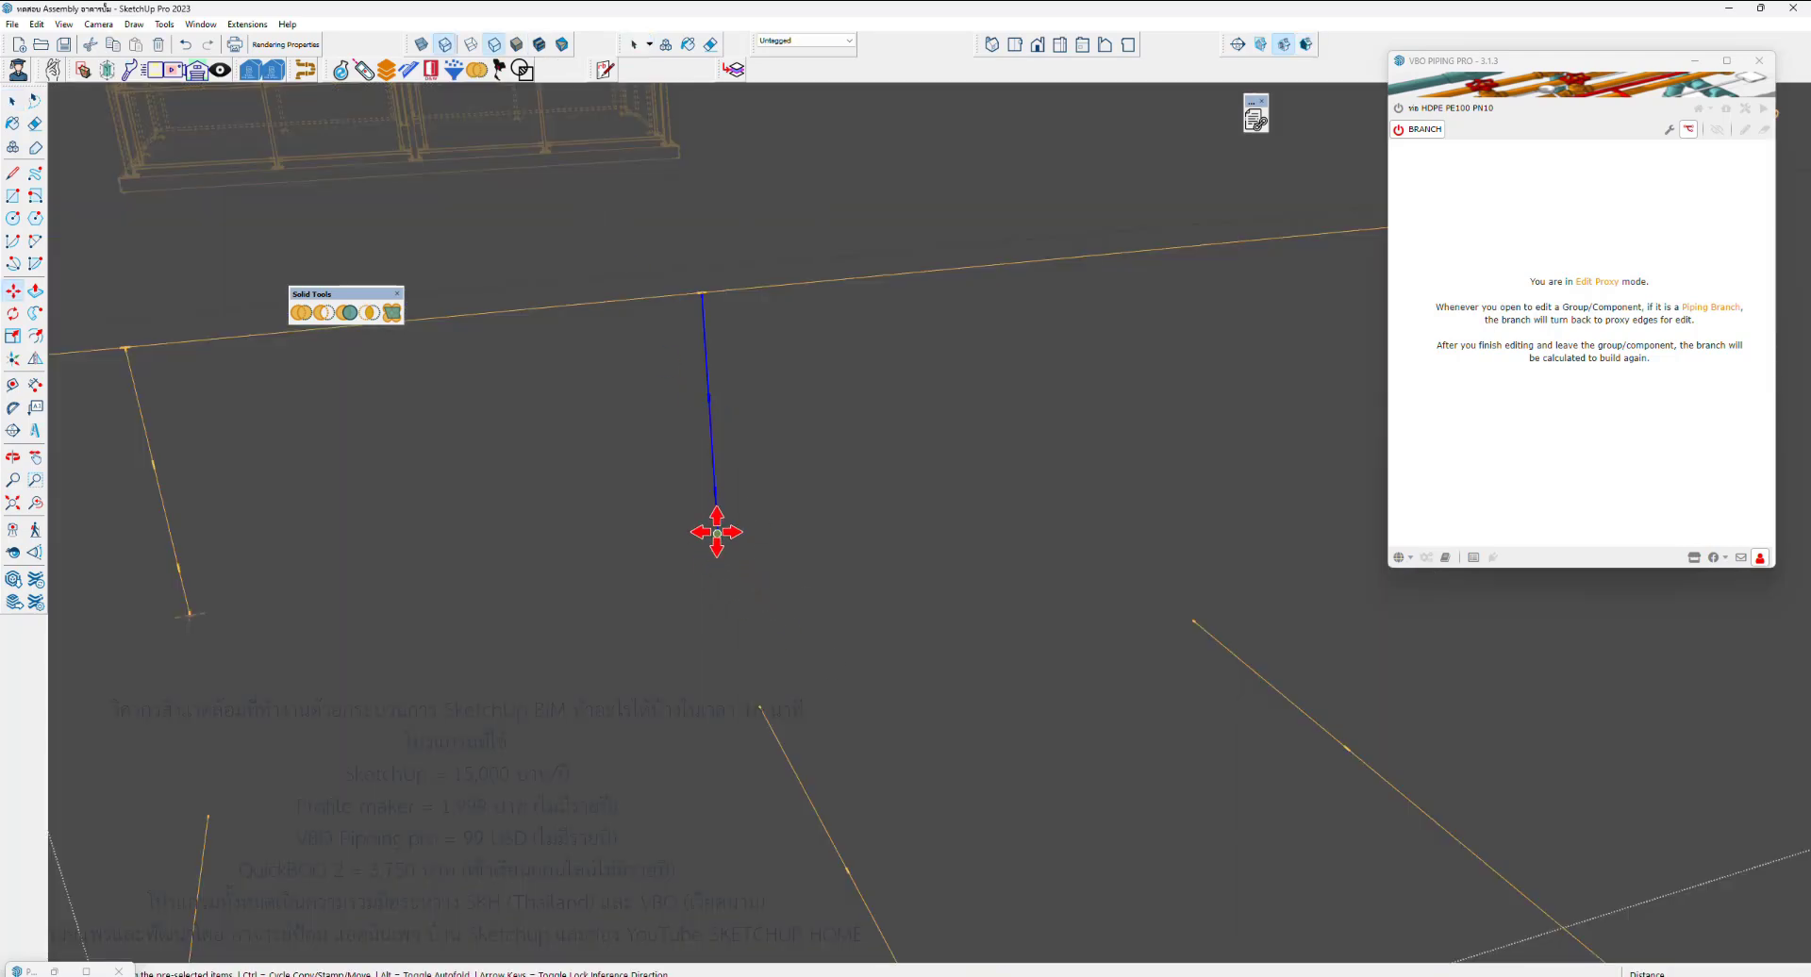
pyautogui.click(717, 532)
pyautogui.press('ctrl')
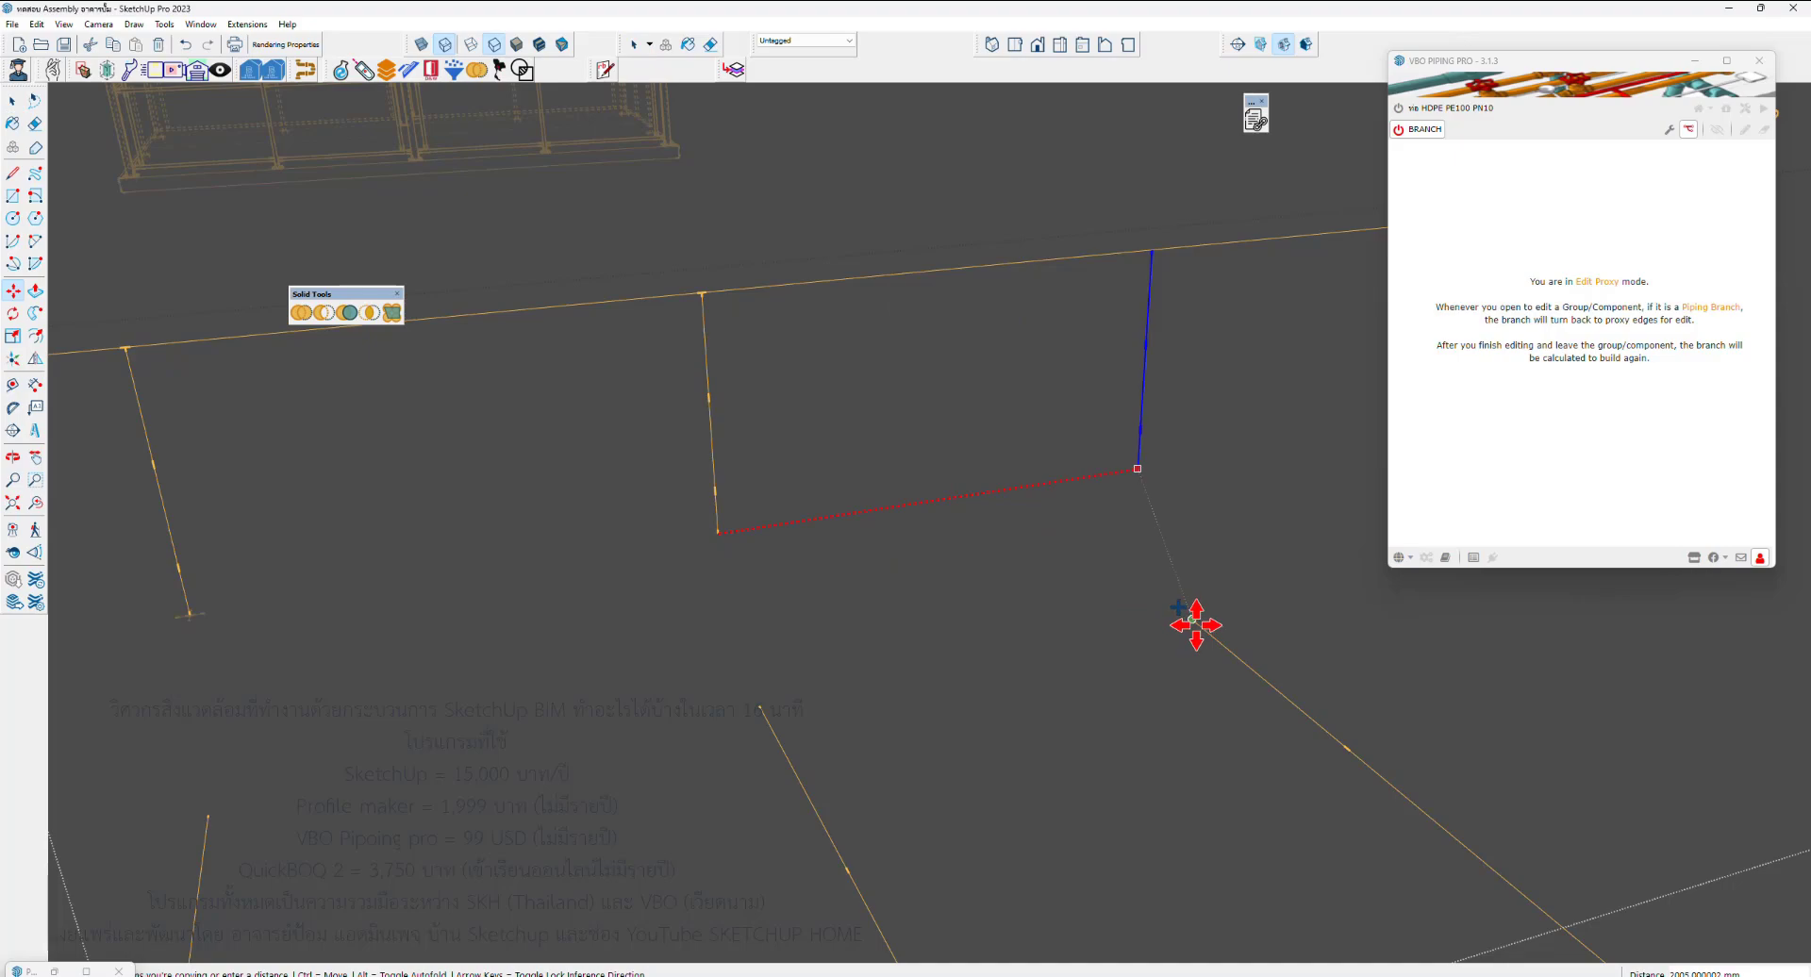
pyautogui.click(1190, 630)
pyautogui.press('space')
pyautogui.click(1155, 614)
pyautogui.moveTo(858, 627)
pyautogui.mouseDown(button='middle')
pyautogui.moveTo(881, 497)
pyautogui.moveTo(780, 492)
pyautogui.moveTo(667, 558)
pyautogui.mouseUp(button='middle')
pyautogui.scroll(5, 920, 476)
pyautogui.scroll(-5, 919, 477)
pyautogui.scroll(2, 667, 557)
pyautogui.scroll(2, 729, 508)
# Fit a blind flange ø 125 OD on the discharge header's open left end
pyautogui.moveTo(729, 508); pyautogui.dragTo(1062, 439, button='middle')
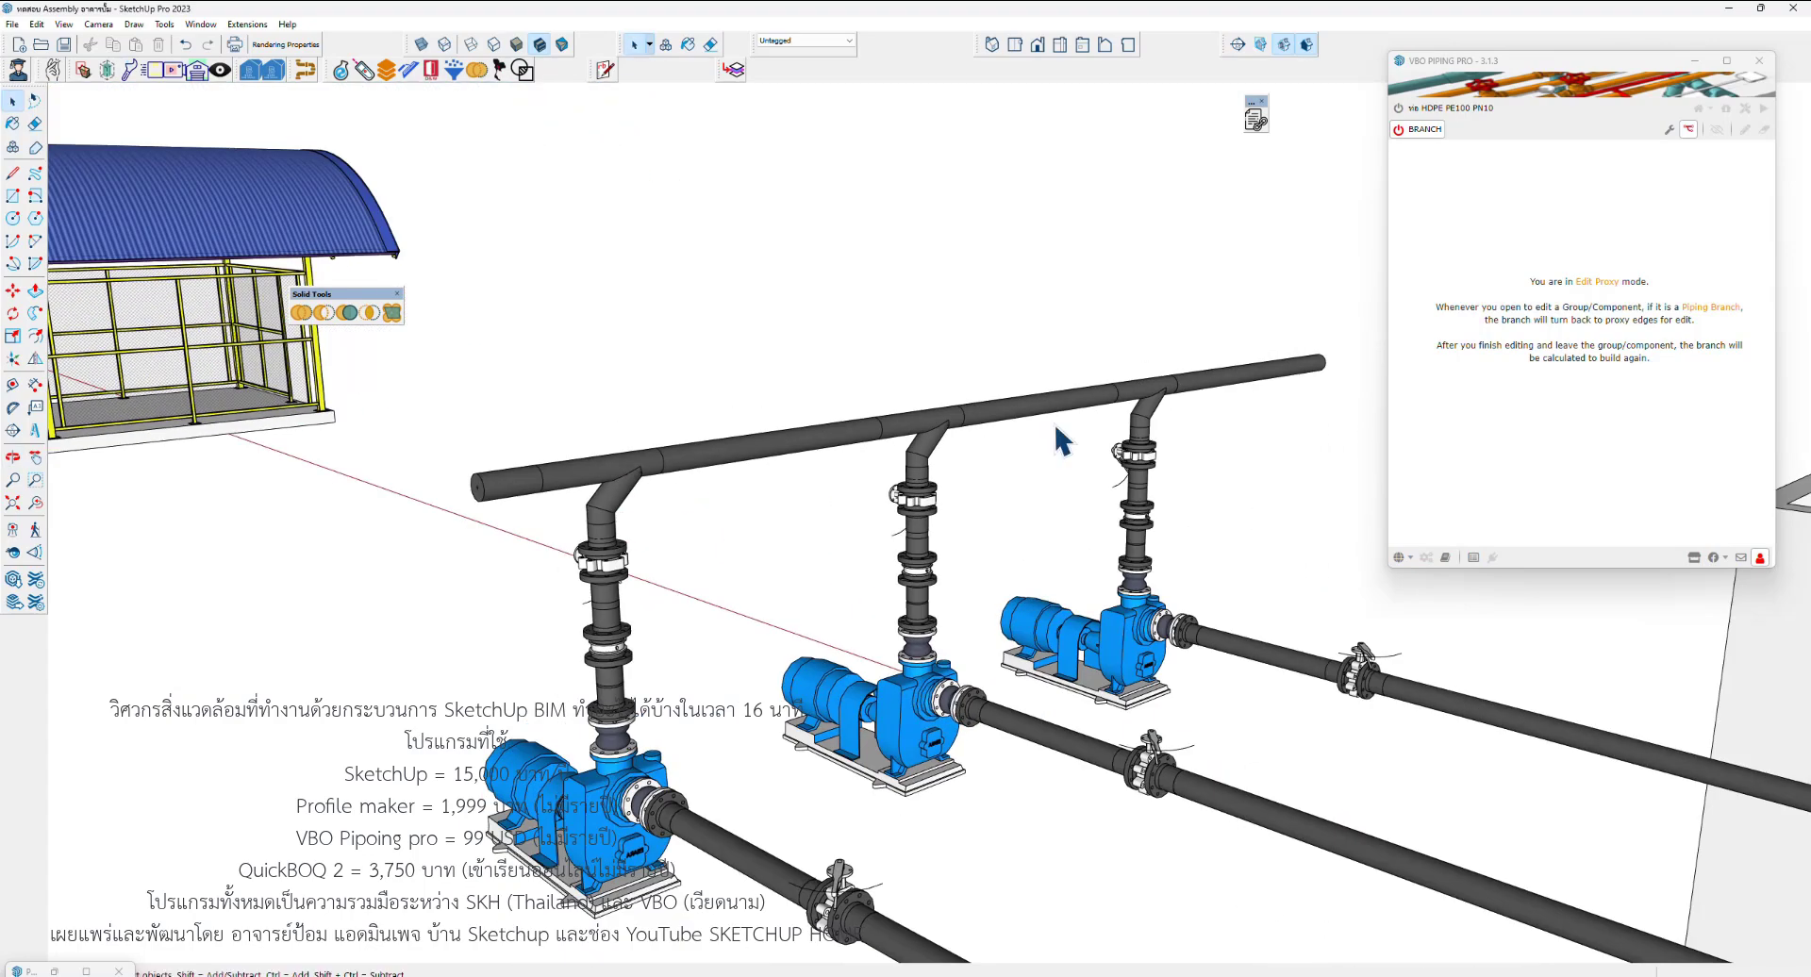
pyautogui.scroll(2, 504, 509)
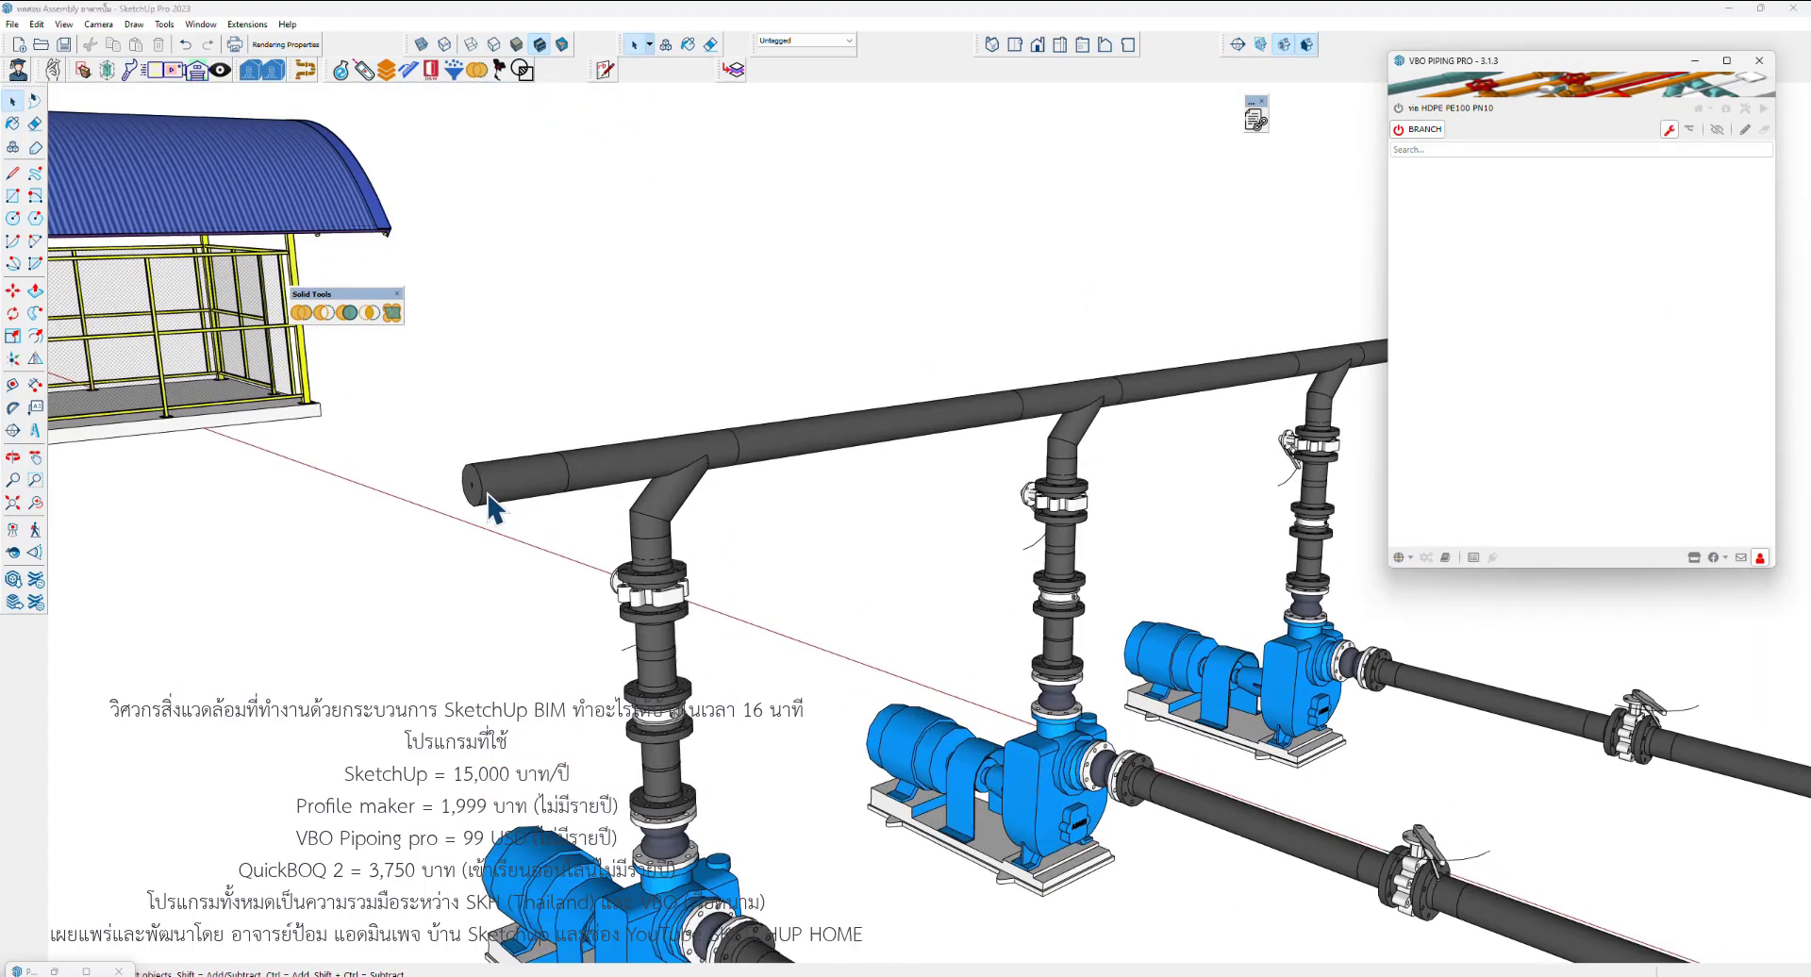
pyautogui.scroll(2, 491, 501)
pyautogui.click(481, 498)
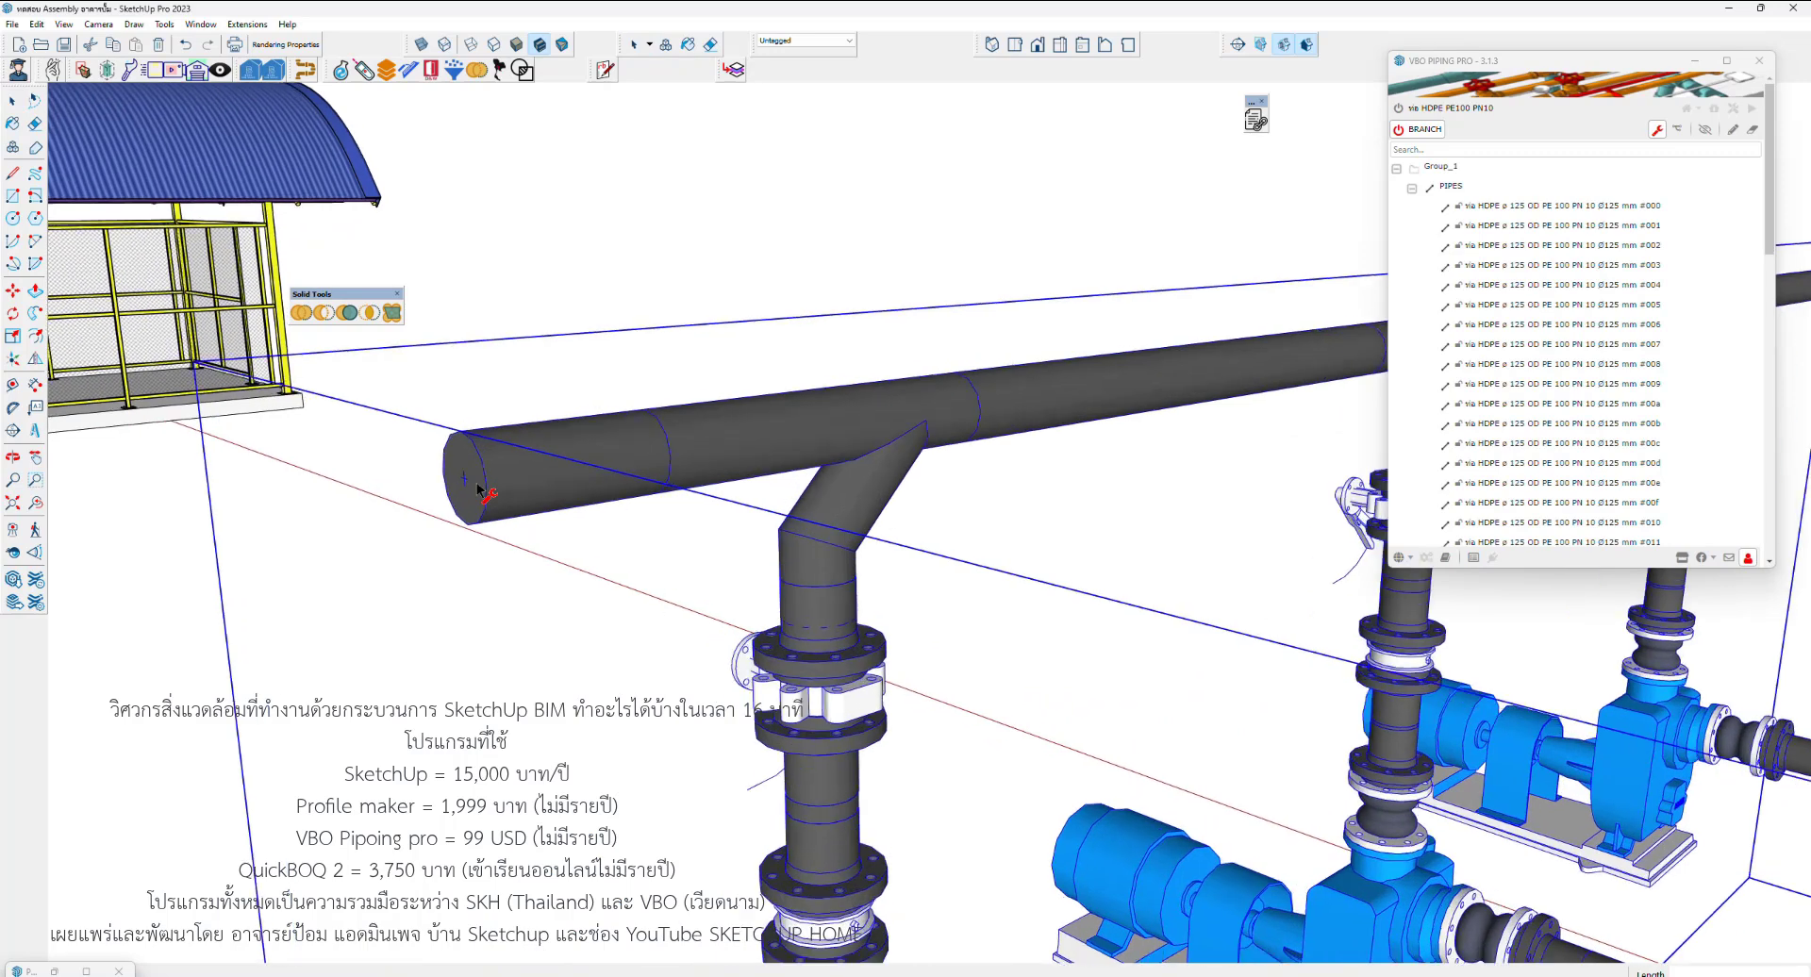
pyautogui.scroll(1, 472, 492)
pyautogui.click(466, 484)
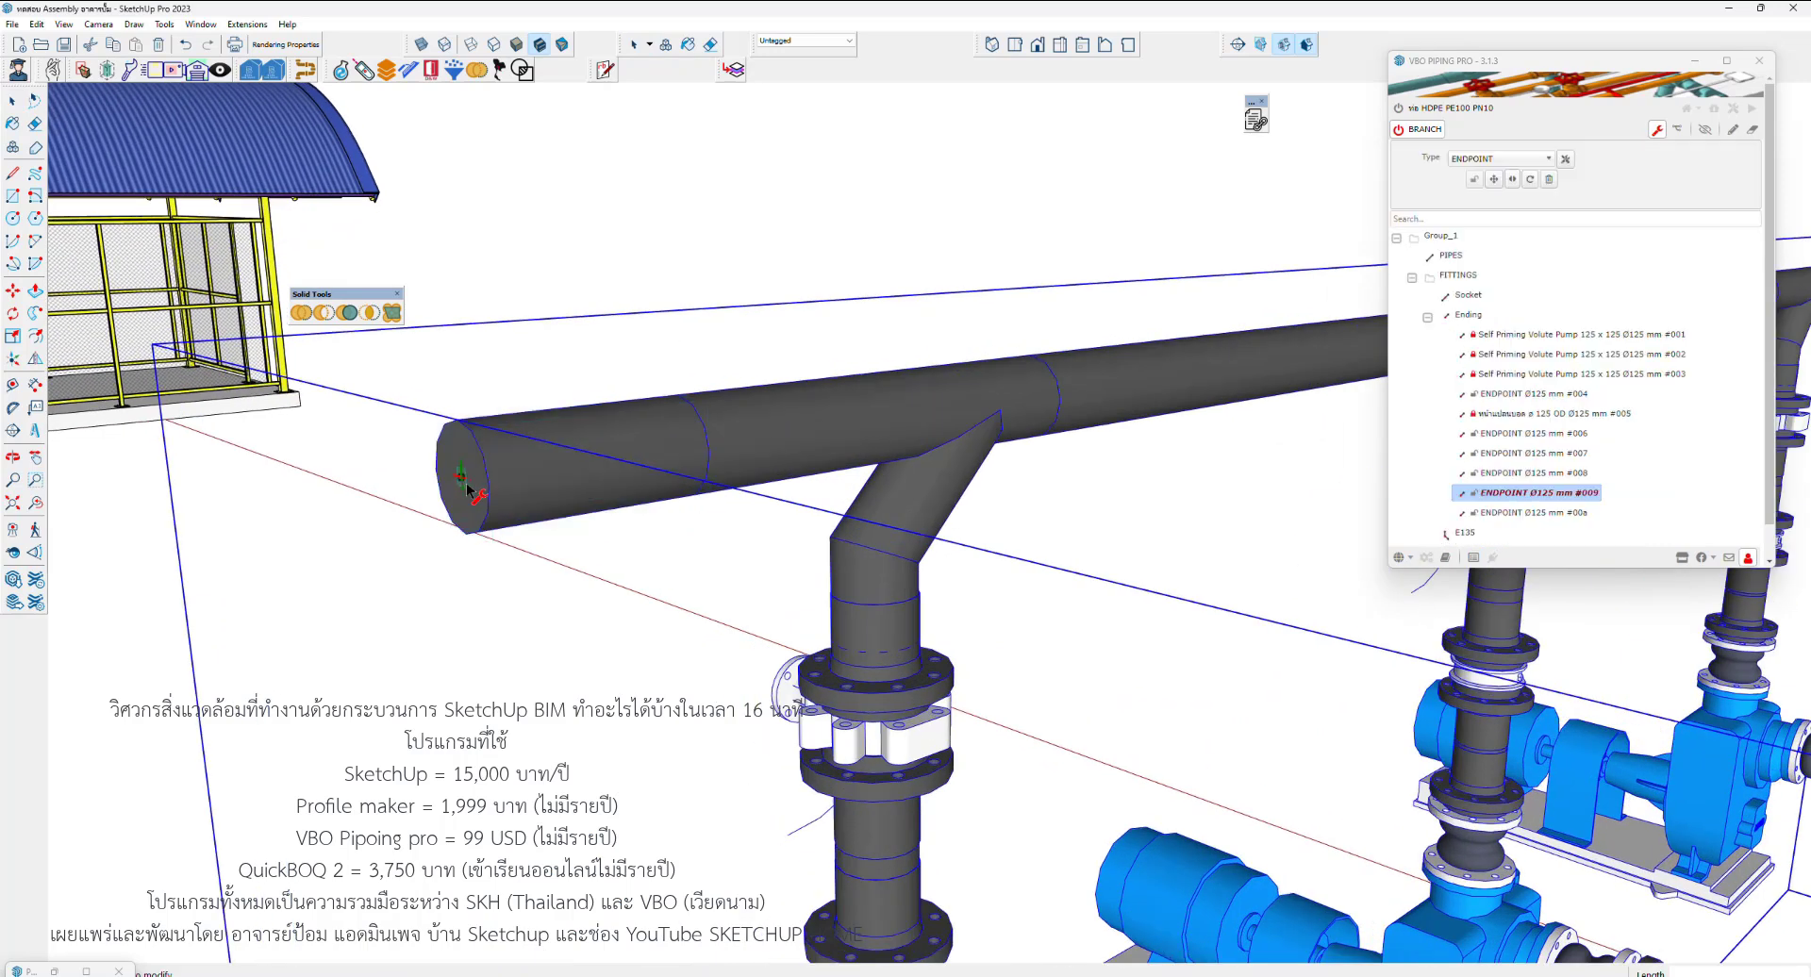
pyautogui.click(1500, 158)
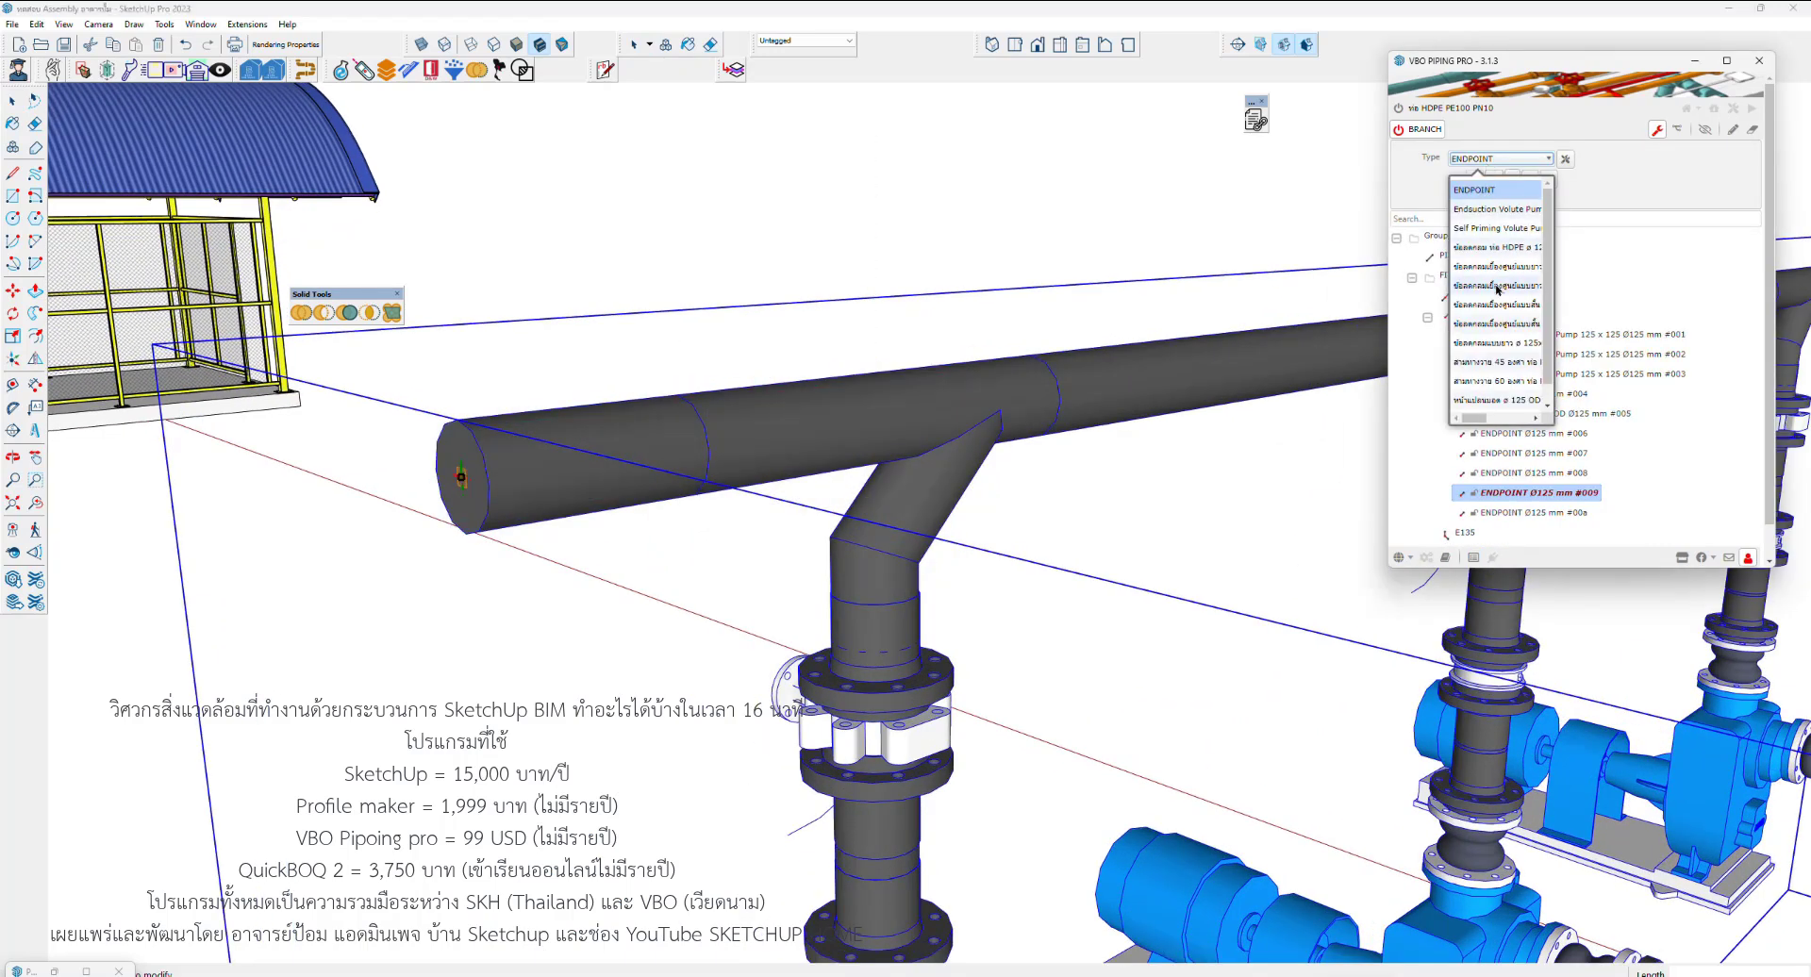
pyautogui.scroll(-1, 1499, 288)
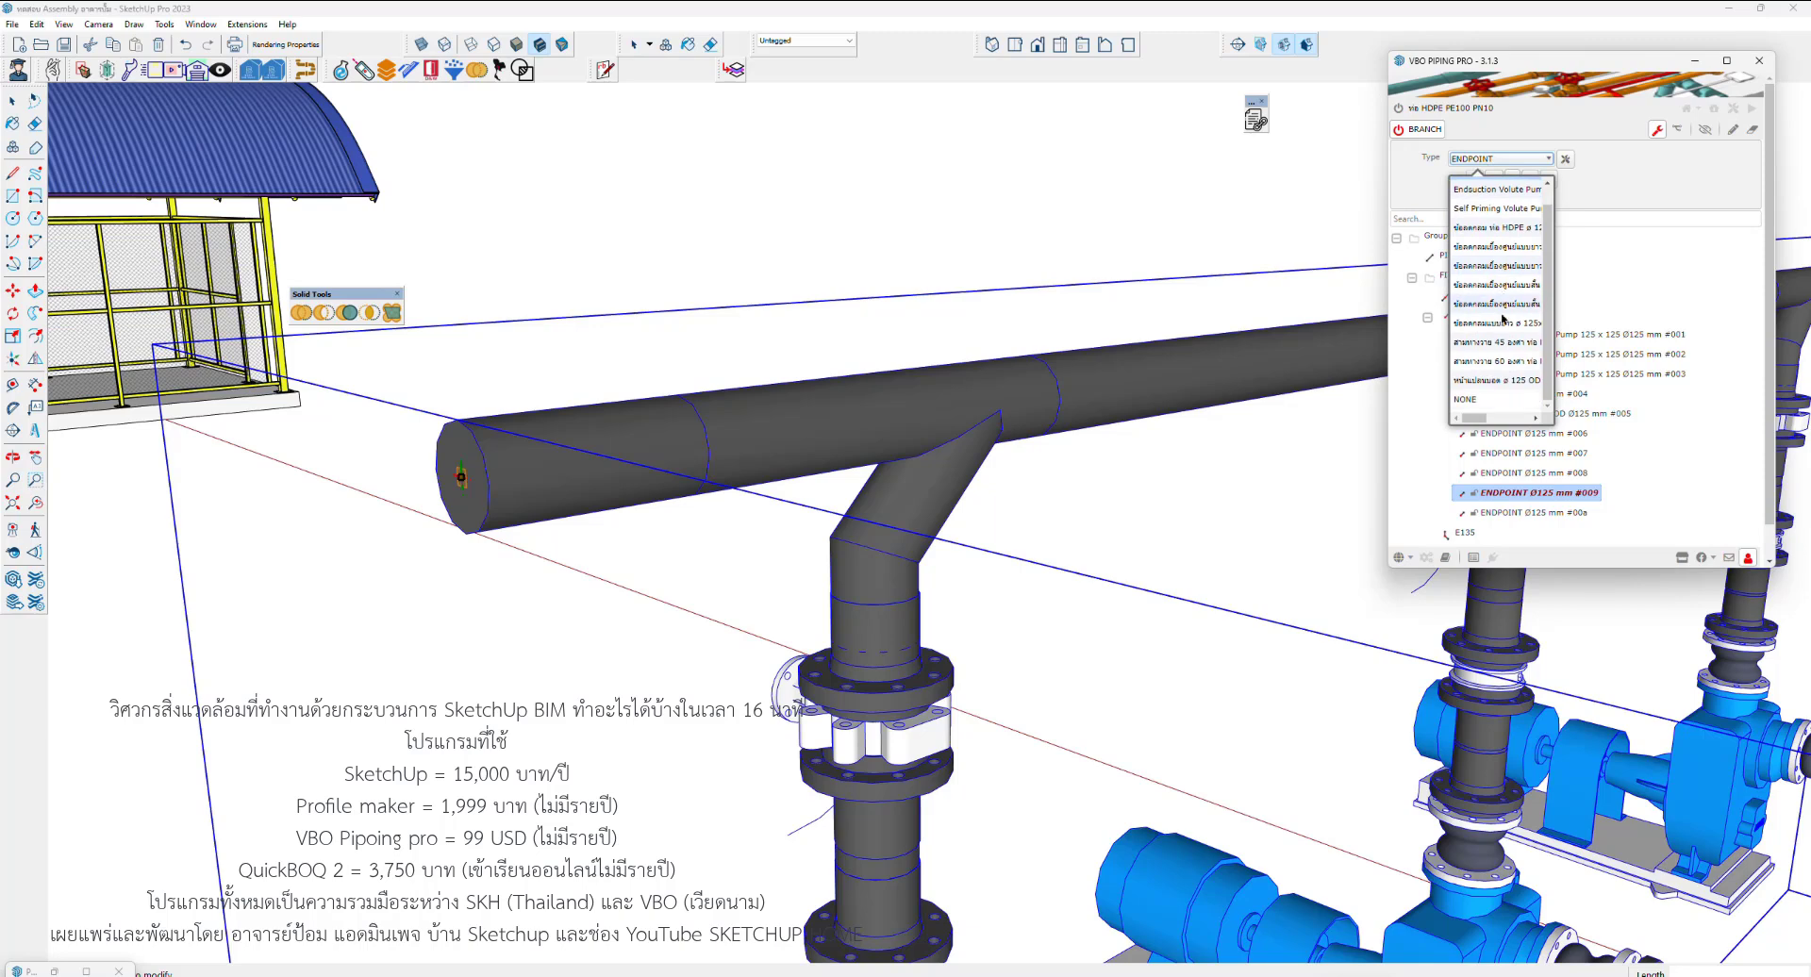
pyautogui.click(1500, 381)
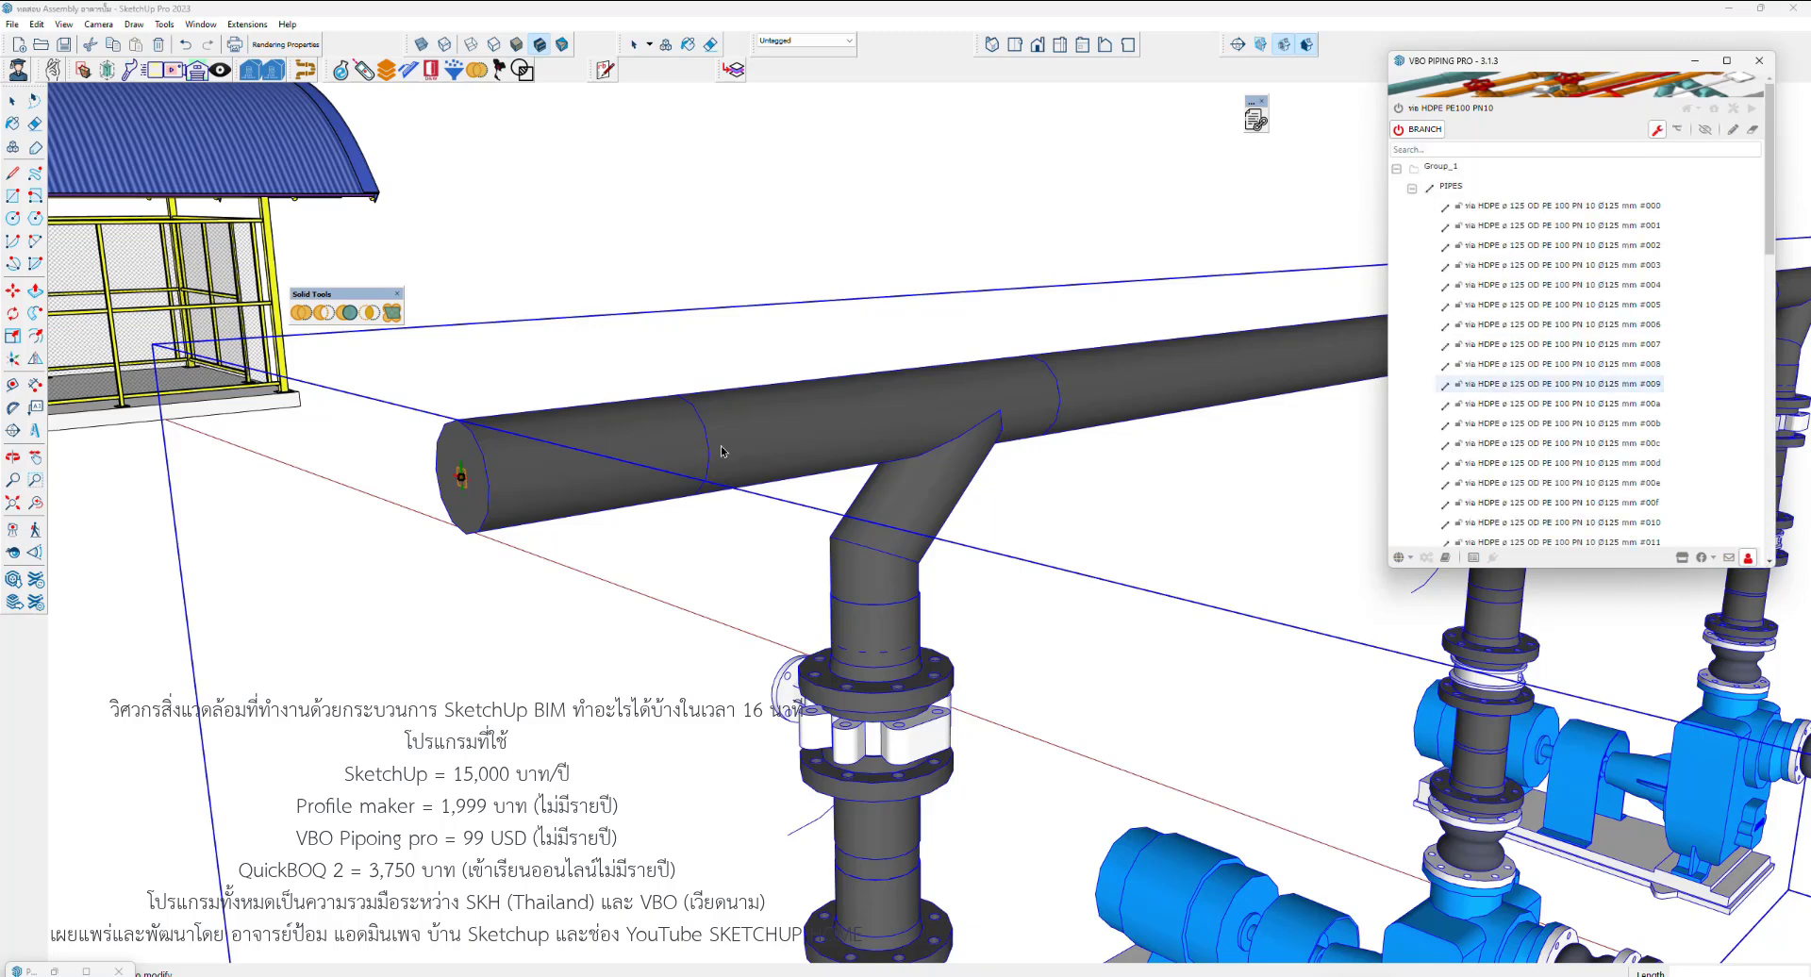
pyautogui.click(529, 472)
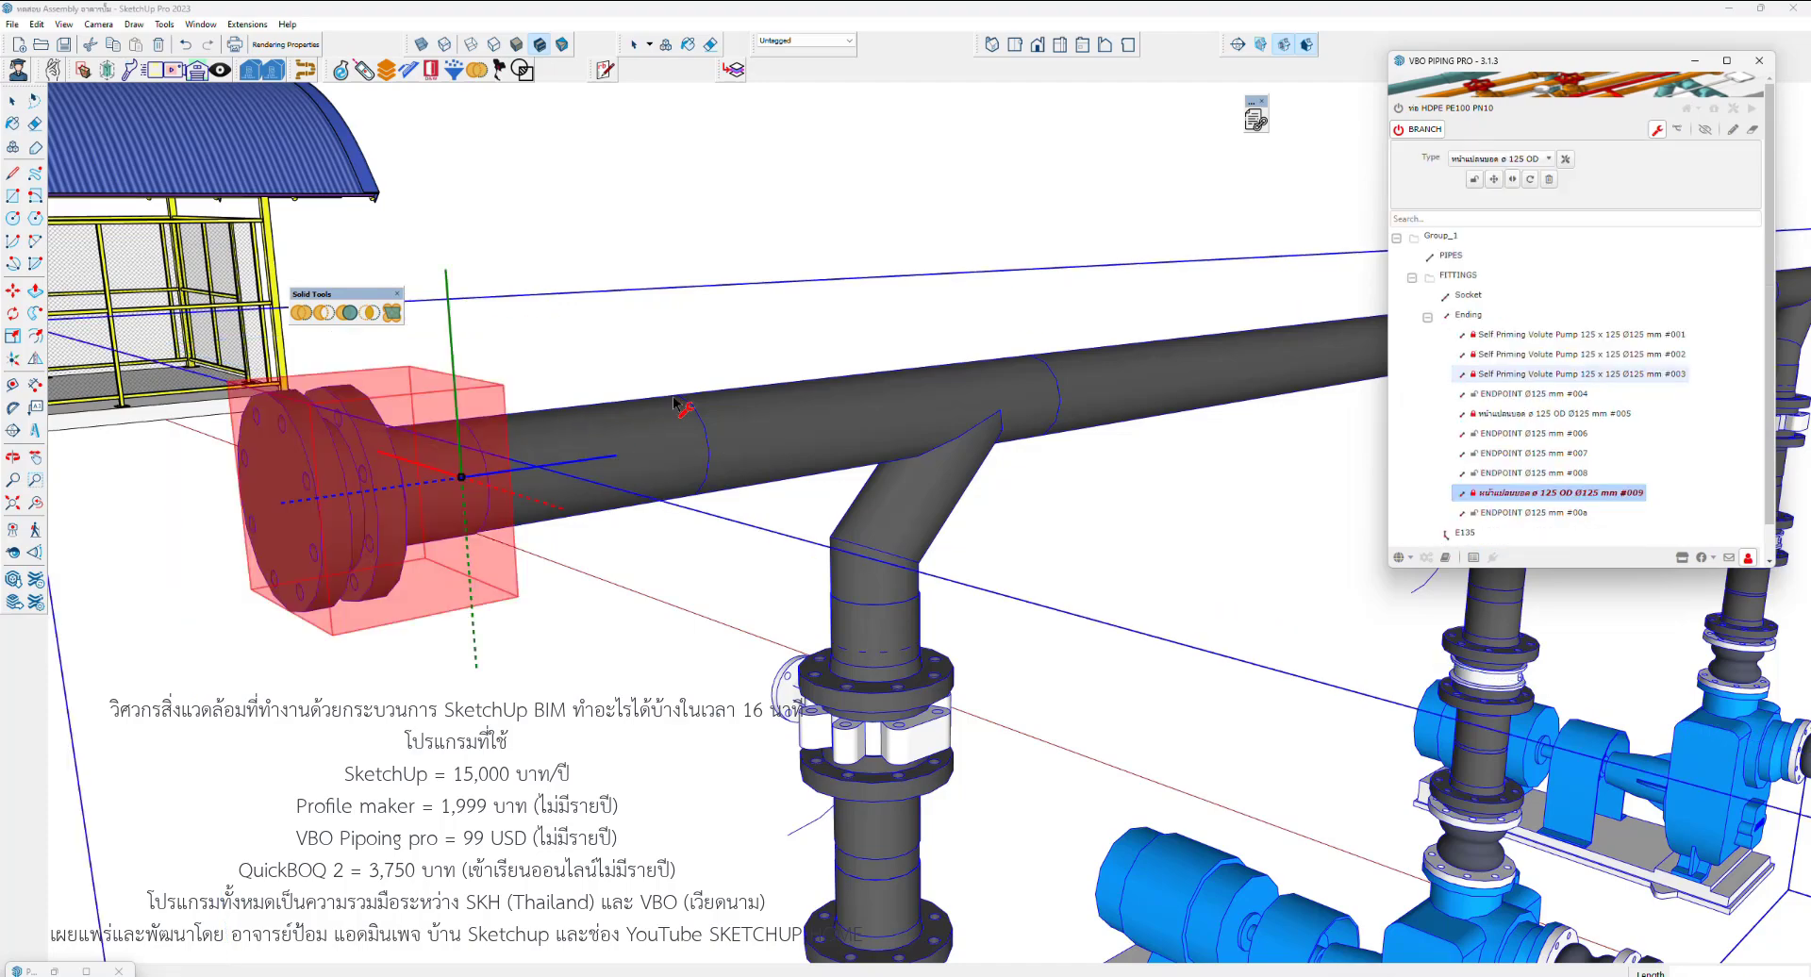
pyautogui.scroll(-3, 674, 401)
pyautogui.scroll(-5, 608, 340)
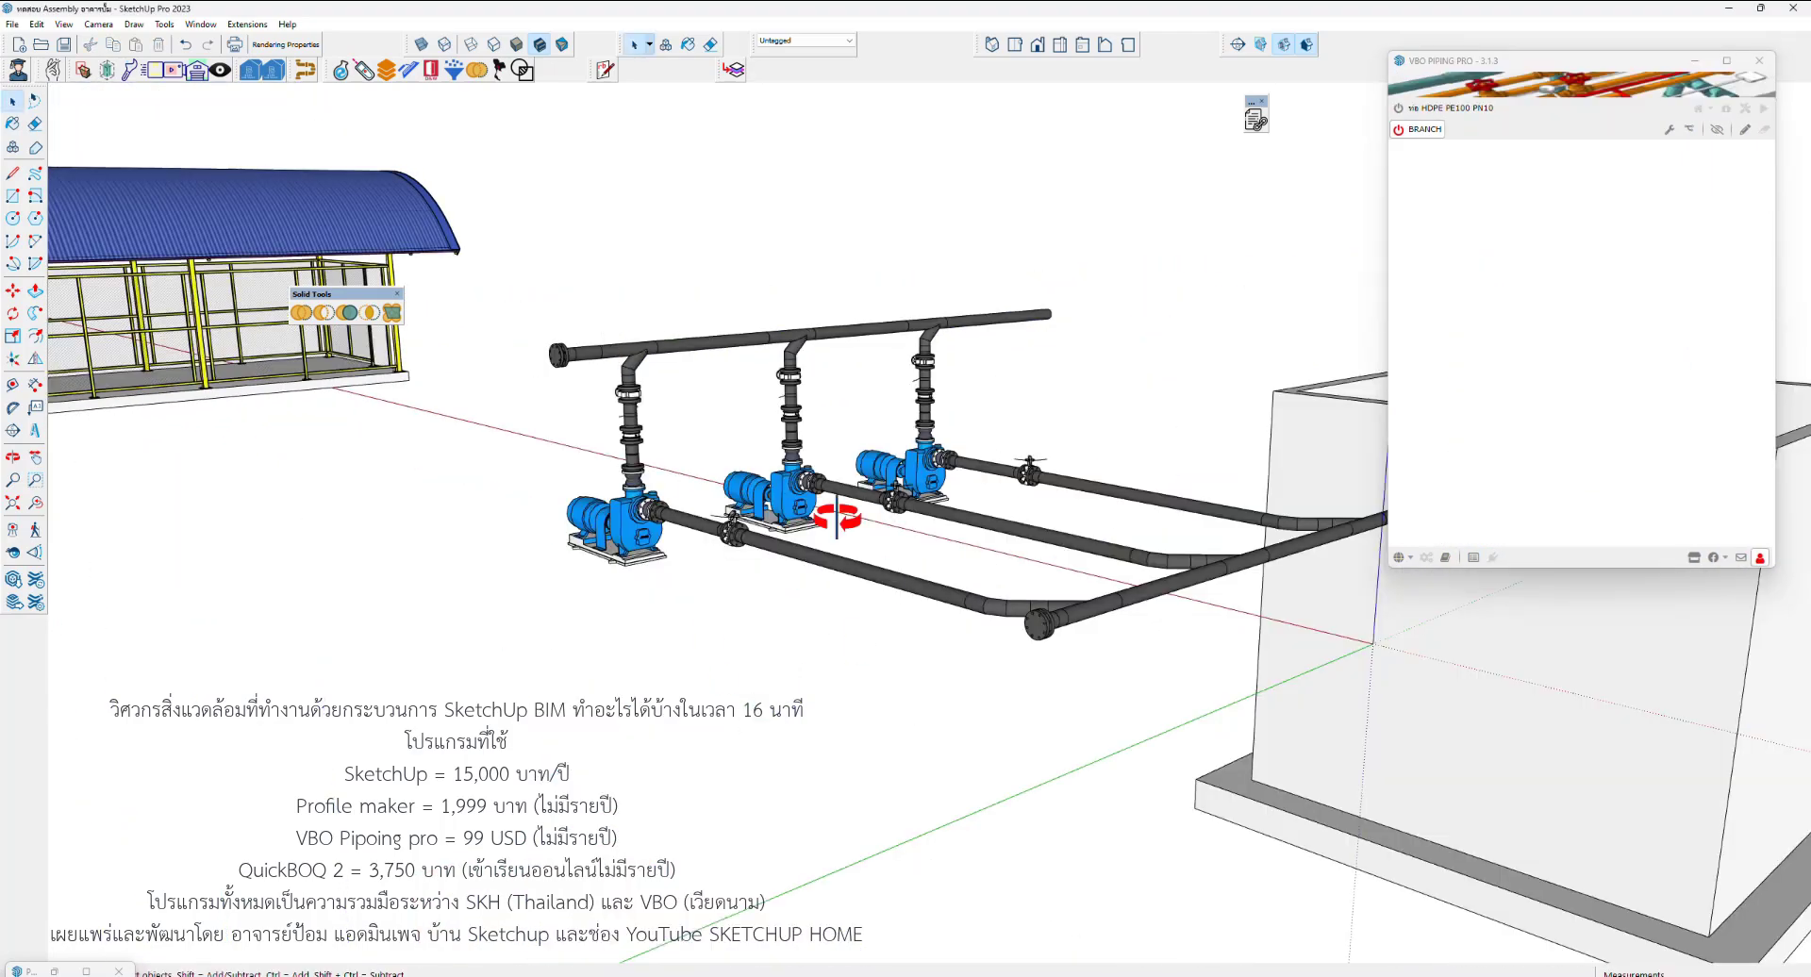
# Select a suction header segment of the piping group and switch the branch to Edit Proxy mode
pyautogui.moveTo(829, 506)
pyautogui.mouseDown(button='middle')
pyautogui.moveTo(274, 585)
pyautogui.moveTo(695, 604)
pyautogui.moveTo(934, 651)
pyautogui.moveTo(967, 625)
pyautogui.moveTo(1005, 649)
pyautogui.mouseUp(button='middle')
pyautogui.scroll(-5, 696, 604)
pyautogui.scroll(5, 934, 651)
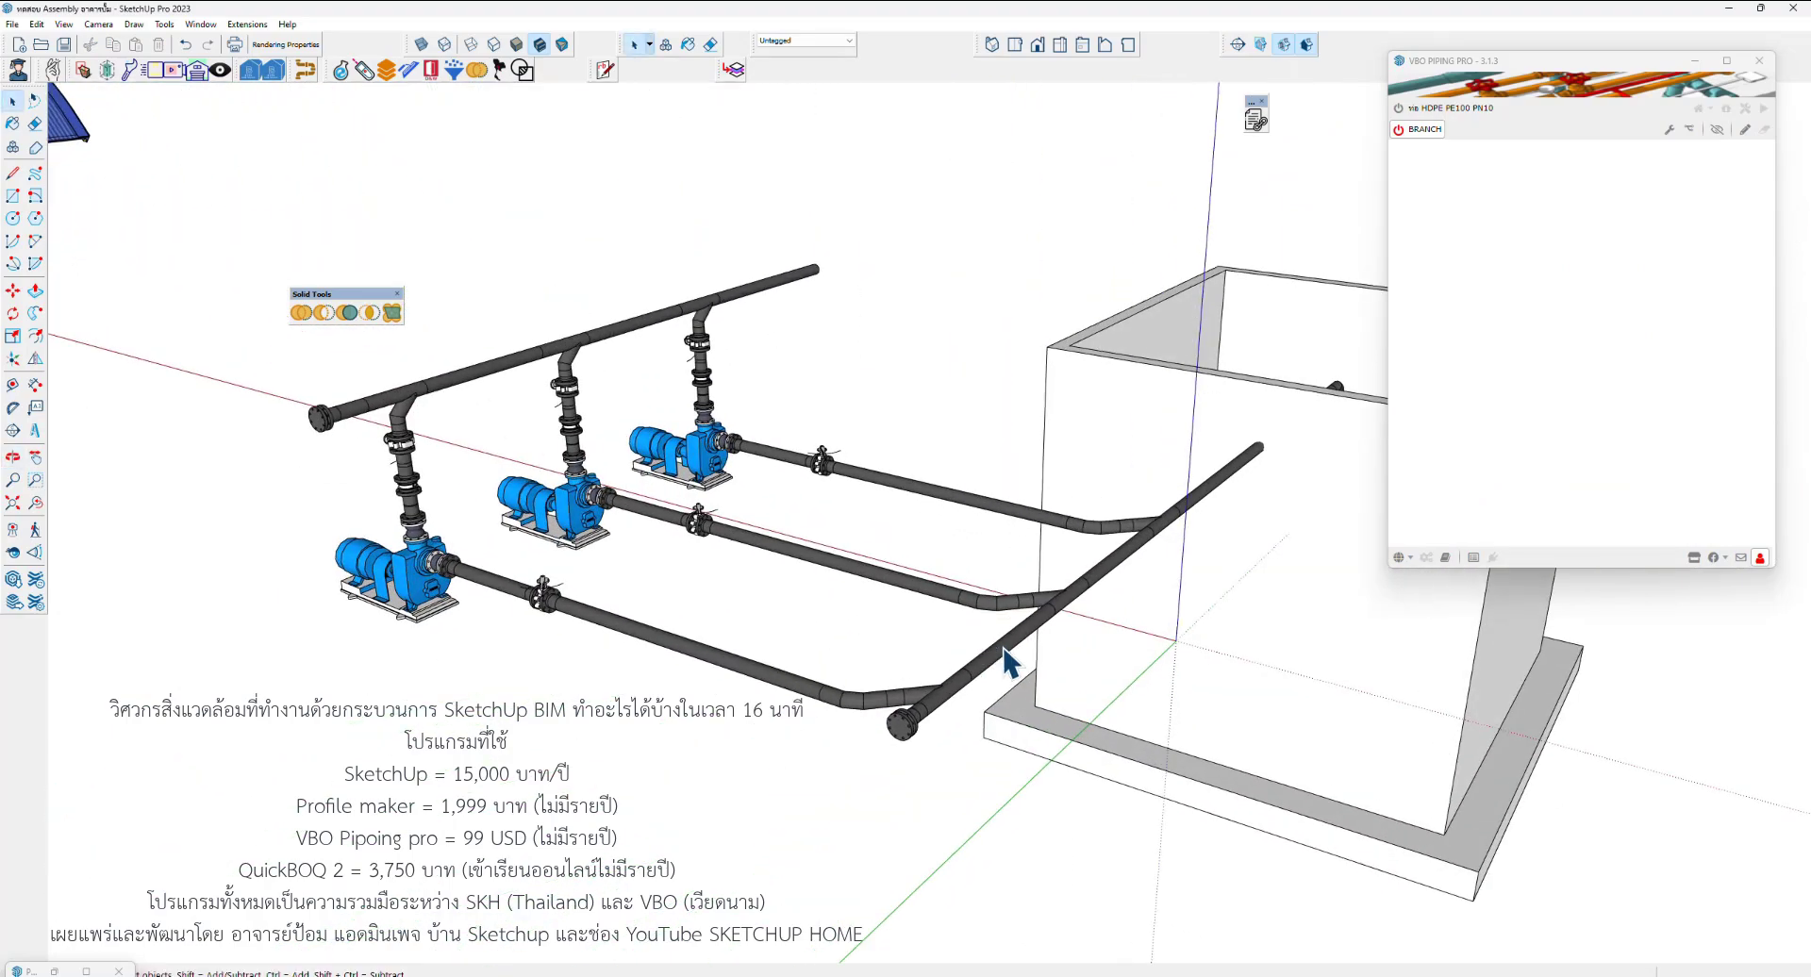
pyautogui.click(1006, 662)
pyautogui.moveTo(887, 667)
pyautogui.mouseDown(button='middle')
pyautogui.moveTo(930, 647)
pyautogui.moveTo(1144, 665)
pyautogui.mouseUp(button='middle')
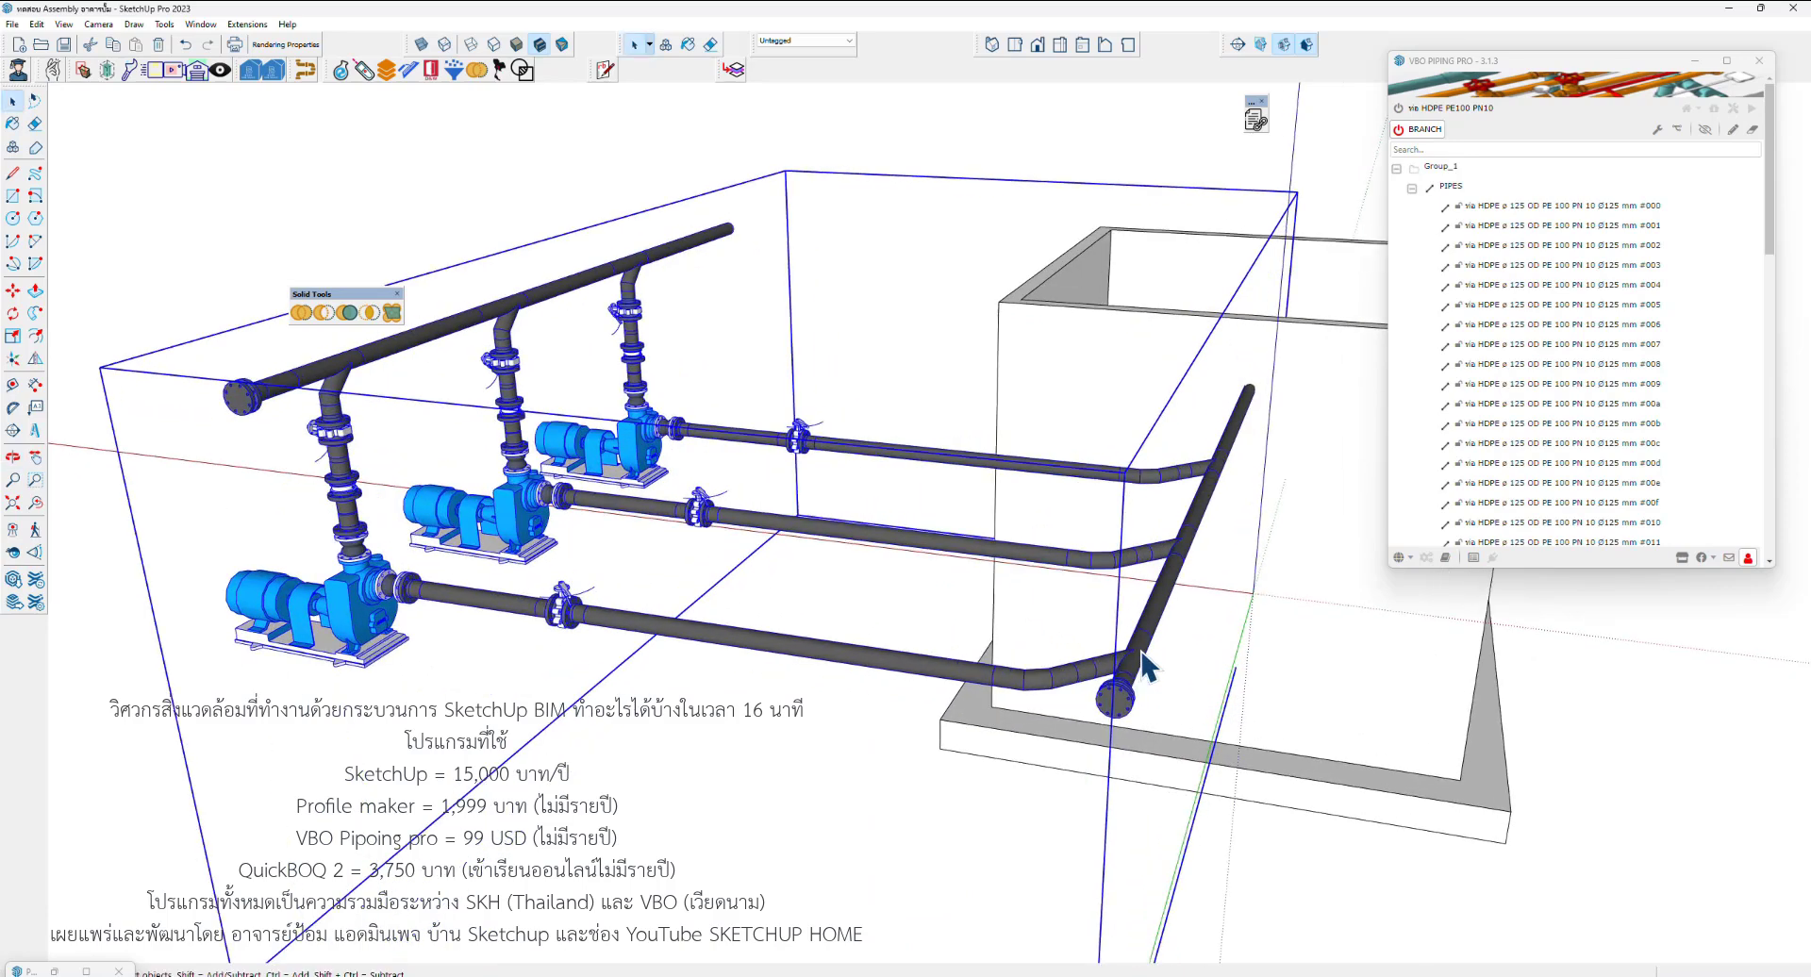
pyautogui.press('w')
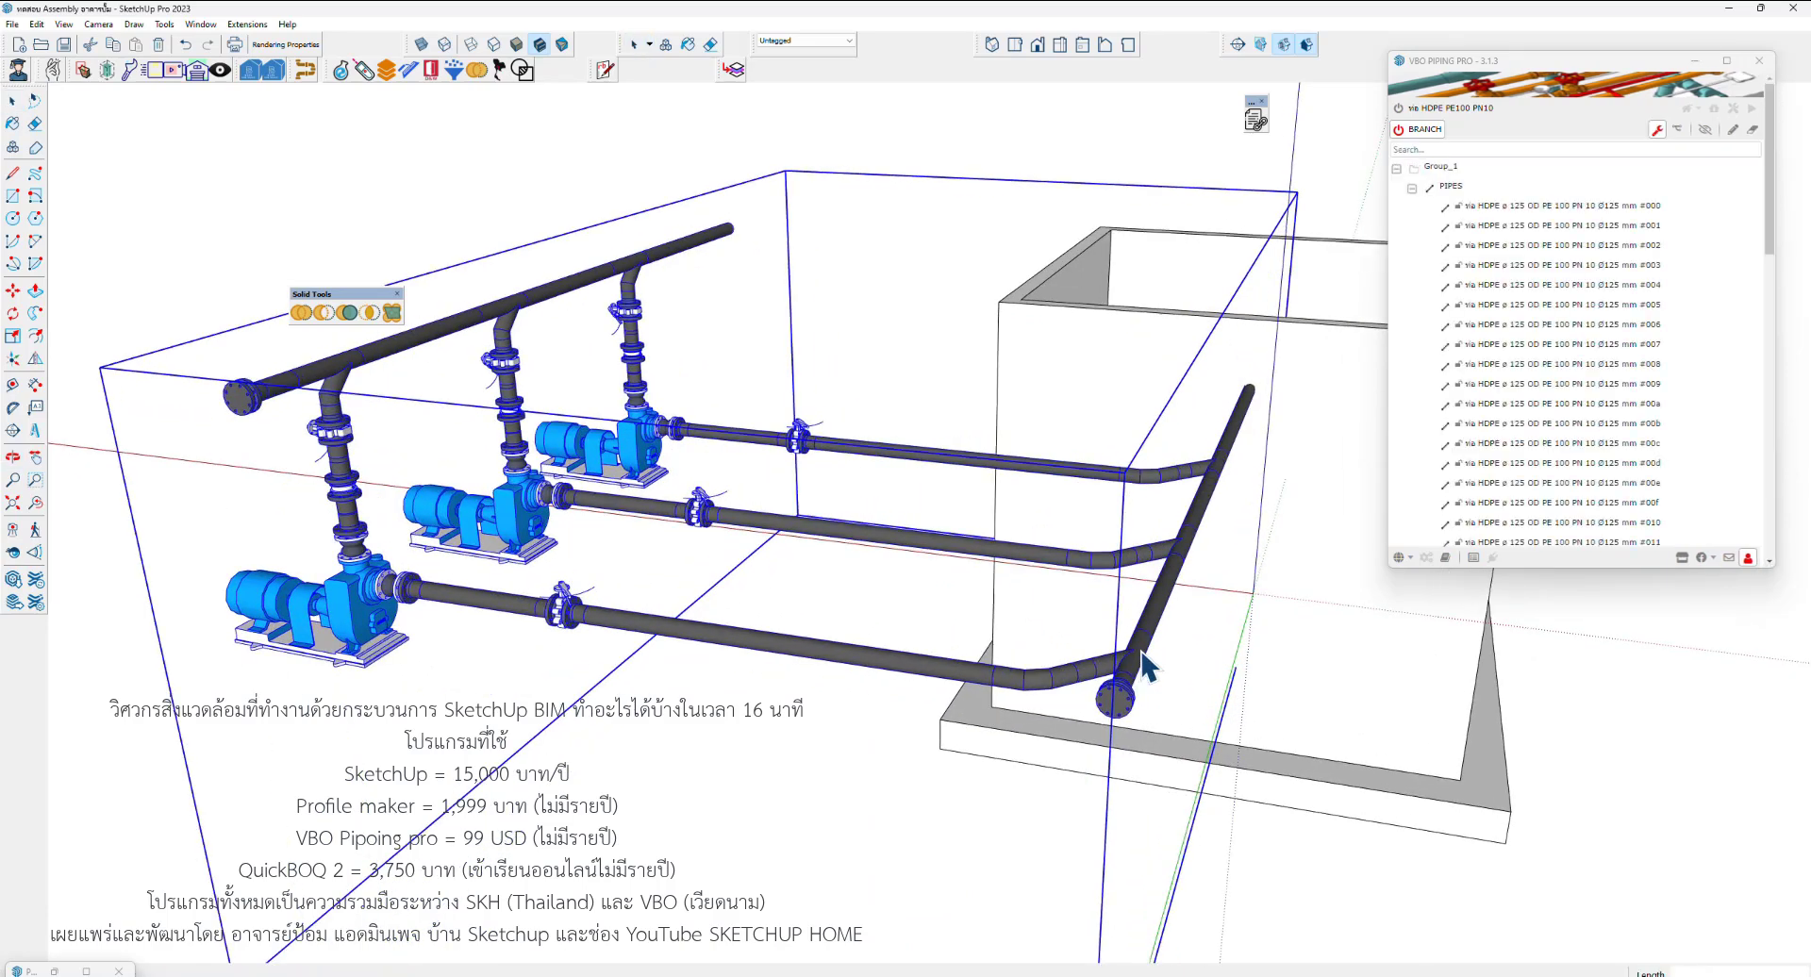
pyautogui.moveTo(1146, 665); pyautogui.dragTo(1151, 658, button='middle')
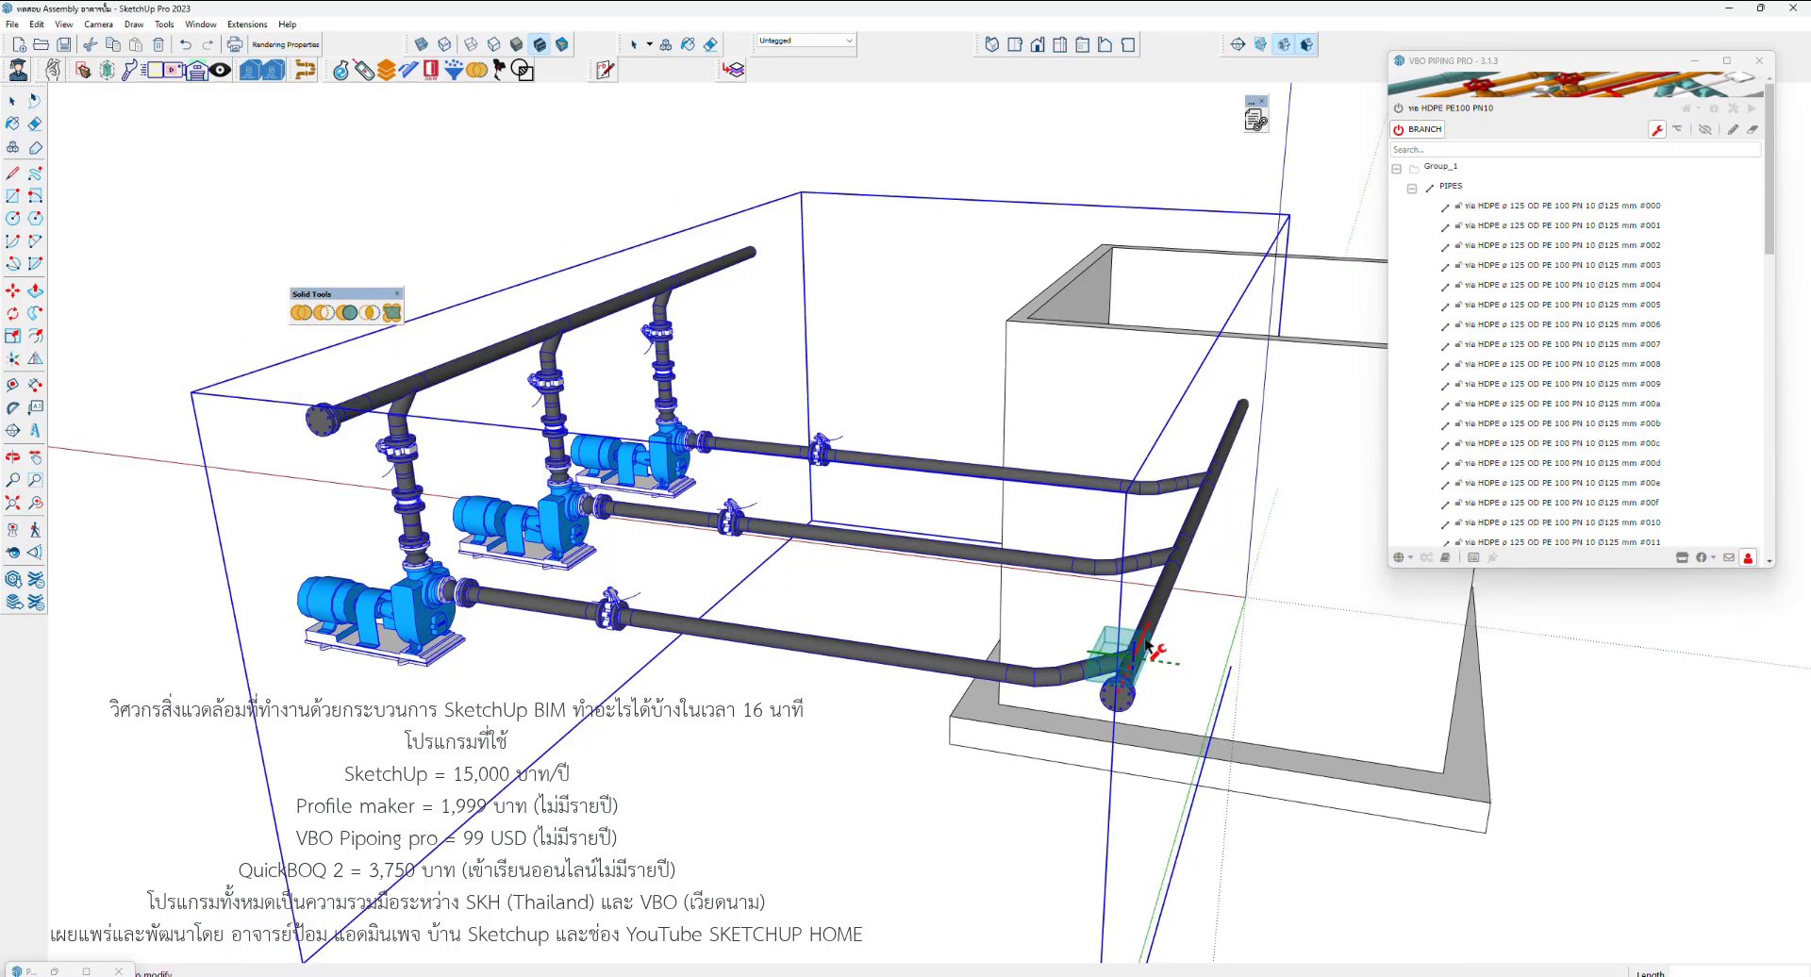
pyautogui.click(1153, 651)
pyautogui.click(1678, 129)
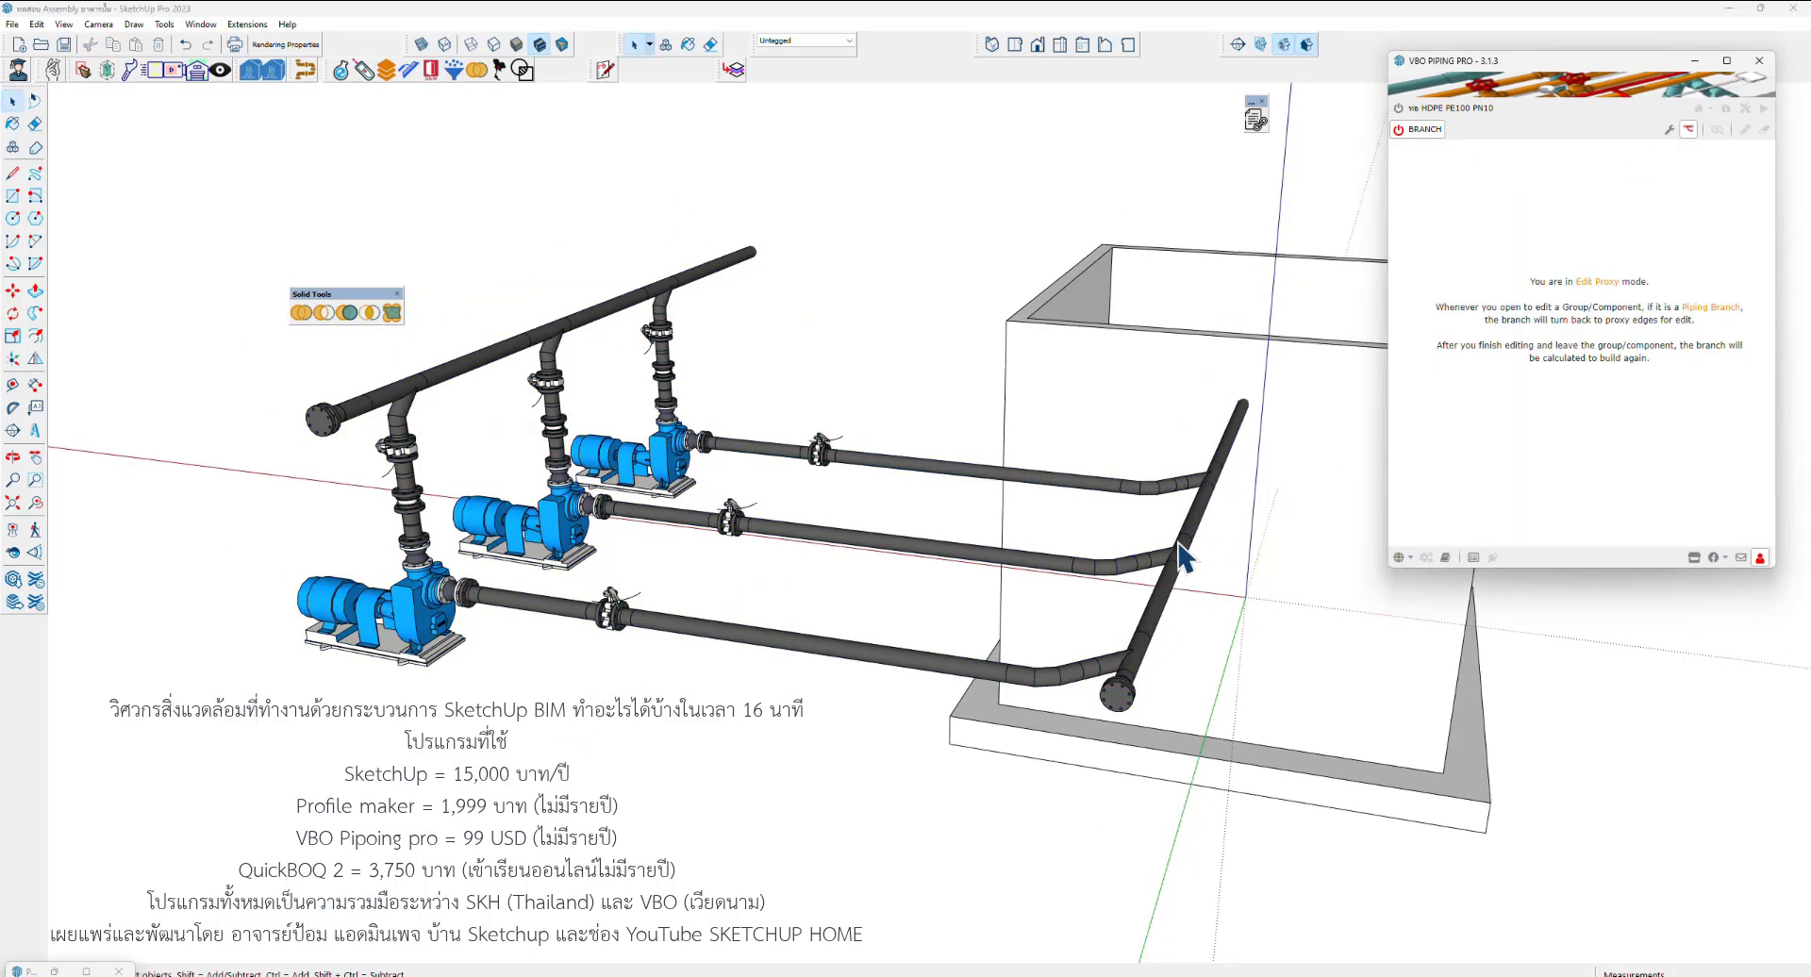
# Inside the piping group, draw a new line across the three suction pipes
pyautogui.doubleClick(1186, 563)
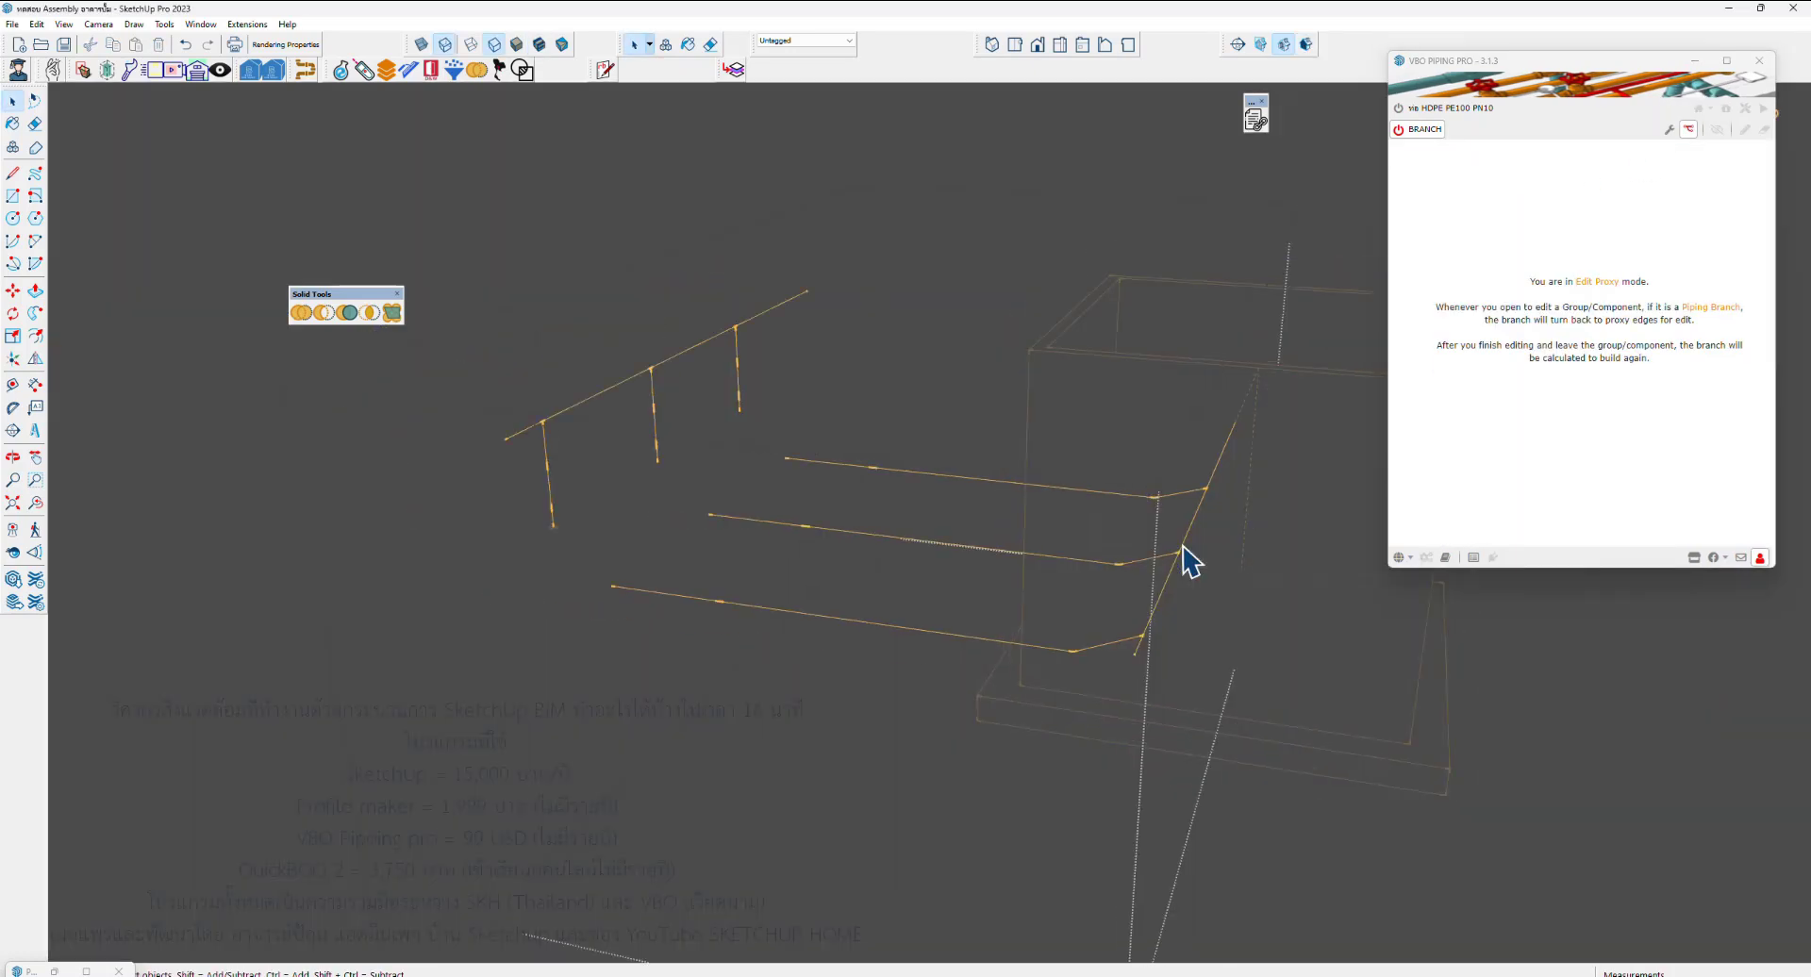
pyautogui.moveTo(1051, 364); pyautogui.dragTo(1297, 700)
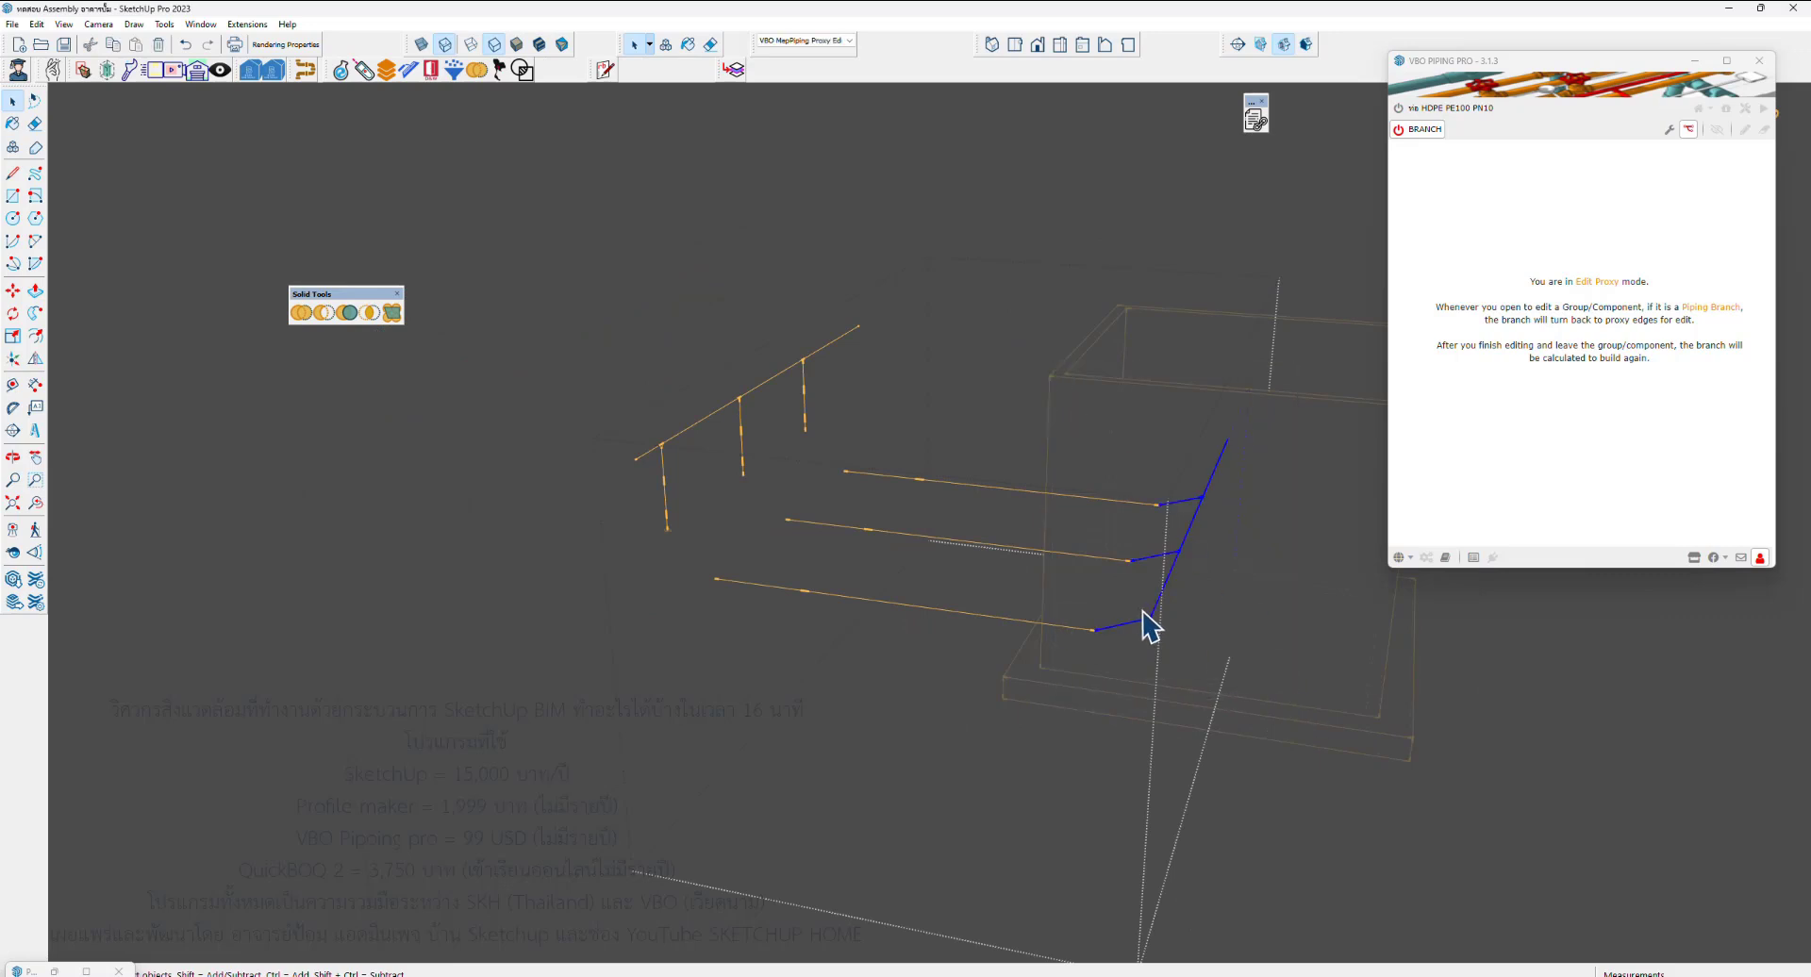
pyautogui.scroll(2, 1079, 626)
pyautogui.scroll(4, 974, 618)
pyautogui.press('l')
pyautogui.click(924, 665)
pyautogui.scroll(-2, 924, 665)
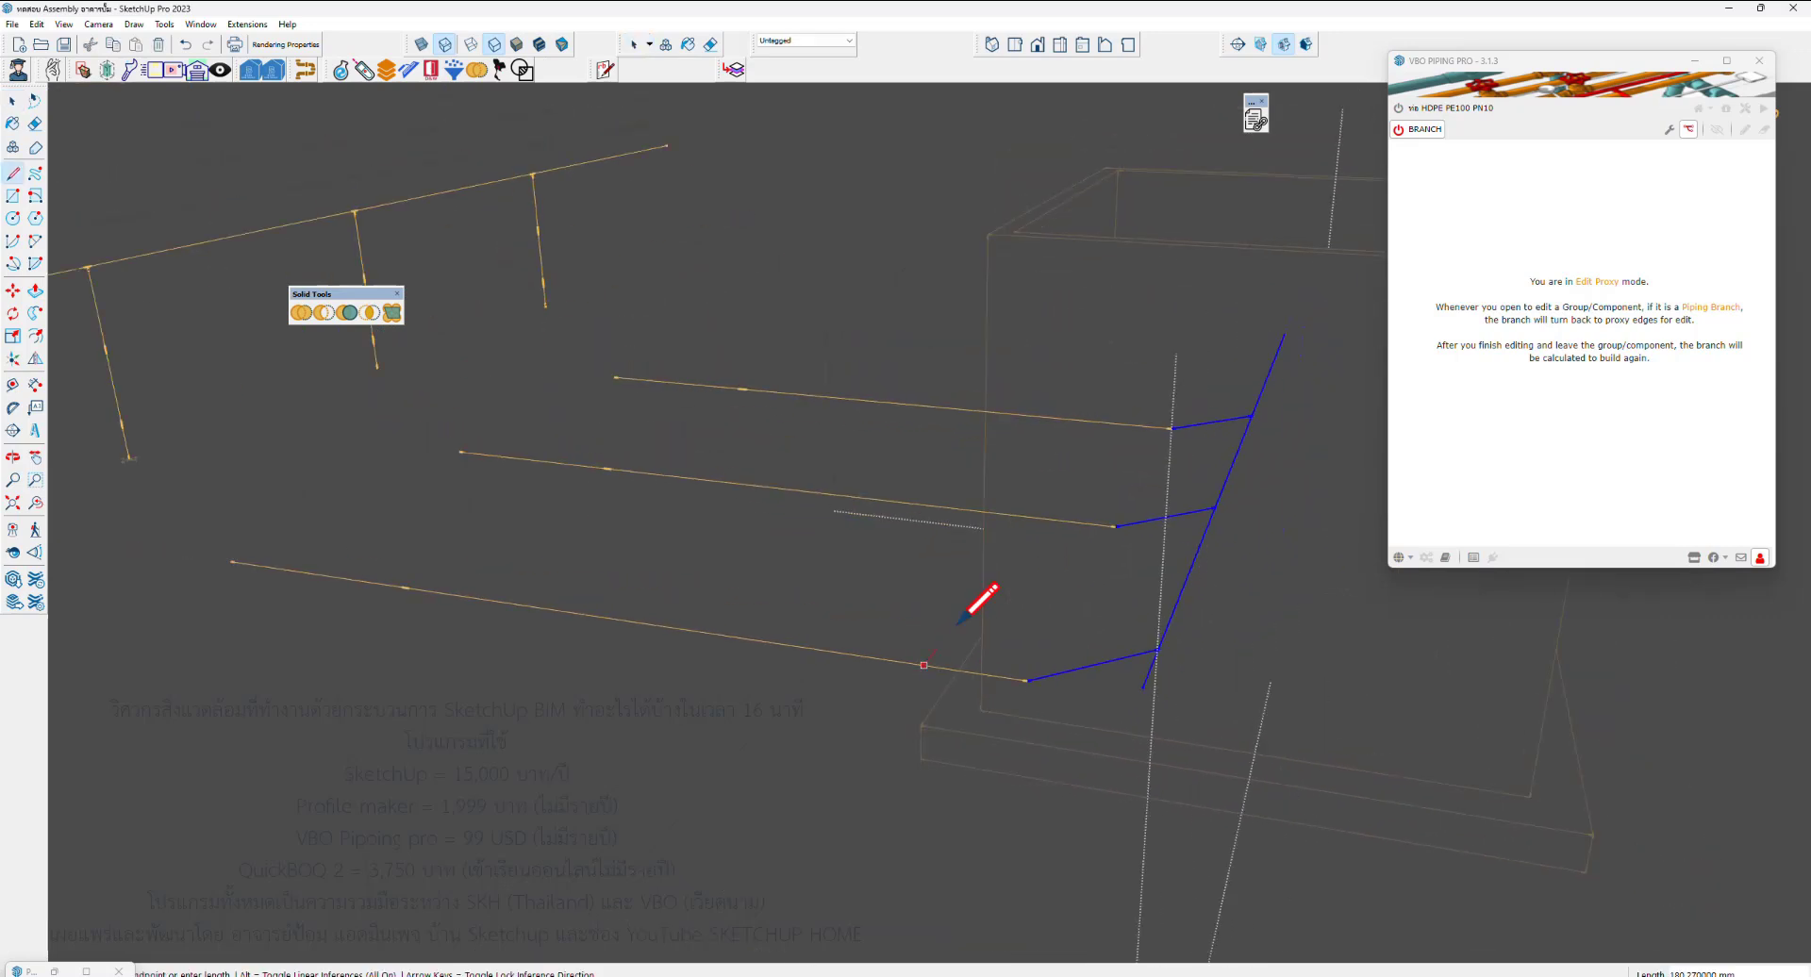
pyautogui.click(1102, 422)
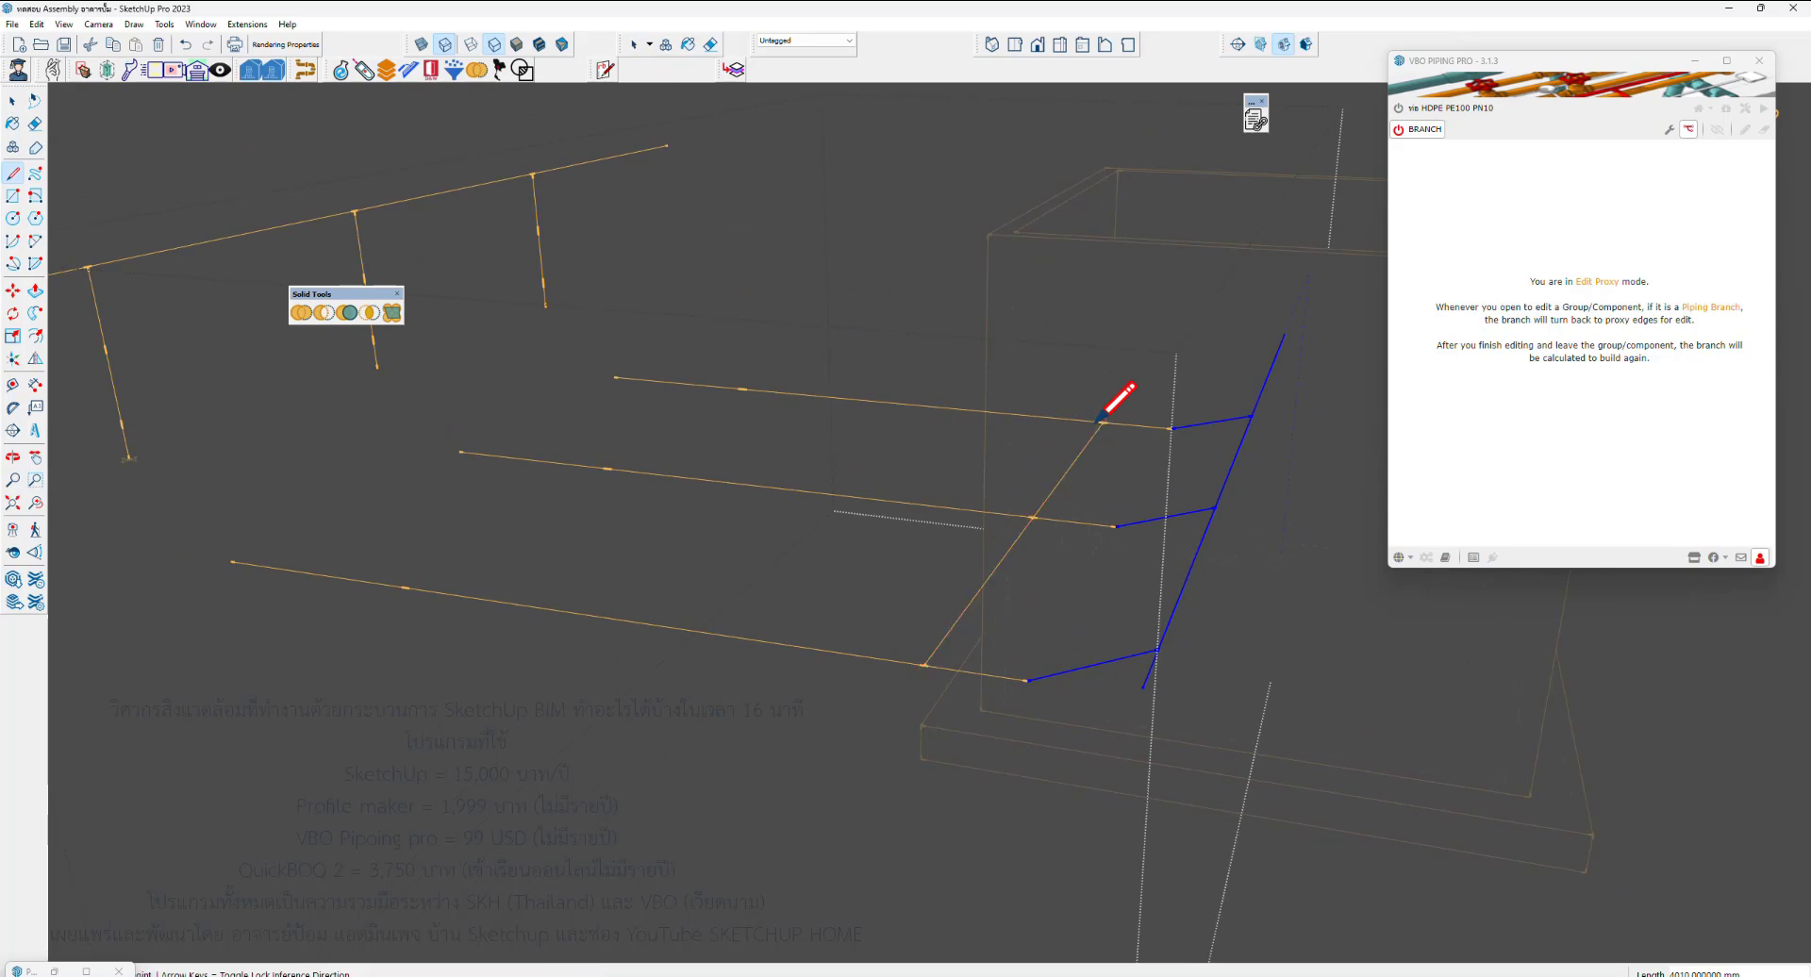
pyautogui.moveTo(1033, 548); pyautogui.dragTo(1173, 703, button='middle')
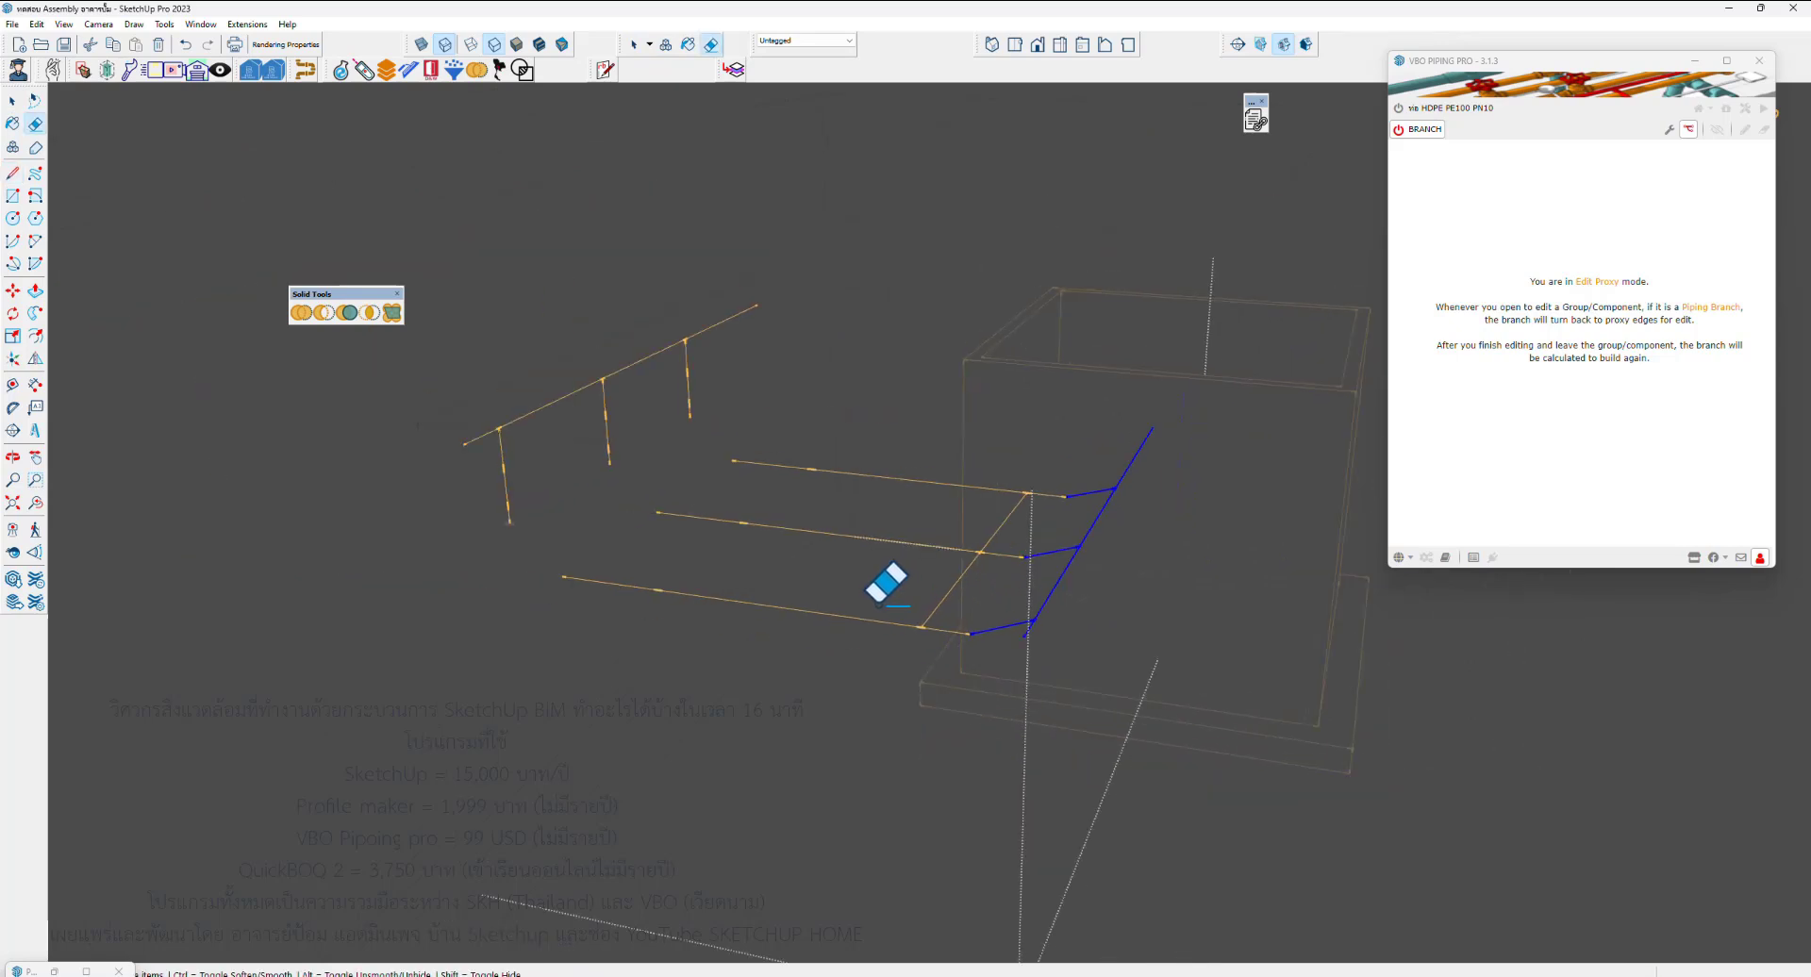
pyautogui.press('space')
# Delete the old angled header edges, erase the leftover vertical edge, and exit the group
pyautogui.moveTo(1202, 662); pyautogui.dragTo(1109, 457)
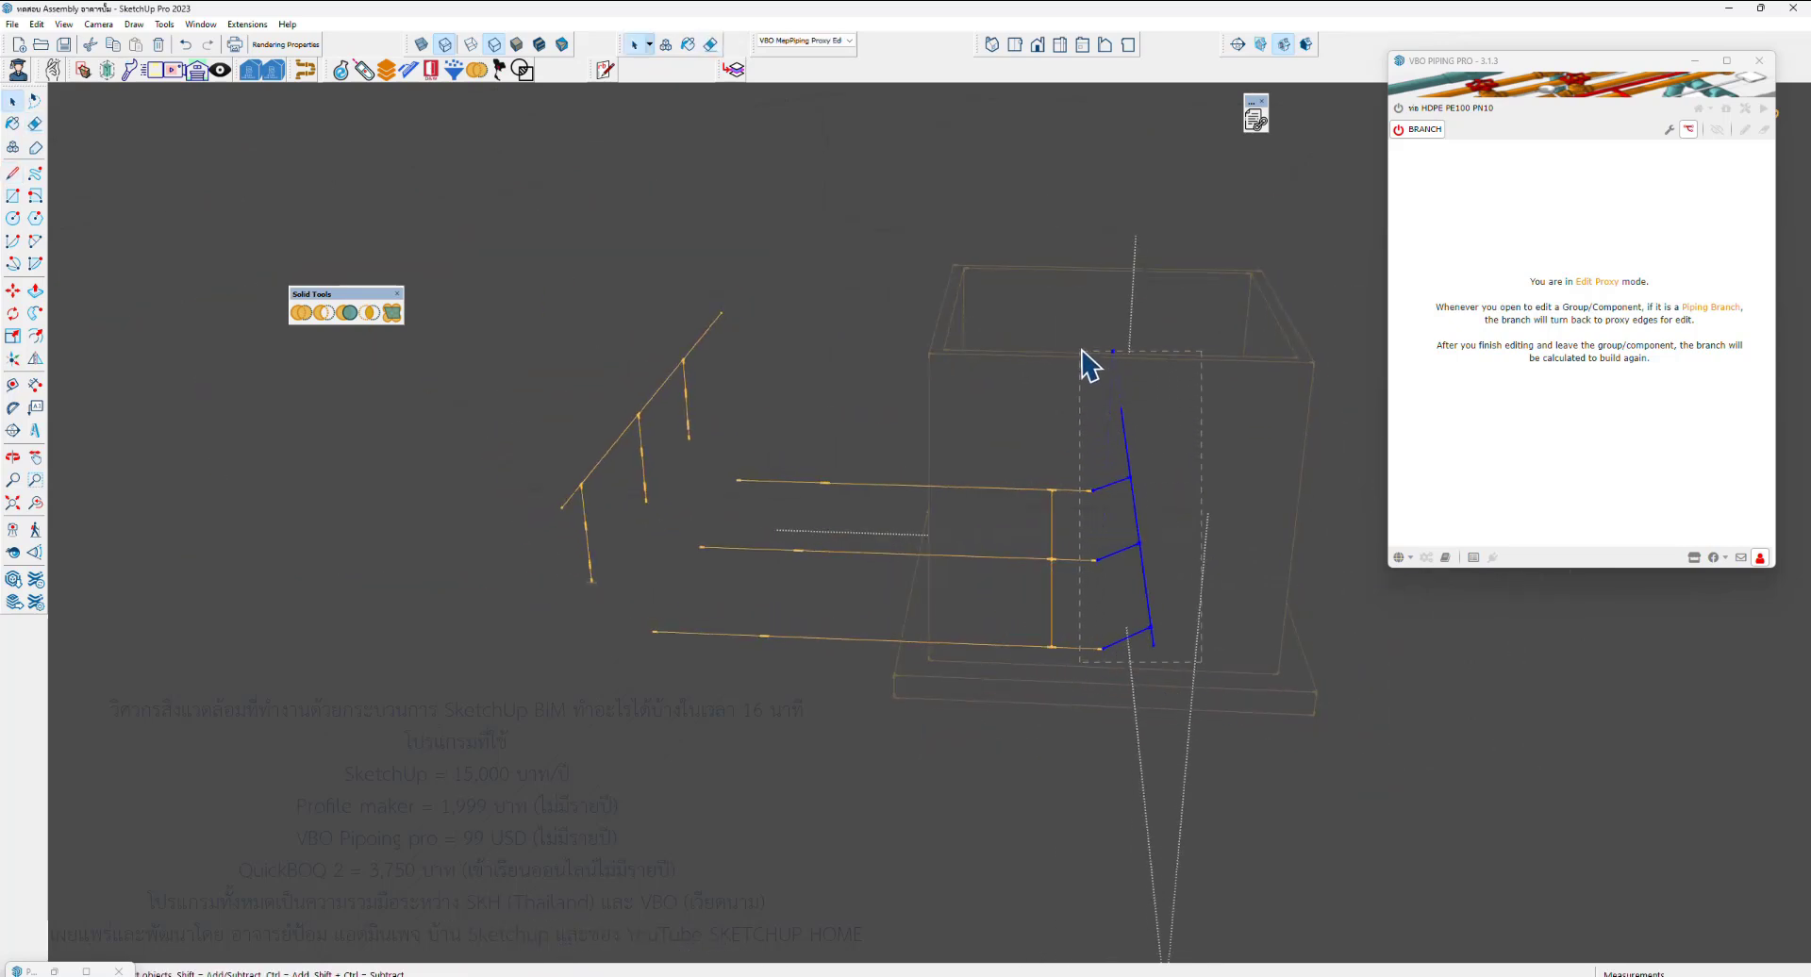
pyautogui.click(38, 24)
pyautogui.click(108, 45)
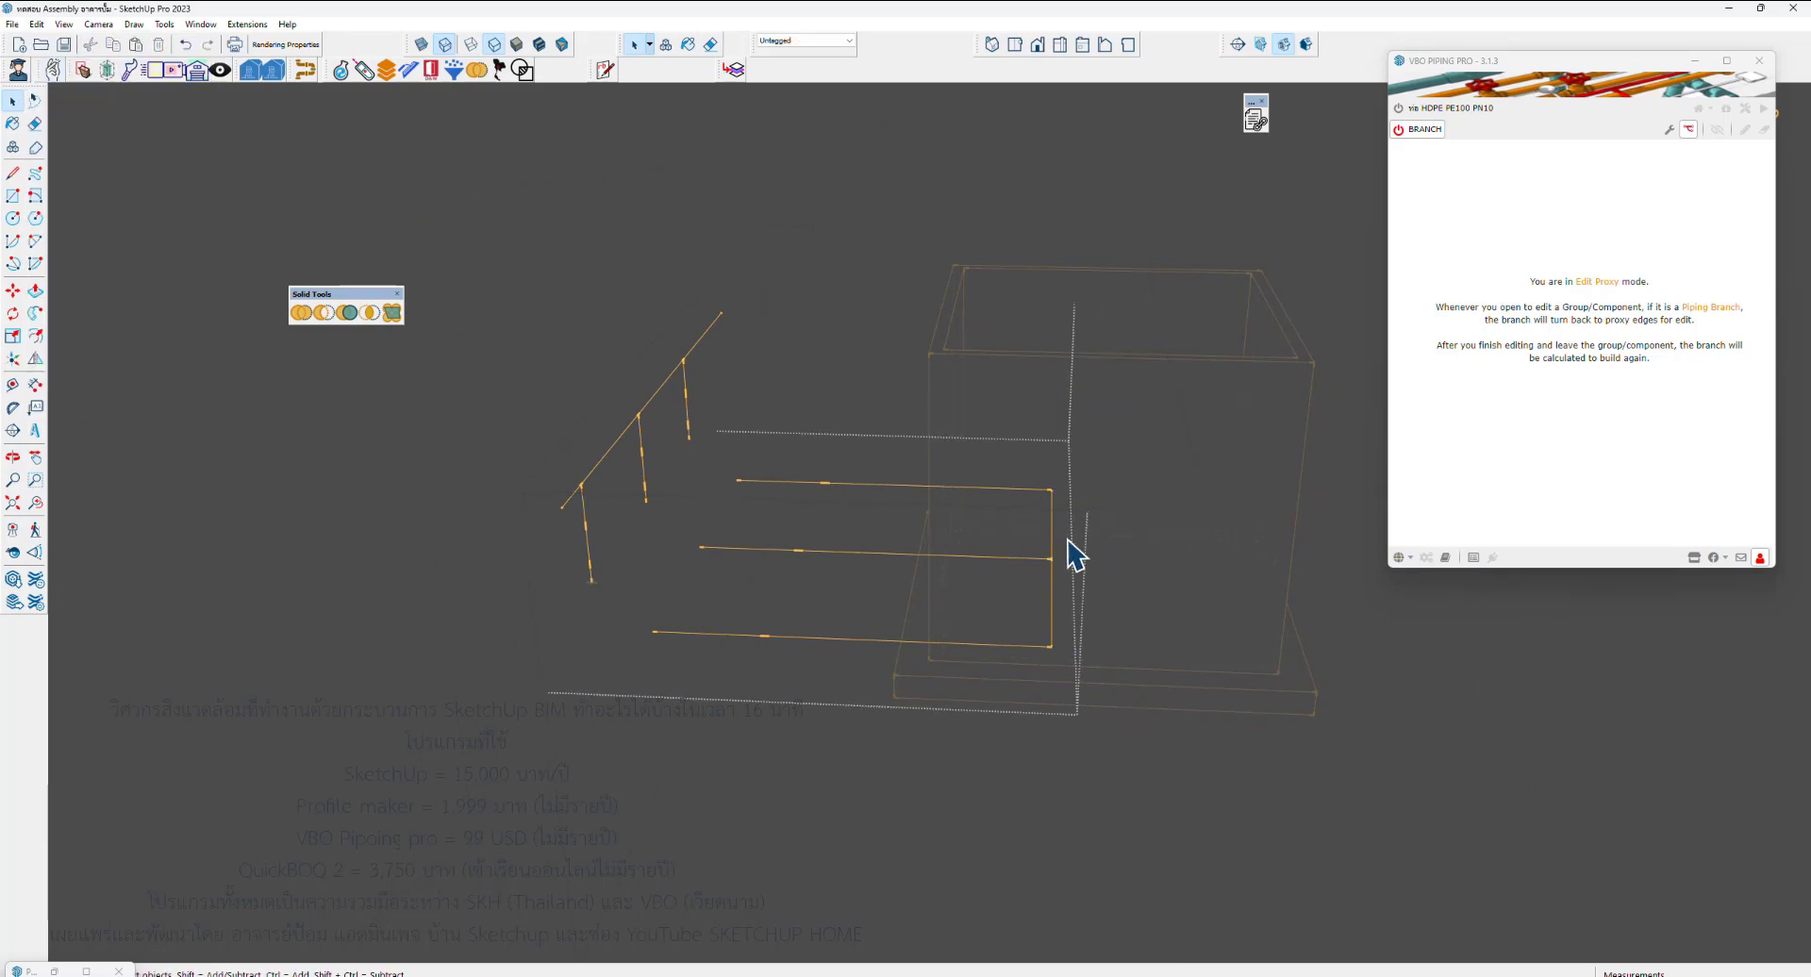
pyautogui.press('e')
pyautogui.moveTo(1091, 594); pyautogui.dragTo(1038, 612)
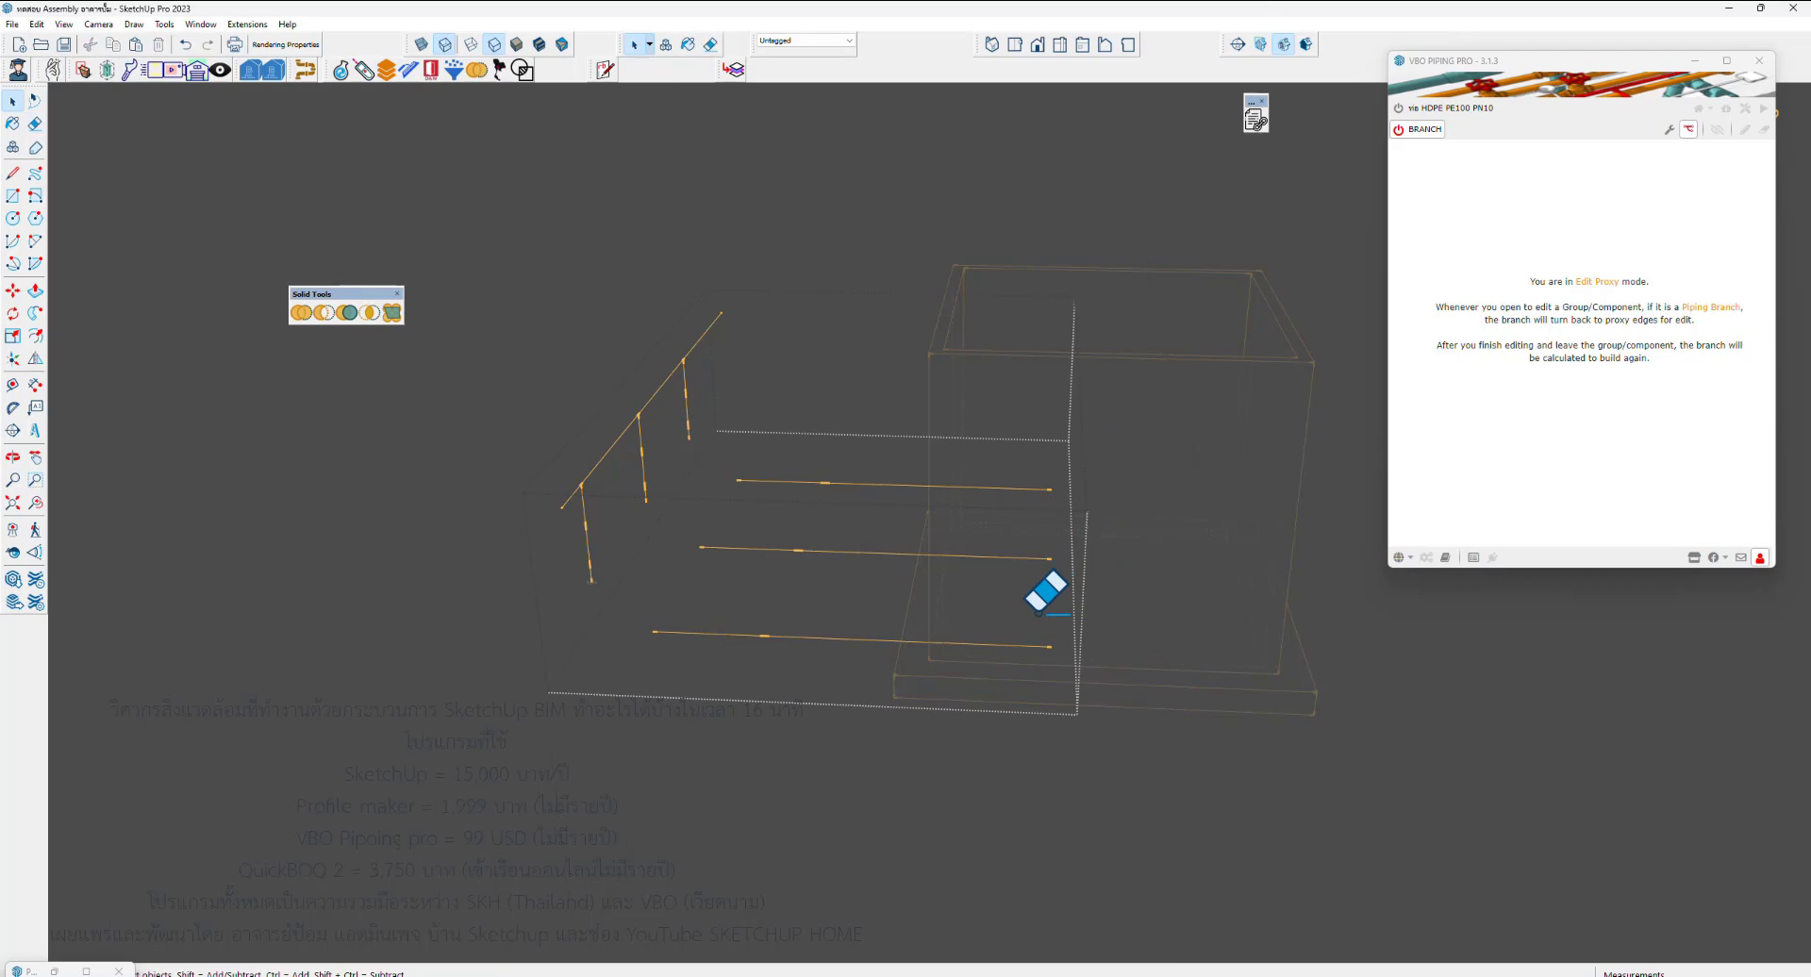
pyautogui.press('Escape')
# Restore the proxy edges with Undo, then build Ø160 mm pipes along the selected guide lines
pyautogui.click(38, 25)
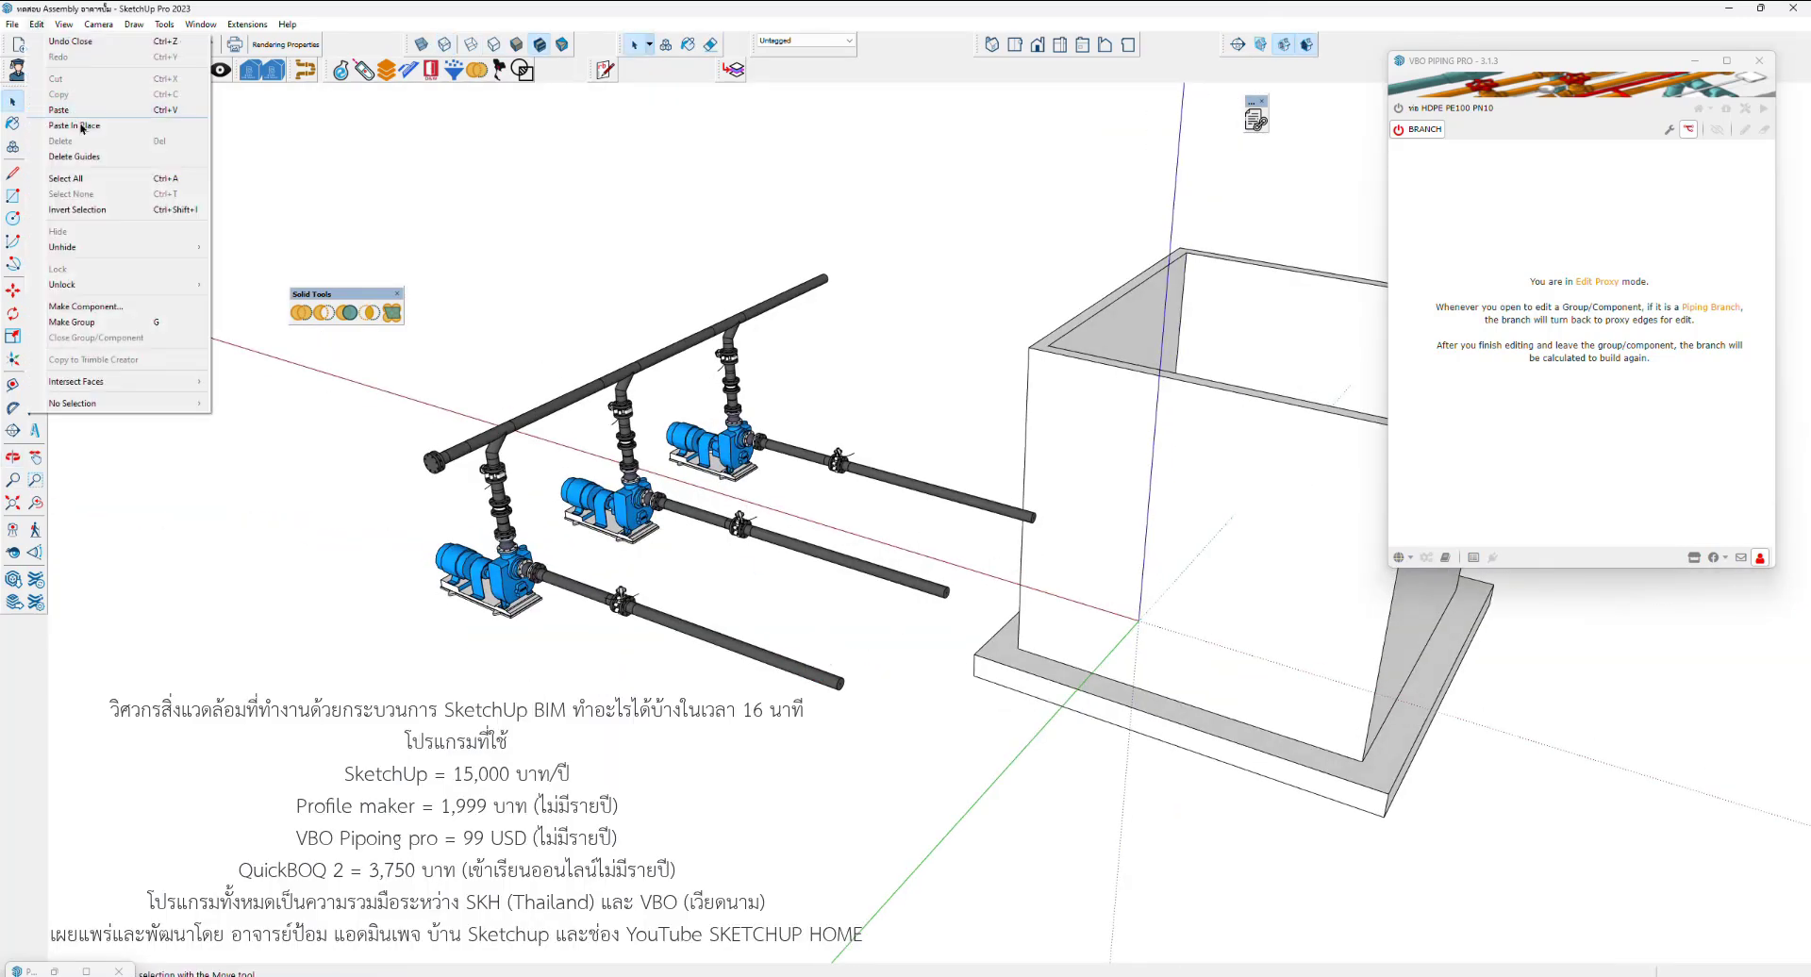
pyautogui.click(104, 122)
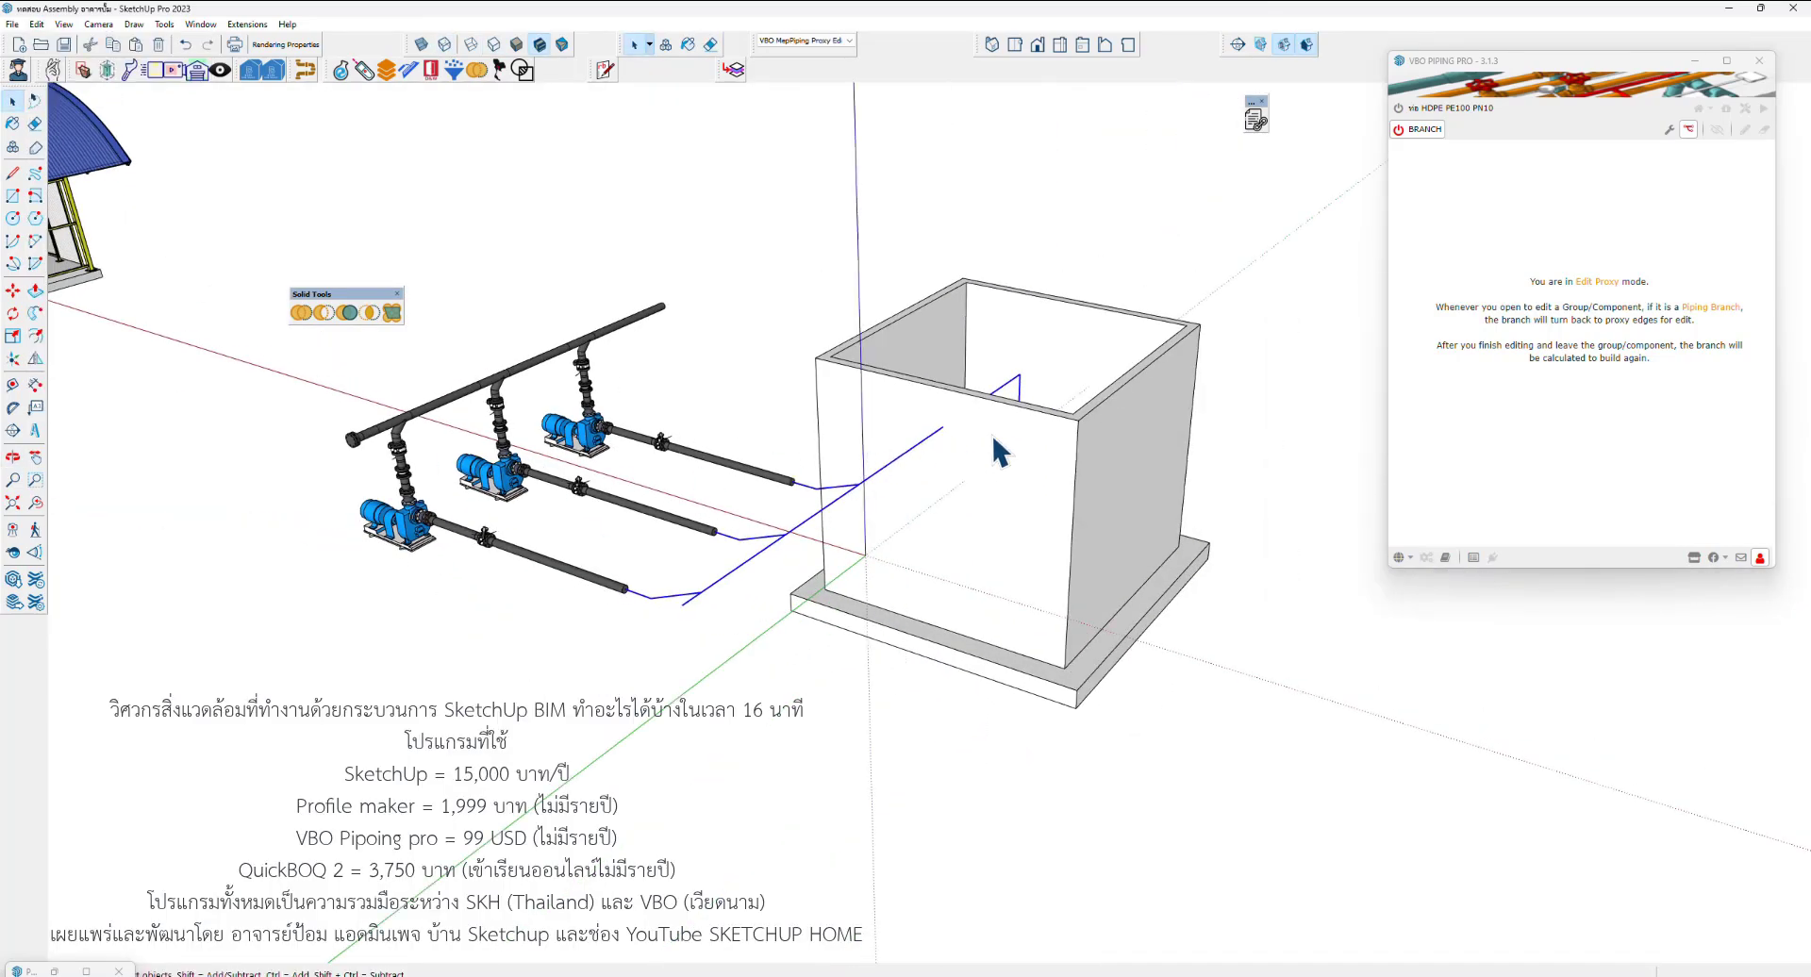
pyautogui.moveTo(809, 488); pyautogui.dragTo(835, 477, button='middle')
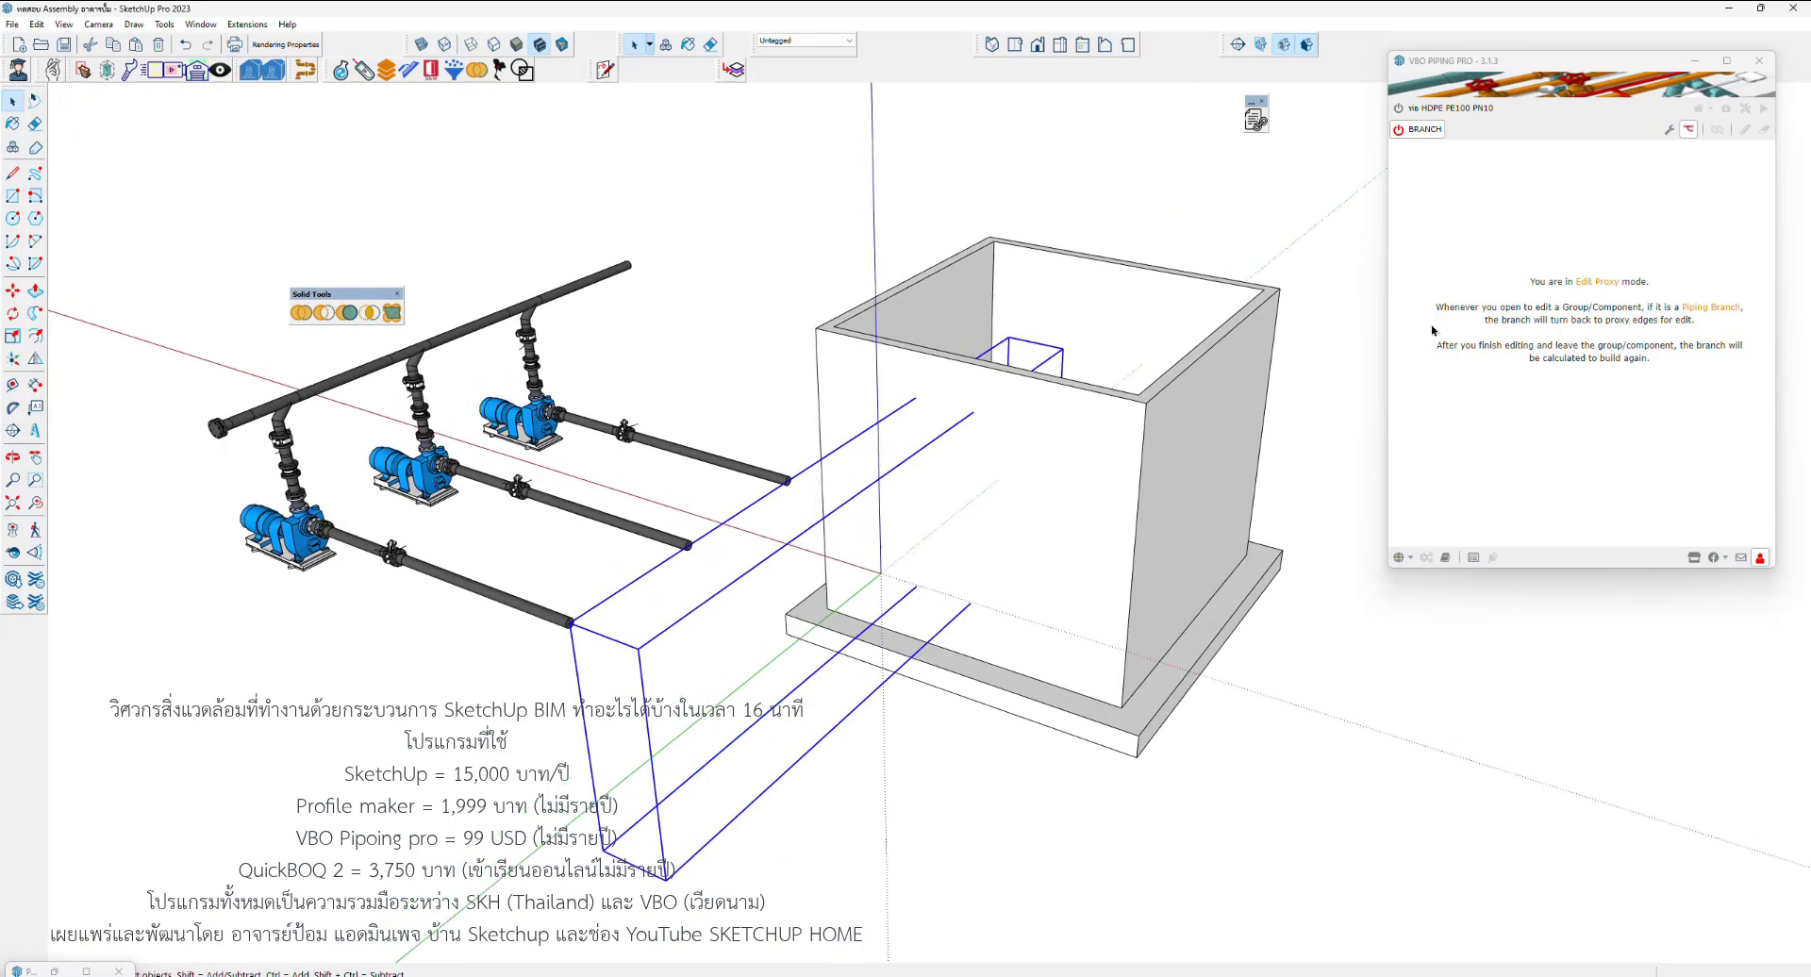
pyautogui.click(1441, 112)
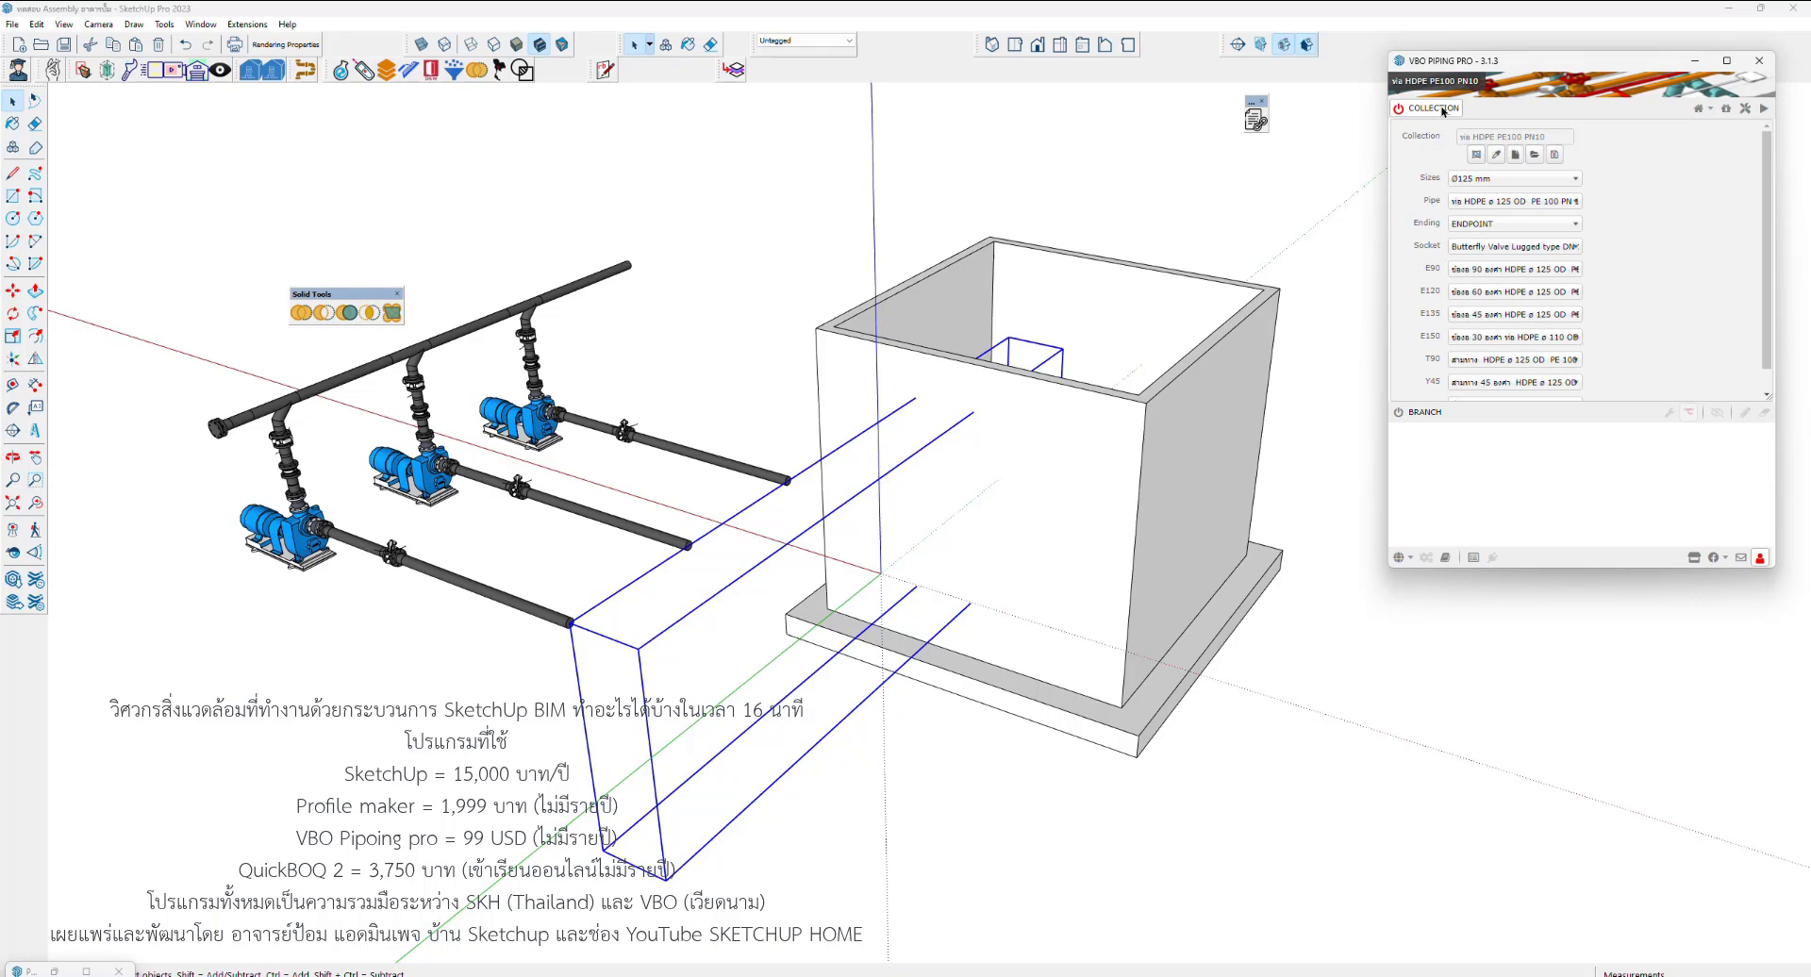
pyautogui.click(1491, 182)
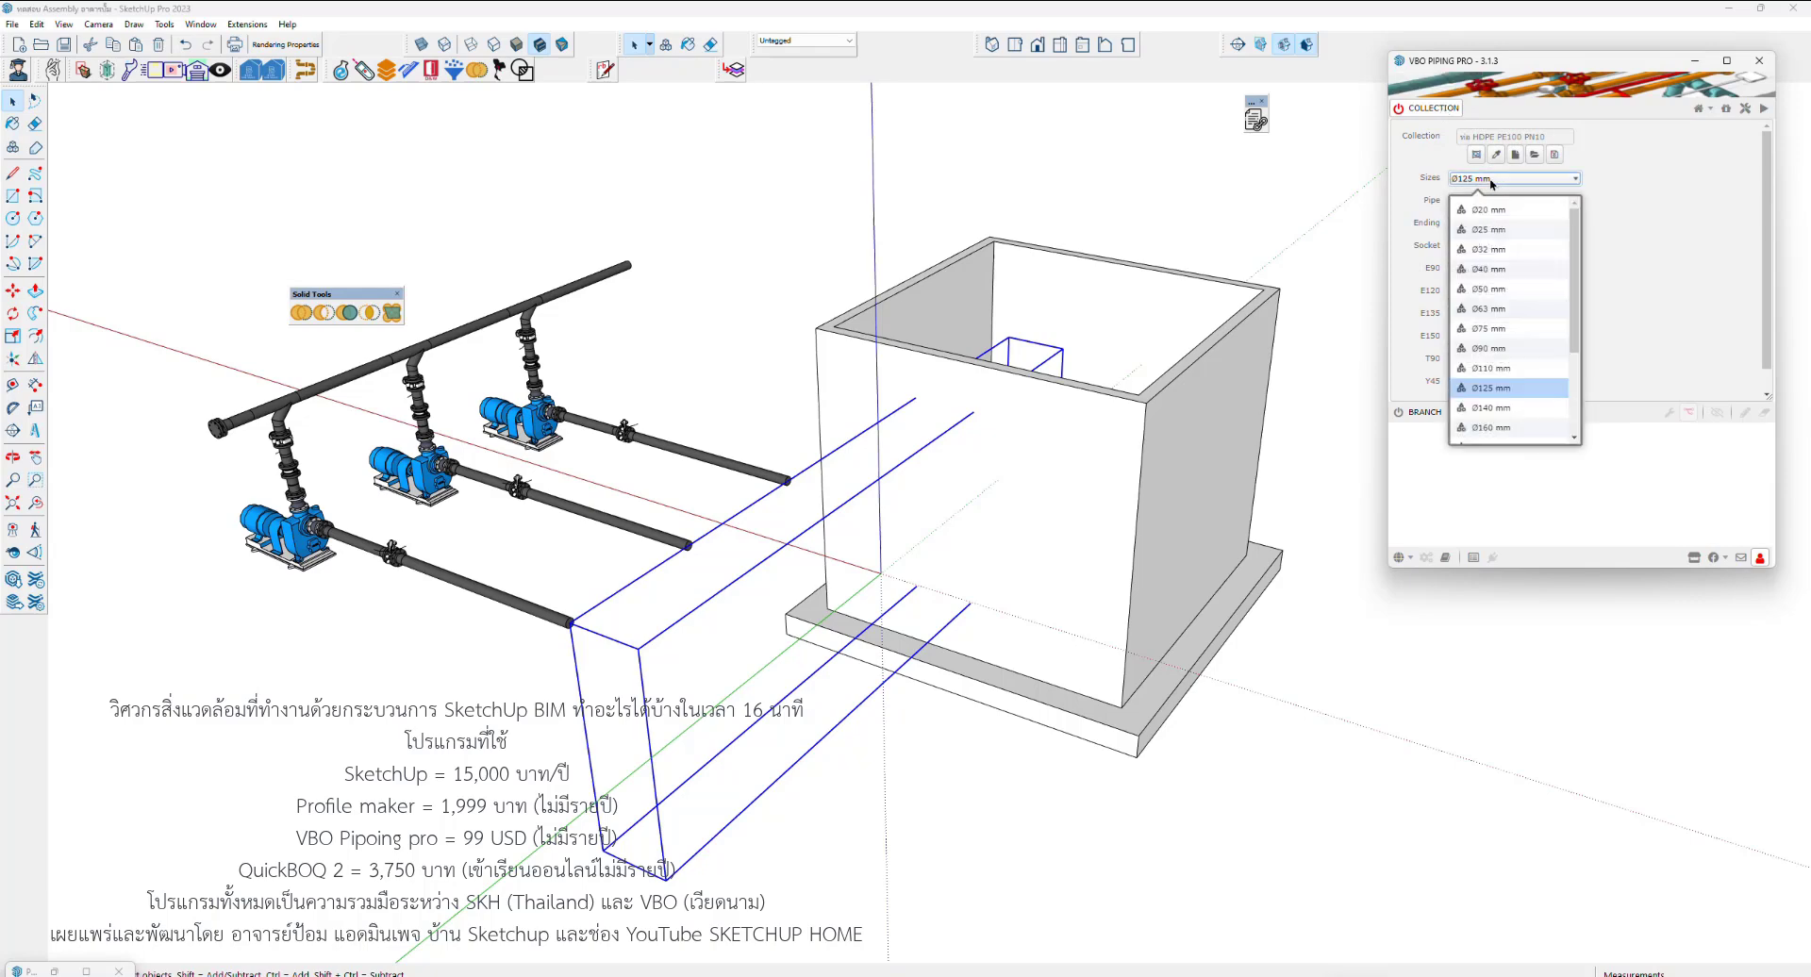
pyautogui.click(1492, 427)
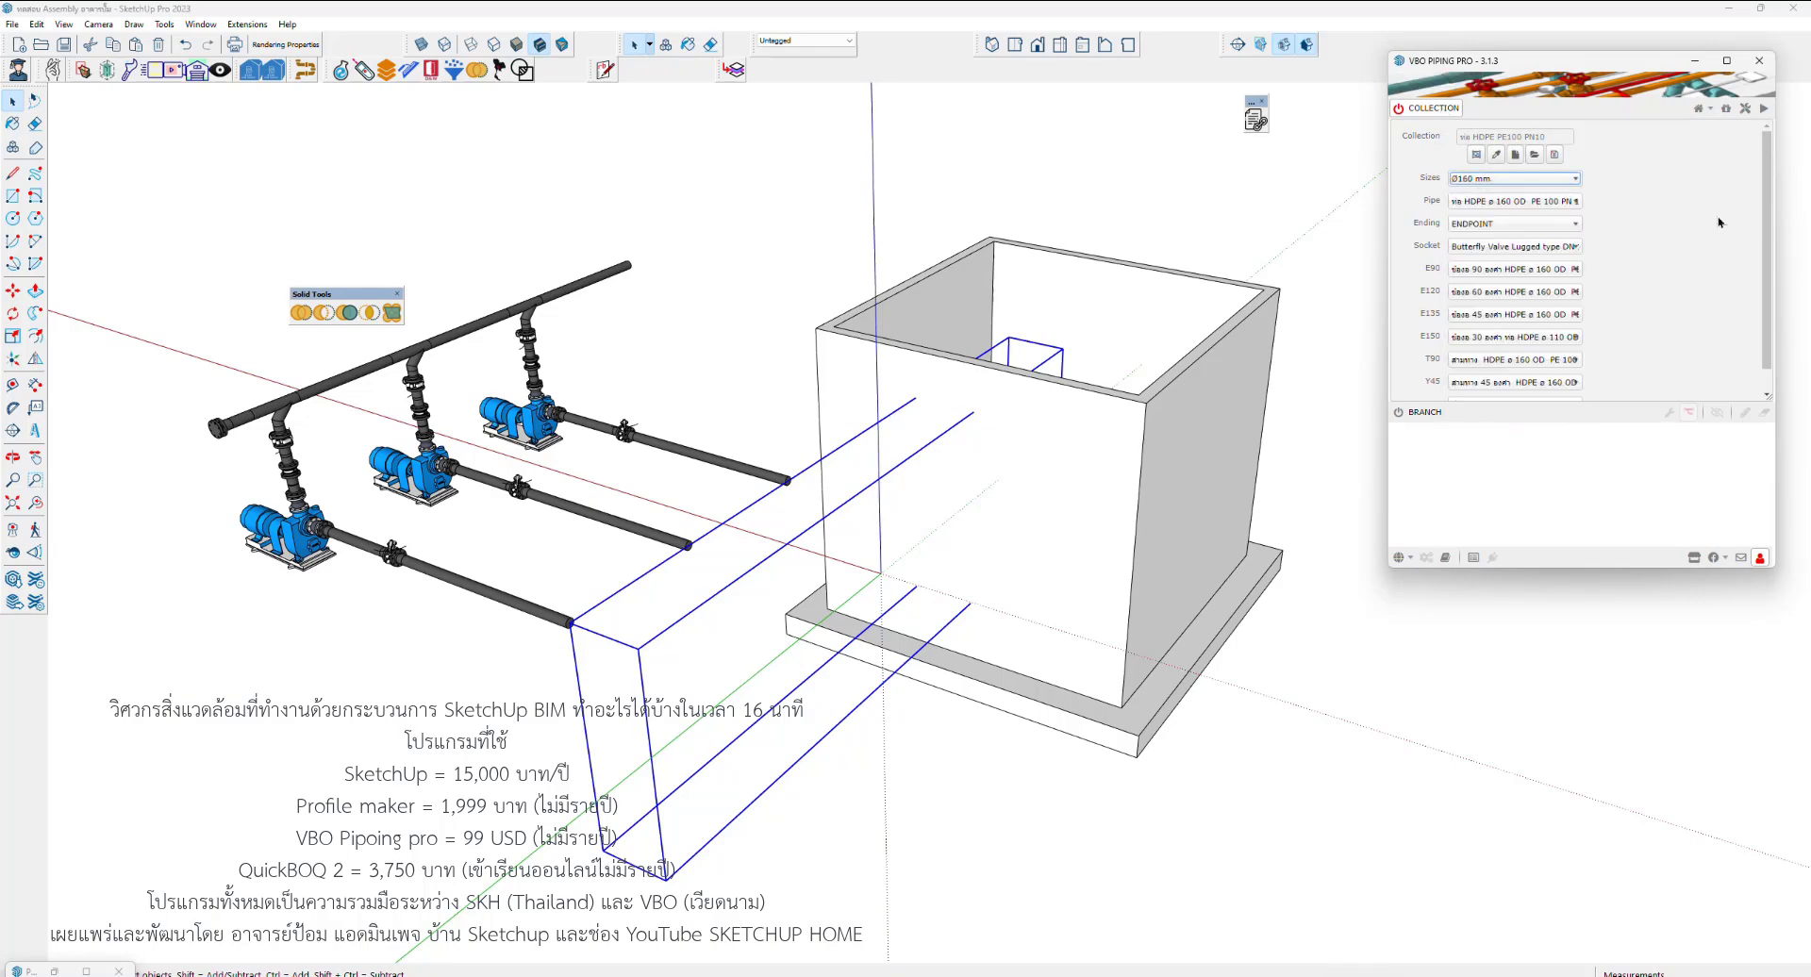
pyautogui.click(1764, 108)
pyautogui.moveTo(792, 576); pyautogui.dragTo(1037, 698, button='middle')
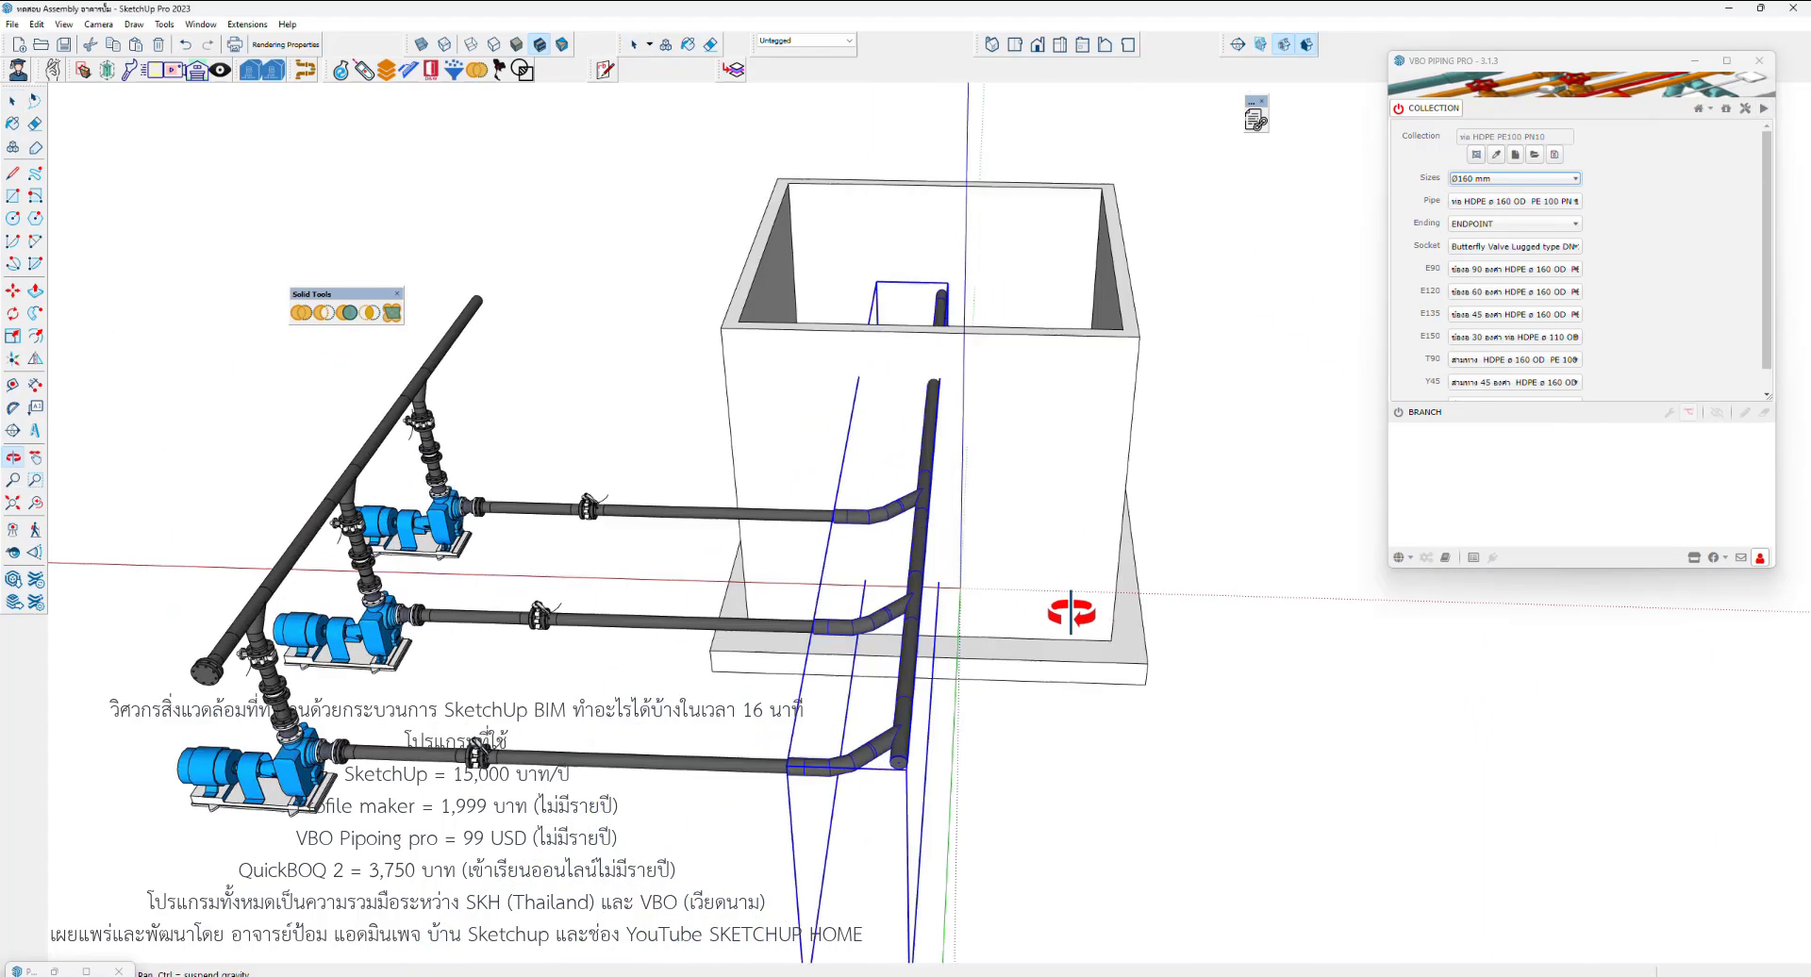
pyautogui.scroll(3, 1037, 699)
# Rebuild the suction header and laterals at the Ø180 mm pipe size
pyautogui.scroll(3, 1029, 696)
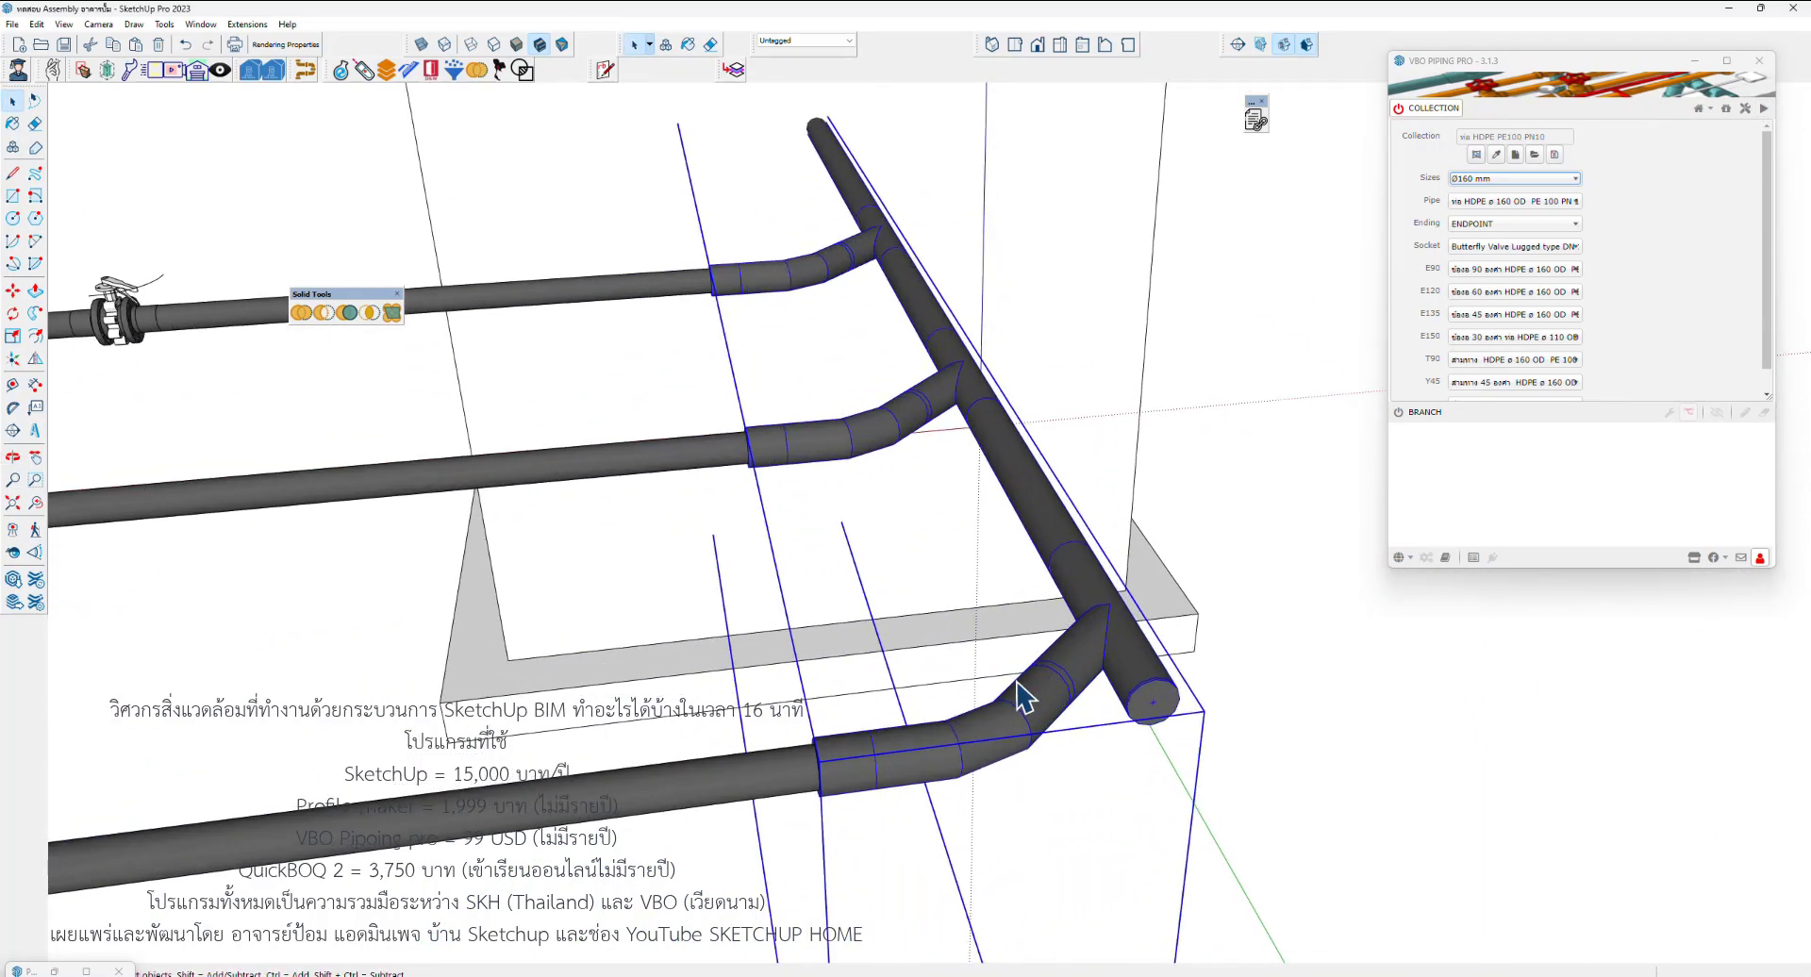
pyautogui.moveTo(1023, 695)
pyautogui.mouseDown(button='middle')
pyautogui.moveTo(1172, 639)
pyautogui.moveTo(991, 634)
pyautogui.moveTo(598, 557)
pyautogui.moveTo(849, 472)
pyautogui.mouseUp(button='middle')
pyautogui.scroll(-4, 994, 658)
pyautogui.scroll(-3, 1019, 627)
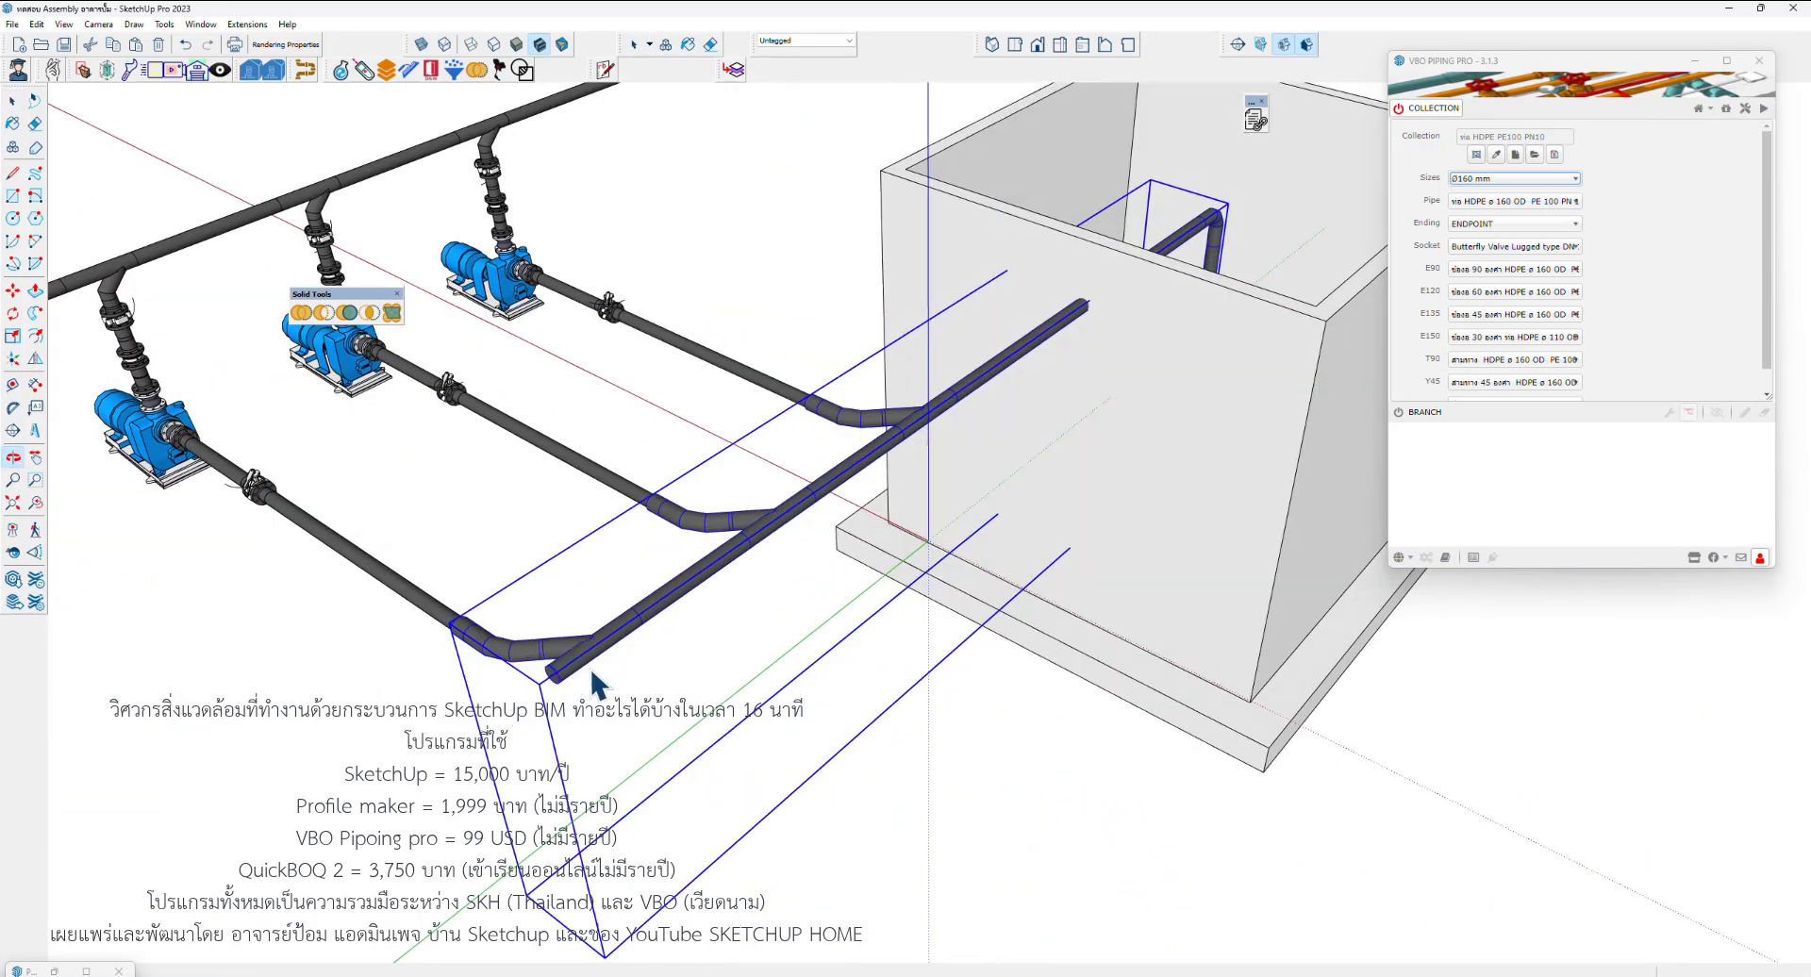
pyautogui.click(1481, 179)
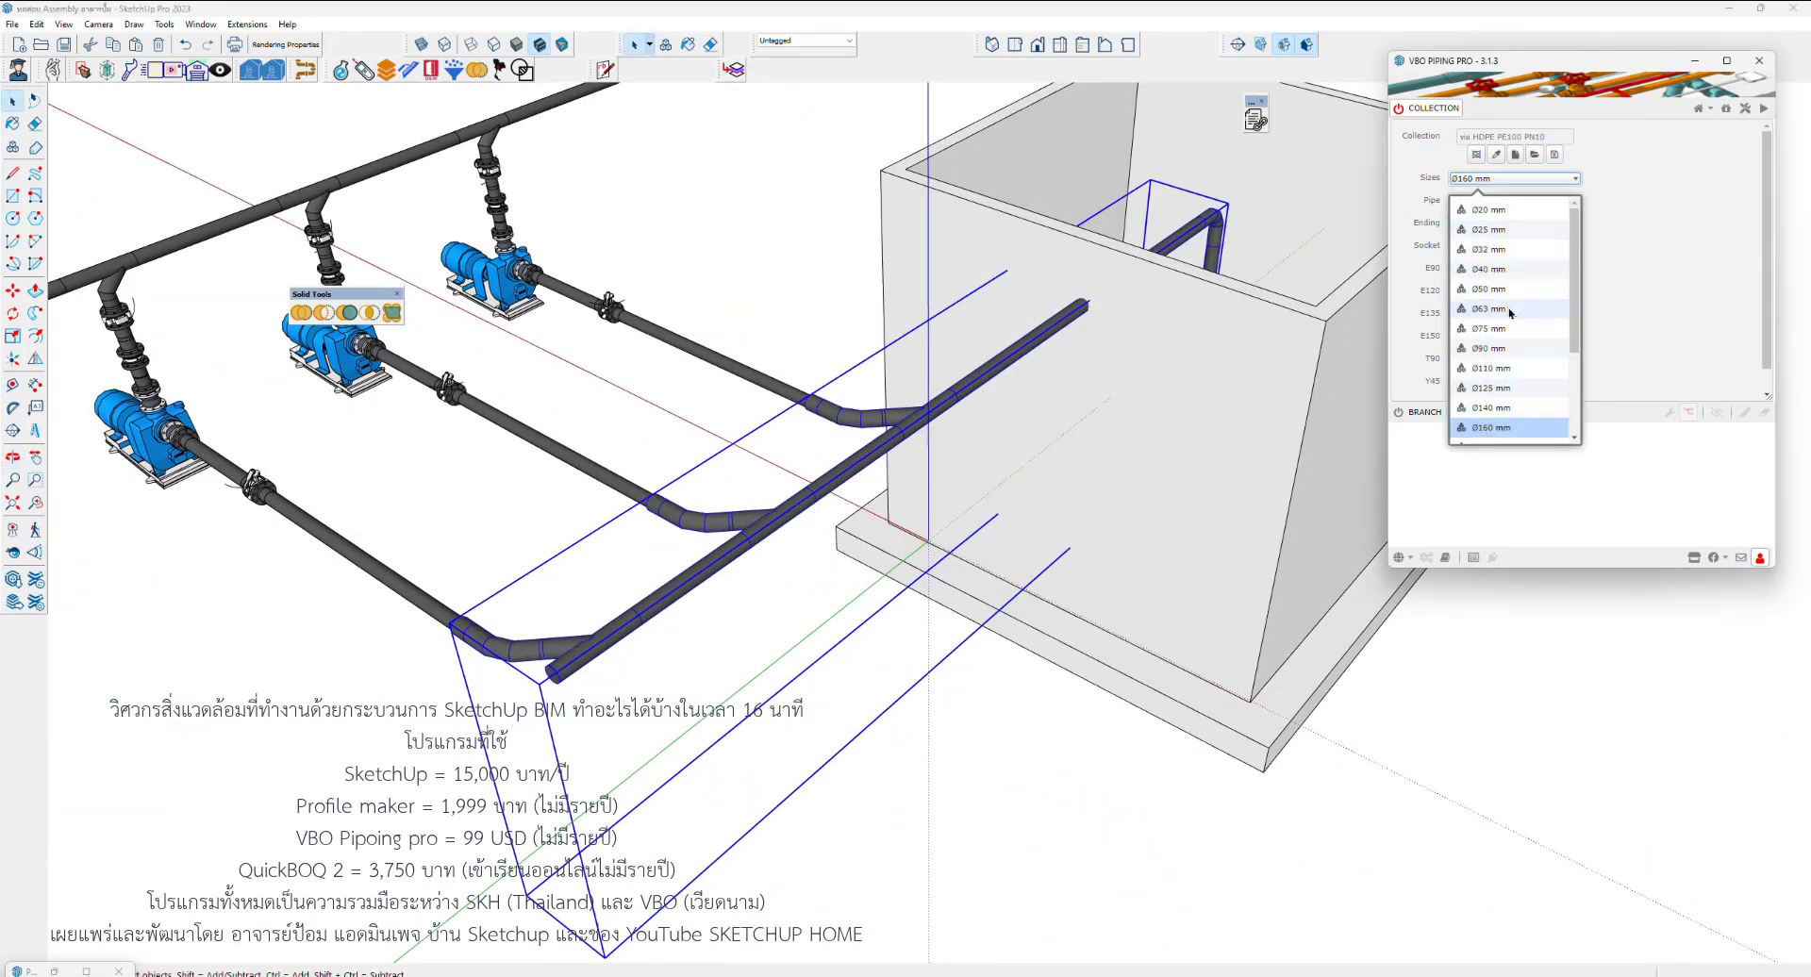
pyautogui.scroll(-3, 1510, 312)
pyautogui.click(1500, 378)
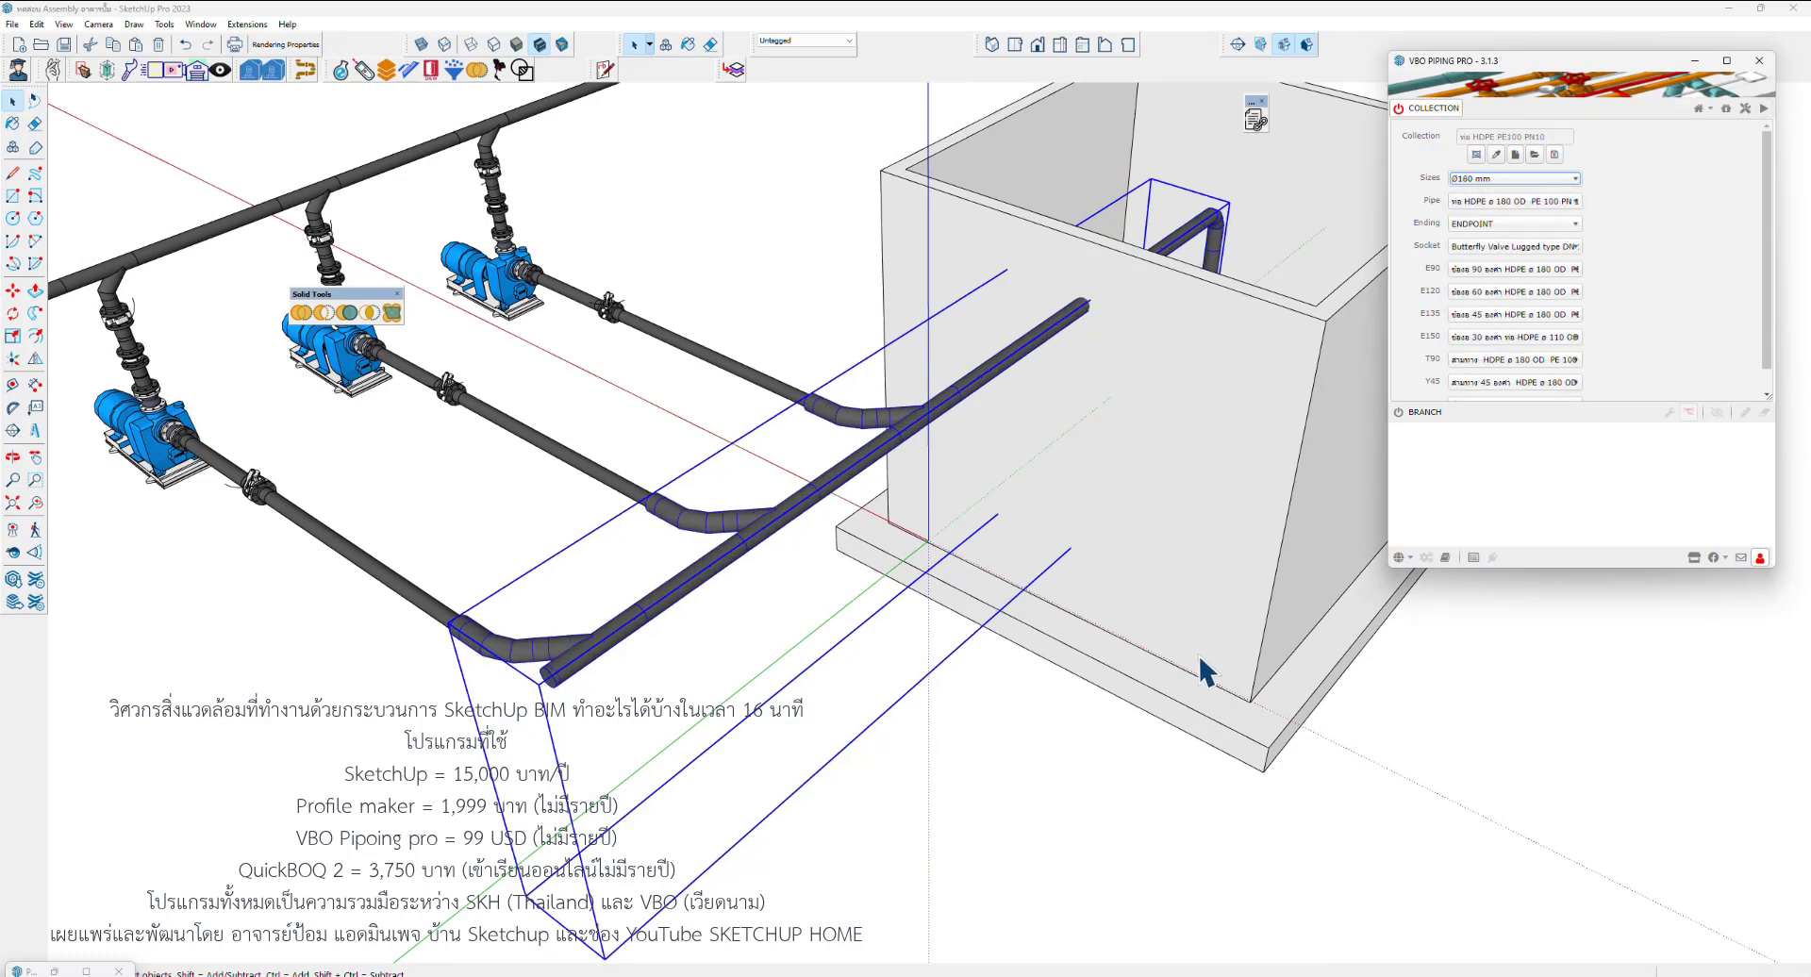
pyautogui.scroll(-3, 667, 553)
# Orbit to a near-front view of the tank and open the piping group for editing
pyautogui.moveTo(667, 553)
pyautogui.mouseDown(button='middle')
pyautogui.moveTo(828, 708)
pyautogui.moveTo(1314, 170)
pyautogui.mouseUp(button='middle')
pyautogui.scroll(3, 809, 689)
pyautogui.doubleClick(806, 675)
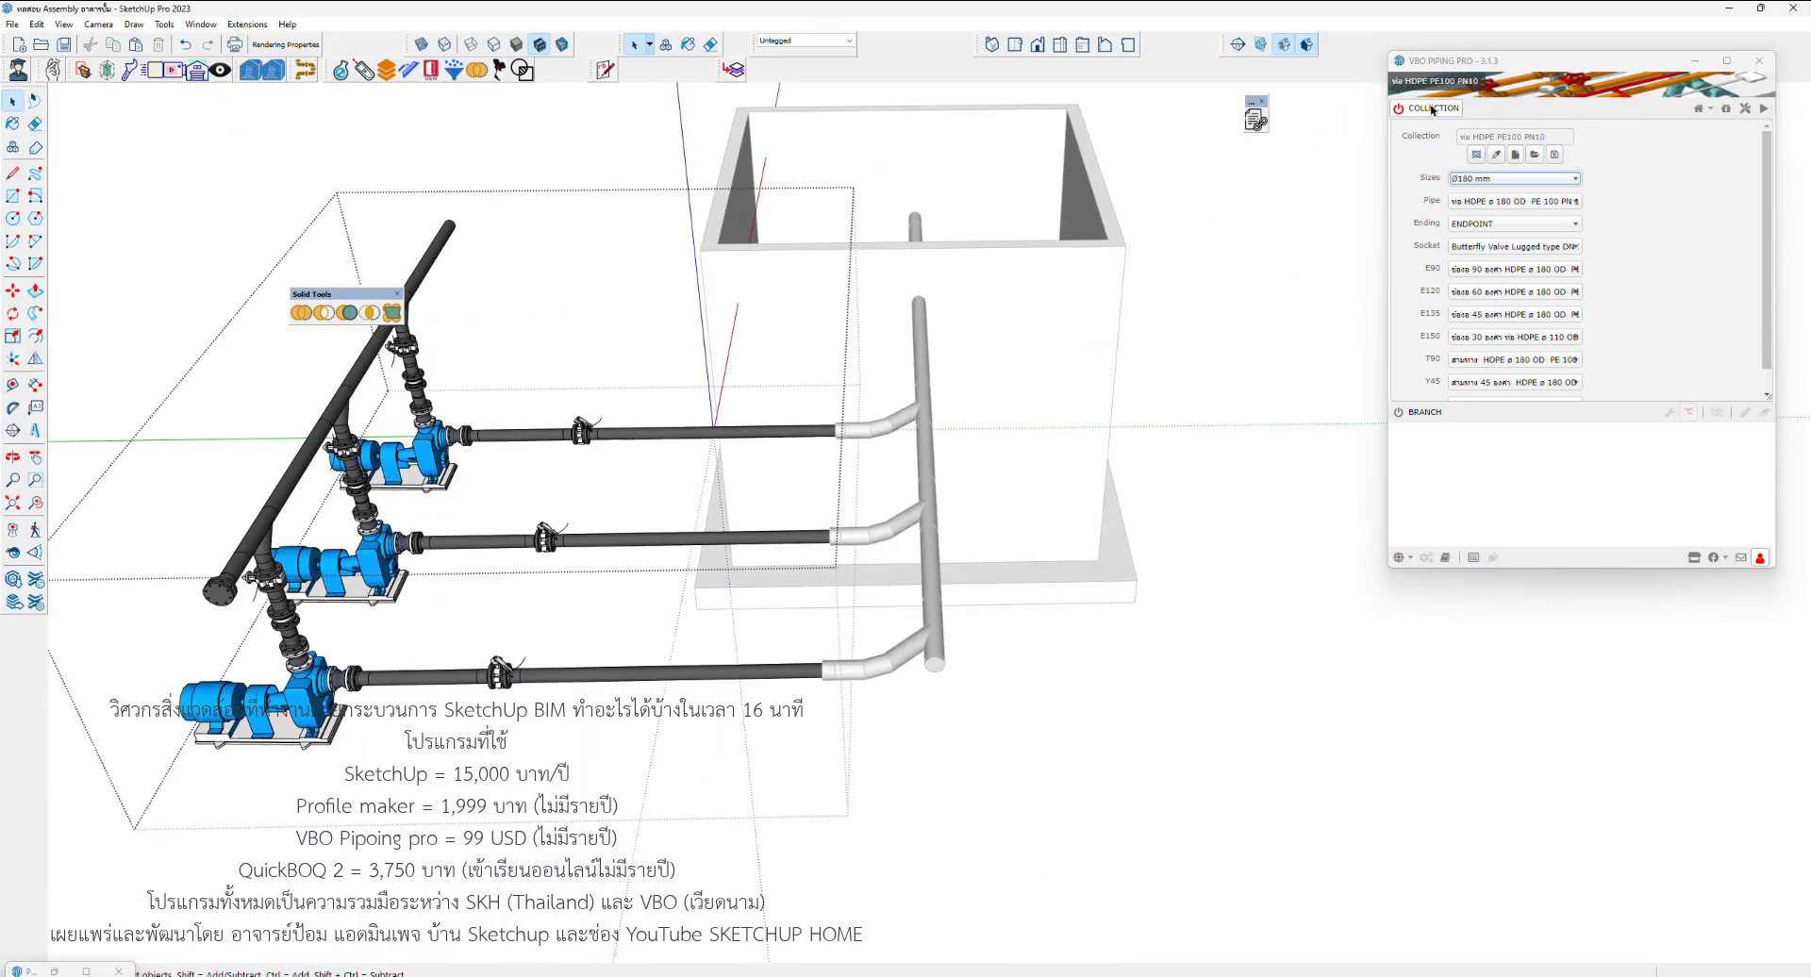
pyautogui.click(1394, 134)
# Cut the three suction laterals short of the tank with a line, erasing it and the ends beyond
pyautogui.click(1426, 109)
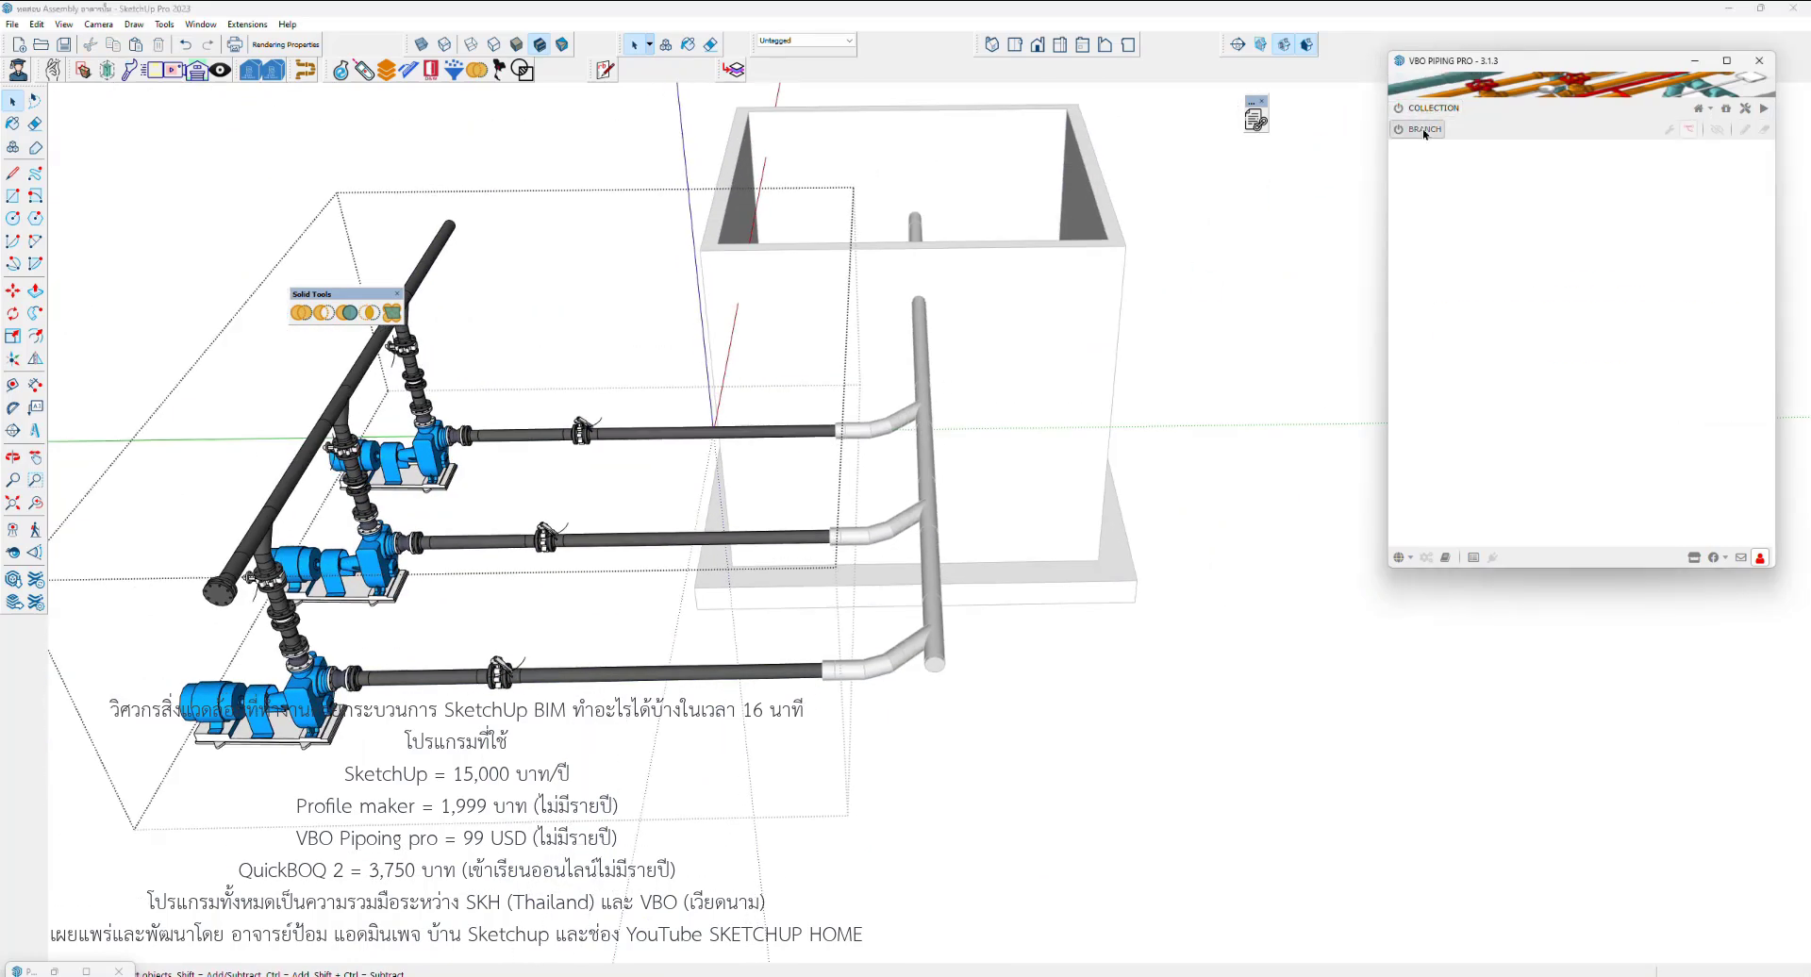
pyautogui.press('Escape')
pyautogui.doubleClick(771, 679)
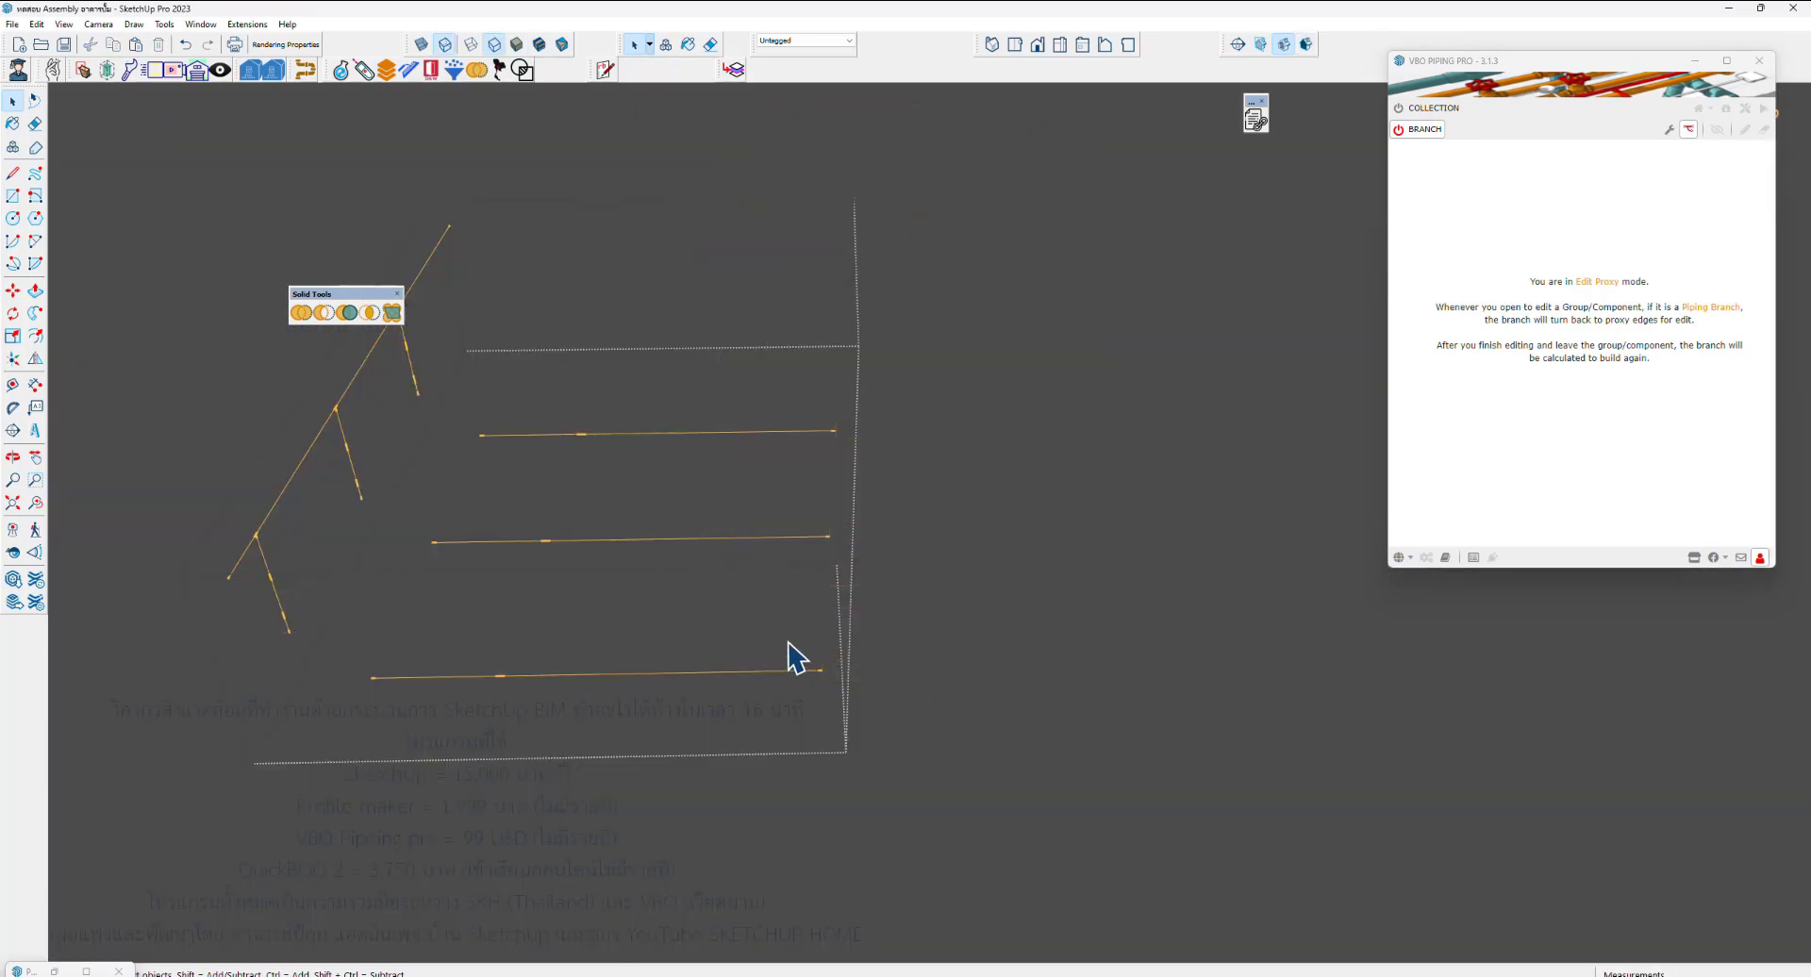
pyautogui.moveTo(752, 360); pyautogui.dragTo(951, 771)
pyautogui.press('l')
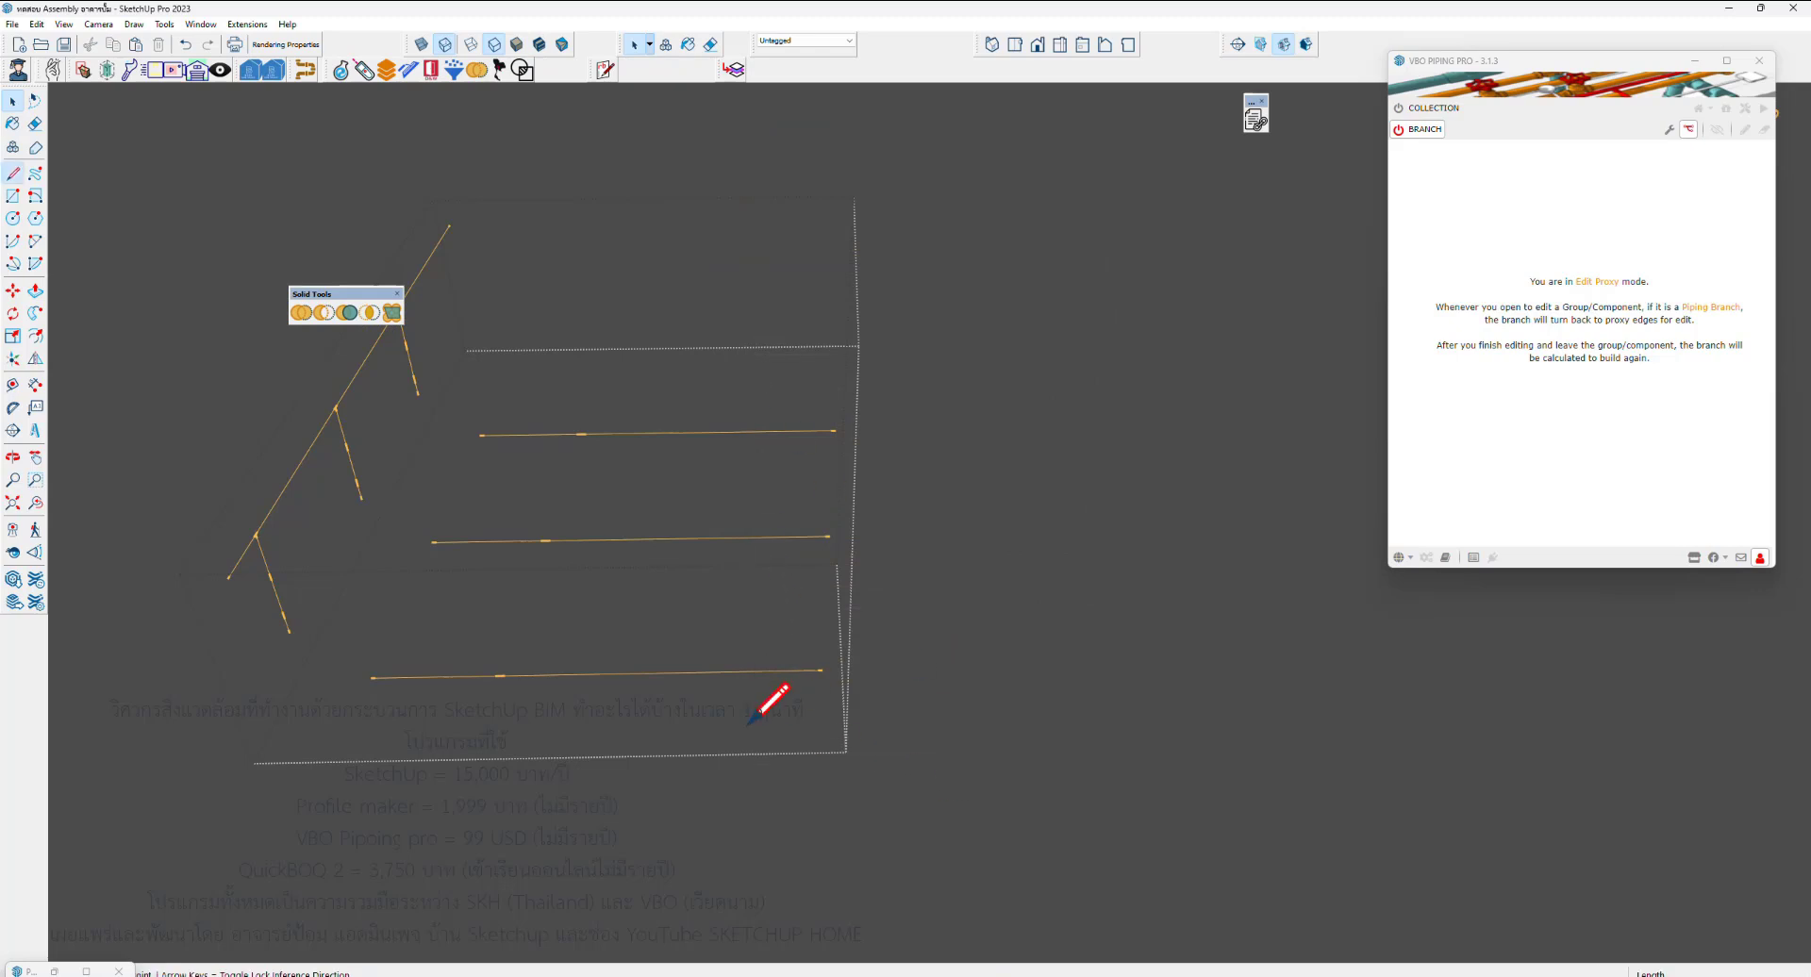
pyautogui.click(667, 748)
pyautogui.click(728, 402)
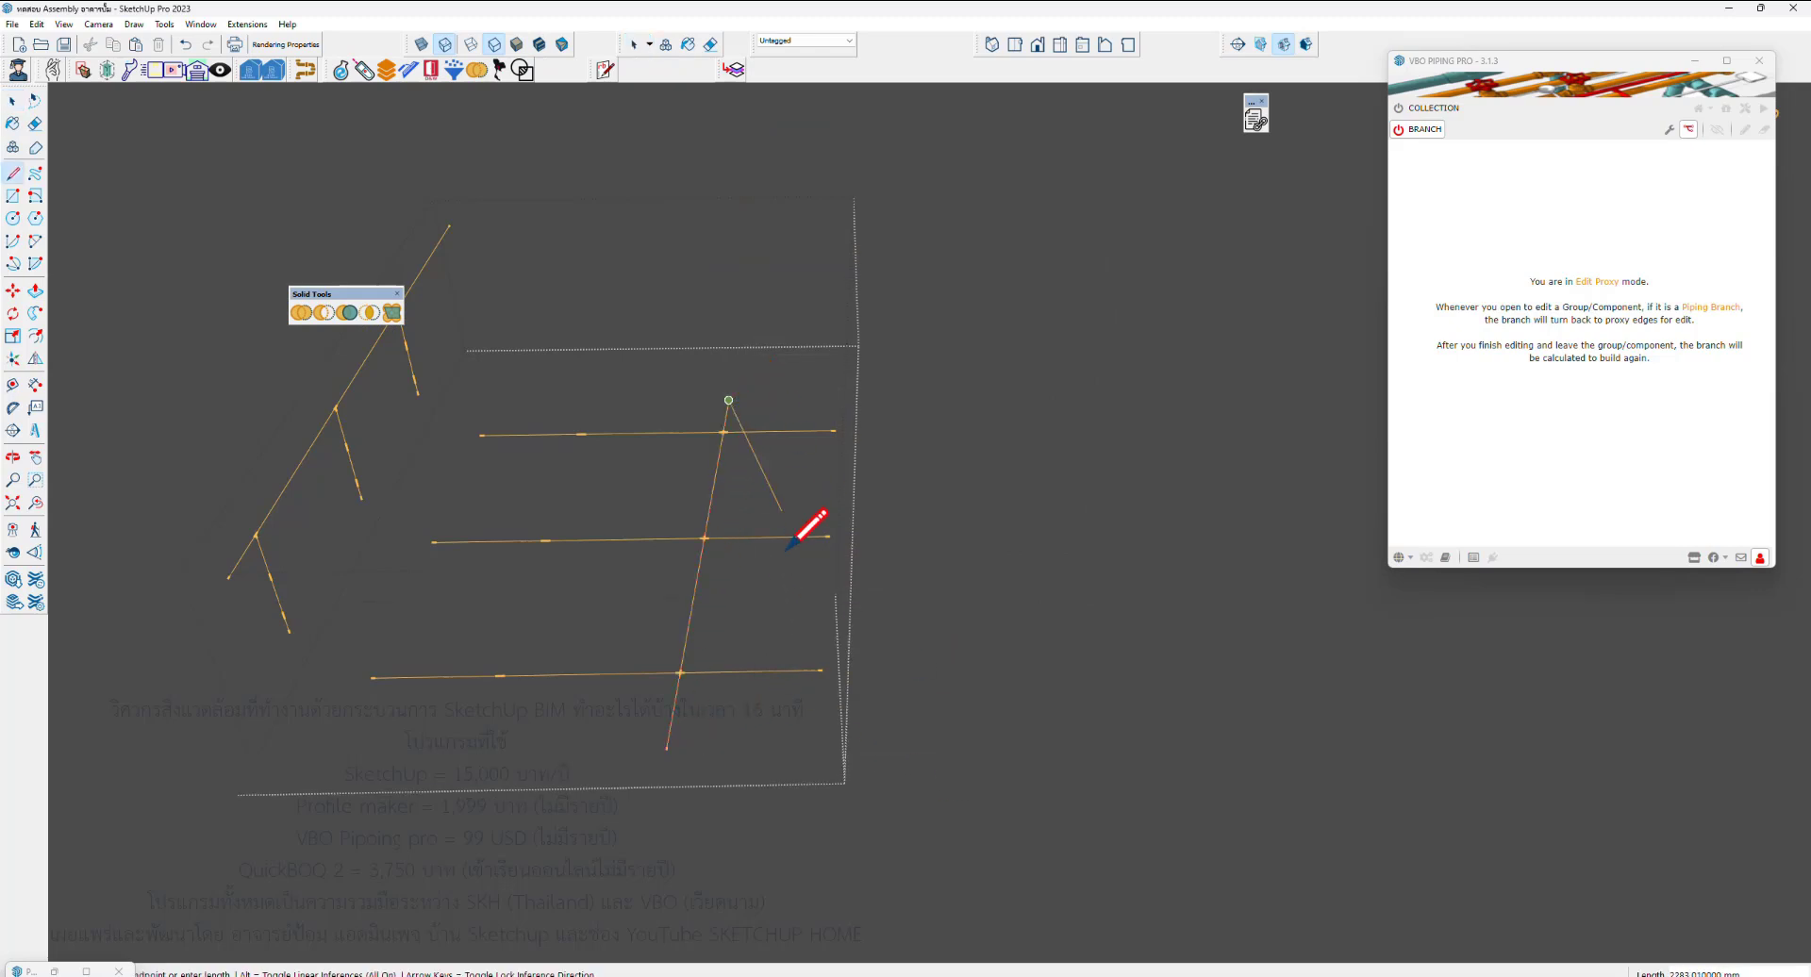
pyautogui.press('e')
pyautogui.moveTo(758, 636)
pyautogui.mouseDown()
pyautogui.moveTo(799, 427)
pyautogui.moveTo(687, 731)
pyautogui.mouseUp()
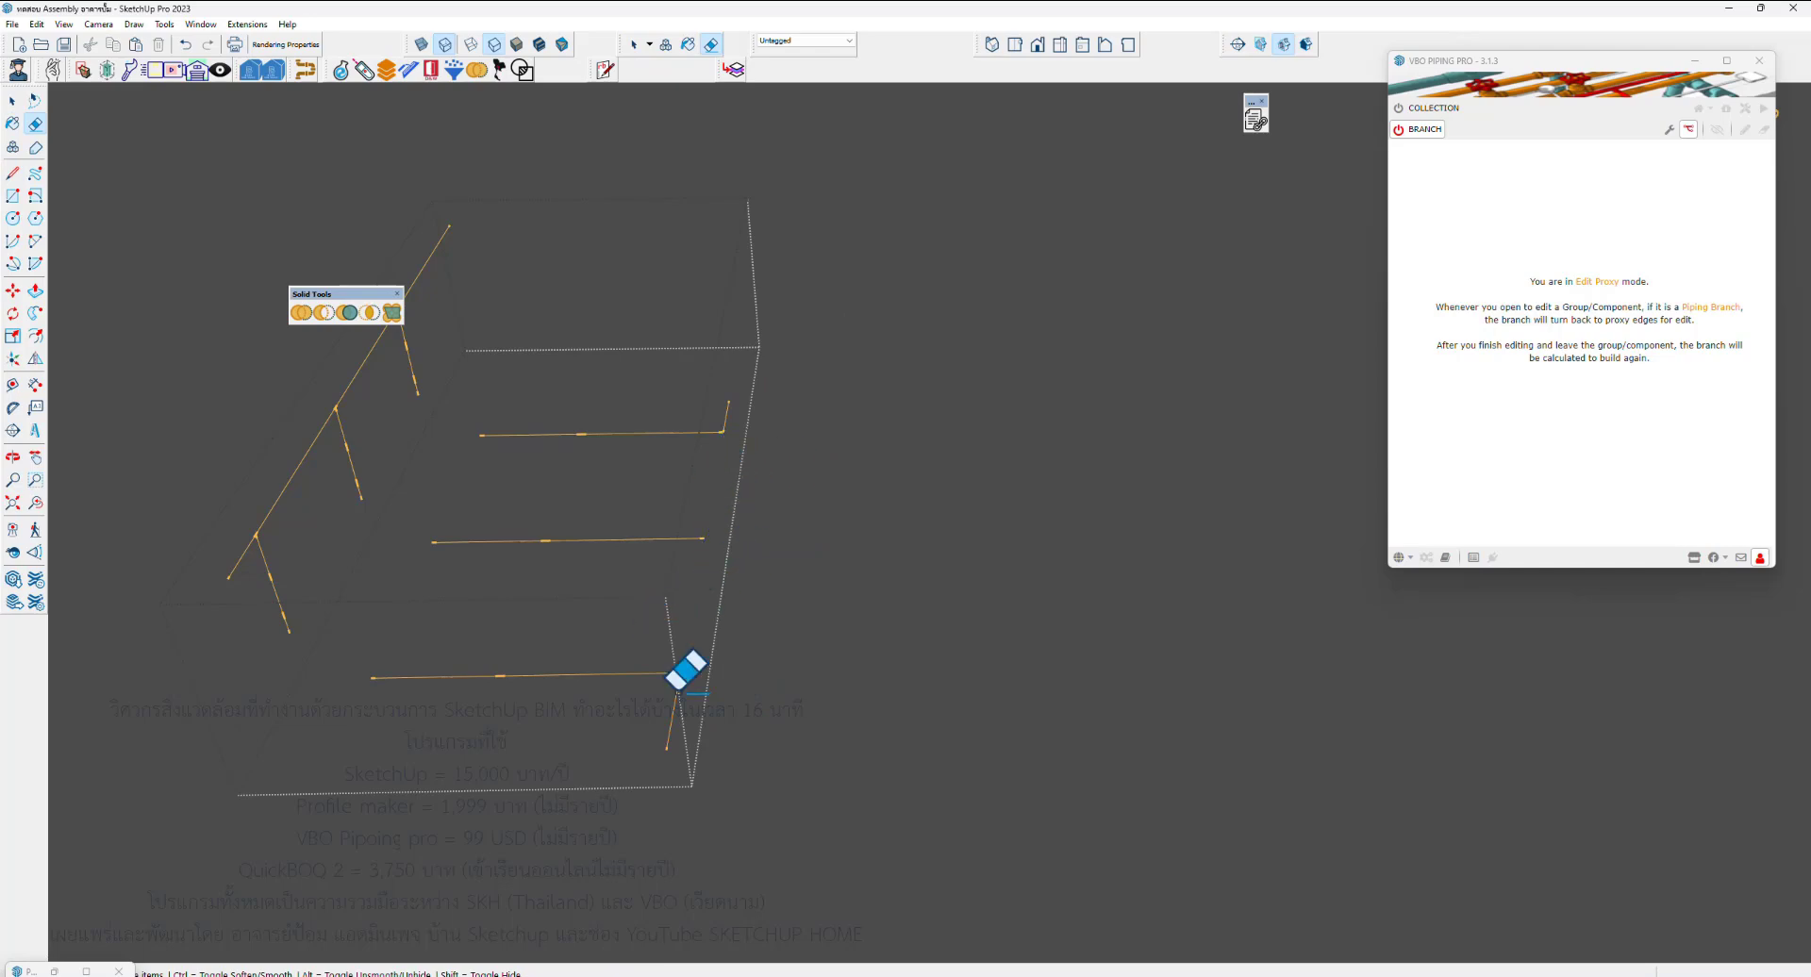
pyautogui.press('space')
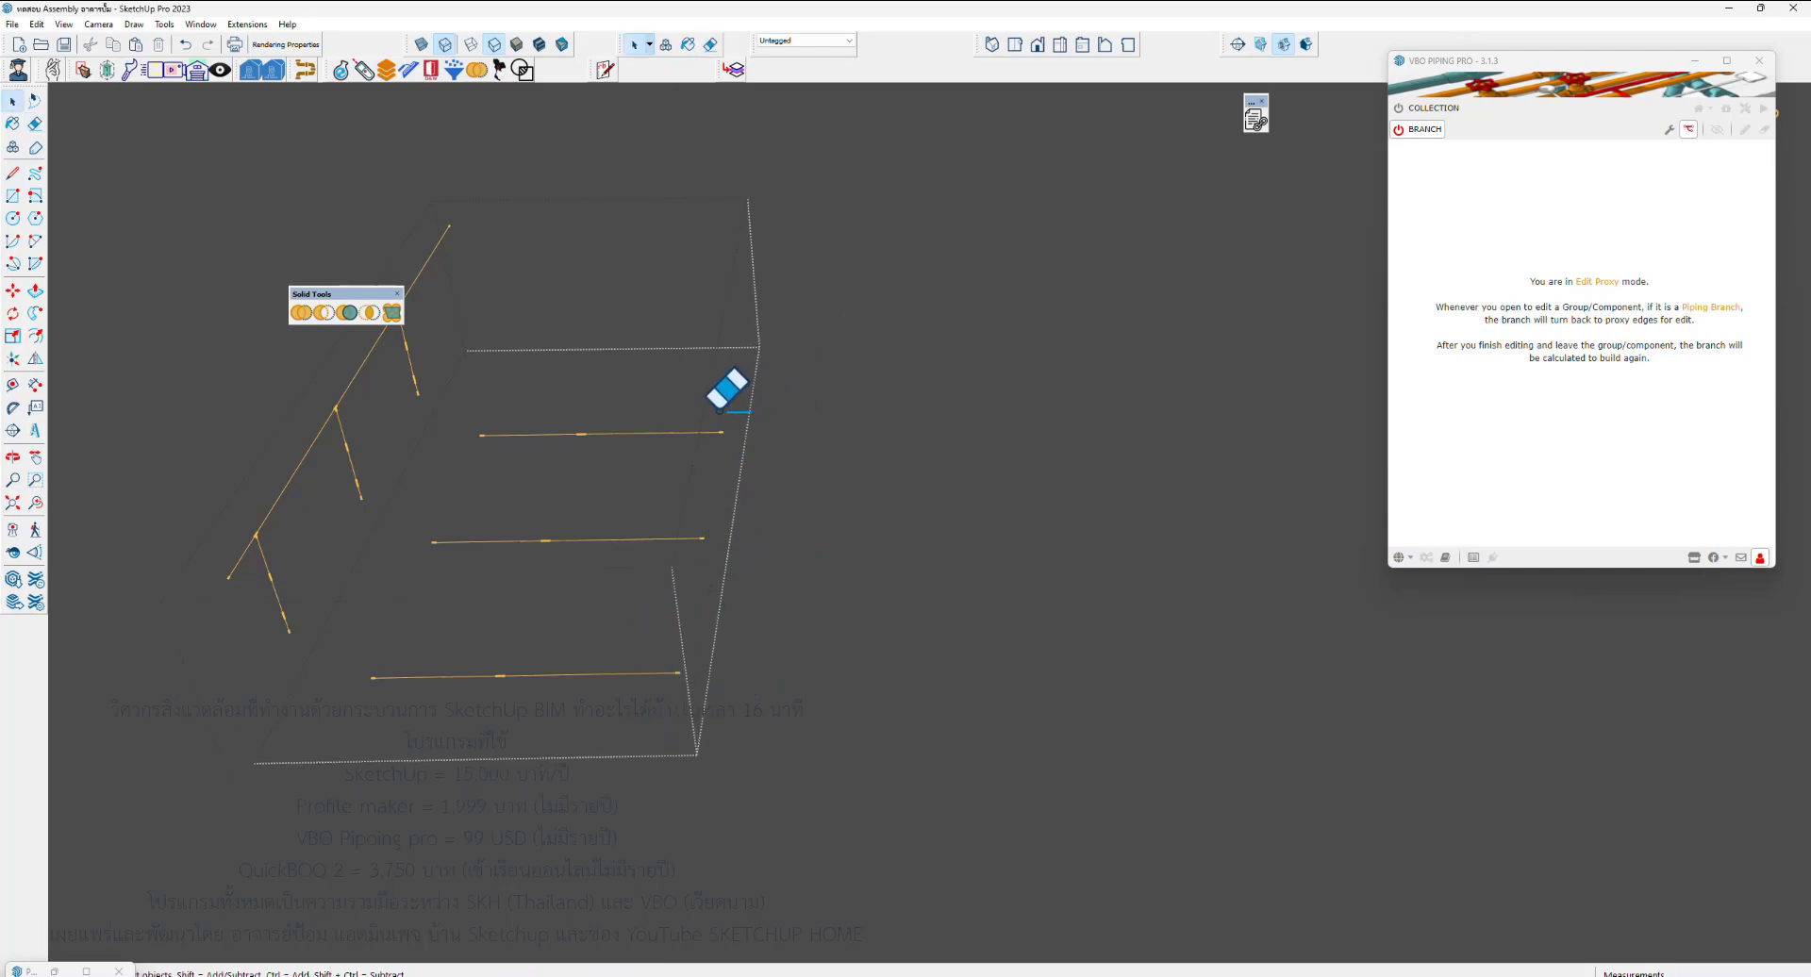
pyautogui.press('Escape')
pyautogui.moveTo(852, 549)
pyautogui.mouseDown(button='middle')
pyautogui.moveTo(1077, 537)
pyautogui.moveTo(1177, 595)
pyautogui.moveTo(986, 564)
pyautogui.mouseUp(button='middle')
# Turn on VBO fitting editing and select the suction header pipe group near the stub
pyautogui.press('space')
pyautogui.scroll(3, 1031, 580)
pyautogui.scroll(3, 1031, 581)
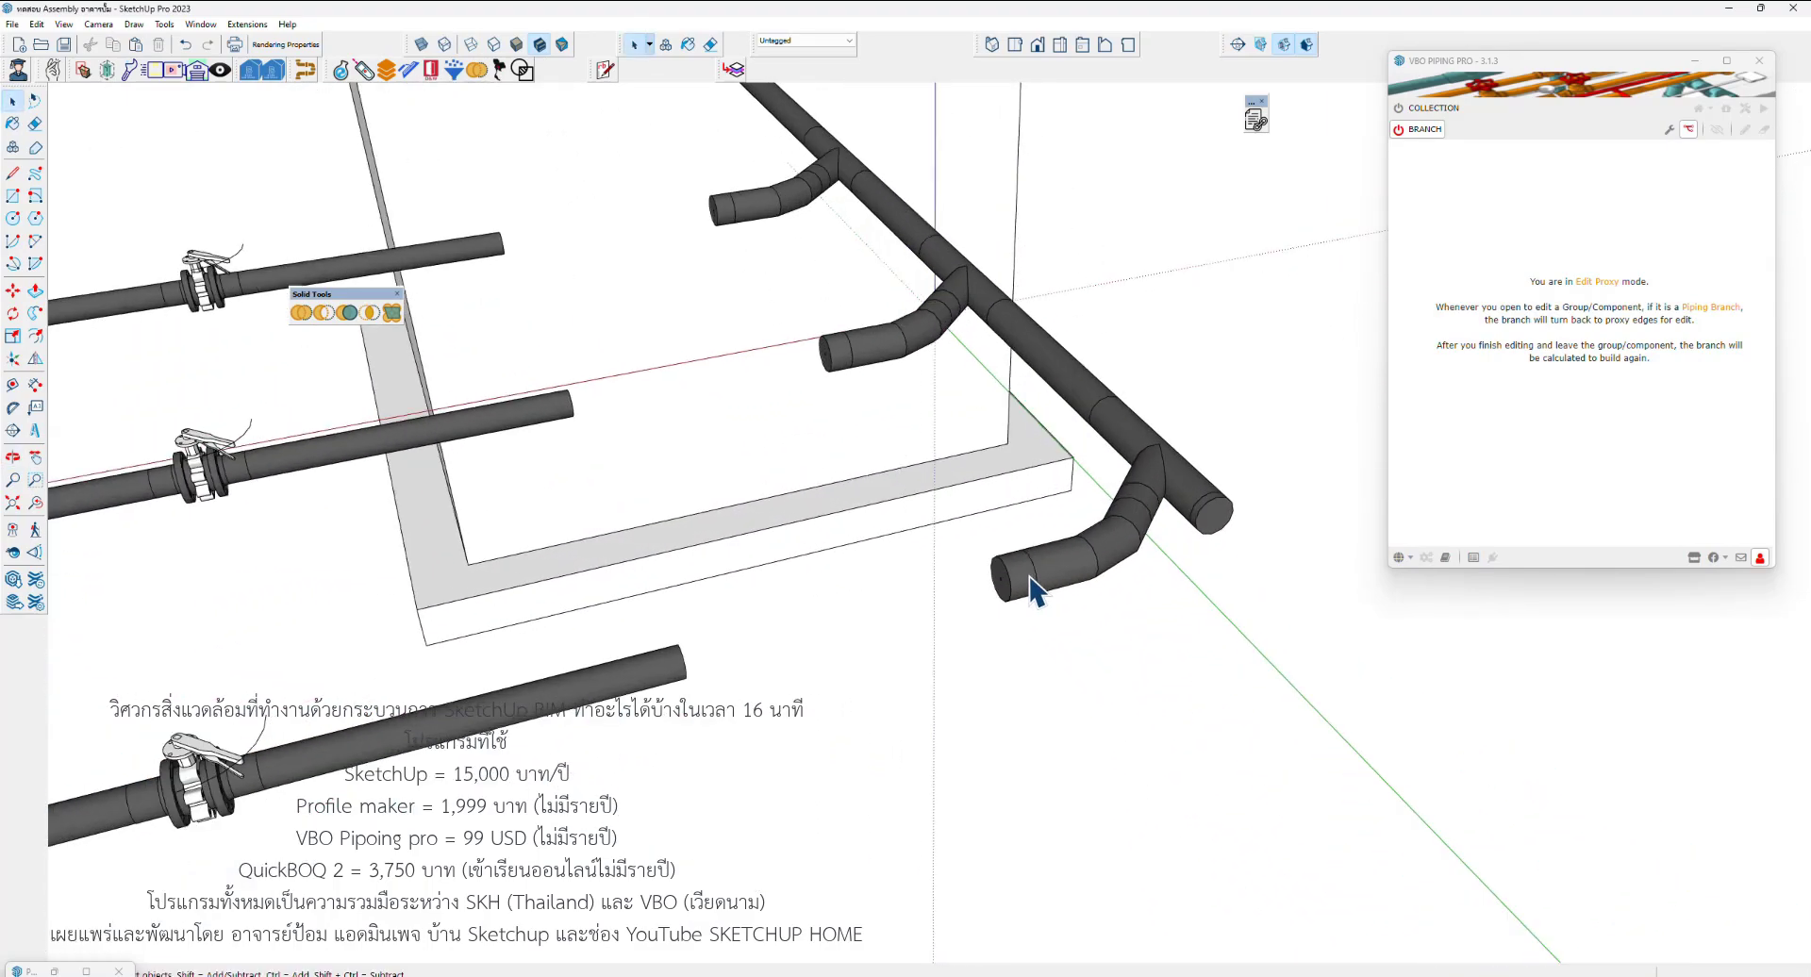
pyautogui.click(1666, 130)
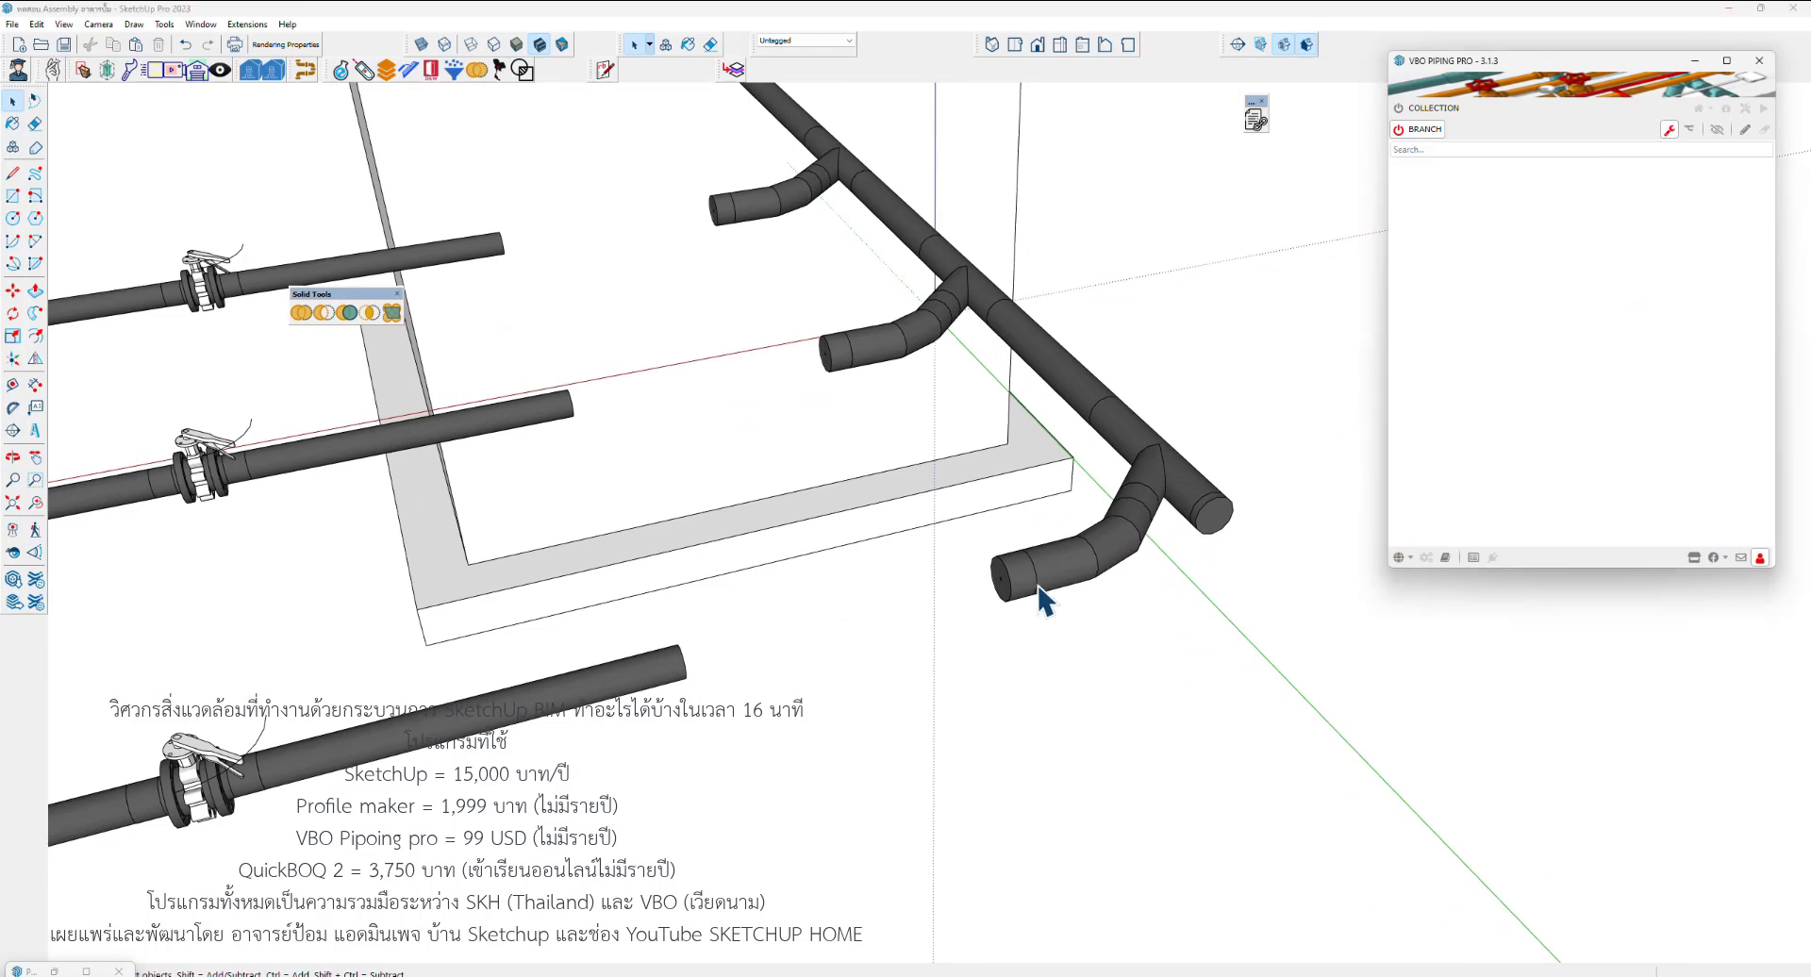
pyautogui.scroll(2, 1022, 597)
pyautogui.scroll(3, 986, 587)
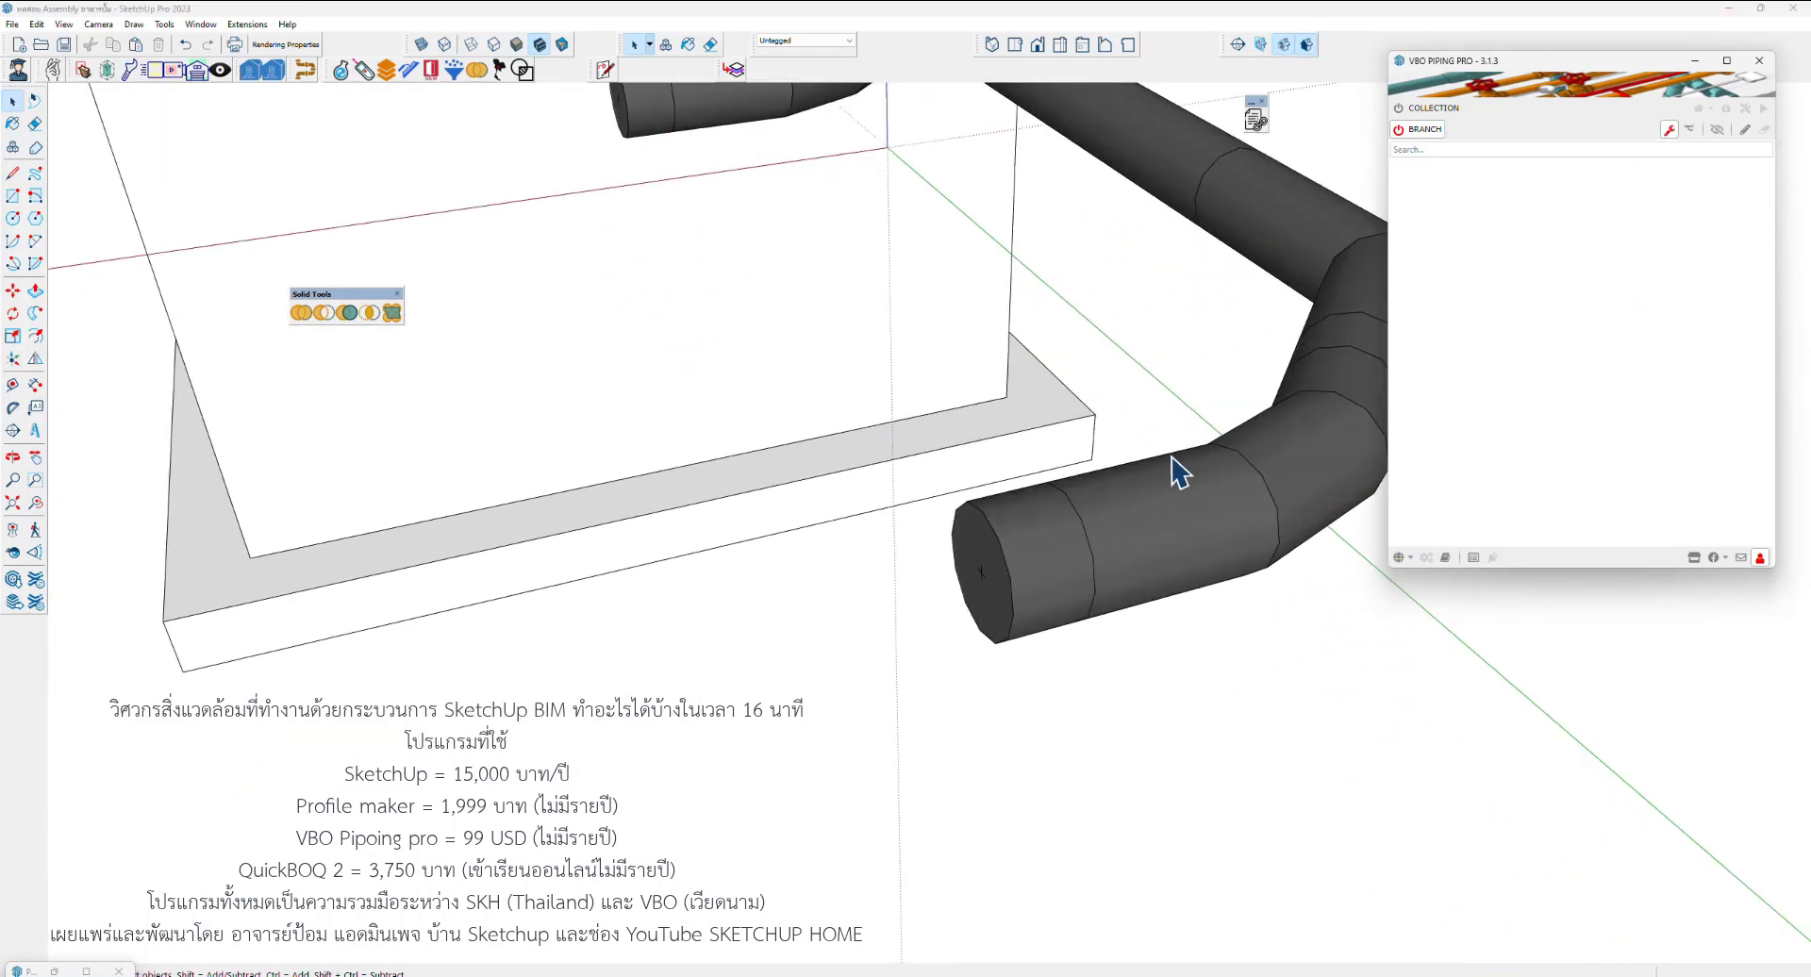
pyautogui.scroll(1, 995, 585)
pyautogui.click(995, 584)
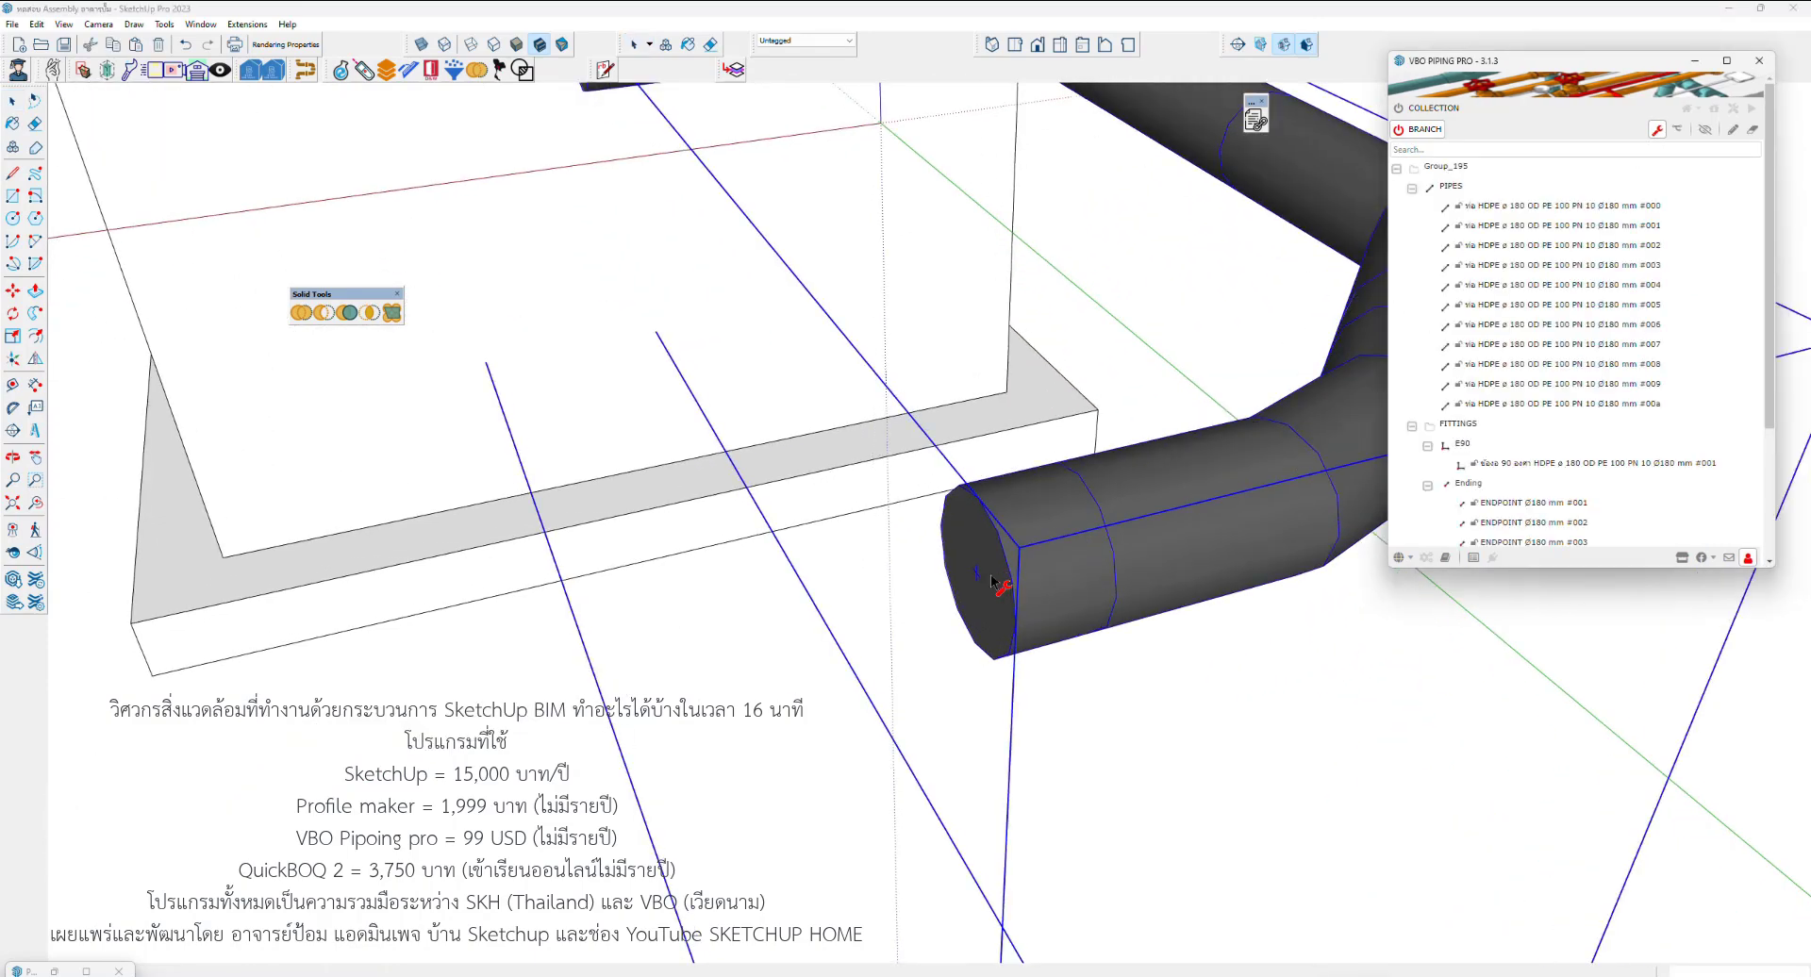
# Pick the Ø180 mm open end of the lower header stub and list its fitting types
pyautogui.click(993, 582)
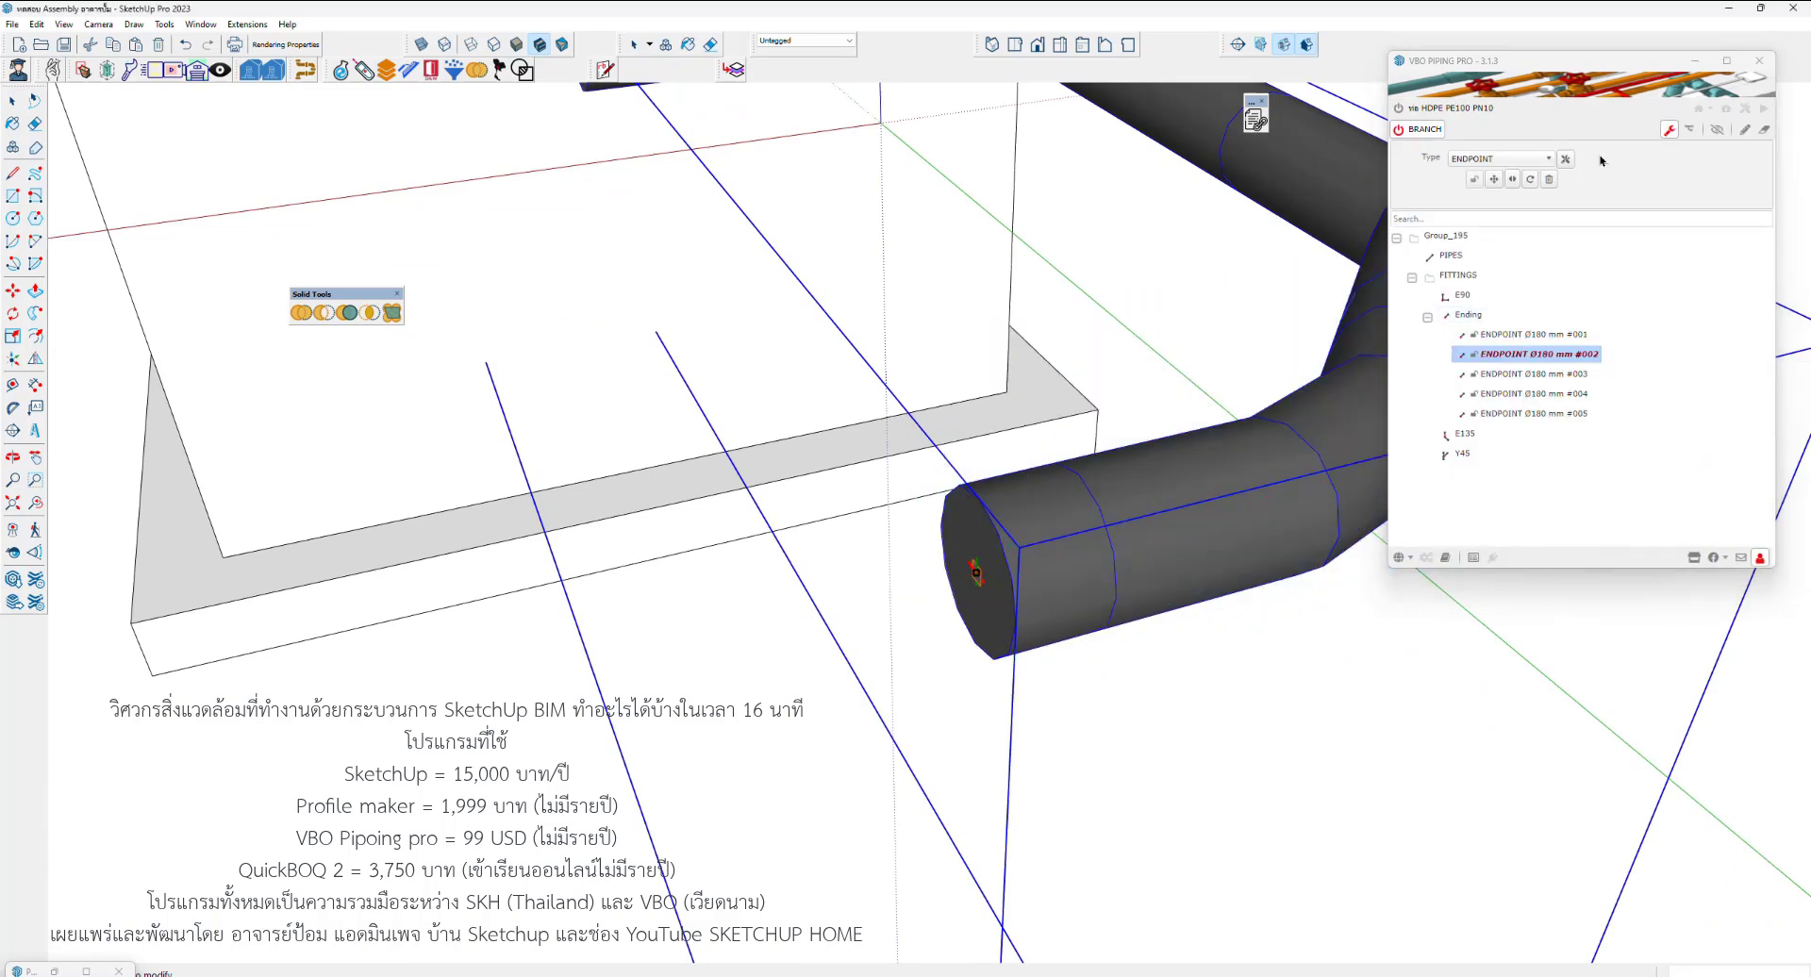
pyautogui.click(1510, 158)
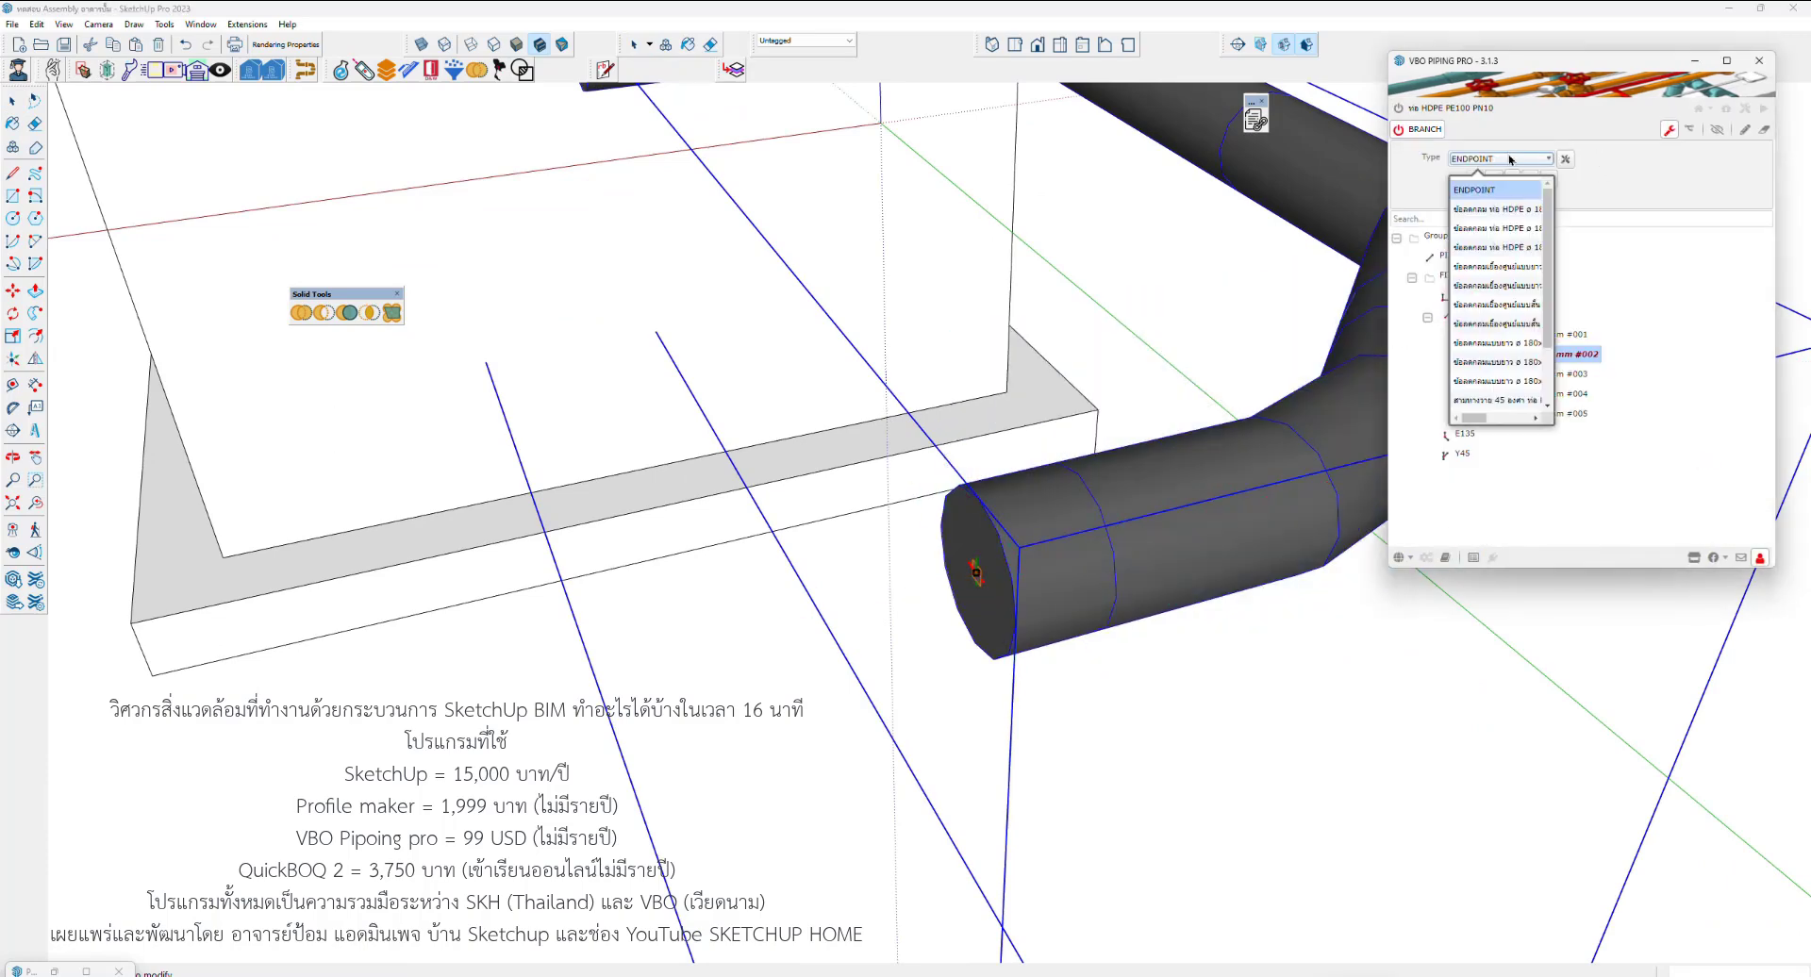
pyautogui.moveTo(1480, 418); pyautogui.dragTo(1491, 422)
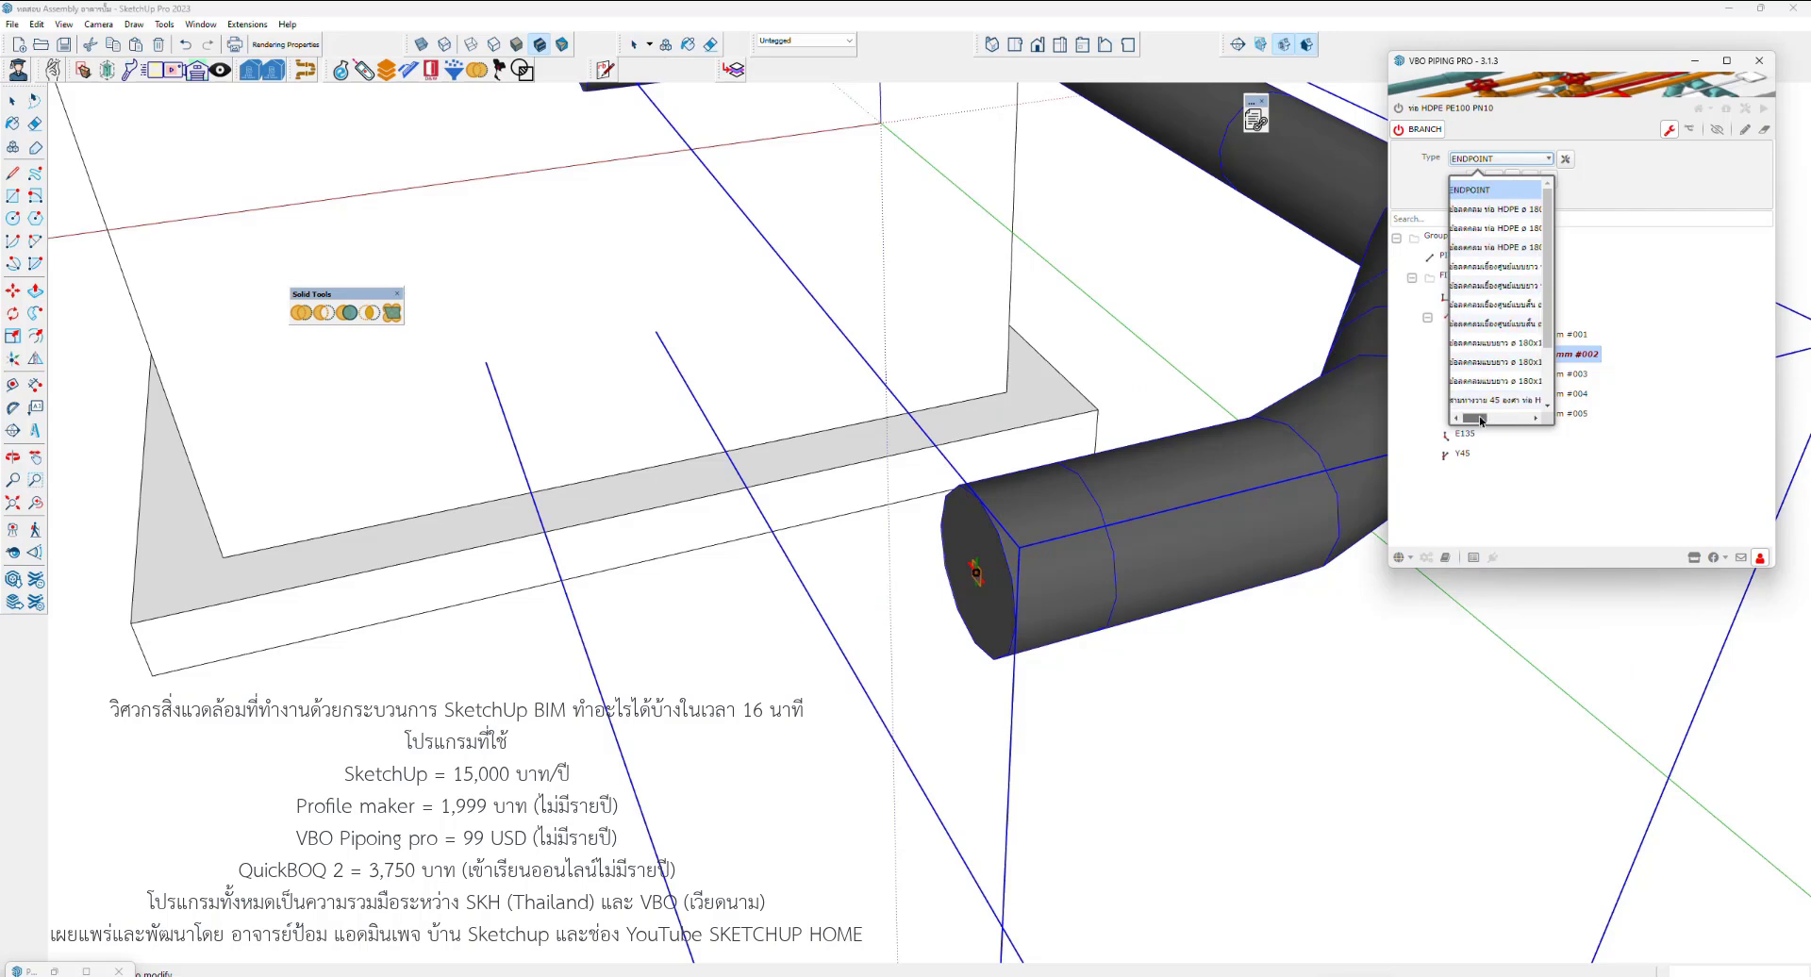
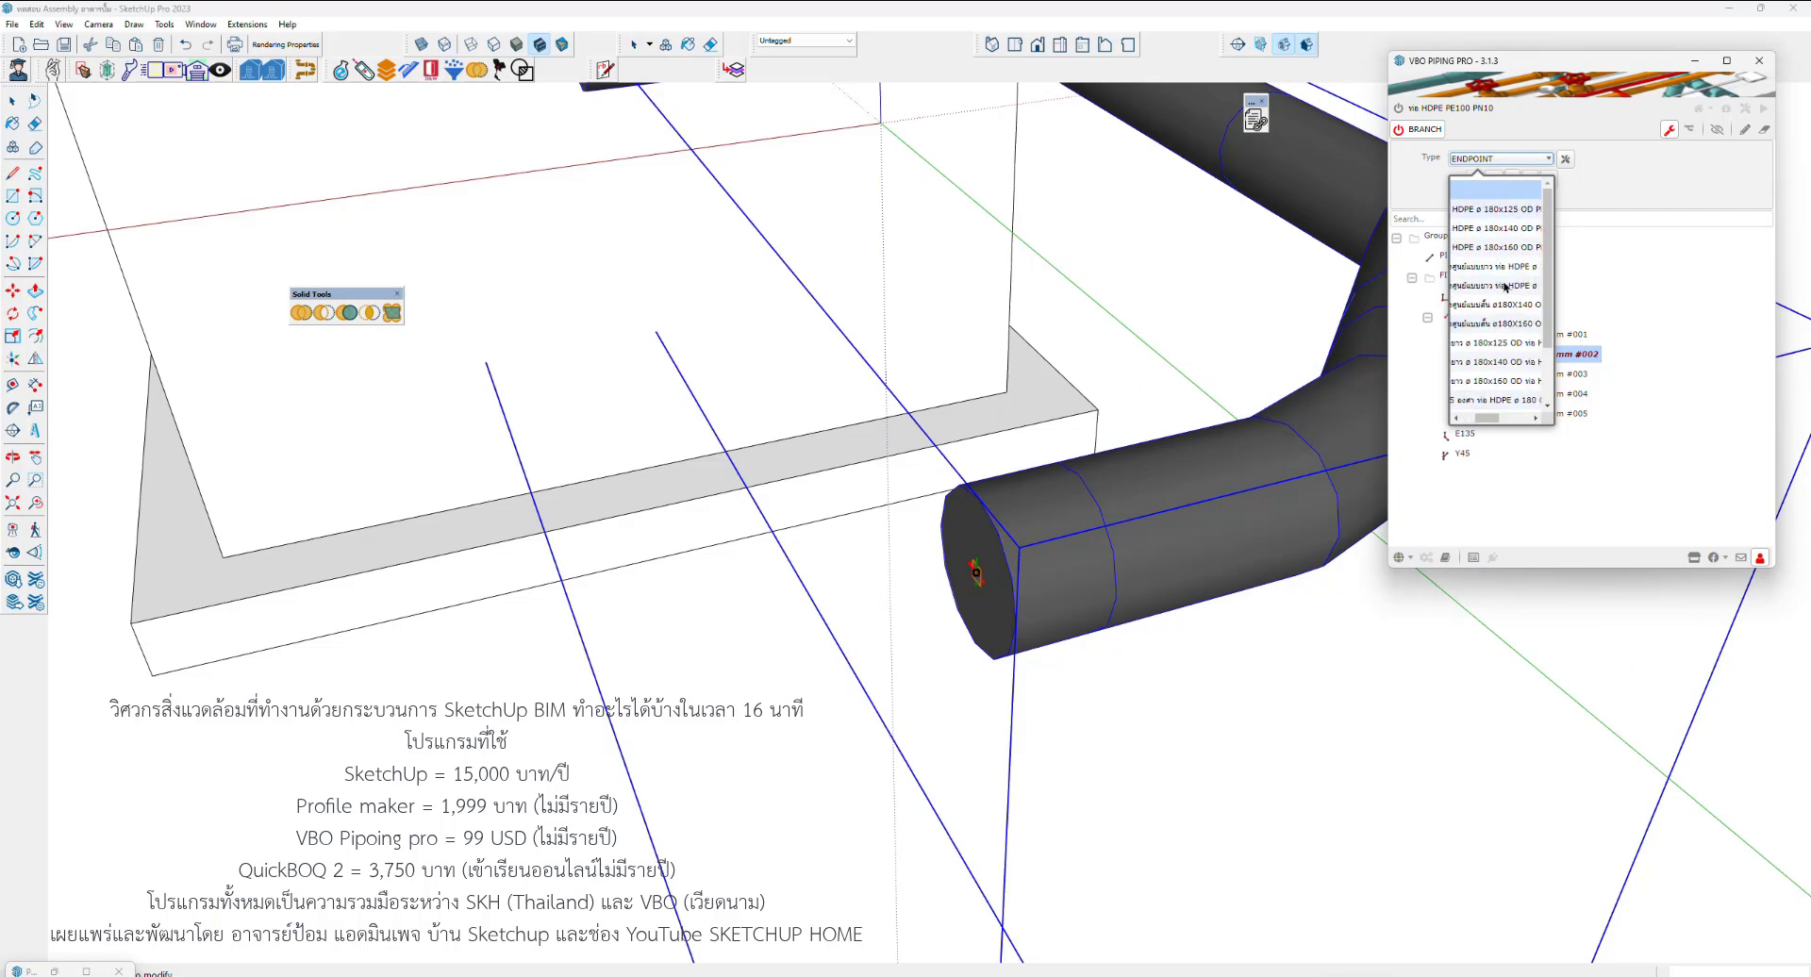
# Fit the HDPE 180x125 reducer onto the open pipe end from the VBO Piping Type list
pyautogui.moveTo(1481, 418); pyautogui.dragTo(1467, 421)
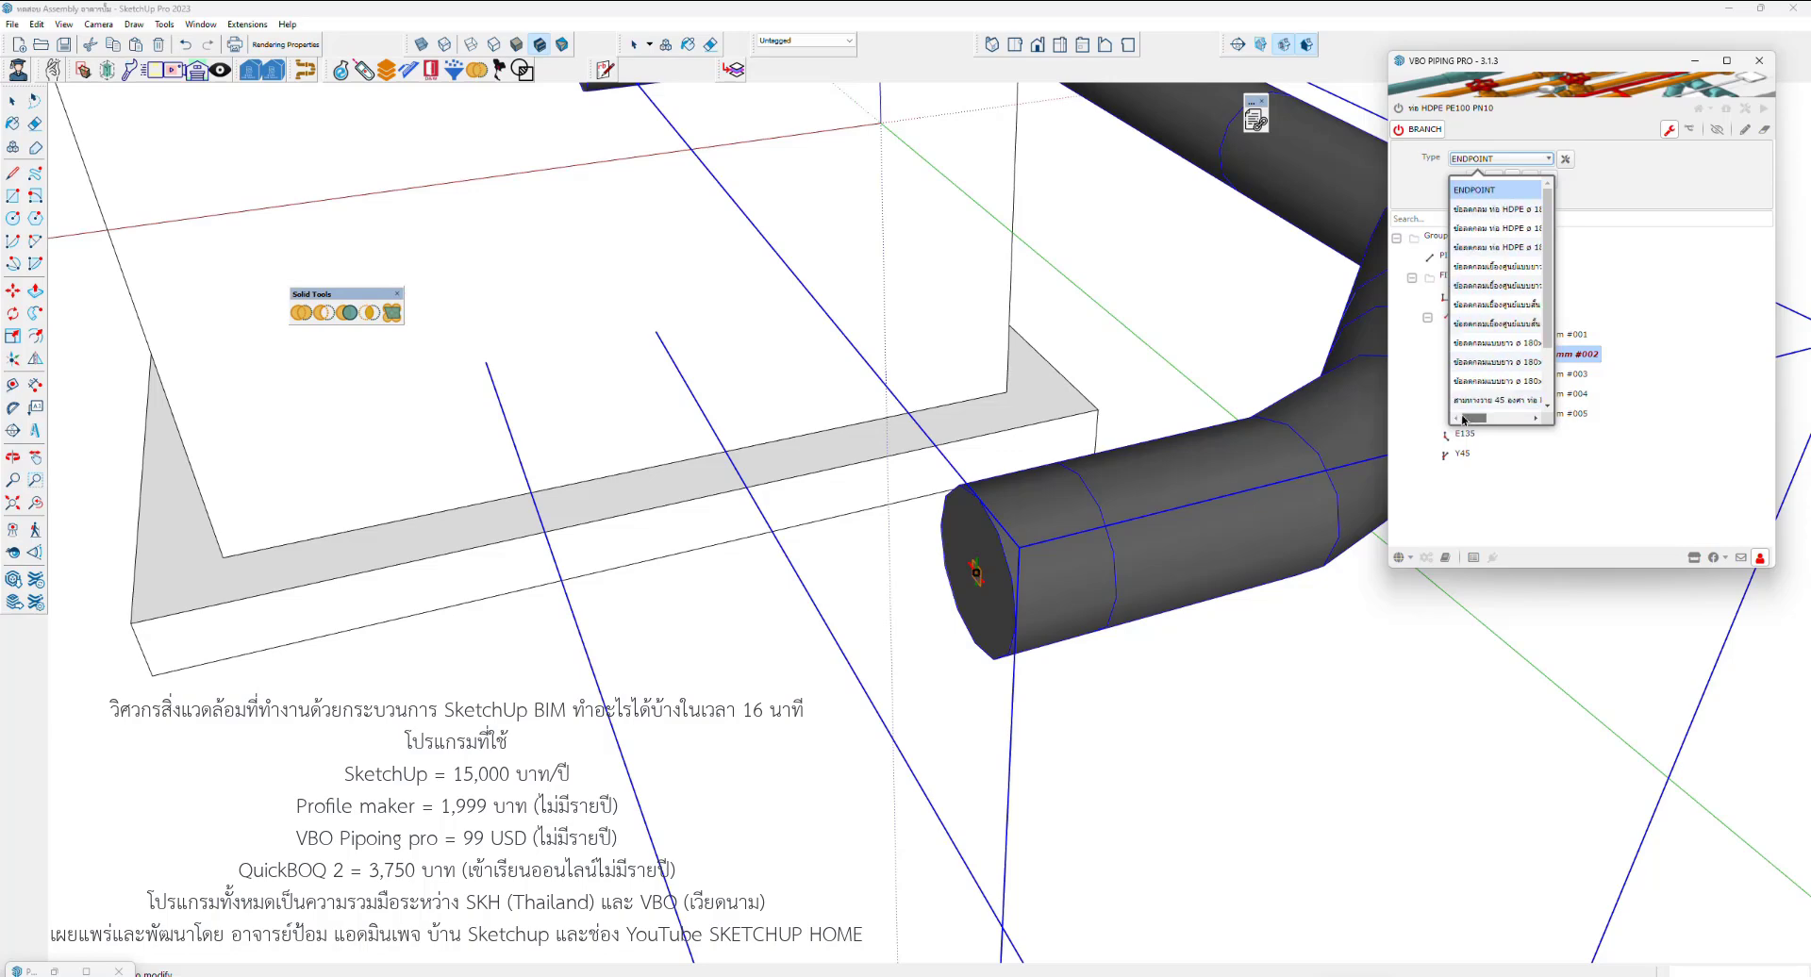
pyautogui.scroll(-2, 1477, 400)
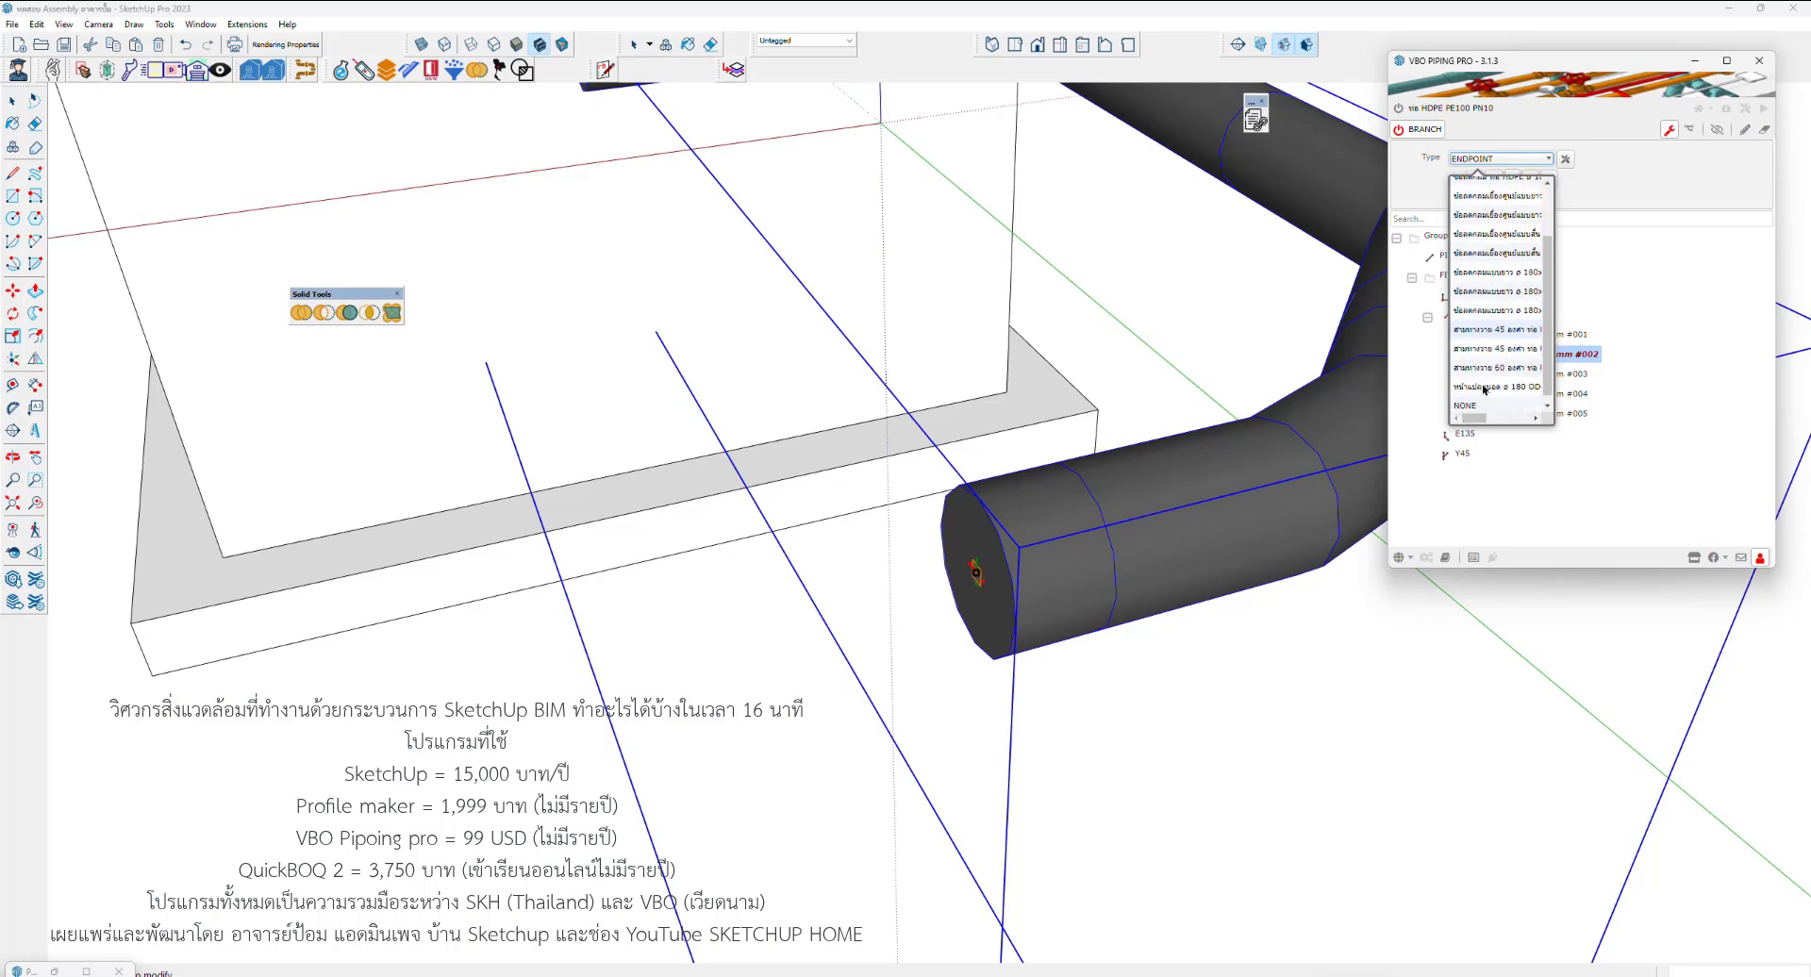
pyautogui.scroll(1, 1484, 388)
pyautogui.scroll(1, 1484, 389)
pyautogui.scroll(1, 1484, 388)
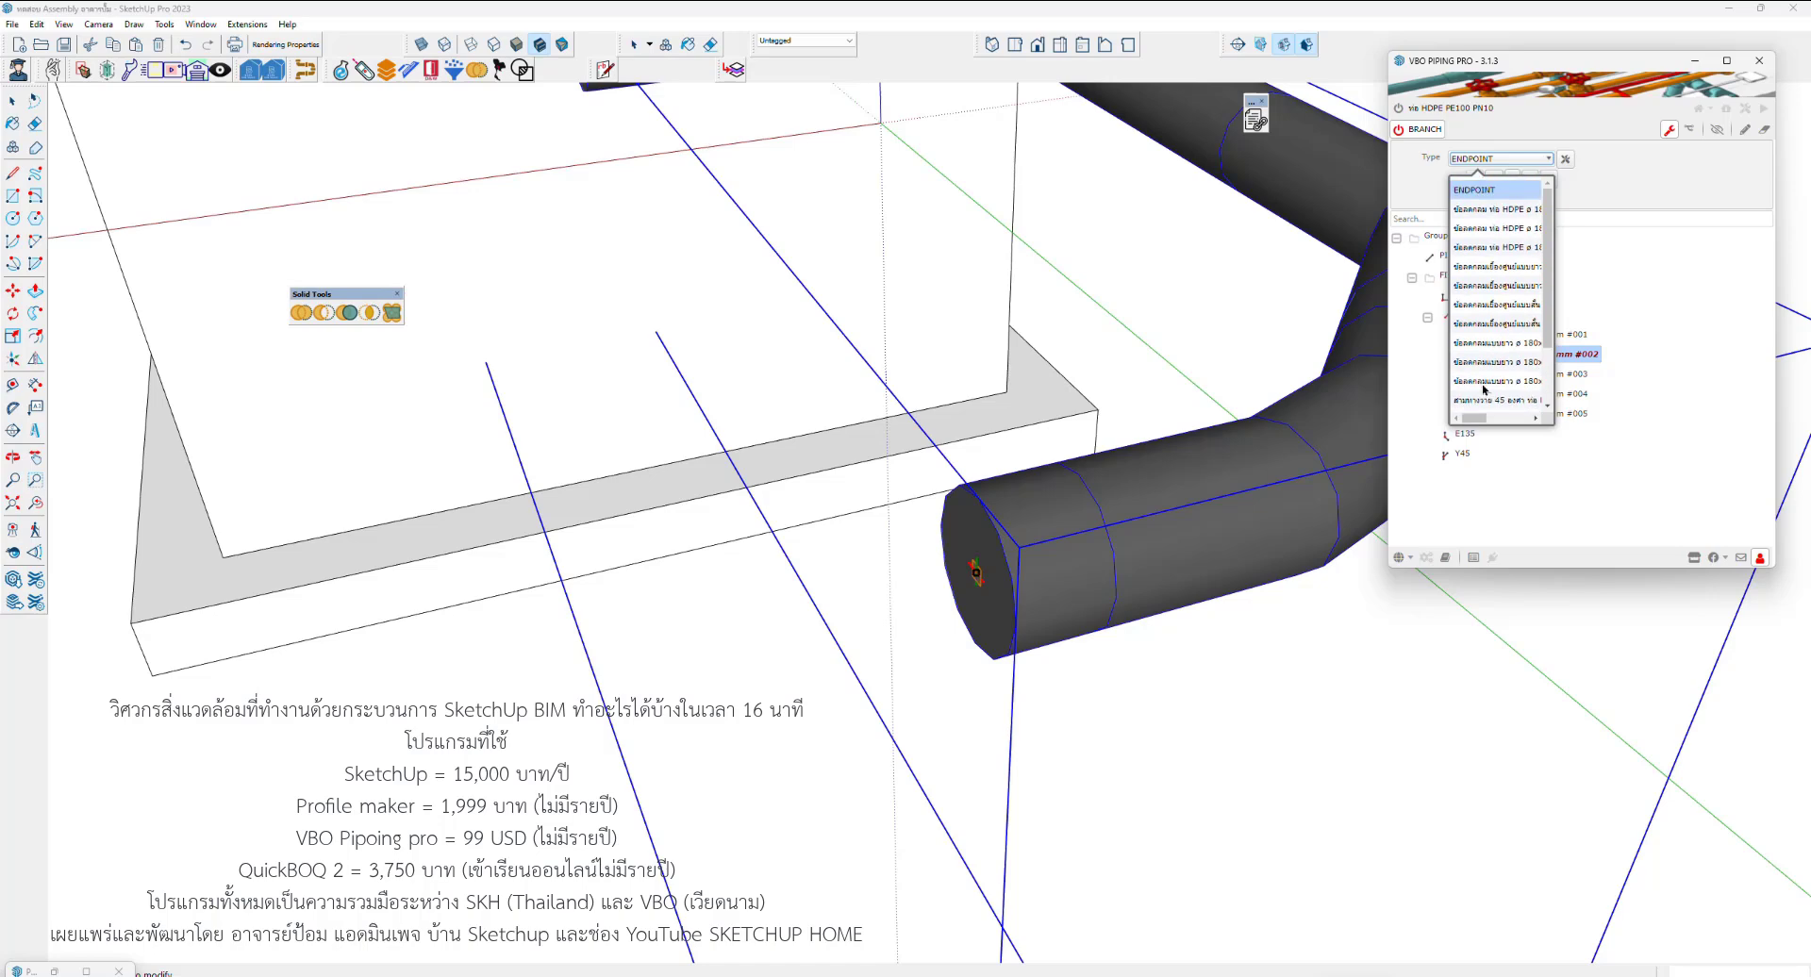
pyautogui.moveTo(1474, 420)
pyautogui.mouseDown()
pyautogui.moveTo(1489, 424)
pyautogui.moveTo(1468, 425)
pyautogui.mouseUp()
pyautogui.moveTo(1465, 424)
pyautogui.mouseDown()
pyautogui.moveTo(1514, 425)
pyautogui.moveTo(1468, 429)
pyautogui.mouseUp()
pyautogui.moveTo(1477, 422); pyautogui.dragTo(1482, 418)
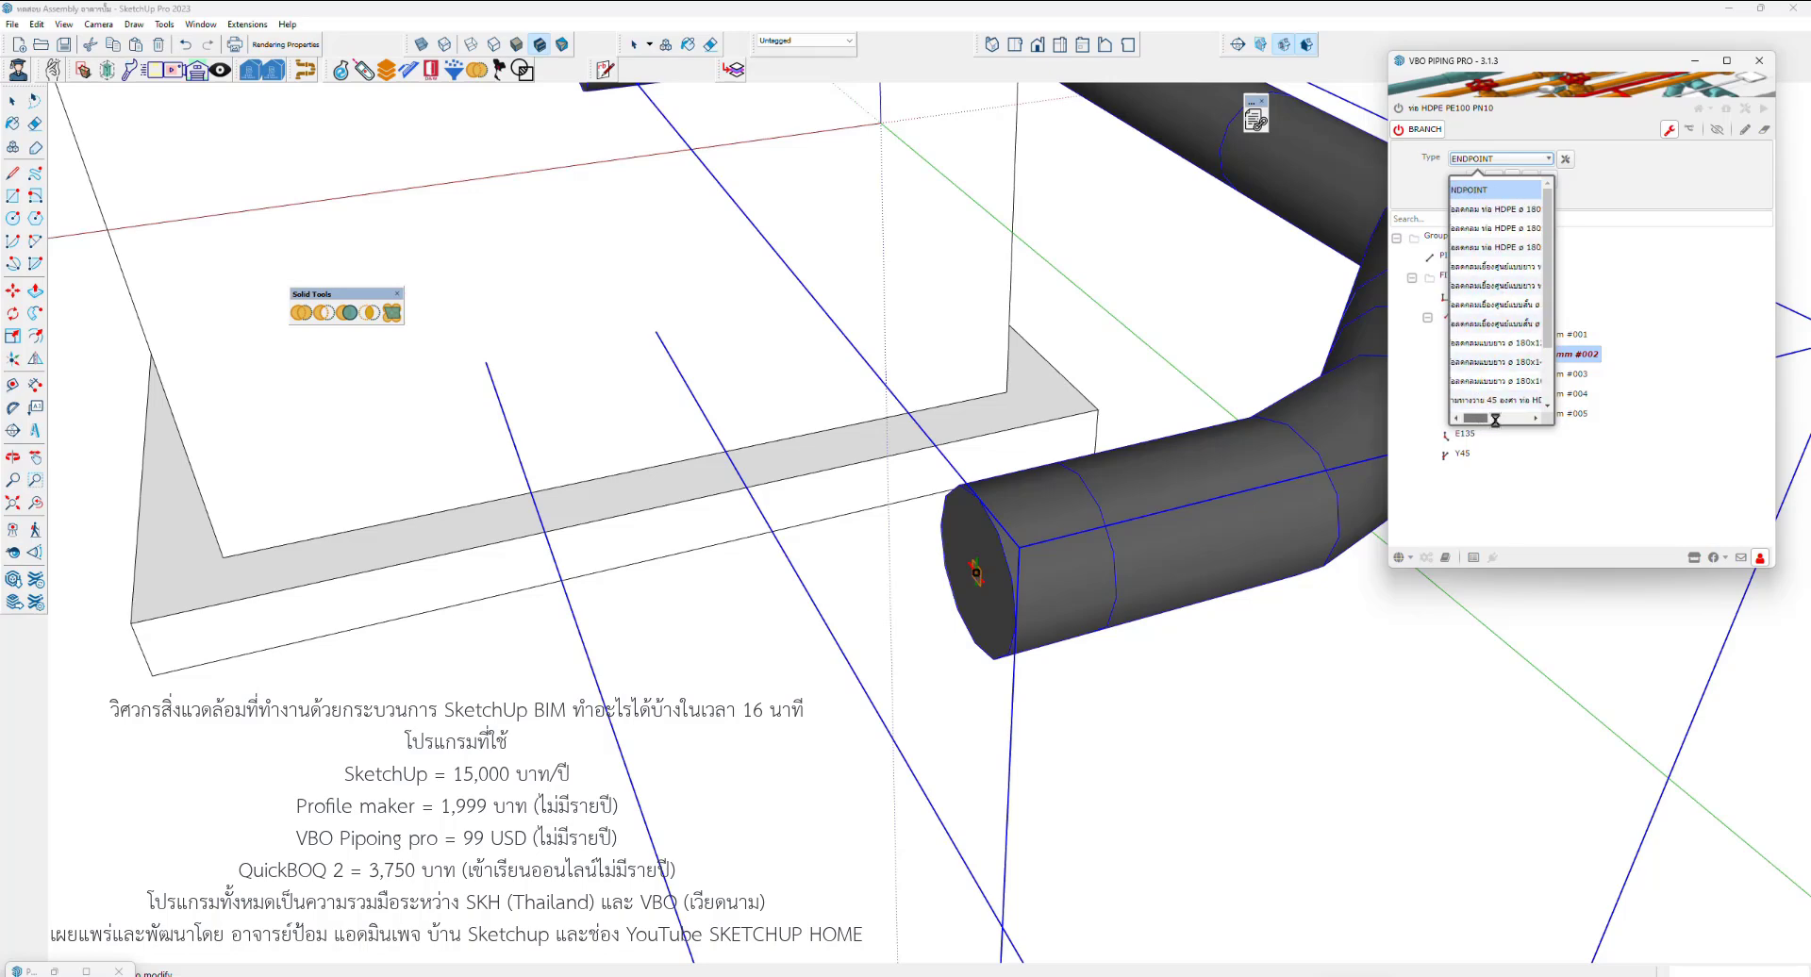
pyautogui.click(1497, 421)
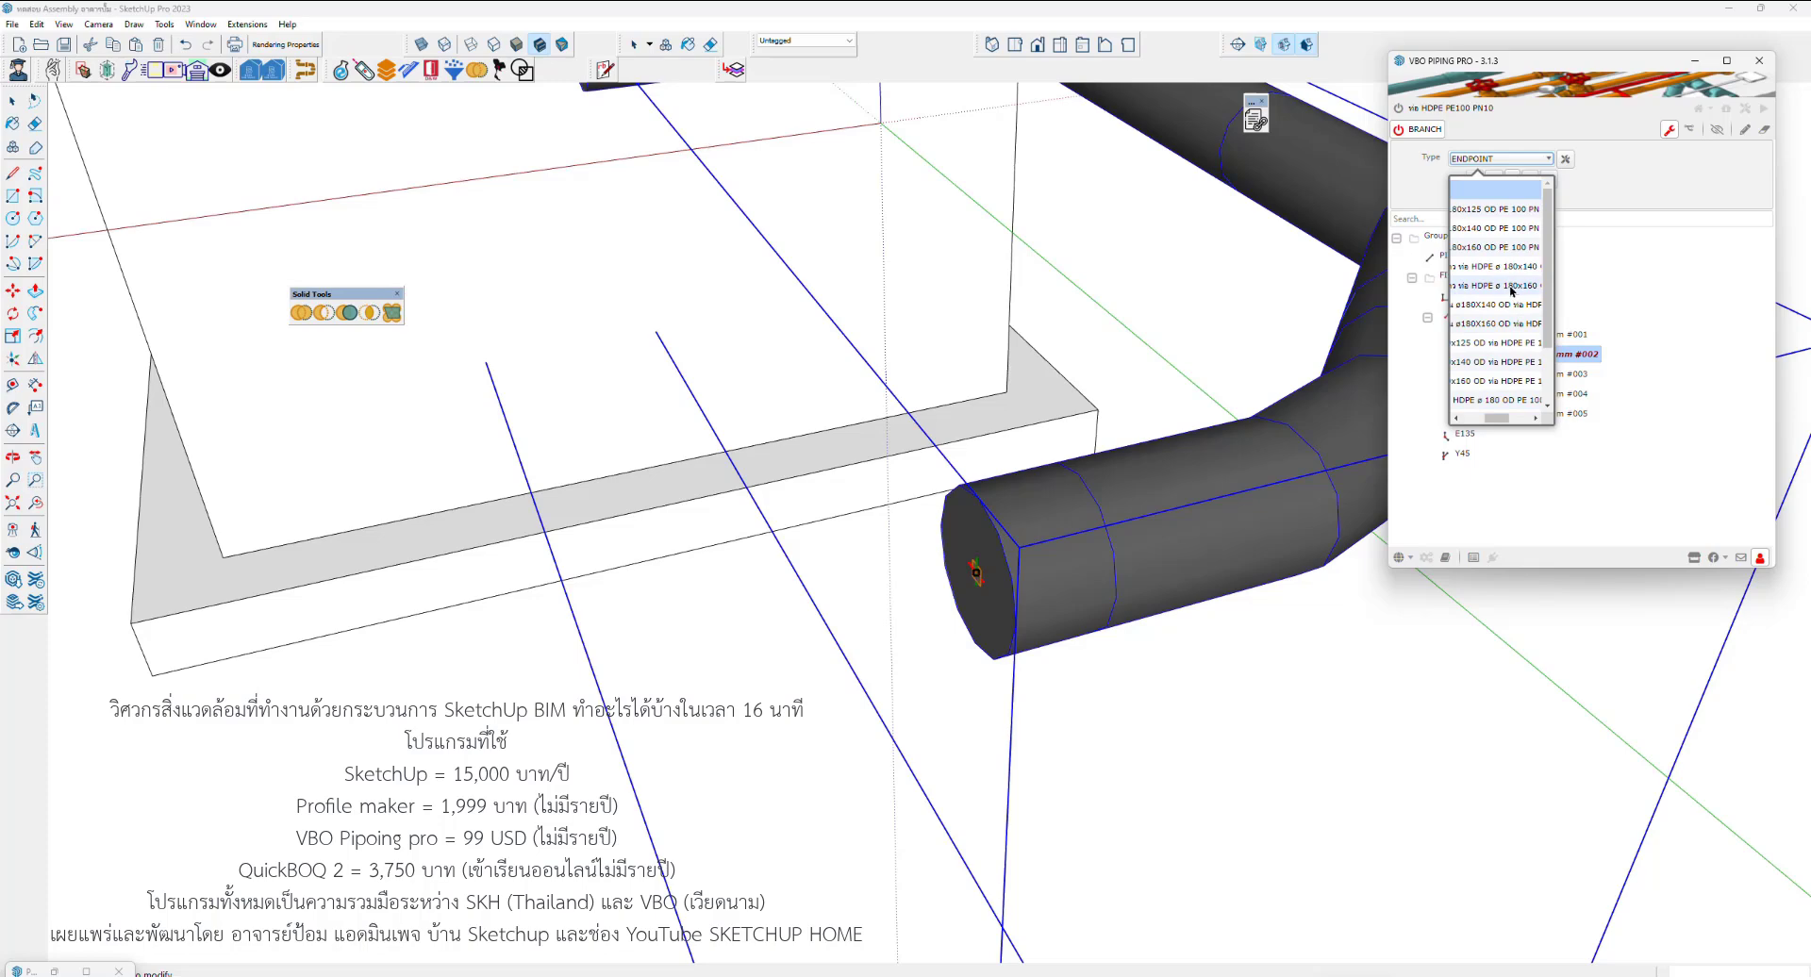
pyautogui.moveTo(1502, 420); pyautogui.dragTo(1489, 421)
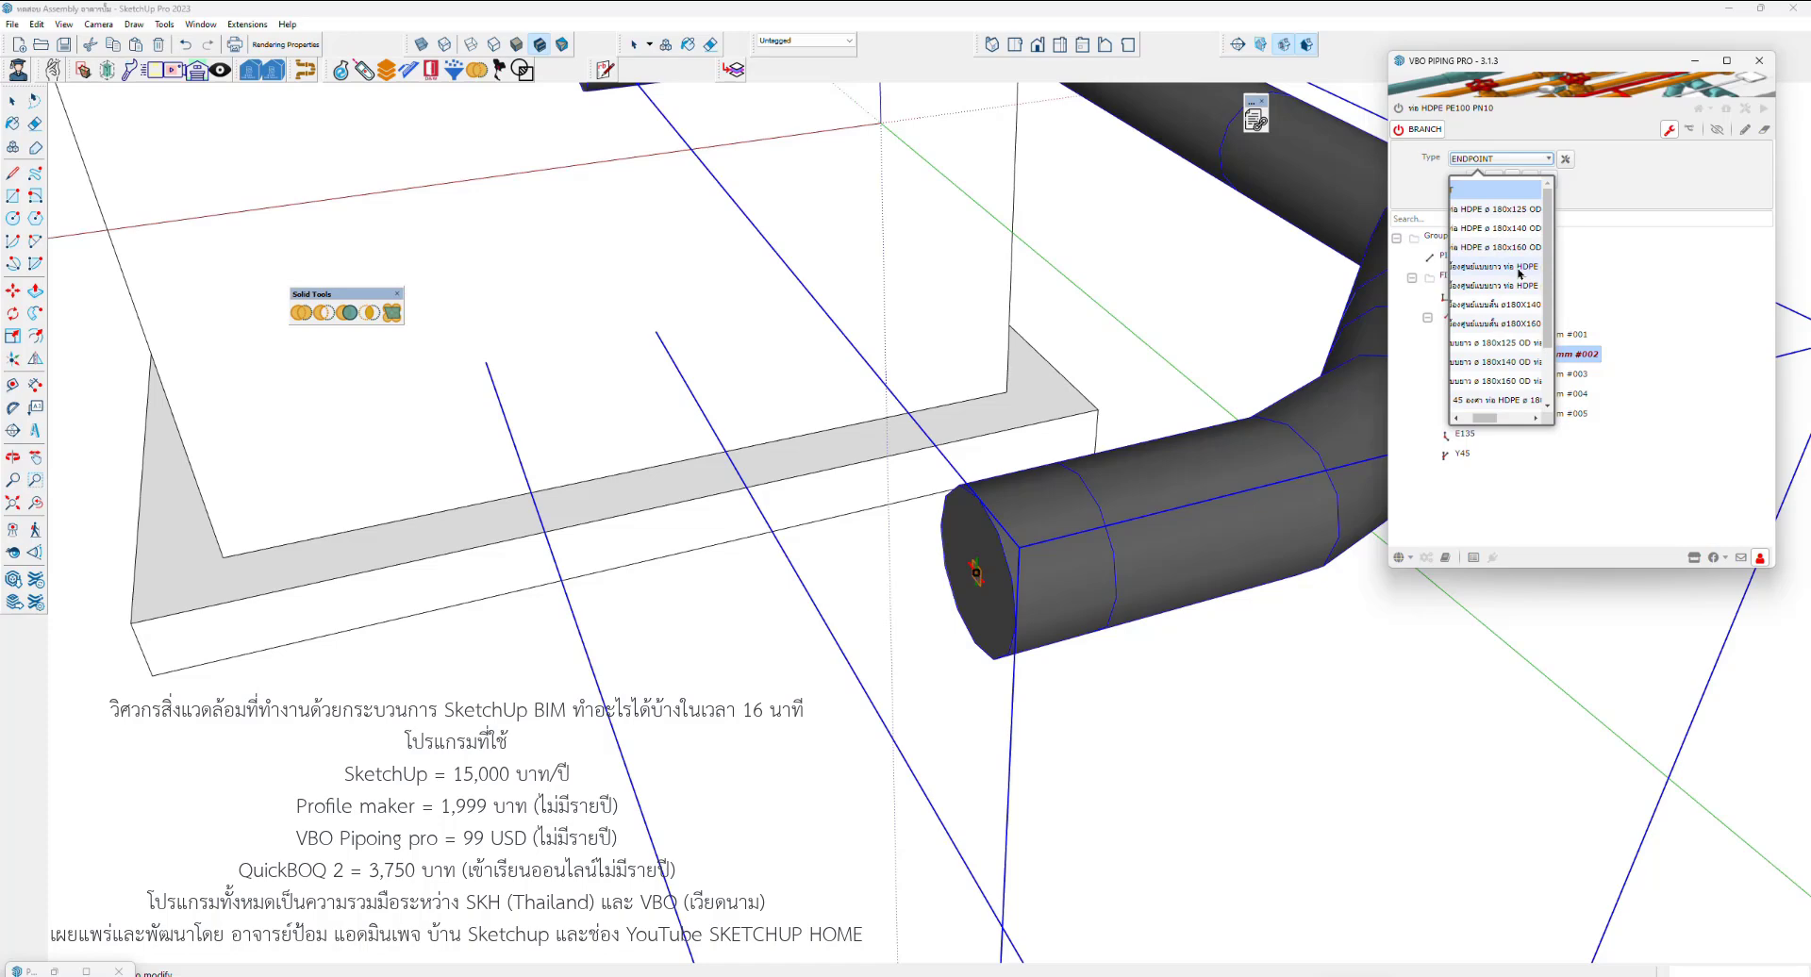
pyautogui.click(1495, 209)
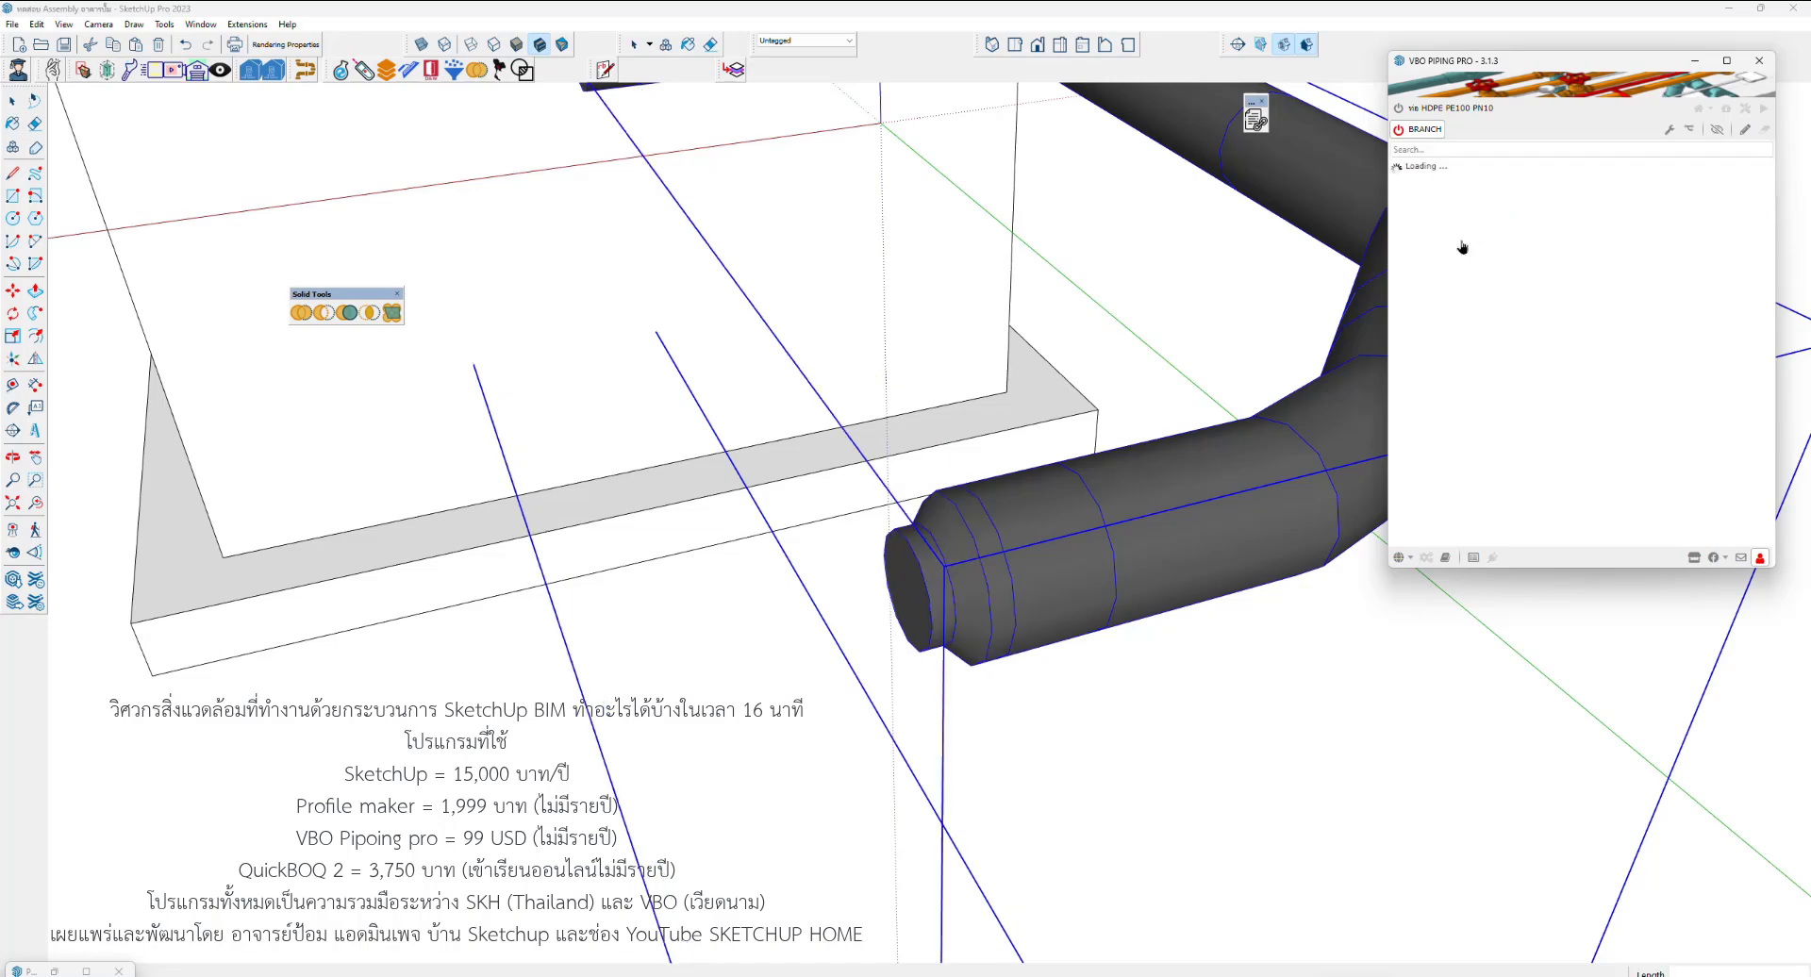
pyautogui.scroll(-5, 1008, 435)
pyautogui.scroll(3, 1000, 454)
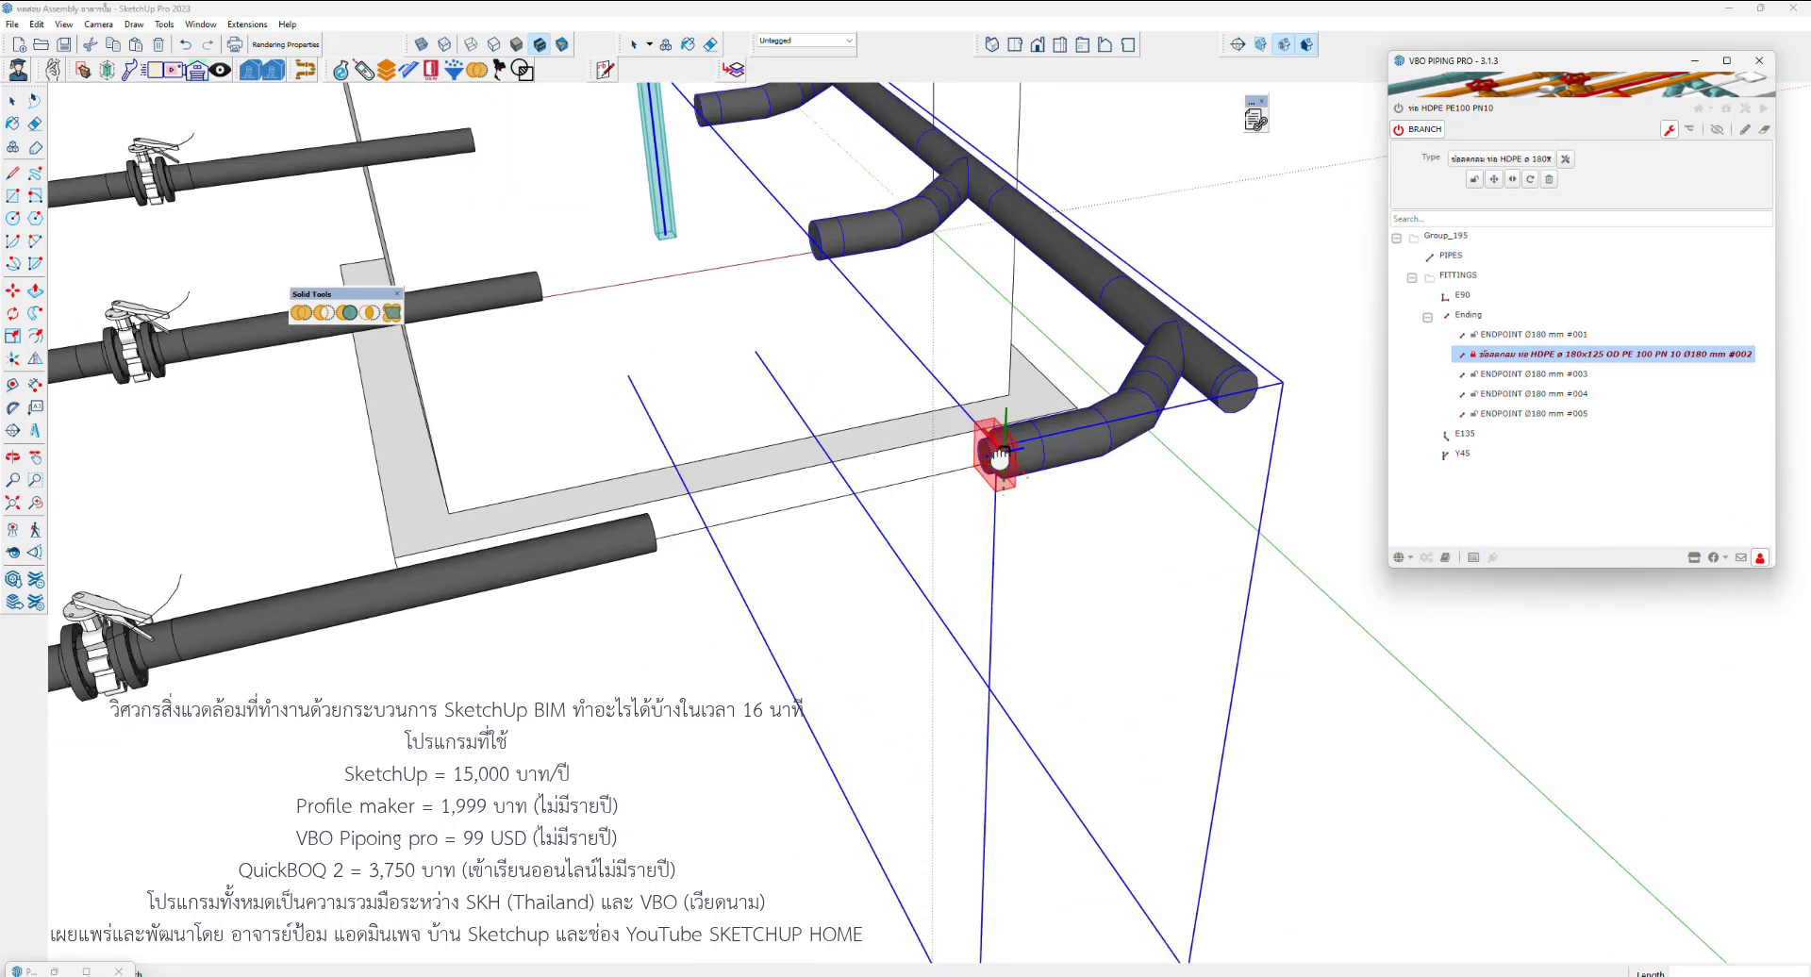
pyautogui.scroll(2, 991, 449)
pyautogui.scroll(-3, 1000, 453)
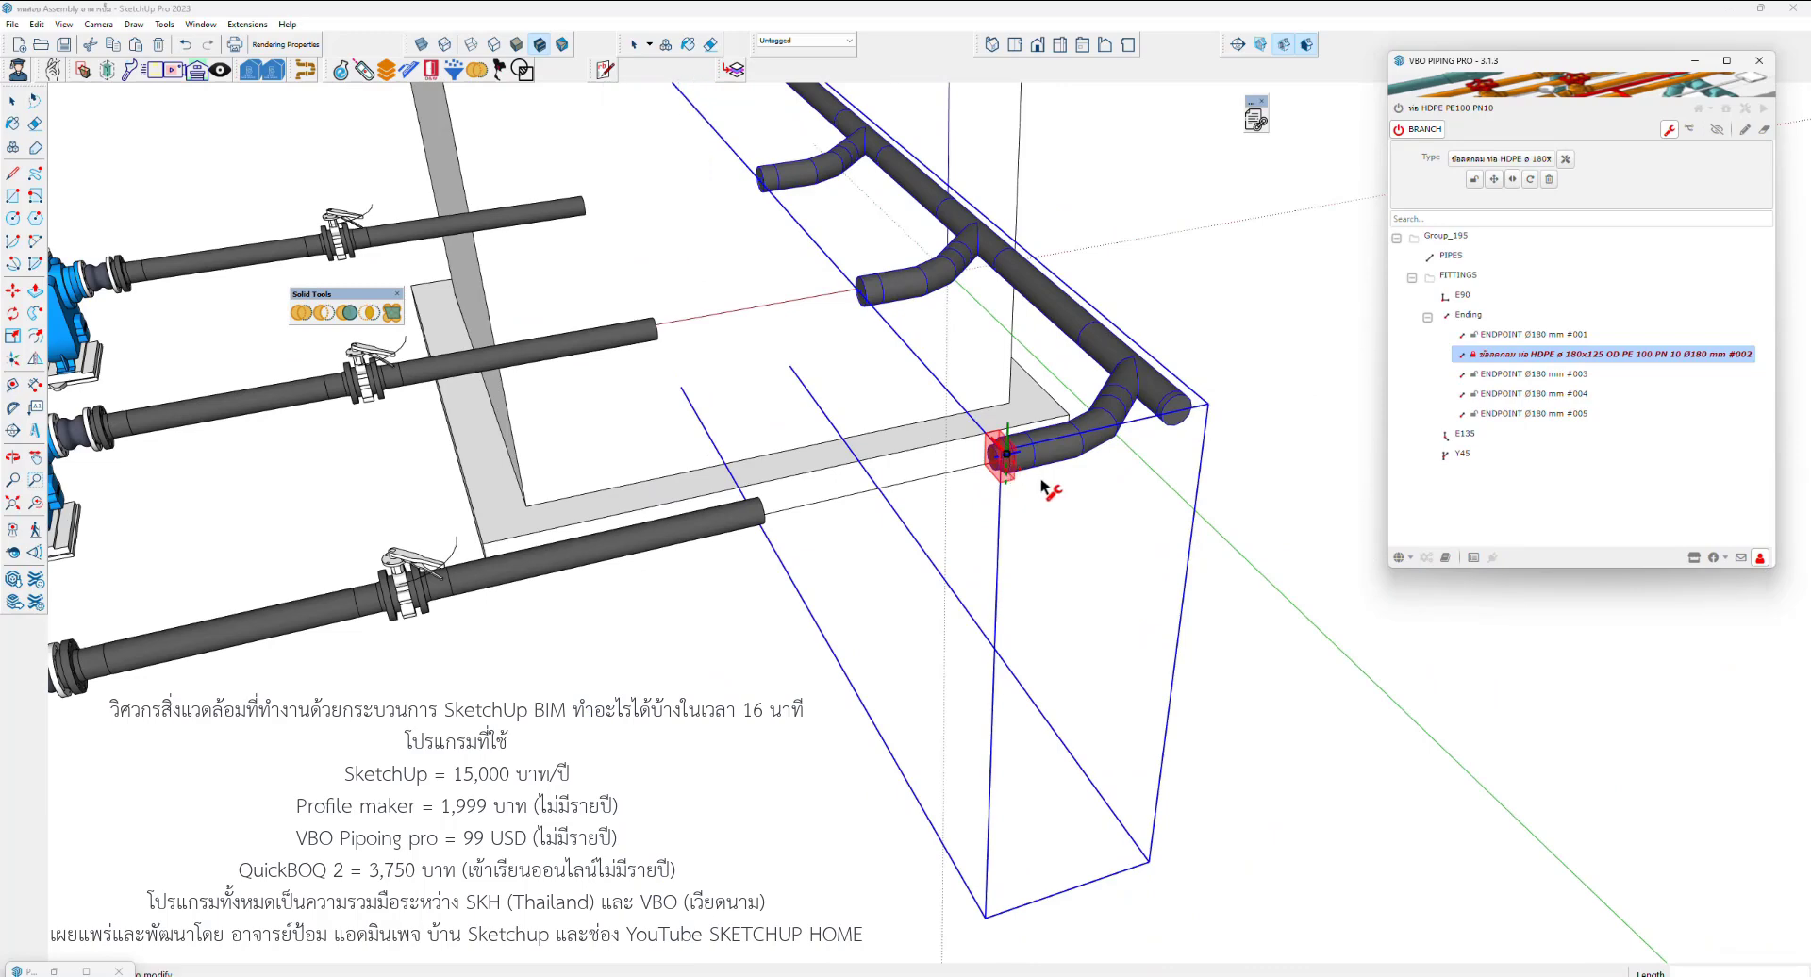
# Select the piping branch group and switch it to Edit Proxy mode
pyautogui.press('space')
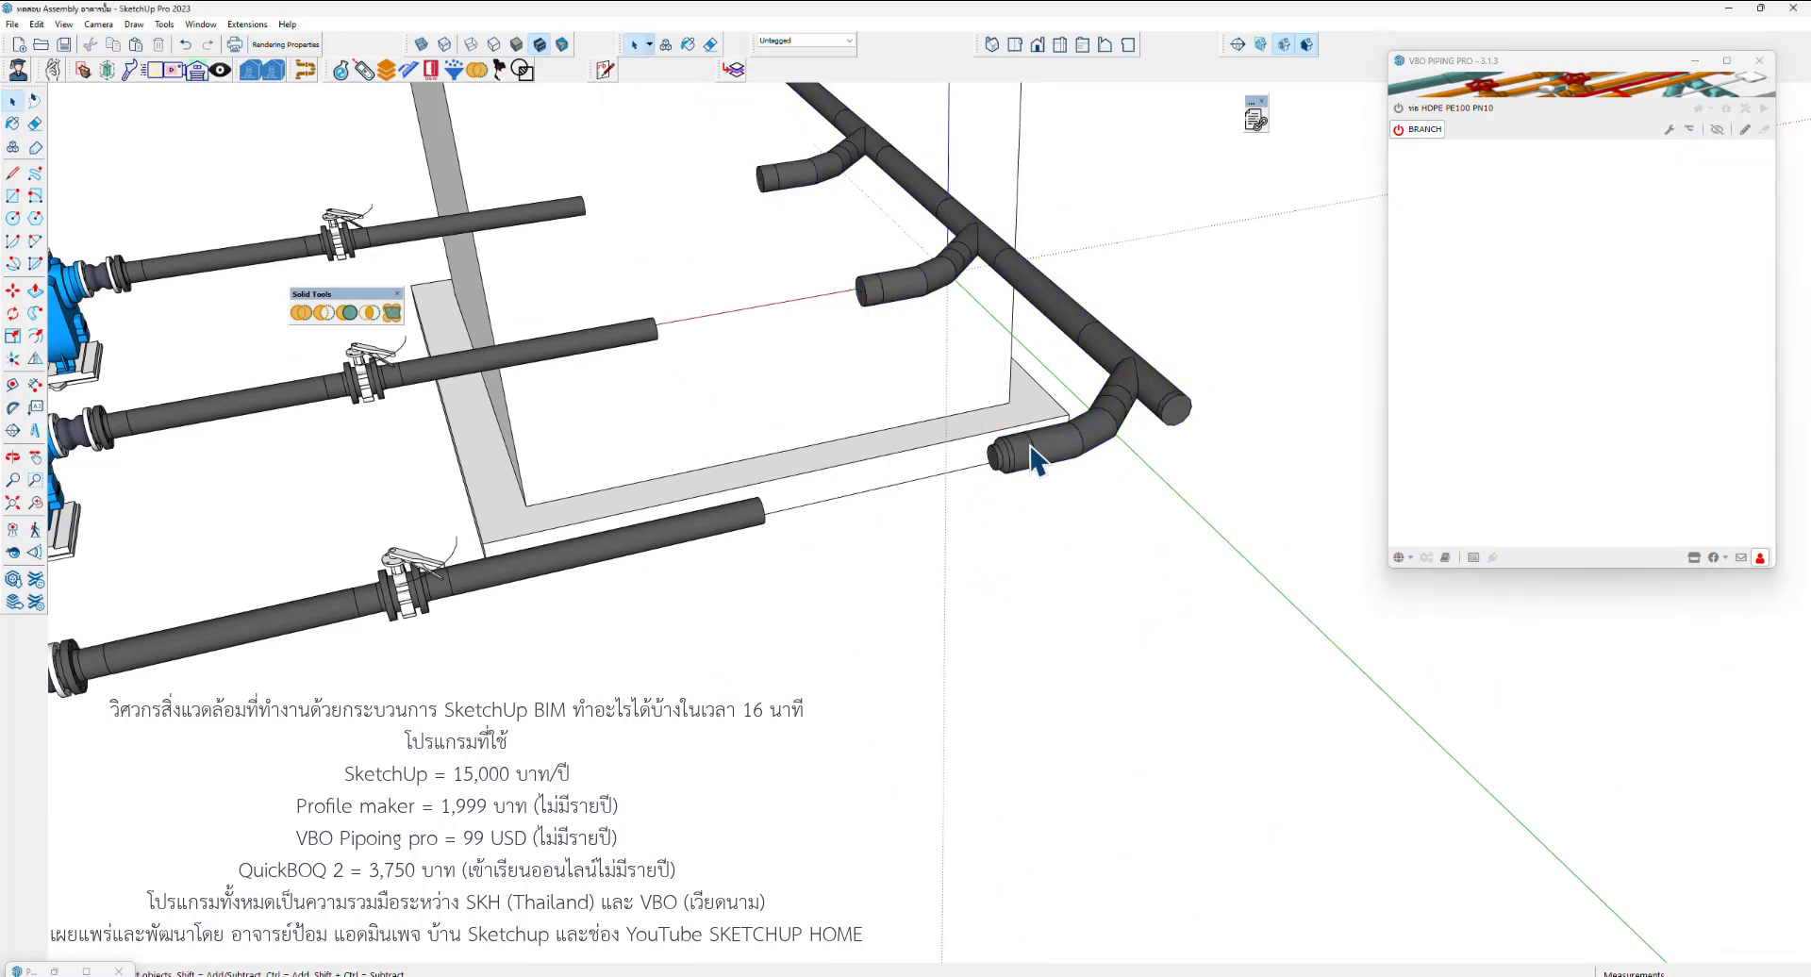
pyautogui.click(1036, 459)
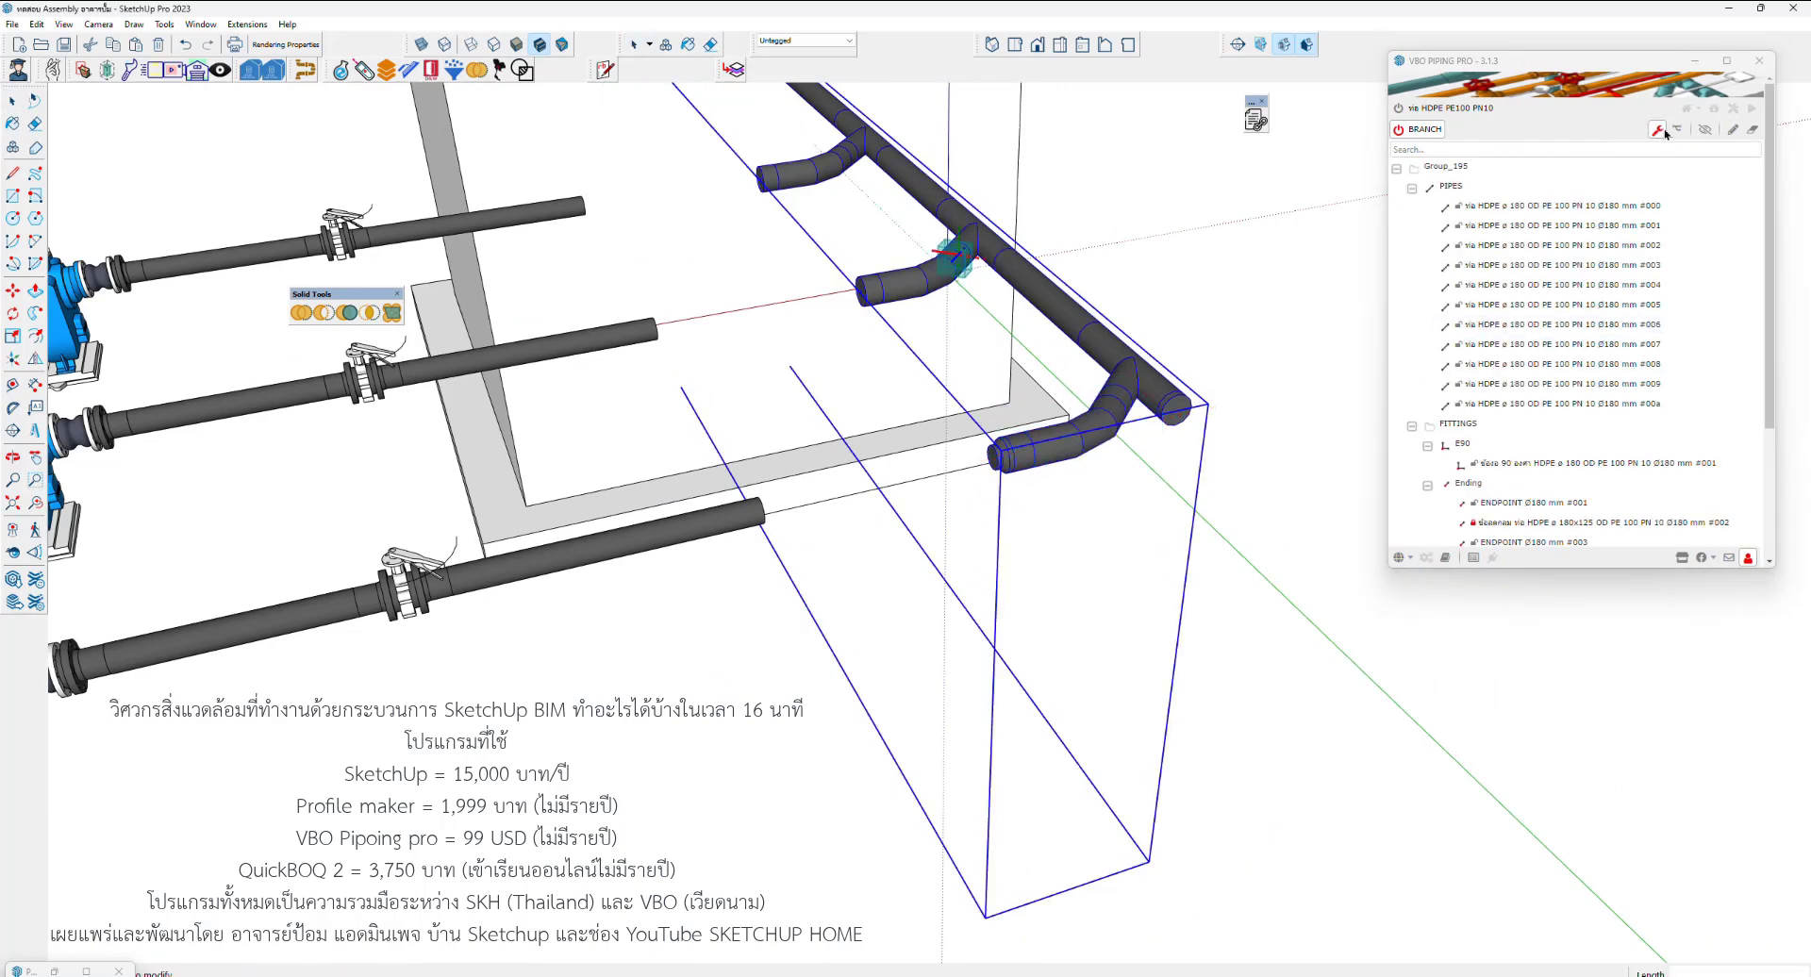
pyautogui.click(1665, 132)
# Open the branch group and erase the middle branch proxy segment
pyautogui.doubleClick(1057, 456)
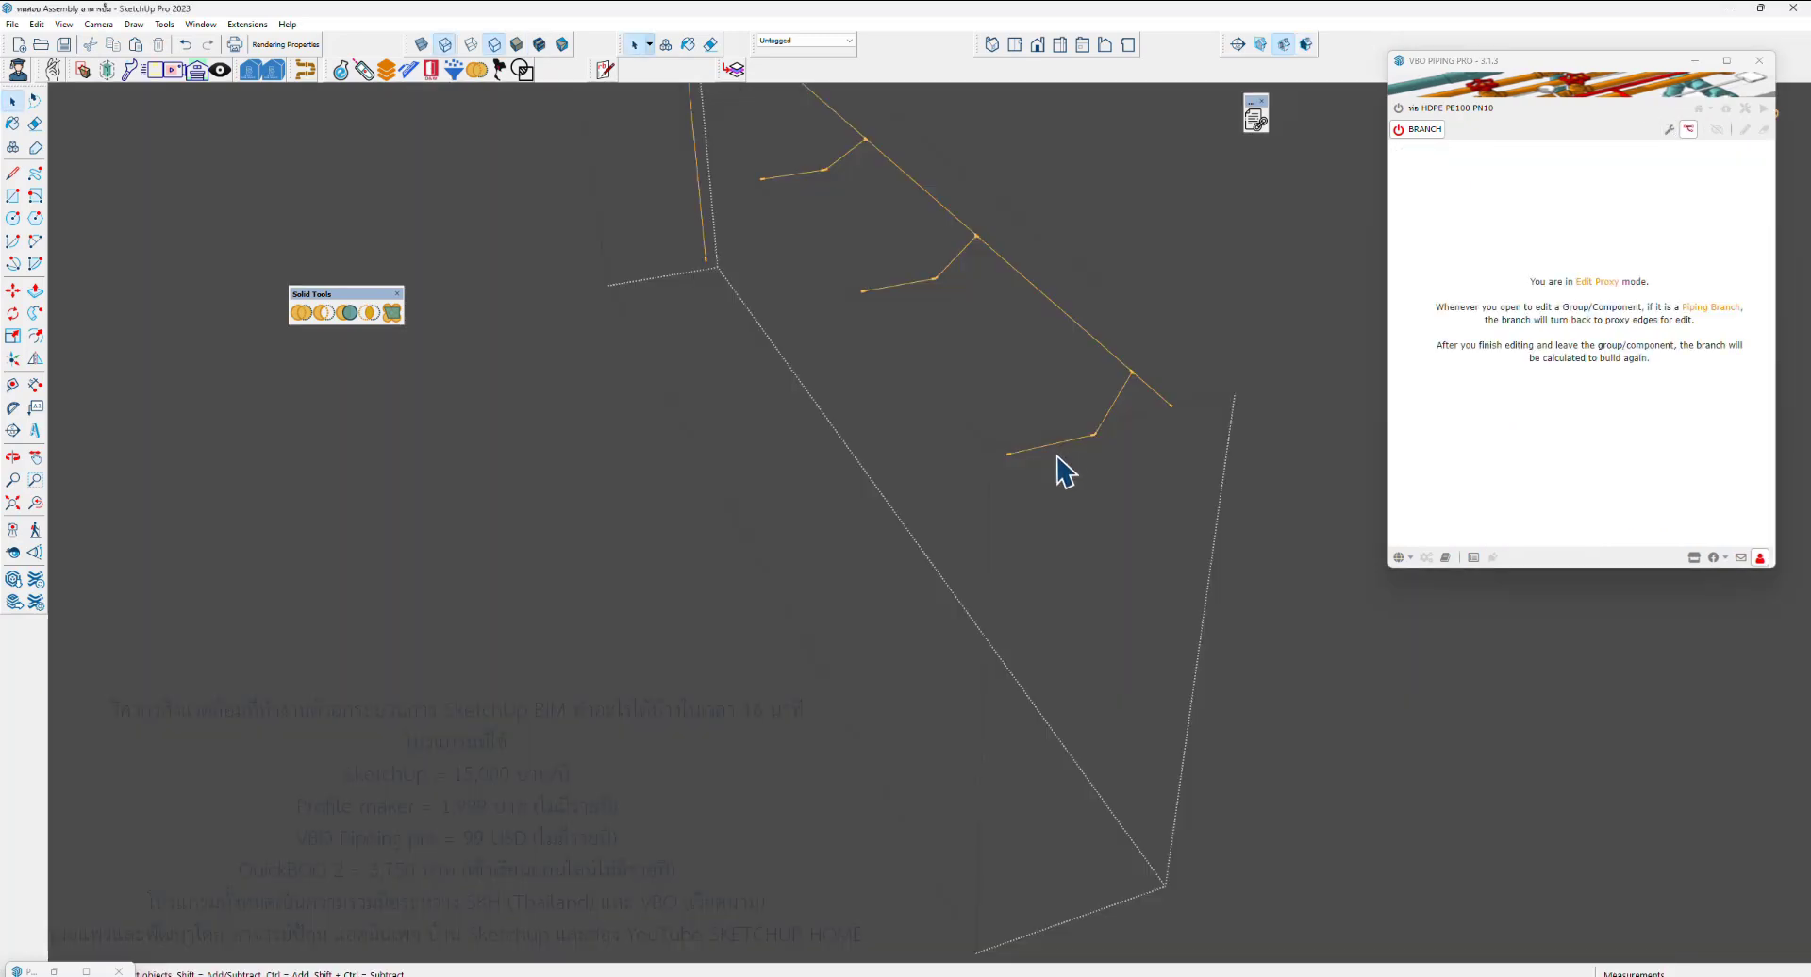
pyautogui.moveTo(1057, 456)
pyautogui.mouseDown(button='middle')
pyautogui.moveTo(906, 547)
pyautogui.moveTo(861, 454)
pyautogui.mouseUp(button='middle')
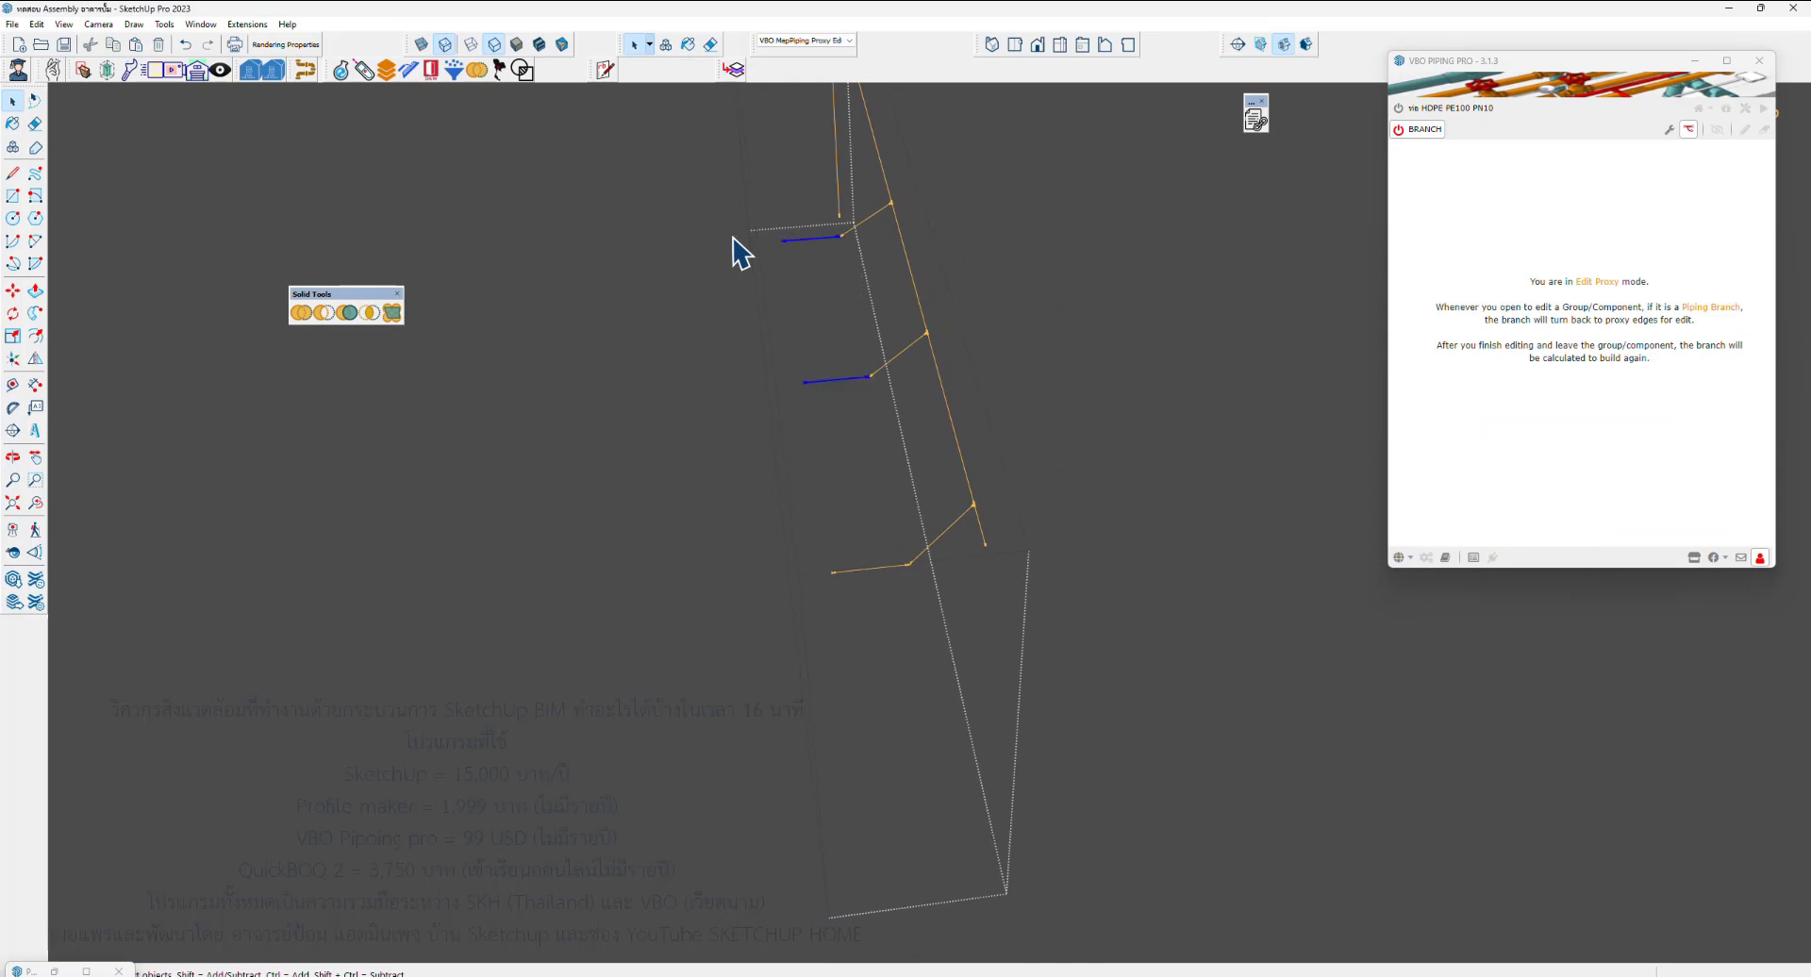
pyautogui.click(891, 347)
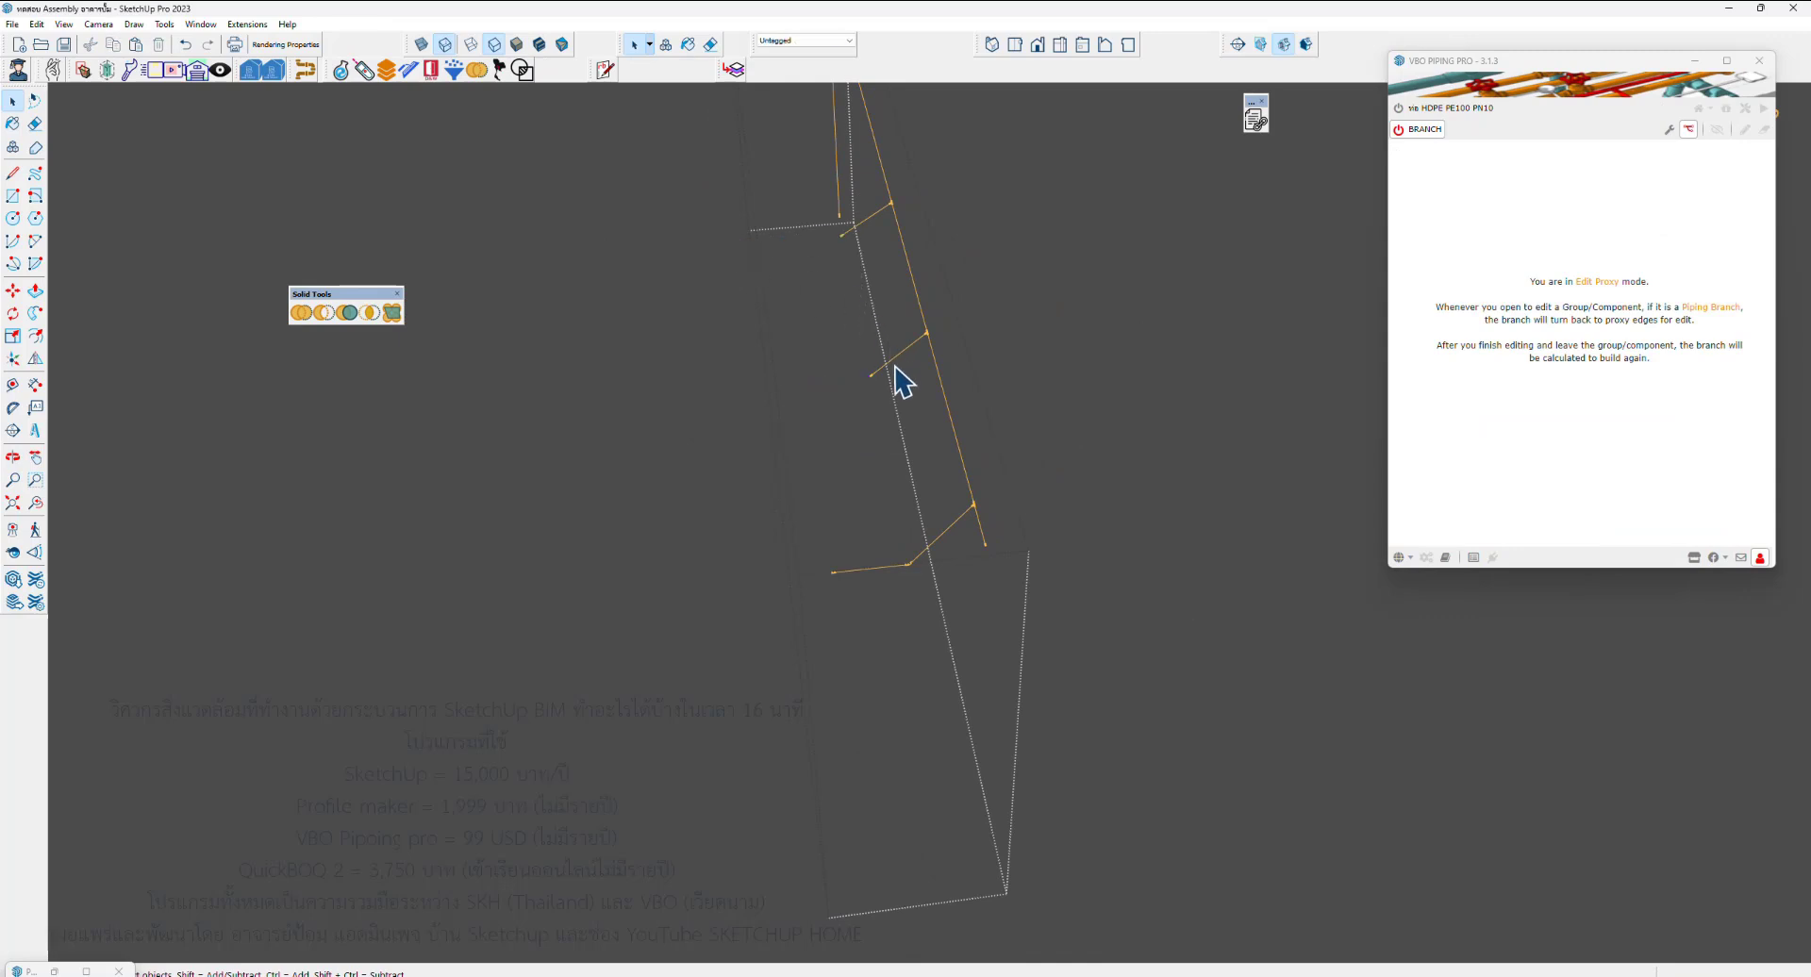
pyautogui.press('e')
pyautogui.moveTo(901, 356); pyautogui.dragTo(865, 223)
pyautogui.press('space')
# Move the lower branch's proxy edges along the green axis, then exit so the pipes rebuild
pyautogui.moveTo(877, 614); pyautogui.dragTo(794, 502)
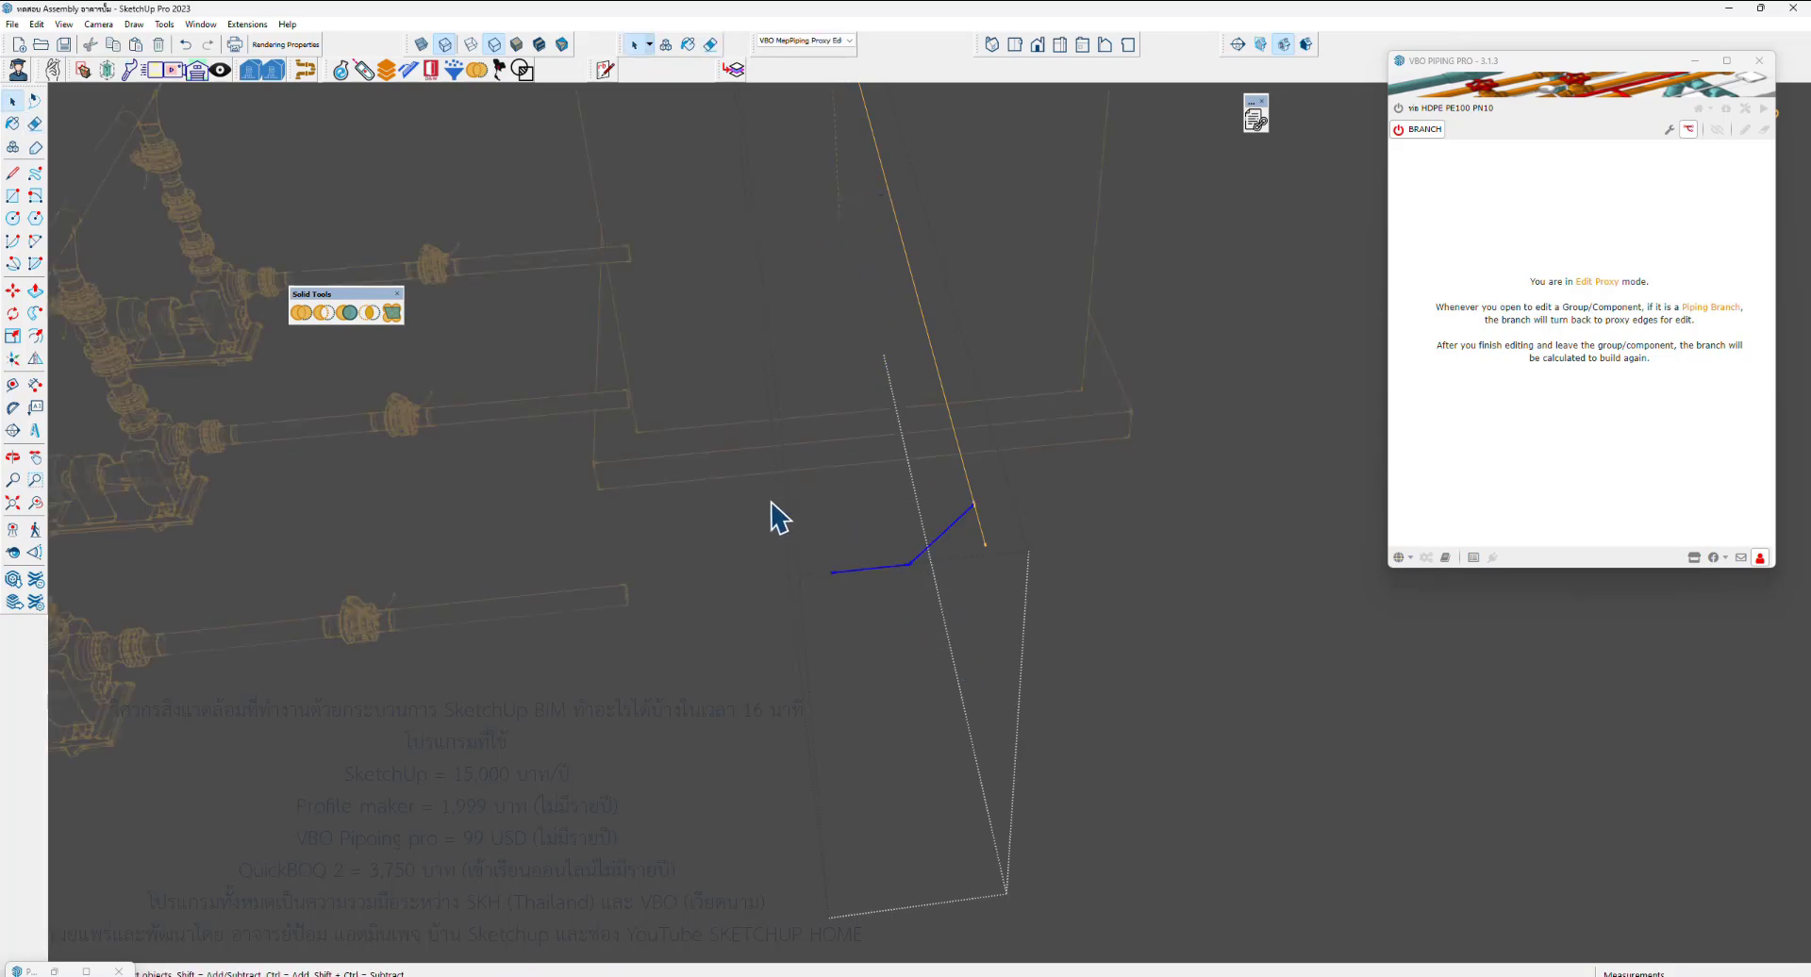
pyautogui.press('m')
pyautogui.moveTo(667, 554); pyautogui.dragTo(626, 590, button='middle')
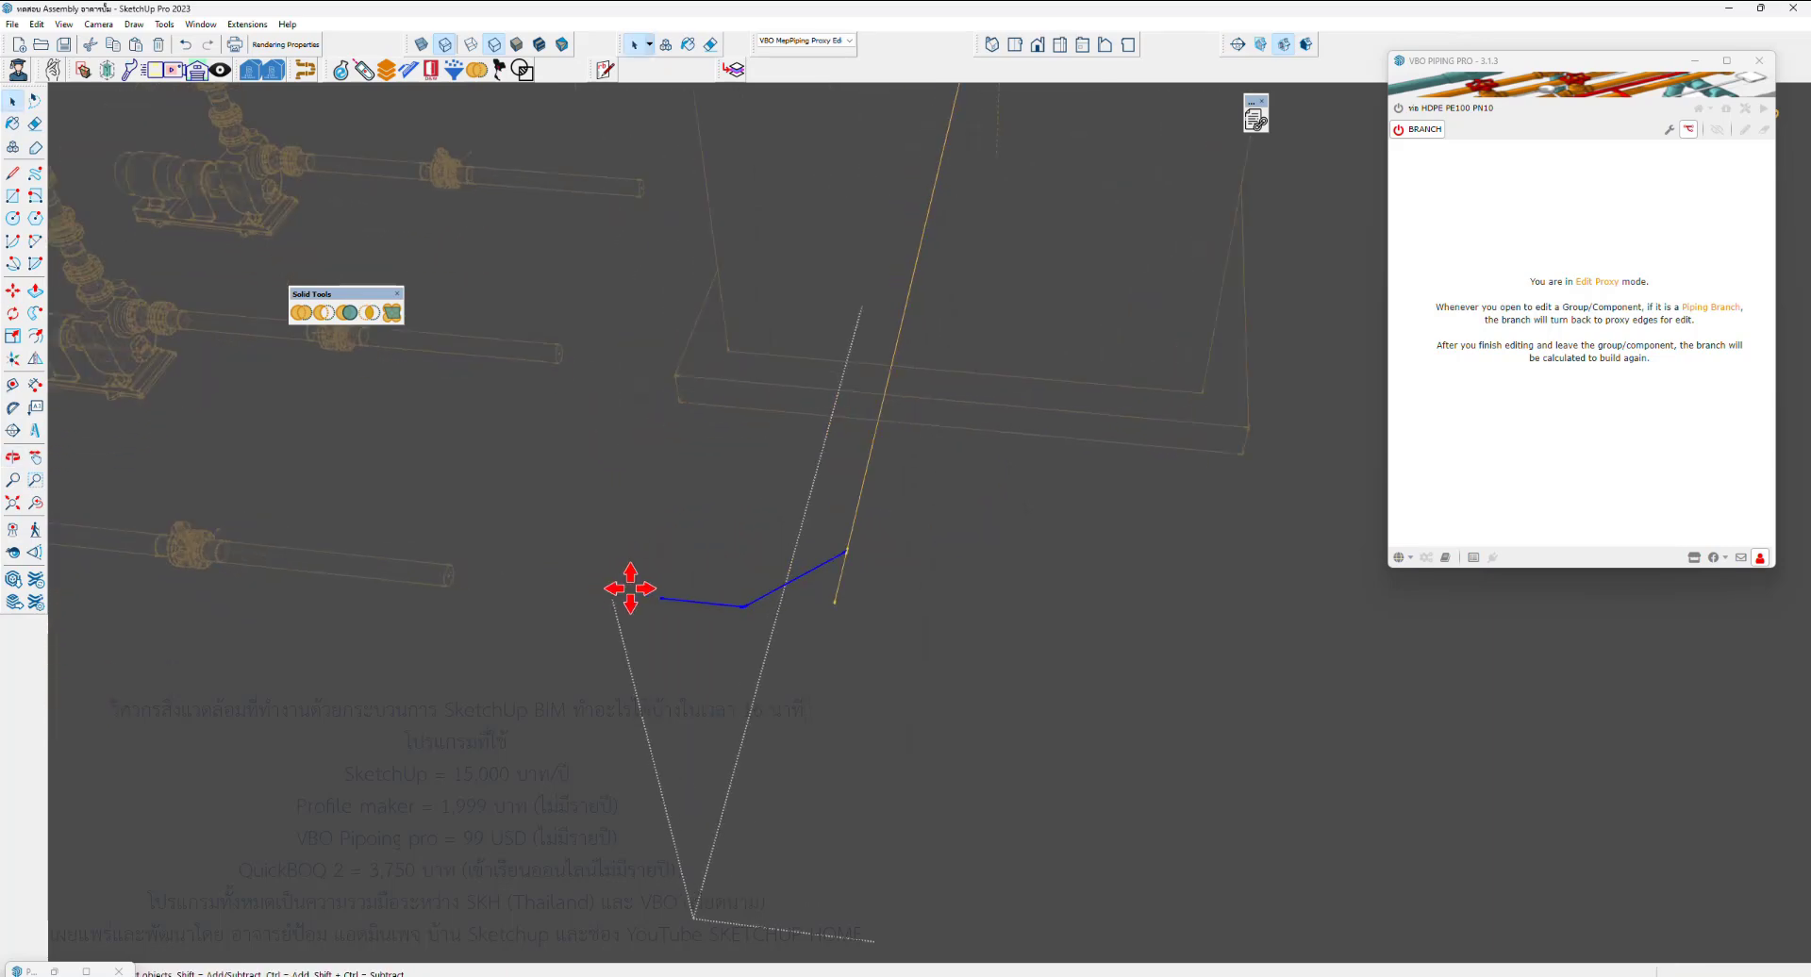
pyautogui.click(659, 598)
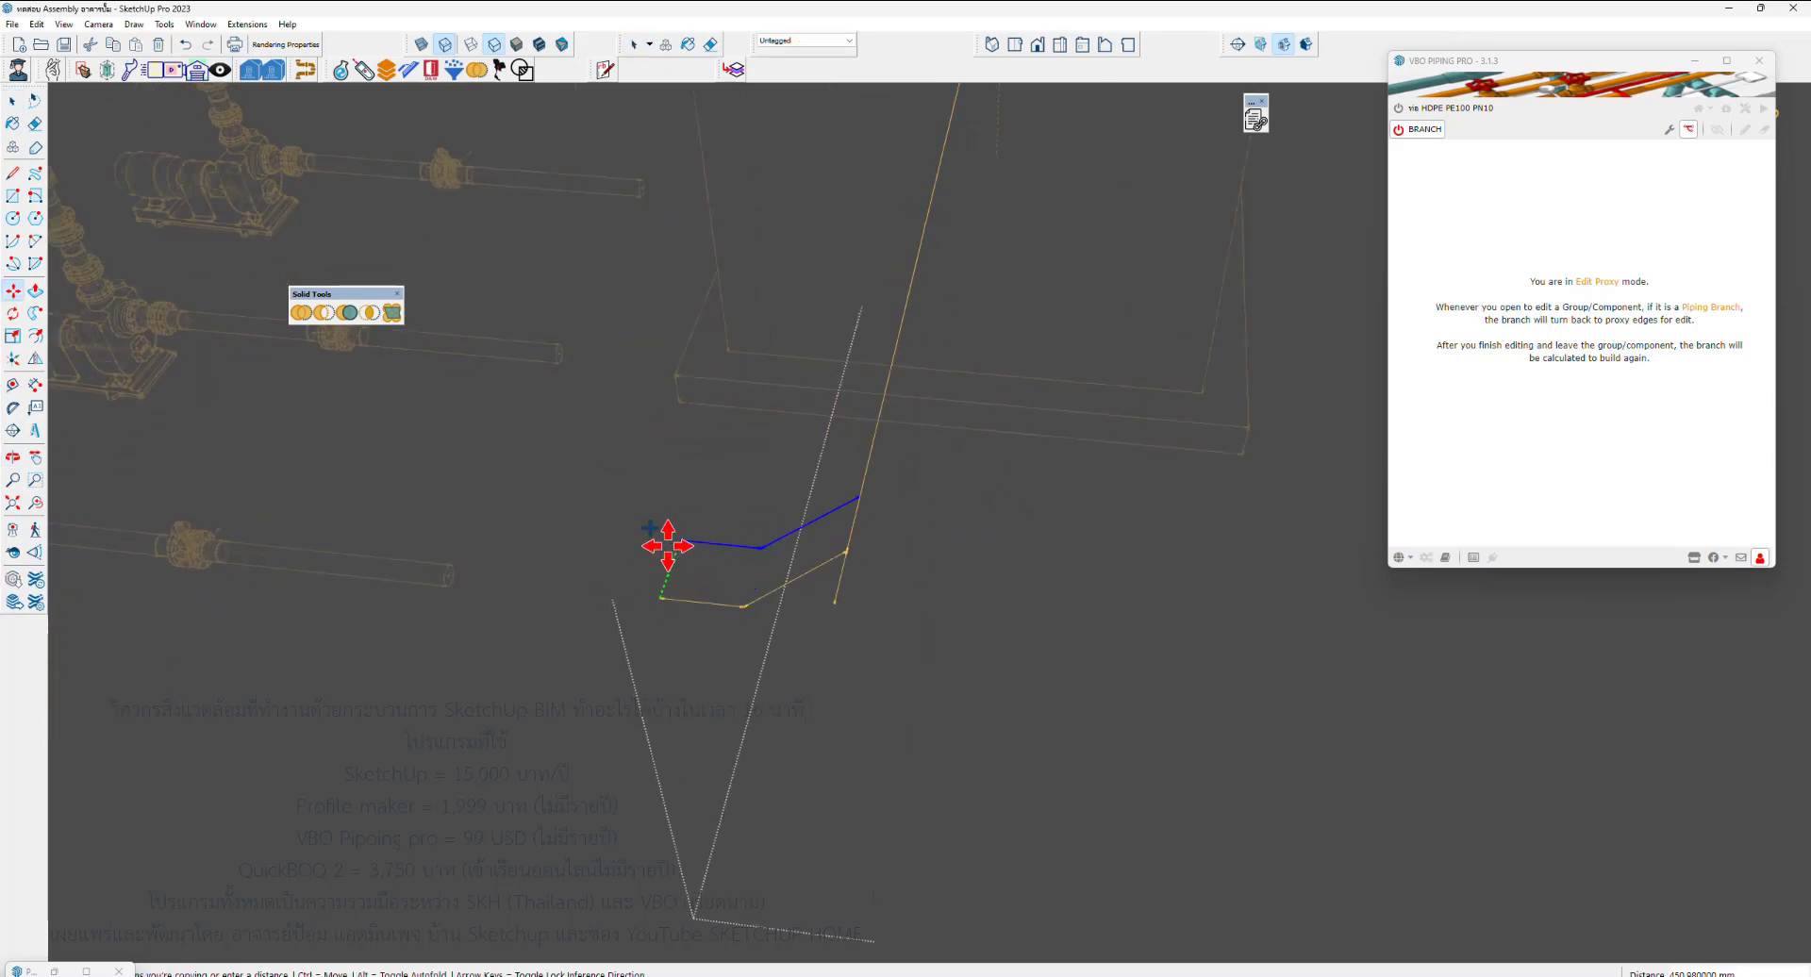
pyautogui.scroll(3, 445, 572)
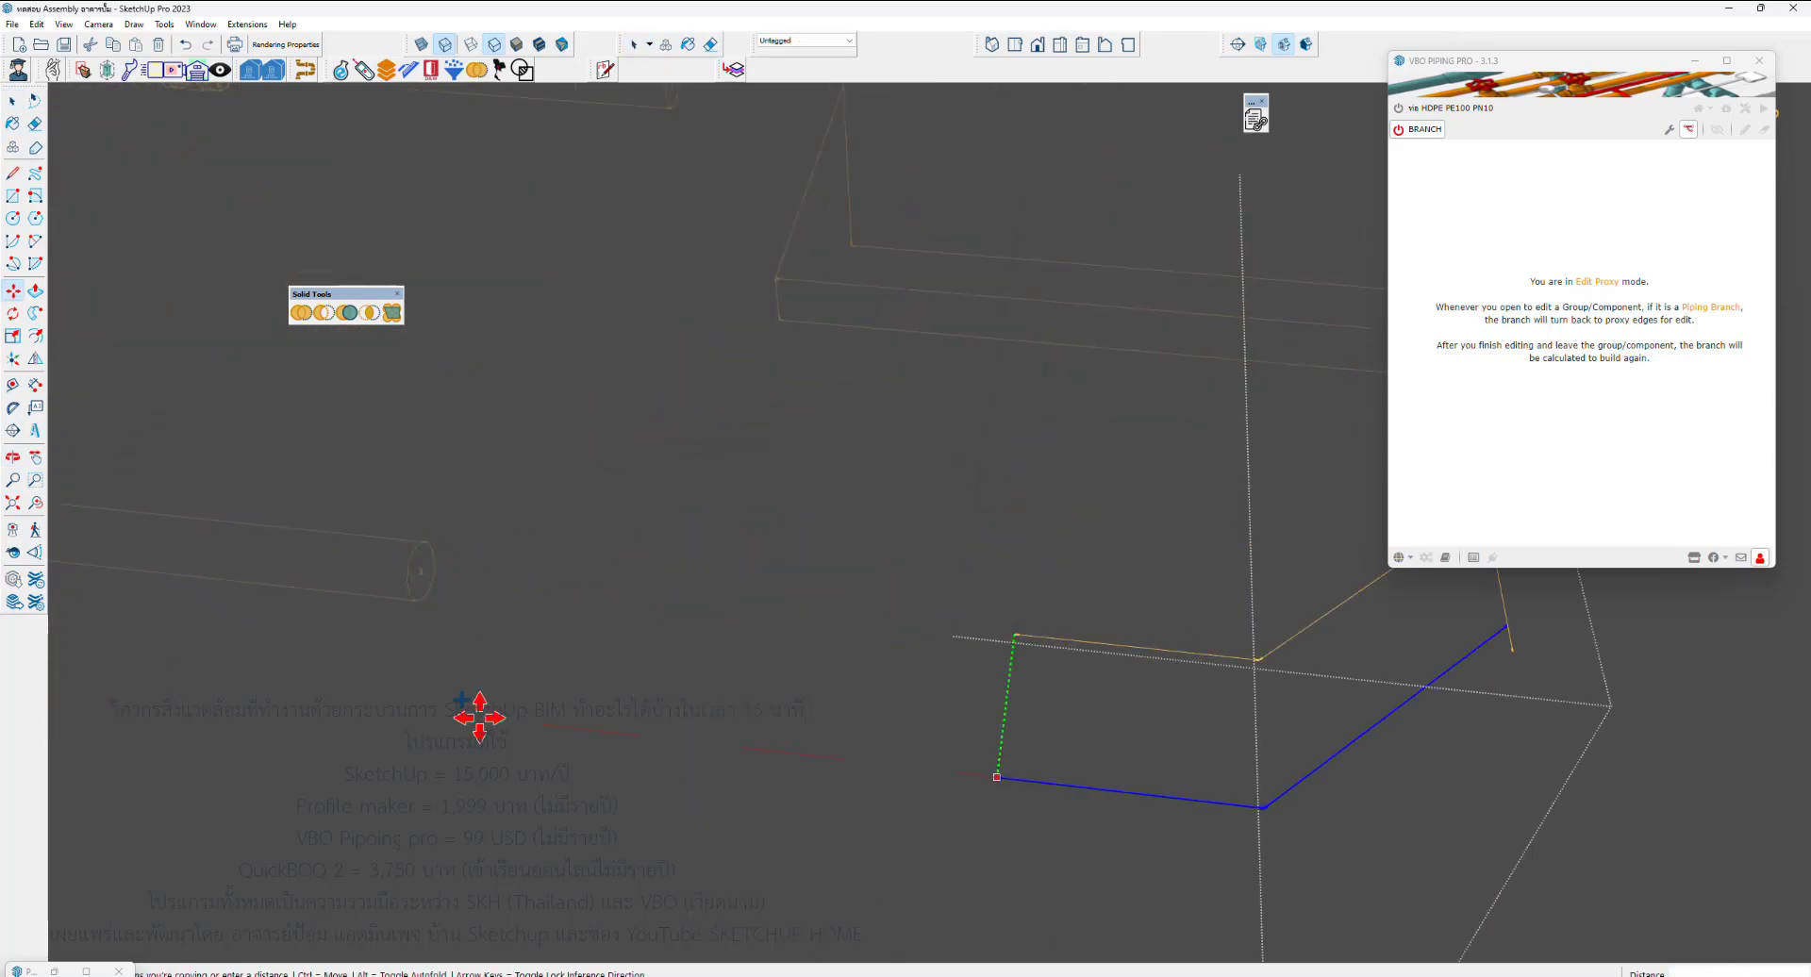
pyautogui.moveTo(477, 715)
pyautogui.mouseDown(button='middle')
pyautogui.moveTo(546, 558)
pyautogui.moveTo(560, 458)
pyautogui.mouseUp(button='middle')
pyautogui.scroll(3, 561, 457)
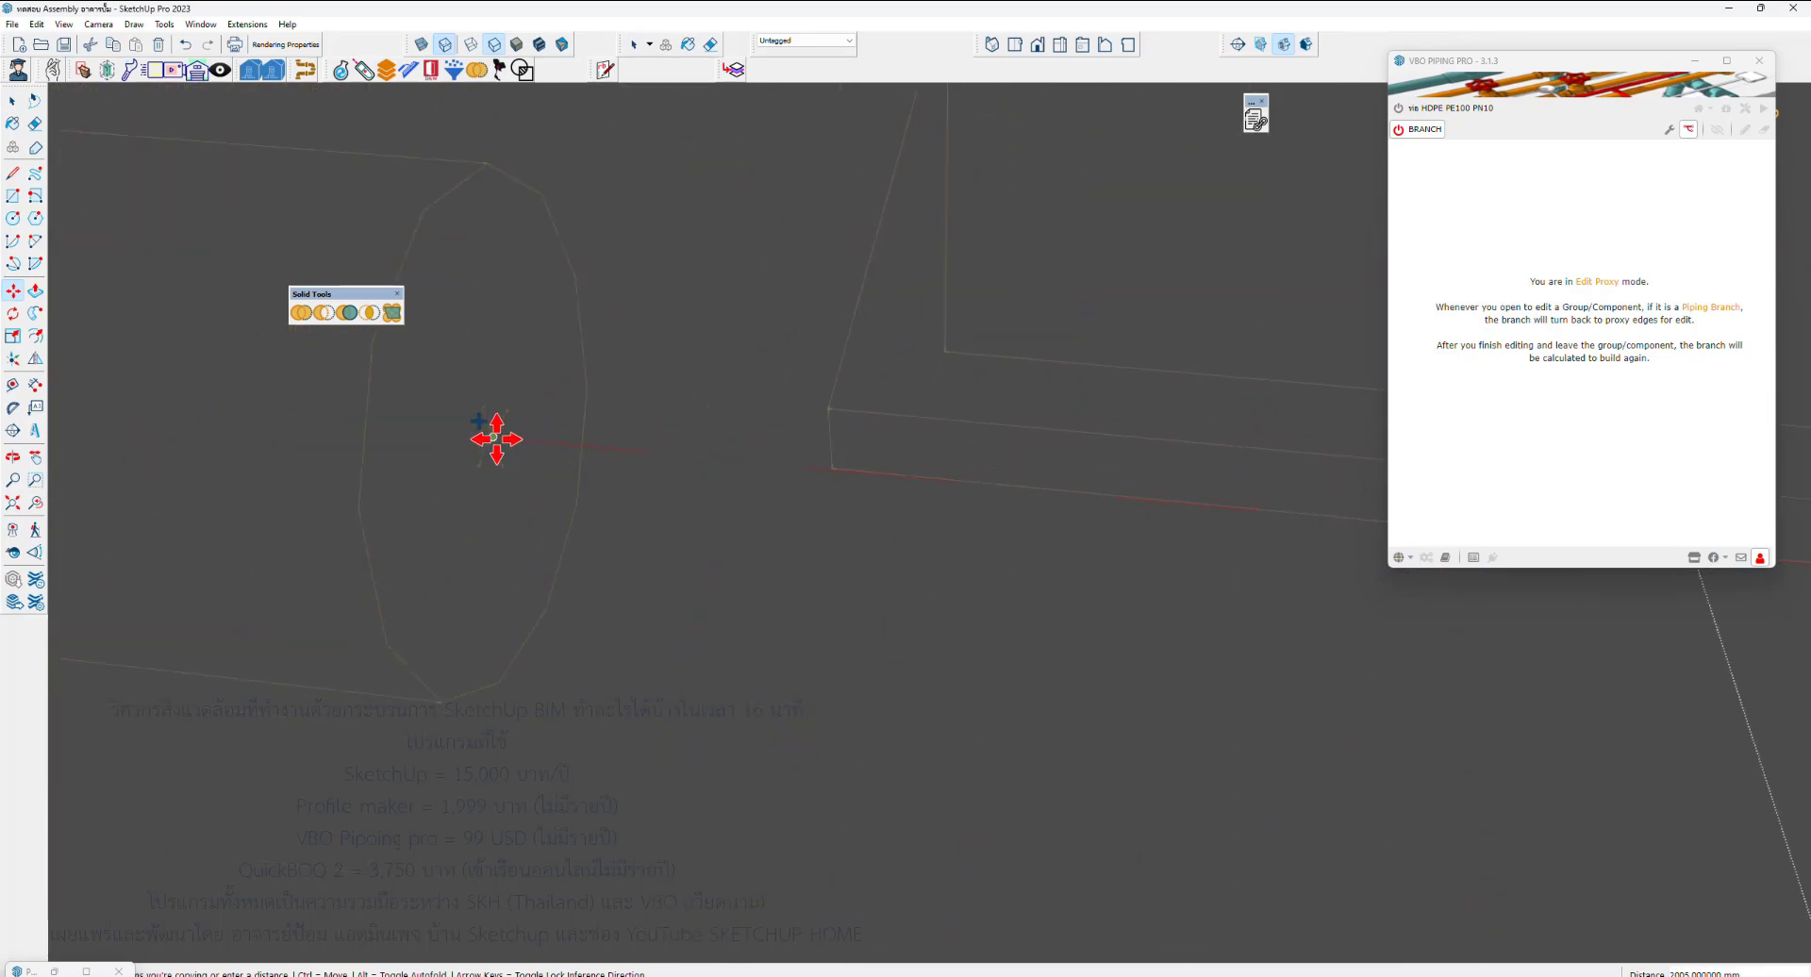
pyautogui.scroll(-2, 489, 626)
pyautogui.scroll(-3, 607, 562)
pyautogui.click(807, 589)
pyautogui.press('space')
pyautogui.press('Escape')
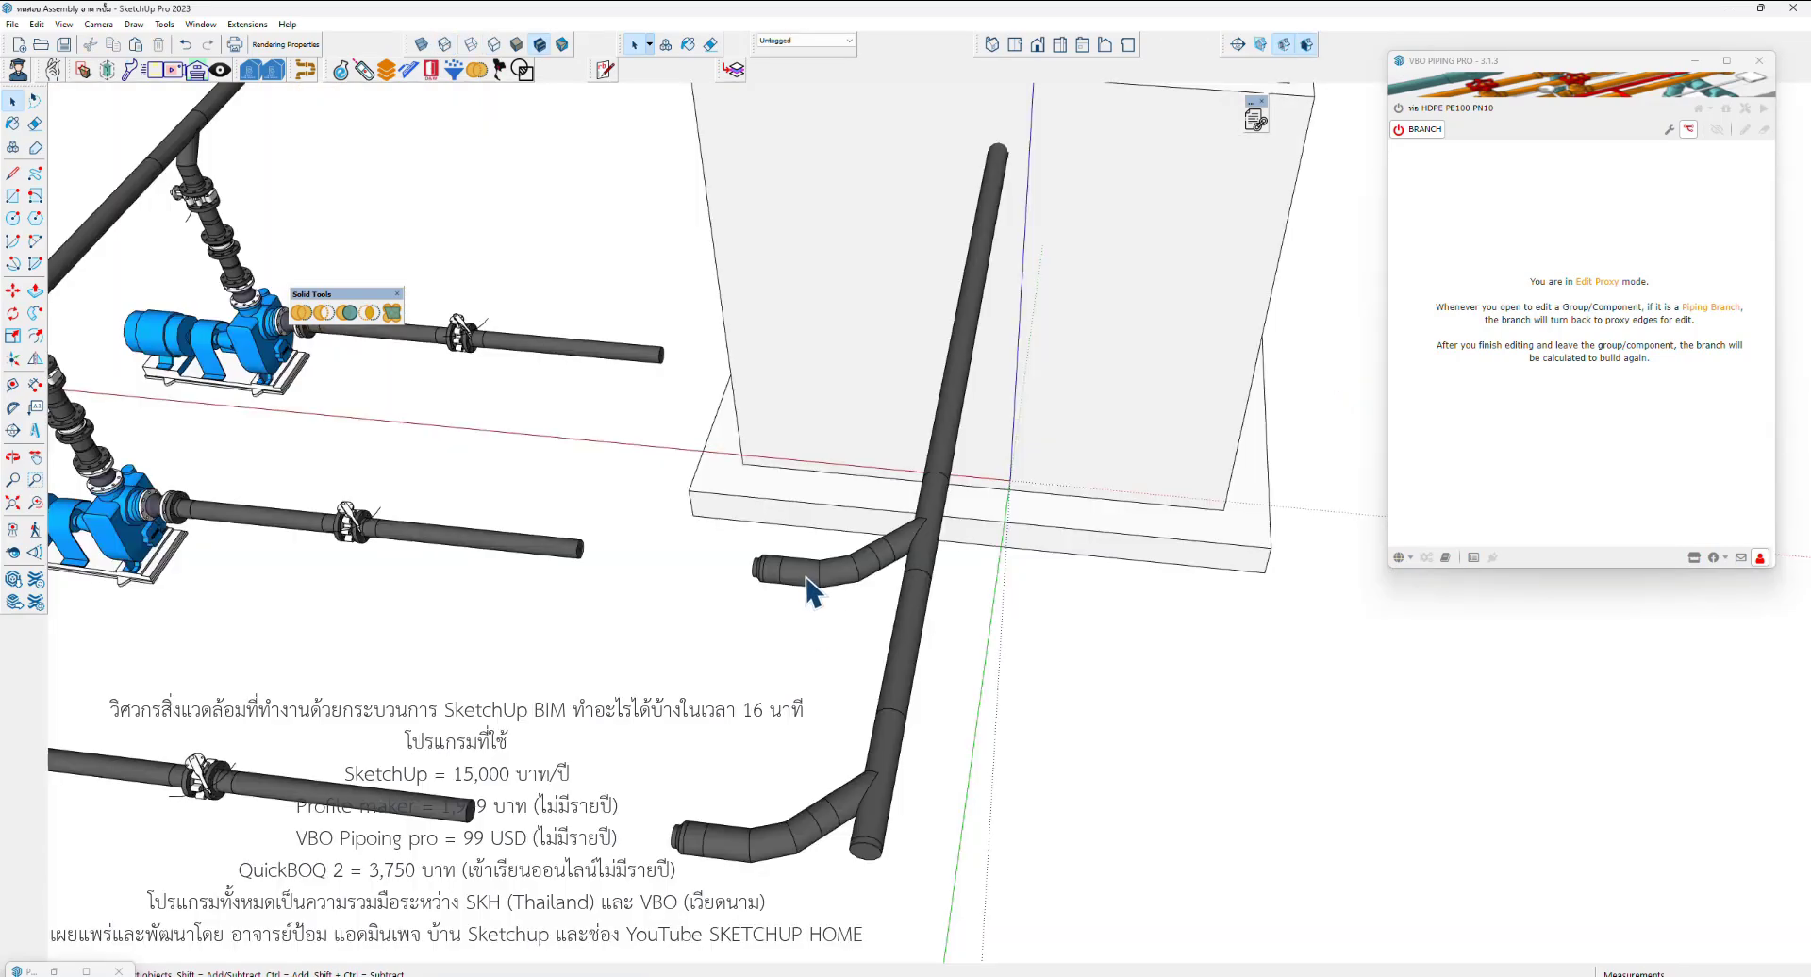
# Reopen the branch group and move its two proxy edges so the branch end sits elsewhere
pyautogui.doubleClick(807, 590)
pyautogui.click(768, 570)
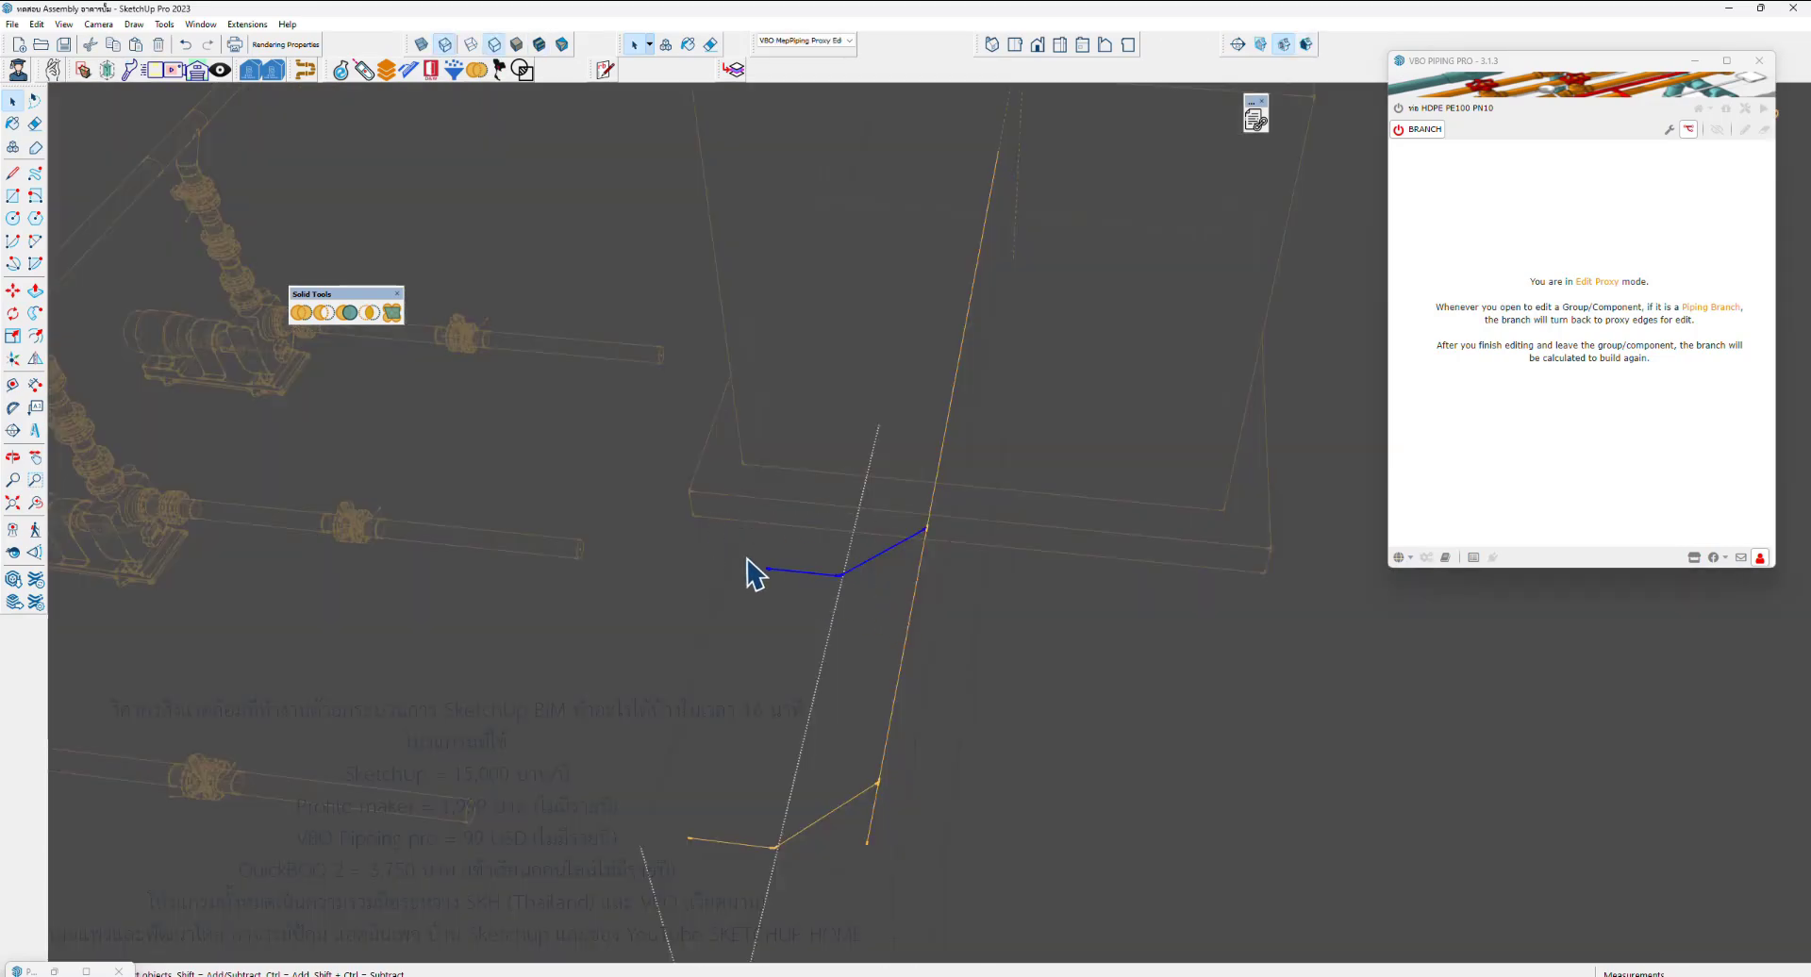
pyautogui.press('m')
pyautogui.click(765, 570)
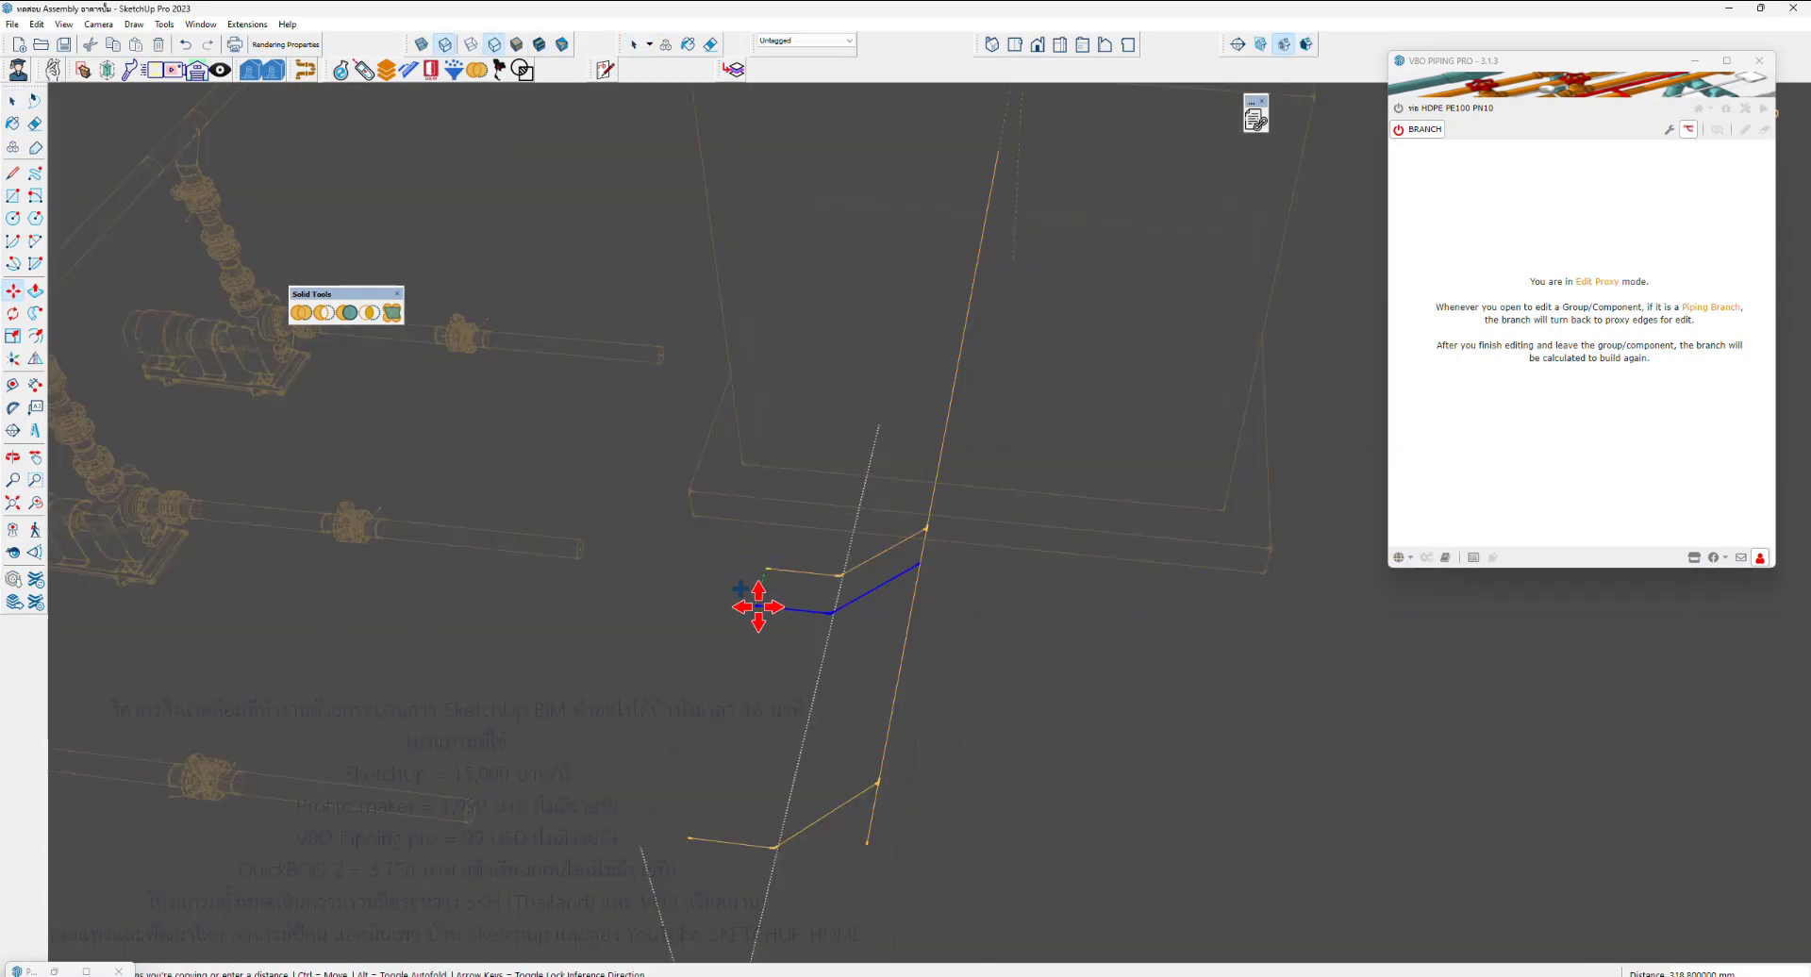
pyautogui.scroll(3, 661, 359)
pyautogui.scroll(2, 609, 335)
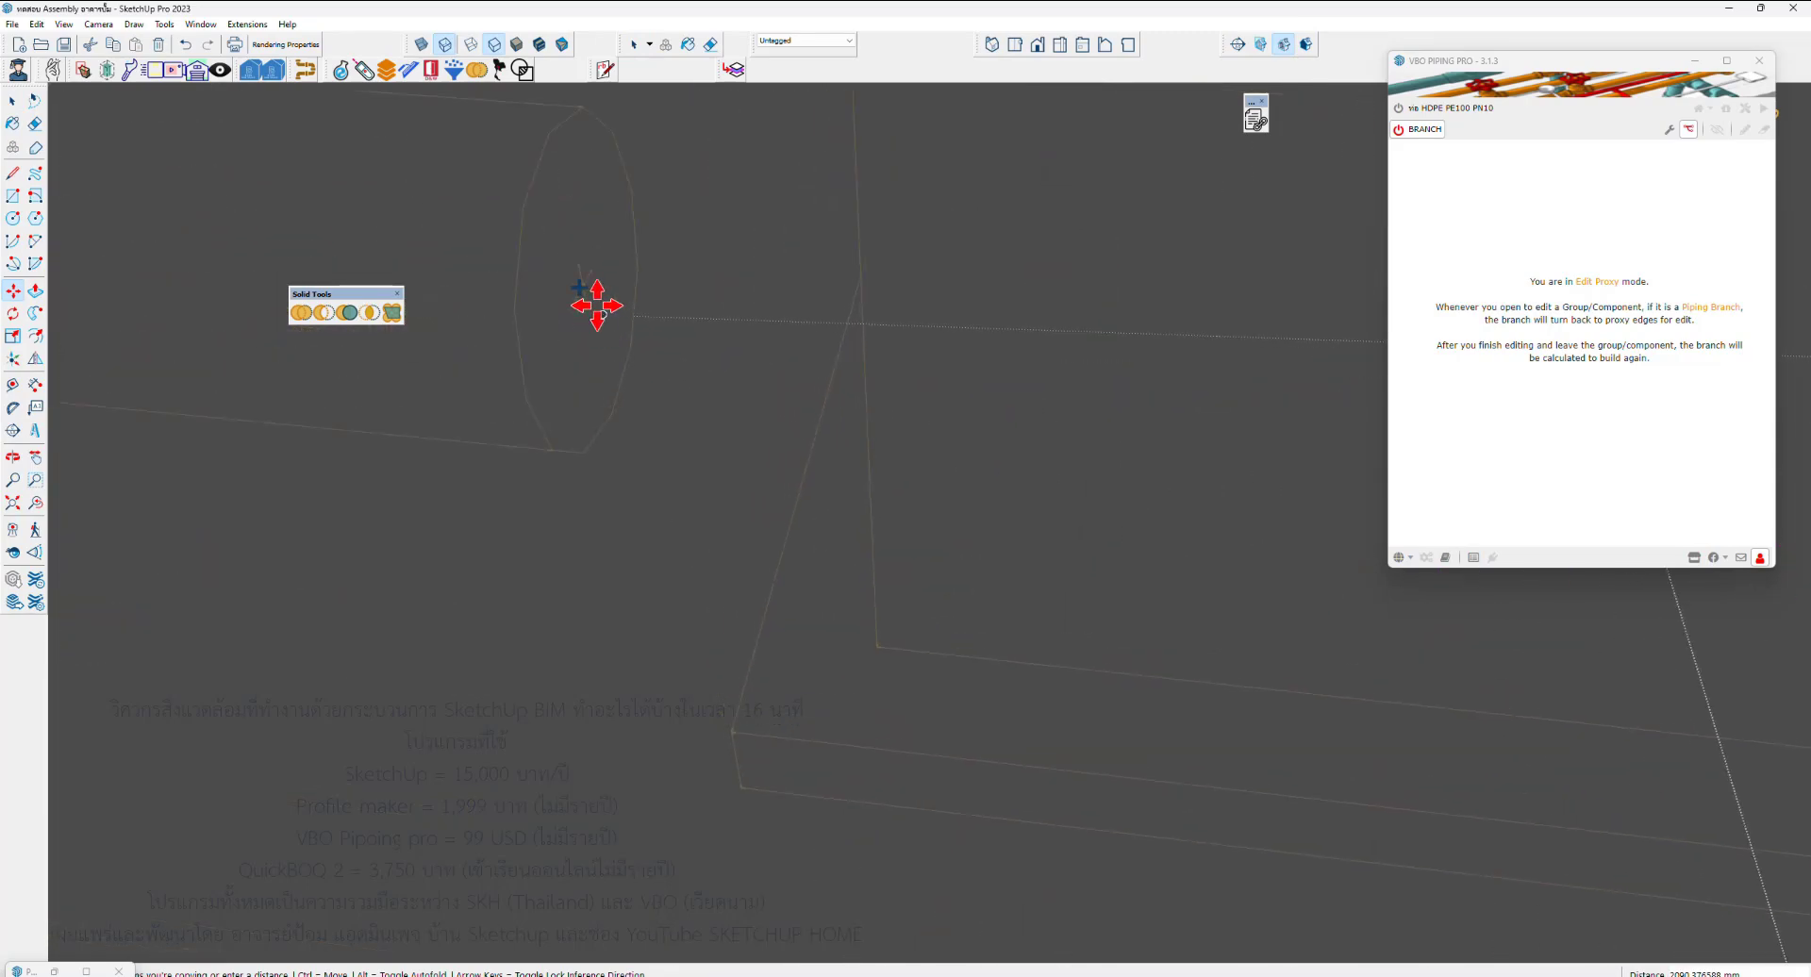
pyautogui.click(587, 283)
pyautogui.press('space')
pyautogui.scroll(-1, 741, 460)
pyautogui.scroll(-2, 748, 459)
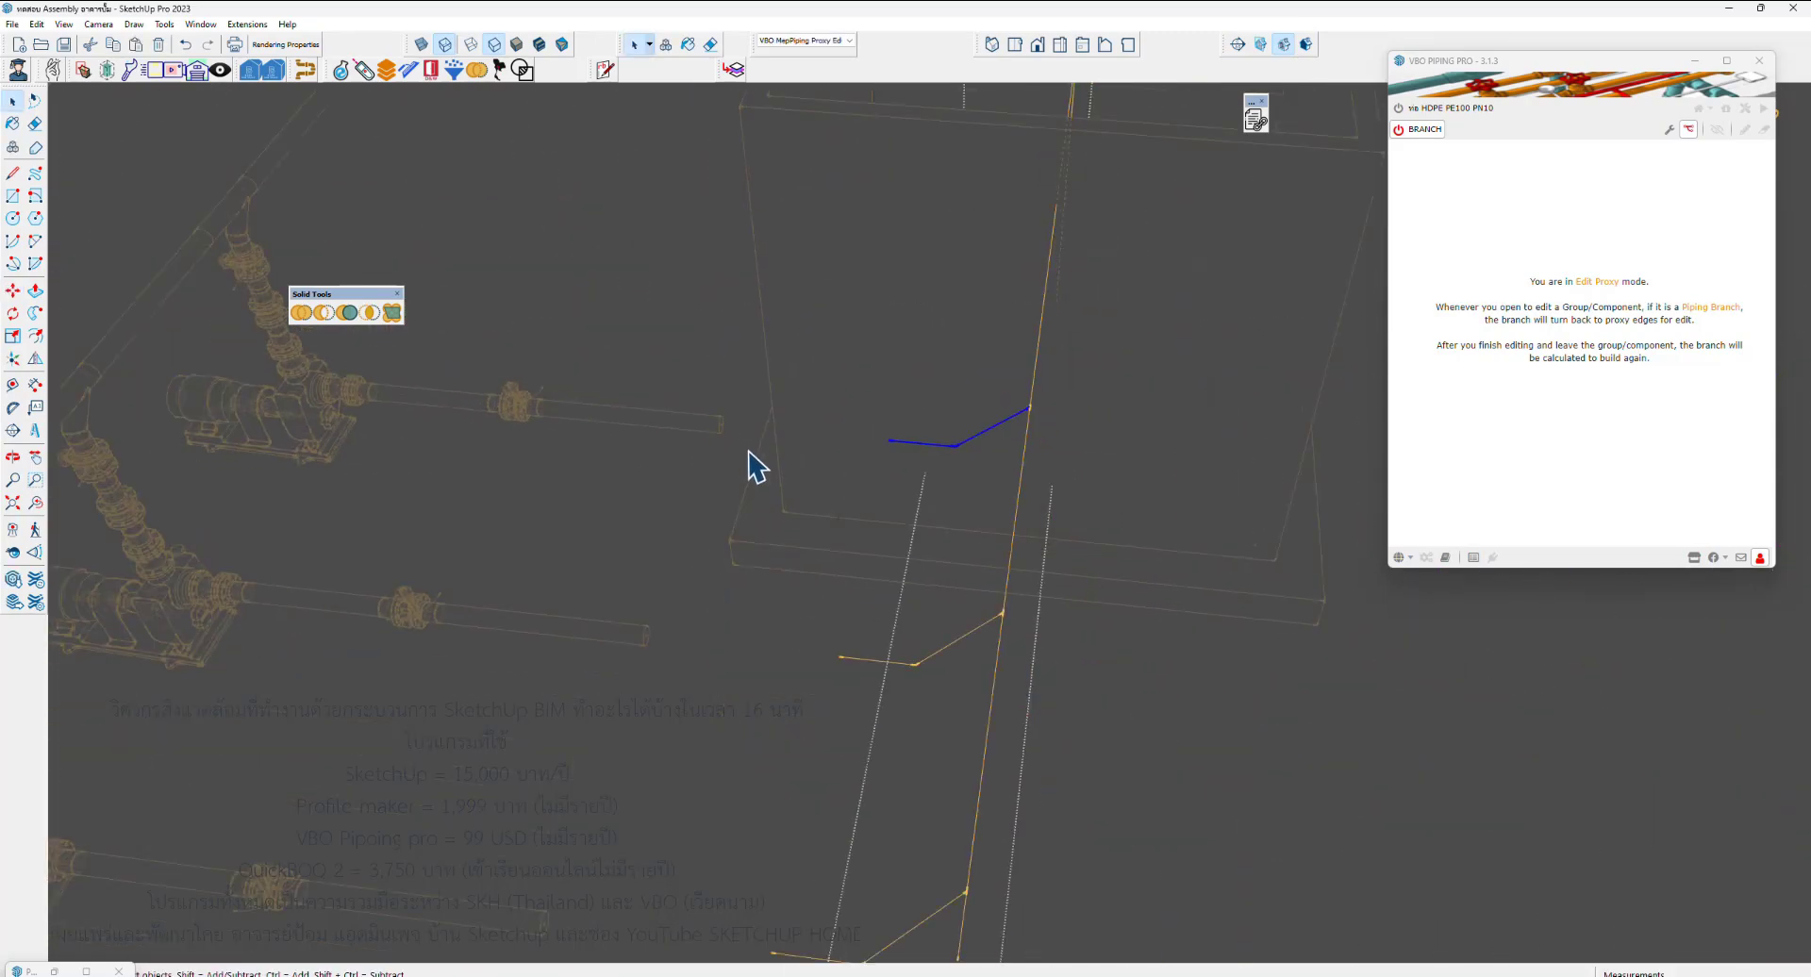
pyautogui.scroll(-5, 755, 462)
# Select the pump and pipe assembly beside the tank
pyautogui.moveTo(800, 457); pyautogui.dragTo(951, 498, button='middle')
pyautogui.press('space')
pyautogui.scroll(3, 802, 538)
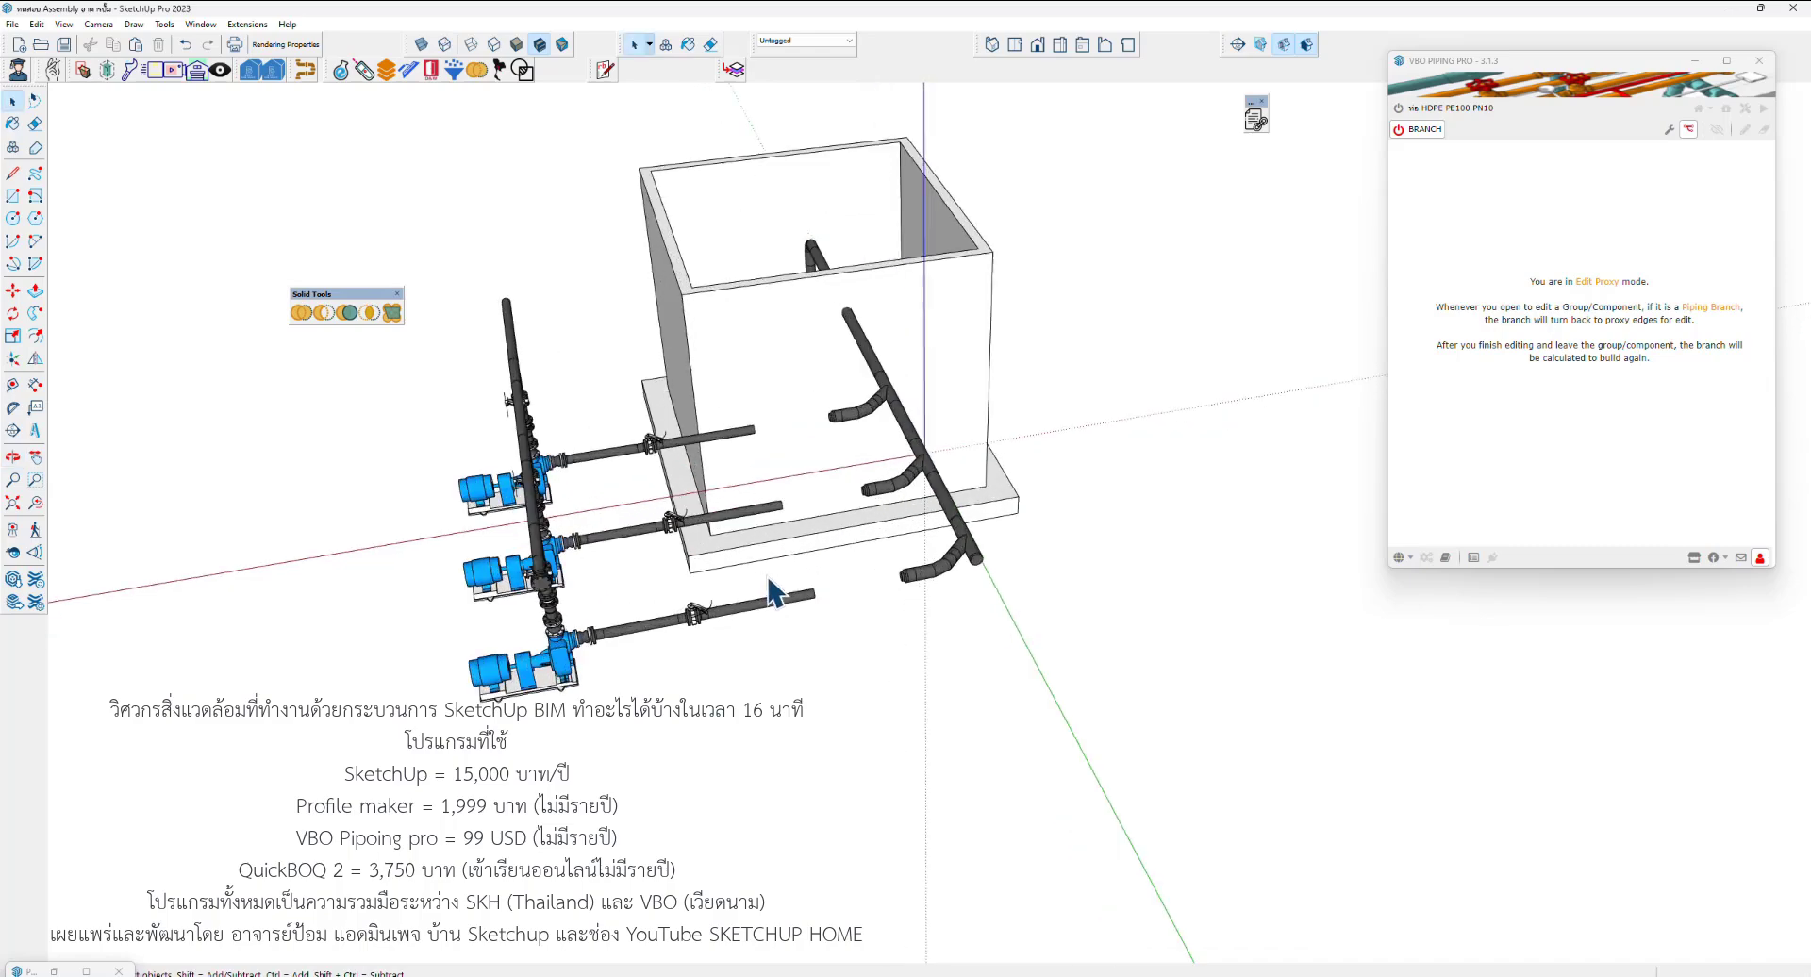
pyautogui.click(772, 625)
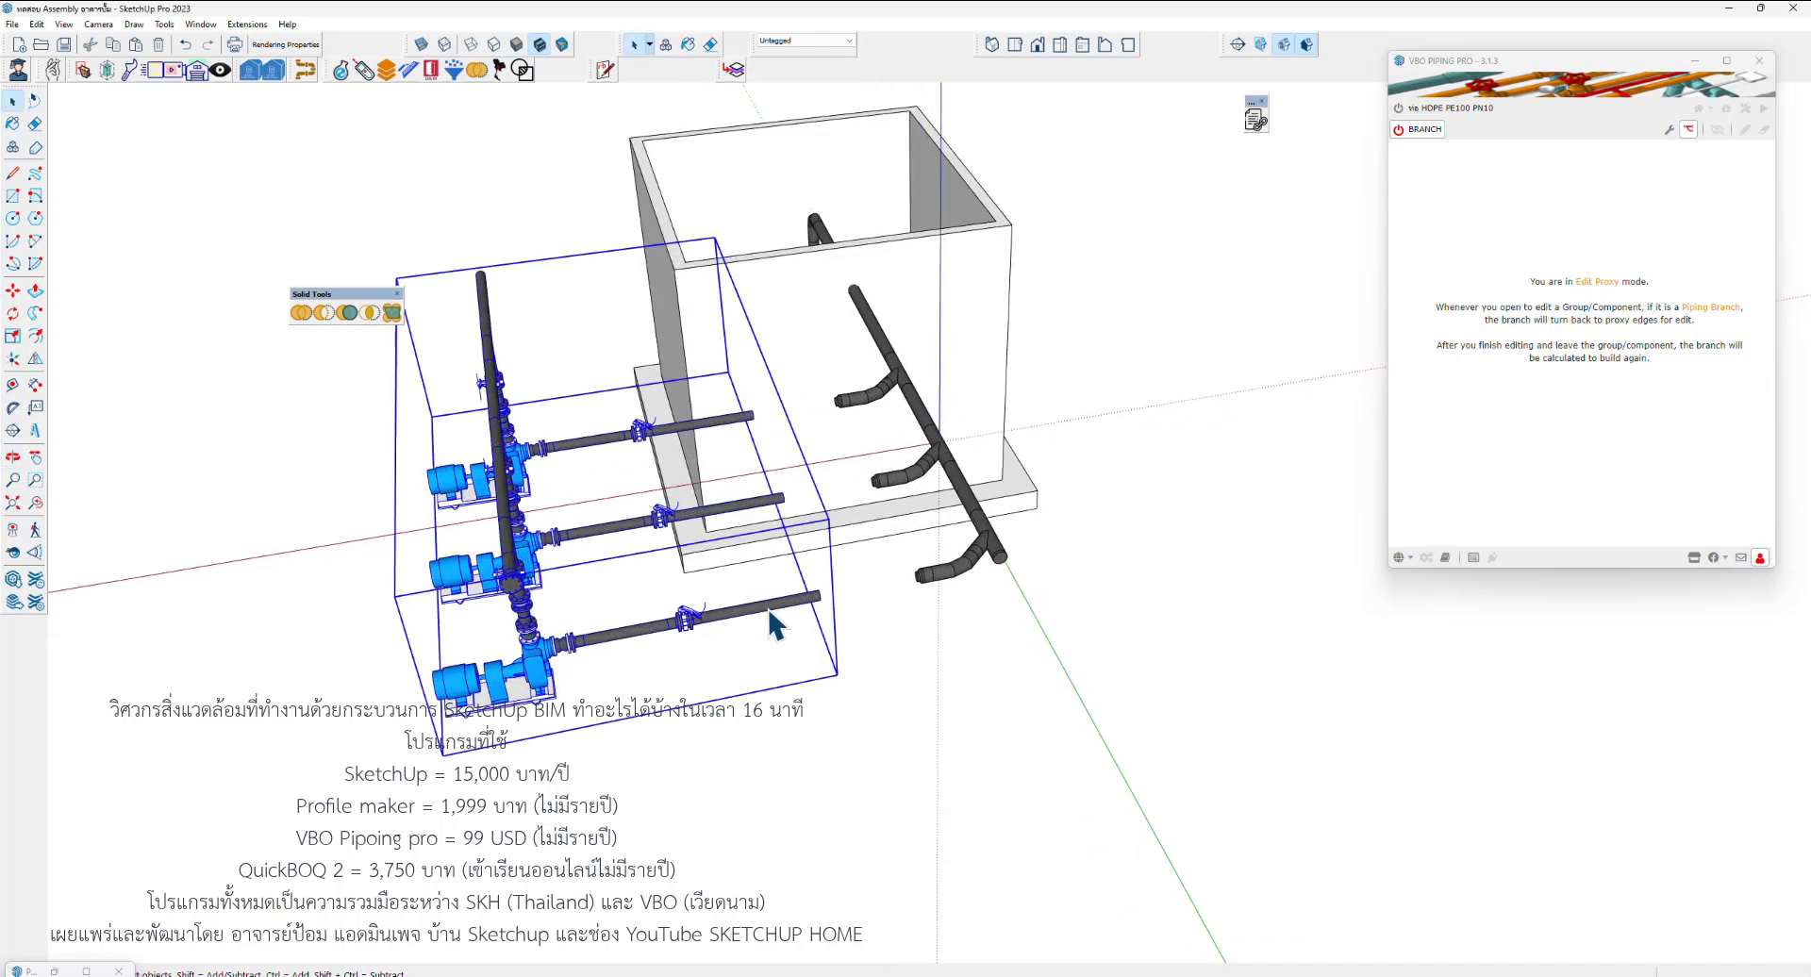
# Open the pump assembly and scale the ends of the three pump pipe lines
pyautogui.doubleClick(772, 625)
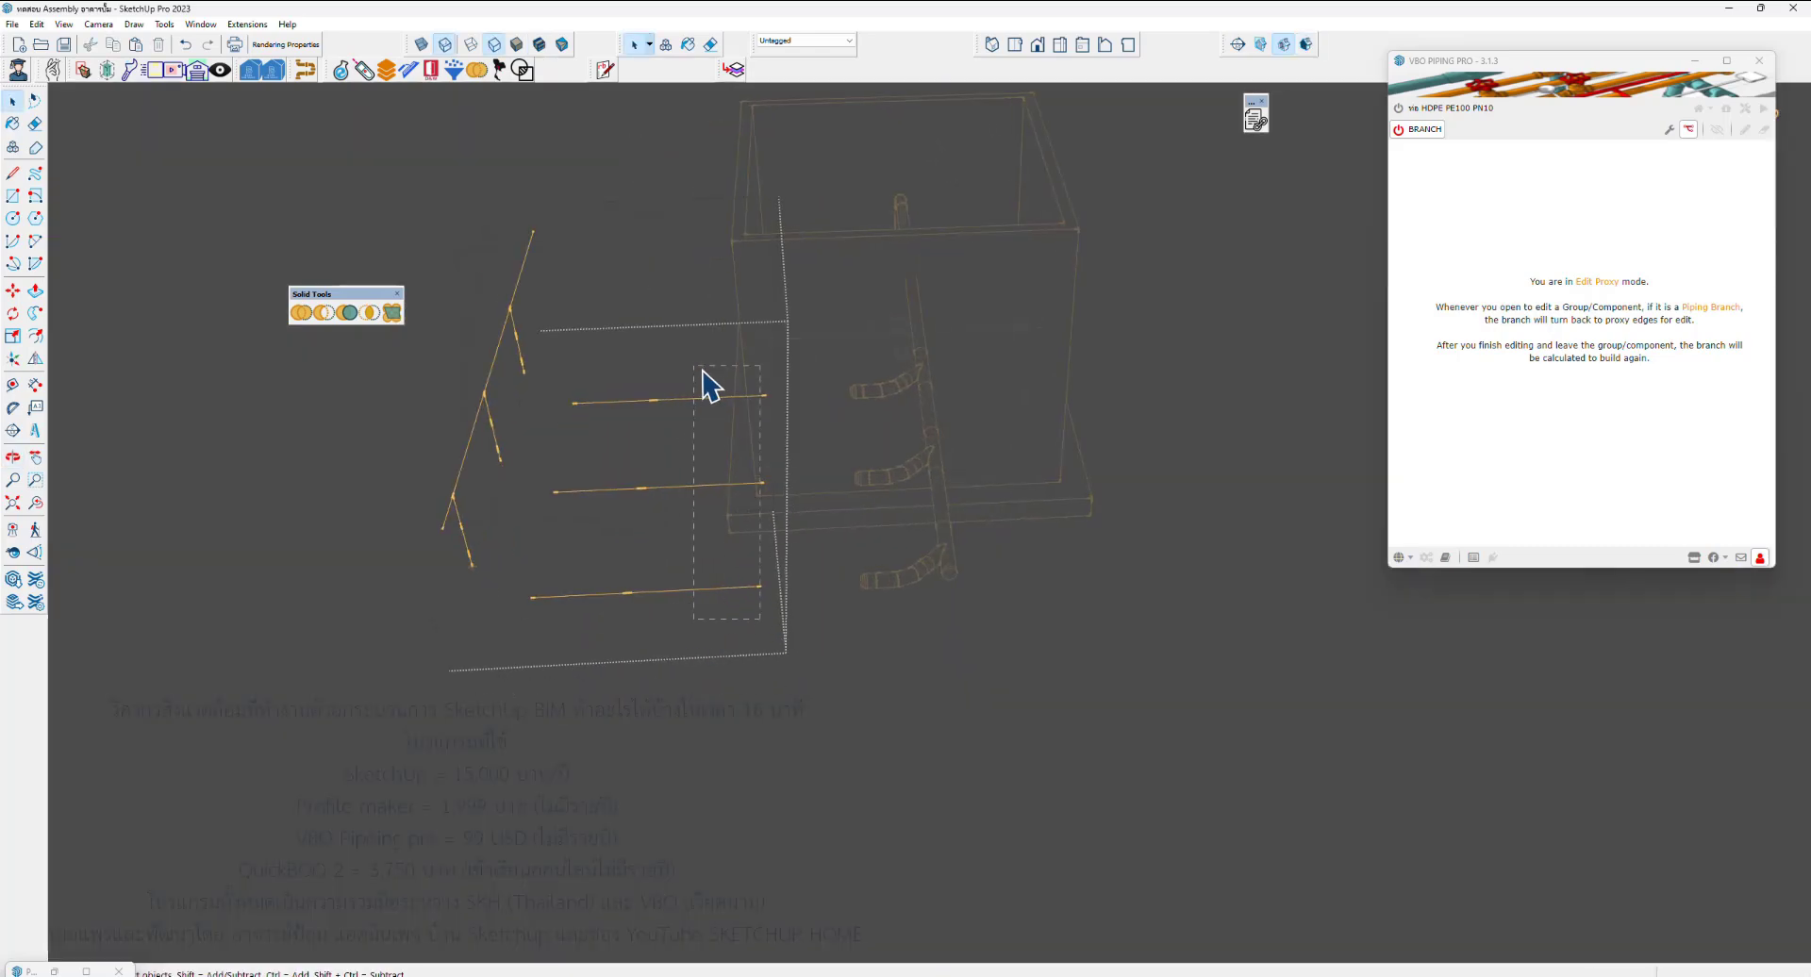
pyautogui.moveTo(702, 370); pyautogui.dragTo(702, 370)
pyautogui.scroll(3, 783, 509)
pyautogui.press('s')
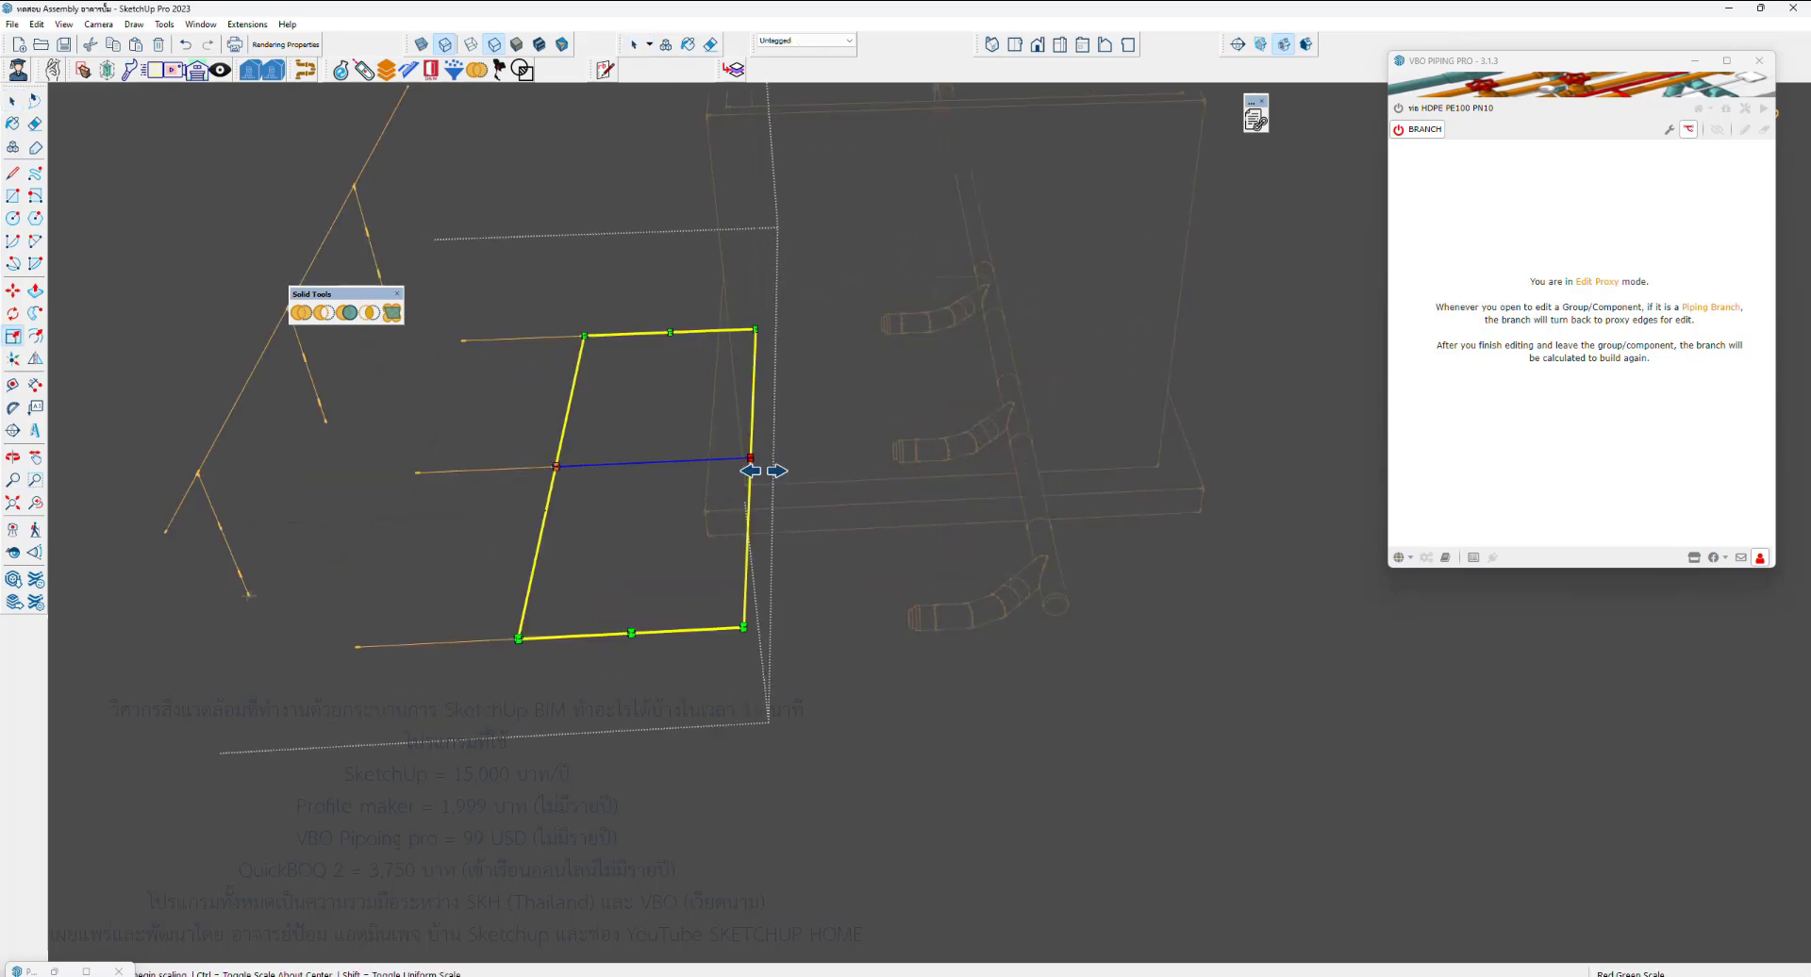
pyautogui.scroll(2, 910, 613)
pyautogui.scroll(4, 920, 604)
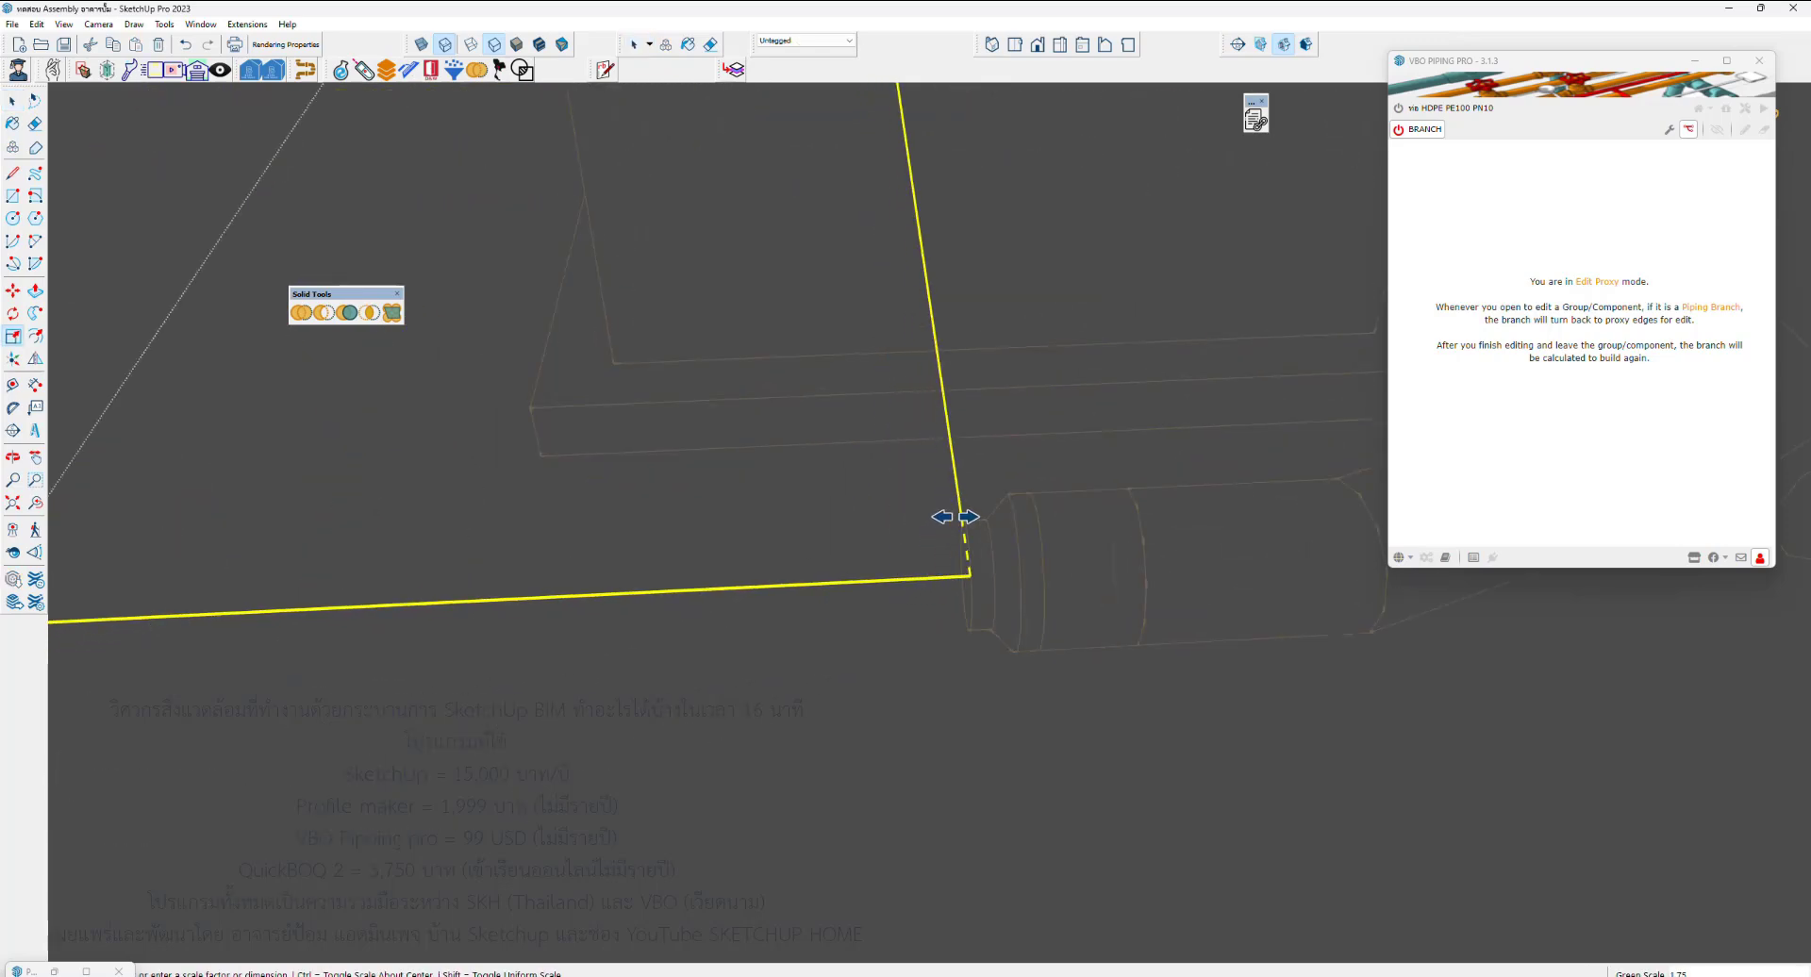
pyautogui.scroll(-3, 955, 517)
pyautogui.press('space')
# Exit the pipe group and orbit to inspect the pipes rebuilt beside the tank
pyautogui.scroll(-5, 841, 628)
pyautogui.click(861, 648)
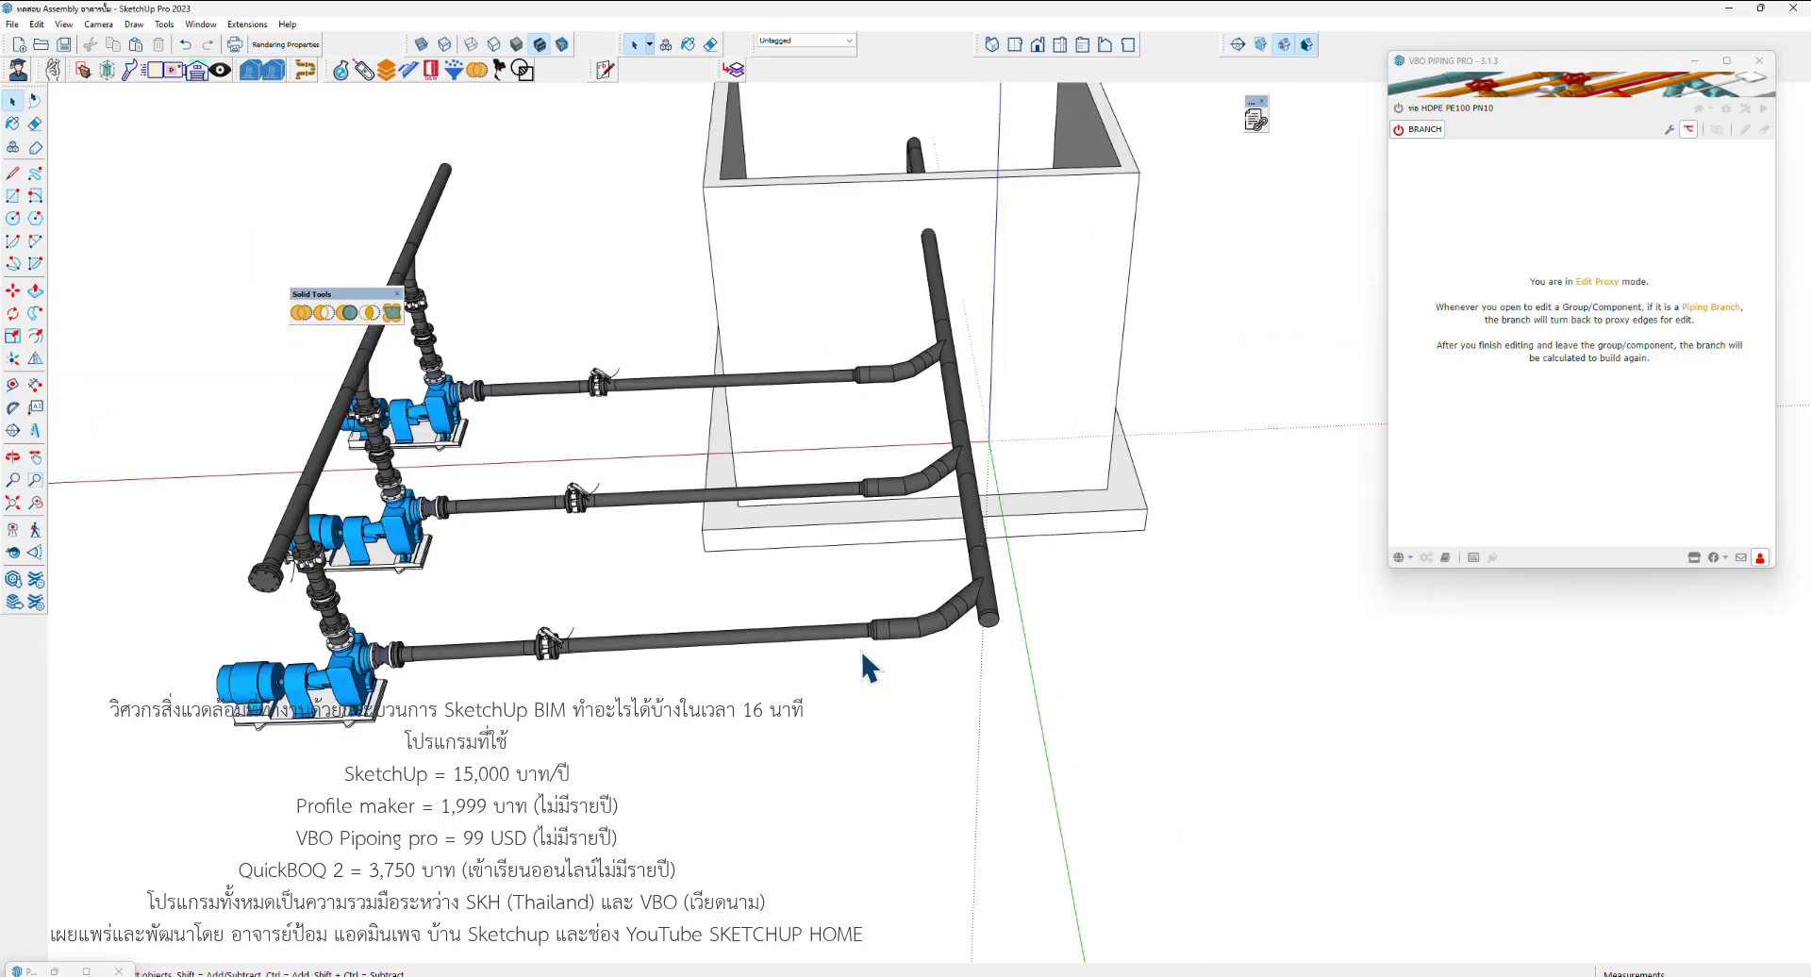
pyautogui.moveTo(860, 648)
pyautogui.mouseDown(button='middle')
pyautogui.moveTo(829, 465)
pyautogui.moveTo(930, 436)
pyautogui.moveTo(1387, 598)
pyautogui.moveTo(1110, 604)
pyautogui.moveTo(727, 545)
pyautogui.mouseUp(button='middle')
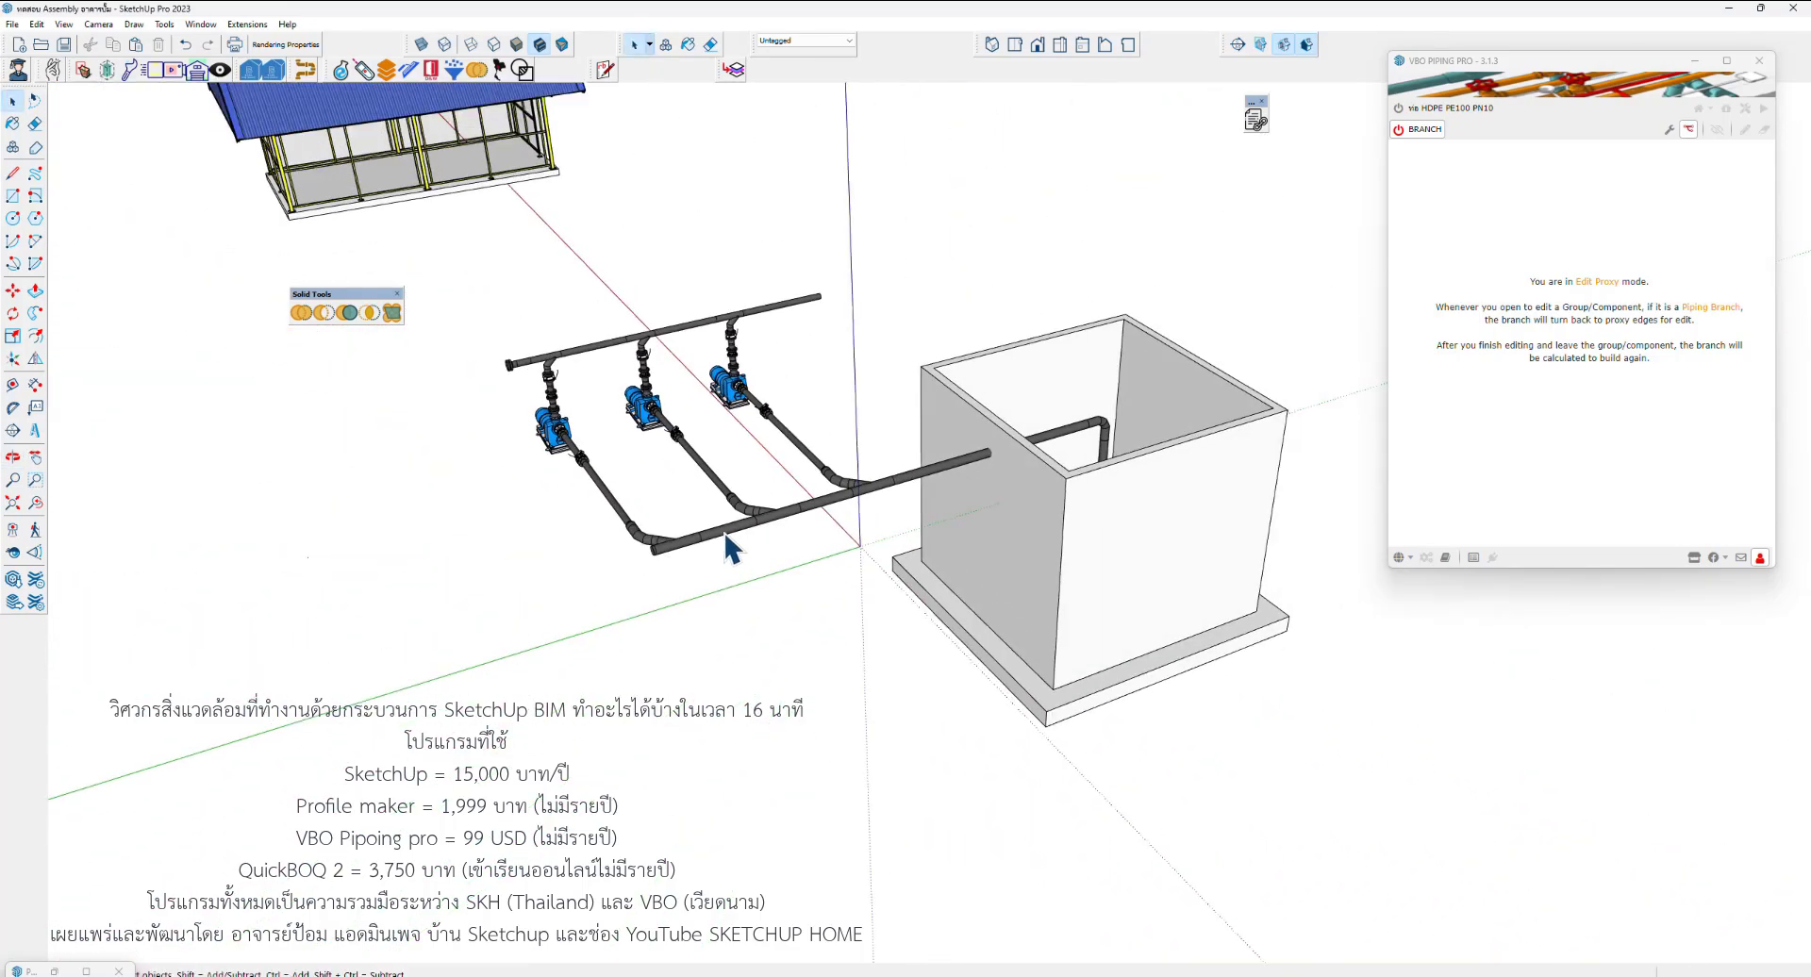
pyautogui.scroll(-2, 460, 368)
# Move the roofed pump shelter along the red axis over the three pumps
pyautogui.click(465, 308)
pyautogui.moveTo(575, 354)
pyautogui.mouseDown(button='middle')
pyautogui.moveTo(788, 405)
pyautogui.moveTo(656, 570)
pyautogui.mouseUp(button='middle')
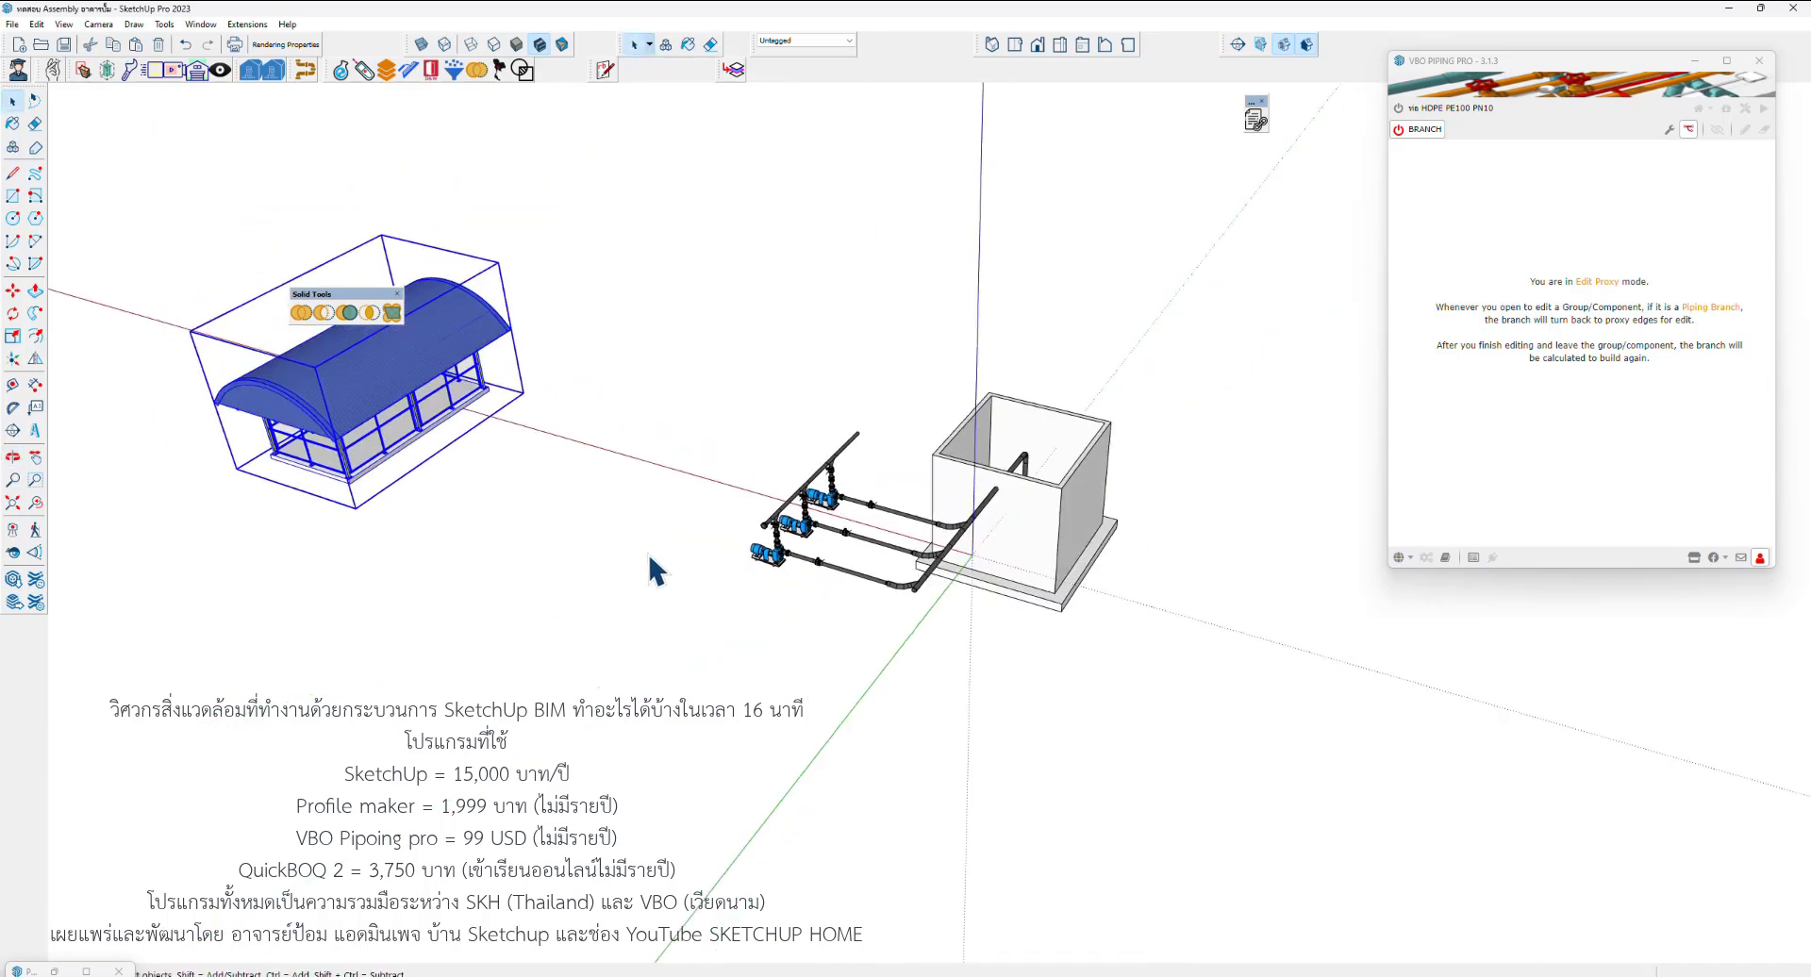
pyautogui.press('m')
pyautogui.click(525, 521)
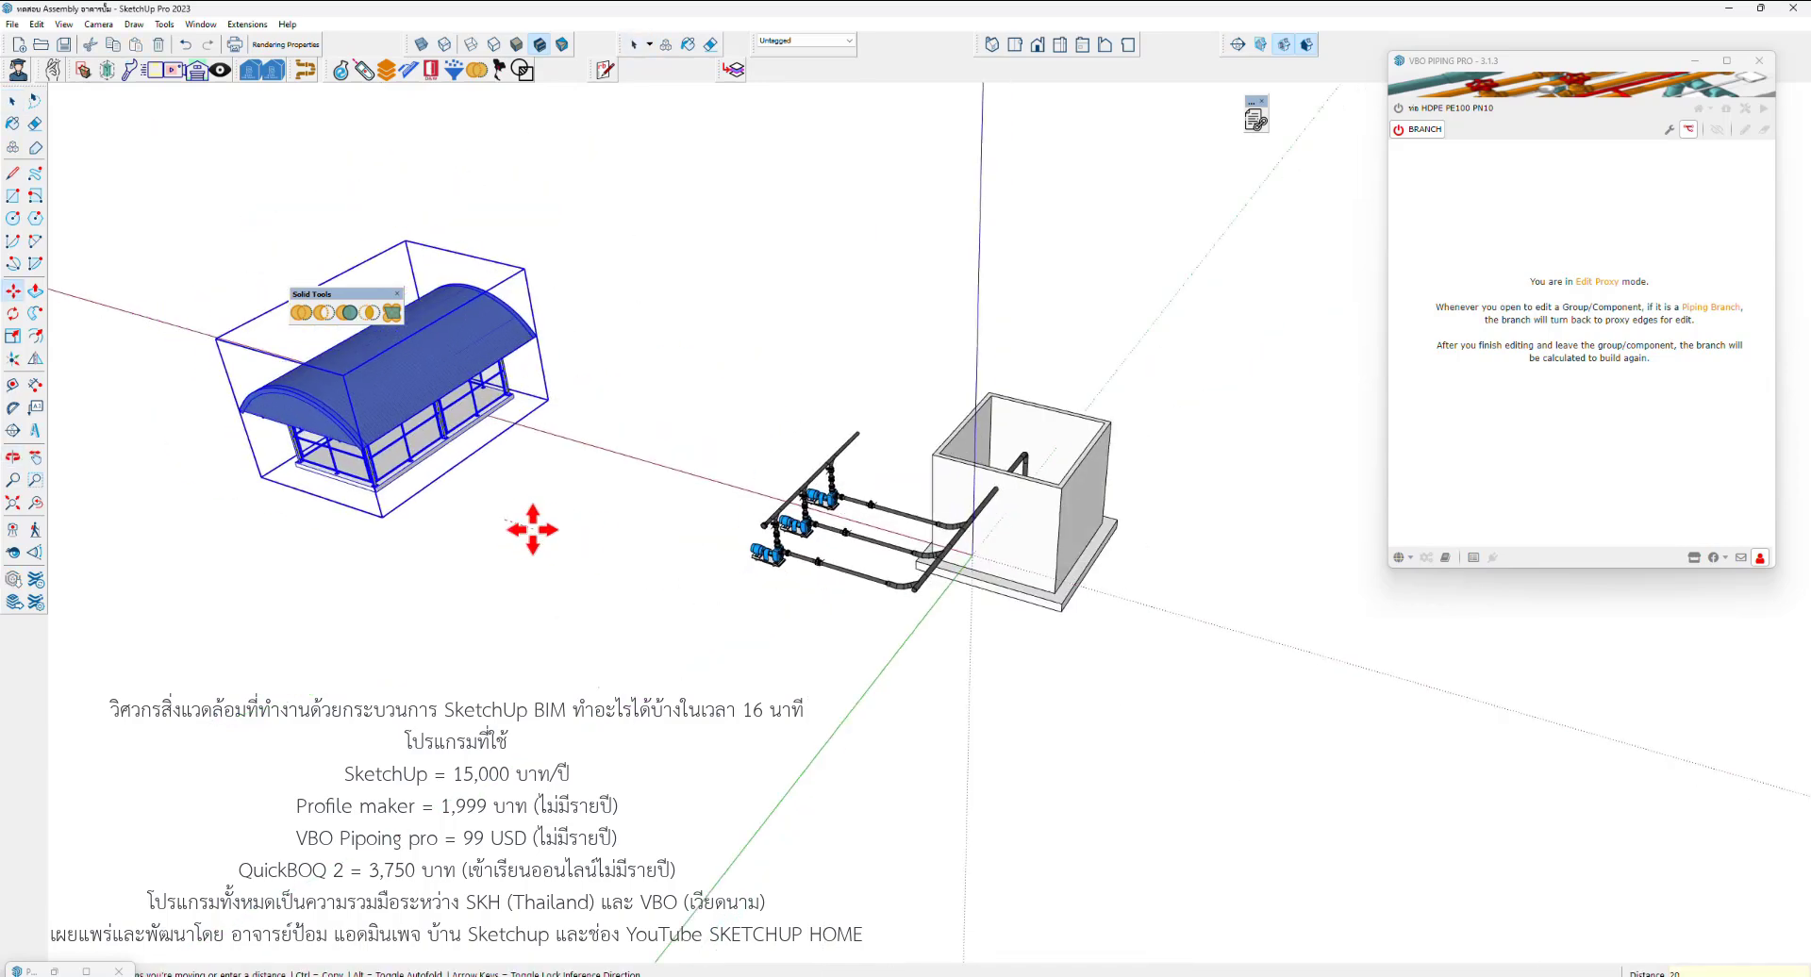
pyautogui.press('Escape')
pyautogui.write('m')
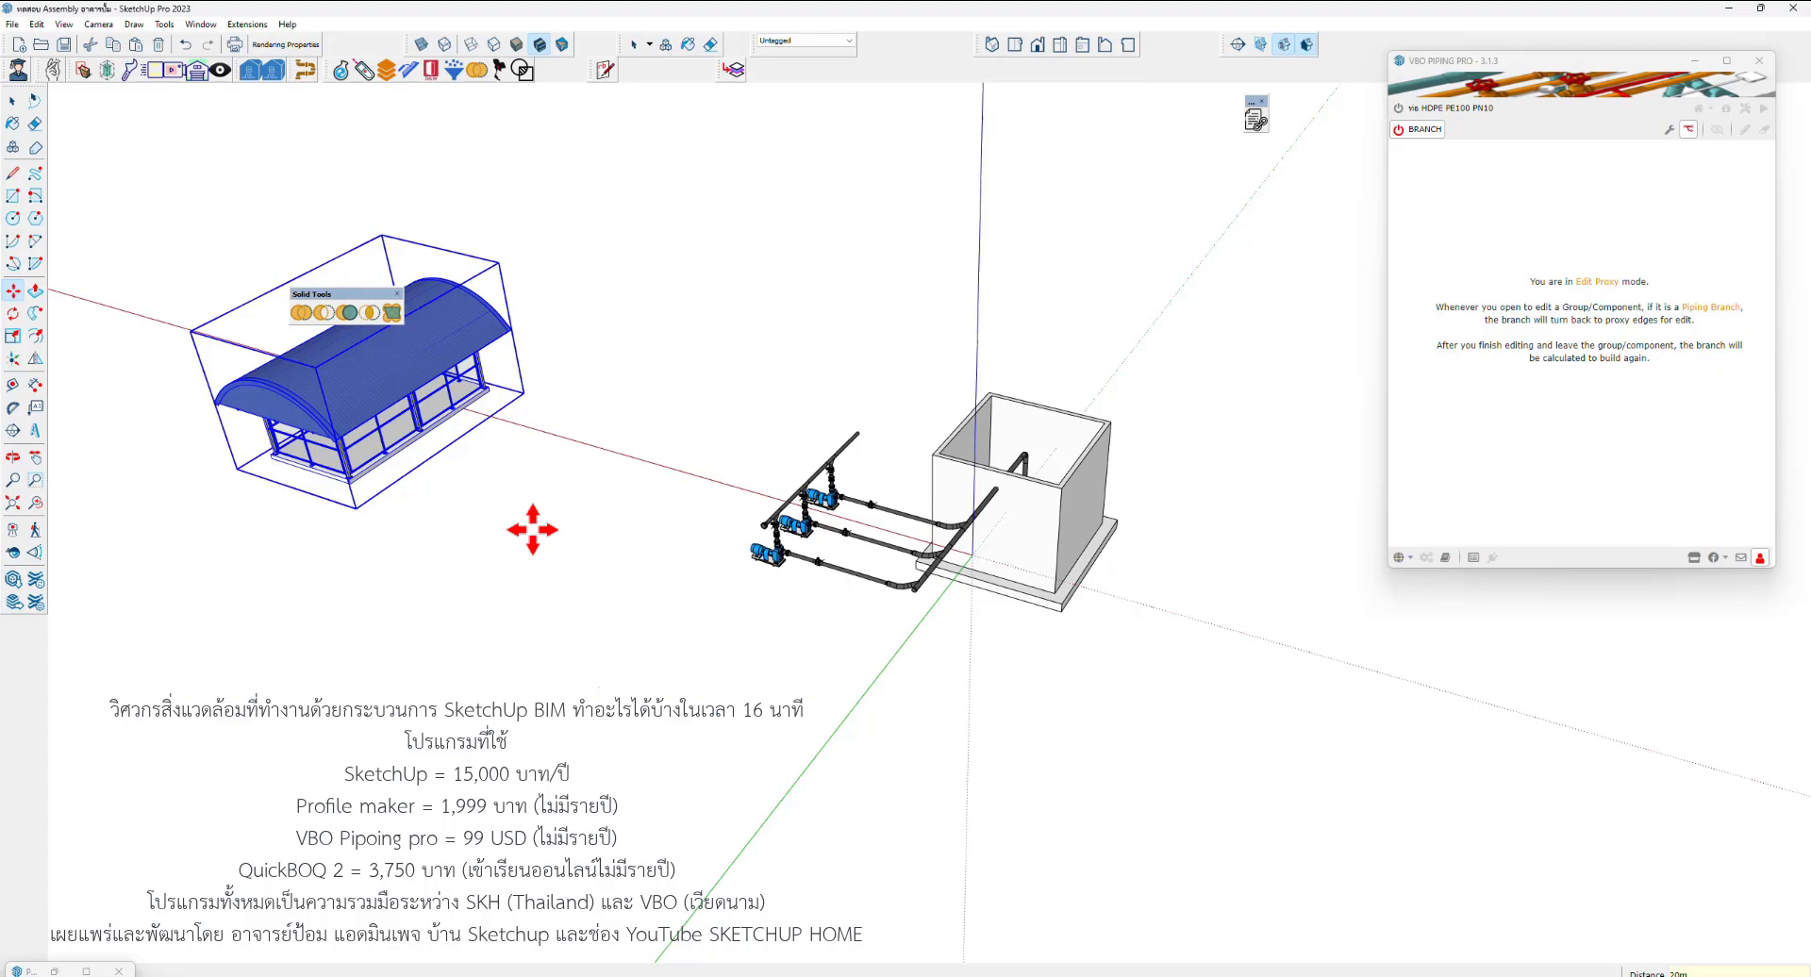
pyautogui.press('Return')
pyautogui.press('space')
# Deselect the shelter and zoom in to check it encloses the pumps
pyautogui.click(875, 675)
pyautogui.moveTo(825, 465); pyautogui.dragTo(834, 516, button='middle')
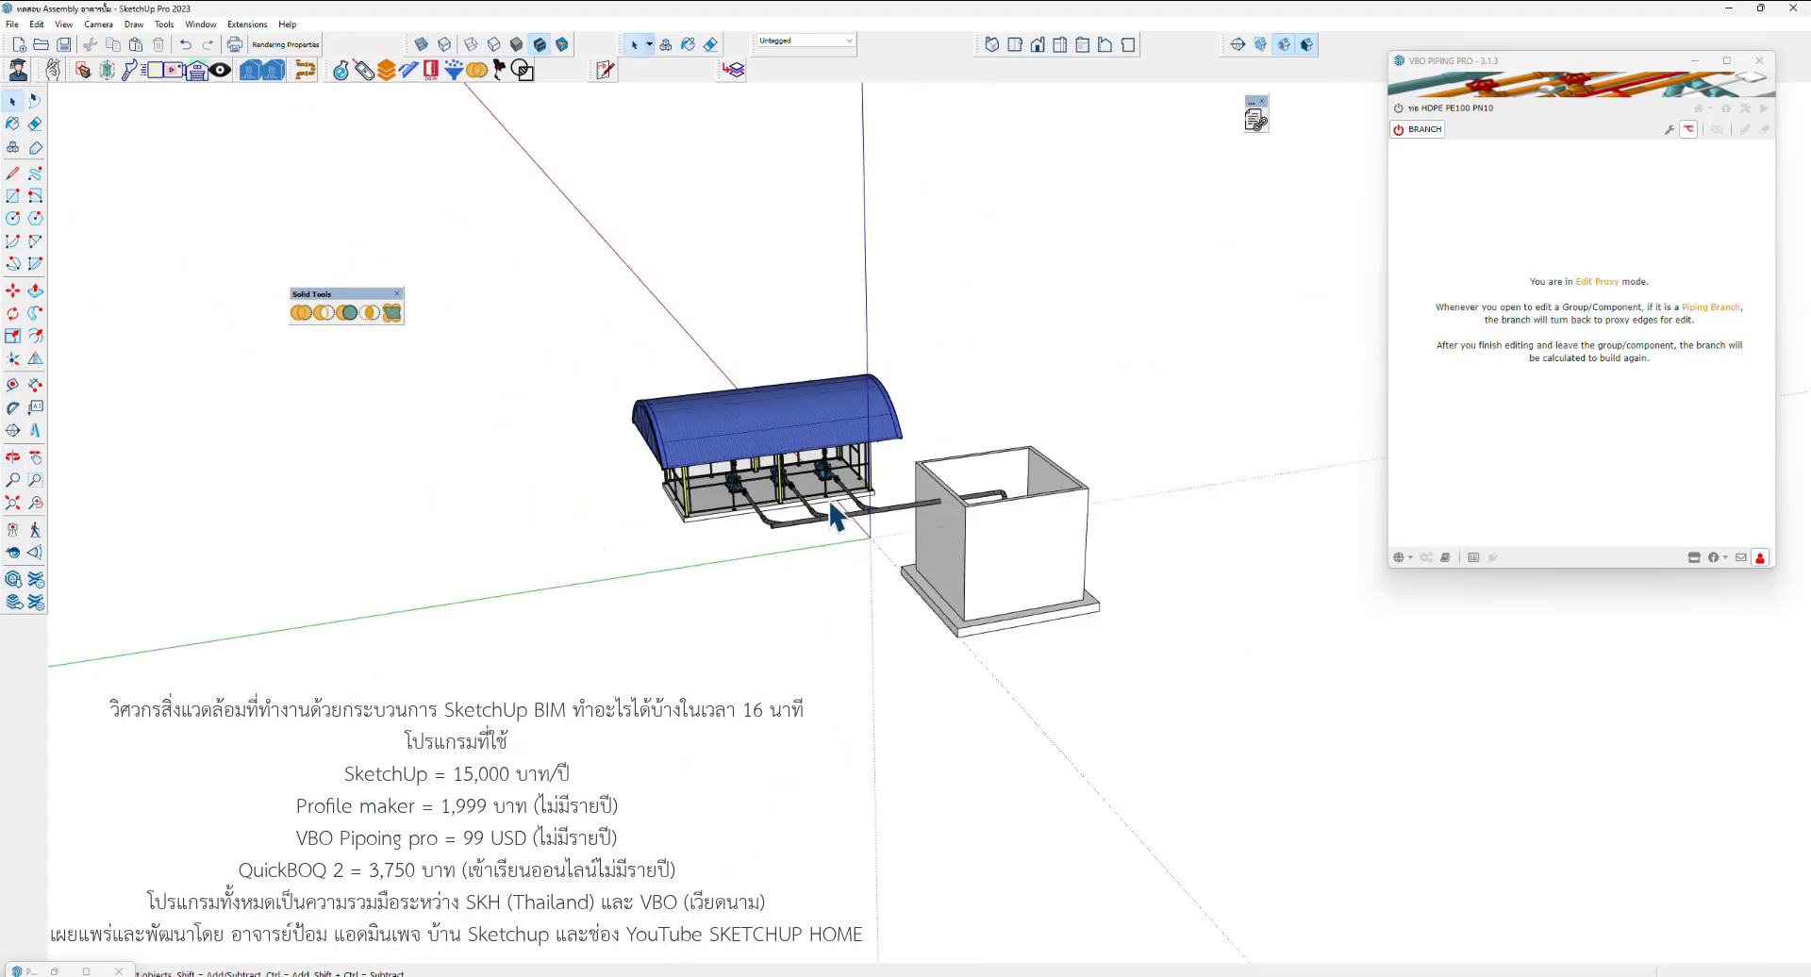
pyautogui.scroll(2, 835, 517)
pyautogui.scroll(2, 820, 529)
pyautogui.scroll(3, 793, 594)
pyautogui.scroll(3, 755, 604)
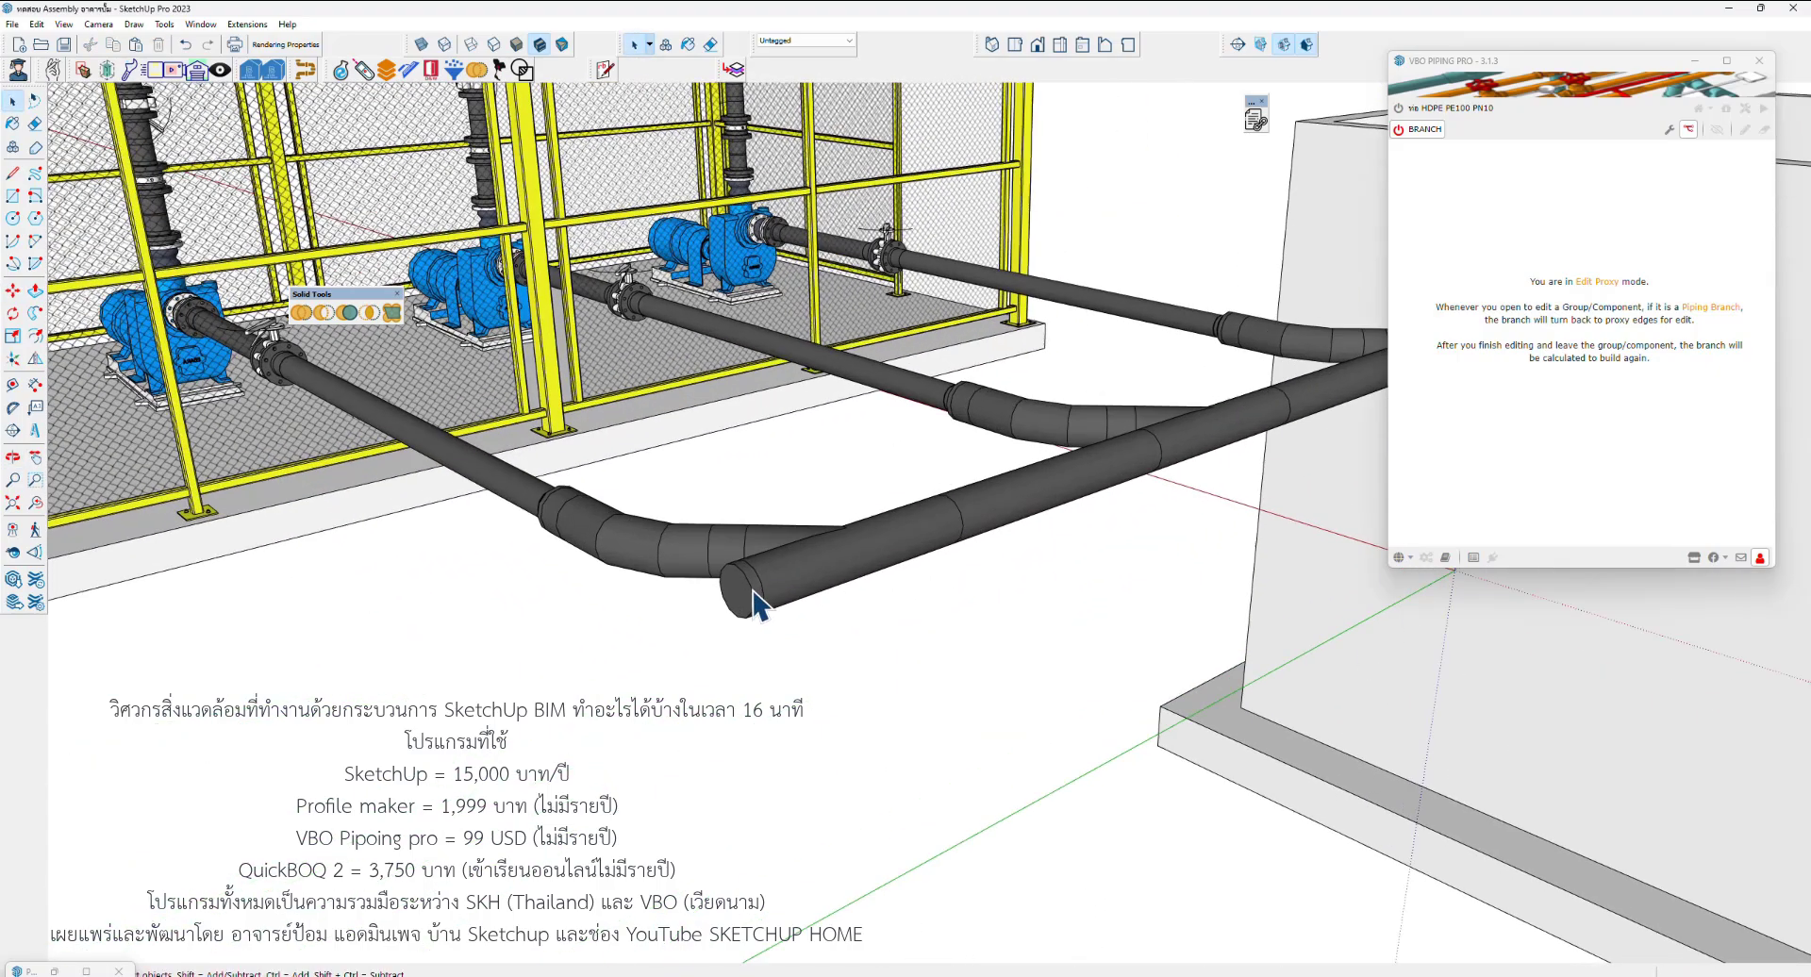
pyautogui.scroll(1, 754, 604)
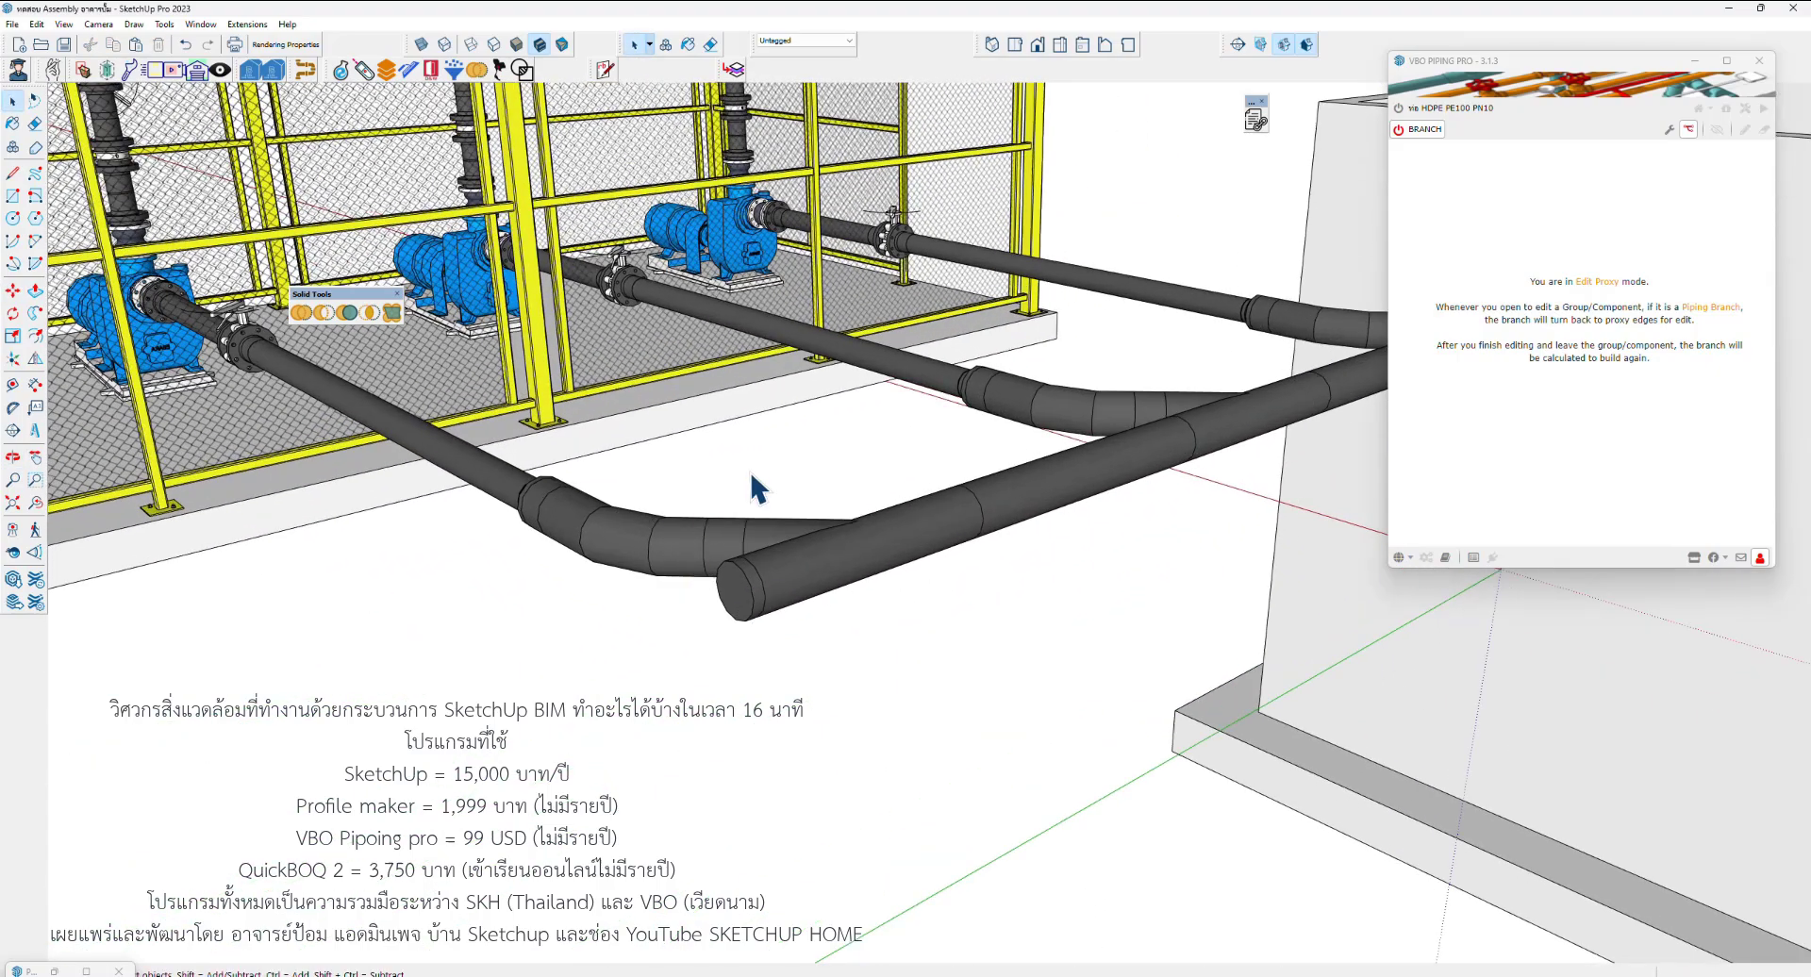
# Move the discharge pipe's end point further out in Edit Proxy mode and rebuild the pipe
pyautogui.click(1668, 132)
pyautogui.click(757, 601)
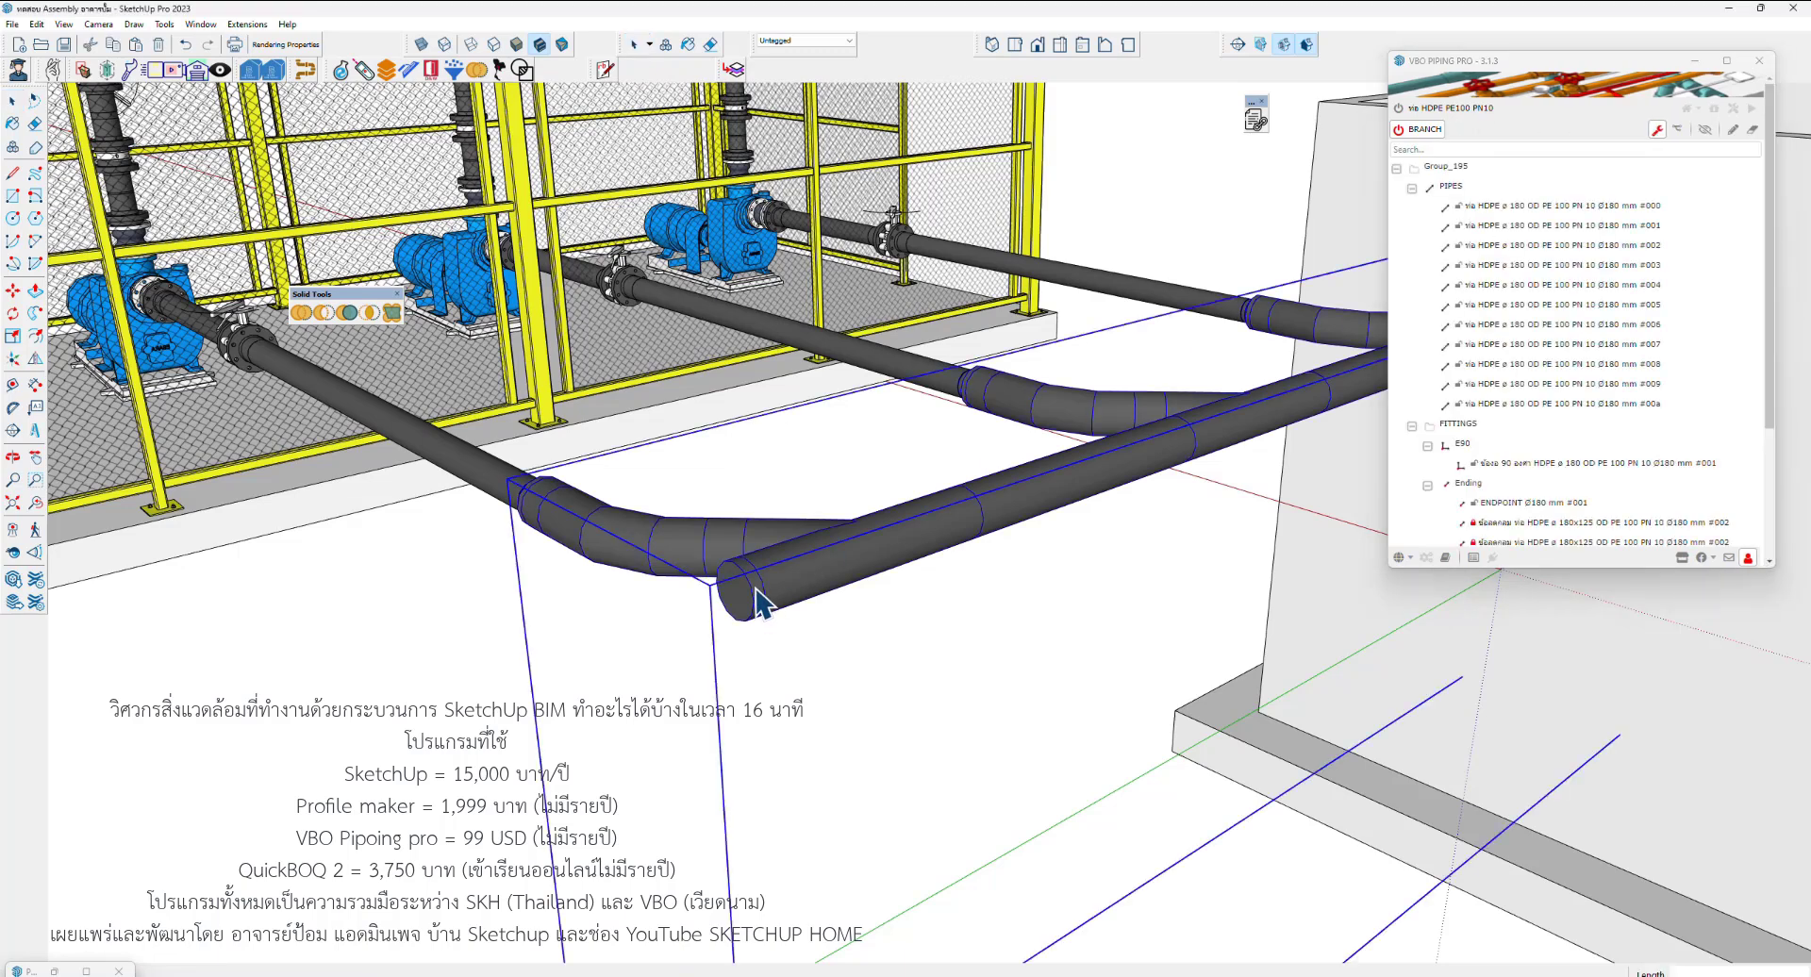
pyautogui.click(1676, 133)
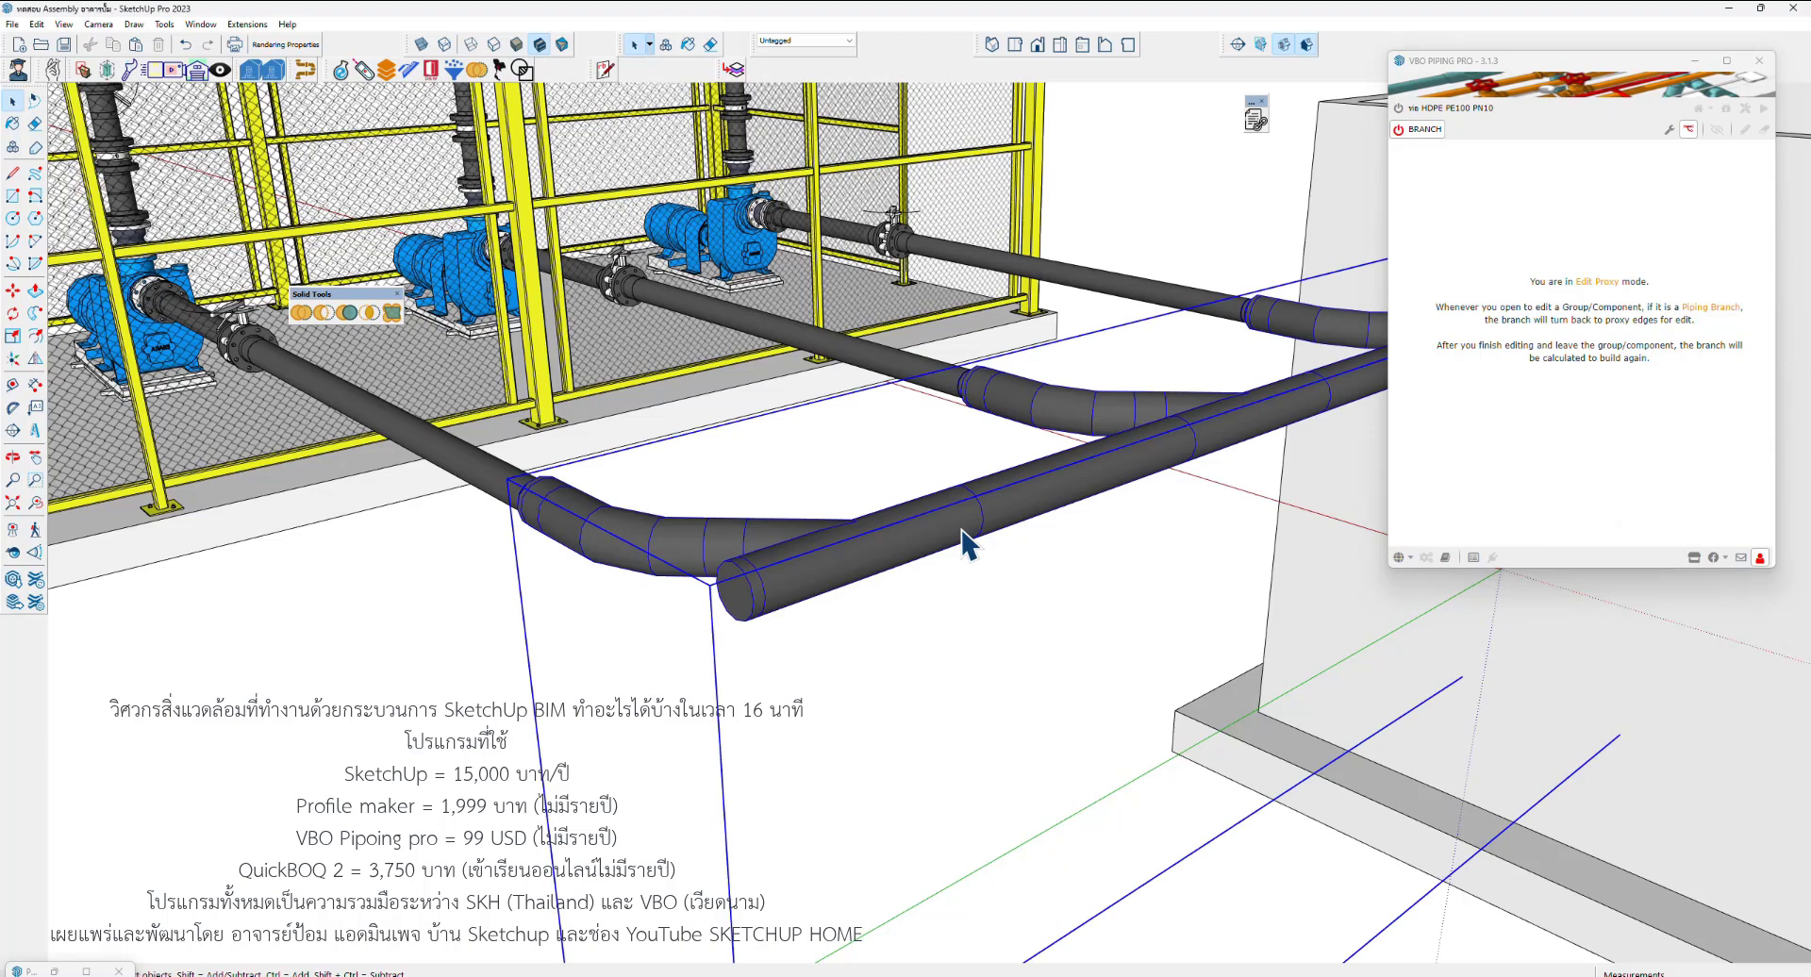
pyautogui.doubleClick(963, 533)
pyautogui.press('m')
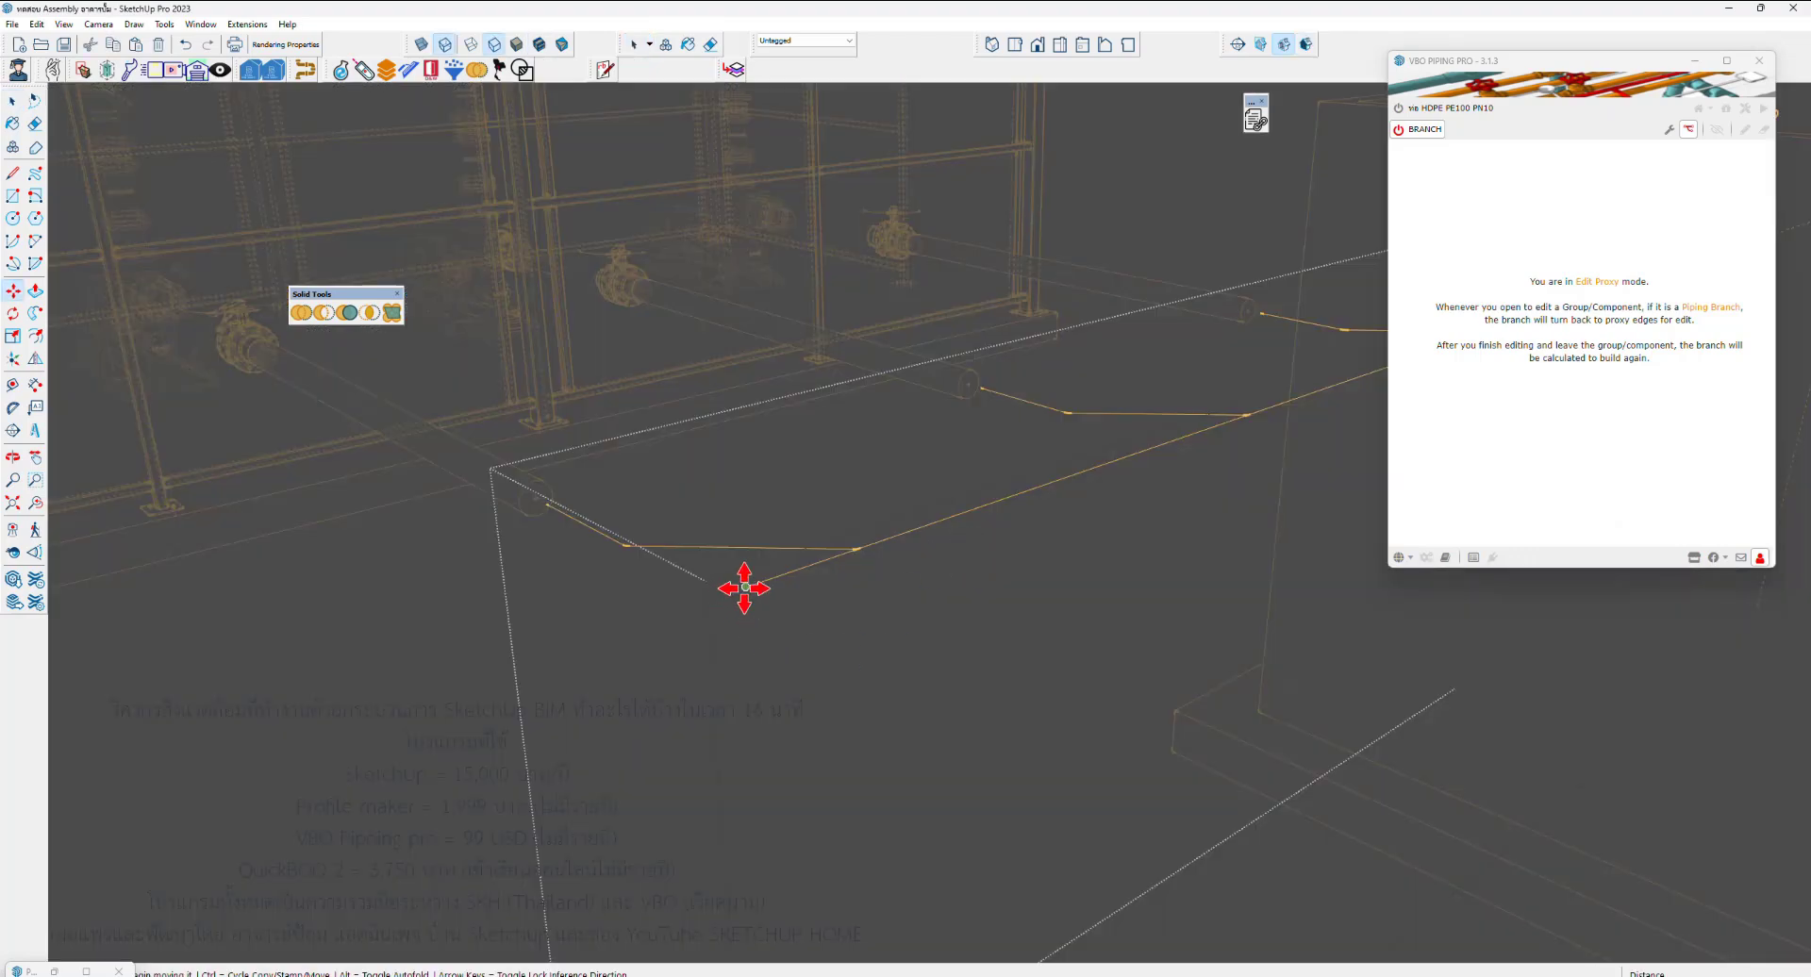
pyautogui.click(747, 586)
pyautogui.click(663, 623)
pyautogui.press('space')
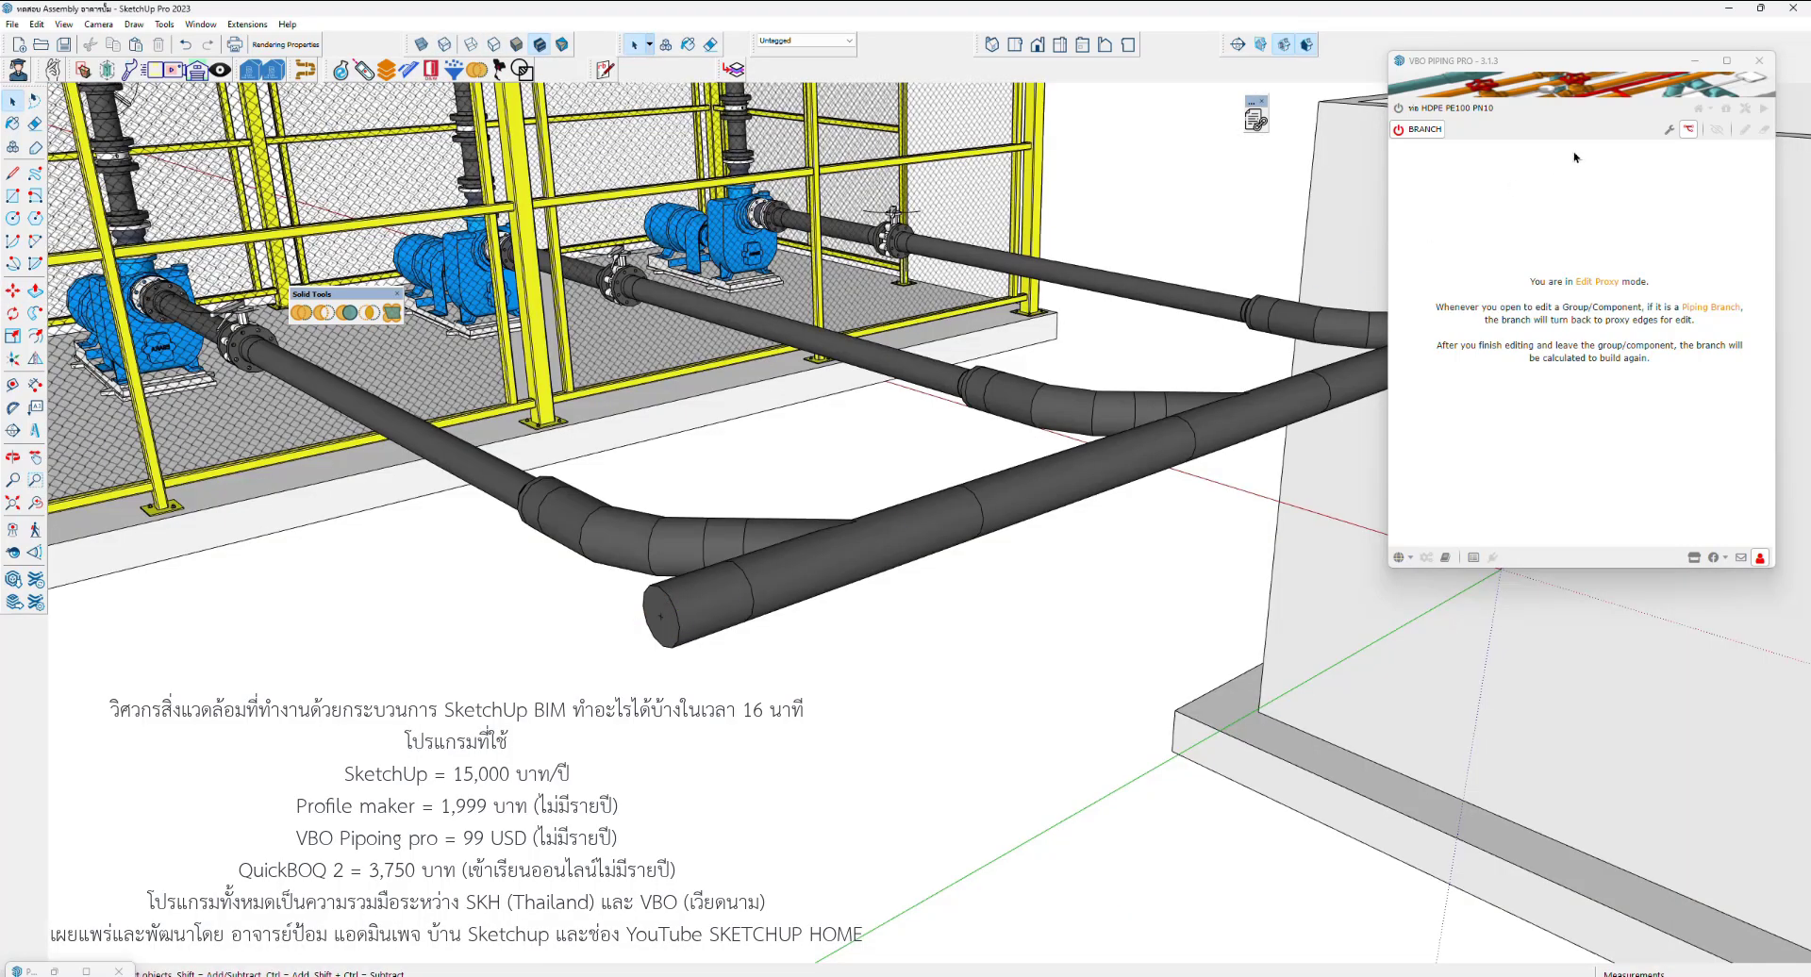
# Select the extended pipe's open end in VBO Piping to show its fitting
pyautogui.click(1669, 131)
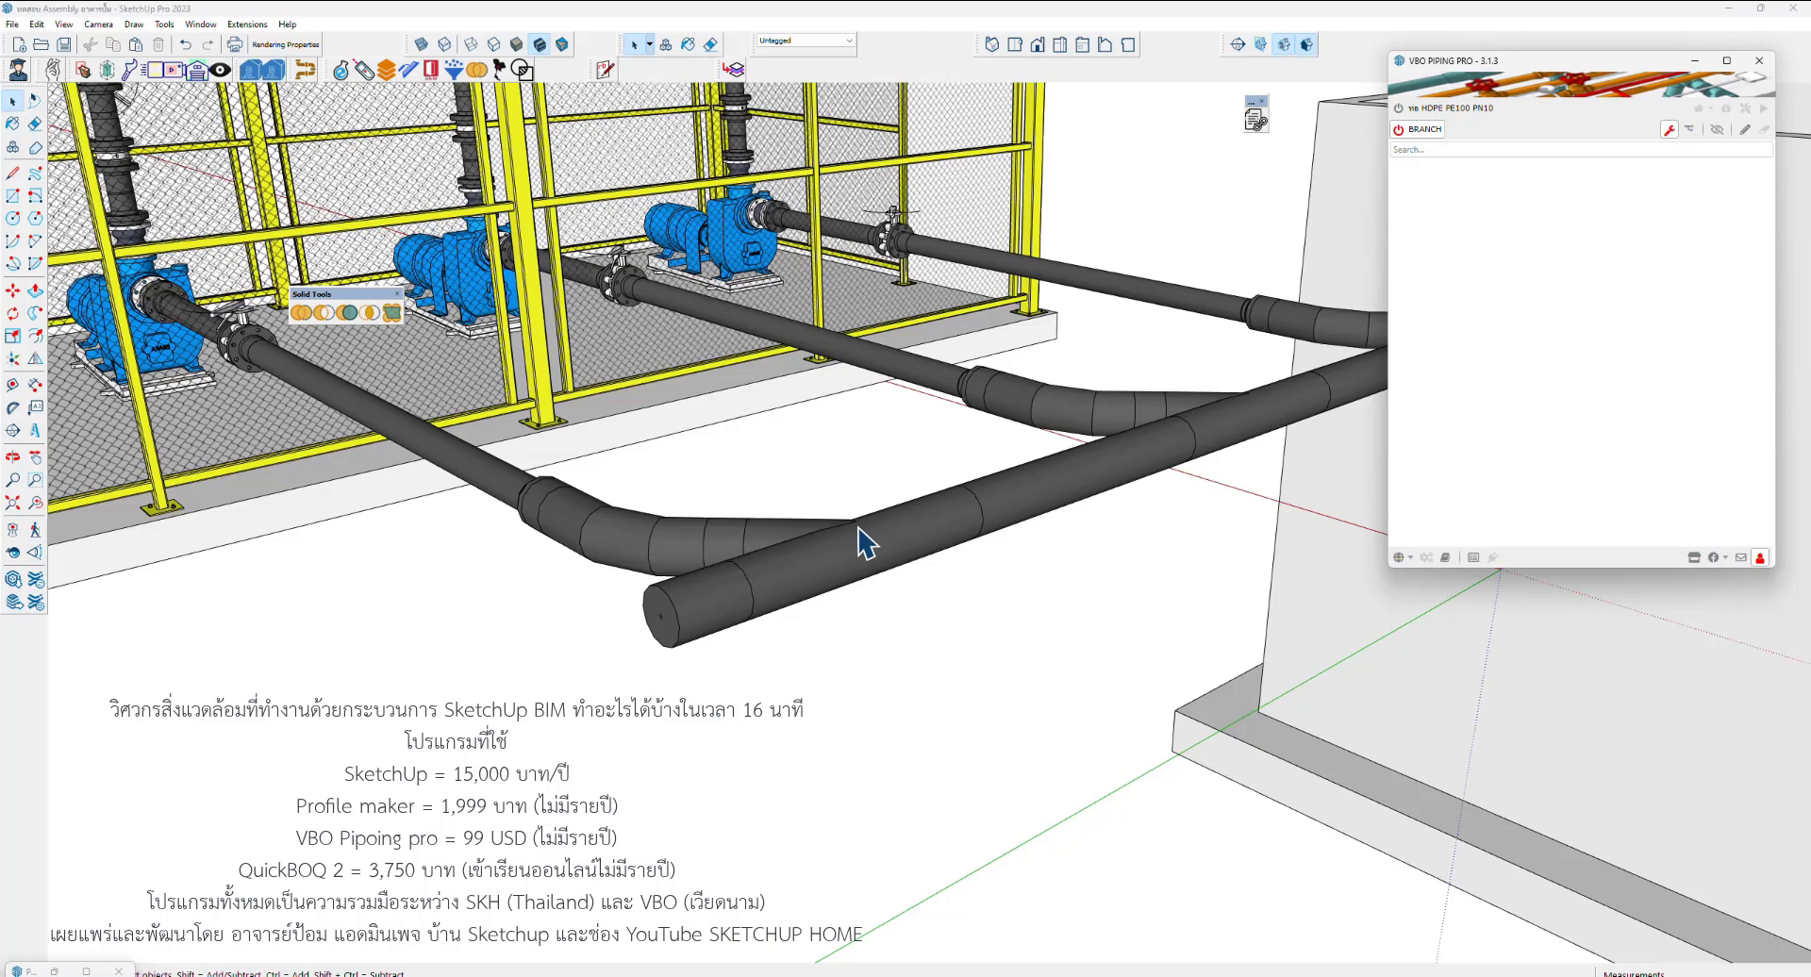
pyautogui.click(678, 630)
pyautogui.scroll(2, 677, 630)
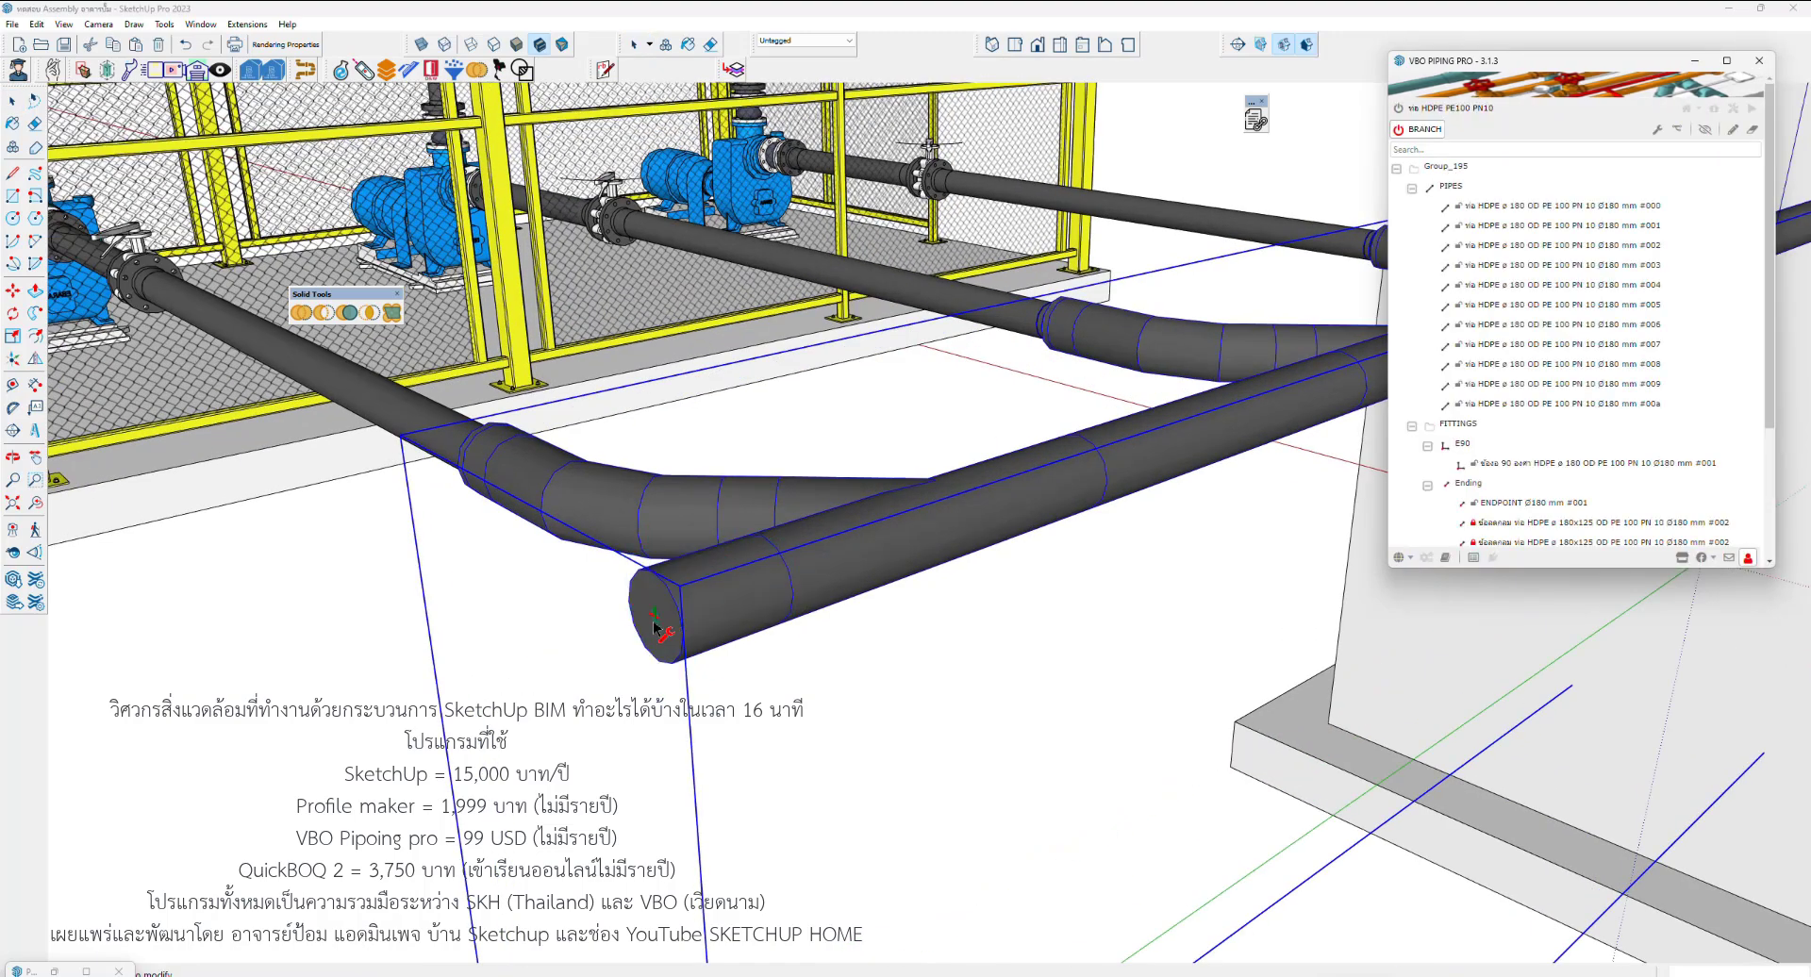
# Set the ENDPOINT type to the หน้าแปลนบอด ø 180 OD blind flange
pyautogui.click(1497, 163)
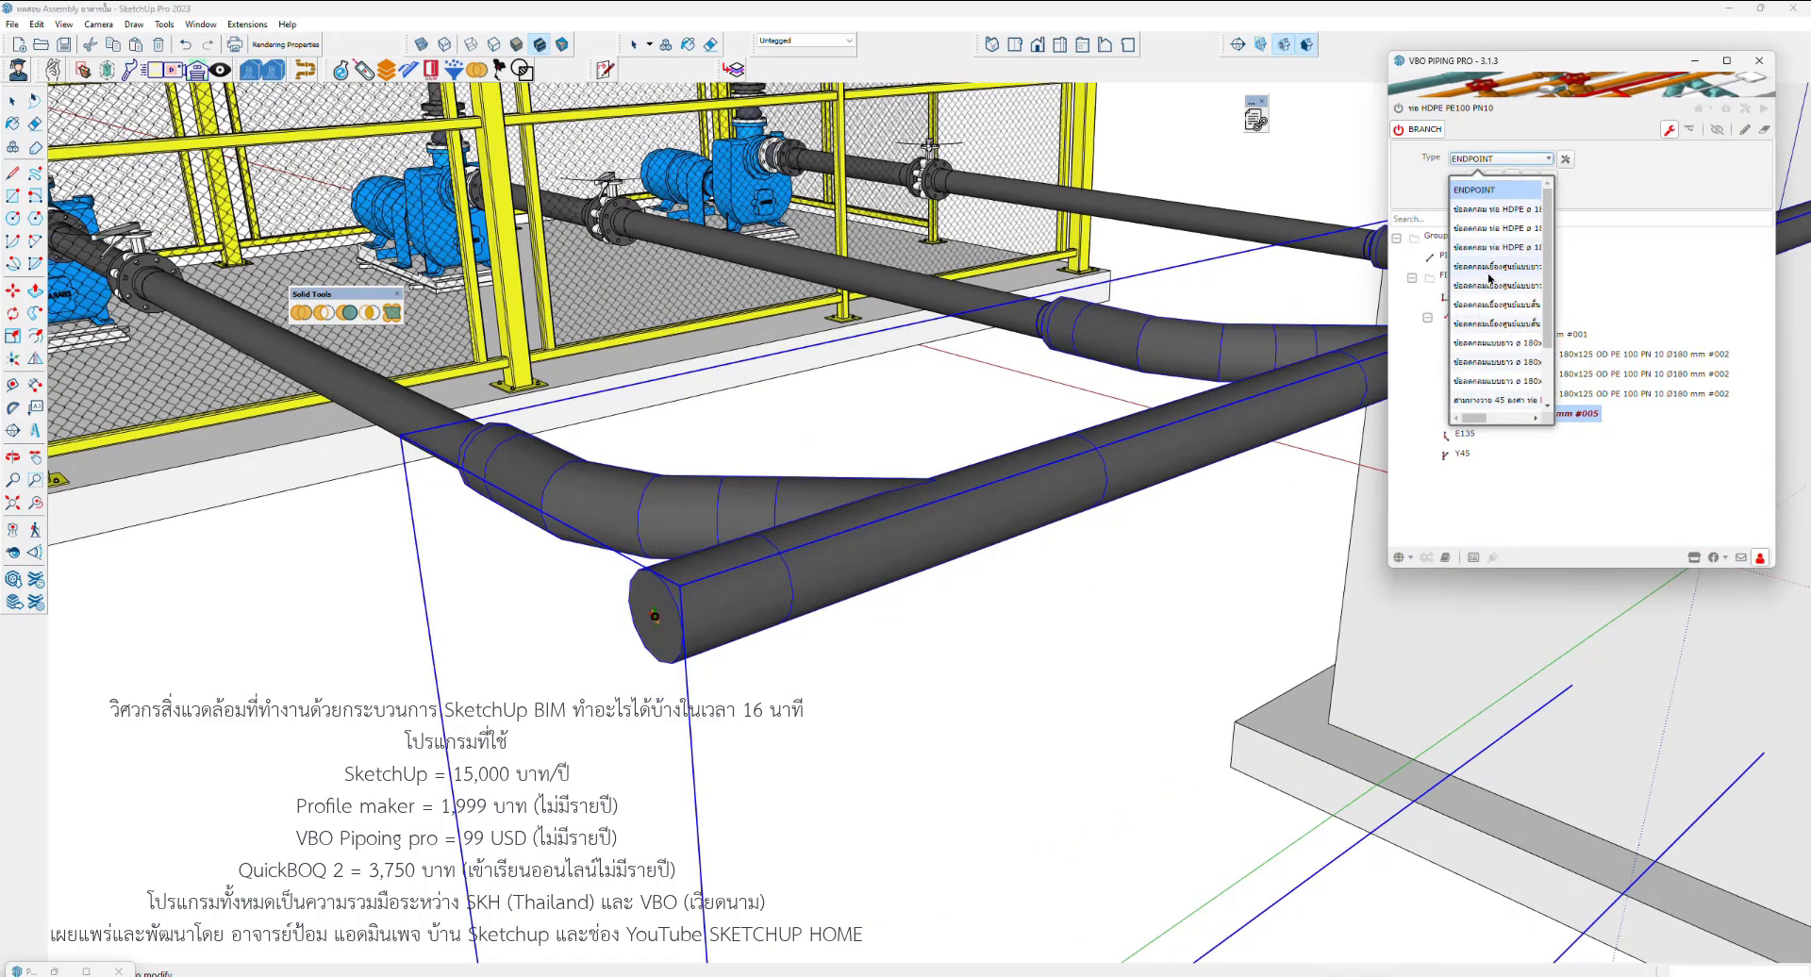
pyautogui.scroll(-2, 1495, 302)
pyautogui.scroll(-2, 1497, 321)
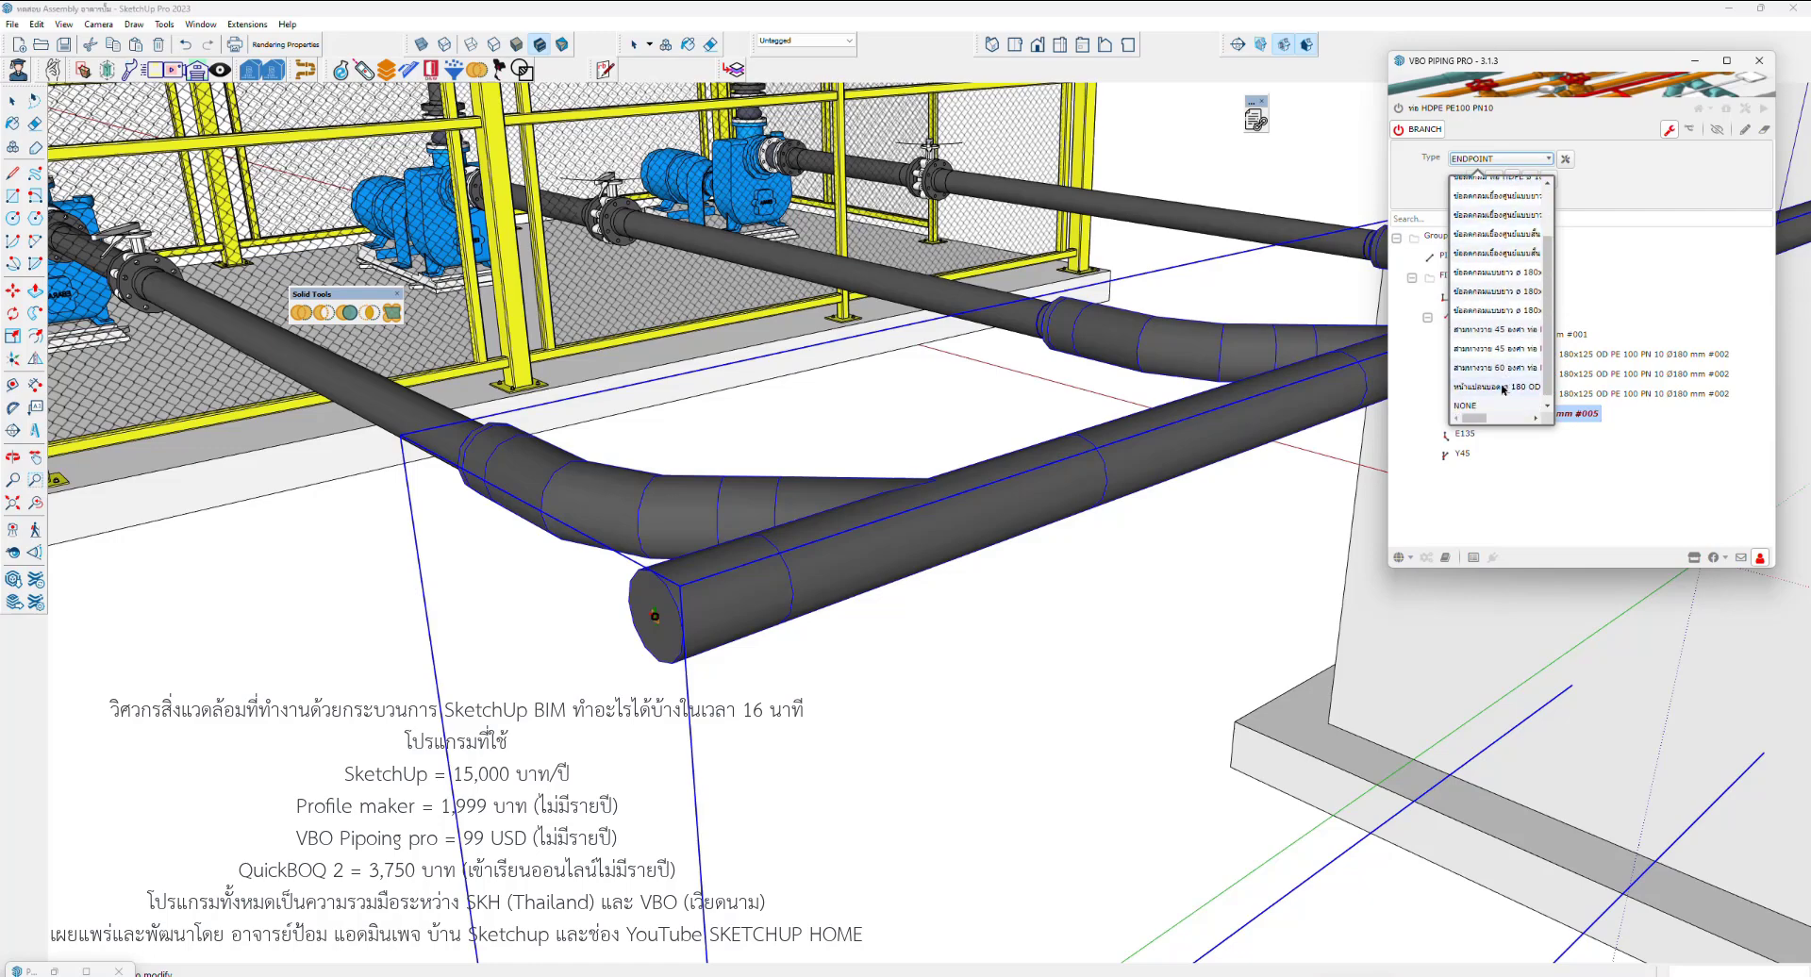
pyautogui.click(1503, 387)
pyautogui.scroll(-3, 679, 564)
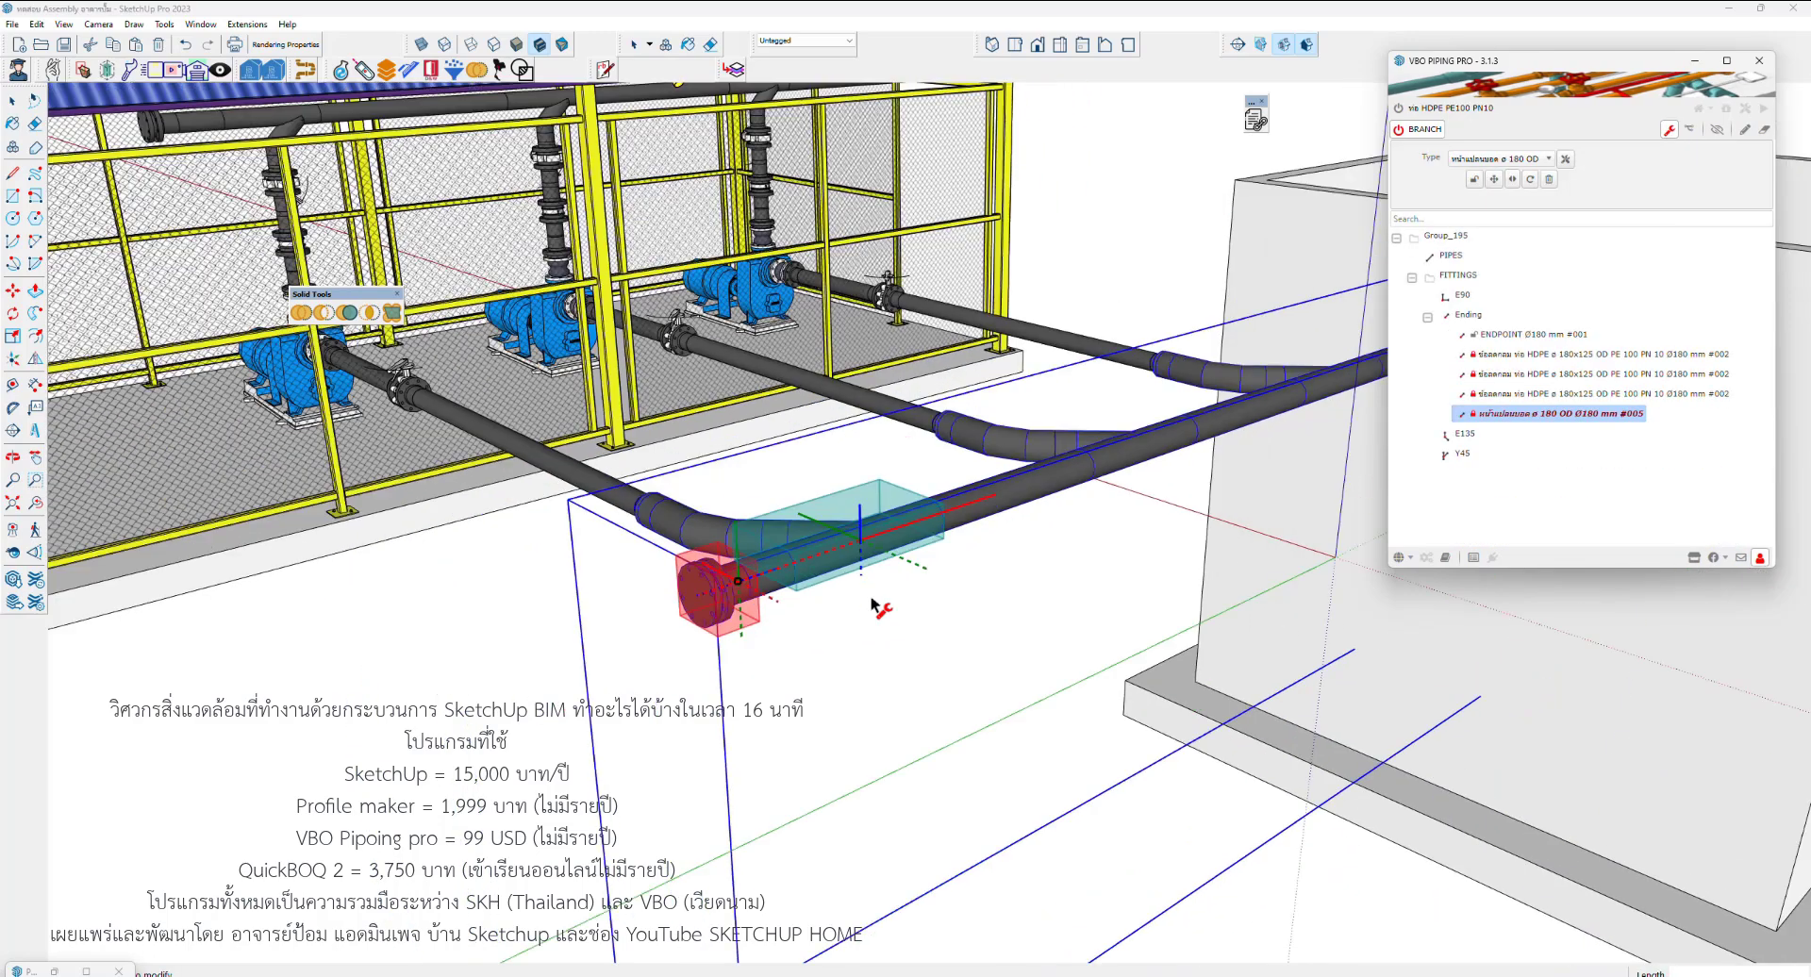
pyautogui.scroll(-5, 745, 604)
pyautogui.scroll(-4, 849, 623)
pyautogui.moveTo(848, 622)
pyautogui.mouseDown(button='middle')
pyautogui.moveTo(790, 552)
pyautogui.moveTo(847, 320)
pyautogui.mouseUp(button='middle')
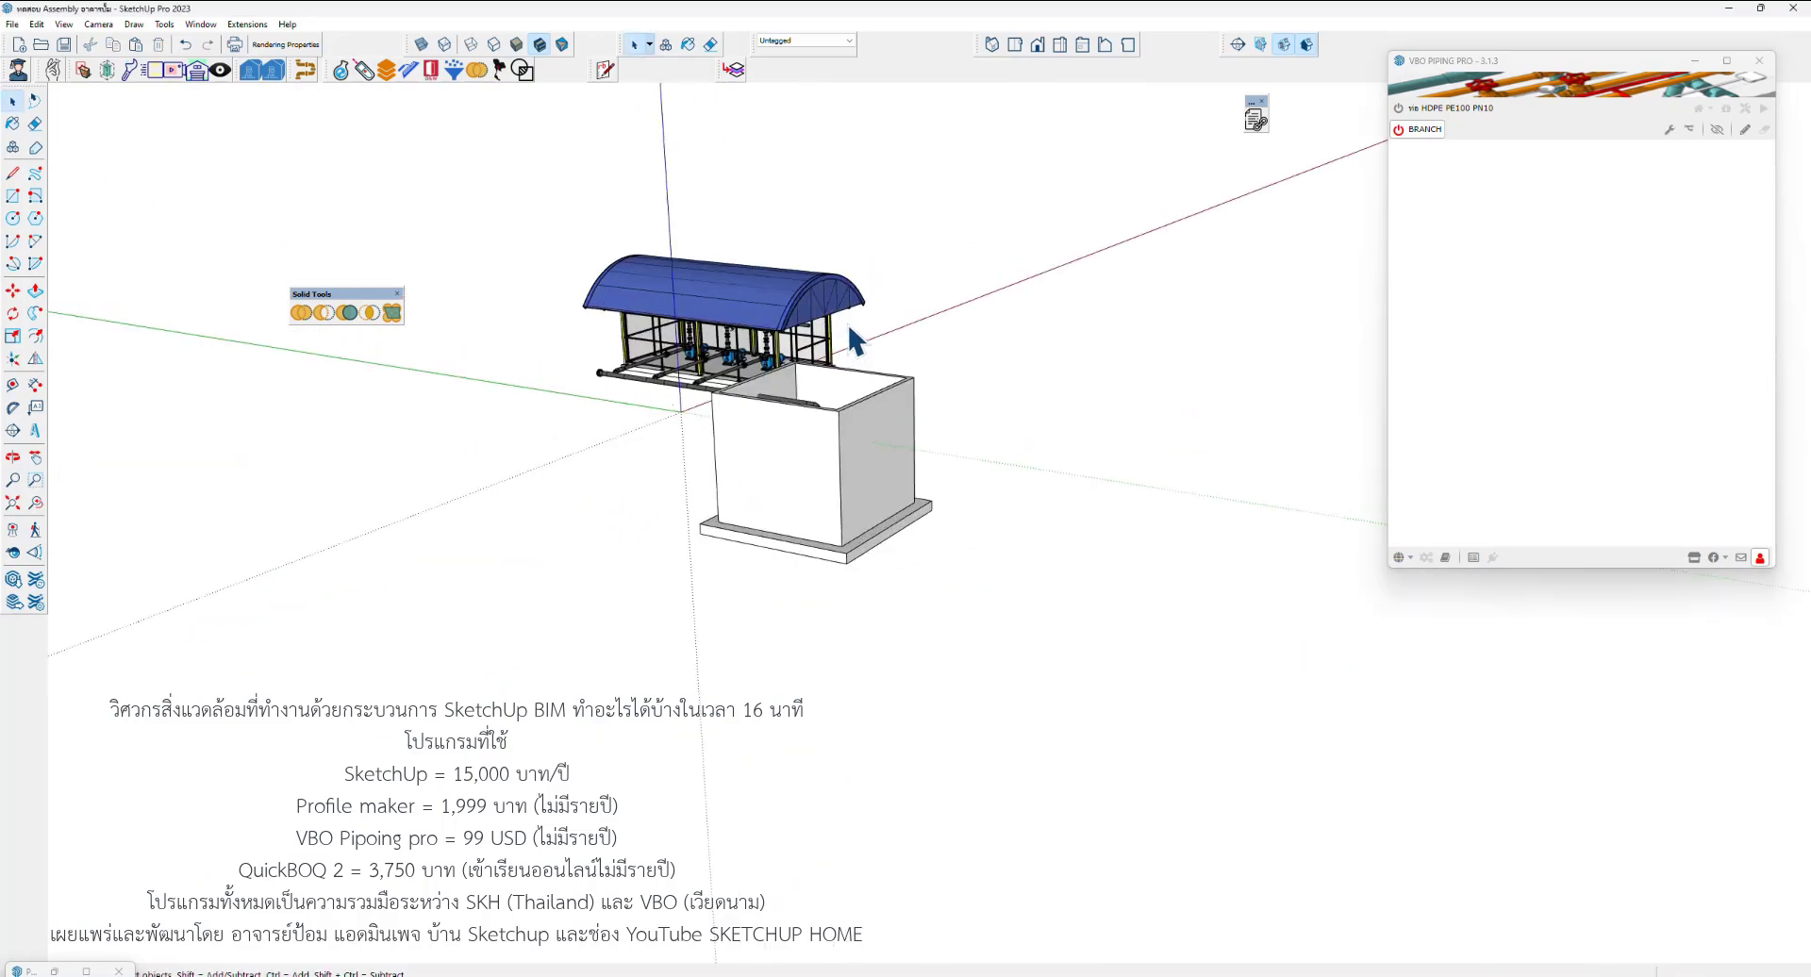
# Put the pipe group under the shelter roof into Edit Proxy mode and open it
pyautogui.scroll(3, 847, 321)
pyautogui.scroll(3, 820, 316)
pyautogui.click(828, 321)
pyautogui.scroll(2, 829, 320)
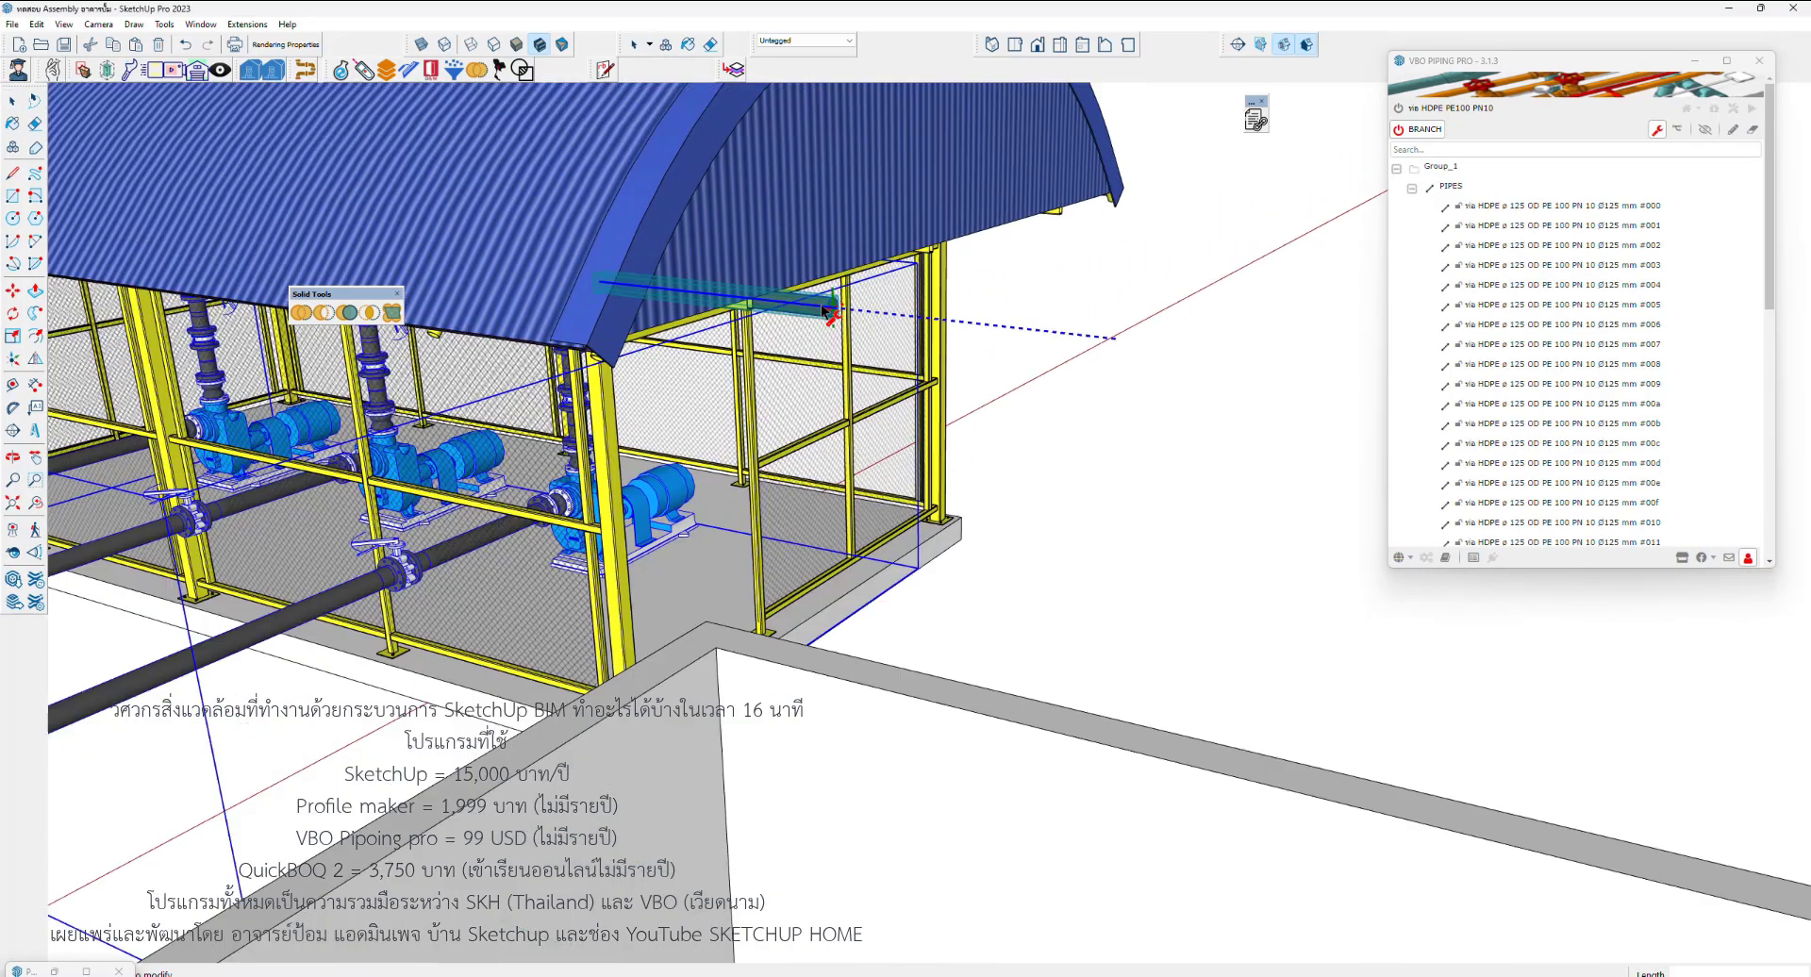
pyautogui.scroll(3, 828, 321)
pyautogui.click(1675, 132)
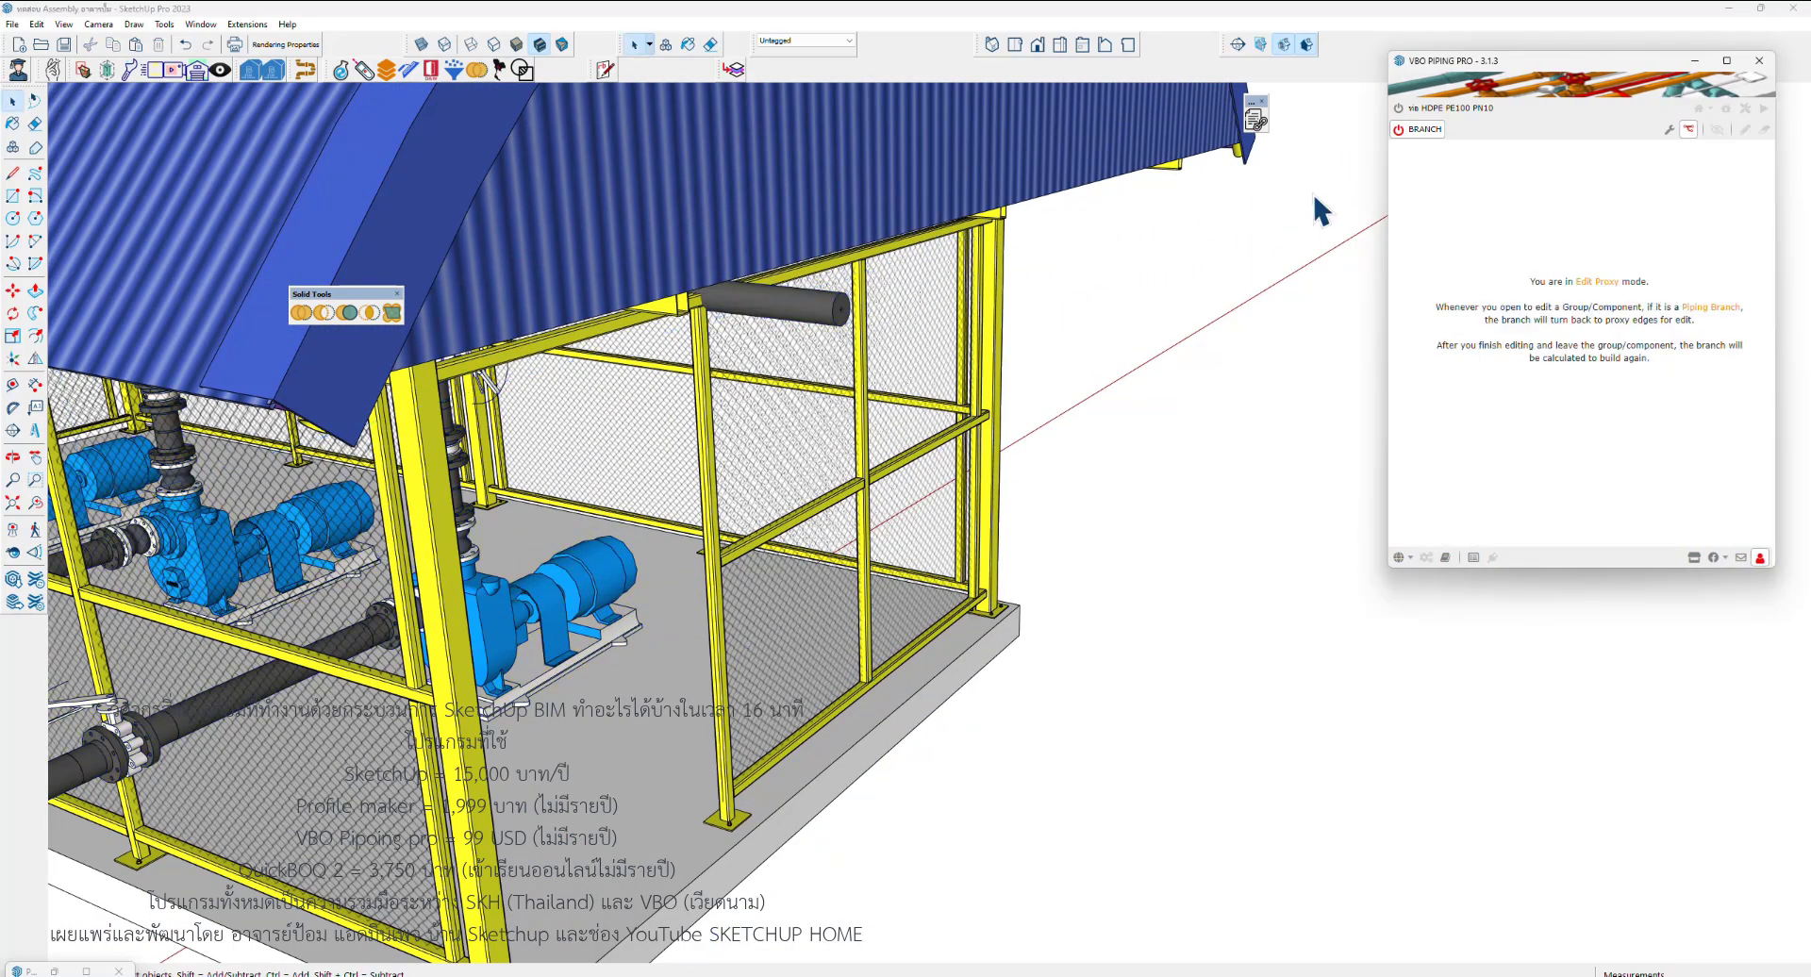
pyautogui.click(840, 308)
pyautogui.doubleClick(839, 307)
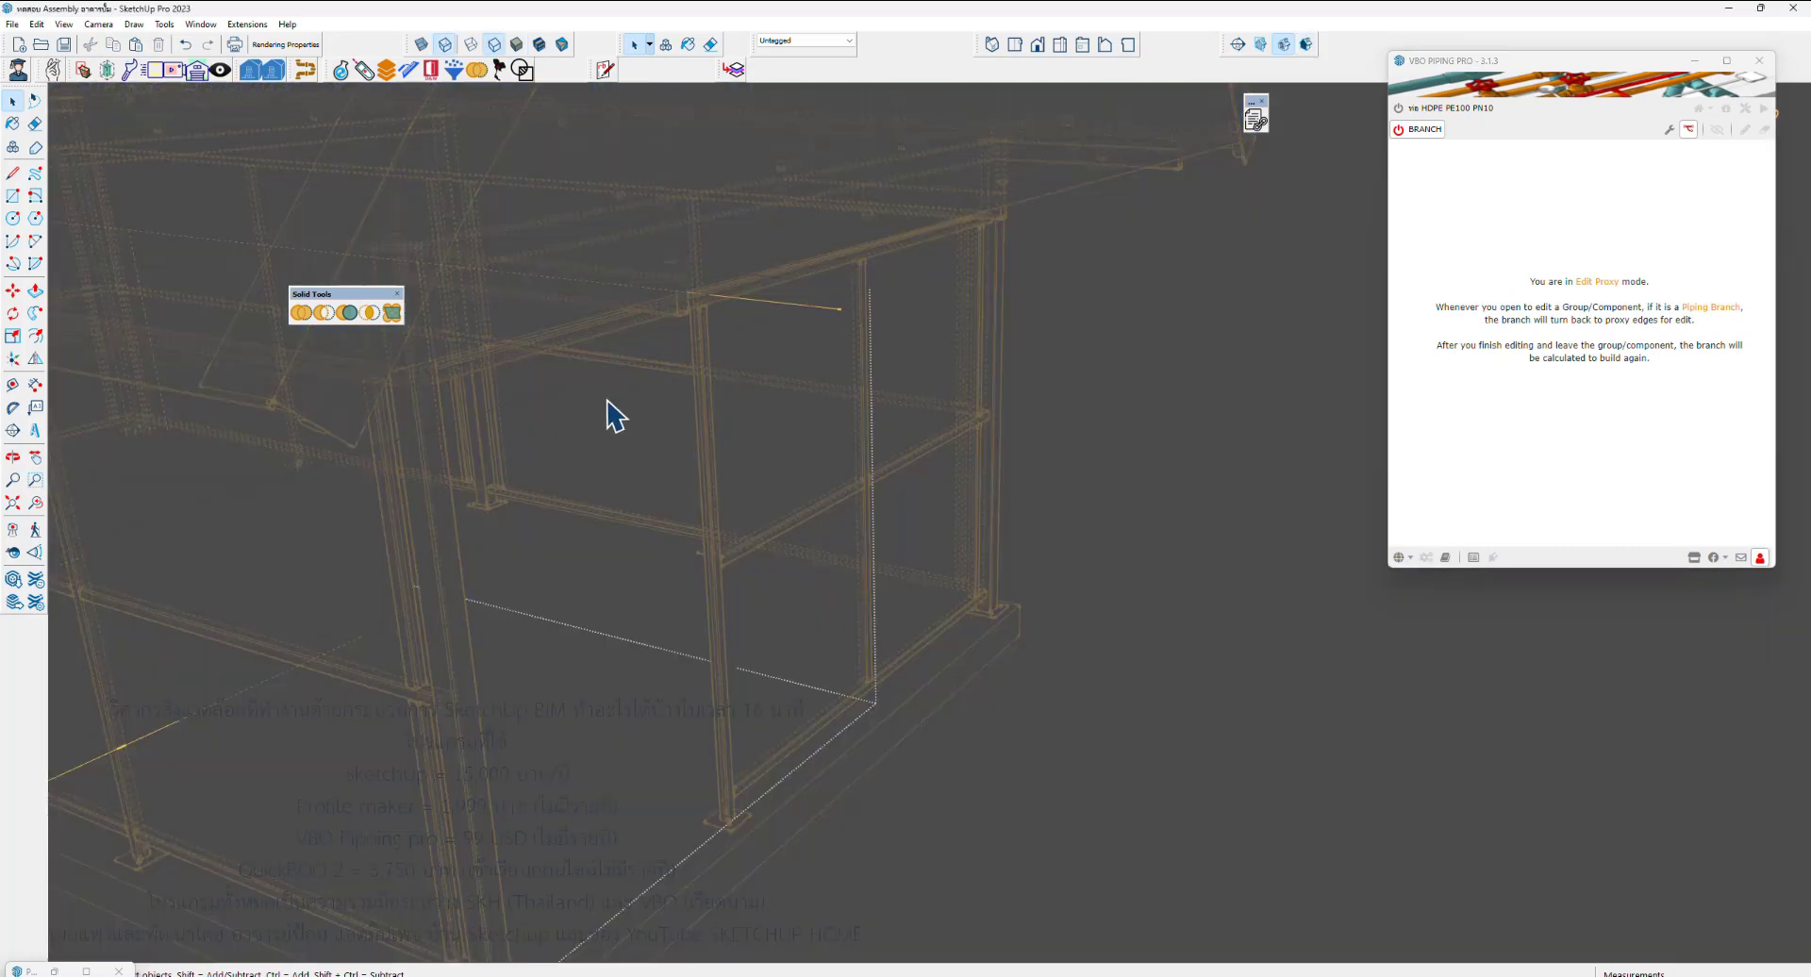
# Move the short pipe's end point along the red axis out past the shelter's side
pyautogui.scroll(-3, 651, 396)
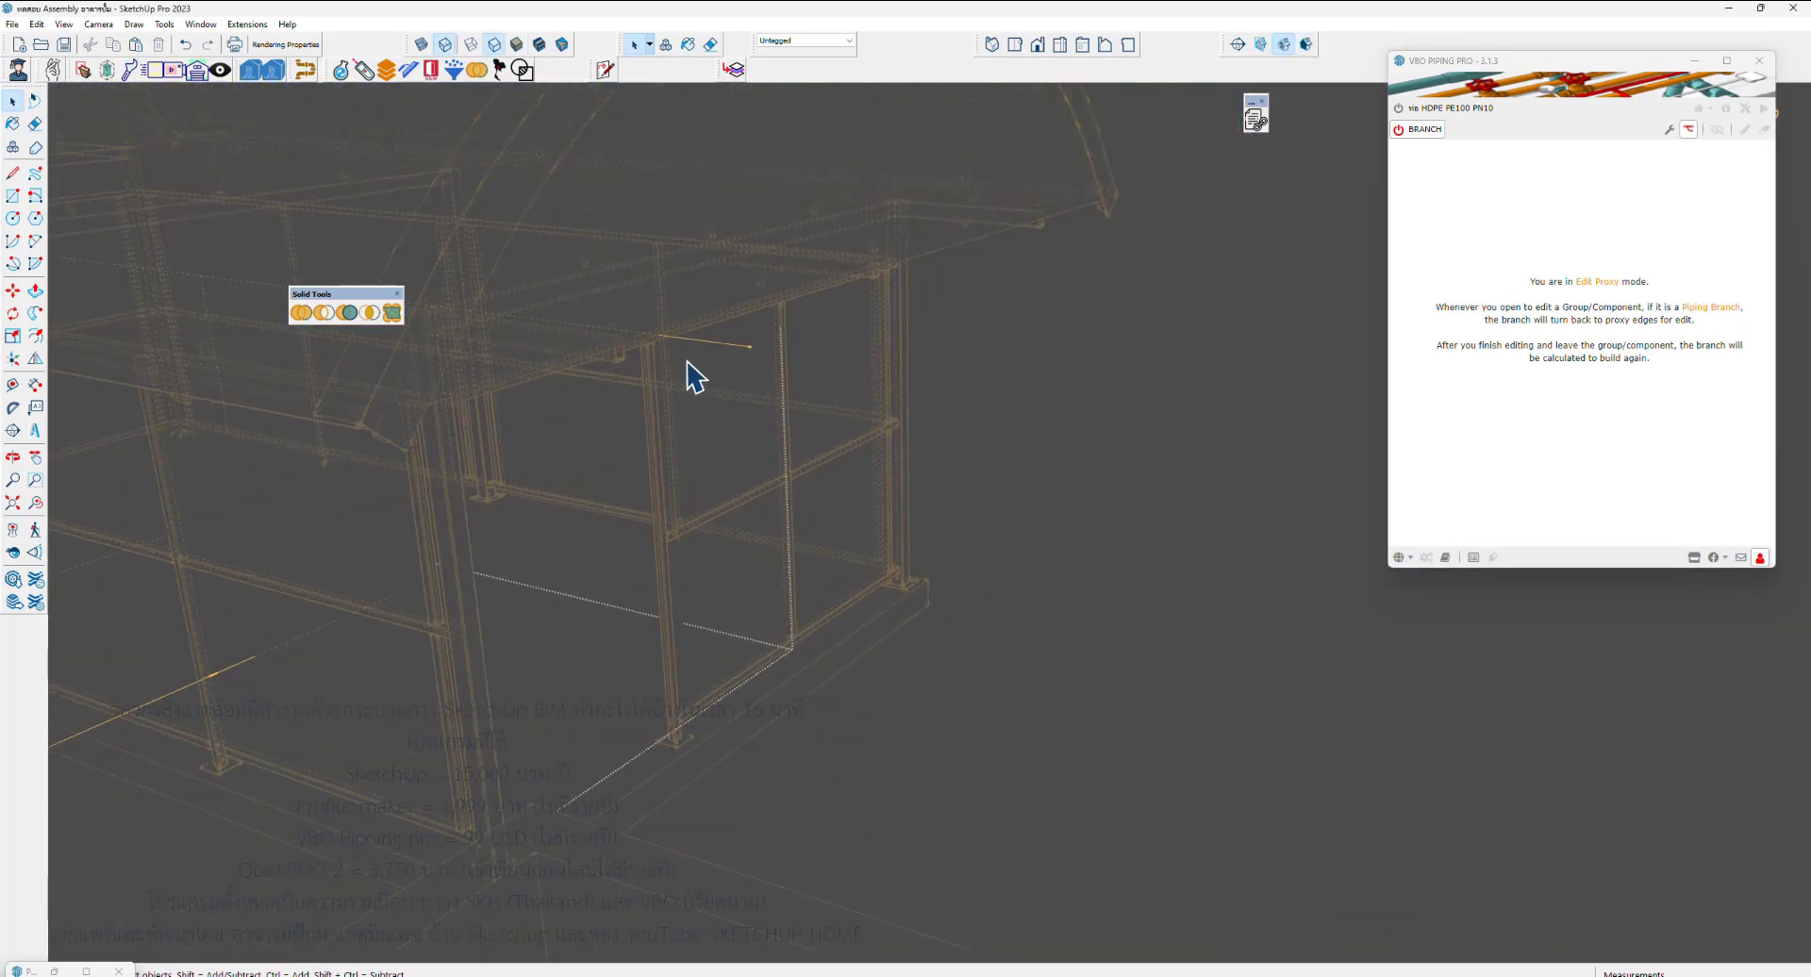
pyautogui.press('m')
pyautogui.click(750, 347)
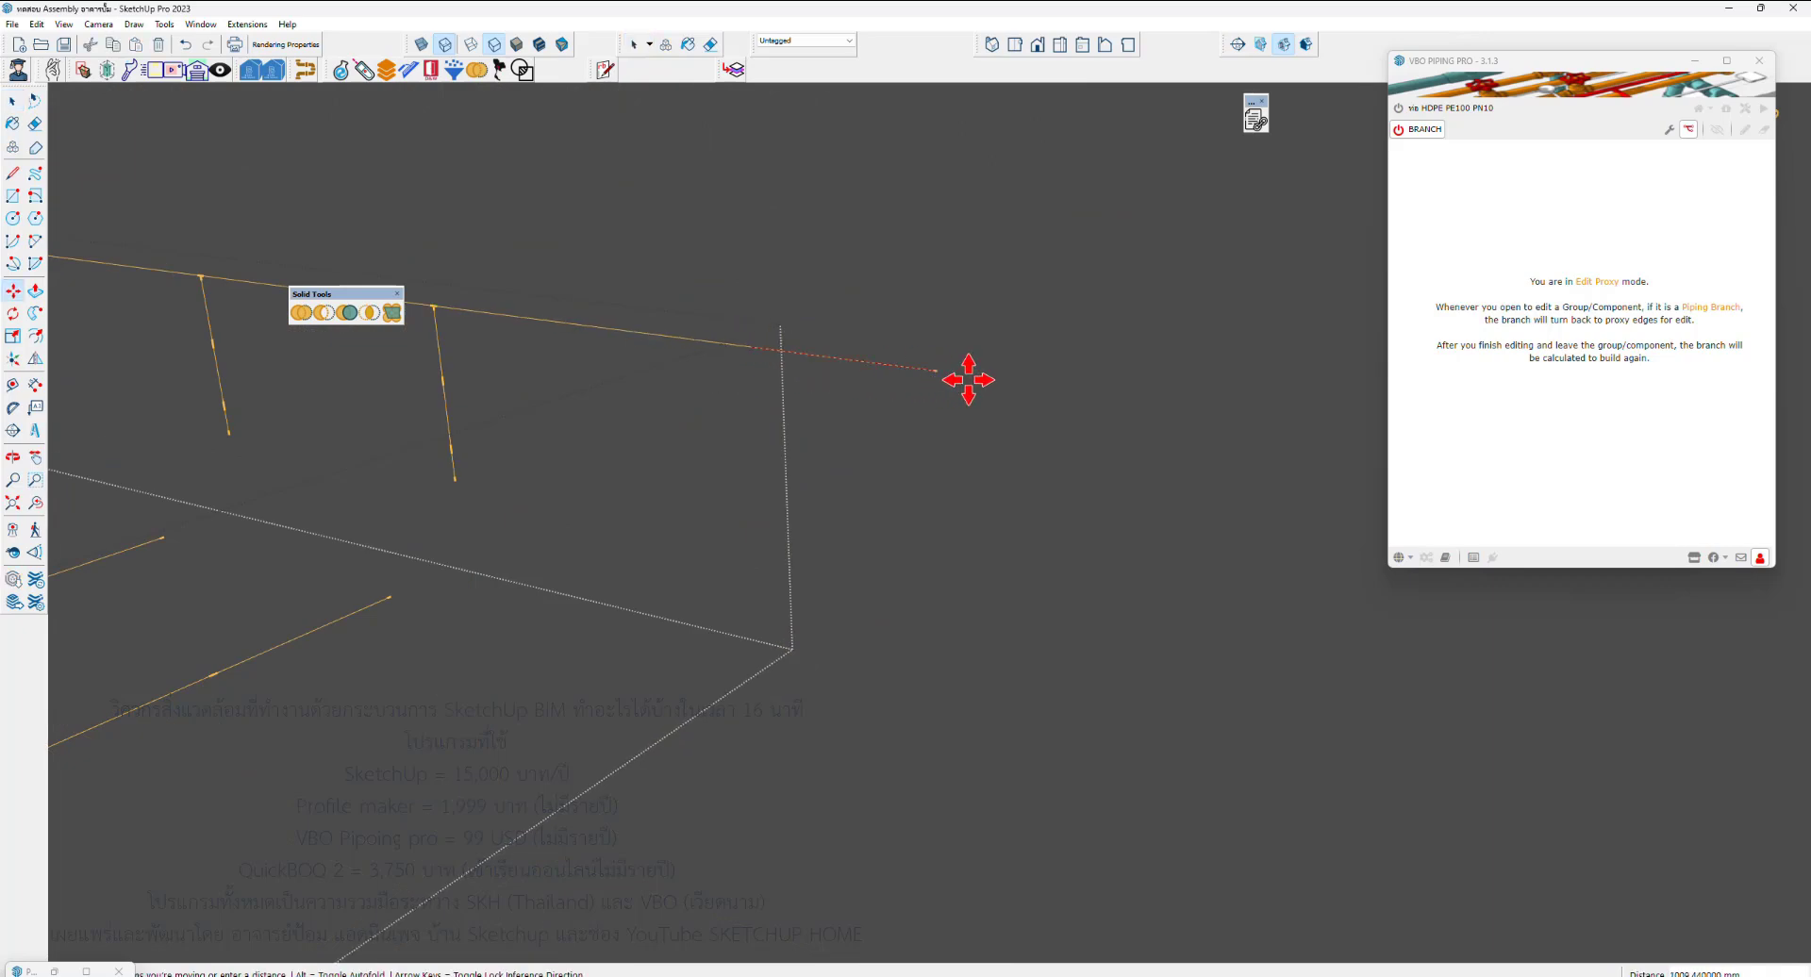
pyautogui.click(1093, 394)
pyautogui.scroll(-3, 1019, 416)
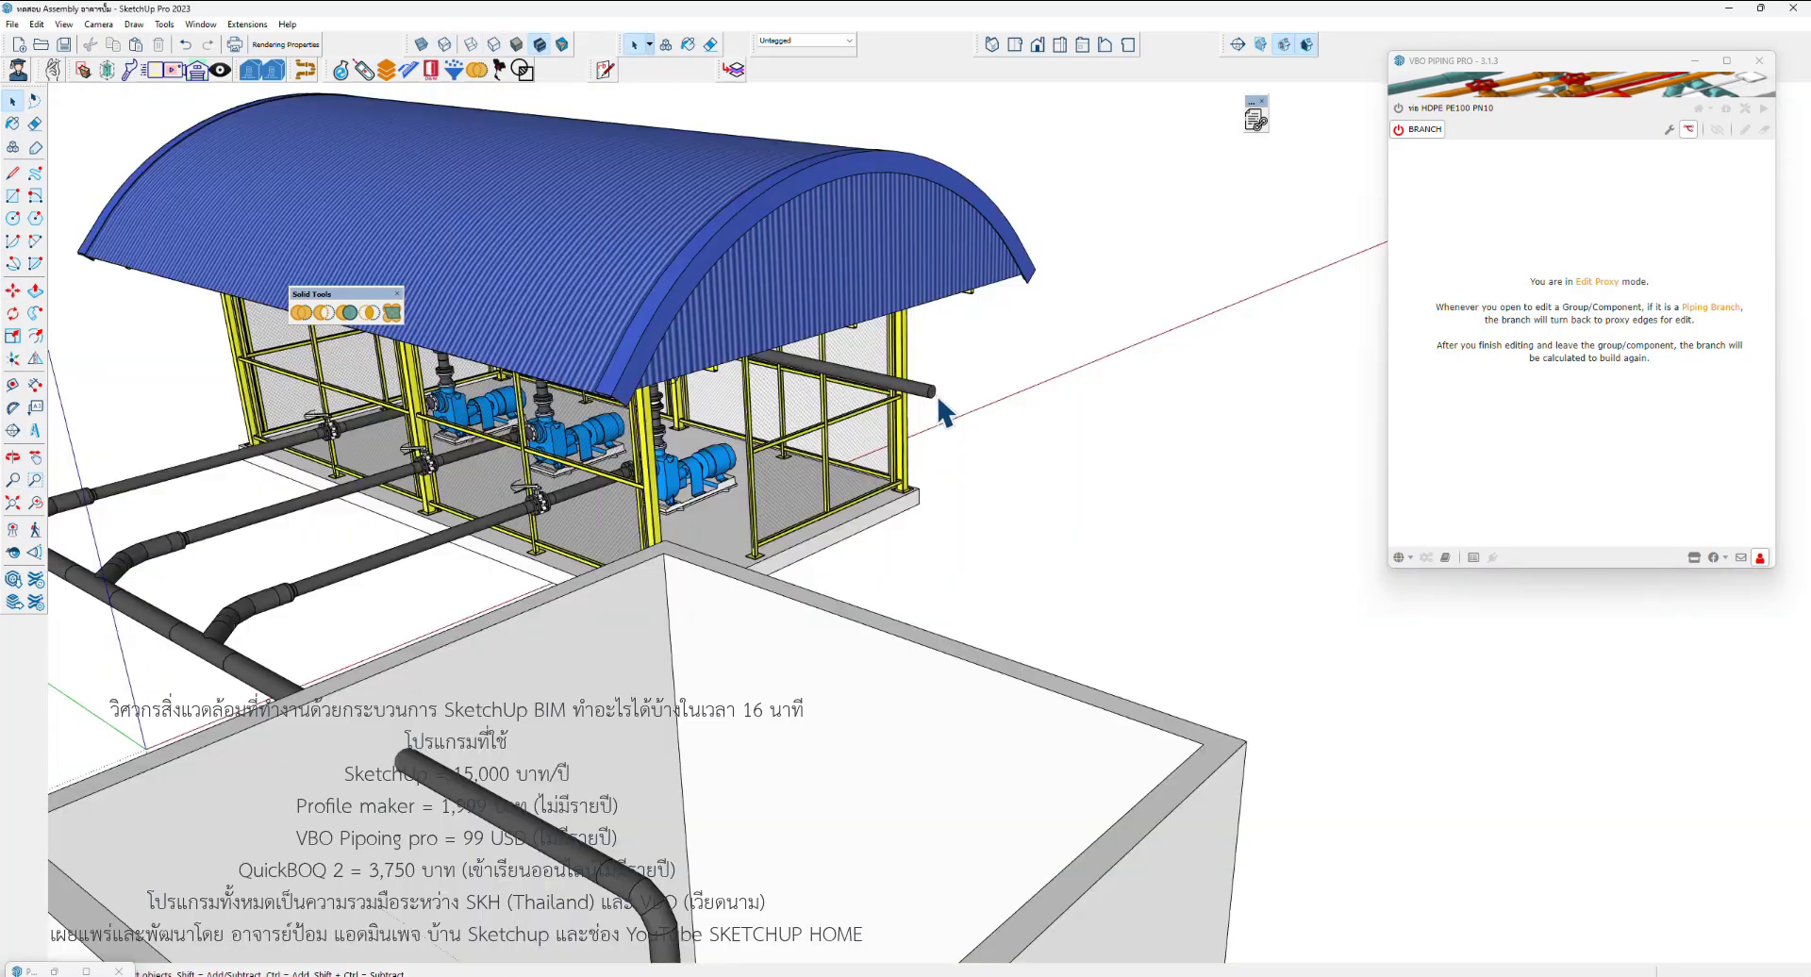
# Inside the pipe group, draw a new vertical edge and an edge to the far corner
pyautogui.doubleClick(930, 403)
pyautogui.moveTo(936, 406)
pyautogui.mouseDown(button='middle')
pyautogui.moveTo(679, 437)
pyautogui.moveTo(639, 476)
pyautogui.mouseUp(button='middle')
pyautogui.press('l')
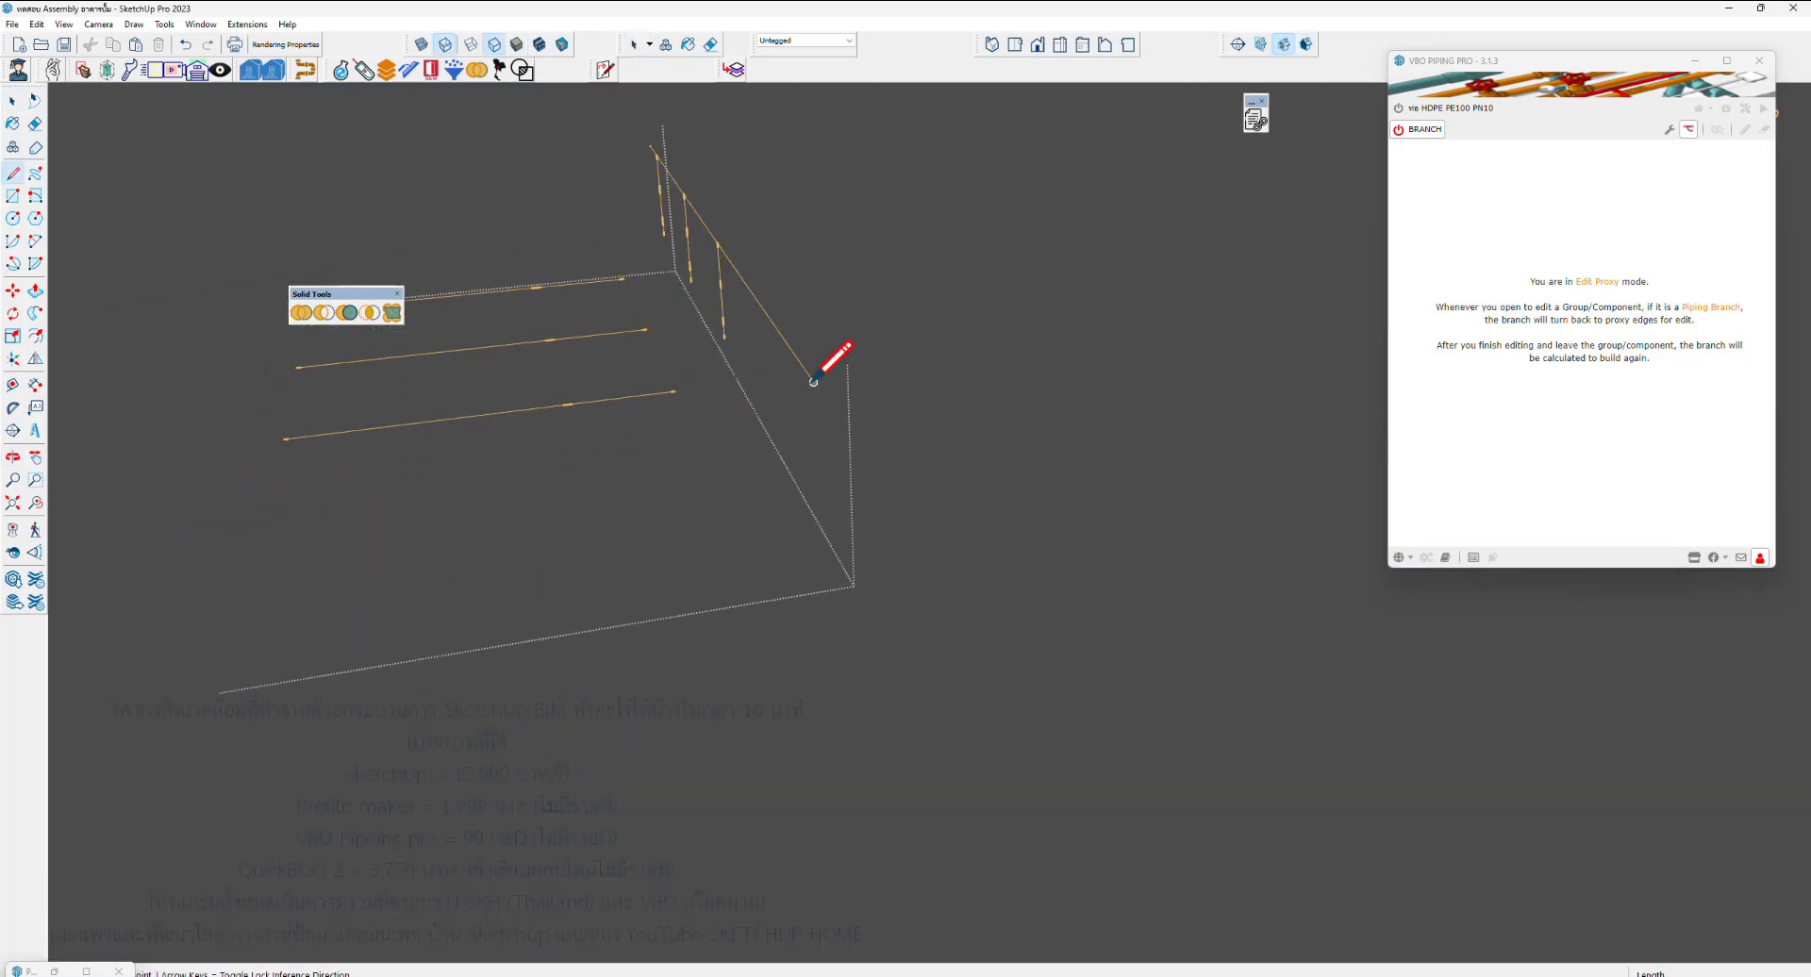
pyautogui.click(813, 381)
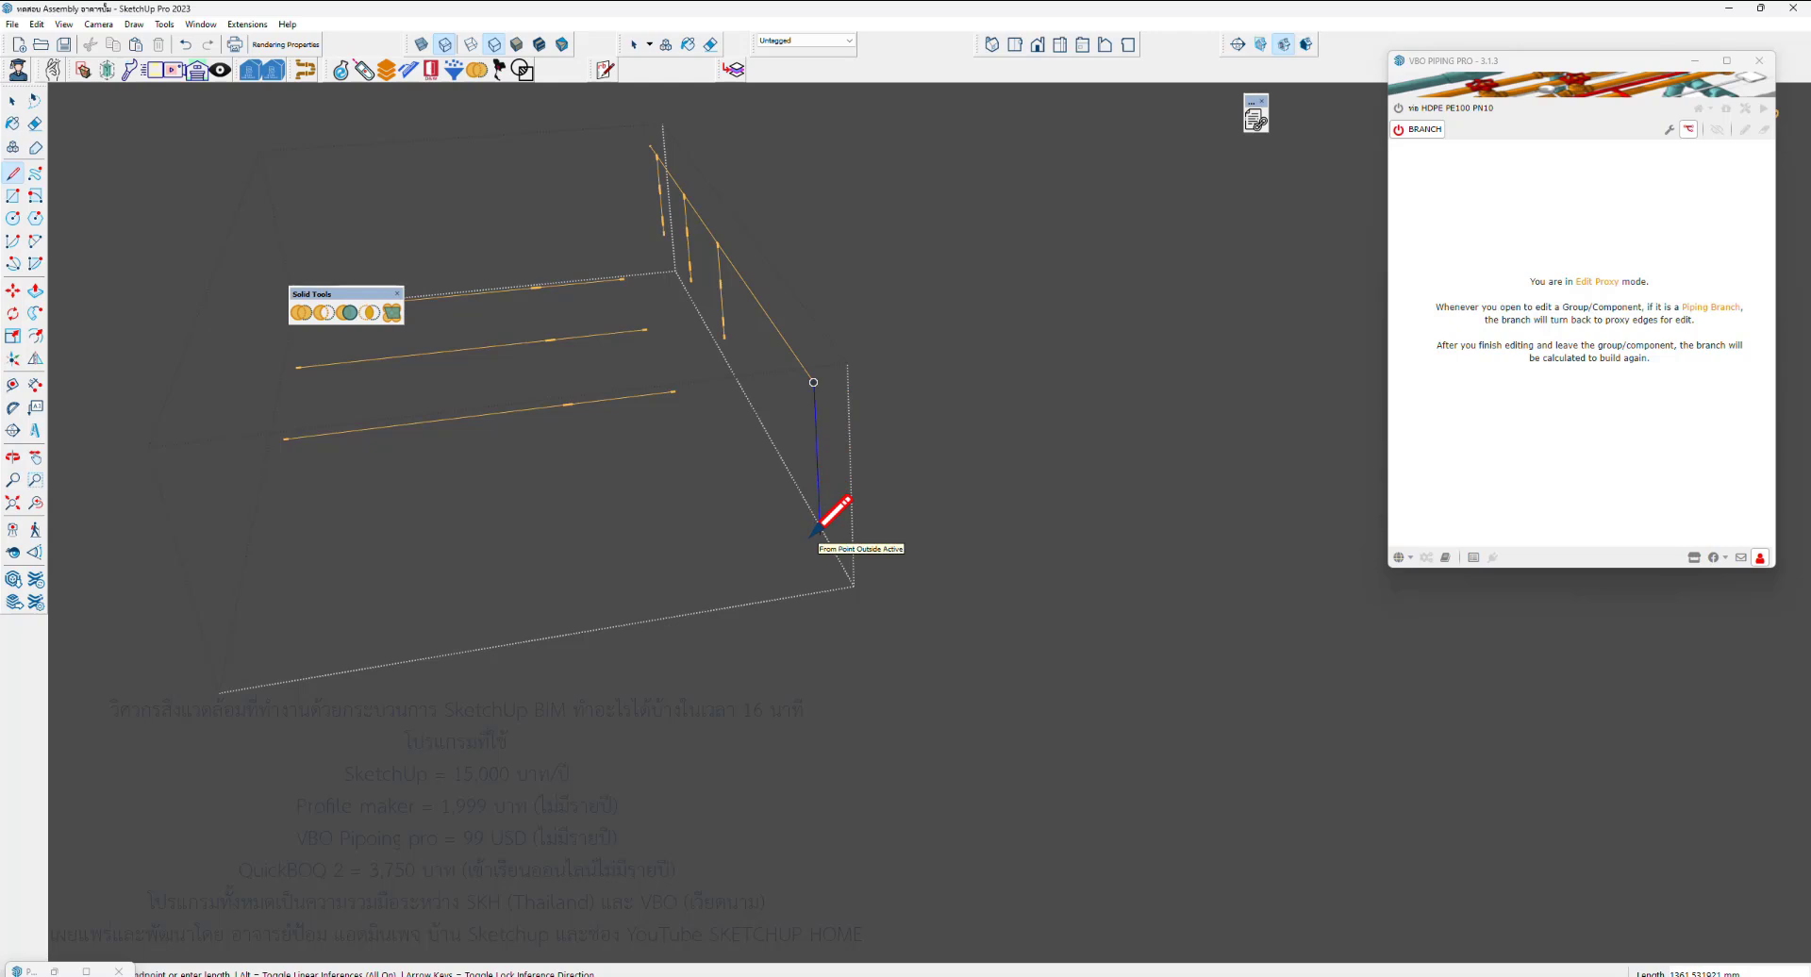
pyautogui.press('Up')
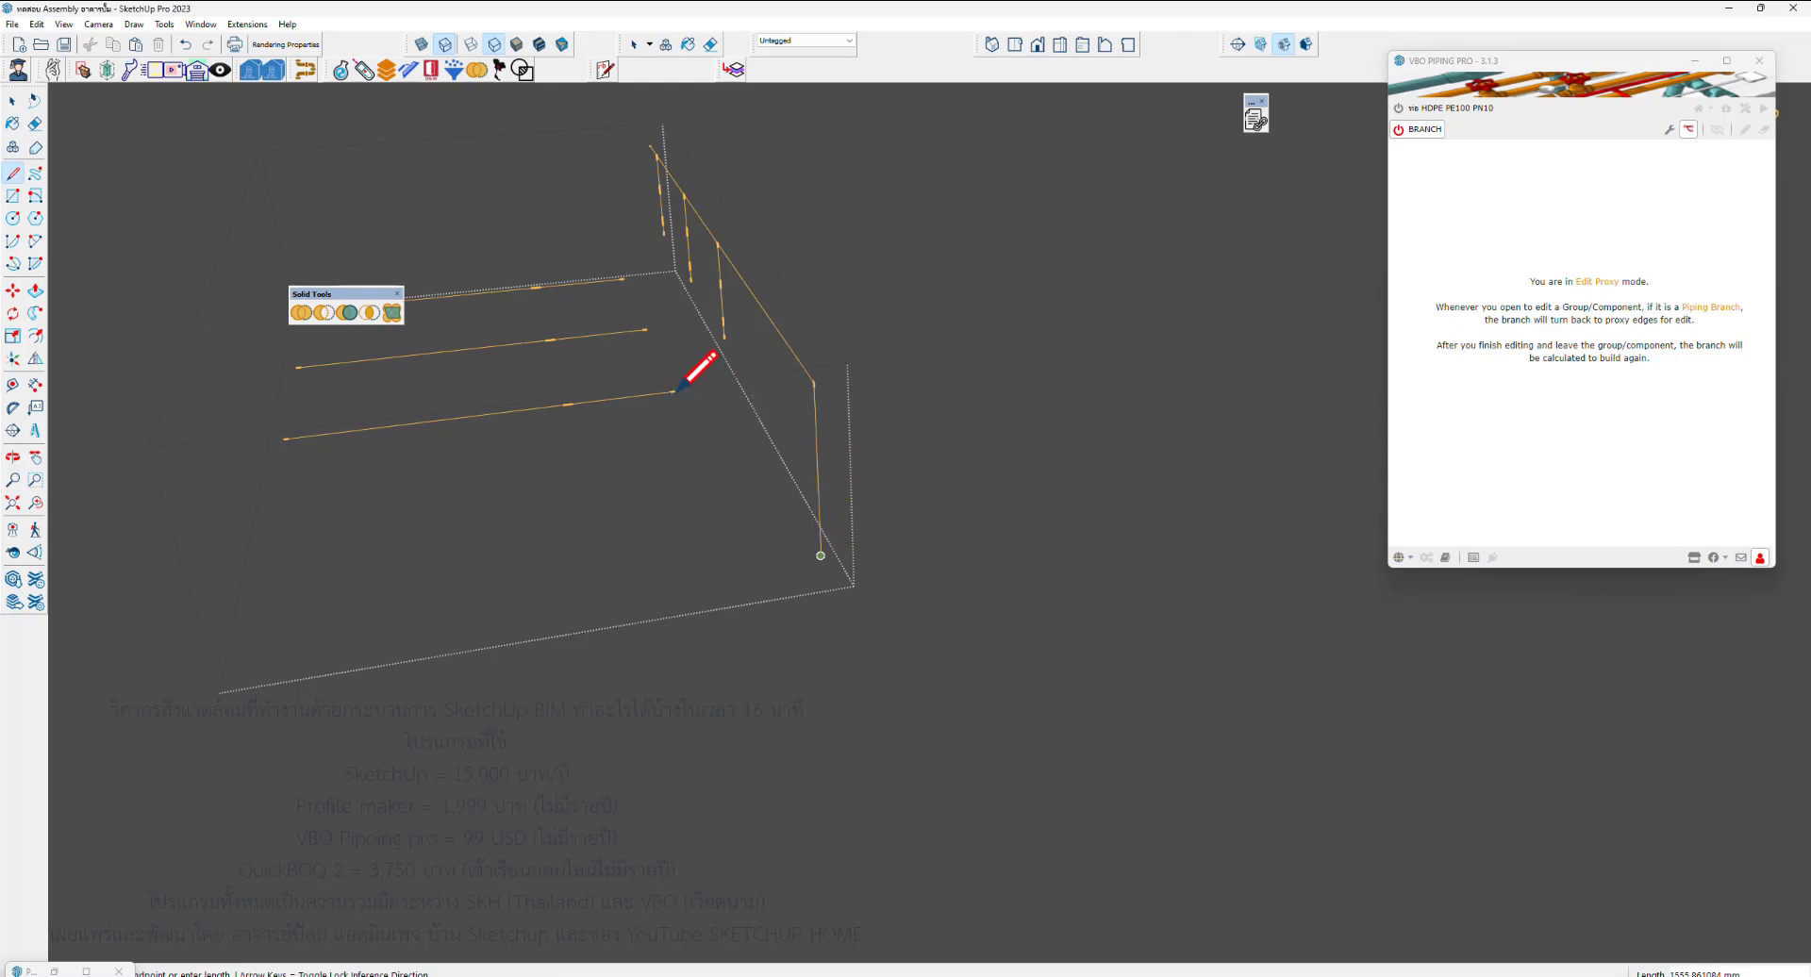
pyautogui.click(679, 390)
pyautogui.click(1170, 499)
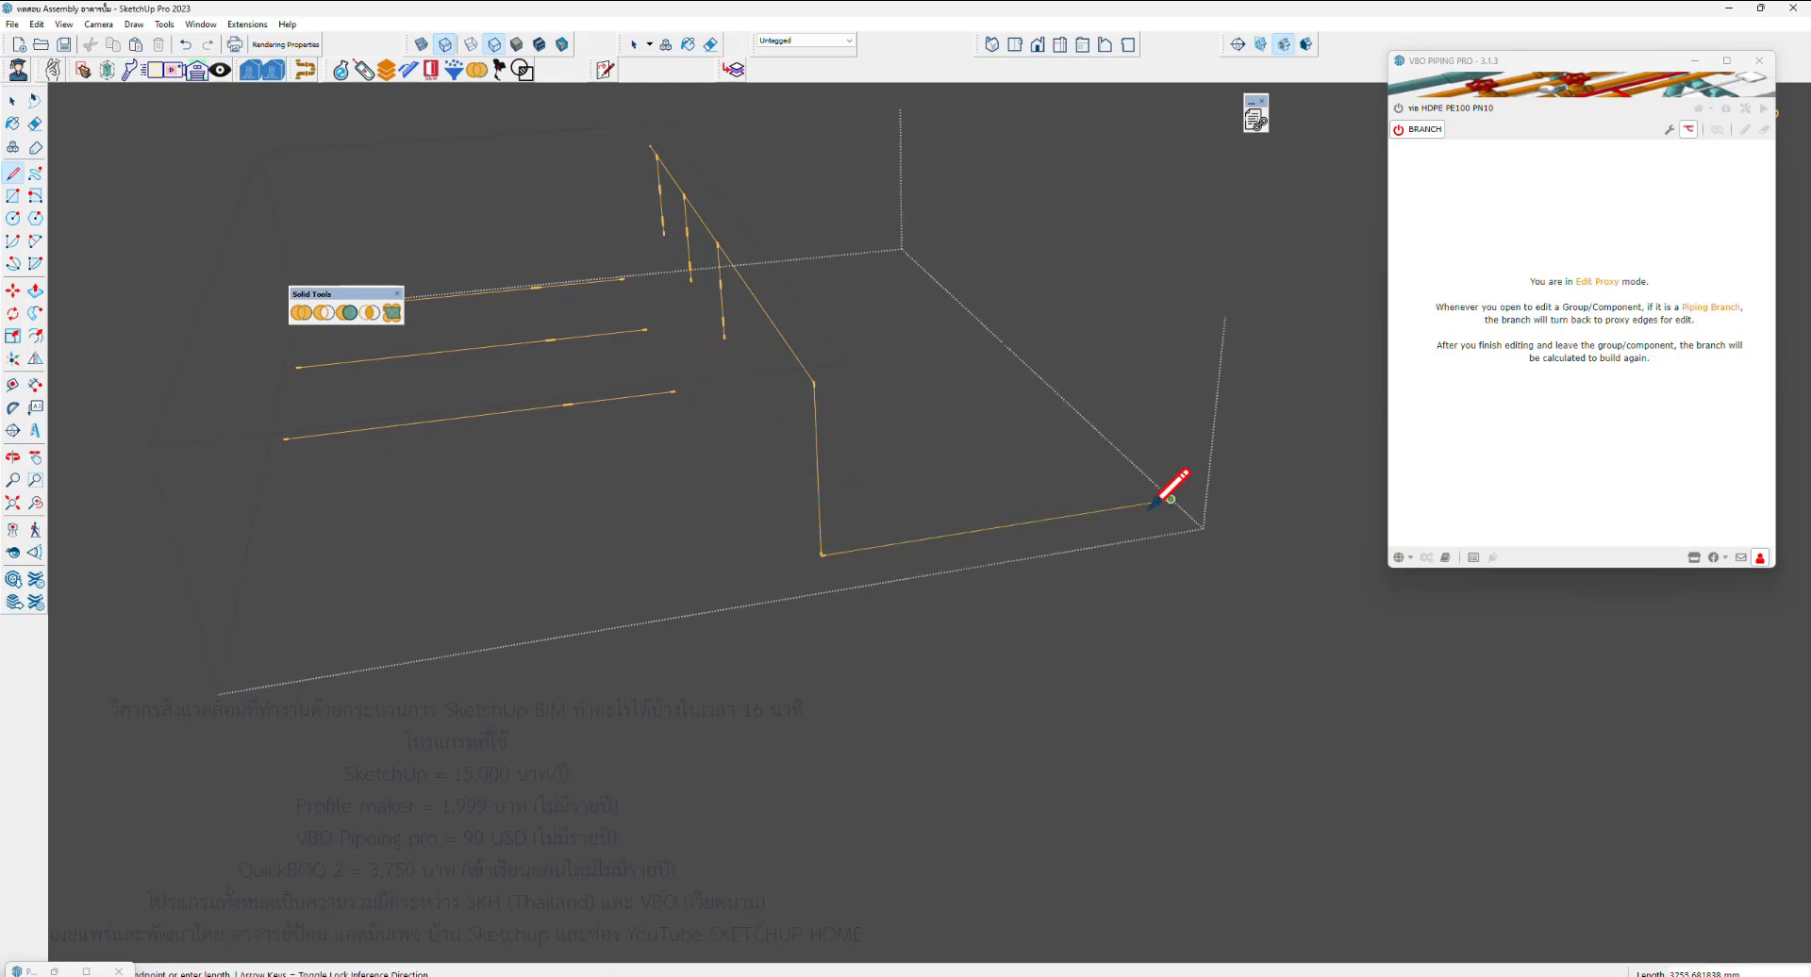
pyautogui.press('space')
# Rotate the new line 45° and move it onto the pipe vertex as a diagonal run
pyautogui.press('q')
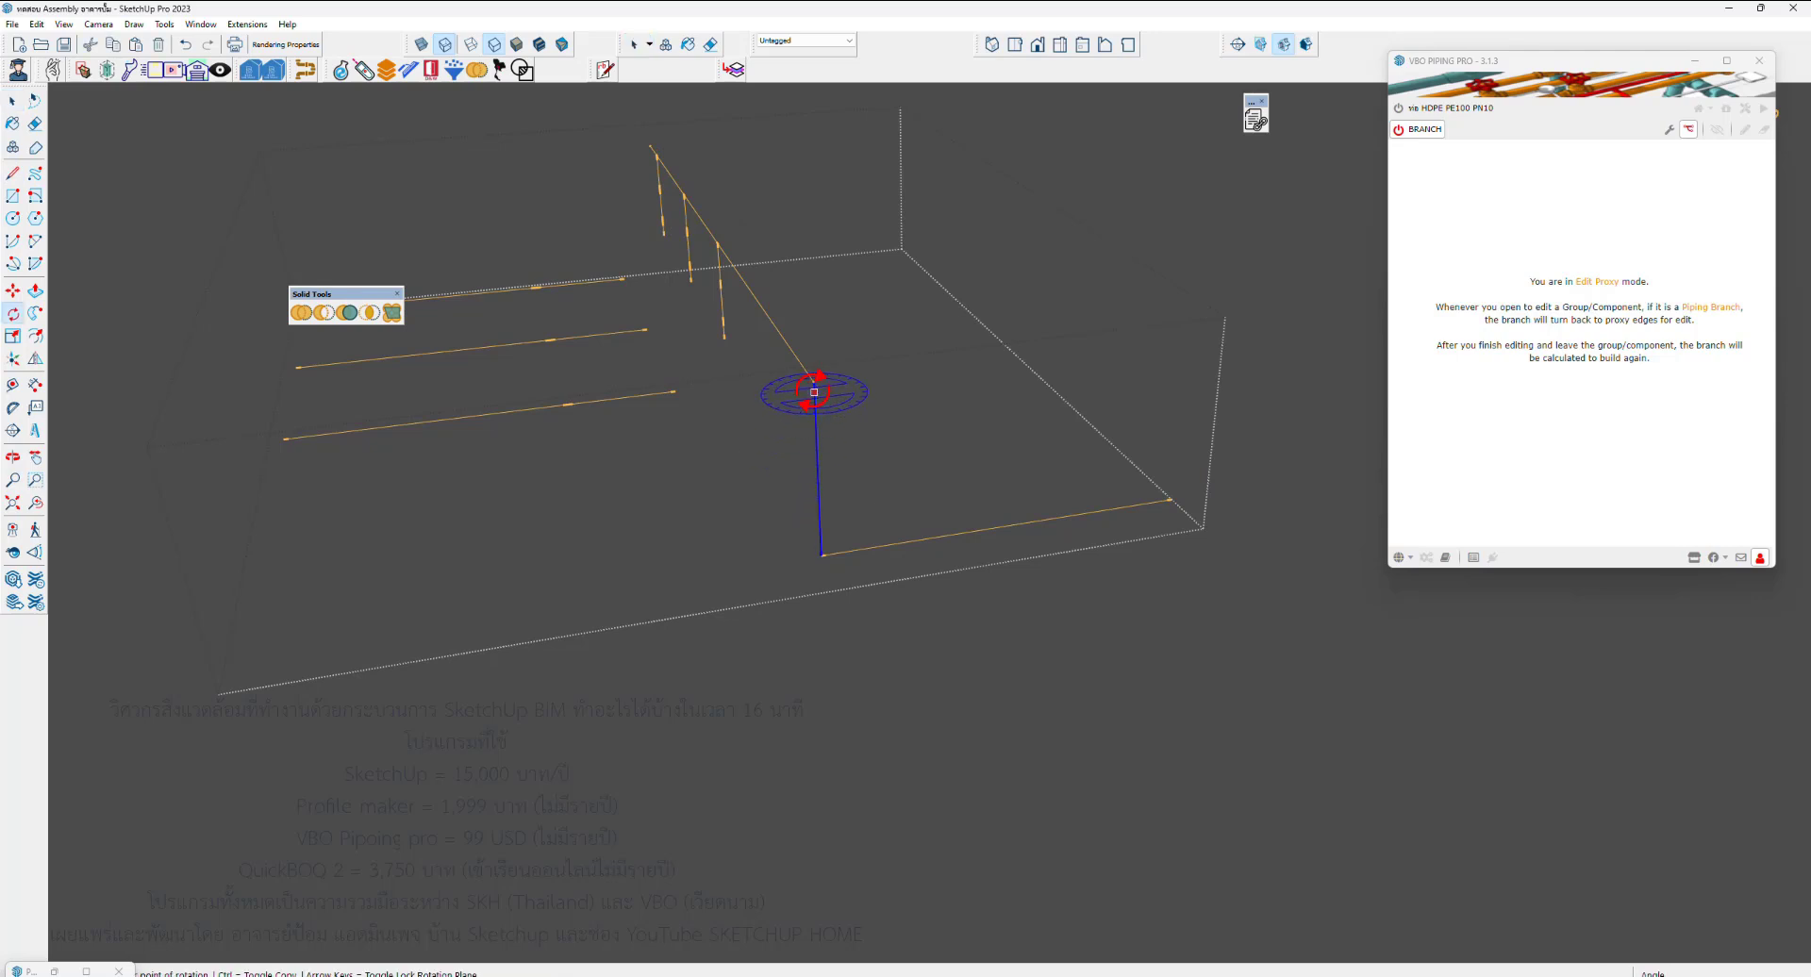
pyautogui.press('Left')
pyautogui.click(821, 556)
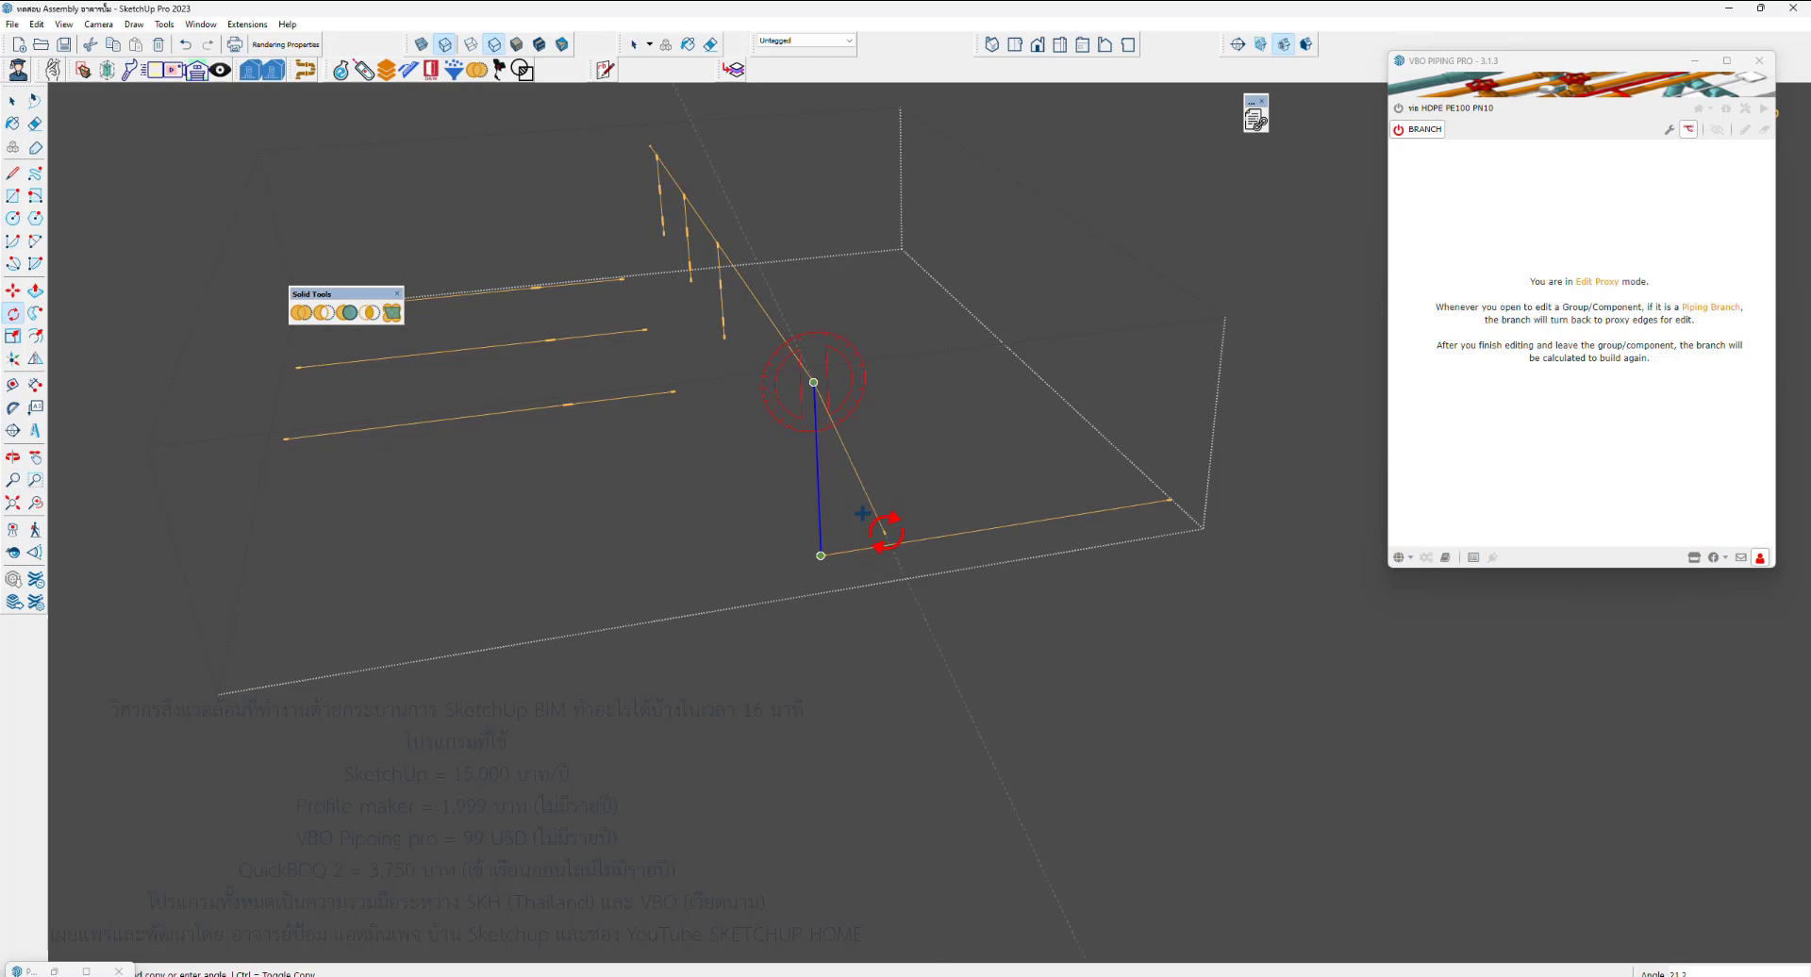
pyautogui.press('Return')
pyautogui.press('space')
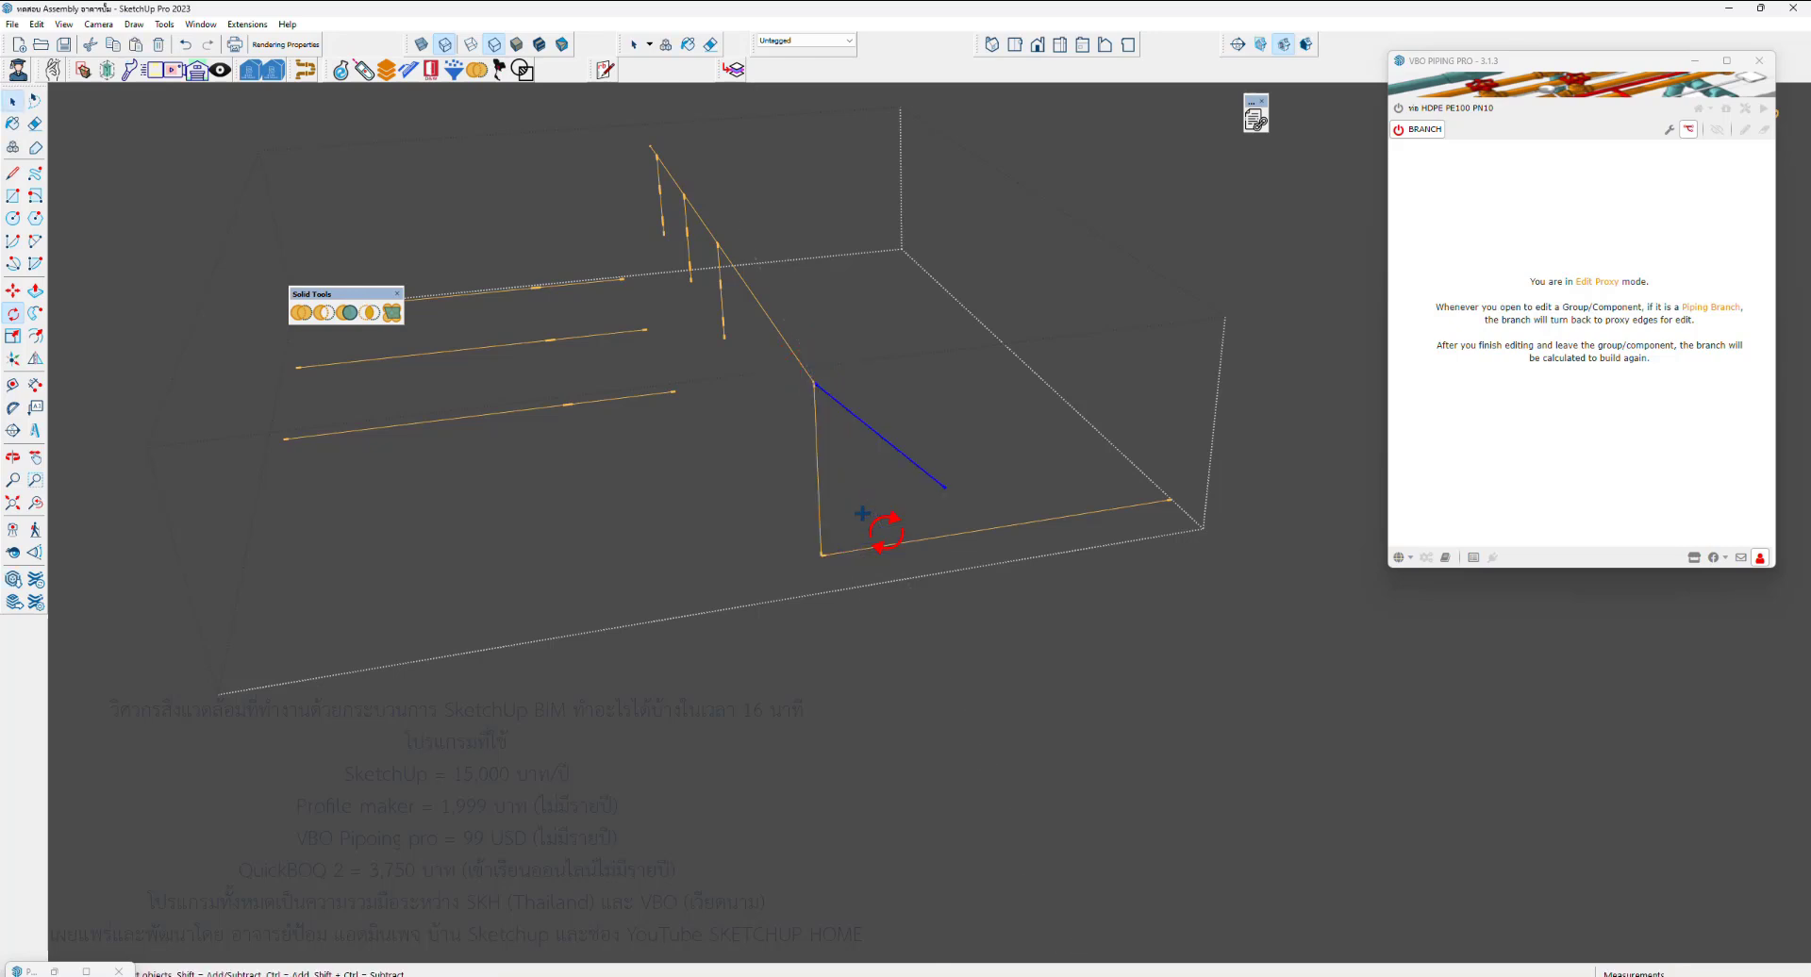
pyautogui.press('m')
pyautogui.click(944, 488)
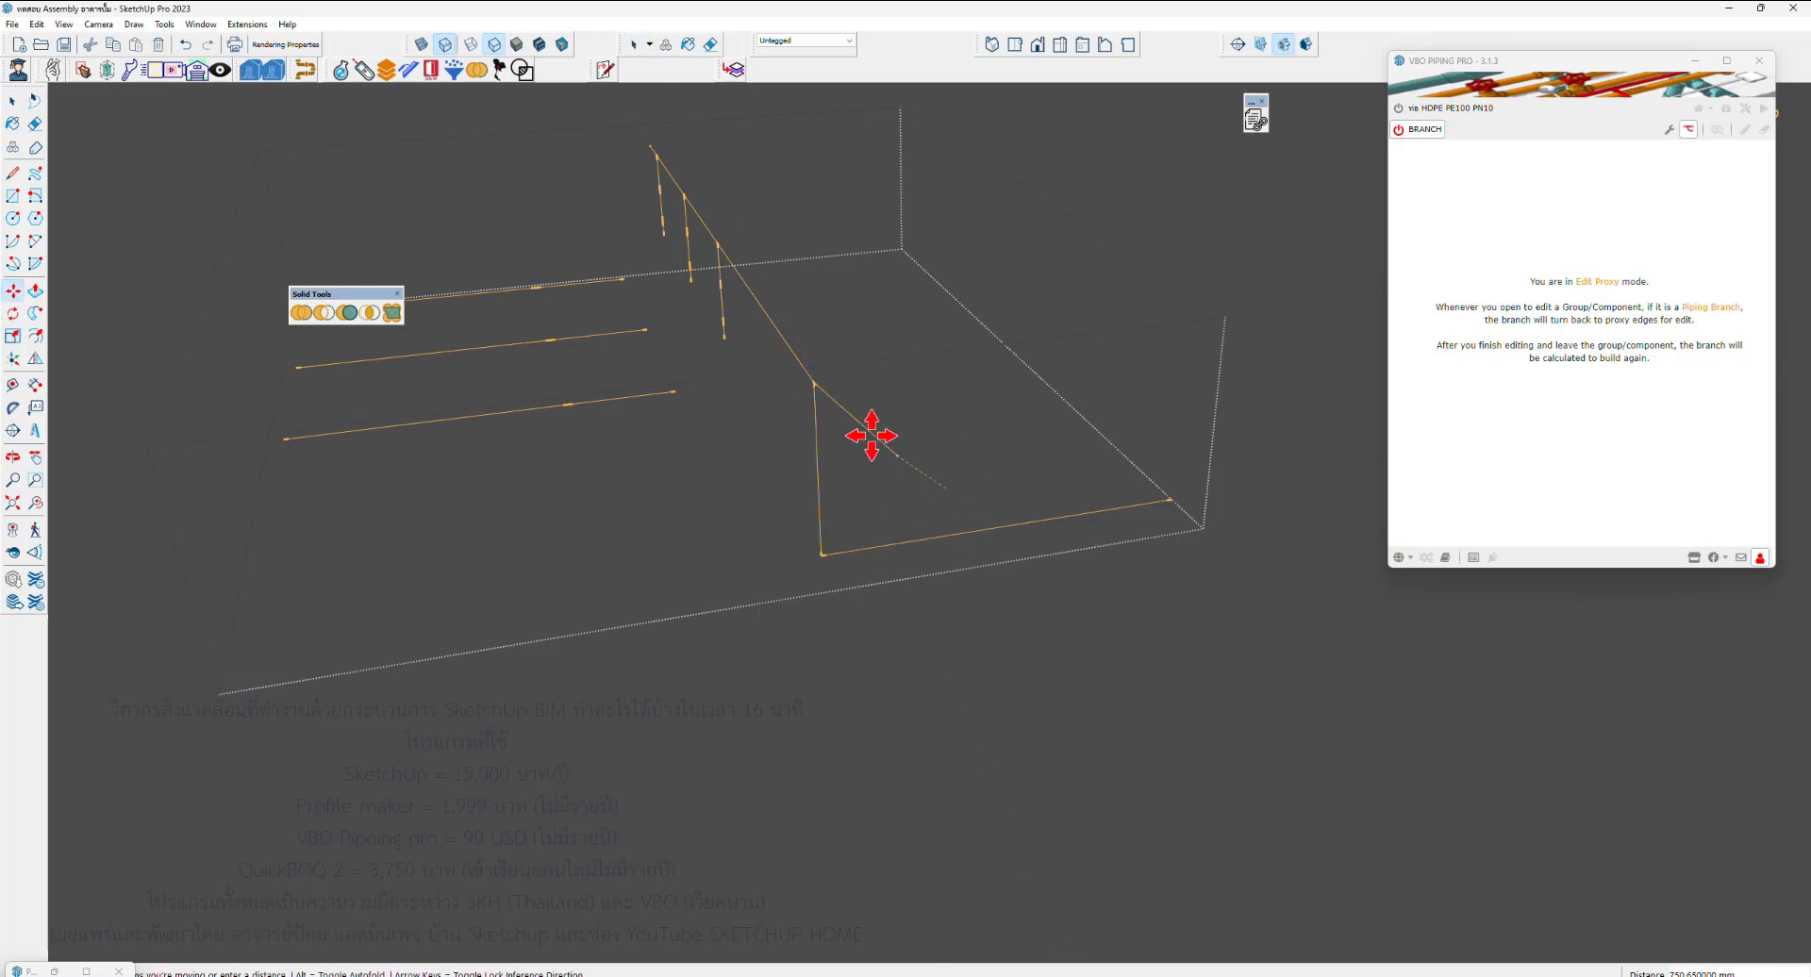
pyautogui.click(813, 383)
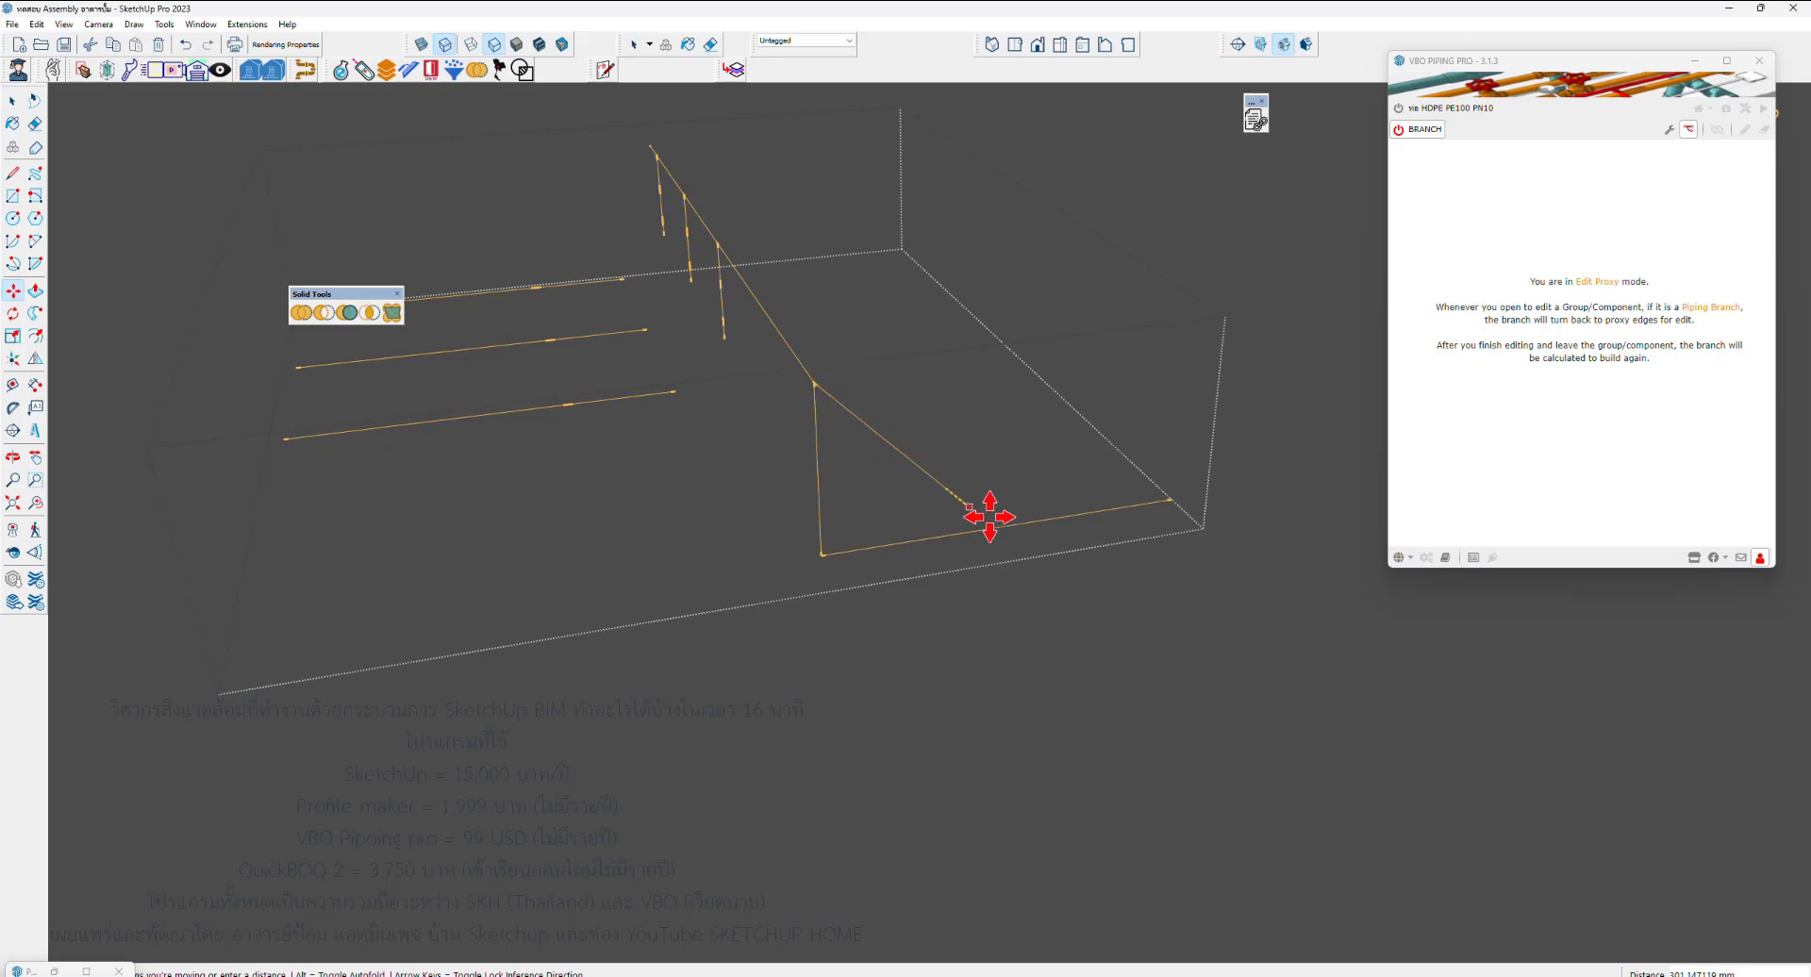
# Erase the leftover vertical and bottom edges and draw an extension line toward the tank
pyautogui.press('e')
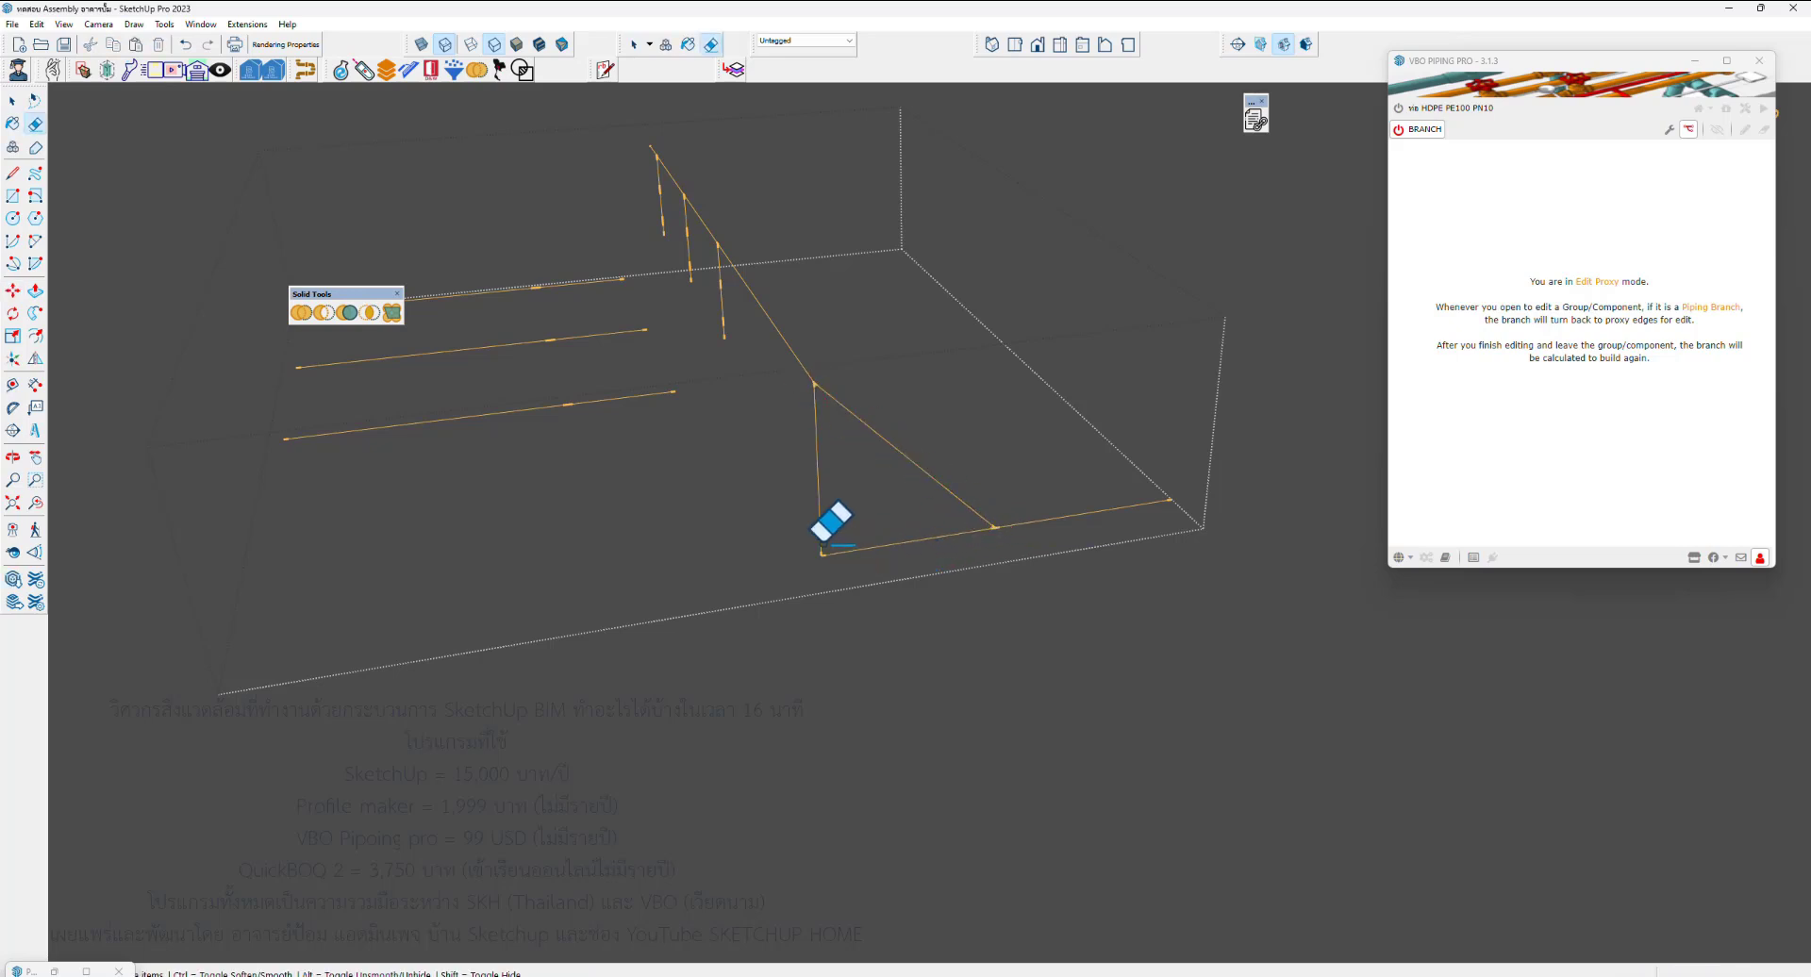
pyautogui.moveTo(923, 540); pyautogui.dragTo(819, 526)
pyautogui.moveTo(803, 530); pyautogui.dragTo(1085, 533, button='middle')
pyautogui.press('l')
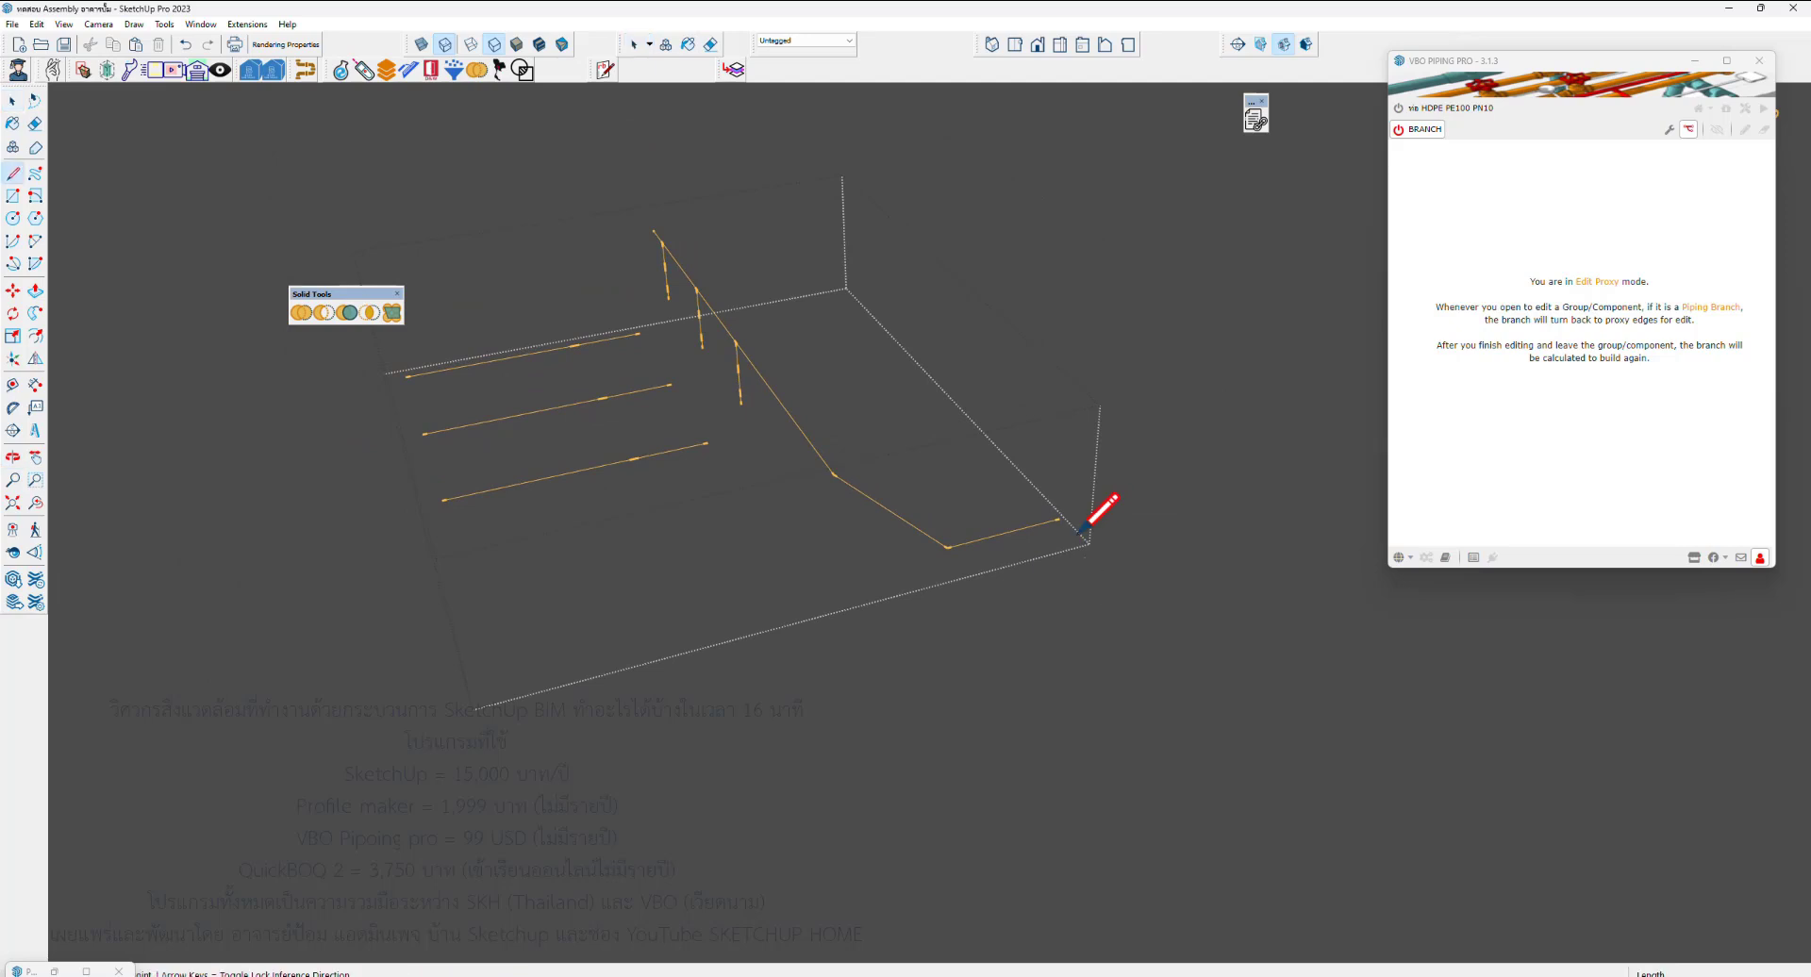
pyautogui.scroll(-3, 1060, 518)
pyautogui.click(1059, 518)
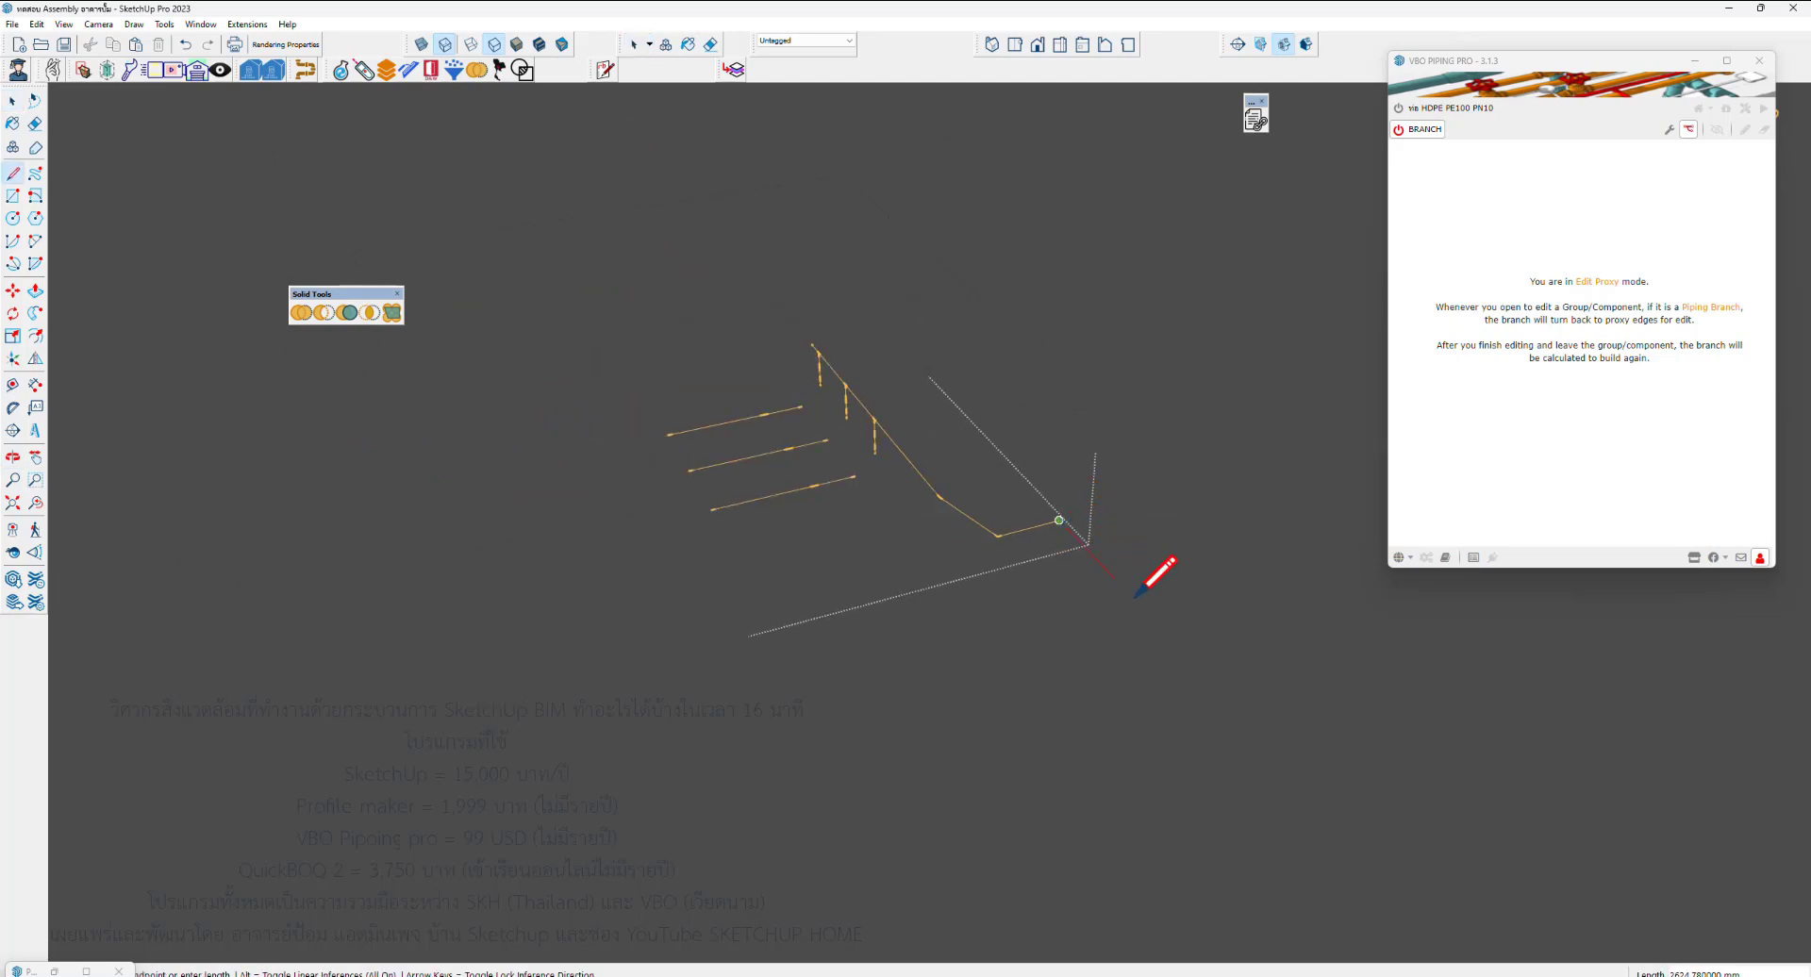
pyautogui.click(1245, 698)
pyautogui.press('space')
# Exit the pipe group and inspect the rebuilt pipe leg around the pump house
pyautogui.scroll(2, 1045, 528)
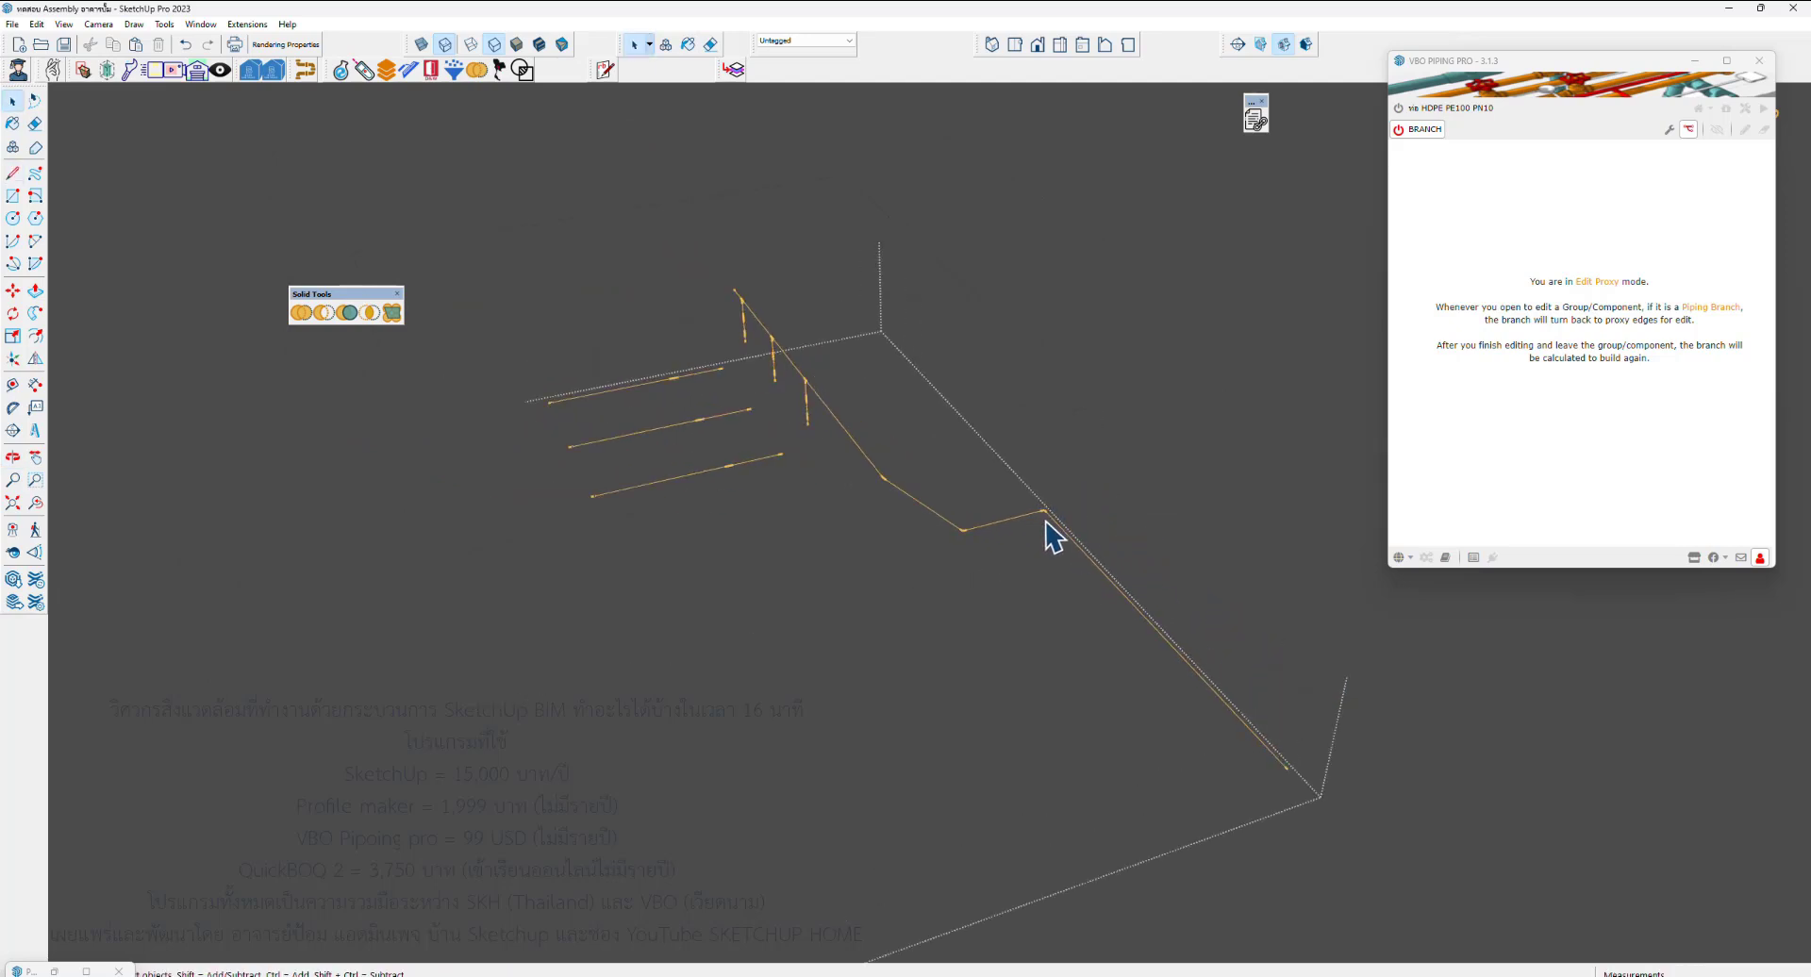
pyautogui.scroll(2, 1045, 523)
pyautogui.scroll(1, 1003, 505)
pyautogui.scroll(1, 1016, 526)
pyautogui.scroll(-3, 1012, 517)
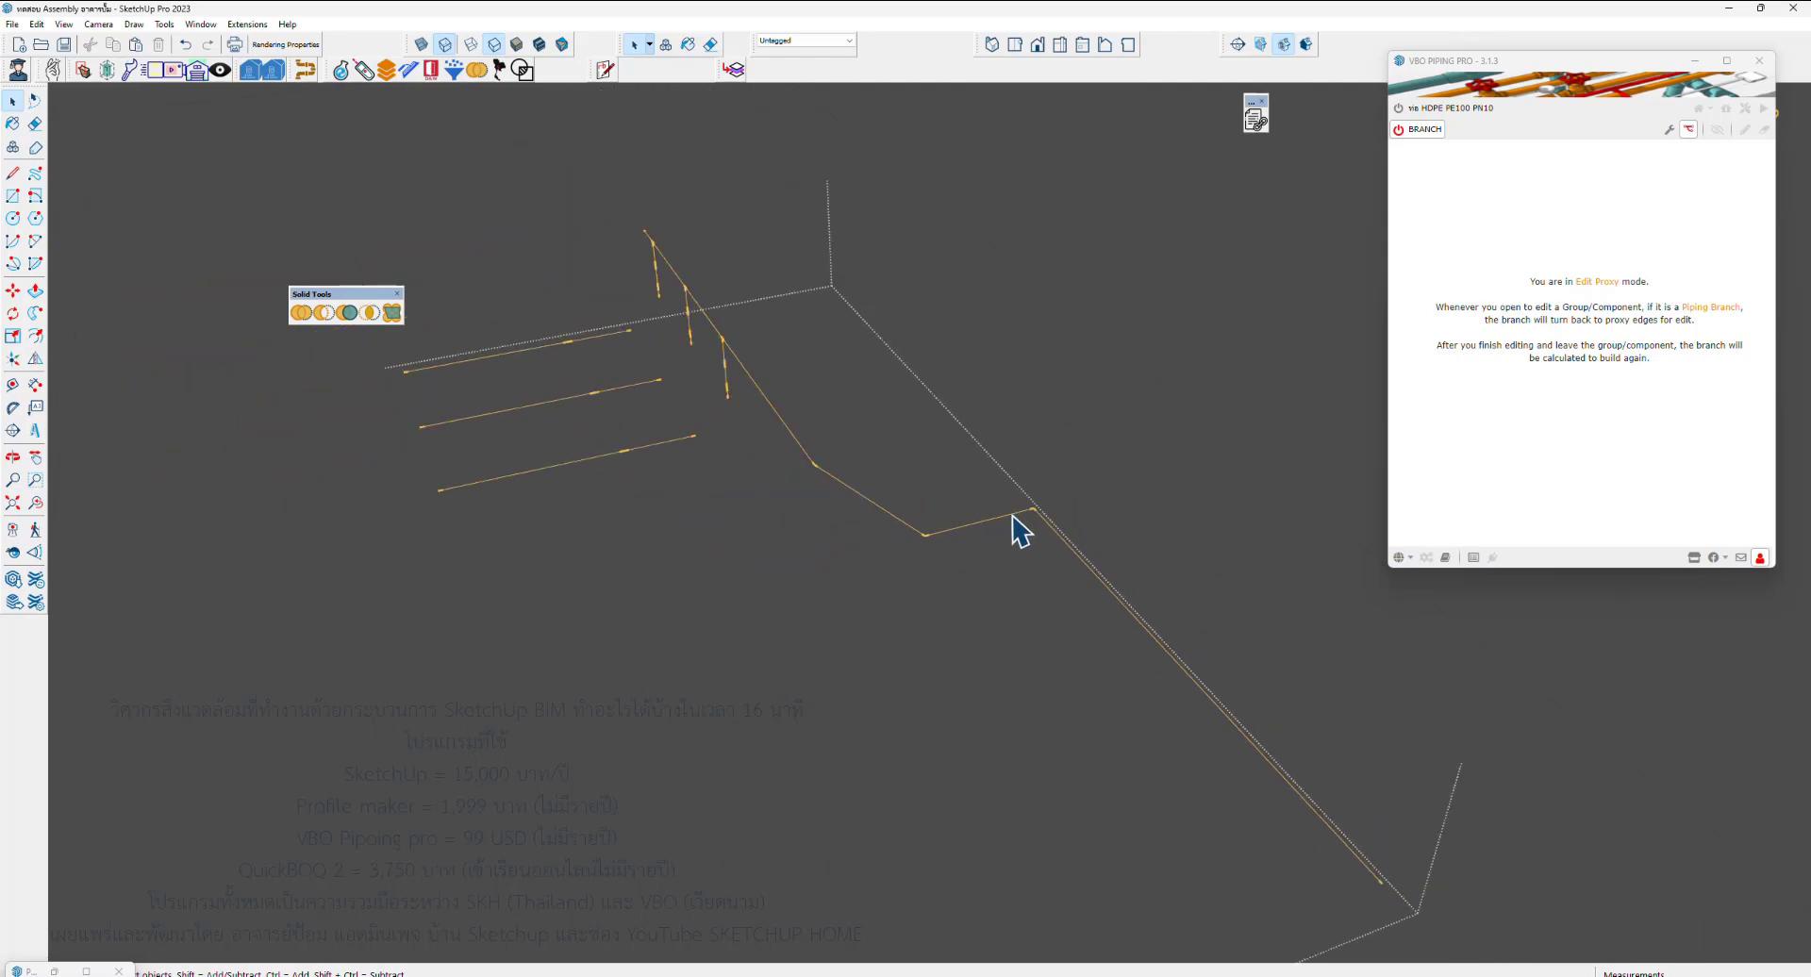
pyautogui.press('Escape')
pyautogui.moveTo(830, 577)
pyautogui.mouseDown(button='middle')
pyautogui.moveTo(987, 322)
pyautogui.moveTo(614, 606)
pyautogui.moveTo(512, 620)
pyautogui.moveTo(922, 700)
pyautogui.moveTo(972, 821)
pyautogui.mouseUp(button='middle')
pyautogui.scroll(4, 514, 627)
pyautogui.scroll(-3, 972, 821)
# Open the pipe group, try moving the vertical edge inside the tank, then cancel the move
pyautogui.click(981, 795)
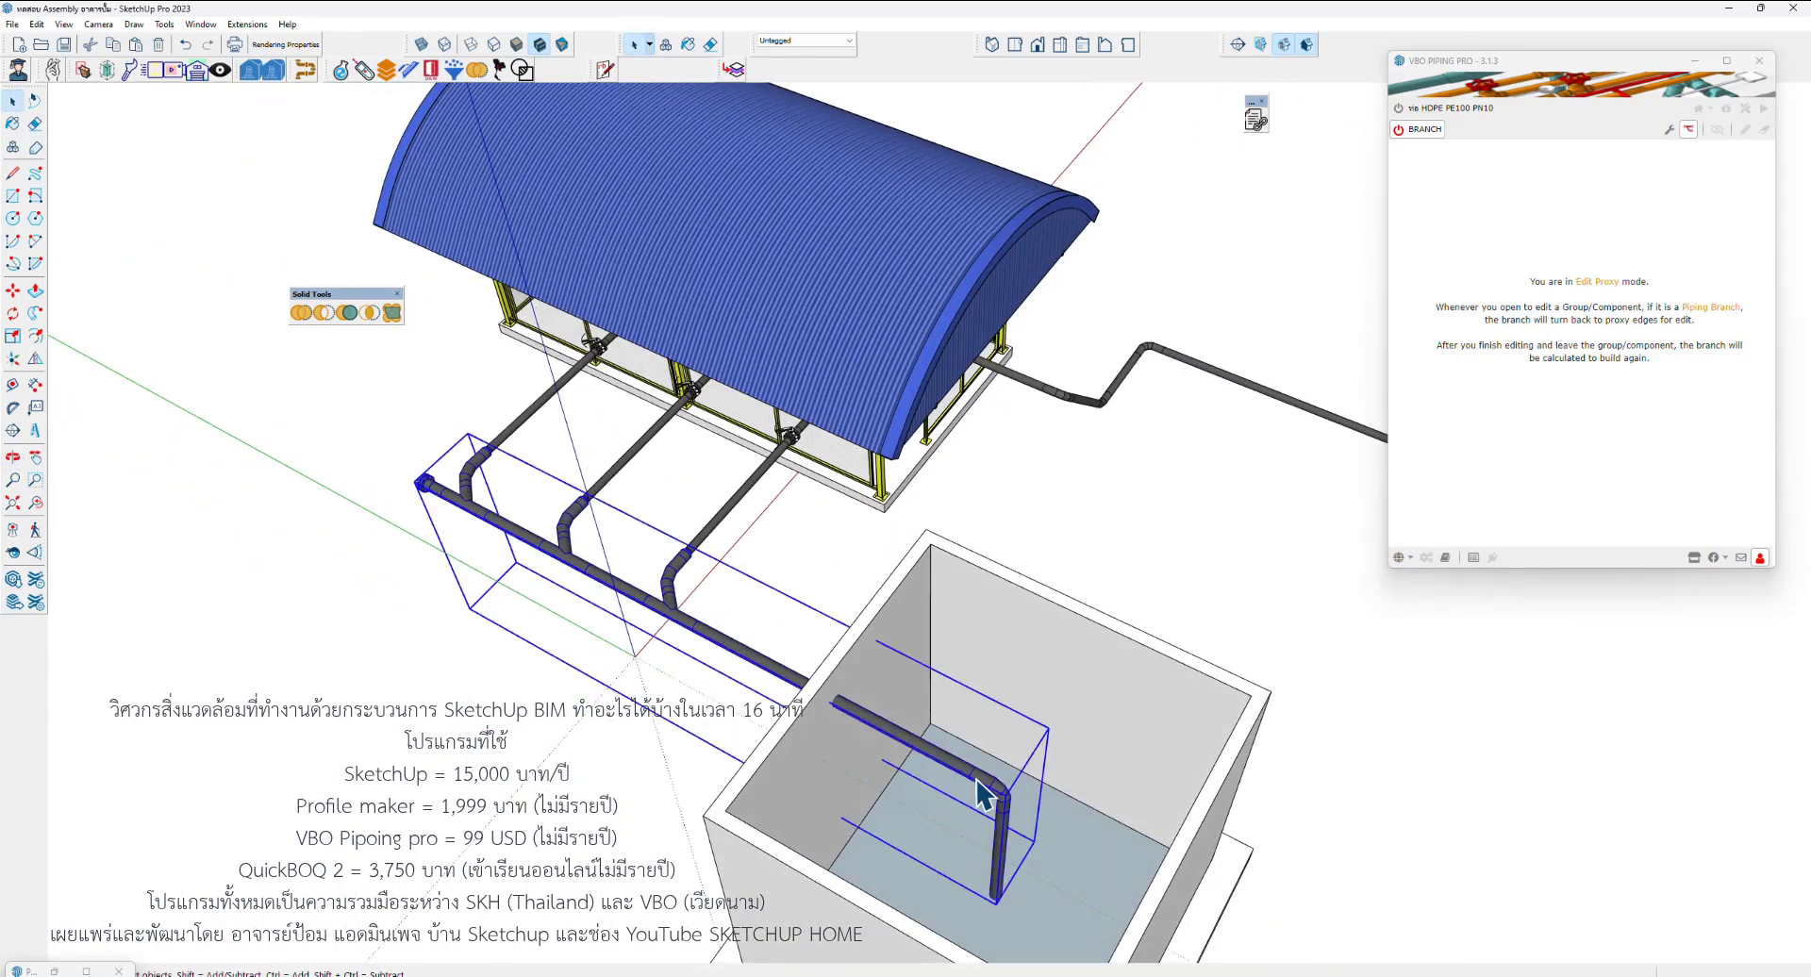
pyautogui.doubleClick(981, 795)
pyautogui.moveTo(953, 733); pyautogui.dragTo(1010, 929)
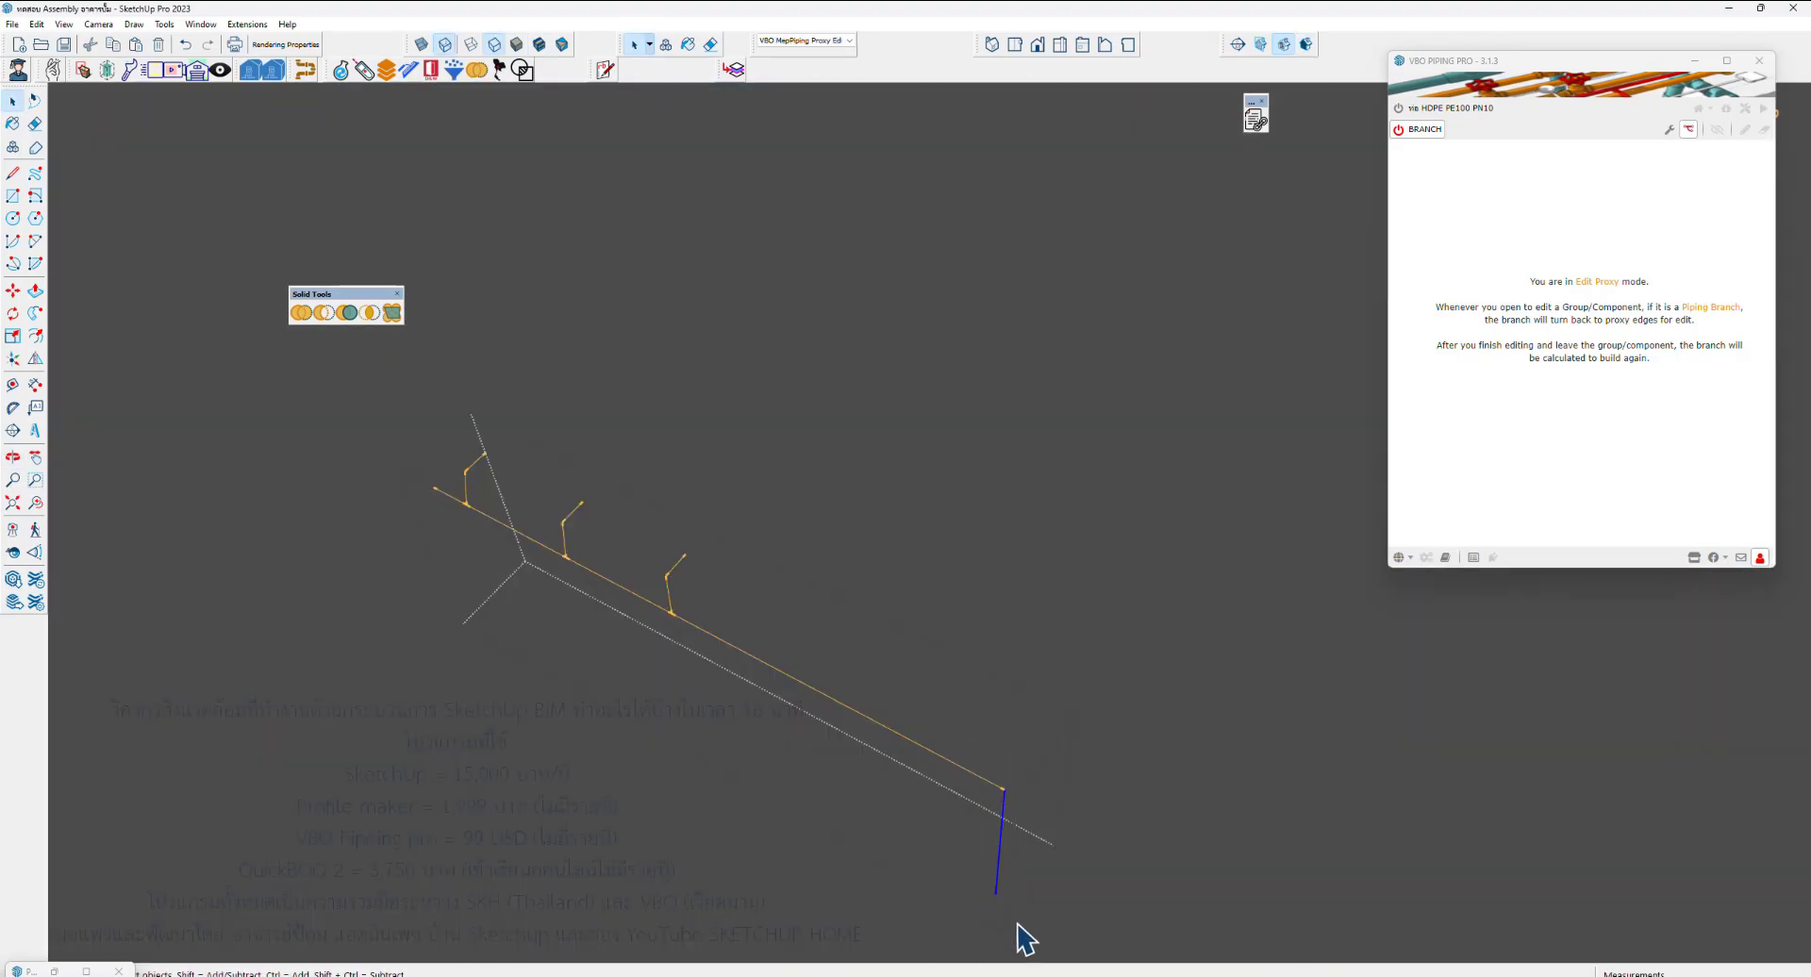
pyautogui.press('m')
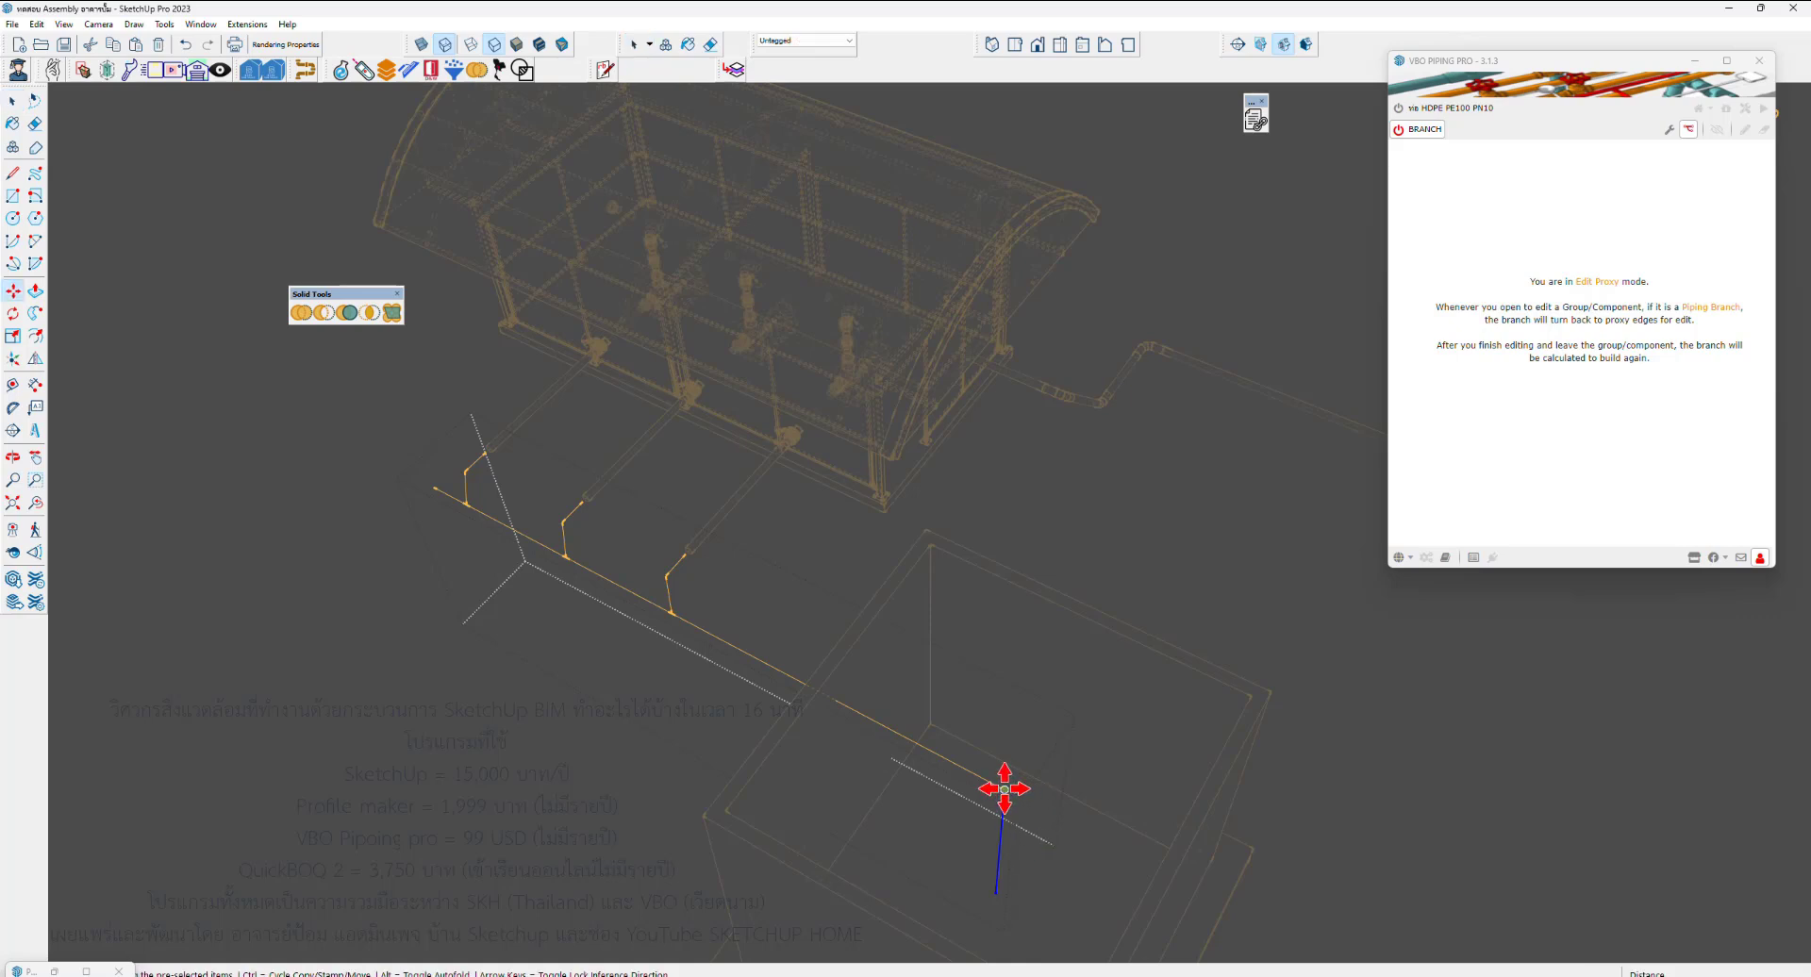
pyautogui.click(1004, 790)
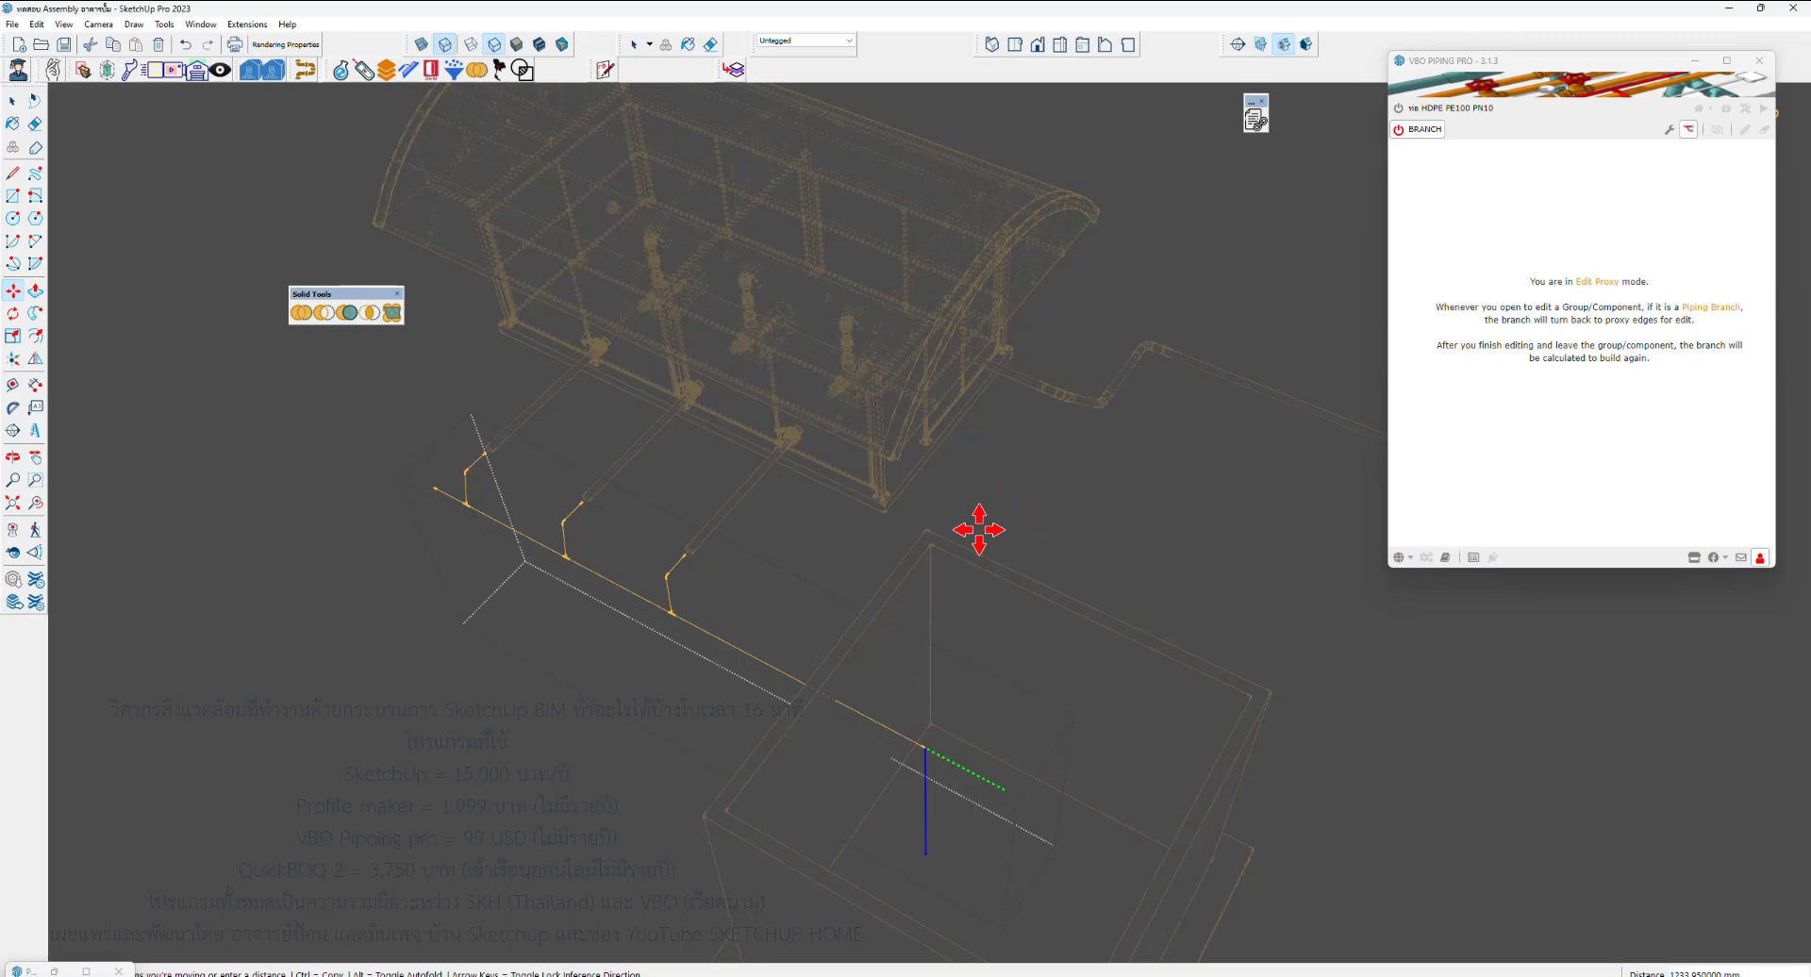
pyautogui.press('Escape')
pyautogui.press('space')
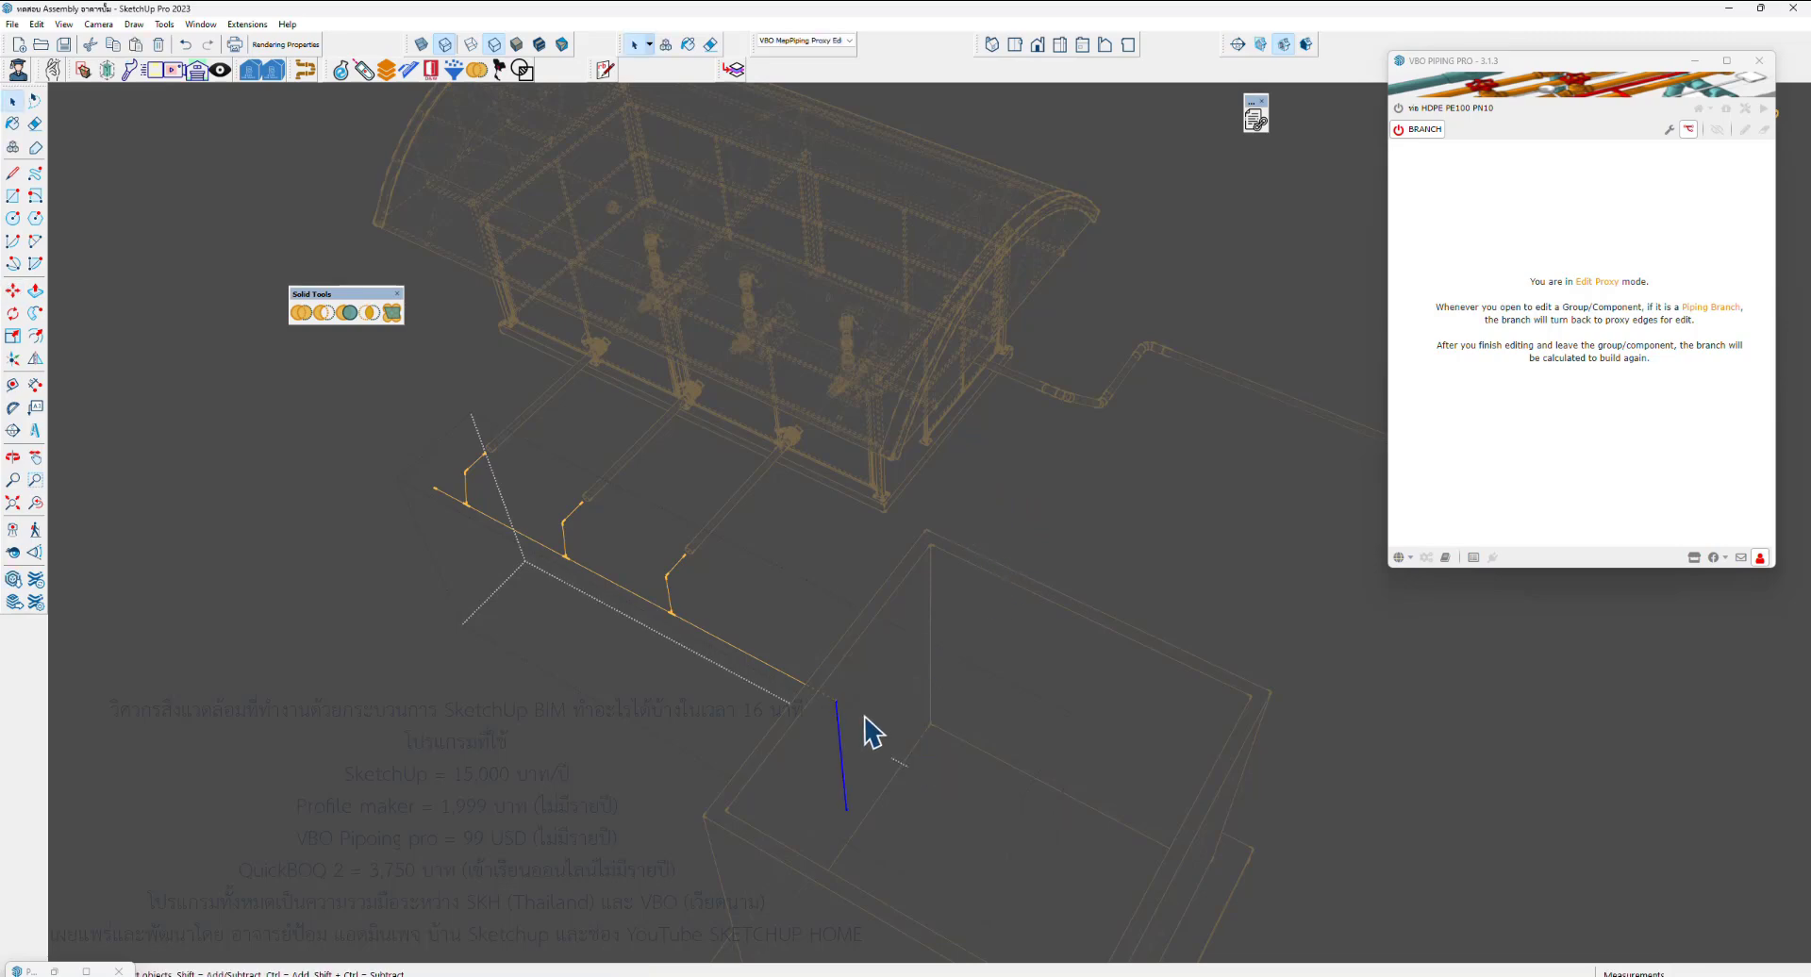
pyautogui.moveTo(872, 731)
pyautogui.mouseDown(button='middle')
pyautogui.moveTo(1085, 566)
pyautogui.moveTo(1052, 760)
pyautogui.mouseUp(button='middle')
pyautogui.press('m')
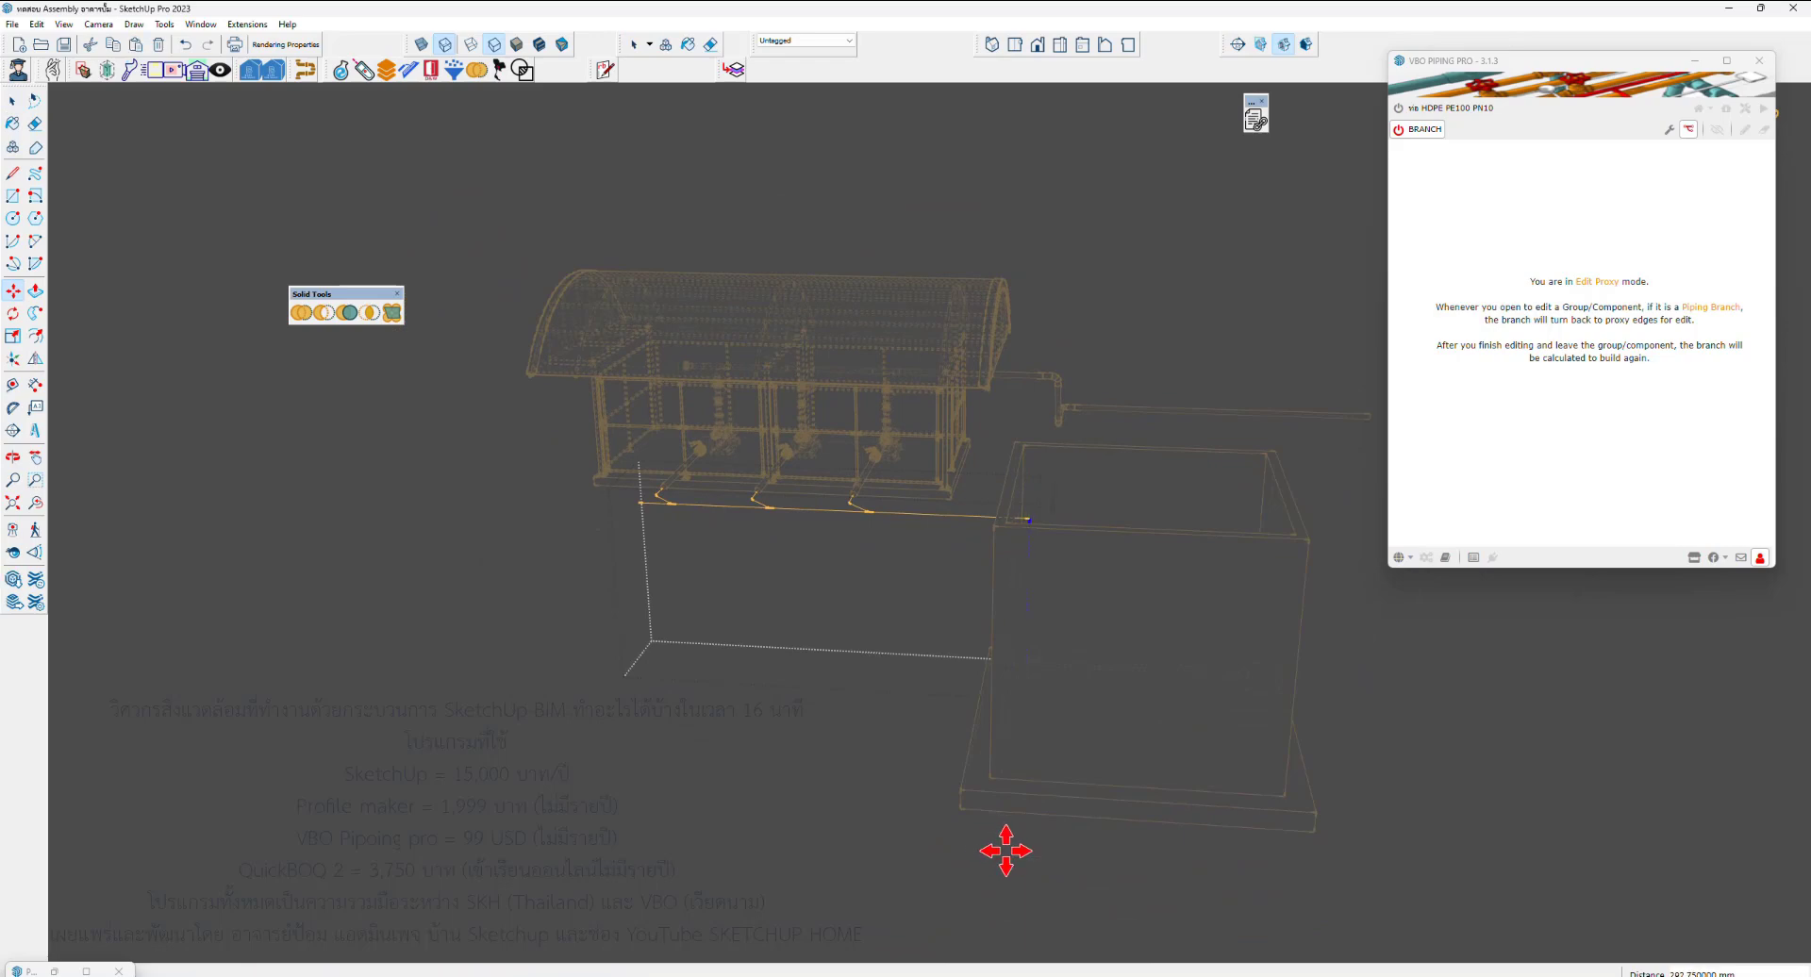
pyautogui.press('space')
# Exit the group, view the whole pump station, and close the VBO Piping Pro window
pyautogui.press('Escape')
pyautogui.moveTo(1035, 801)
pyautogui.mouseDown(button='middle')
pyautogui.moveTo(906, 829)
pyautogui.moveTo(591, 715)
pyautogui.moveTo(1350, 611)
pyautogui.mouseUp(button='middle')
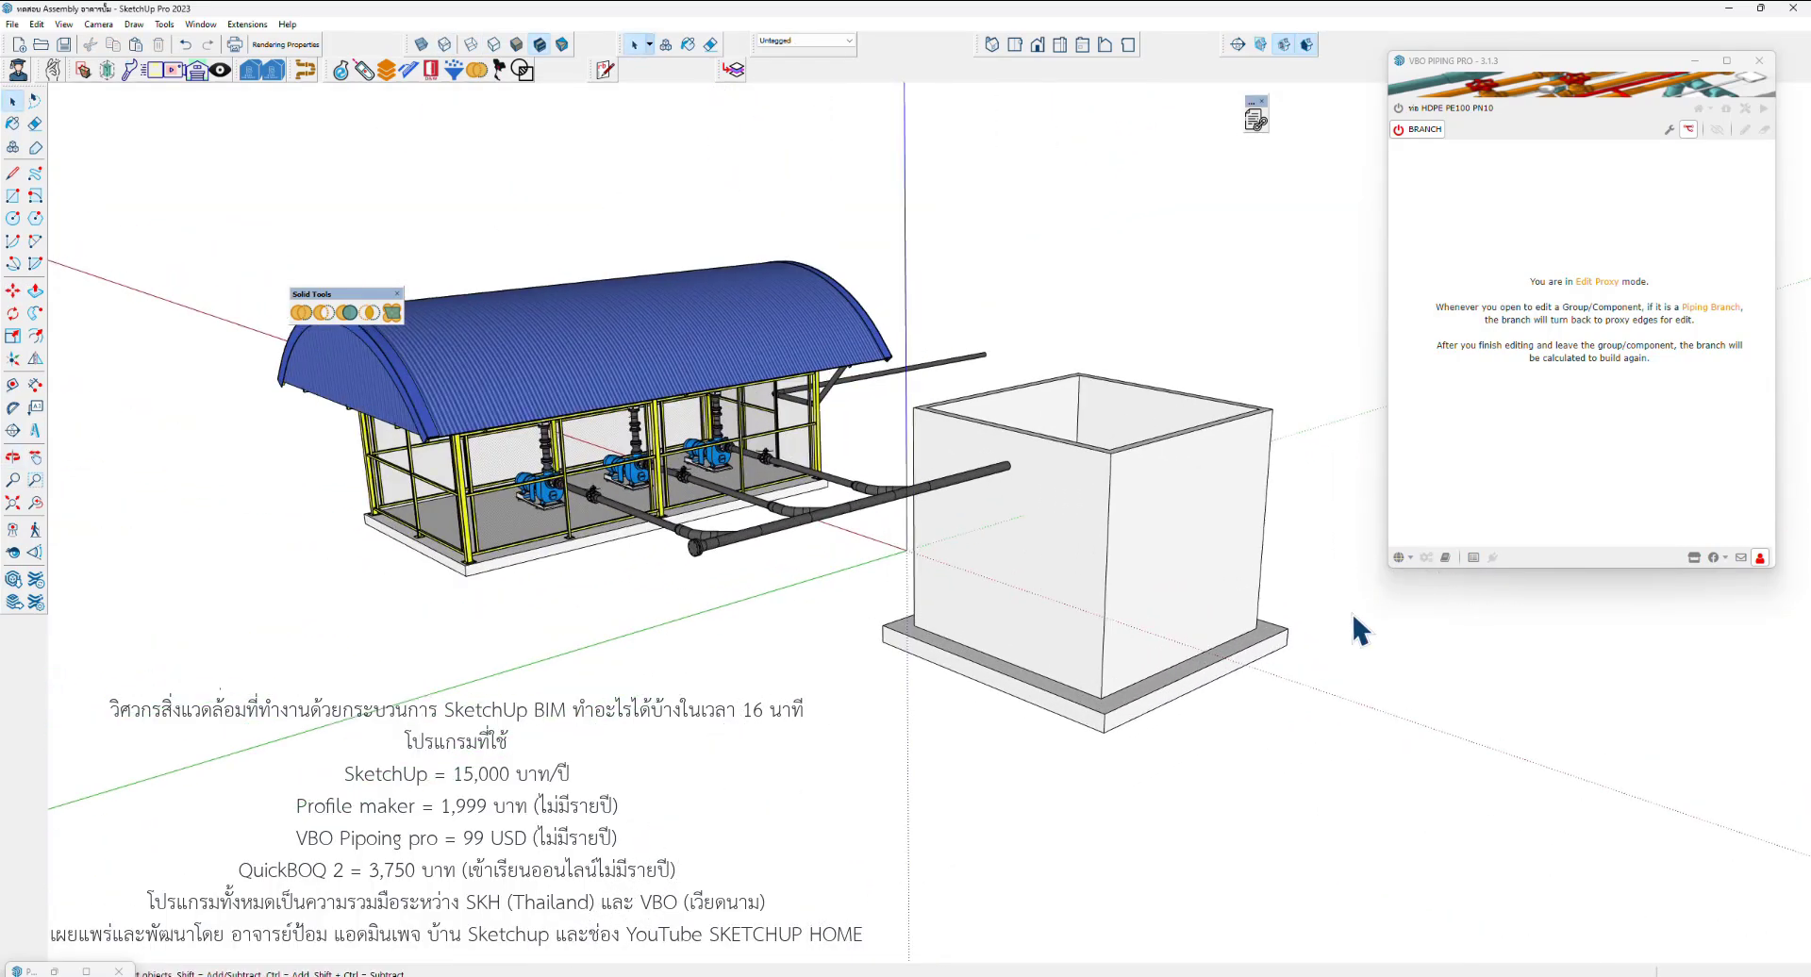
pyautogui.moveTo(1253, 343); pyautogui.dragTo(1241, 314, button='middle')
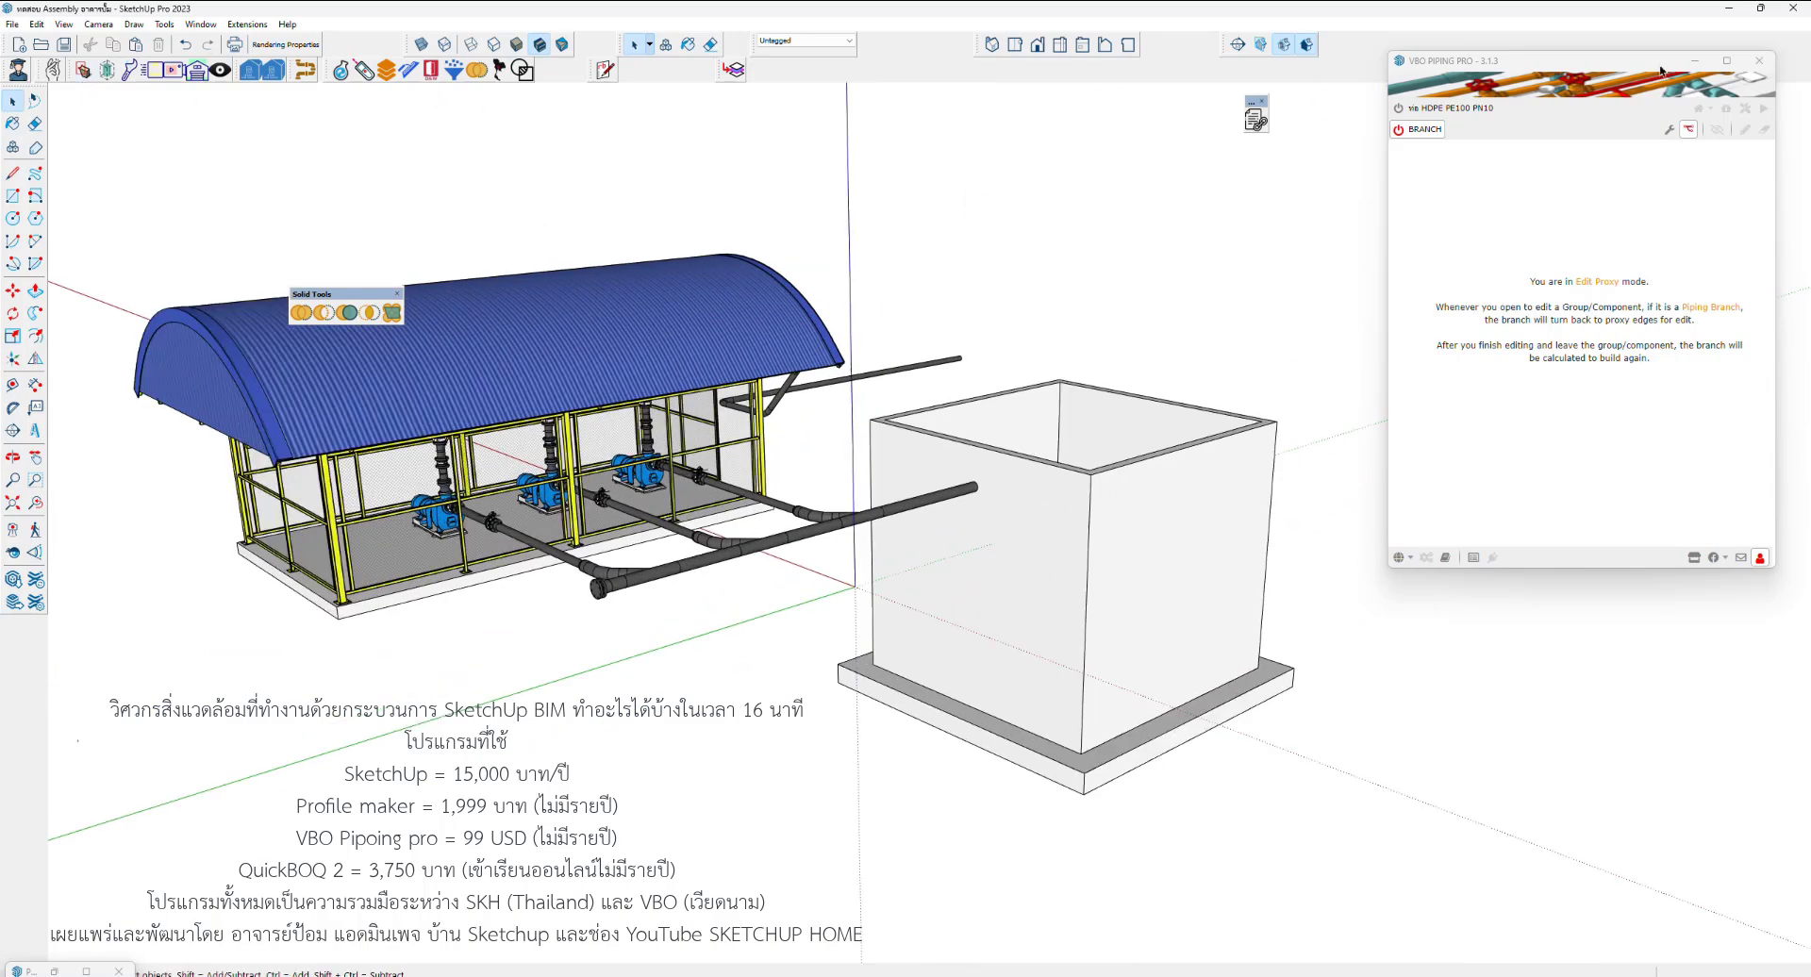
pyautogui.click(1758, 63)
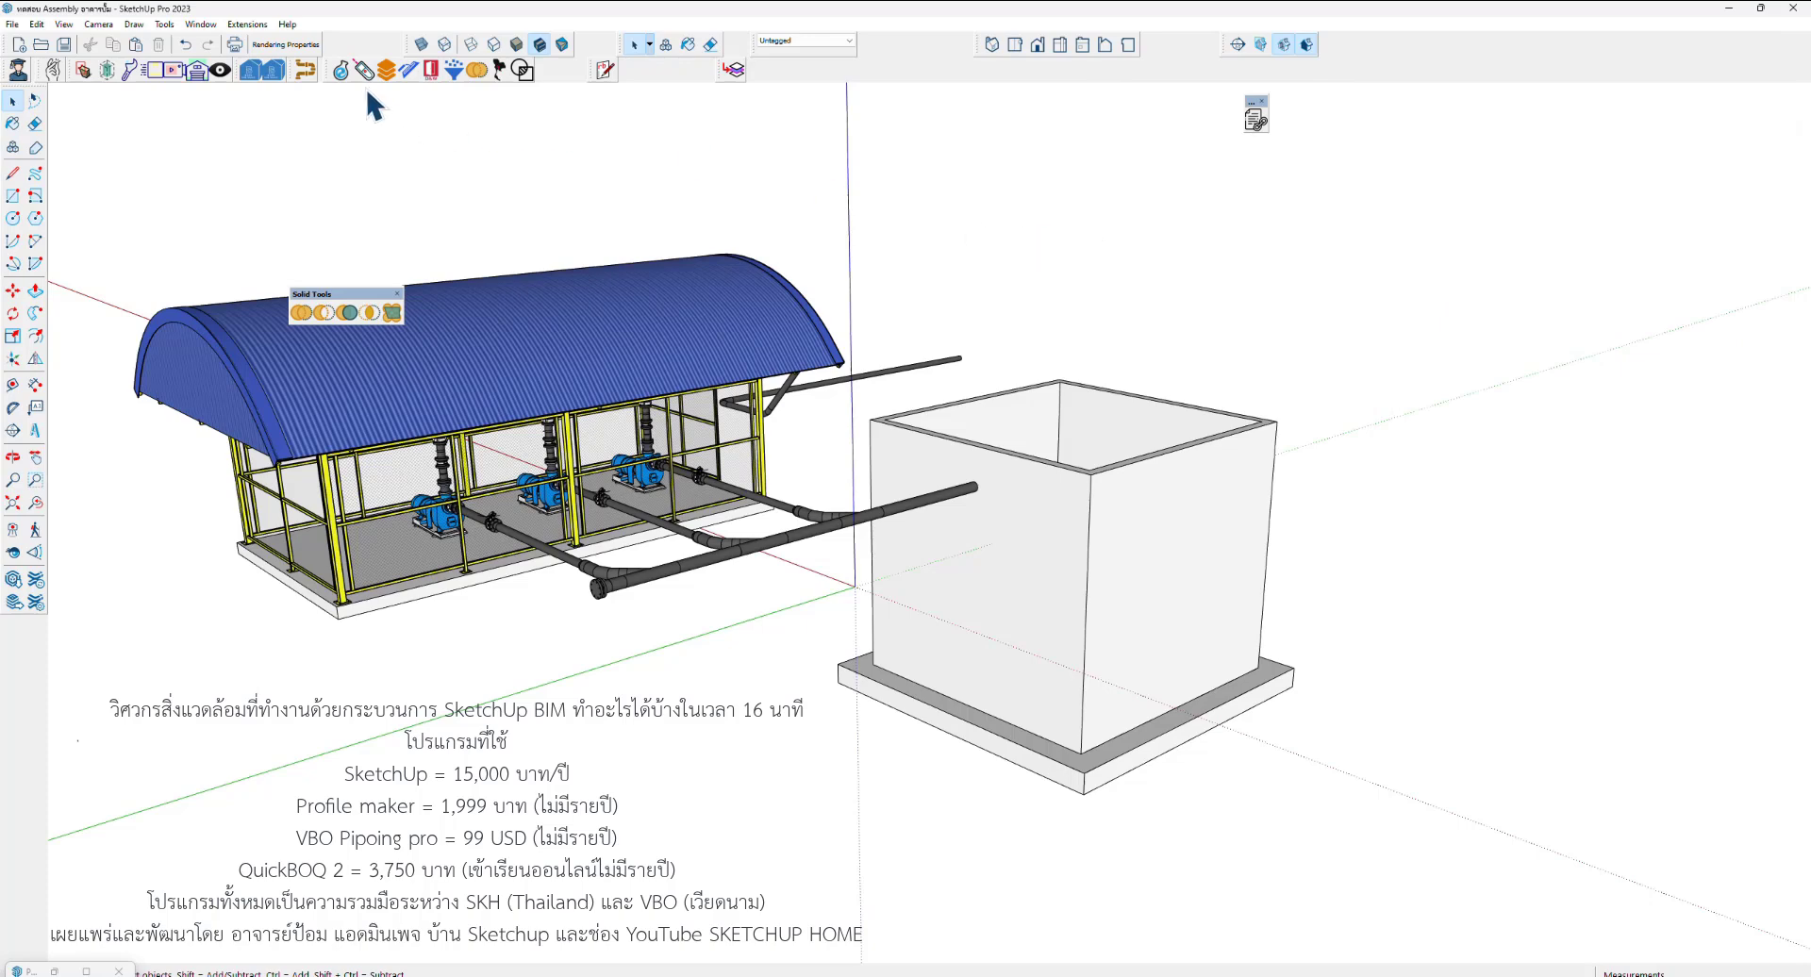
# Launch Quick Boq from the SketchUniverCity launcher, reload its data, and show Document Presentation
pyautogui.click(17, 69)
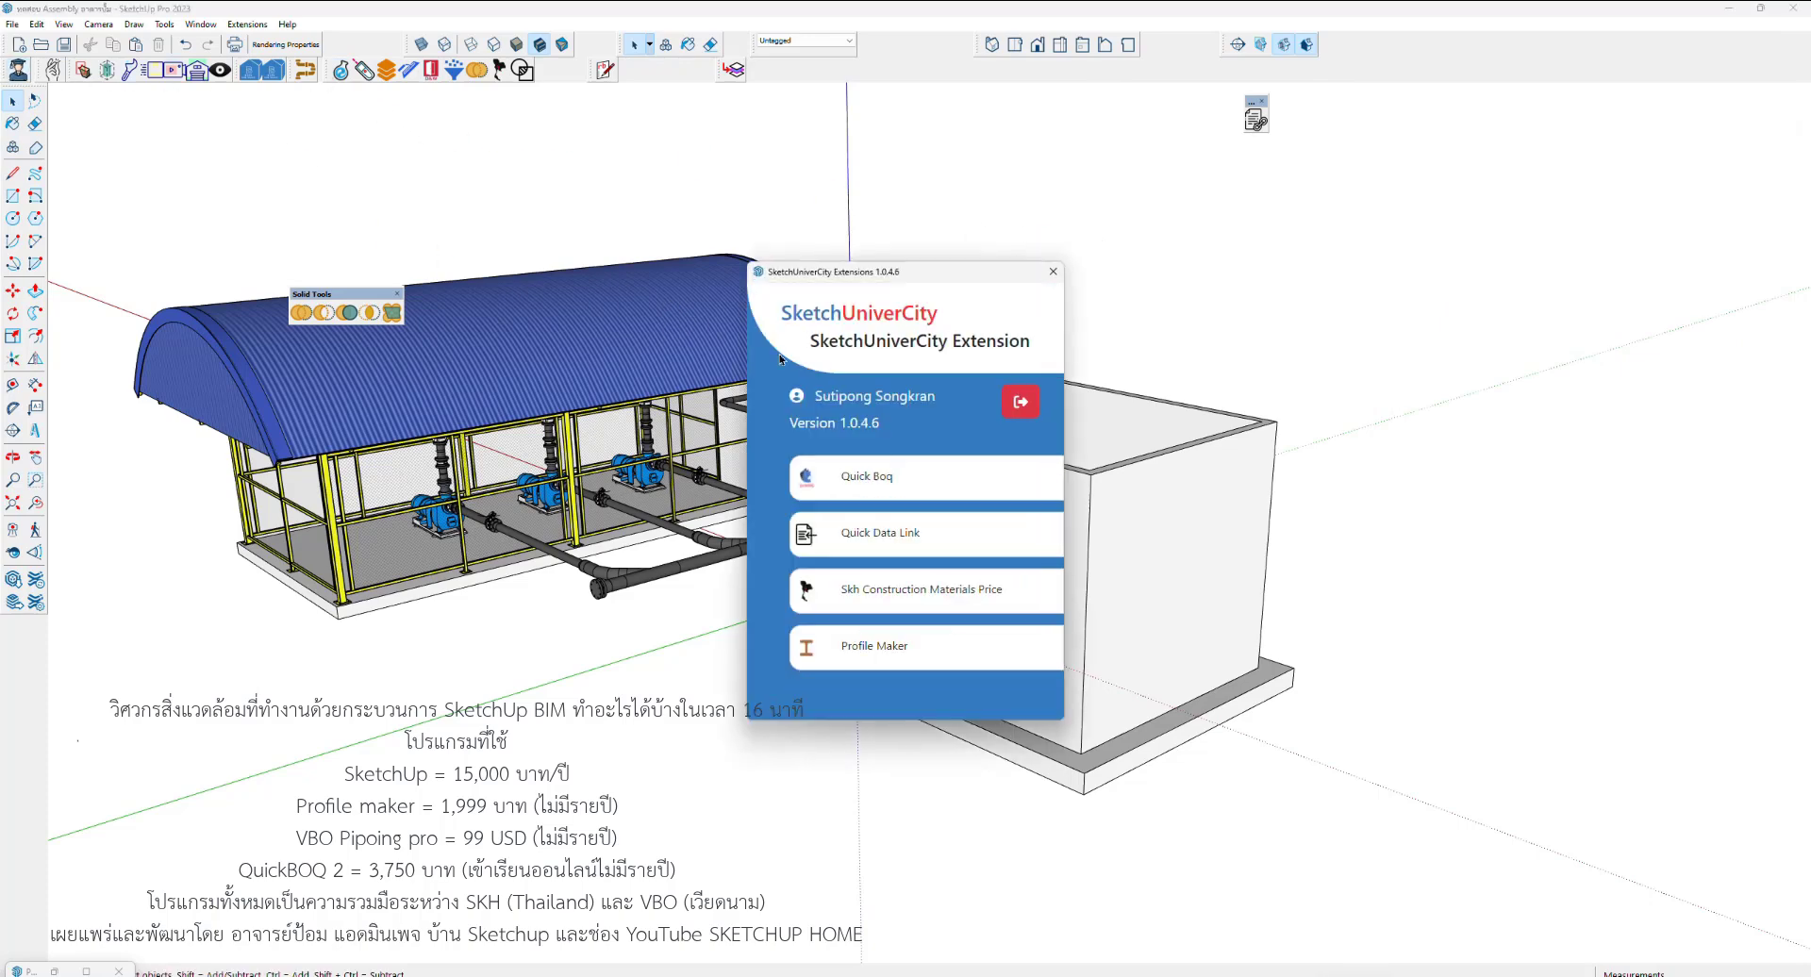
pyautogui.click(864, 482)
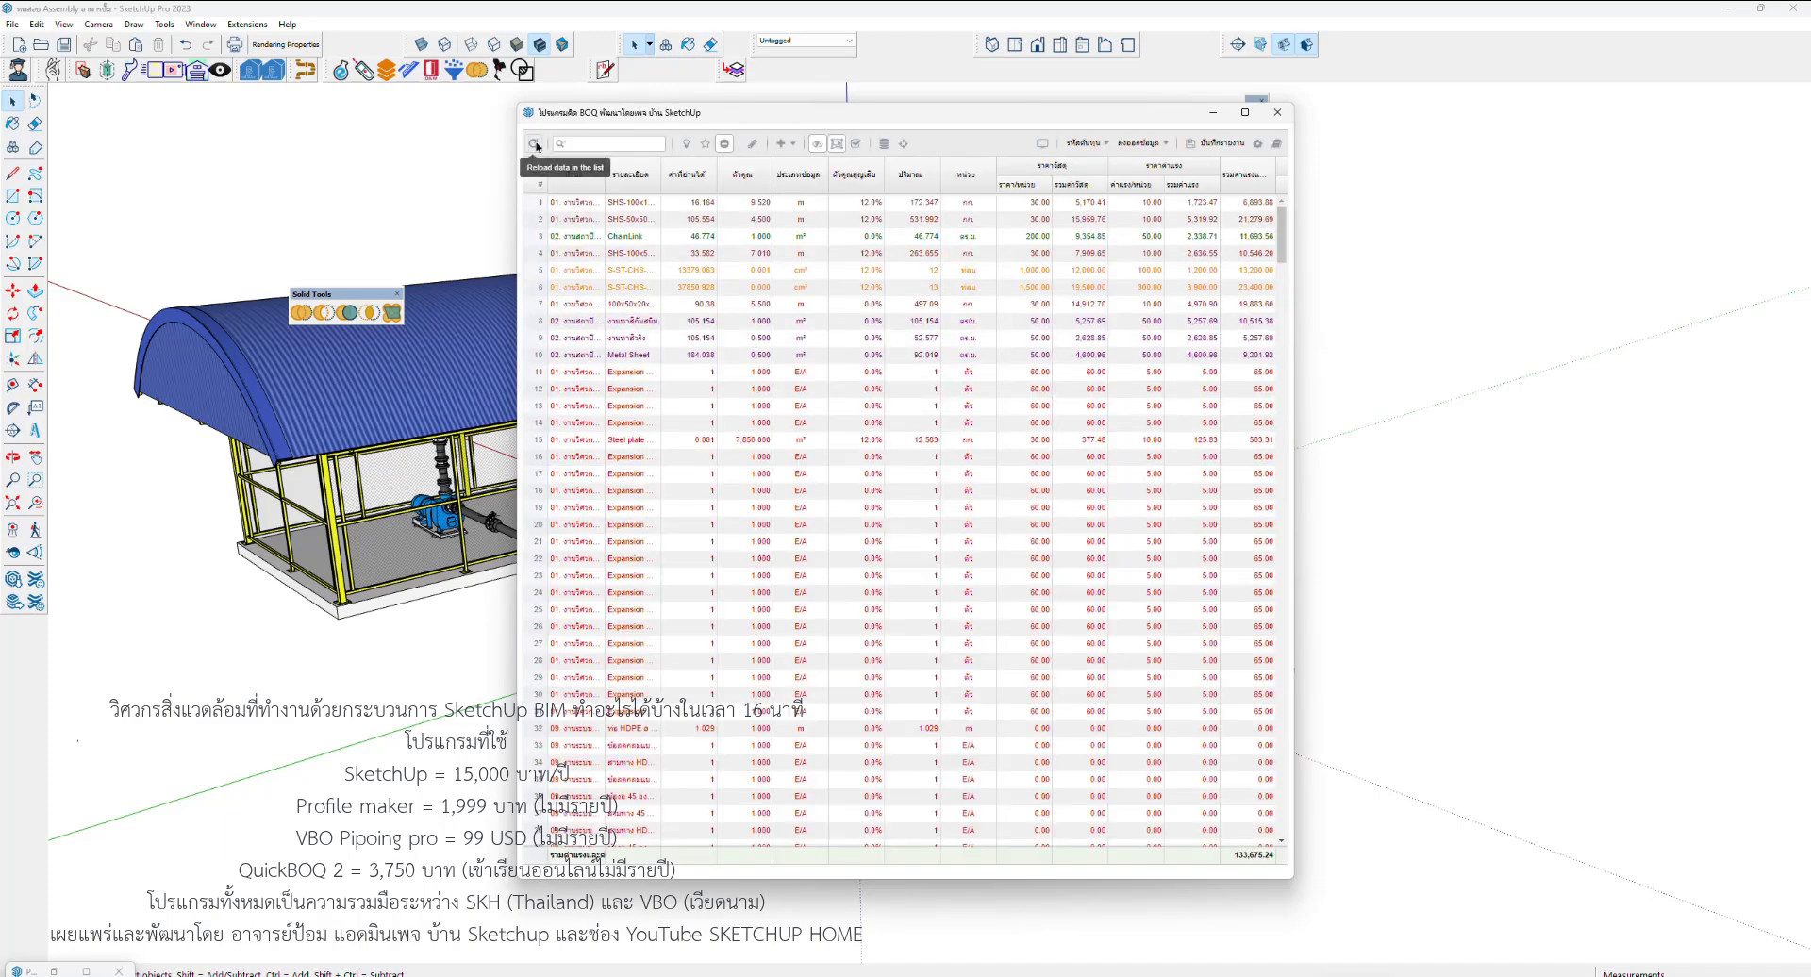
pyautogui.click(533, 144)
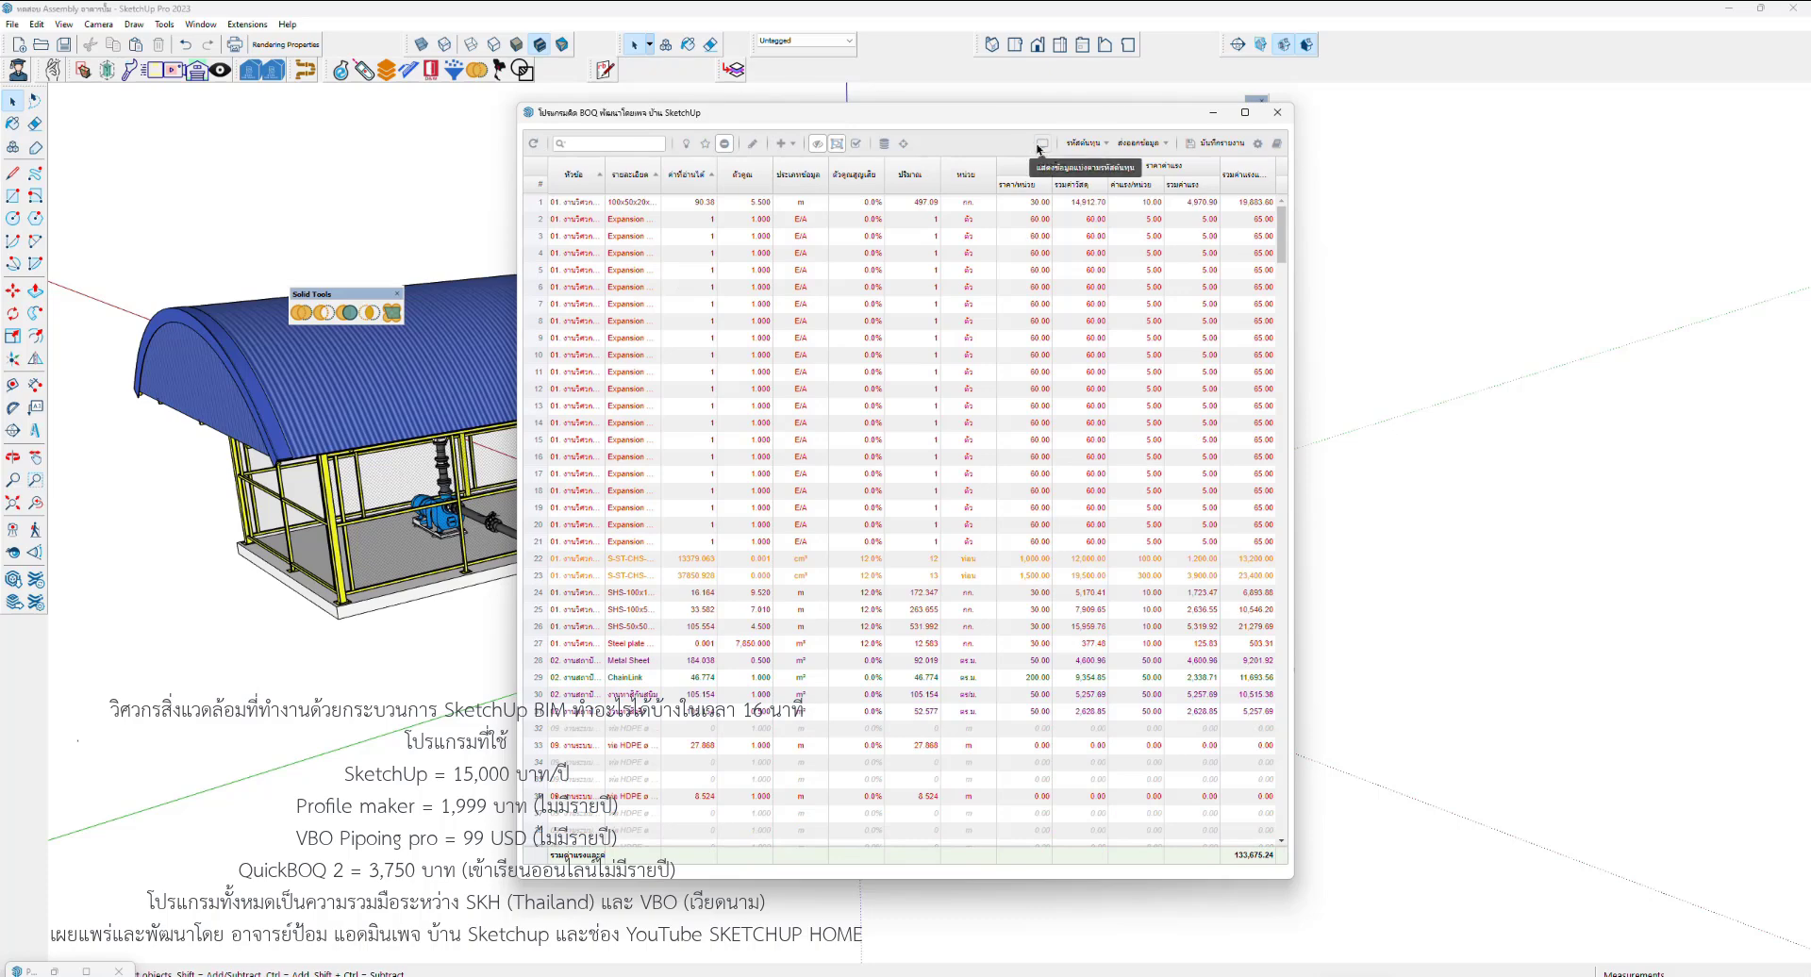
pyautogui.click(1040, 145)
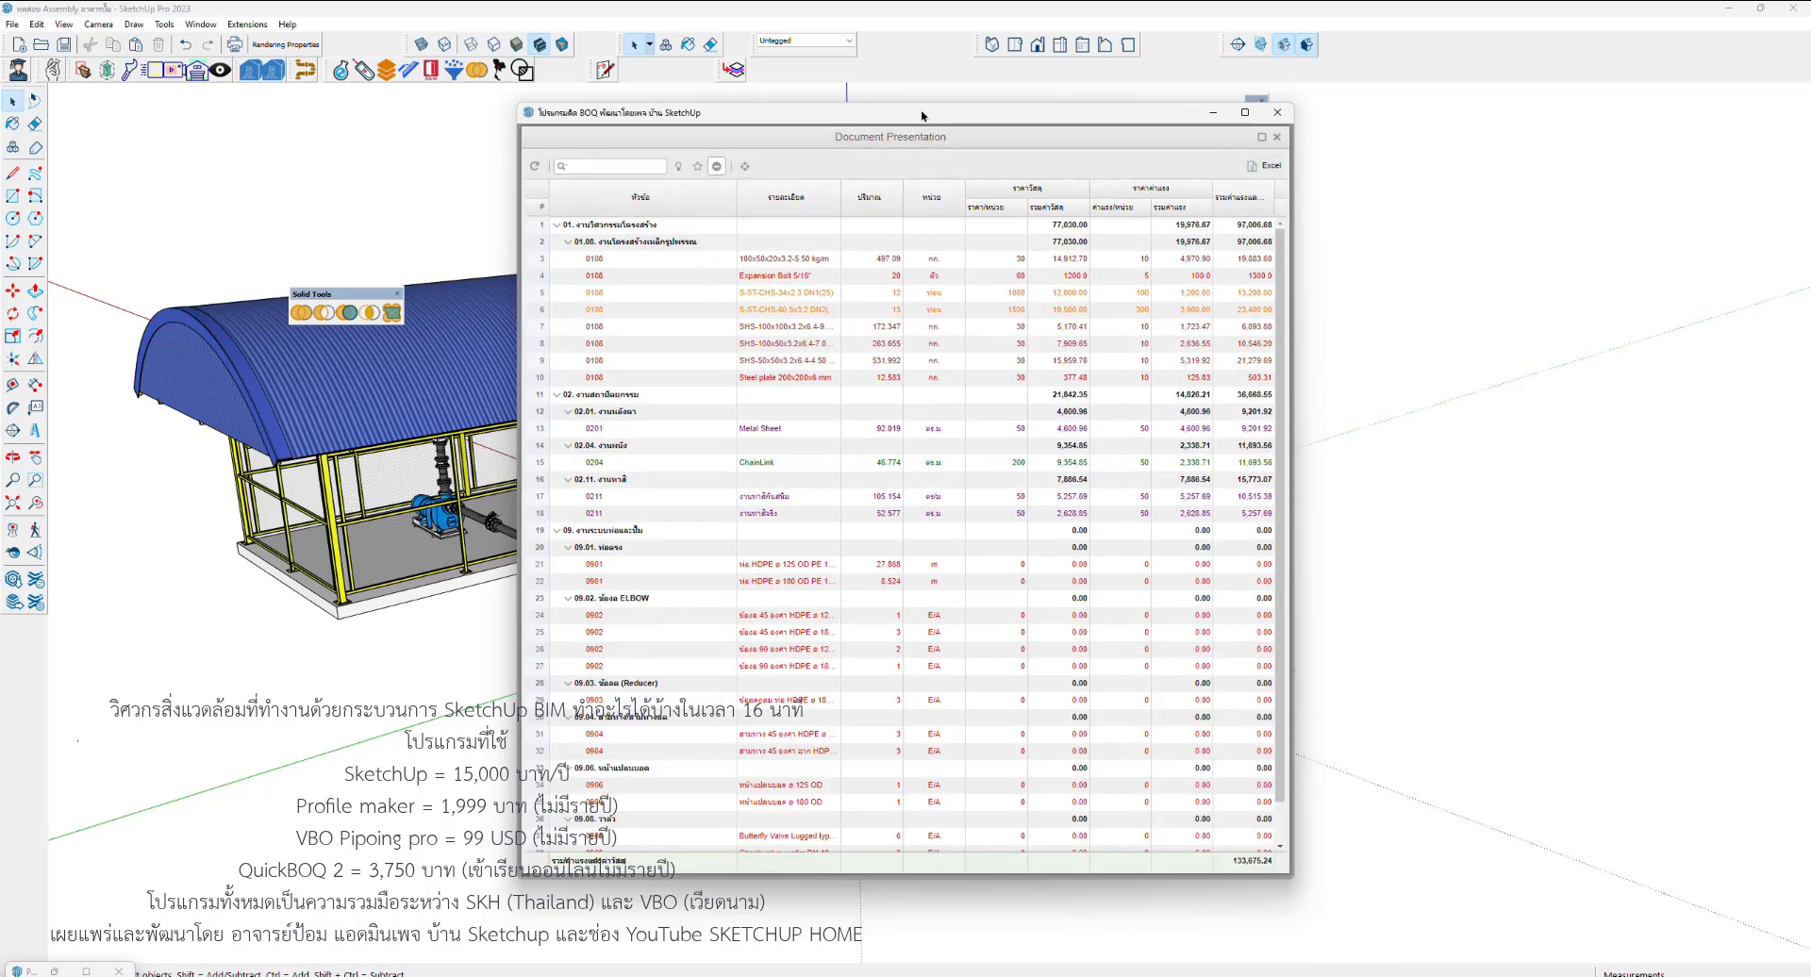
# Move the BOQ window aside and close the extensions panel to reveal the model
pyautogui.moveTo(827, 115); pyautogui.dragTo(1166, 78)
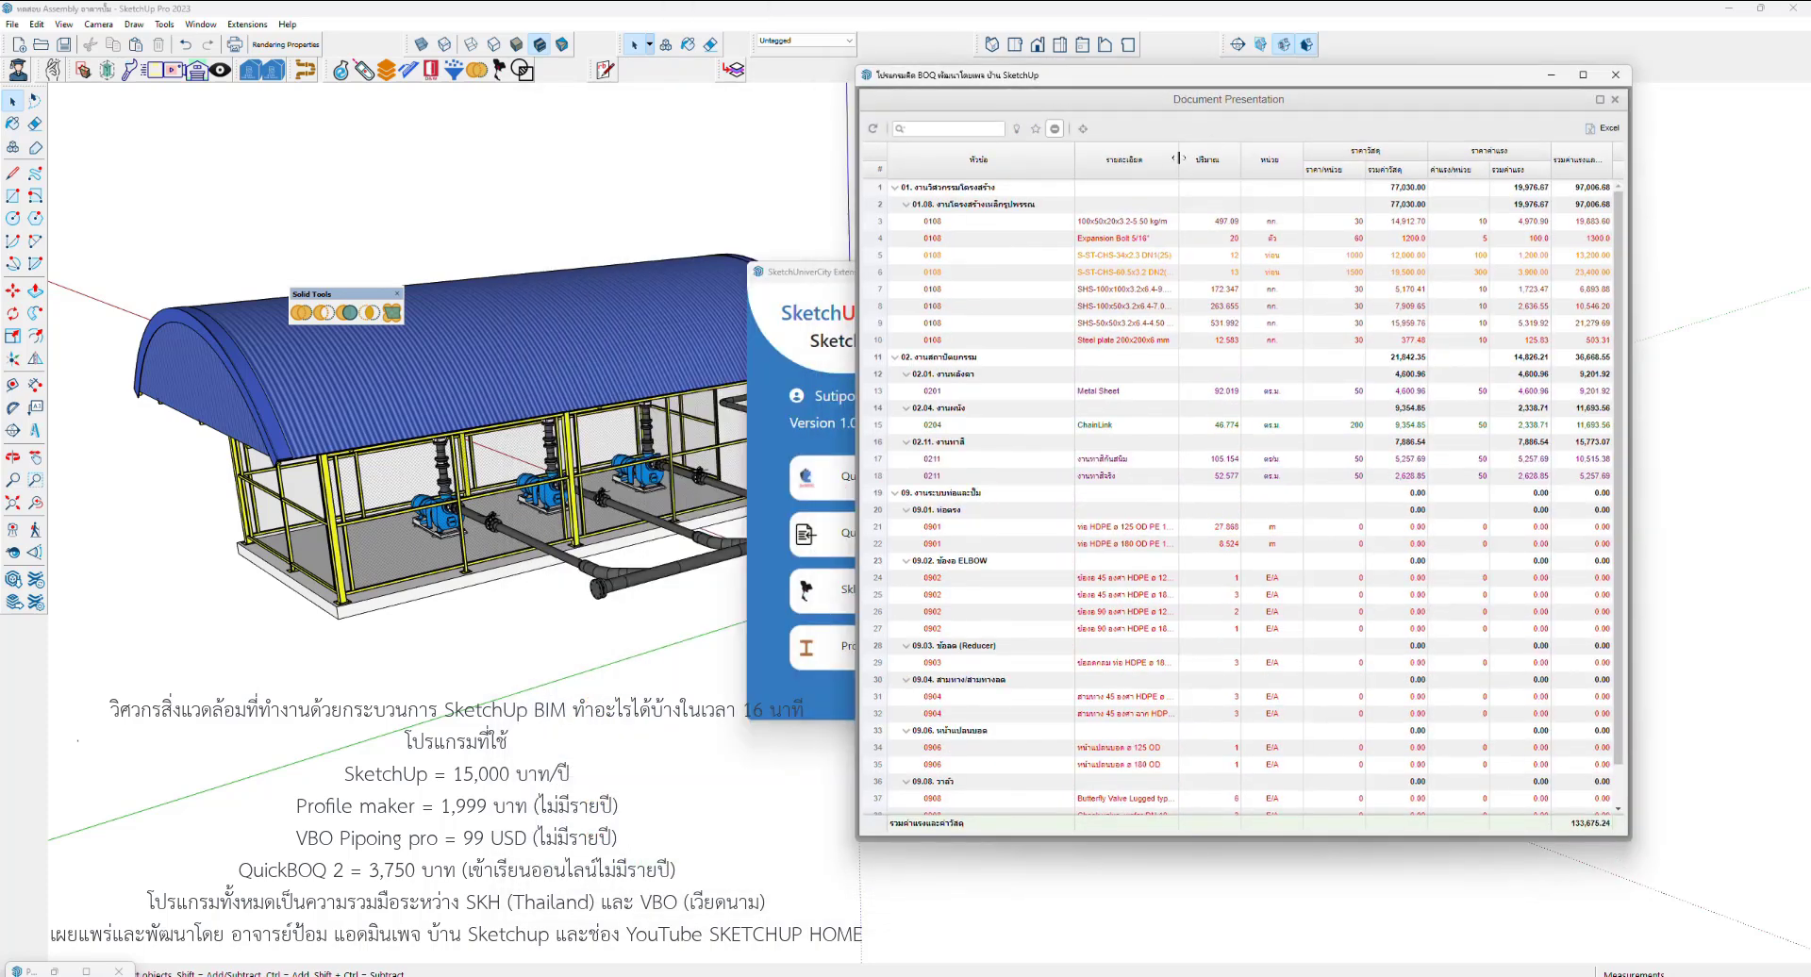
pyautogui.scroll(-1, 1254, 370)
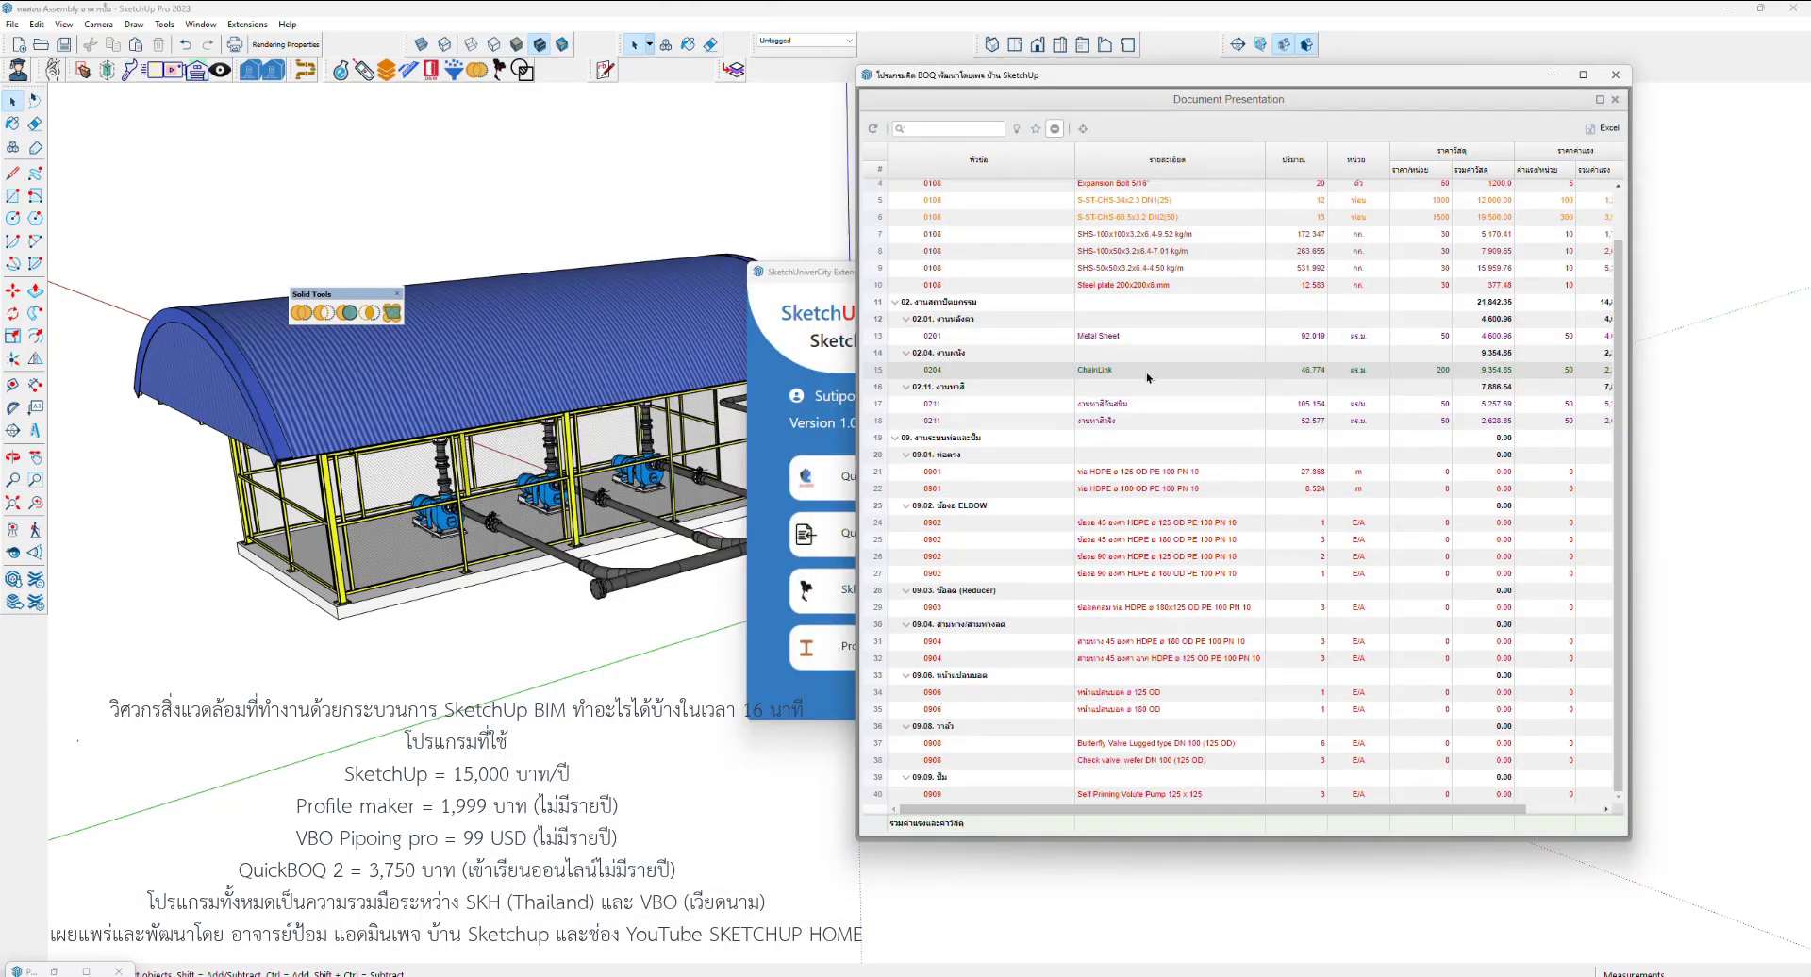
pyautogui.scroll(-2, 405, 404)
pyautogui.scroll(-2, 406, 404)
pyautogui.scroll(-2, 406, 404)
pyautogui.scroll(-2, 406, 404)
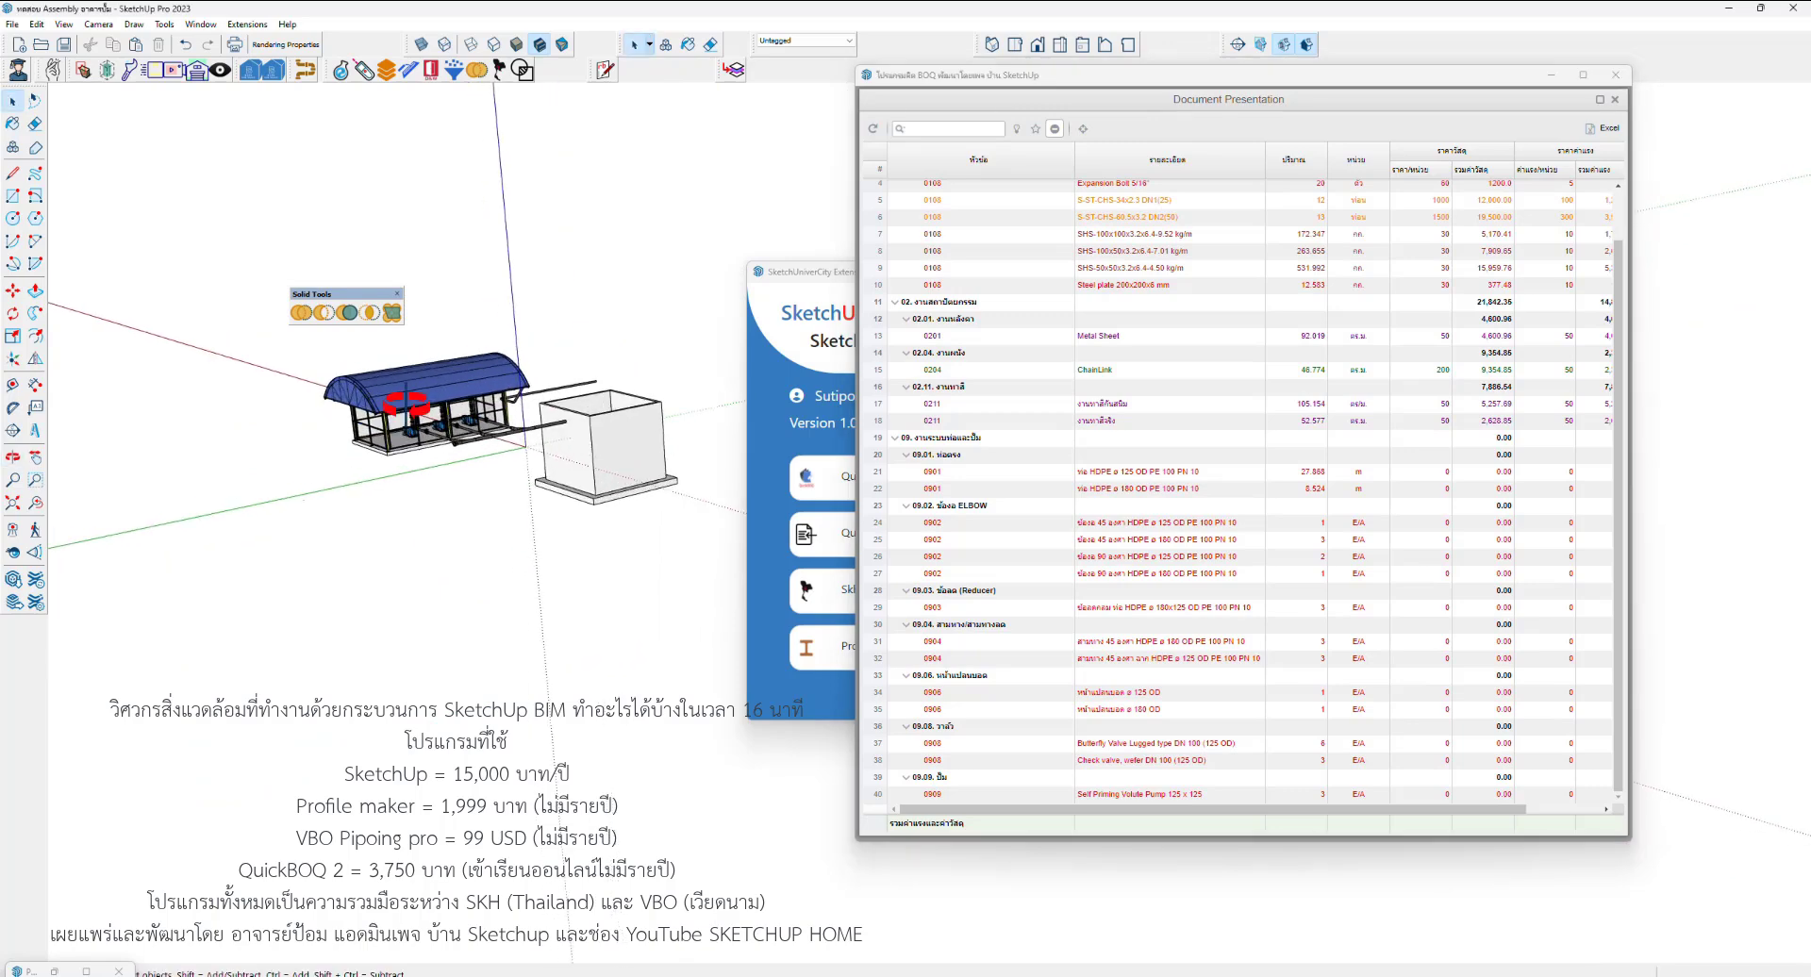
pyautogui.scroll(2, 406, 403)
pyautogui.scroll(2, 415, 377)
pyautogui.scroll(3, 424, 351)
pyautogui.scroll(2, 451, 330)
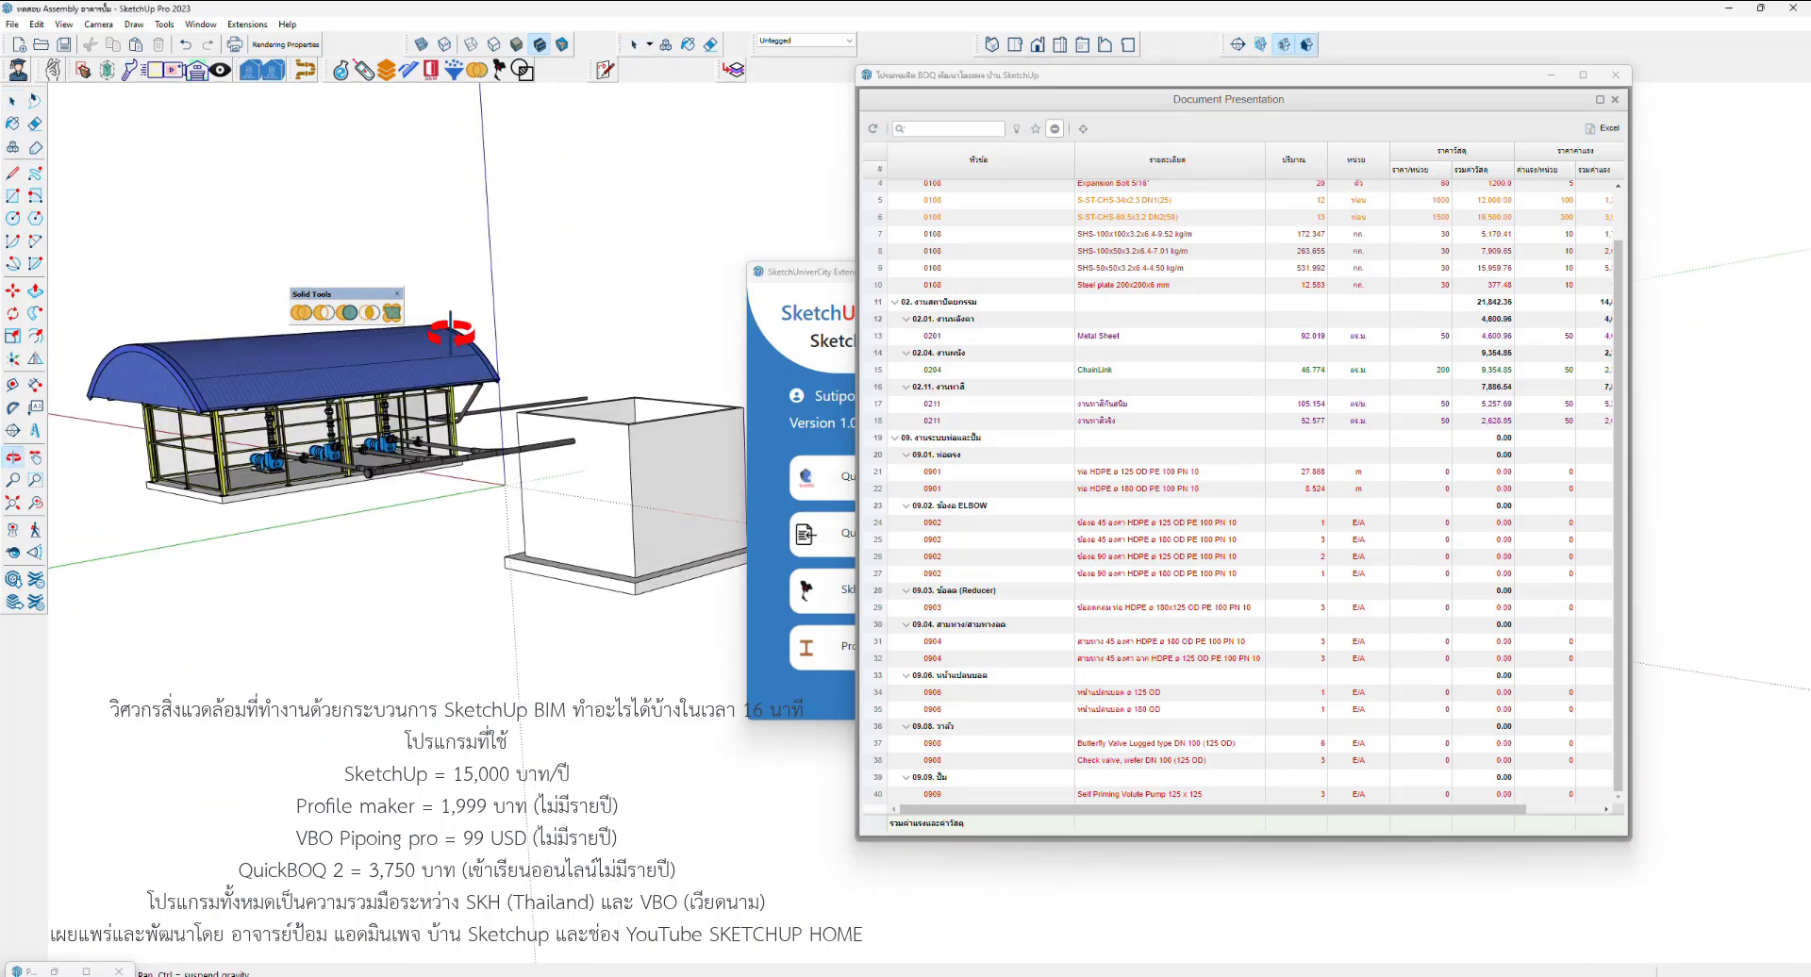
pyautogui.press('space')
pyautogui.moveTo(801, 272); pyautogui.dragTo(776, 324)
pyautogui.click(927, 346)
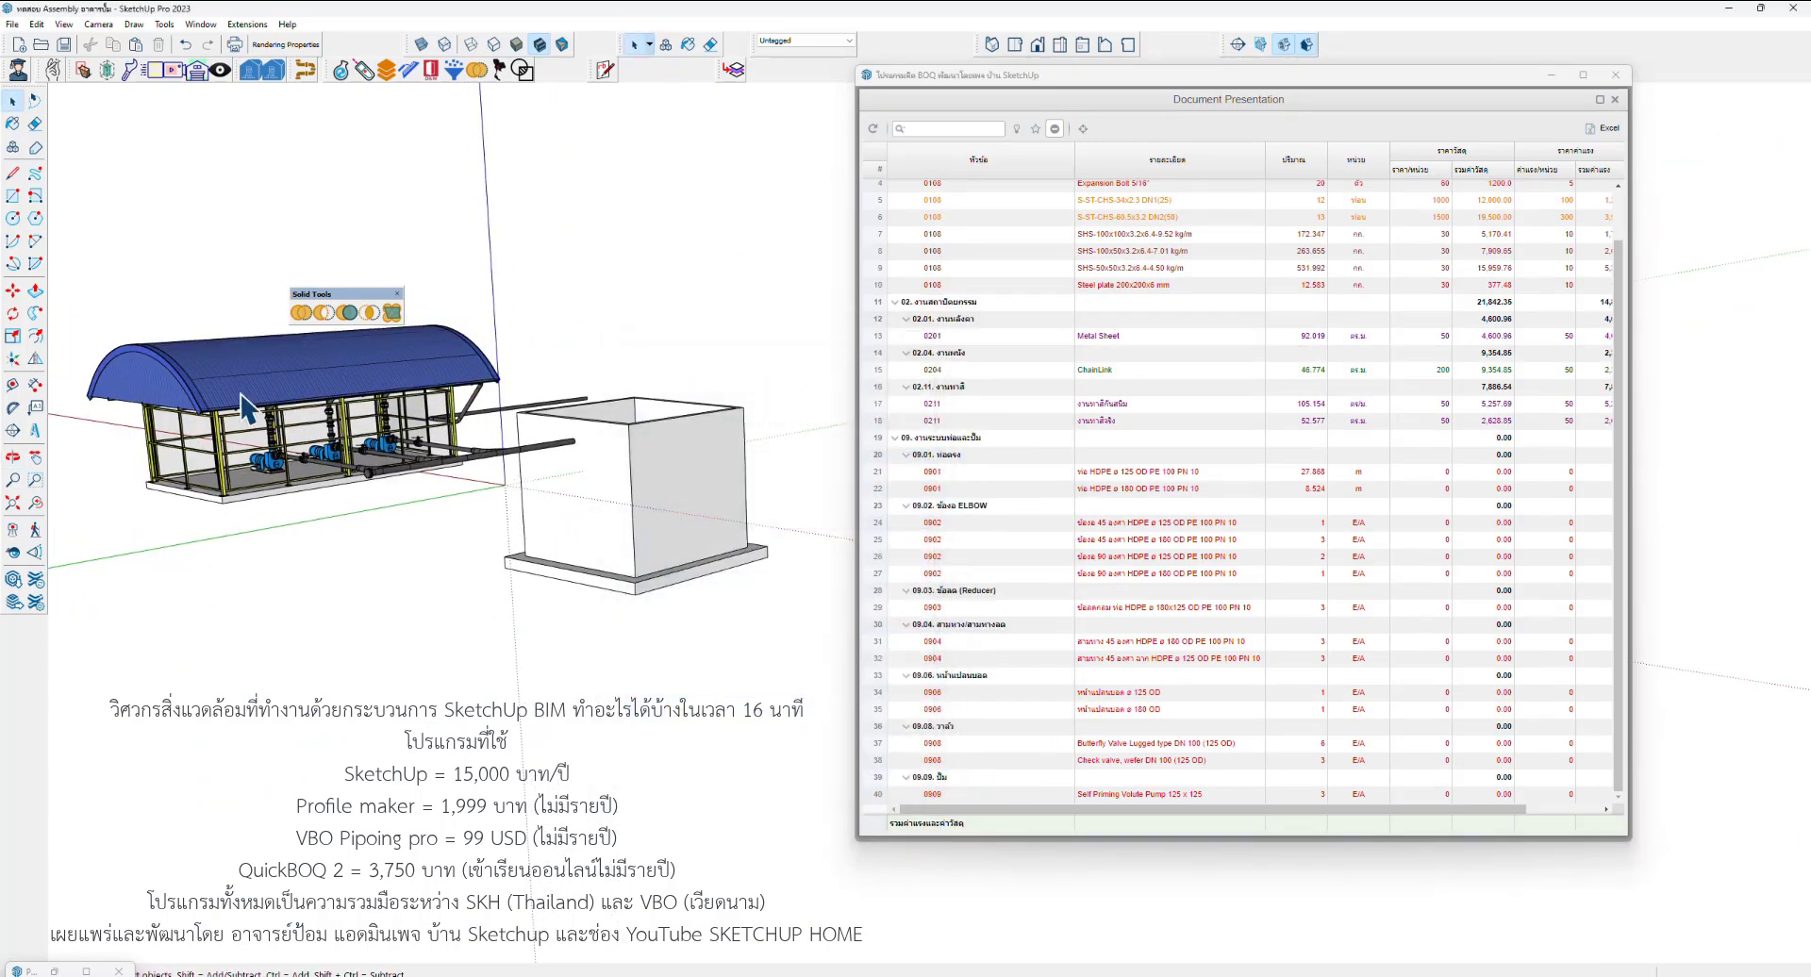
pyautogui.scroll(1, 176, 373)
pyautogui.scroll(1, 179, 372)
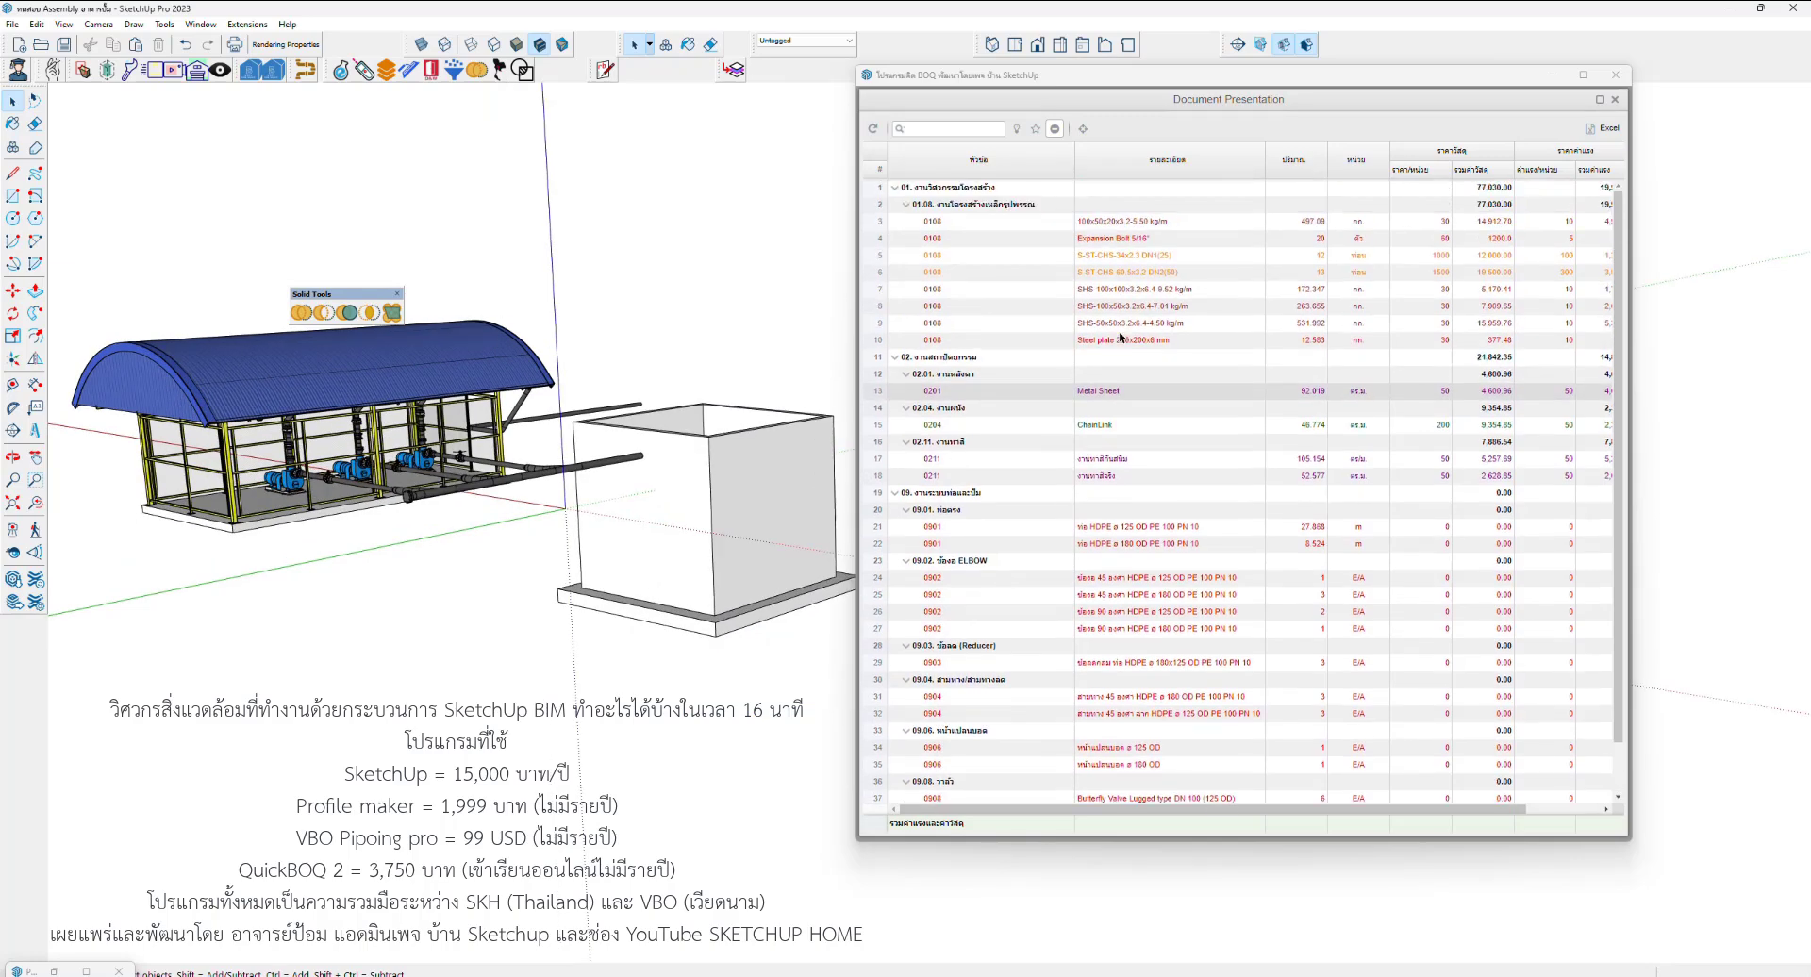
pyautogui.scroll(1, 1120, 337)
pyautogui.scroll(-1, 1061, 426)
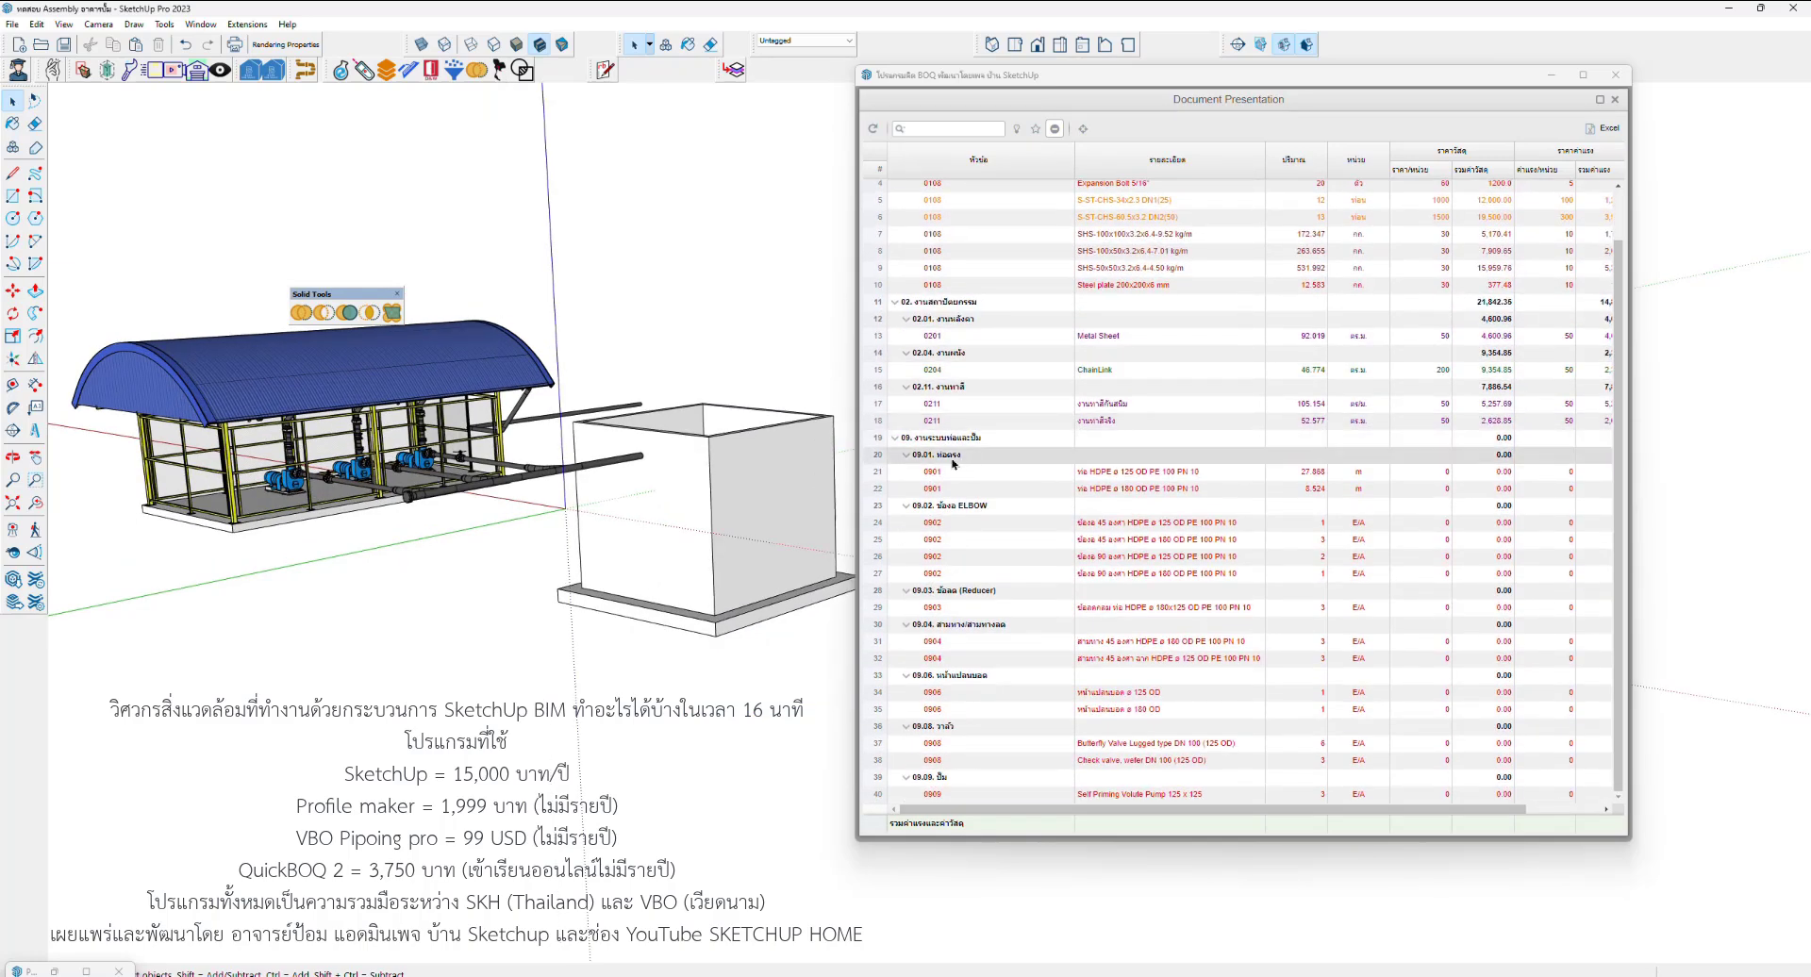
# Turn on highlighting and check the 09.01 pipe group and each HDPE elbow line in the model
pyautogui.click(944, 459)
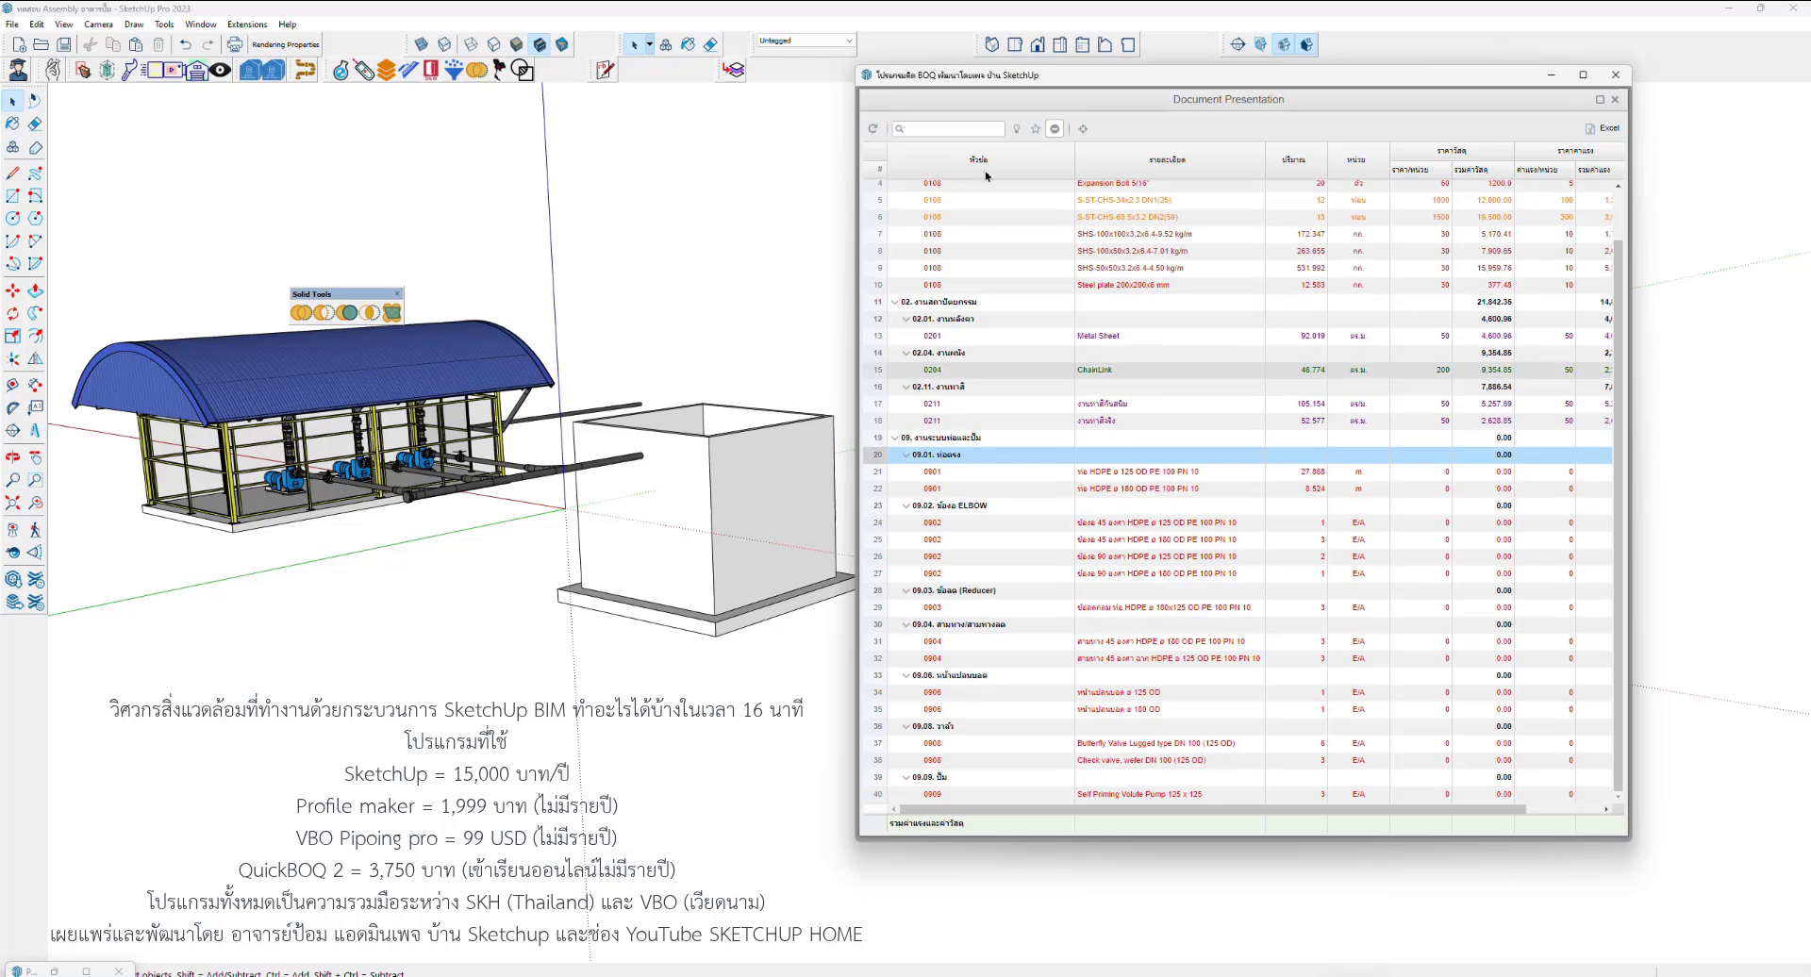
pyautogui.click(1016, 135)
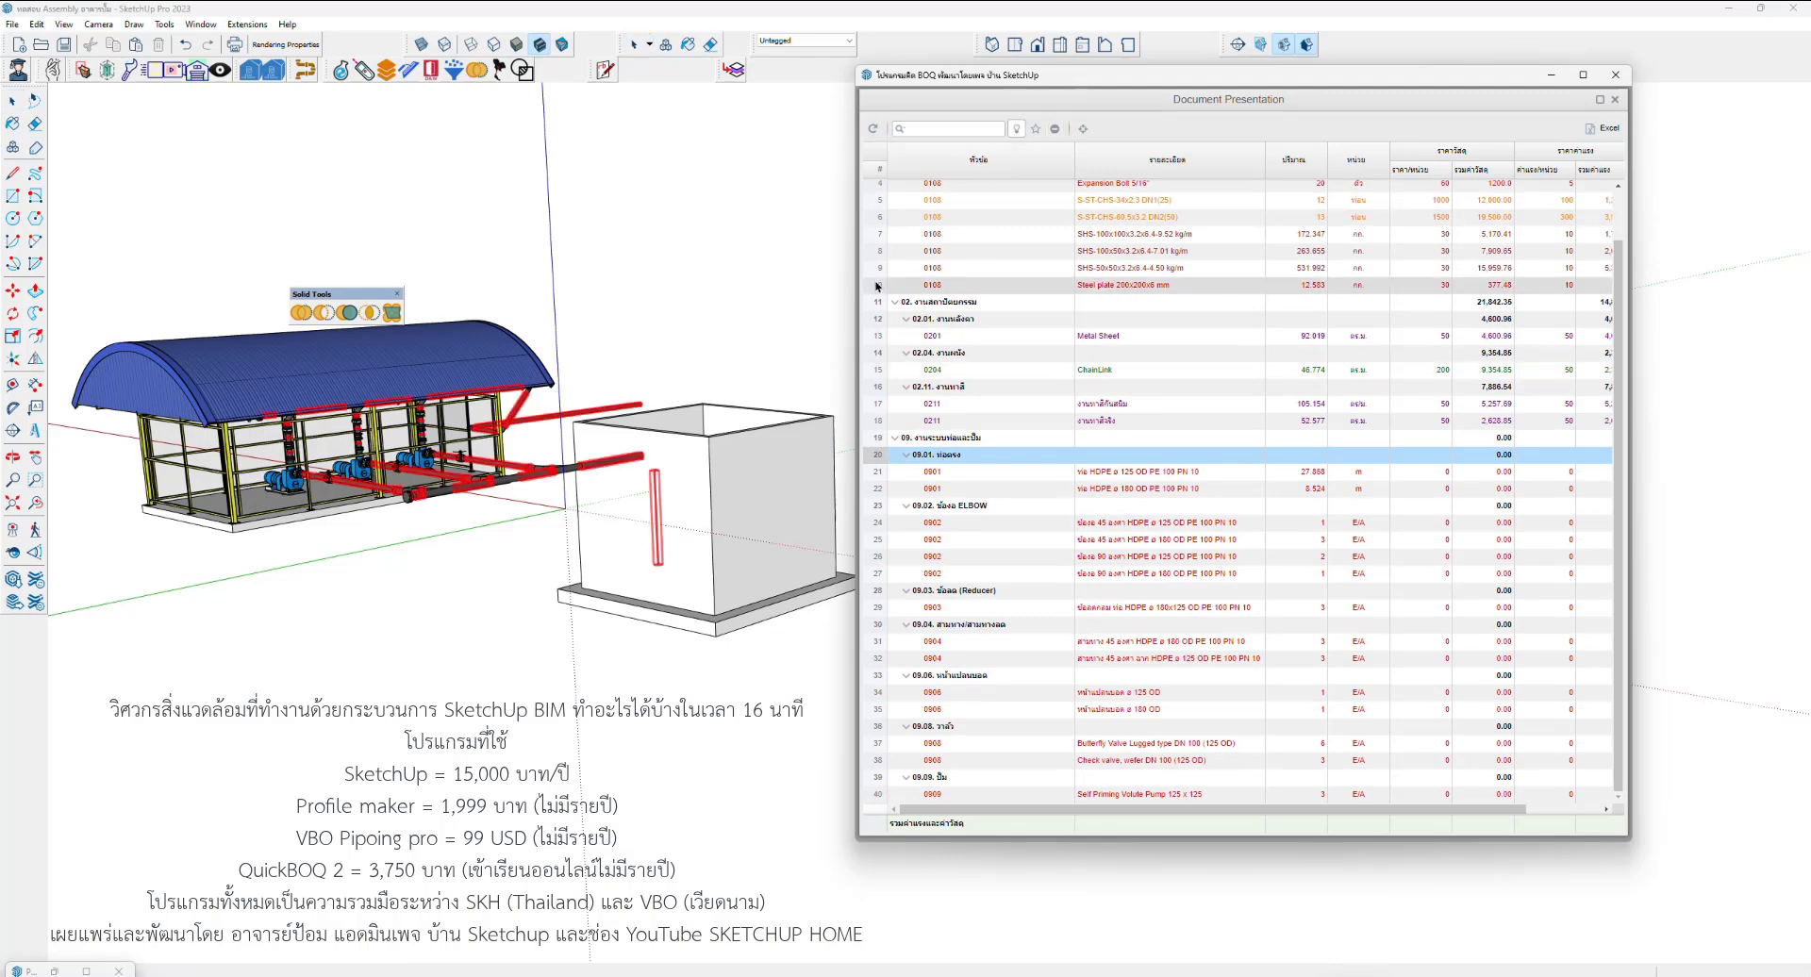
pyautogui.click(1113, 523)
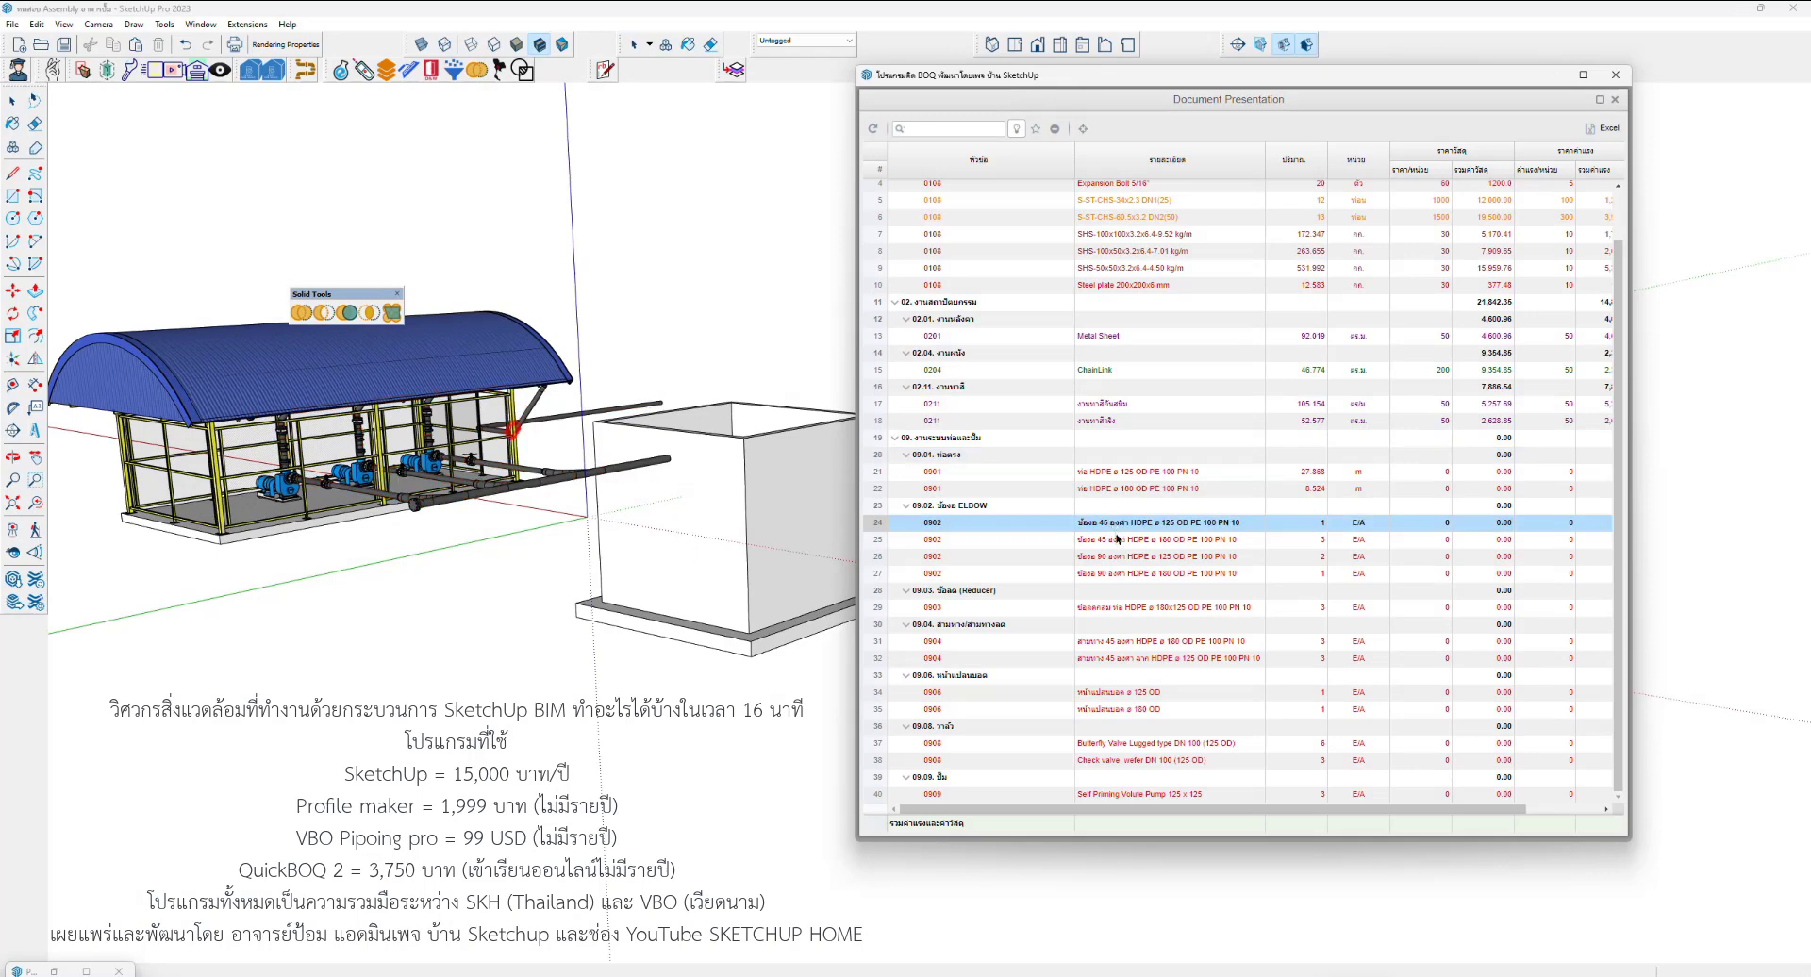
pyautogui.click(1118, 539)
pyautogui.click(1119, 557)
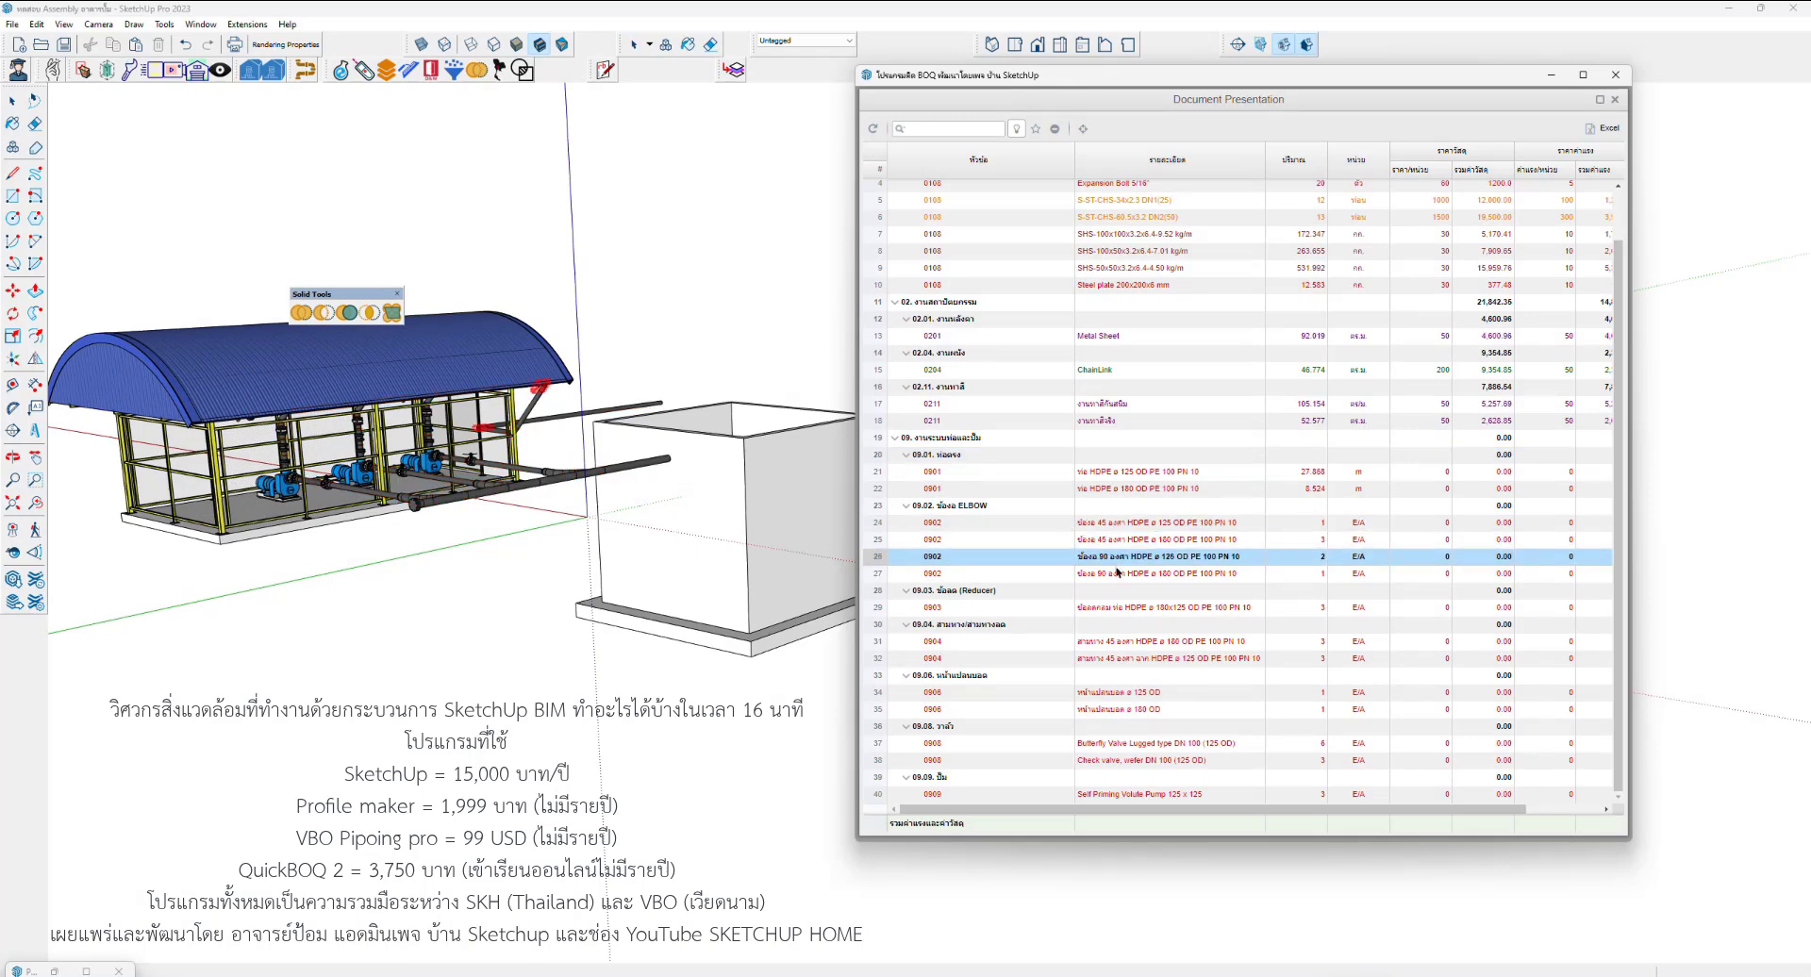
pyautogui.click(1119, 573)
pyautogui.click(955, 509)
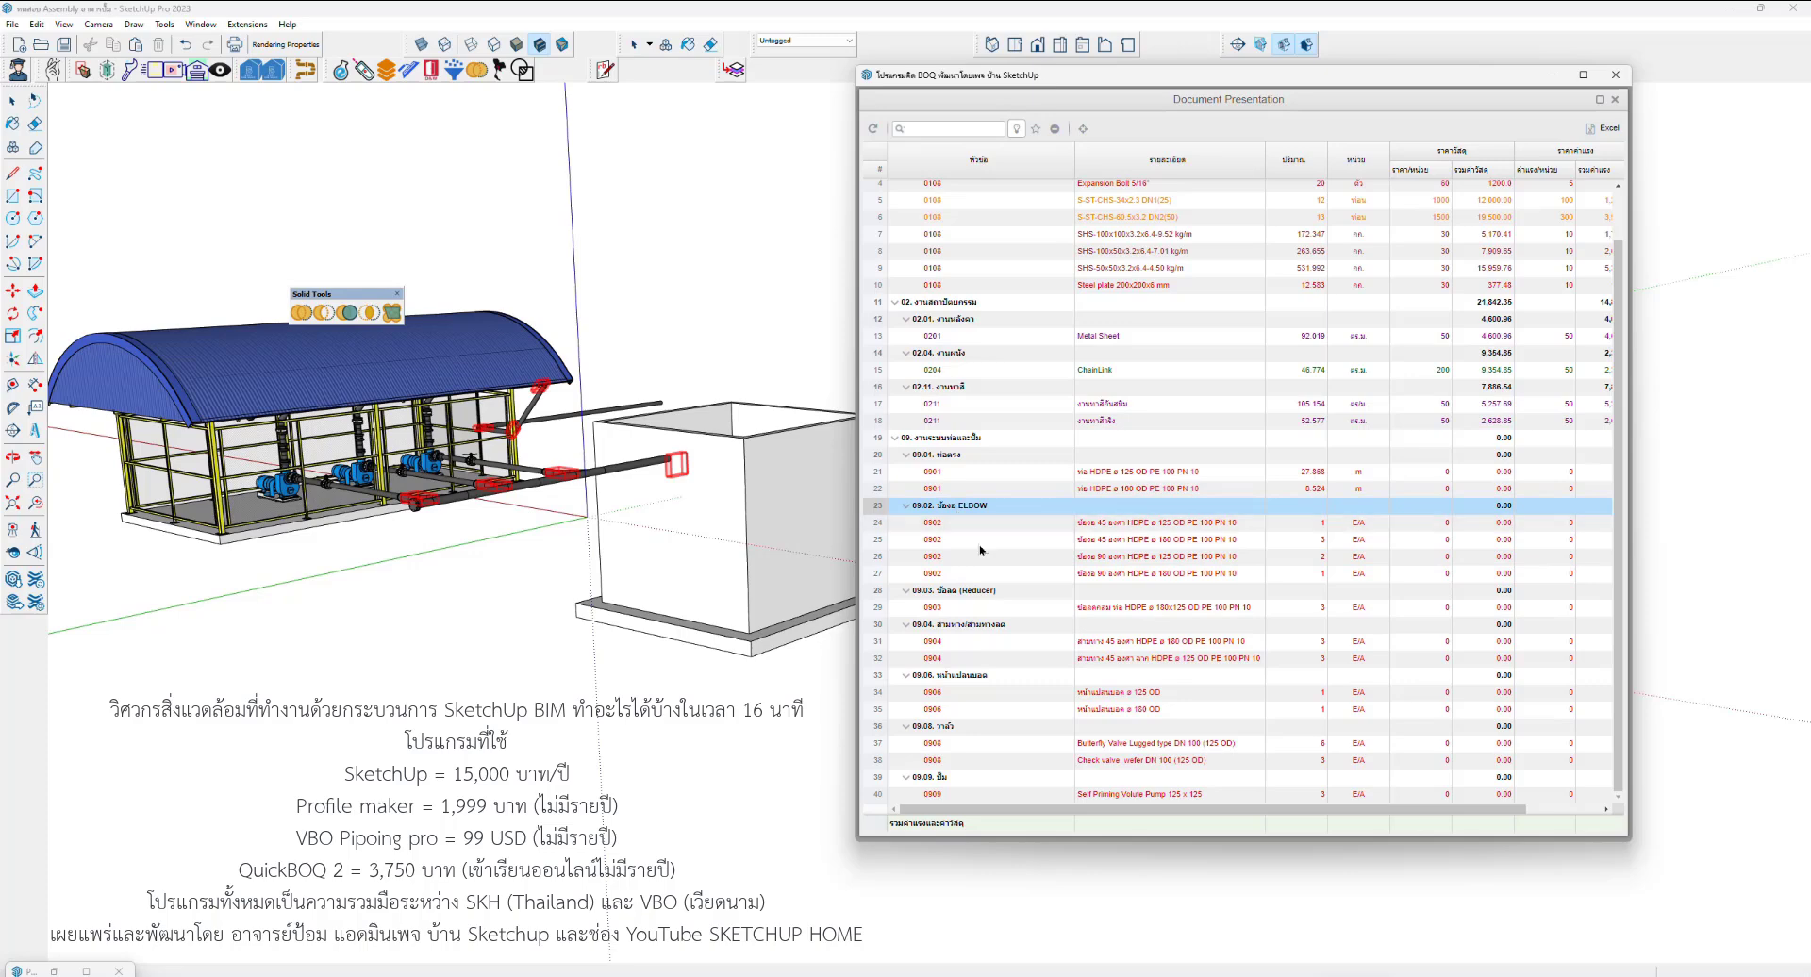
# Highlight the reducers, 09.06 parts, valves and pumps, then steel lines from roof to columns
pyautogui.click(978, 590)
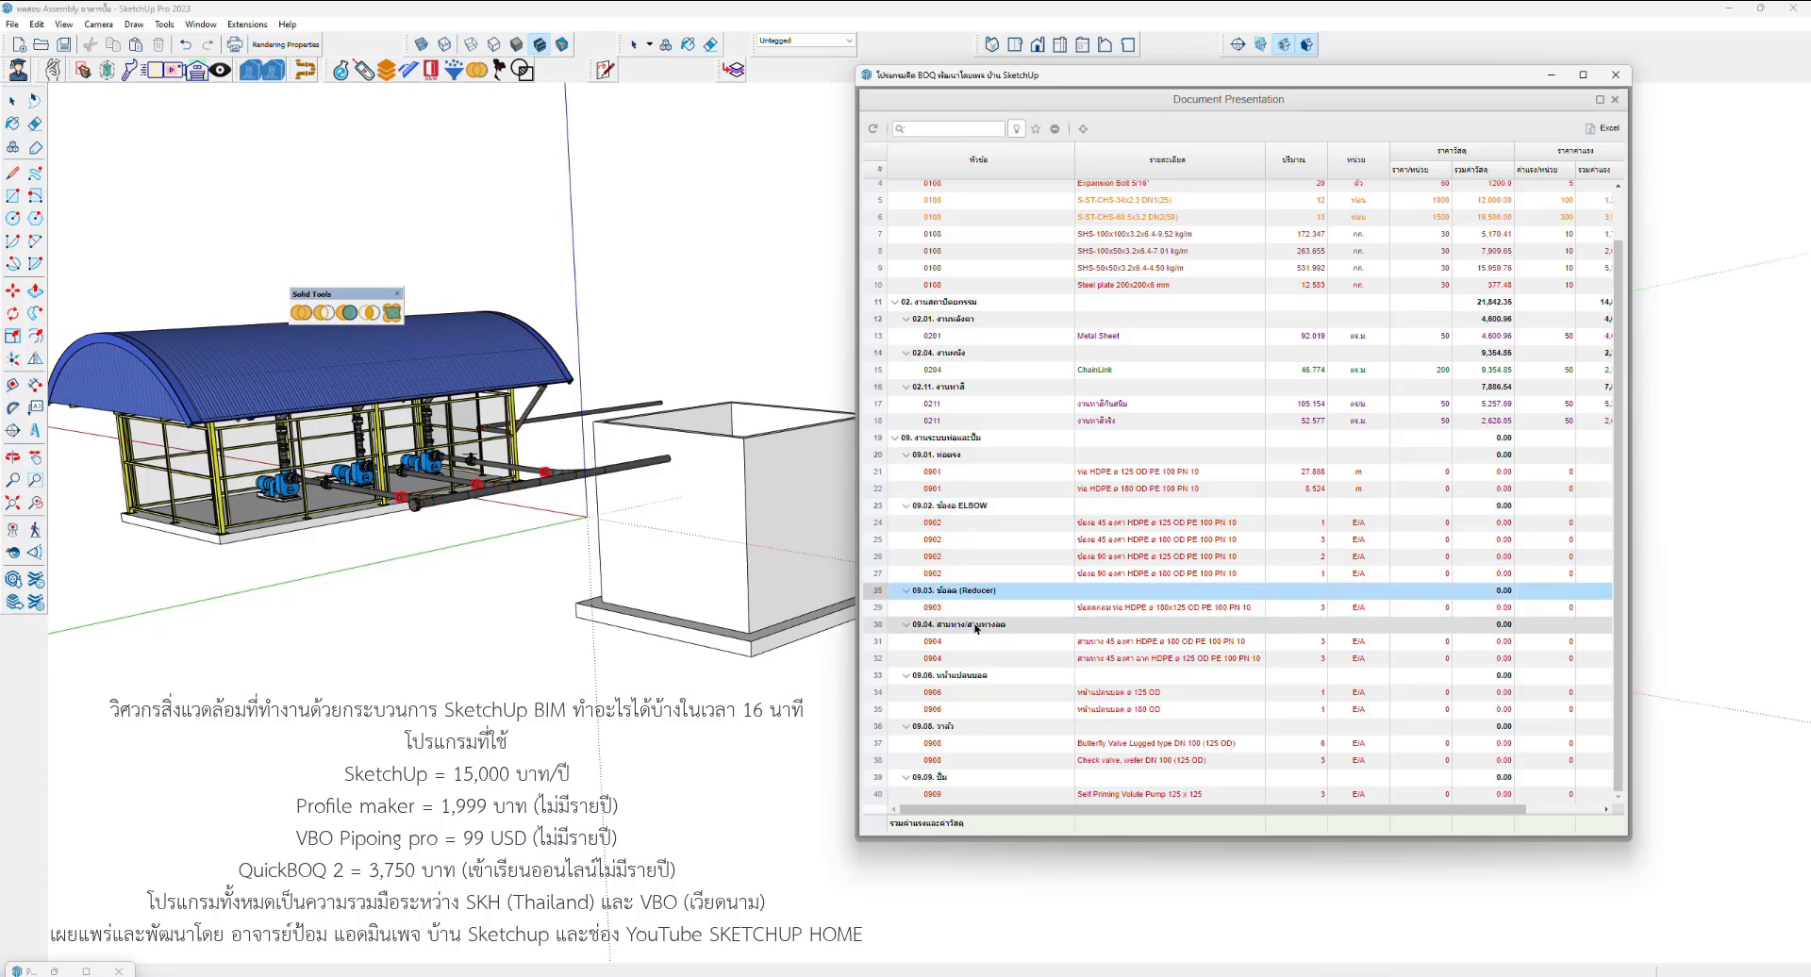
pyautogui.click(967, 675)
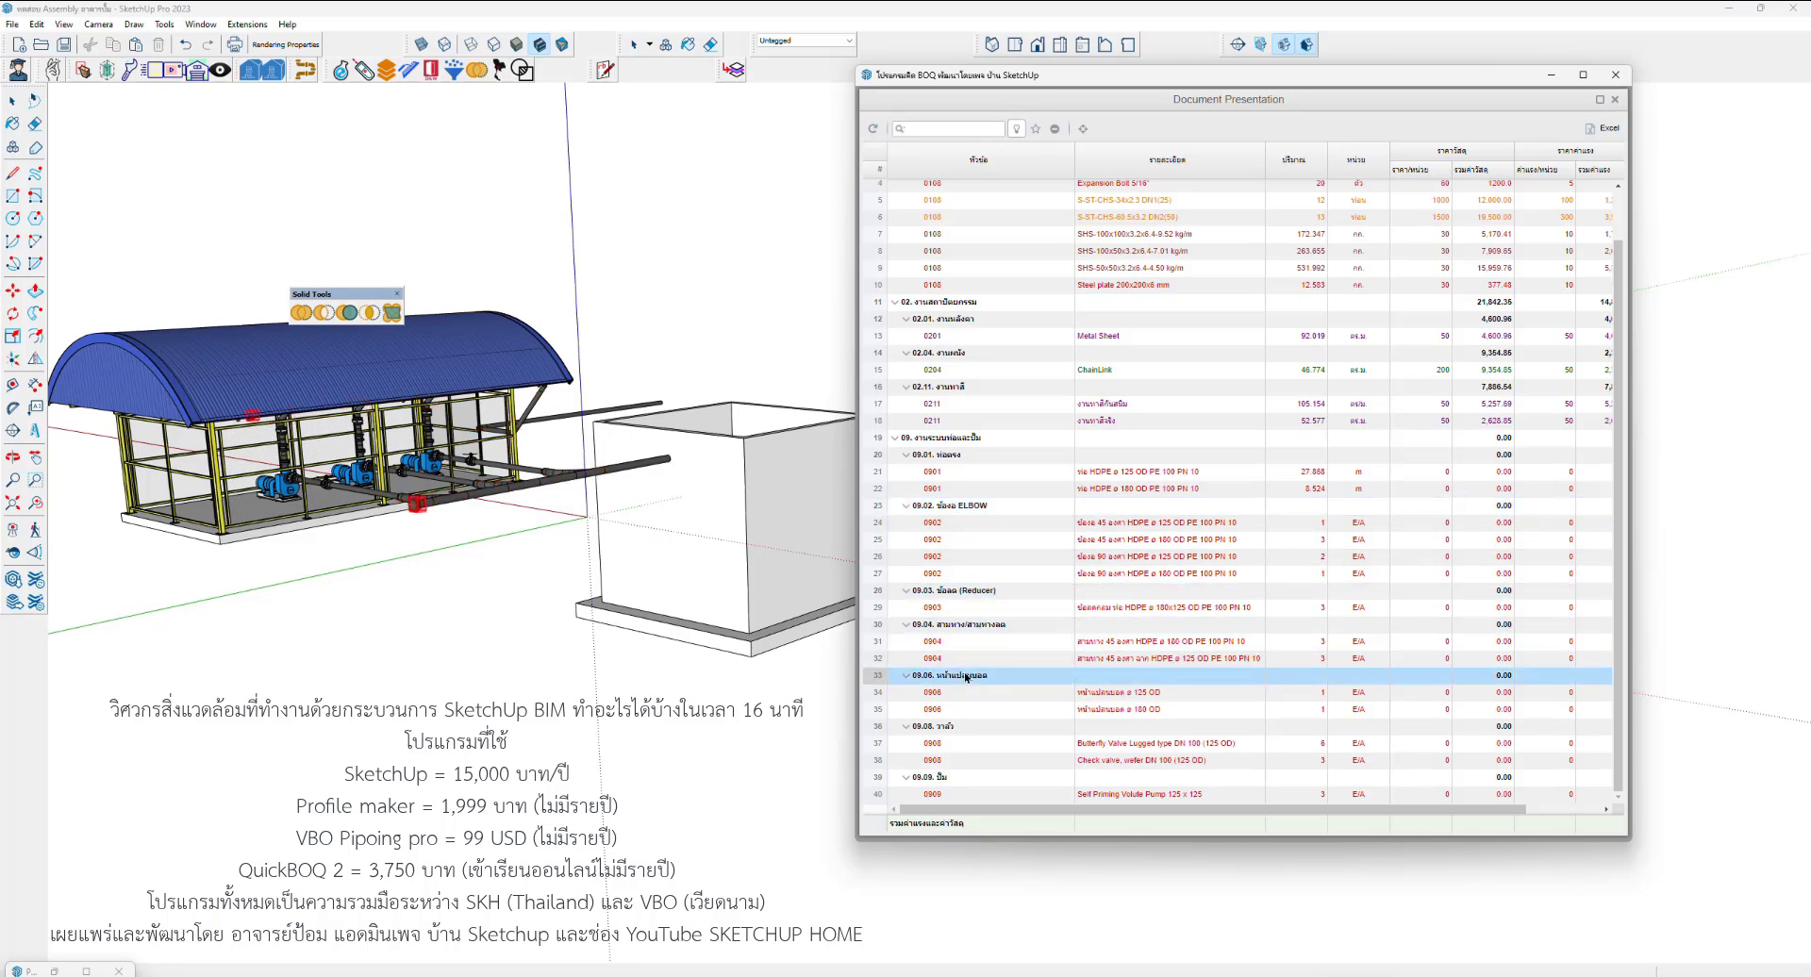
pyautogui.click(941, 726)
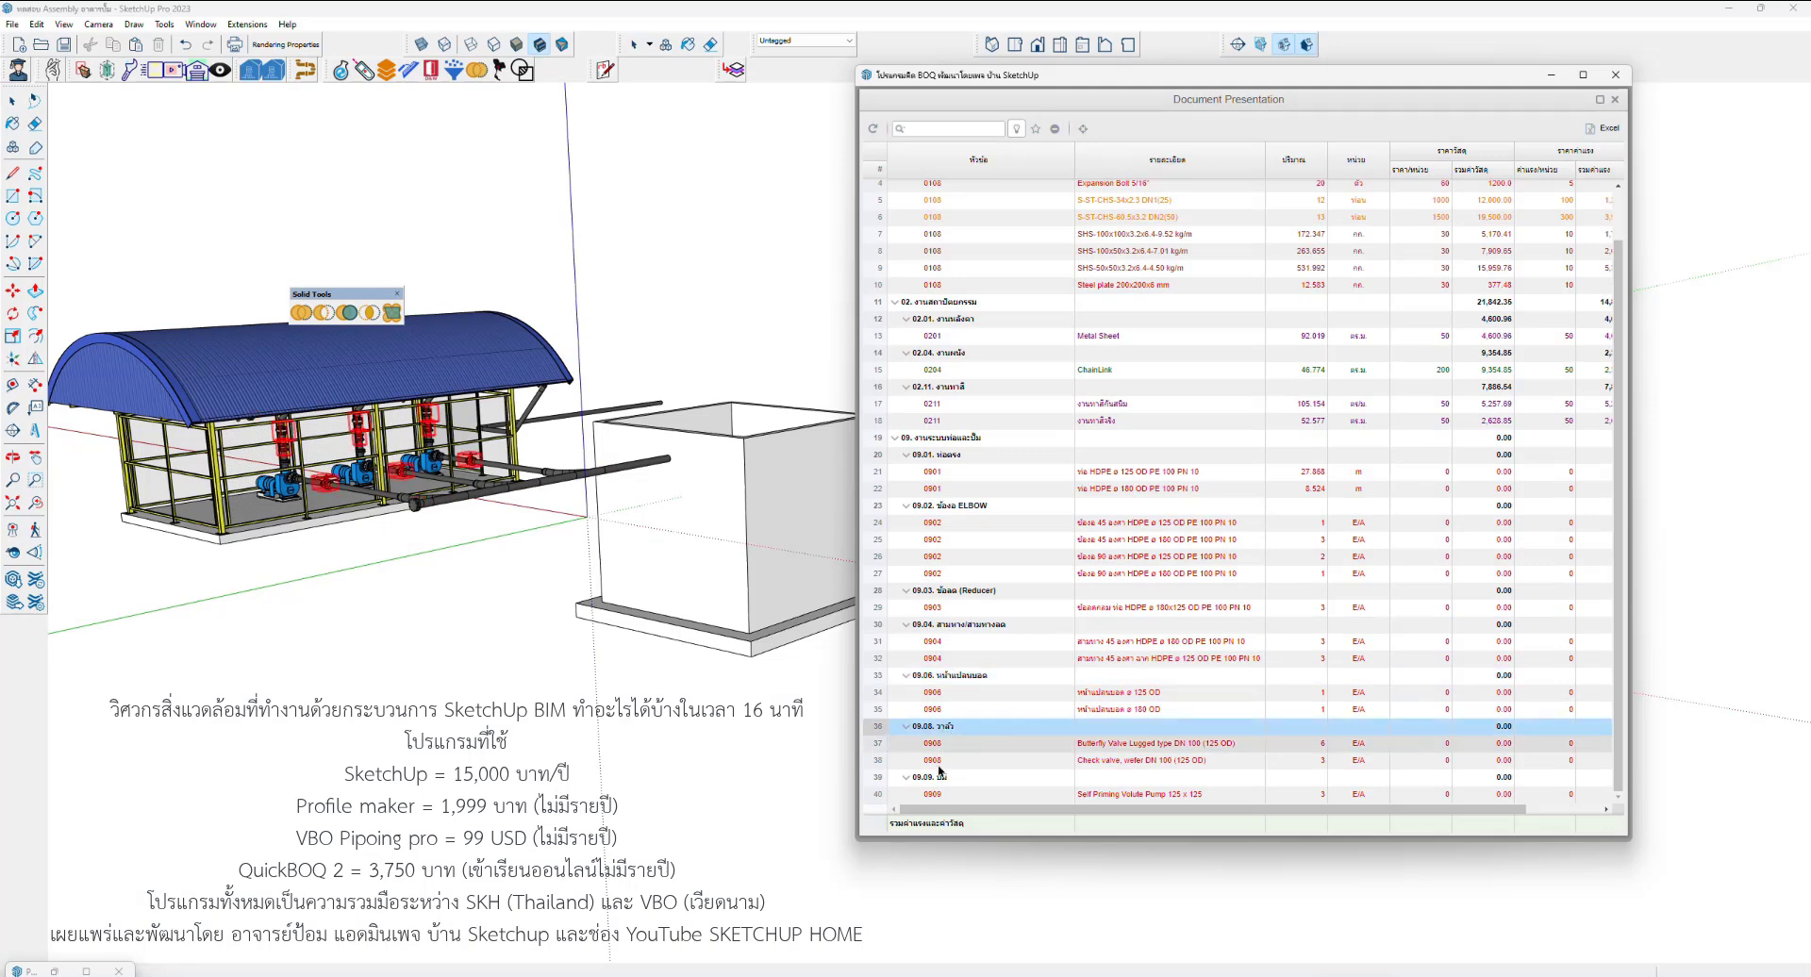
pyautogui.click(940, 773)
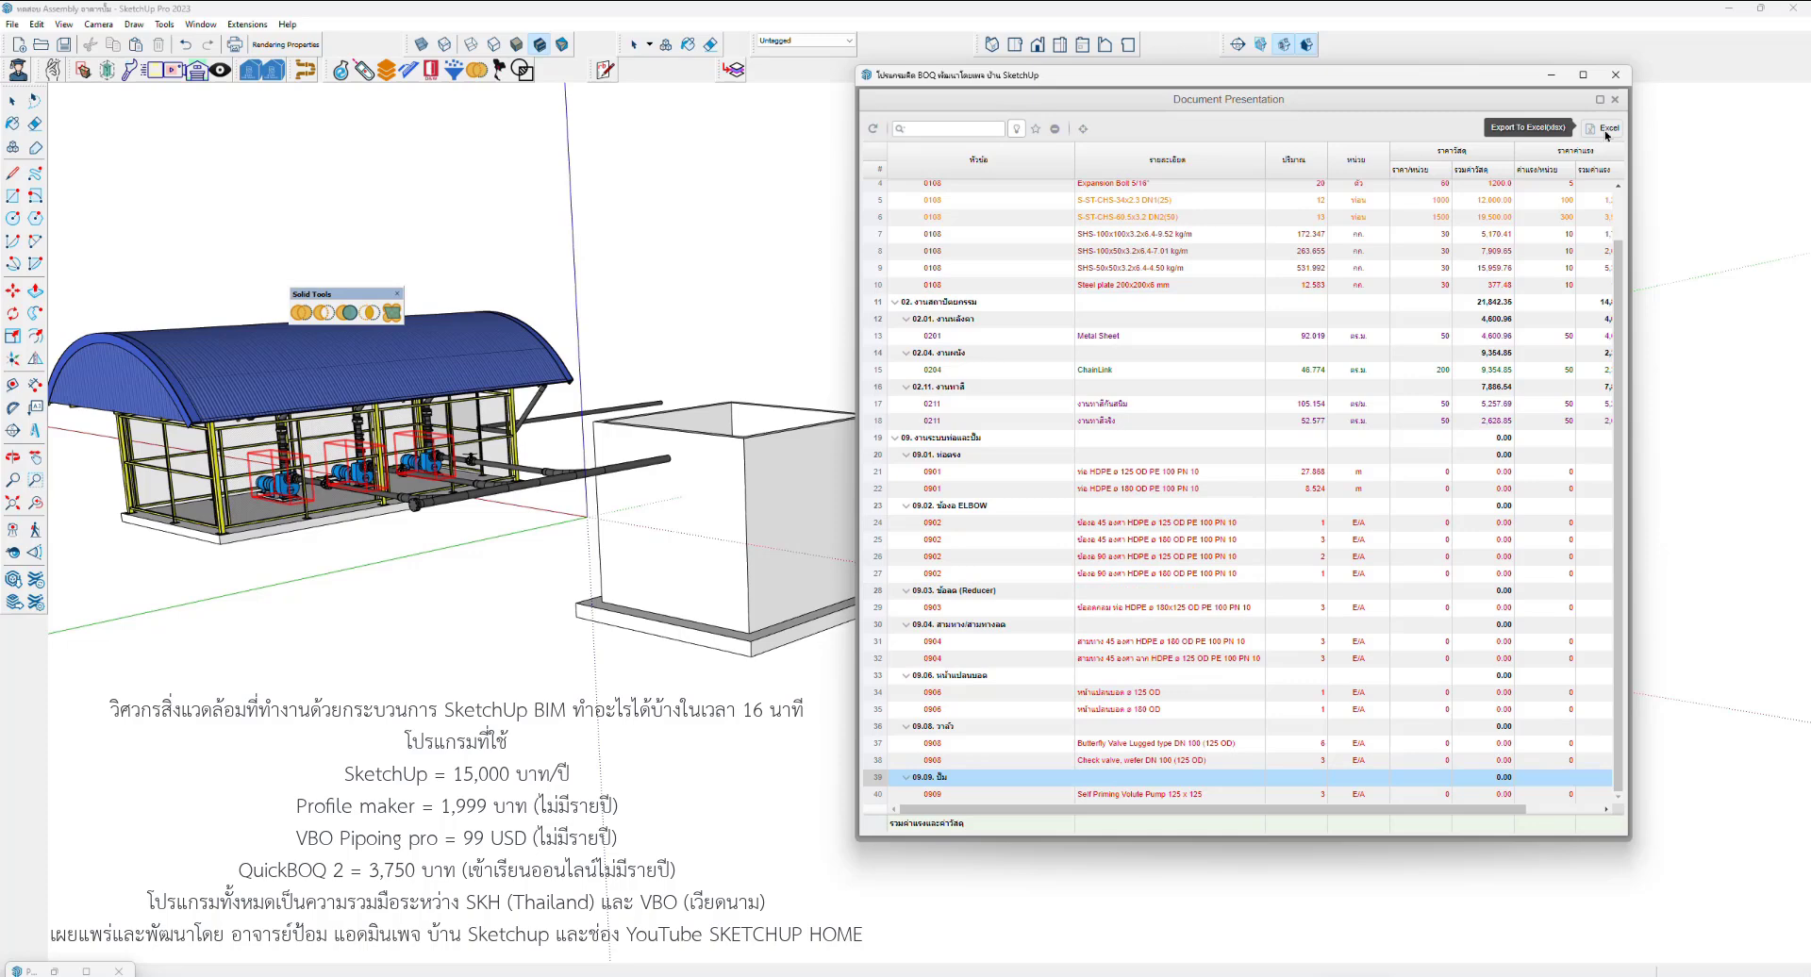
pyautogui.scroll(1, 1170, 452)
pyautogui.click(1121, 223)
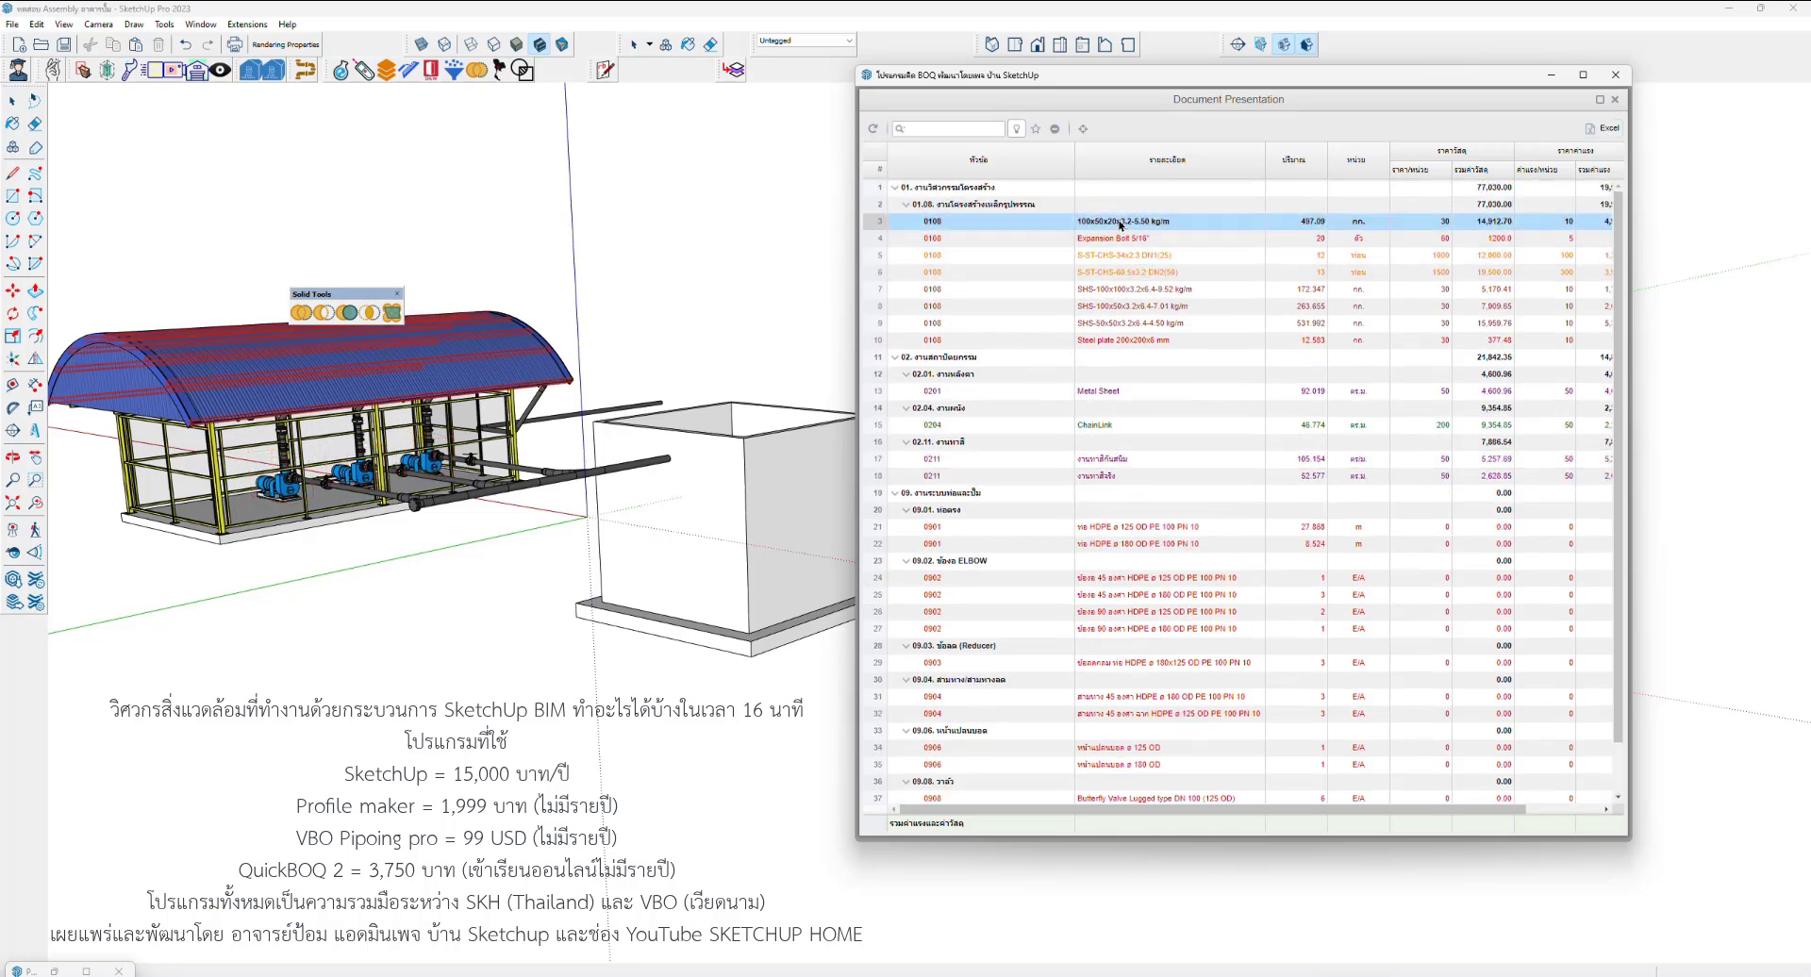
pyautogui.moveTo(1121, 224); pyautogui.dragTo(1123, 324)
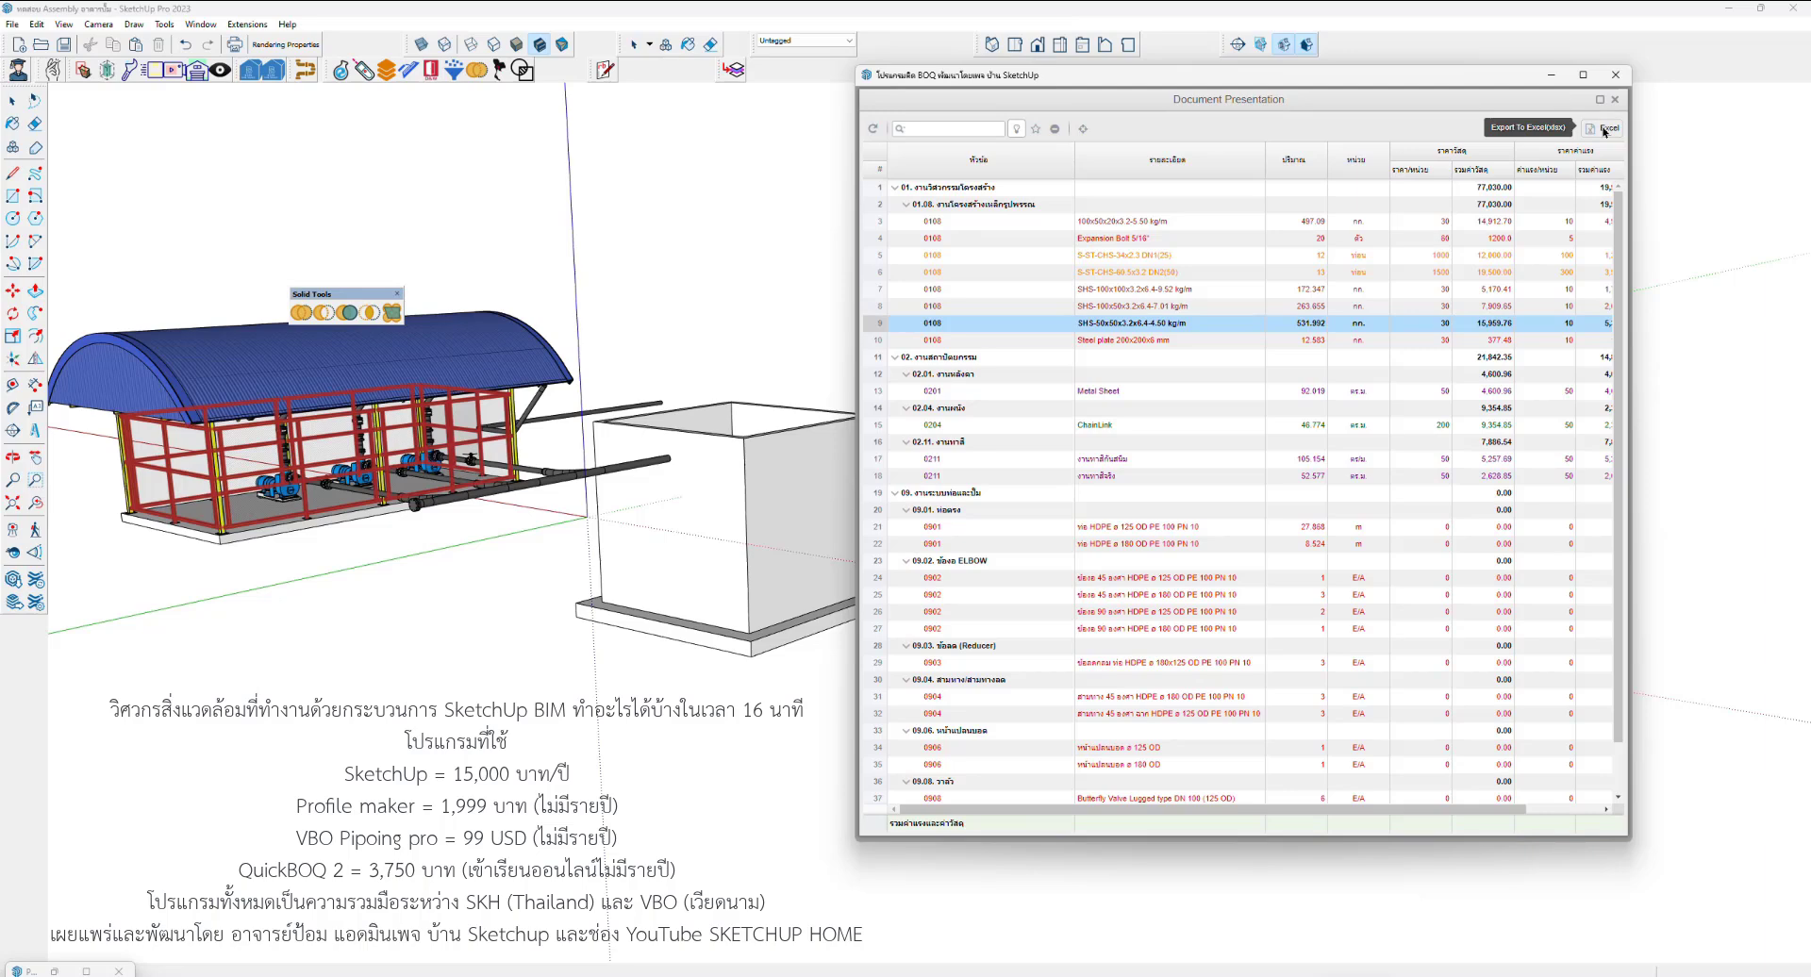
# Export the BOQ to Excel with the BOQ Report multi-sheets template, saved as BOQQQQ
pyautogui.click(1603, 129)
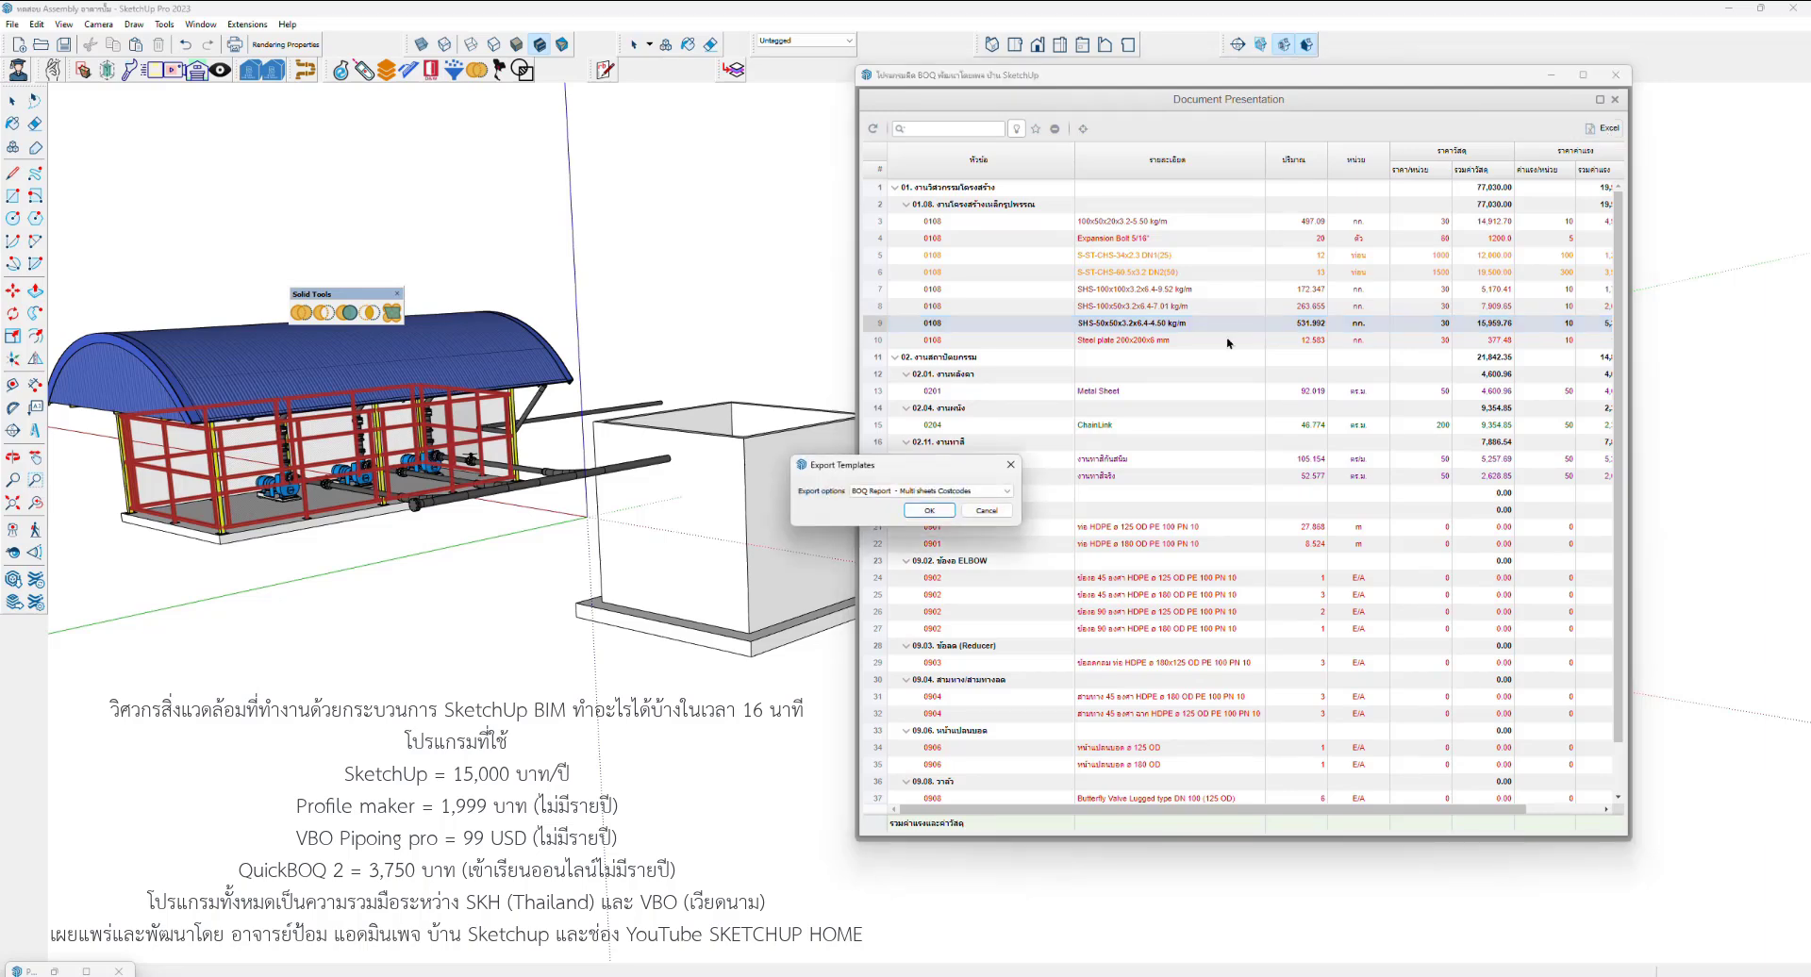
pyautogui.click(990, 491)
pyautogui.click(948, 510)
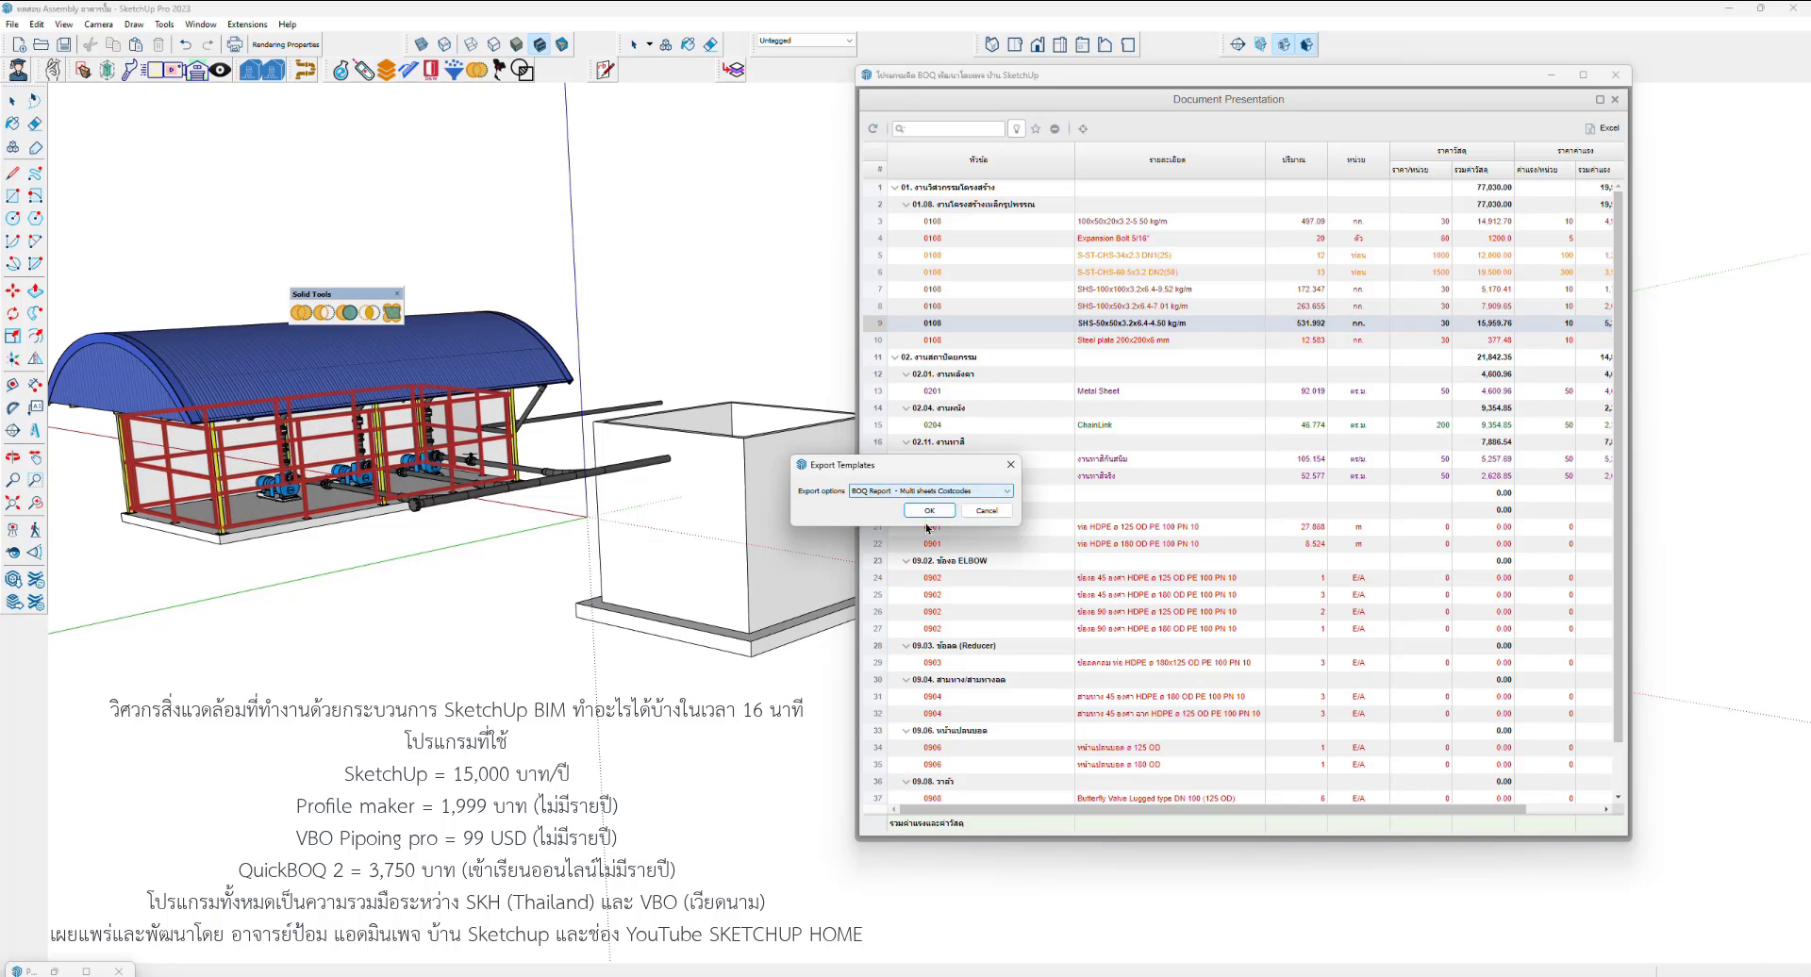
pyautogui.click(943, 509)
pyautogui.click(900, 562)
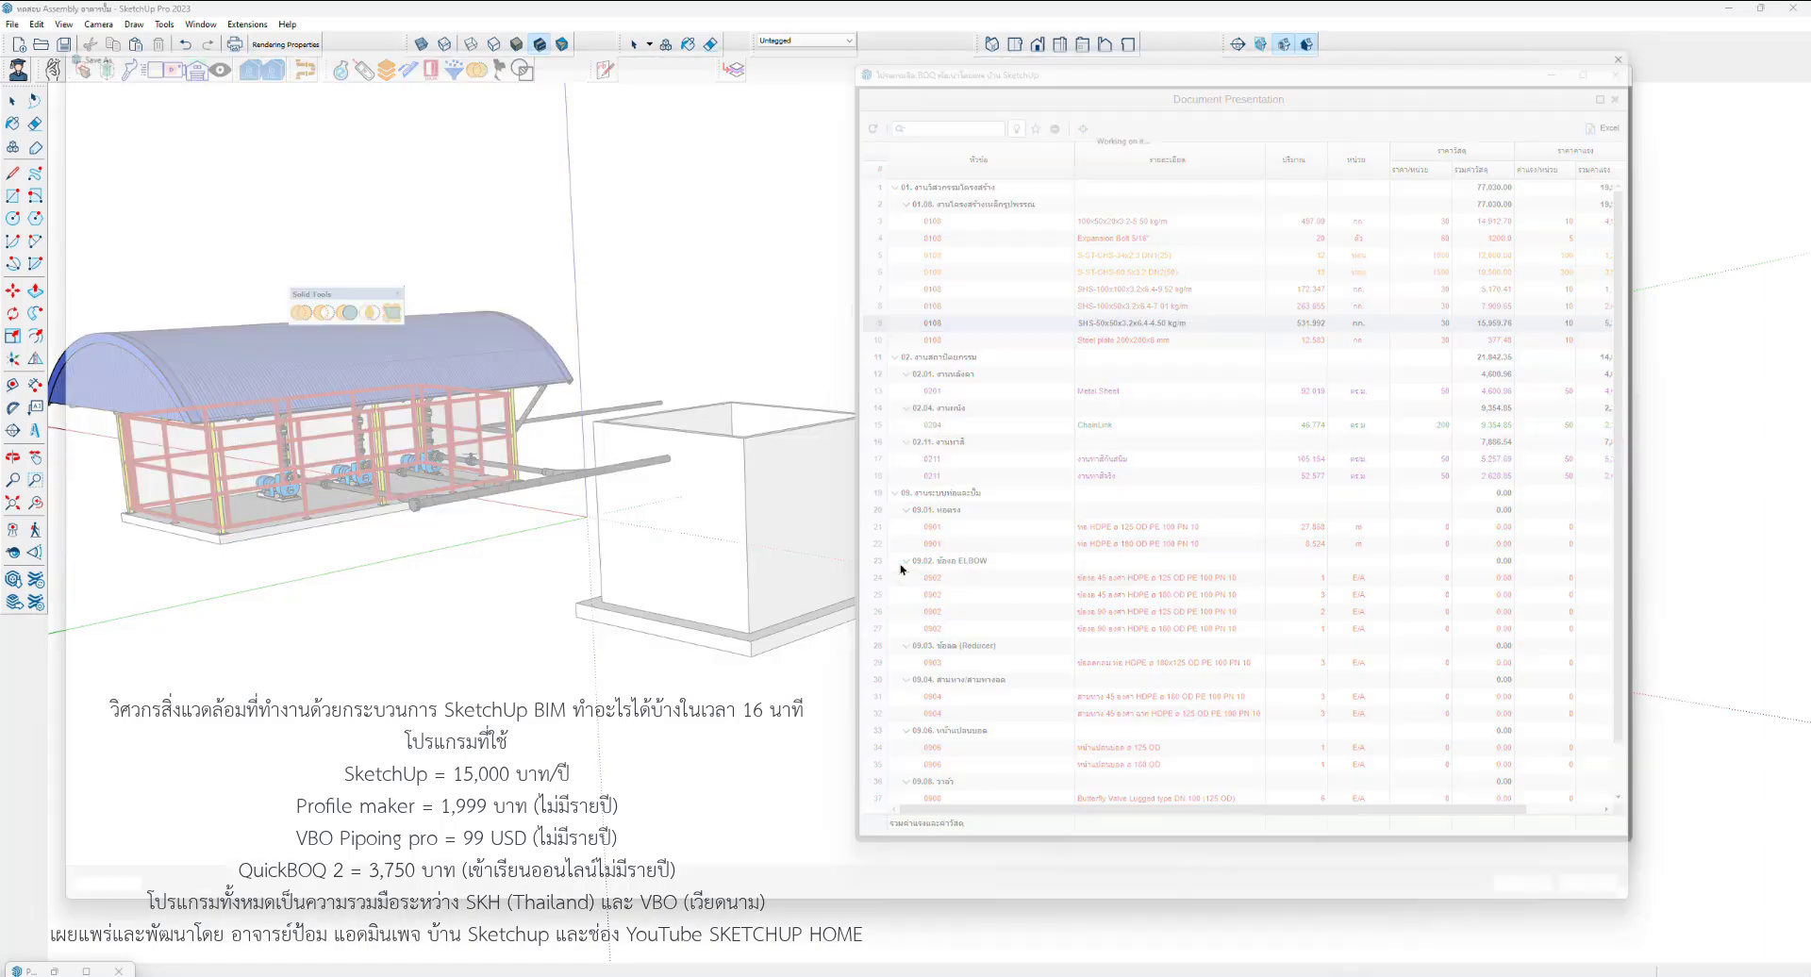
pyautogui.write('B')
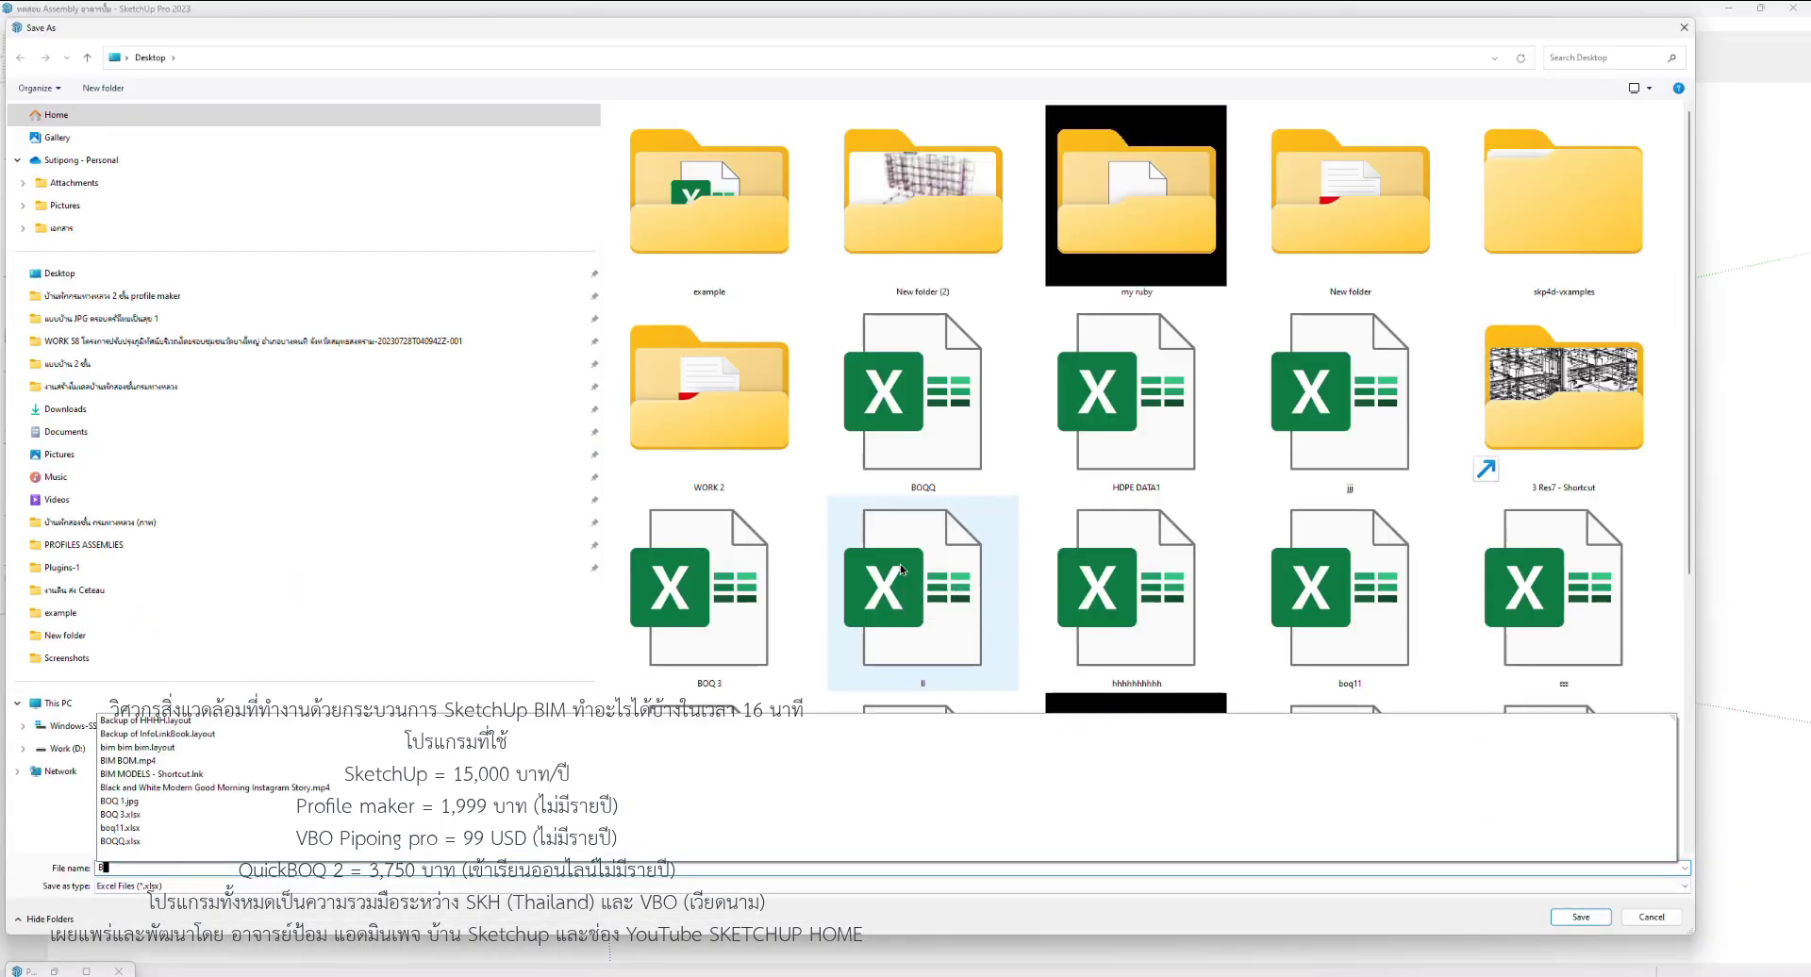
pyautogui.write('OQQQQ')
pyautogui.press('Return')
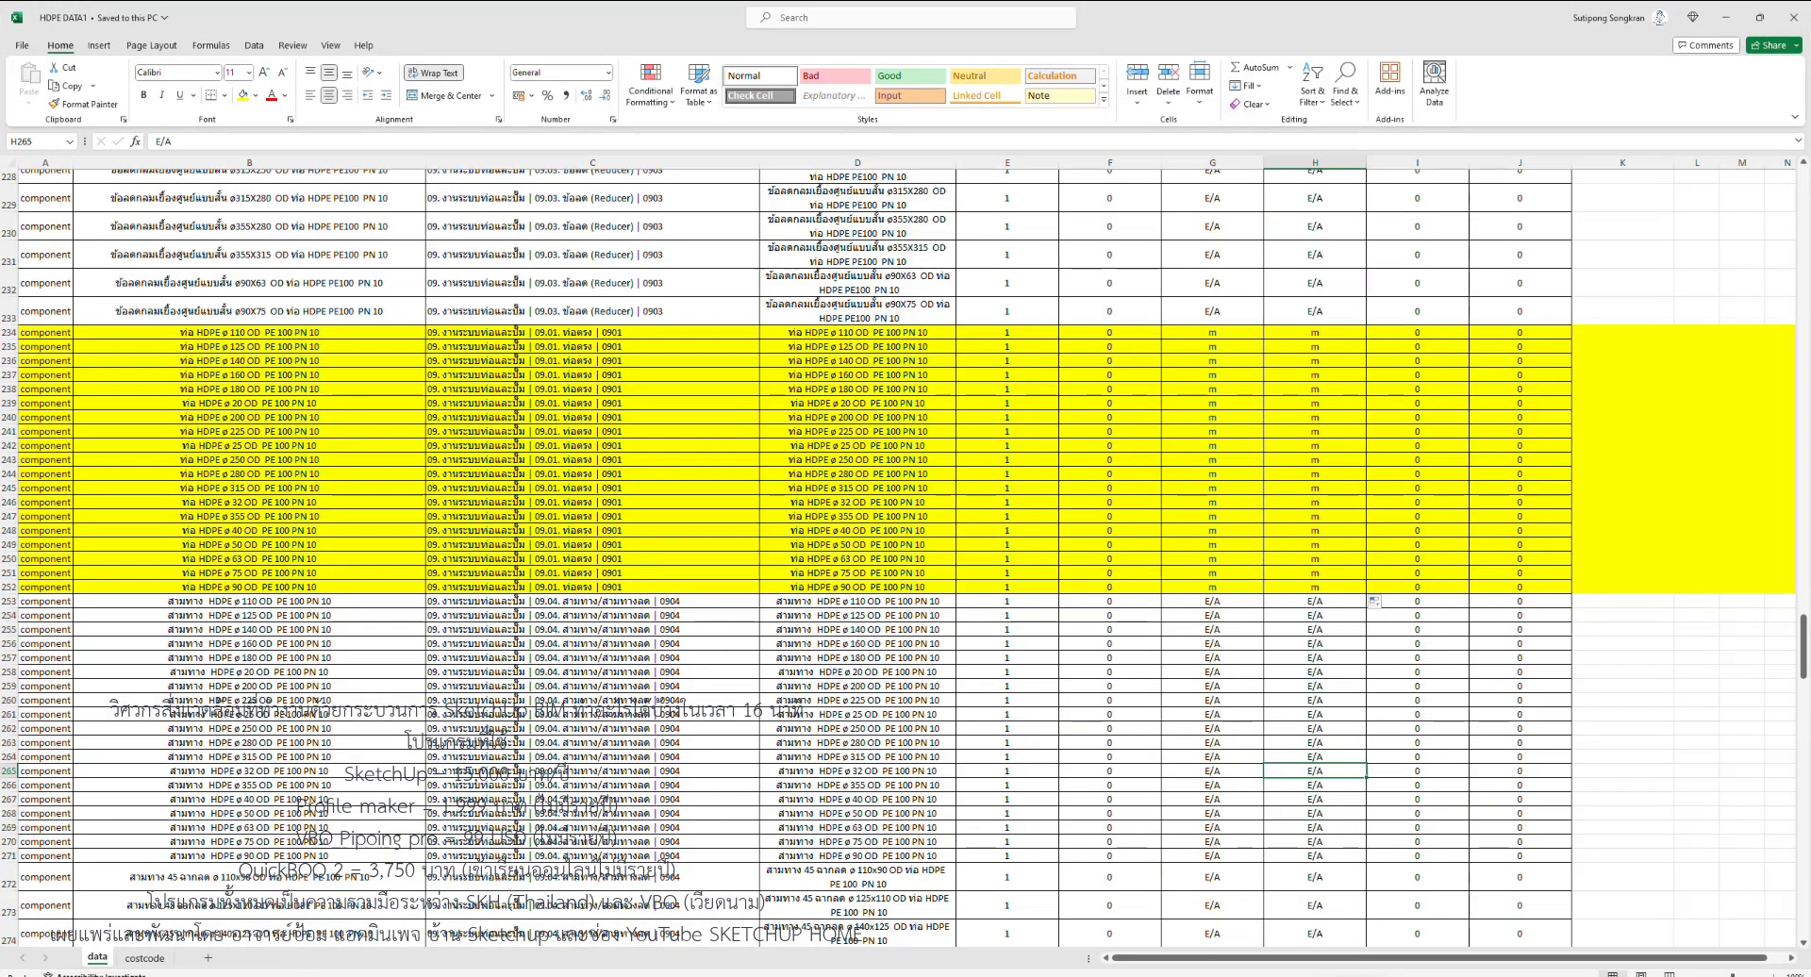
# Recover the BOQQQQ workbook, then review the Sum Total, 01, 02, 09 and Sum All sheets
pyautogui.click(883, 540)
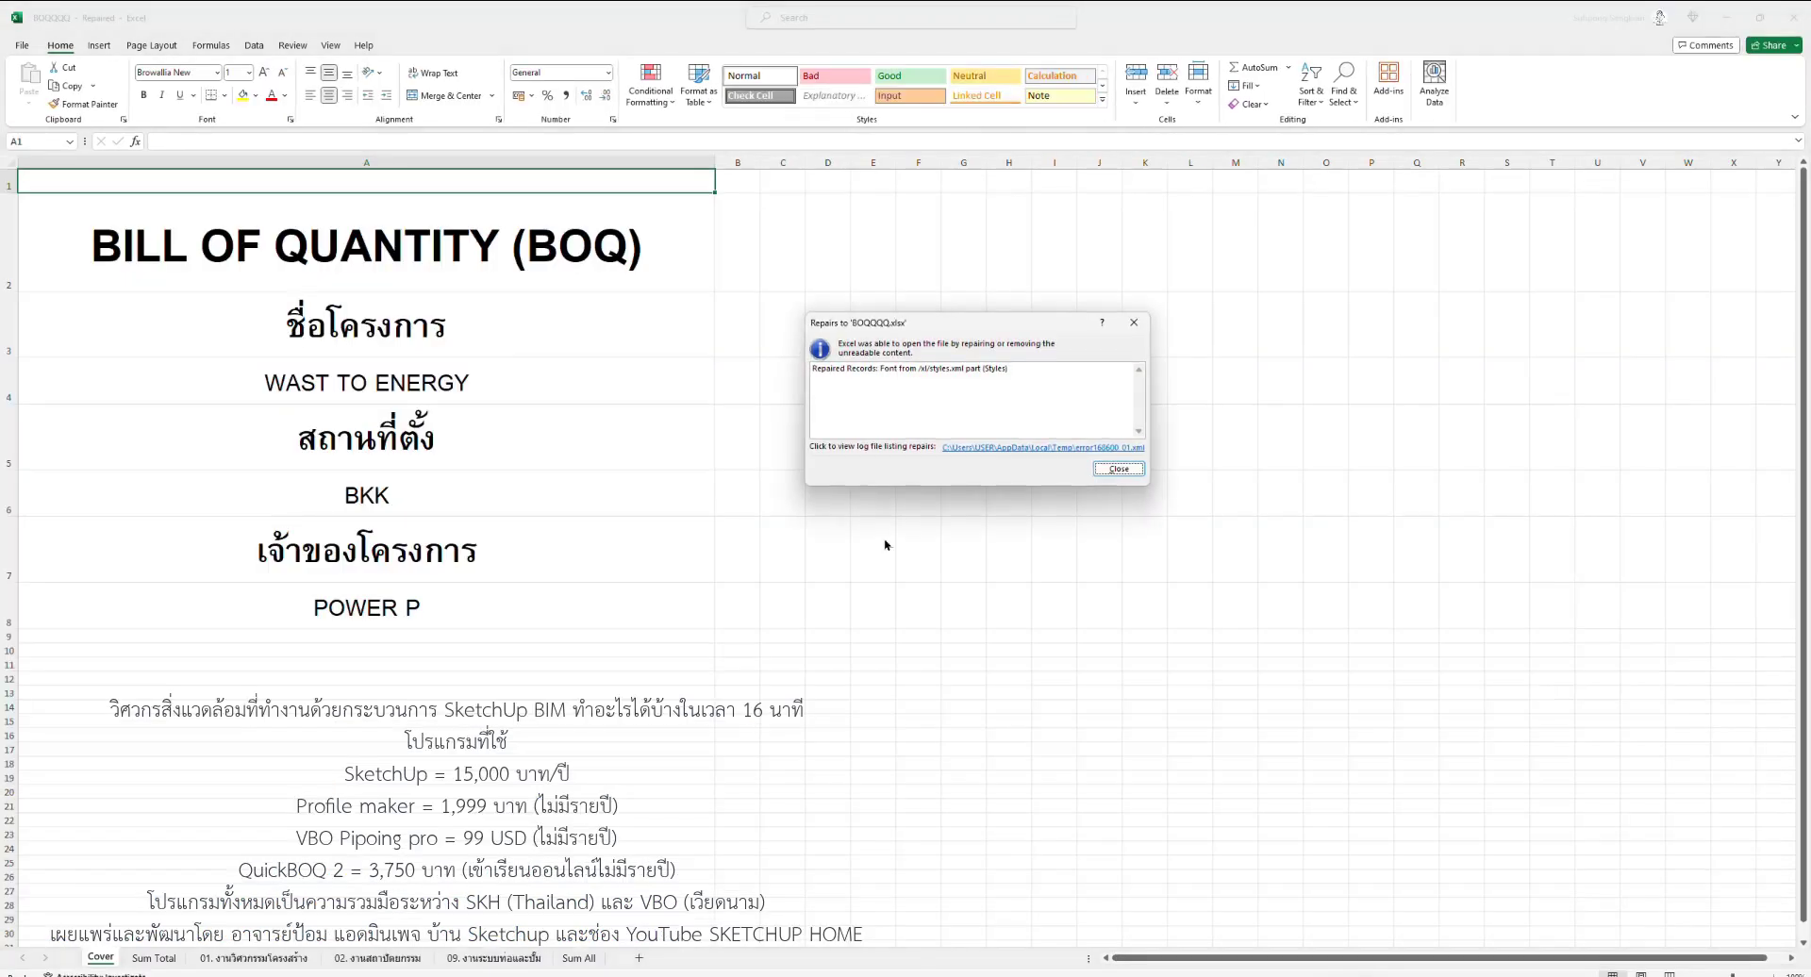
pyautogui.click(1120, 470)
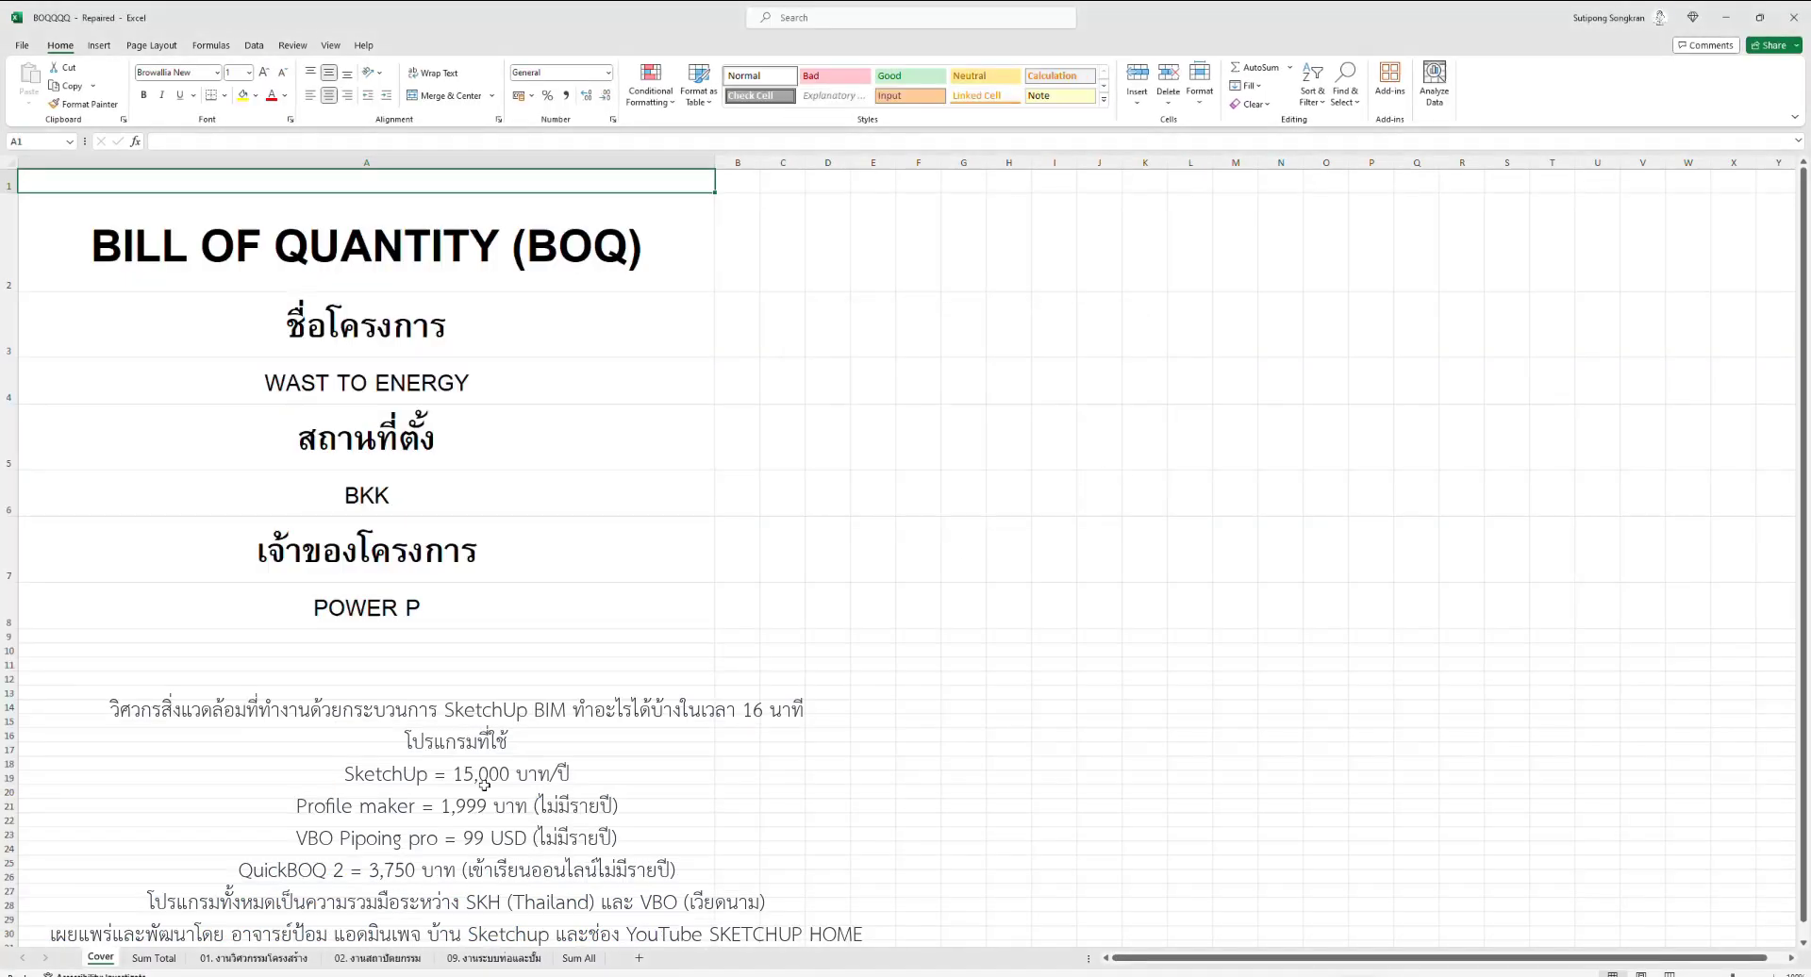
pyautogui.click(174, 961)
pyautogui.keyDown('ctrl'); pyautogui.scroll(1, 67, 386); pyautogui.keyUp('ctrl')
pyautogui.keyDown('ctrl'); pyautogui.scroll(1, 74, 366); pyautogui.keyUp('ctrl')
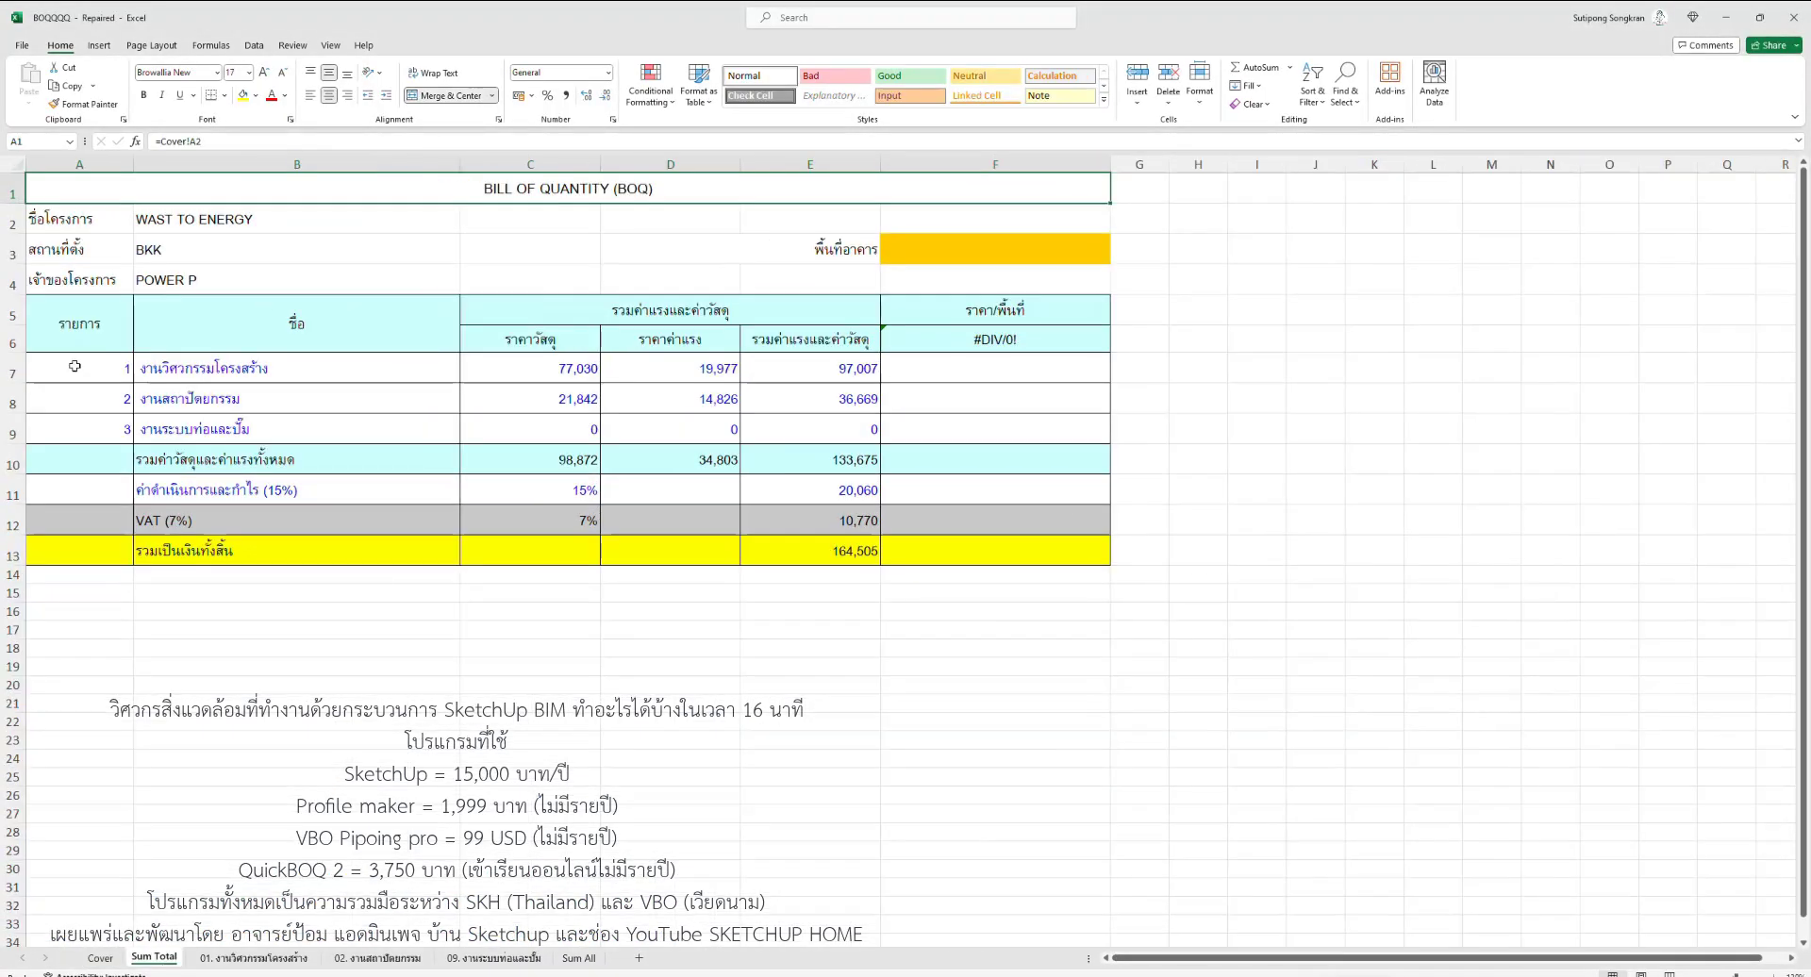
pyautogui.keyDown('ctrl'); pyautogui.scroll(1, 74, 366); pyautogui.keyUp('ctrl')
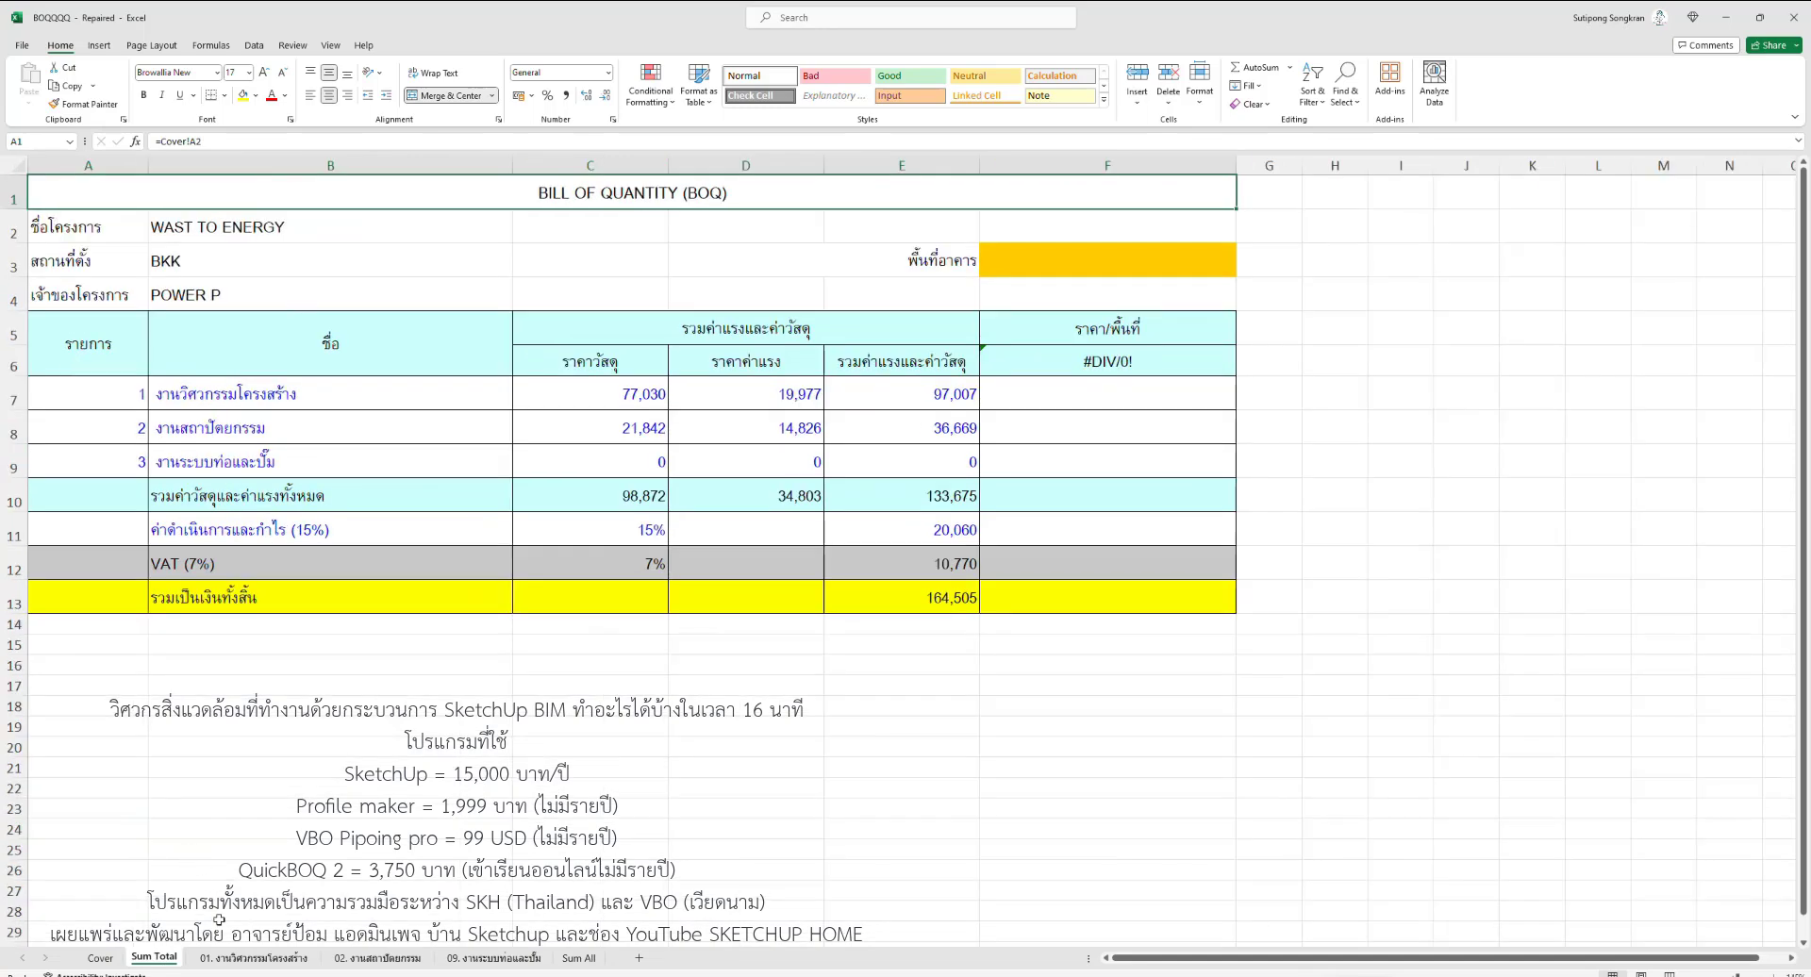
pyautogui.click(231, 959)
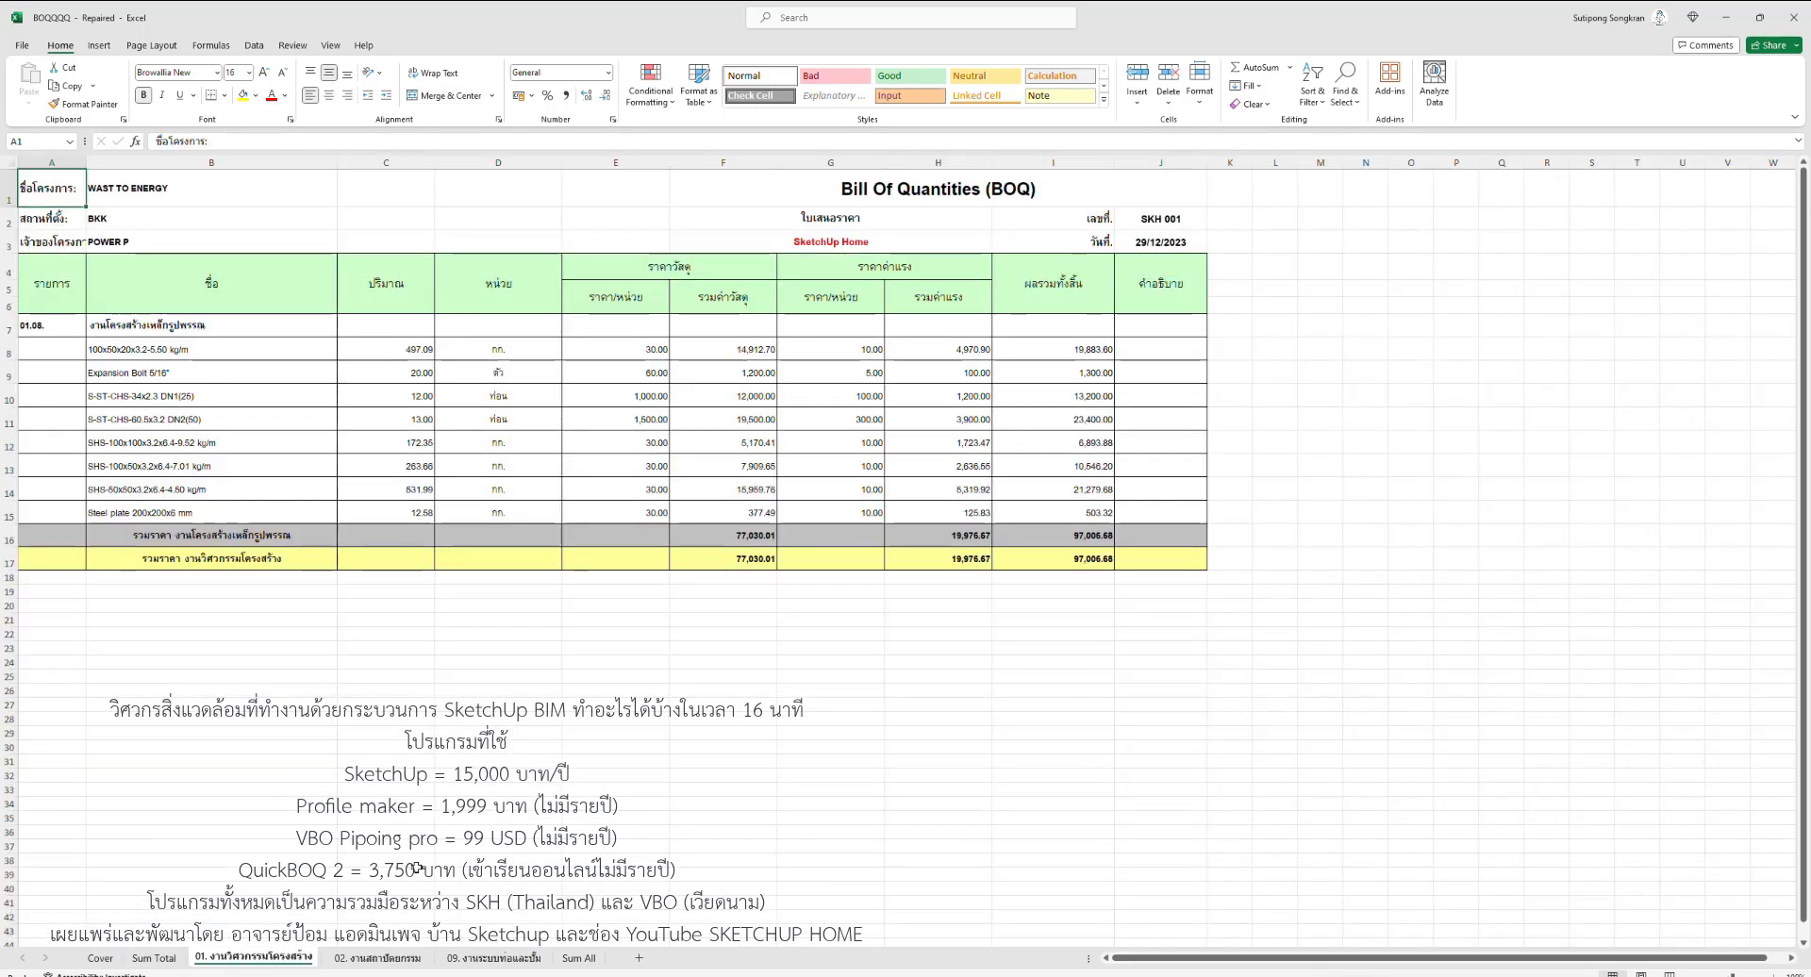
pyautogui.click(380, 959)
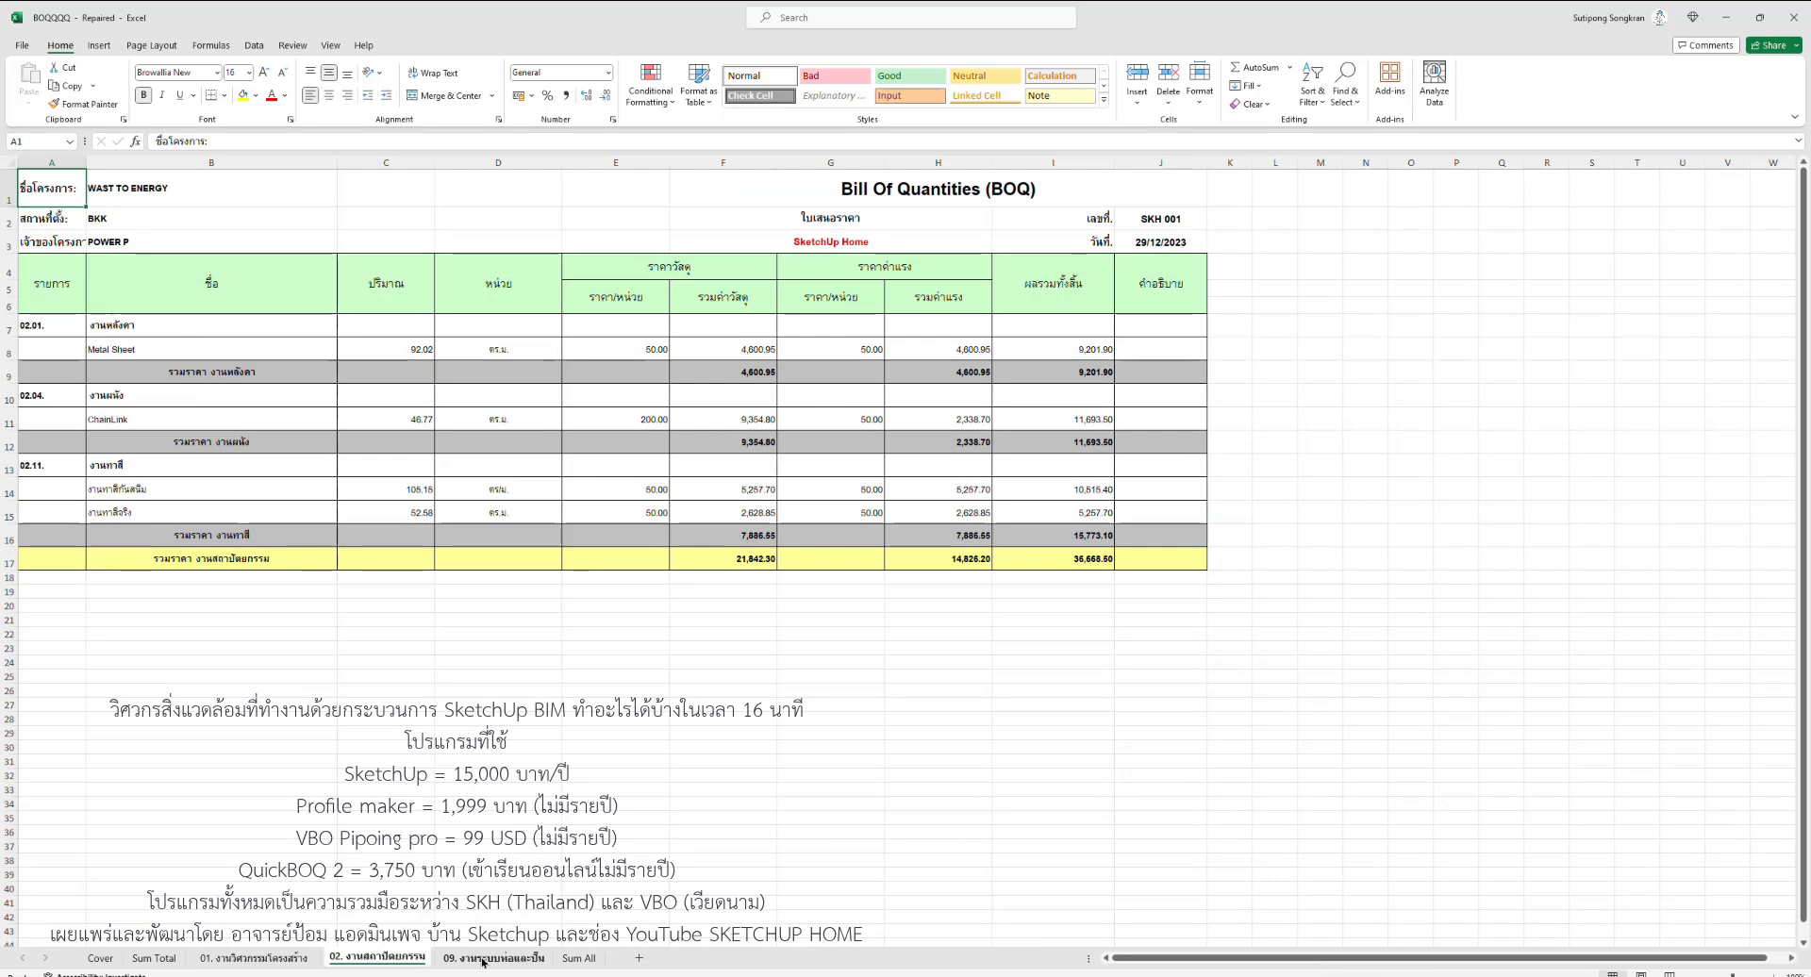
pyautogui.click(483, 959)
pyautogui.click(575, 959)
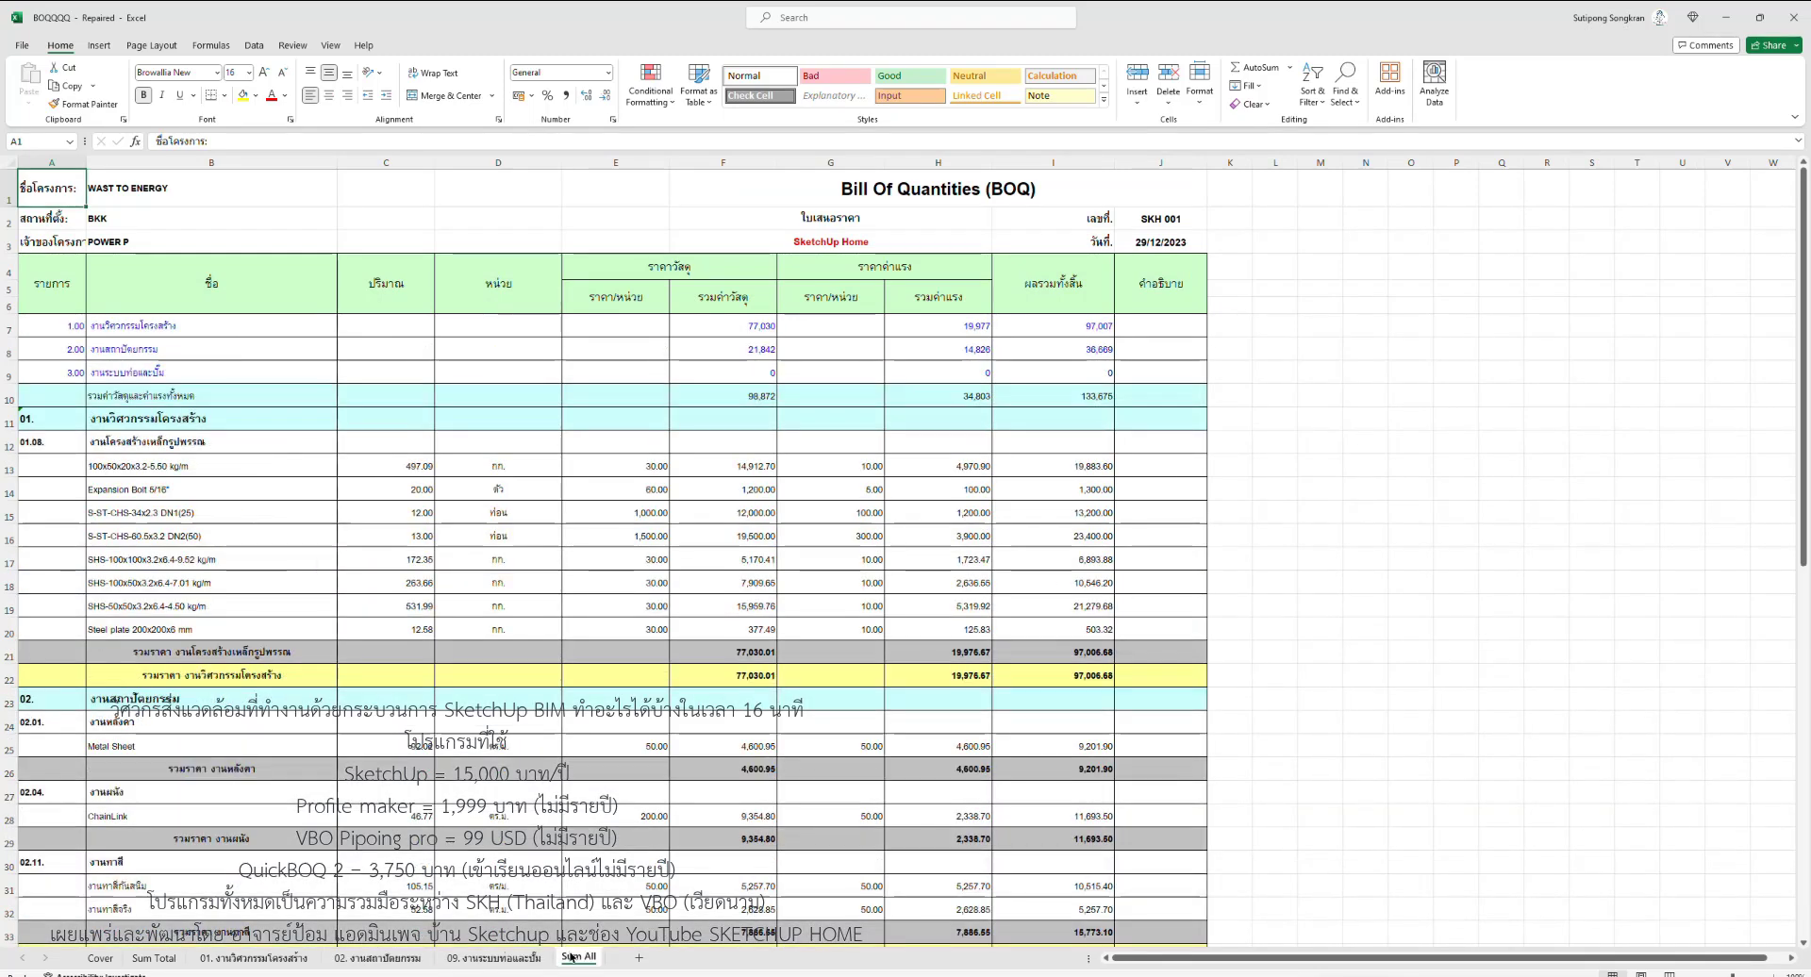